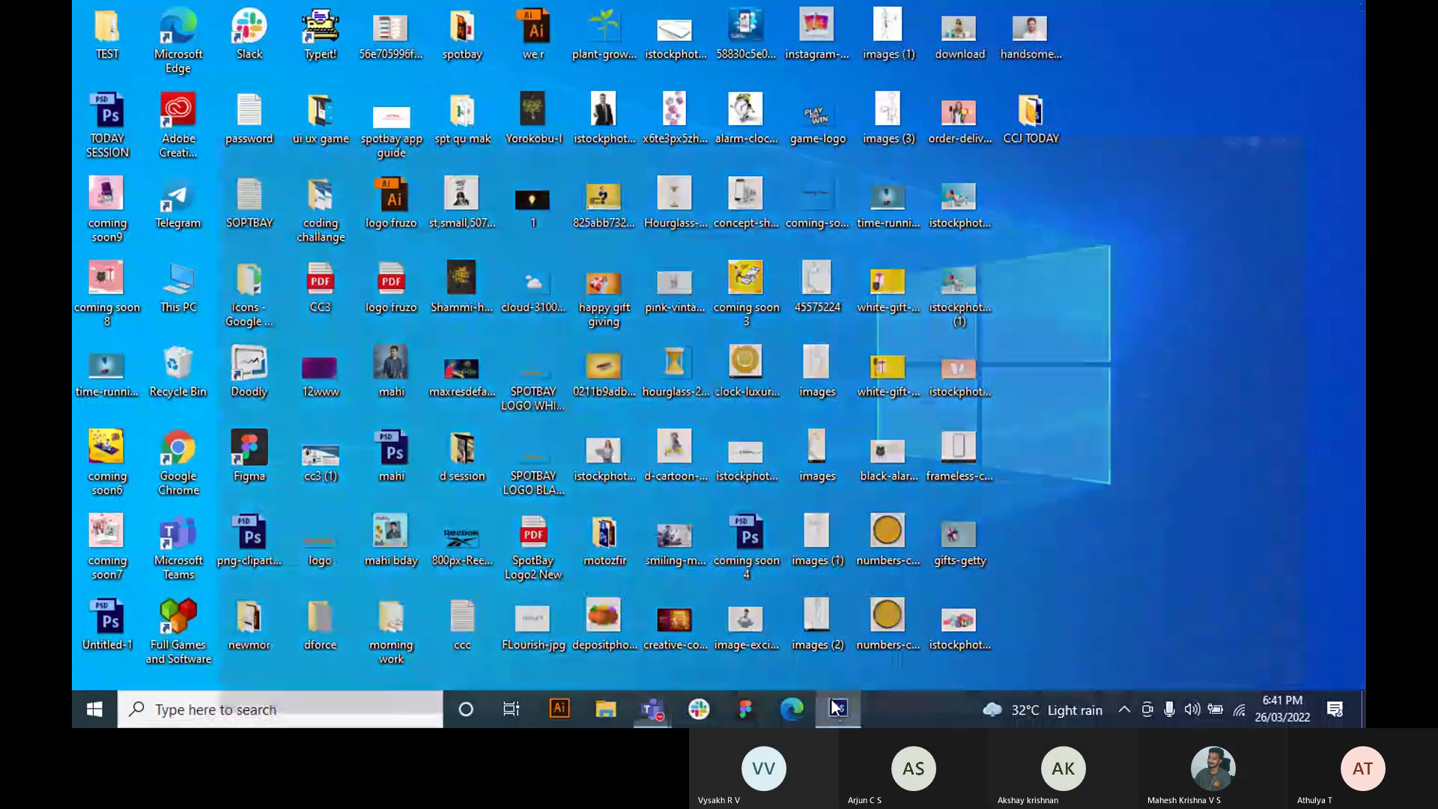
- Switch to Photoshop, activate the Pen tool and show Group 1 in pen tool.psd
click(836, 706)
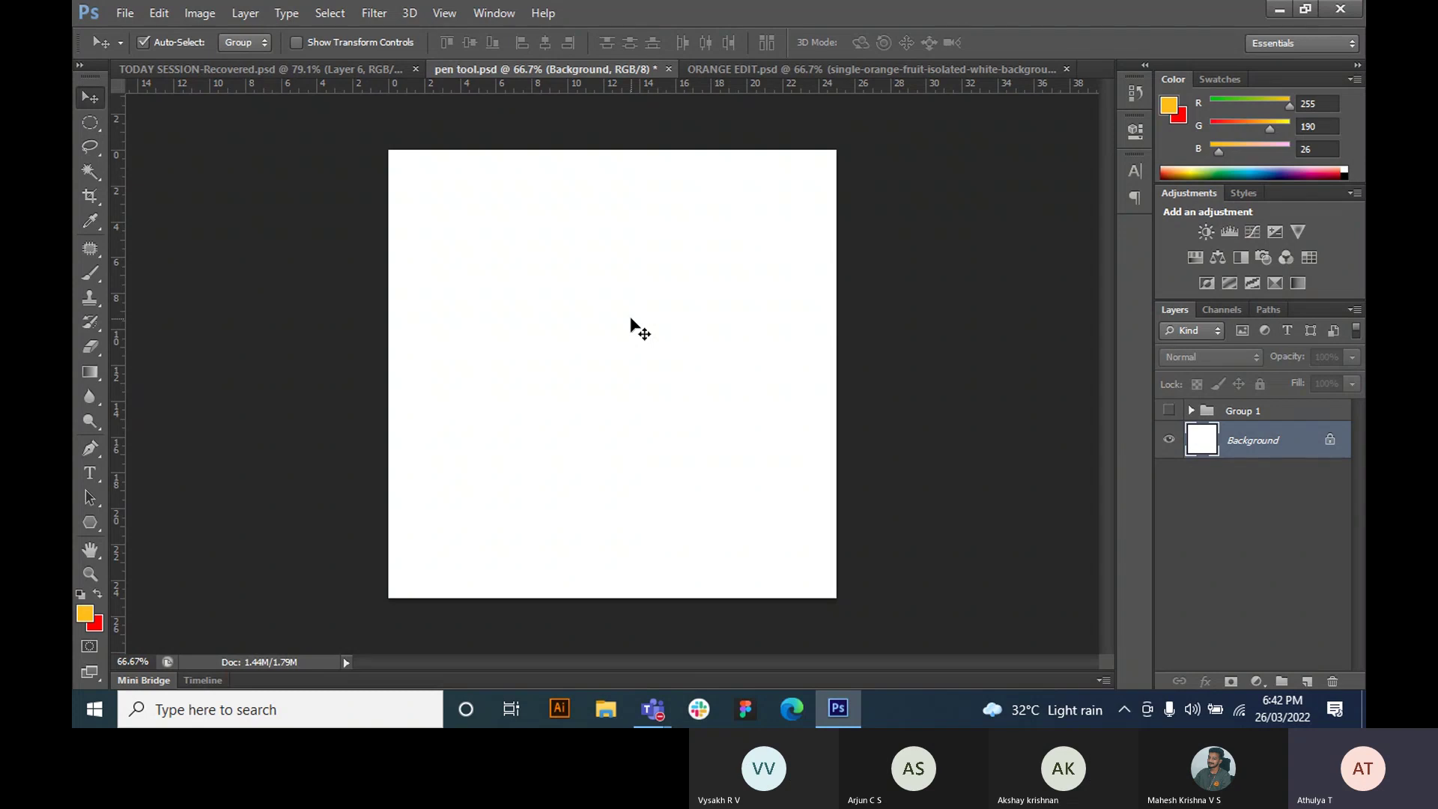
key(p)
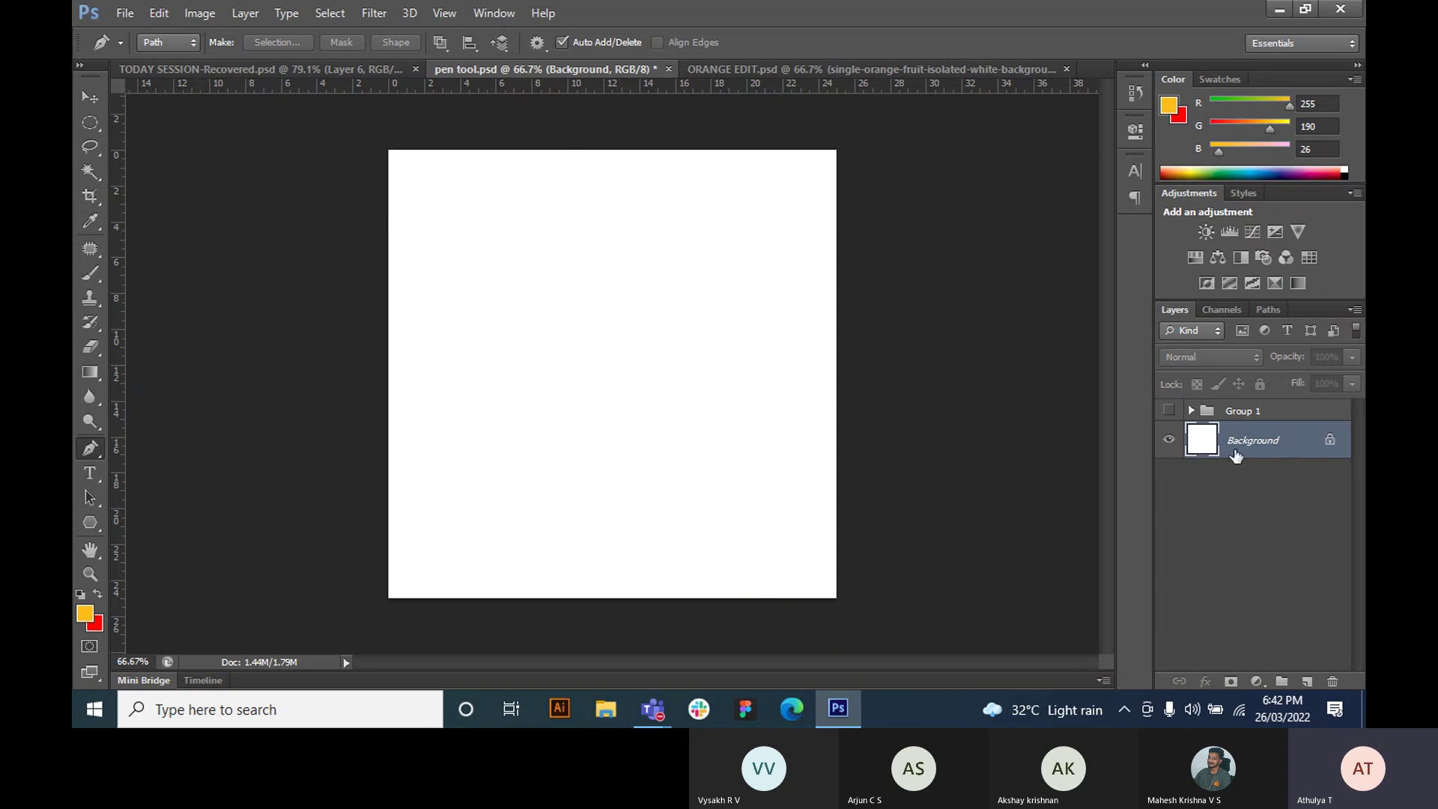
click(1168, 410)
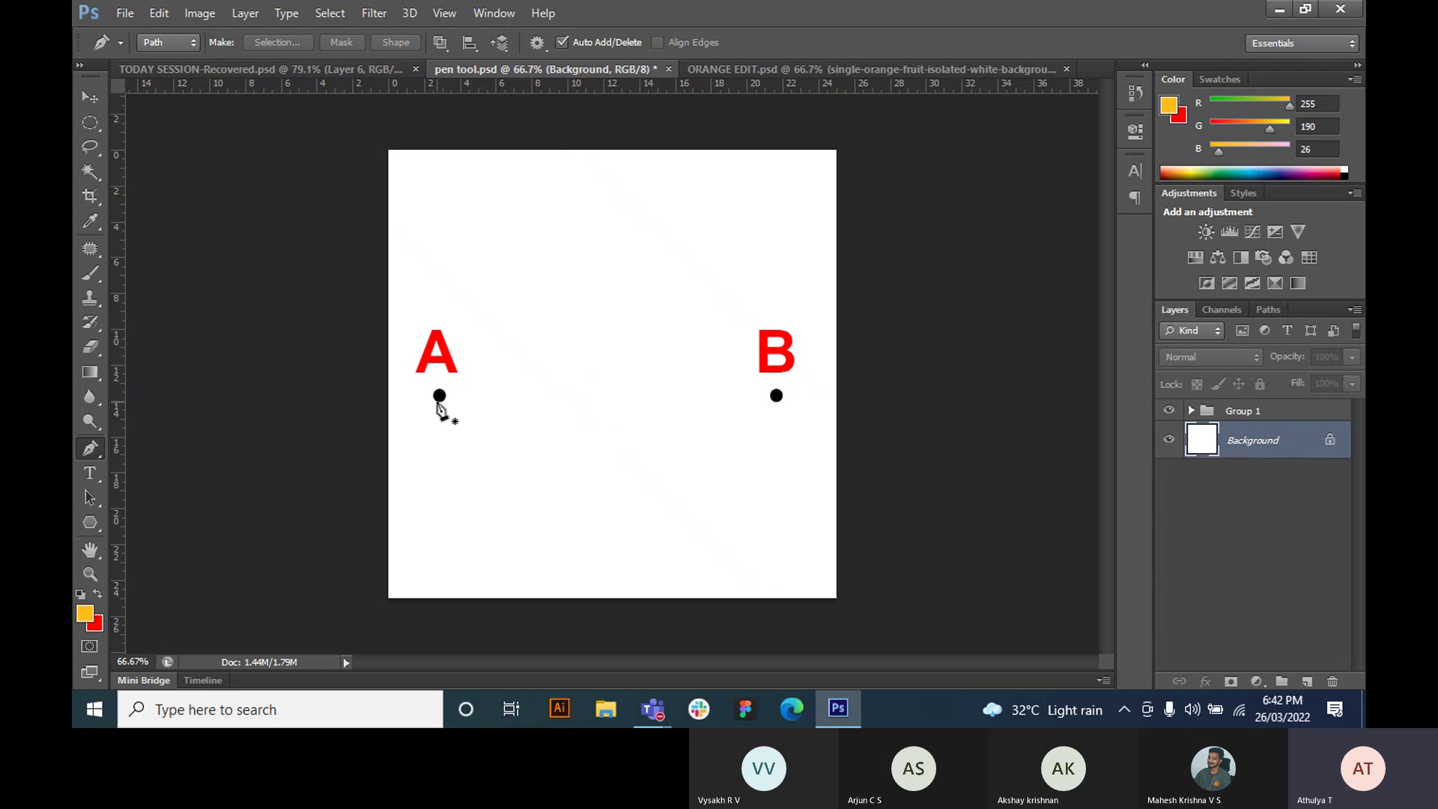
- Draw a straight Pen path from point A to point B, and clear it
click(439, 395)
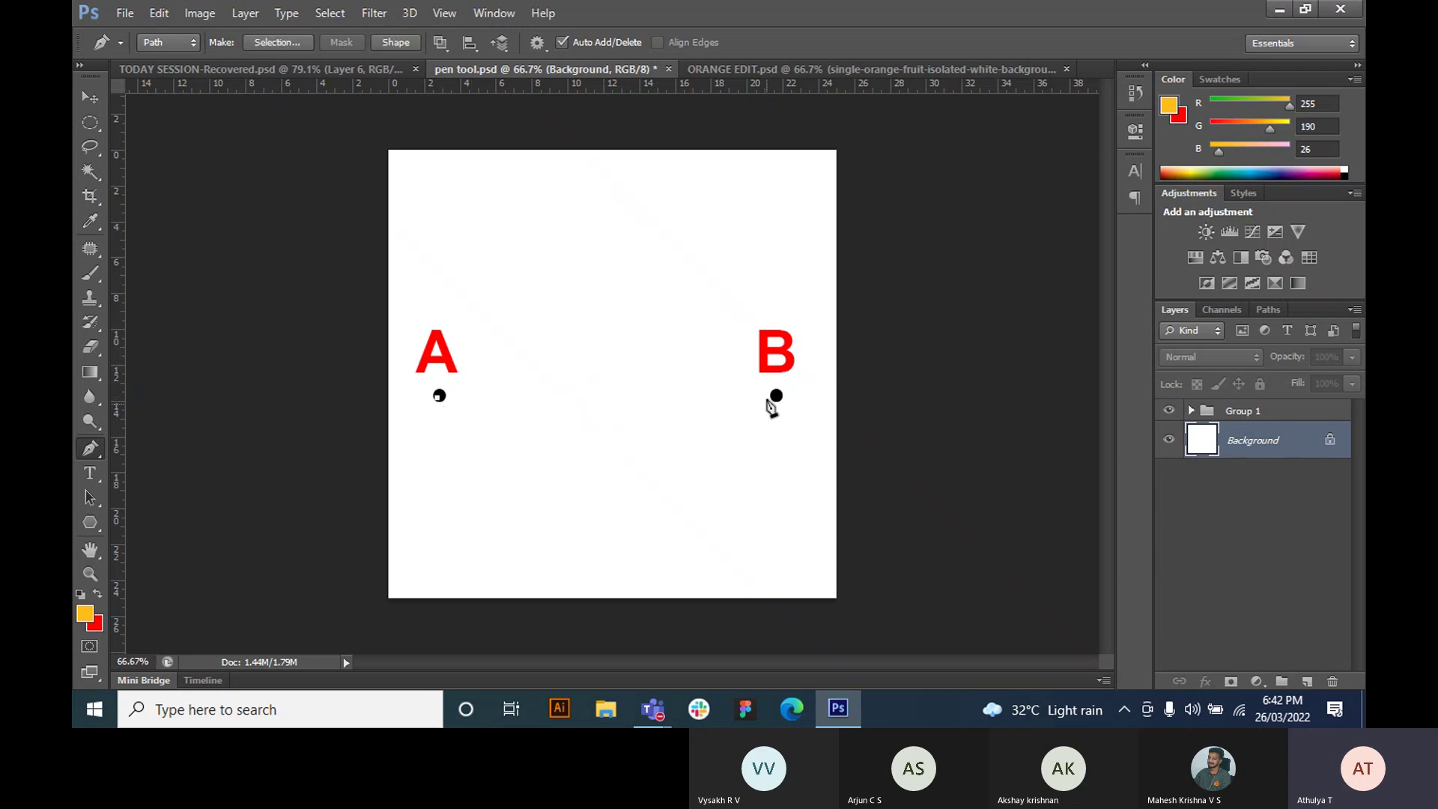
click(775, 395)
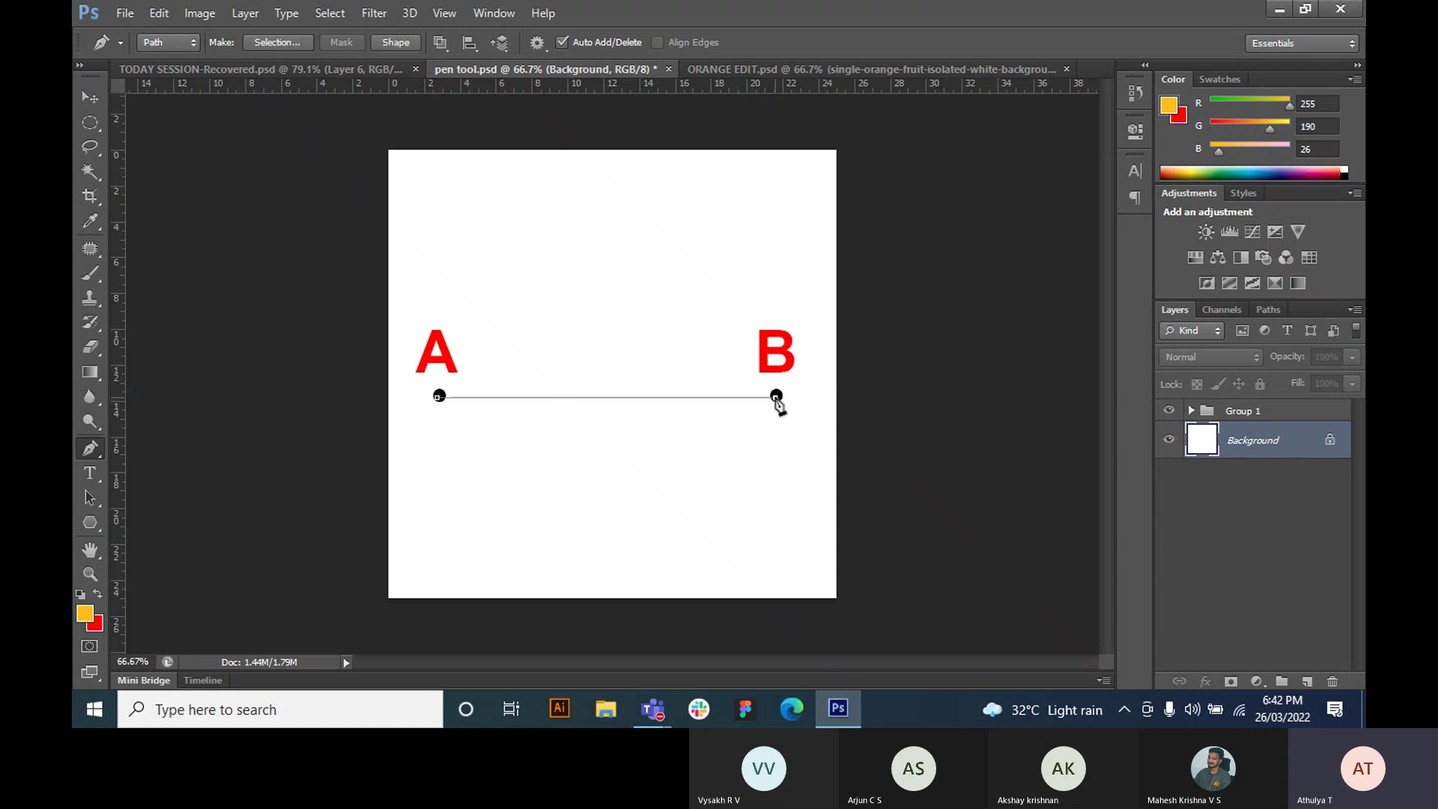
ctrl+click(551, 455)
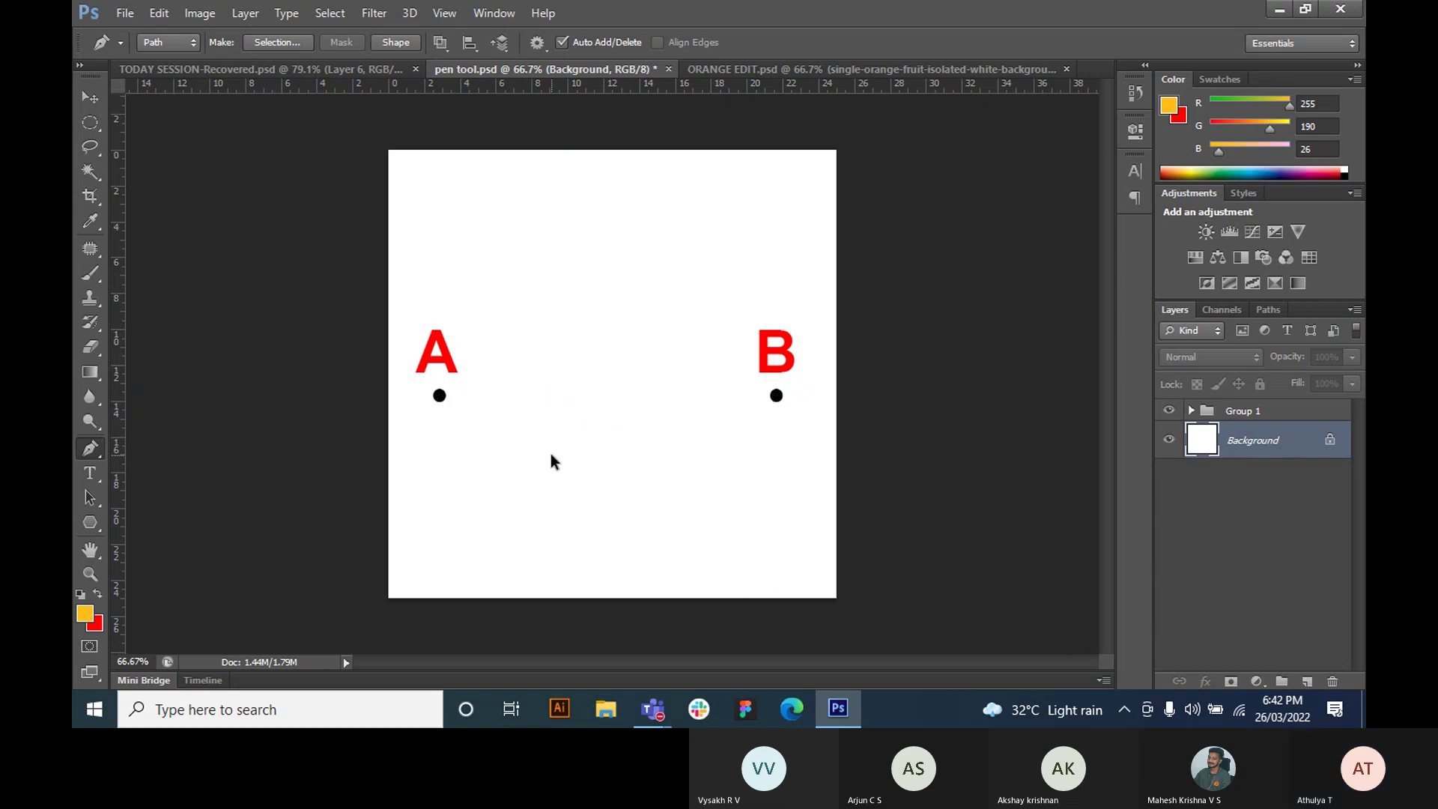
- Draw a curved path from point A to point B, bend it upward and downward by its handle, and undo it
click(439, 396)
drag(776, 396, 926, 566)
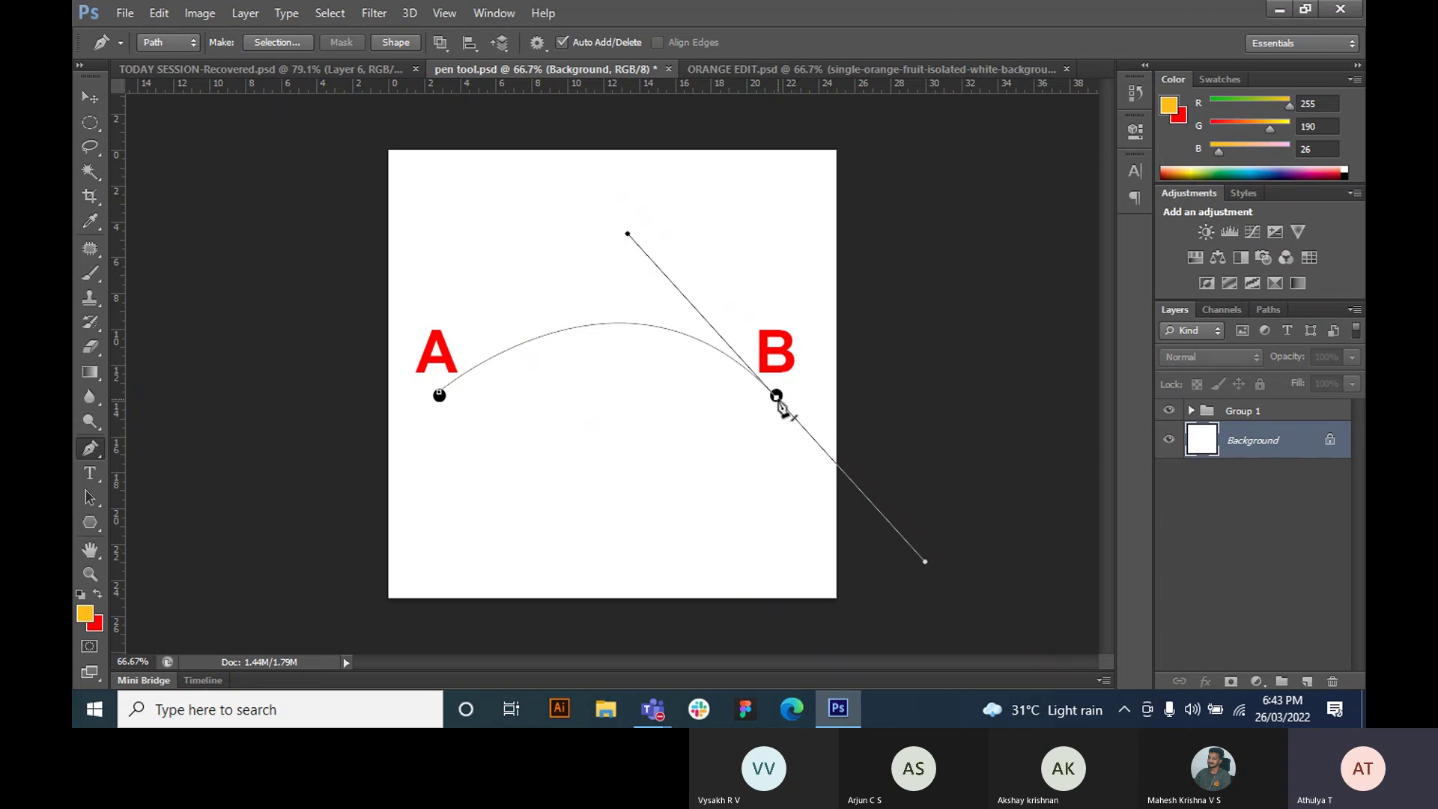
drag(776, 397, 840, 297)
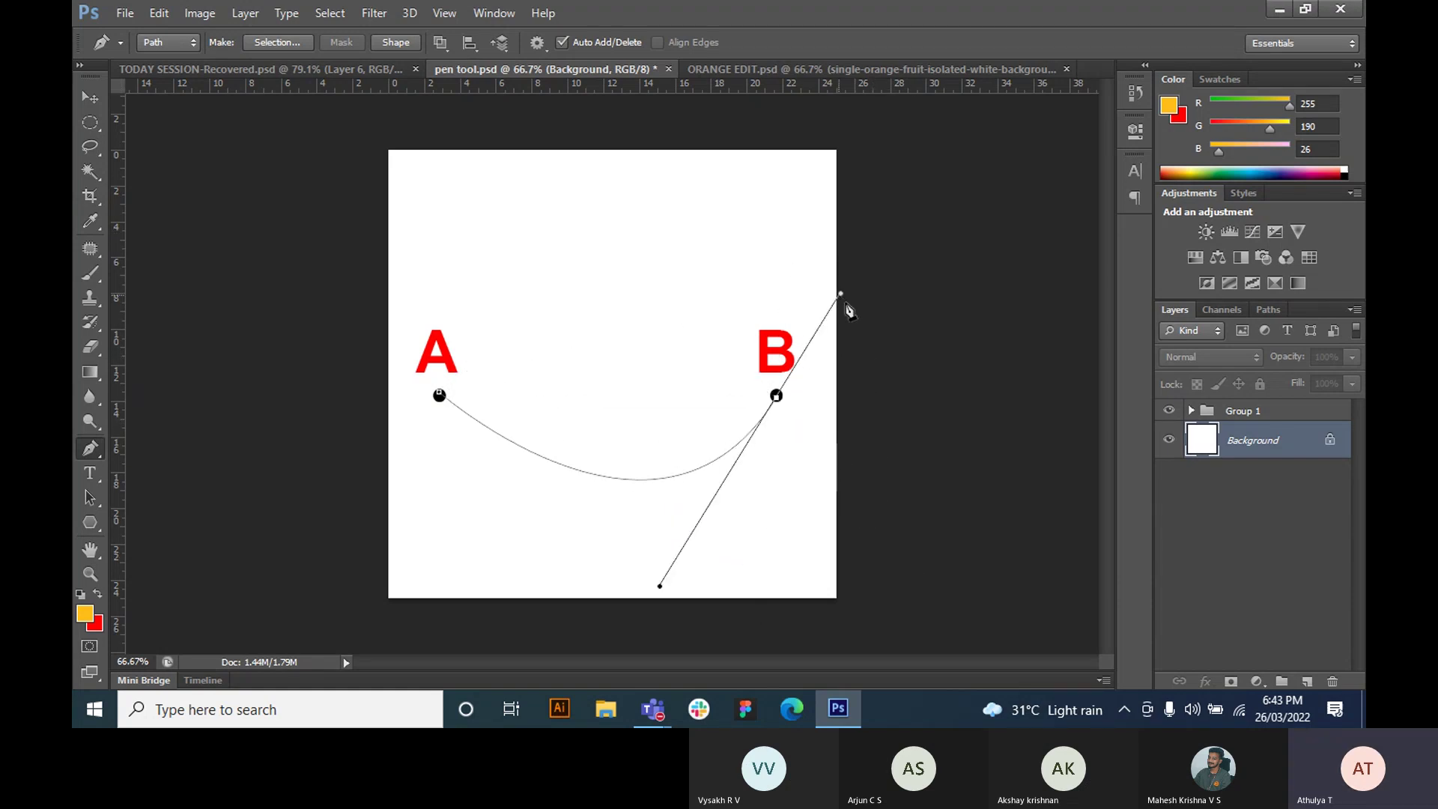
key(ctrl+alt+z)
key(ctrl+alt+z)
key(ctrl+alt+z)
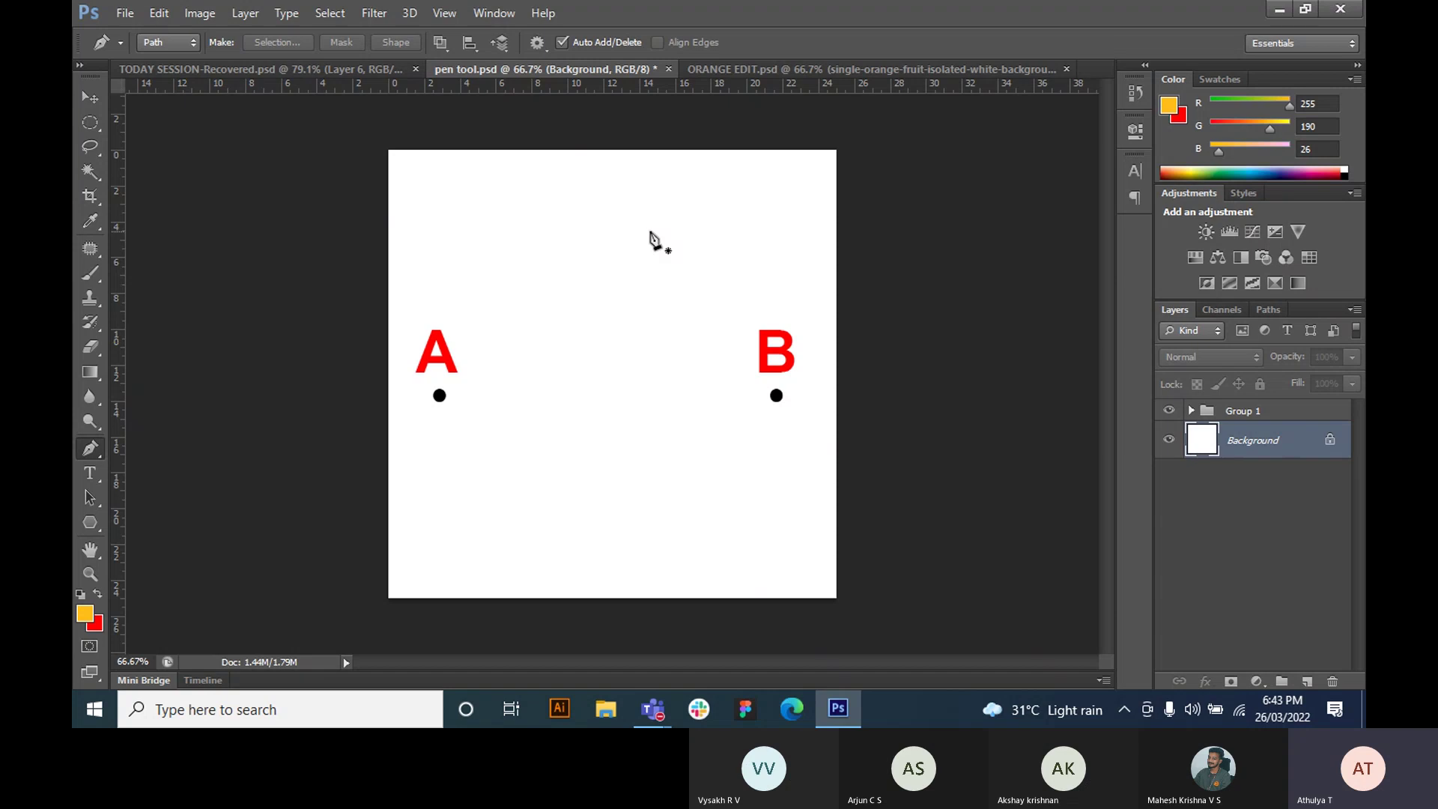
- Draw a closed triangular path above the A and B markers and convert it to a selection
click(549, 253)
click(718, 215)
click(746, 265)
click(549, 253)
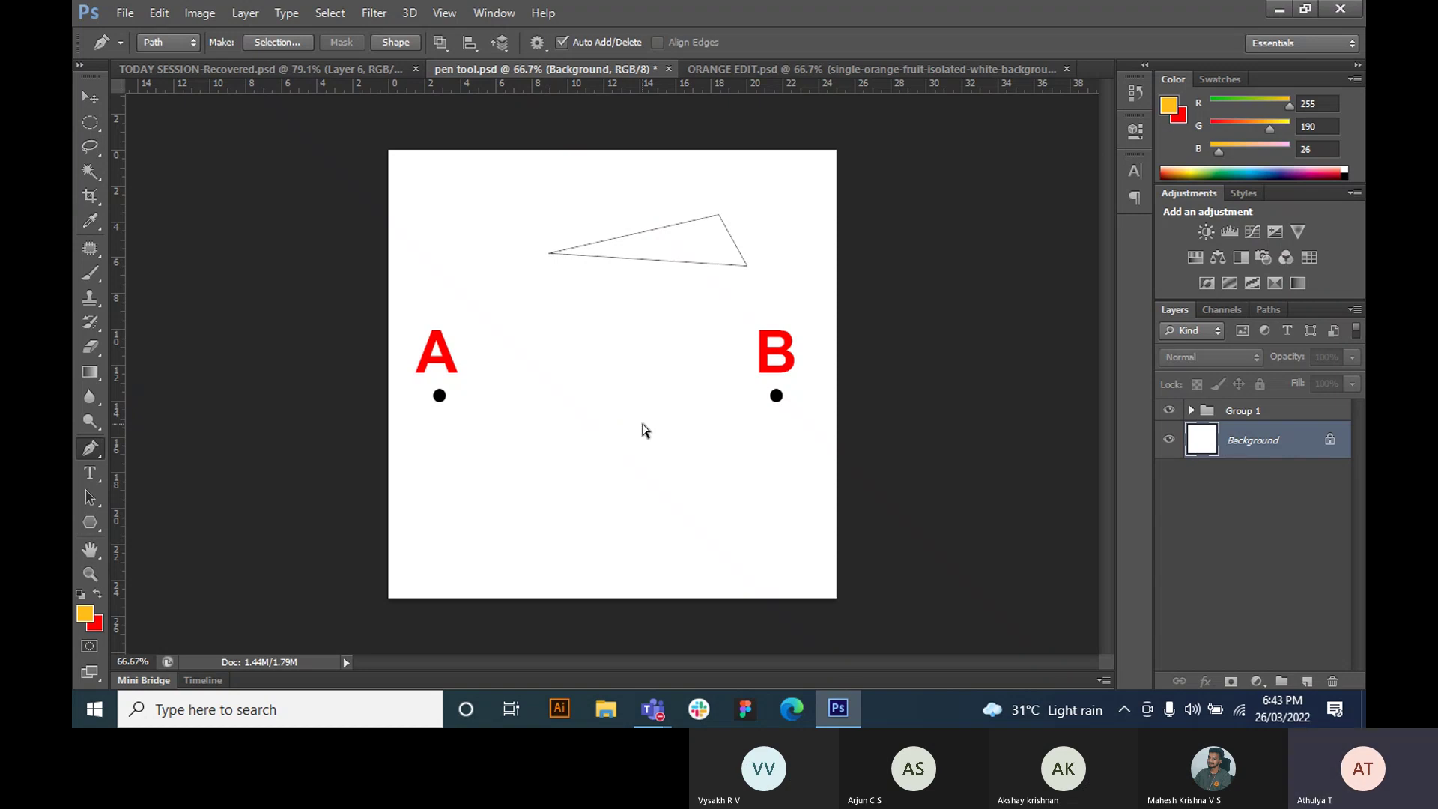
key(ctrl+Return)
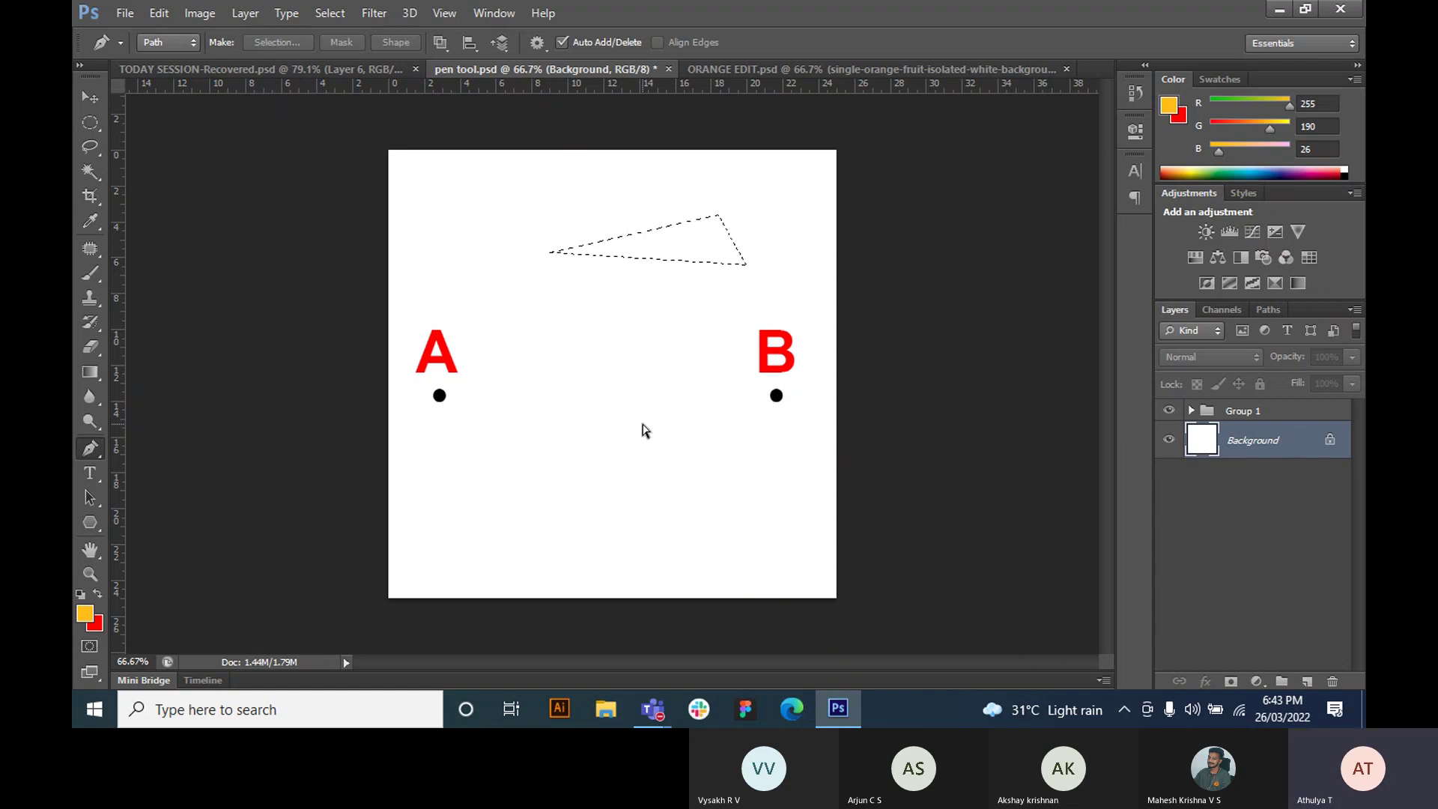
- Fill the triangular selection with the orange foreground colour on a new layer, and shift the deselected triangle slightly down and left
key(ctrl+shift+n)
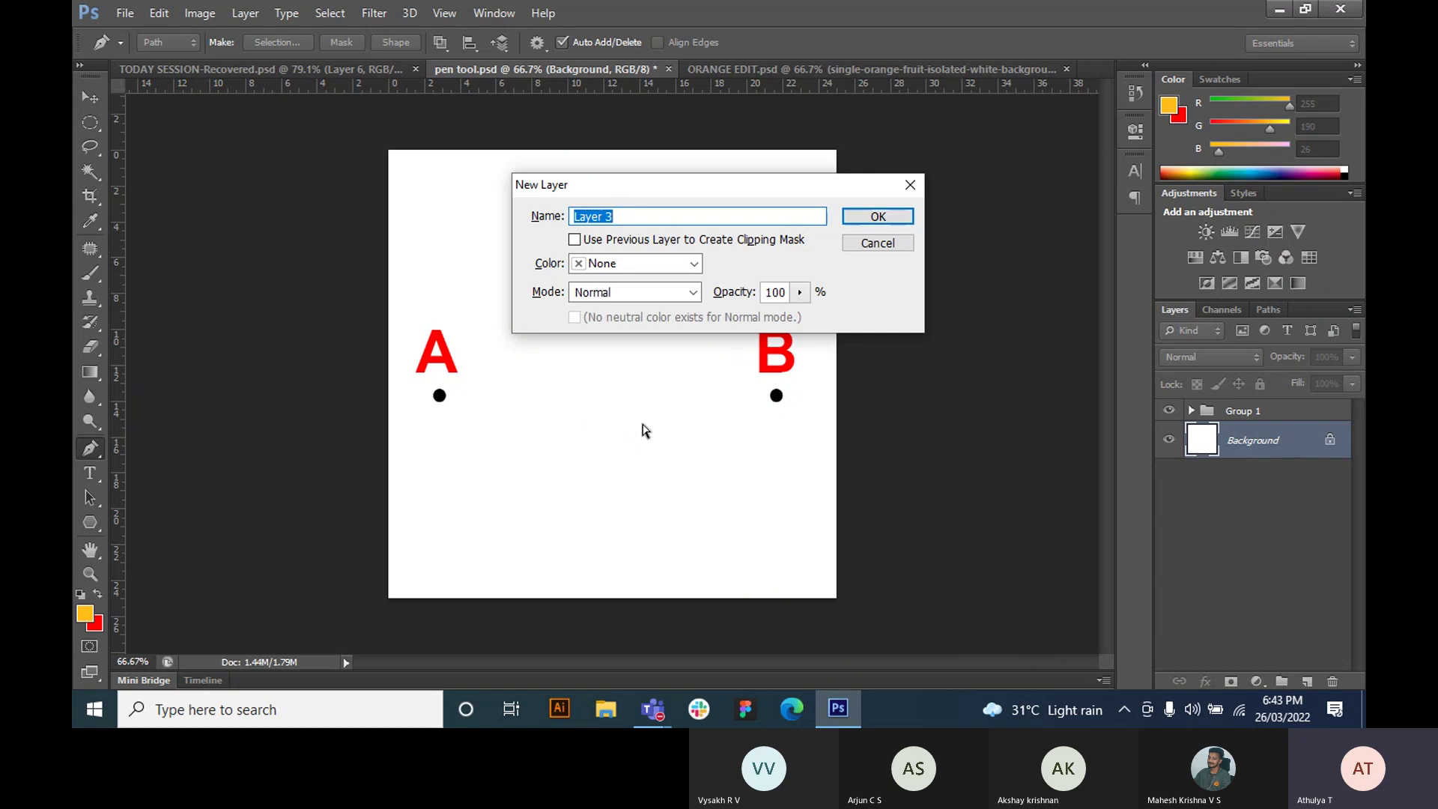
key(Return)
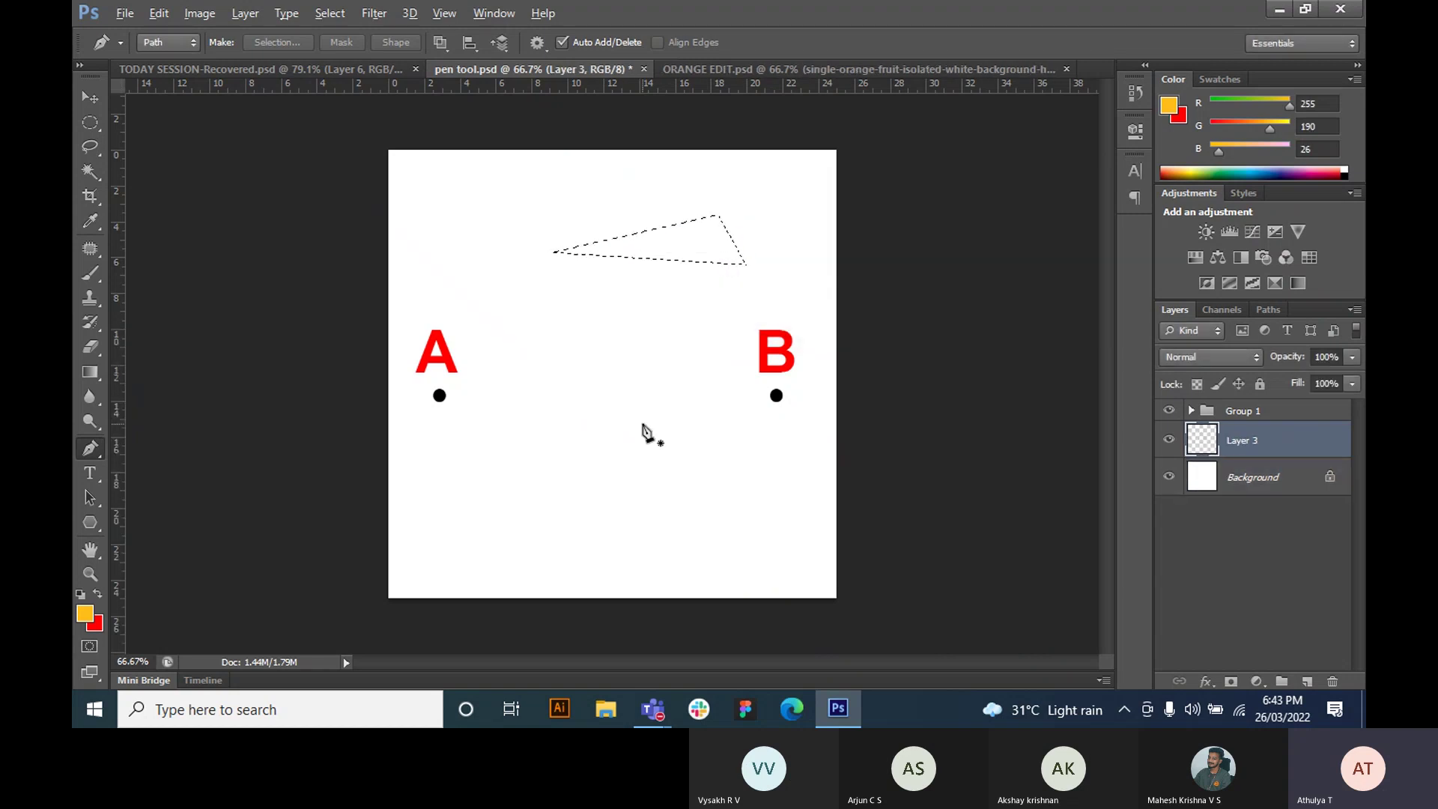
key(alt+BackSpace)
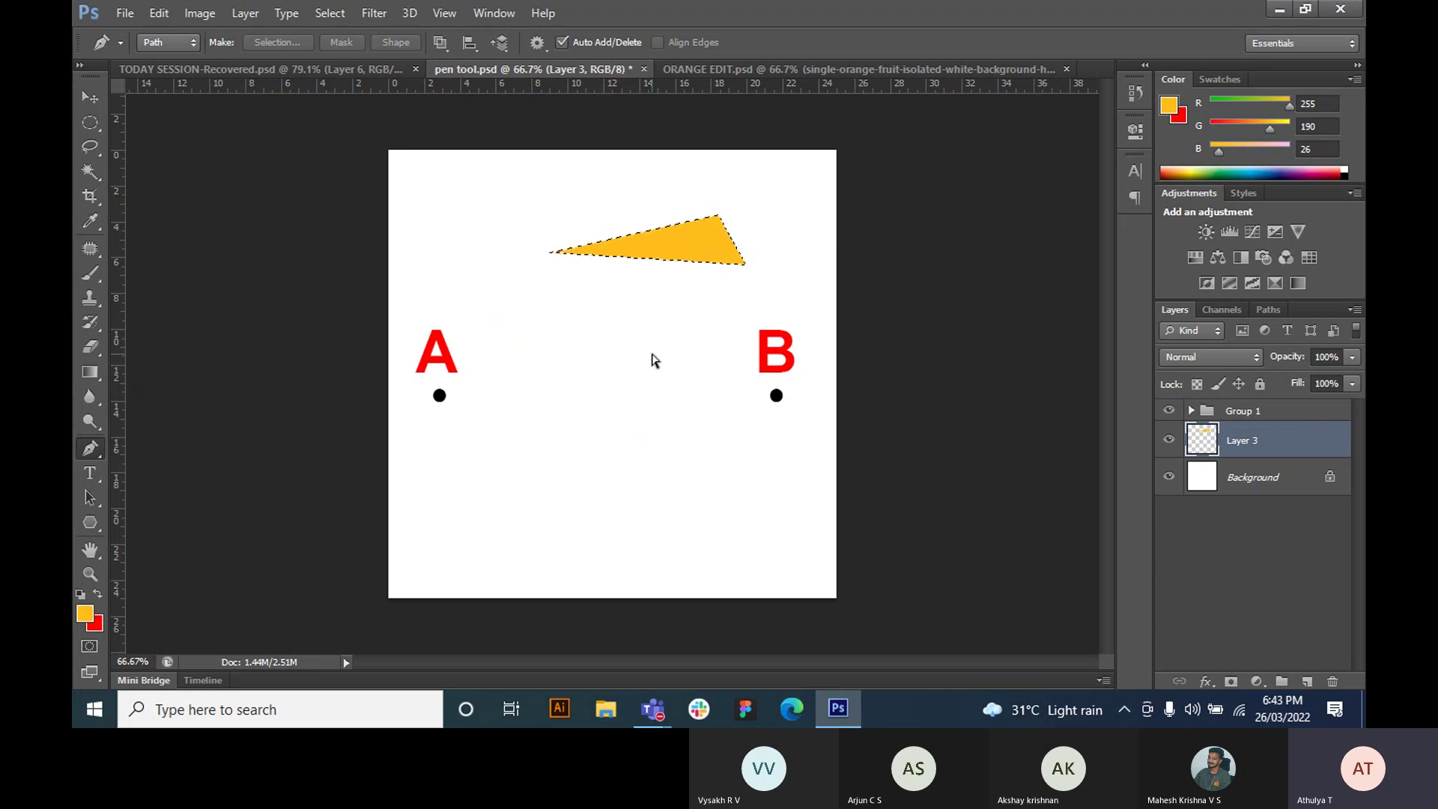
key(ctrl+d)
click(91, 97)
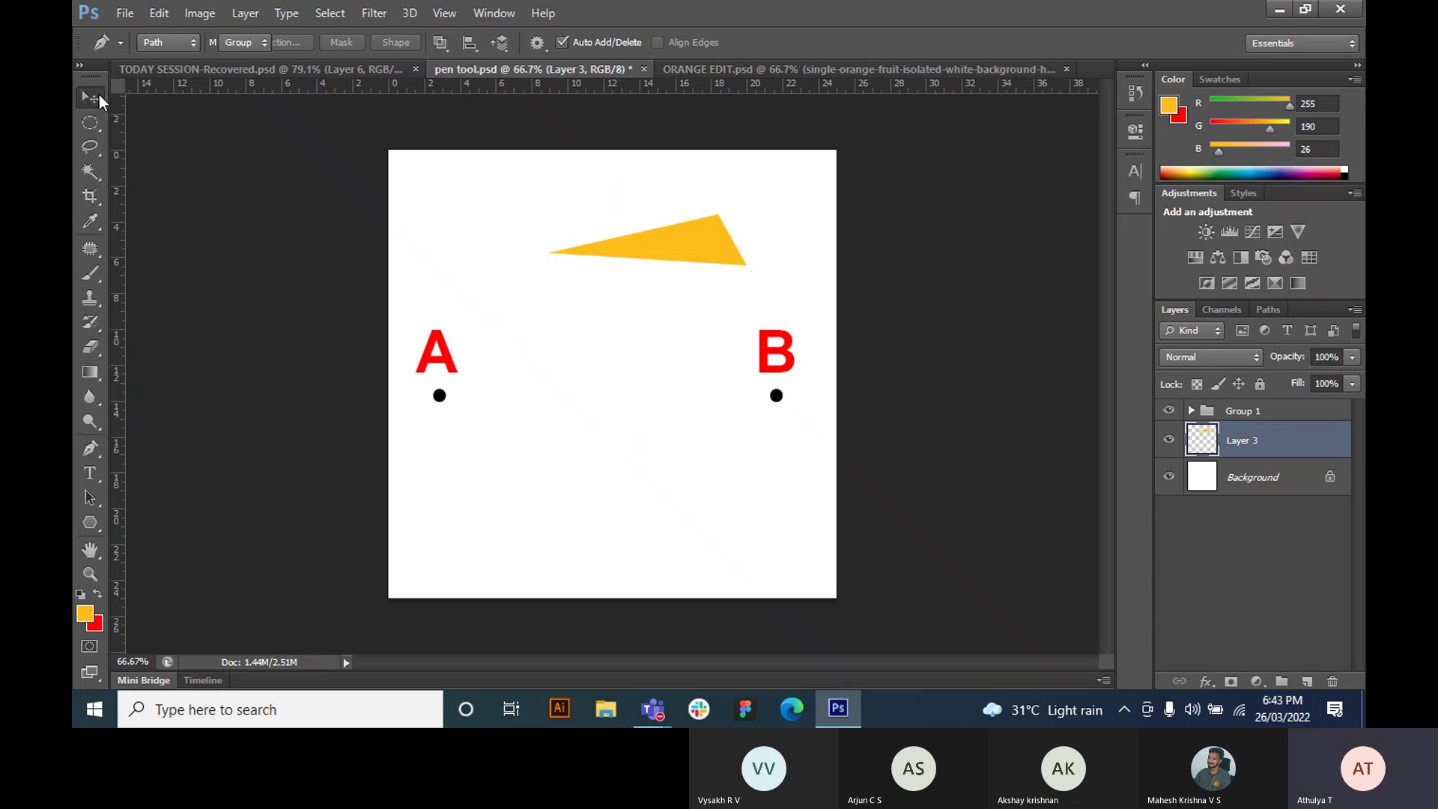
drag(684, 240, 653, 271)
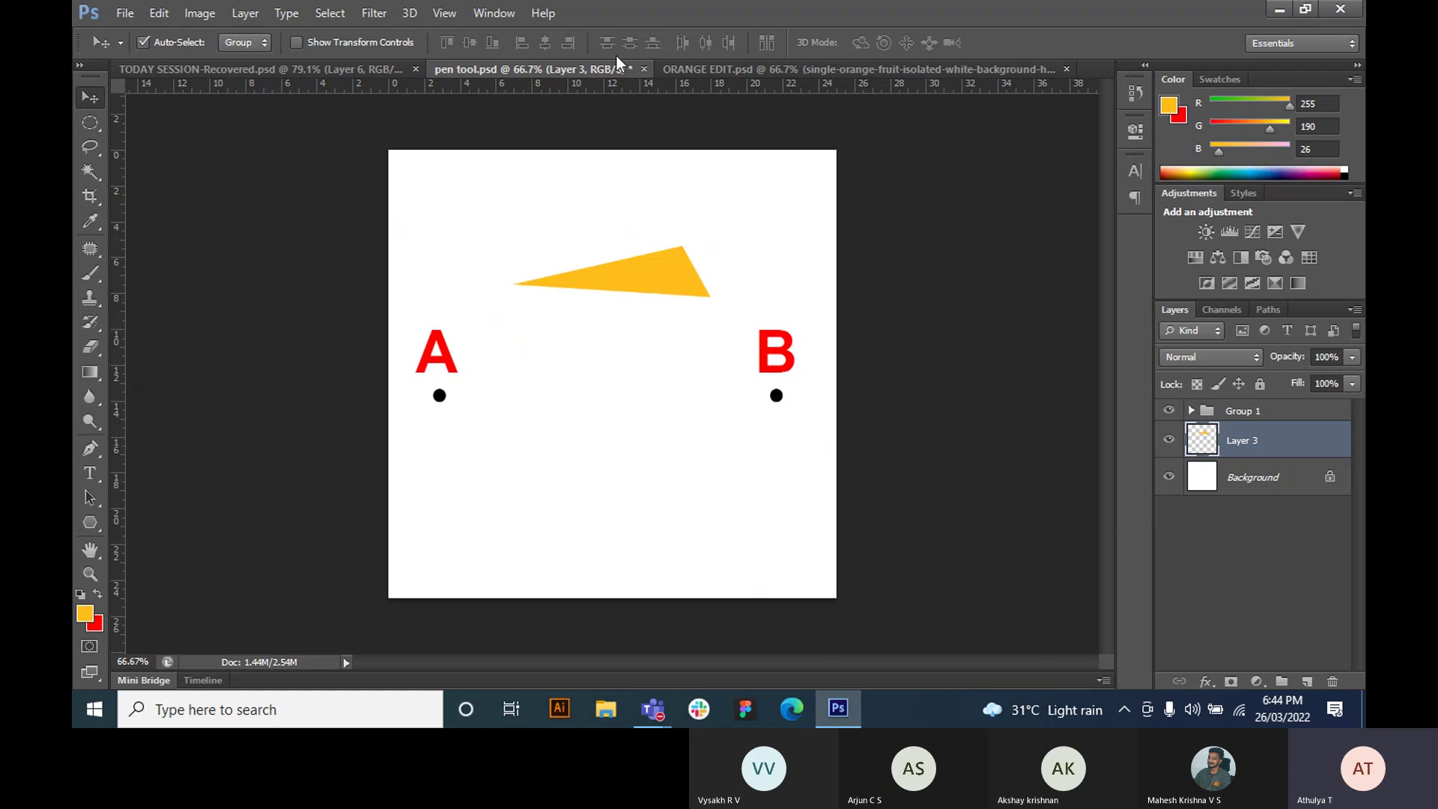
- Switch to the ORANGE EDIT.psd document and move the orange photo slightly down and left
click(743, 69)
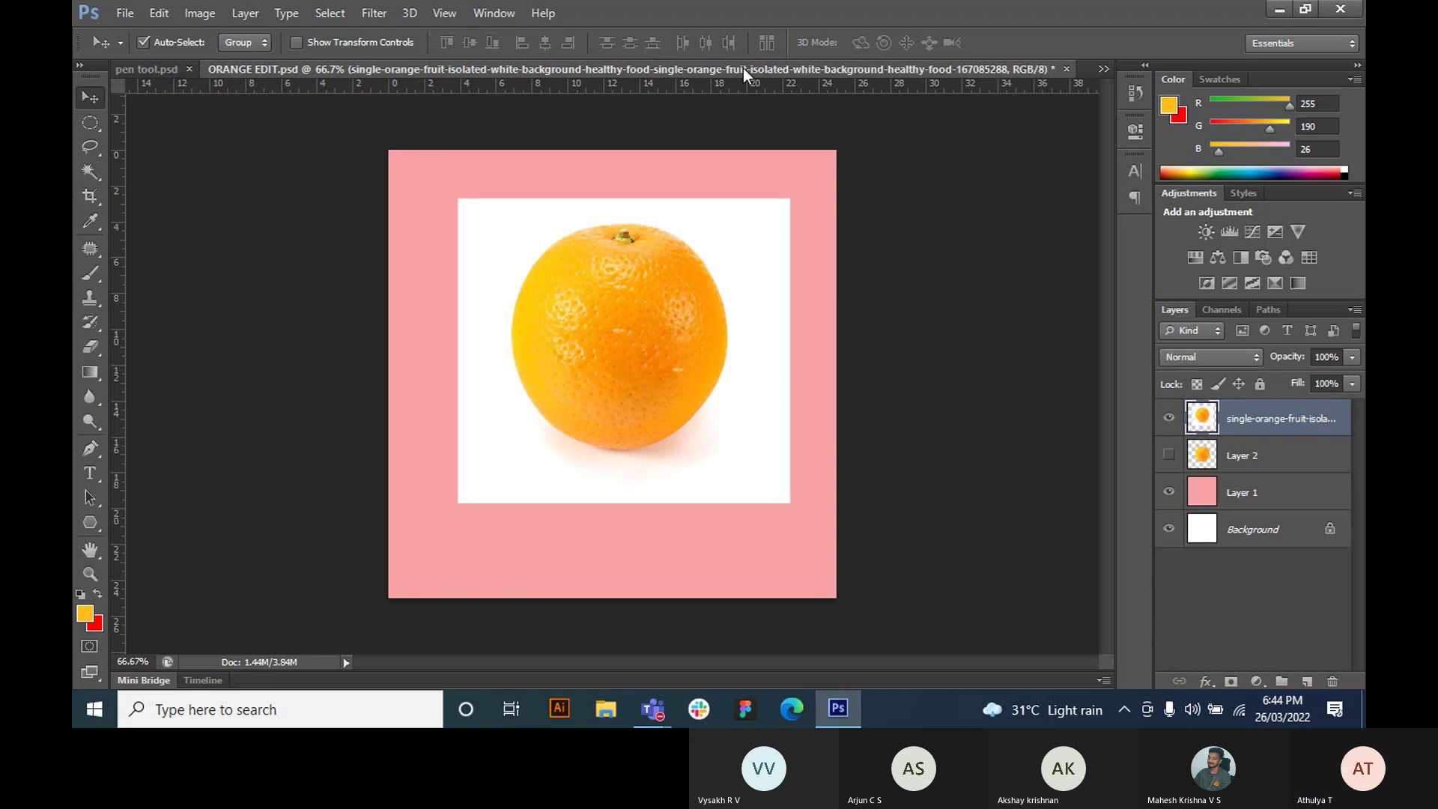
drag(688, 382, 642, 349)
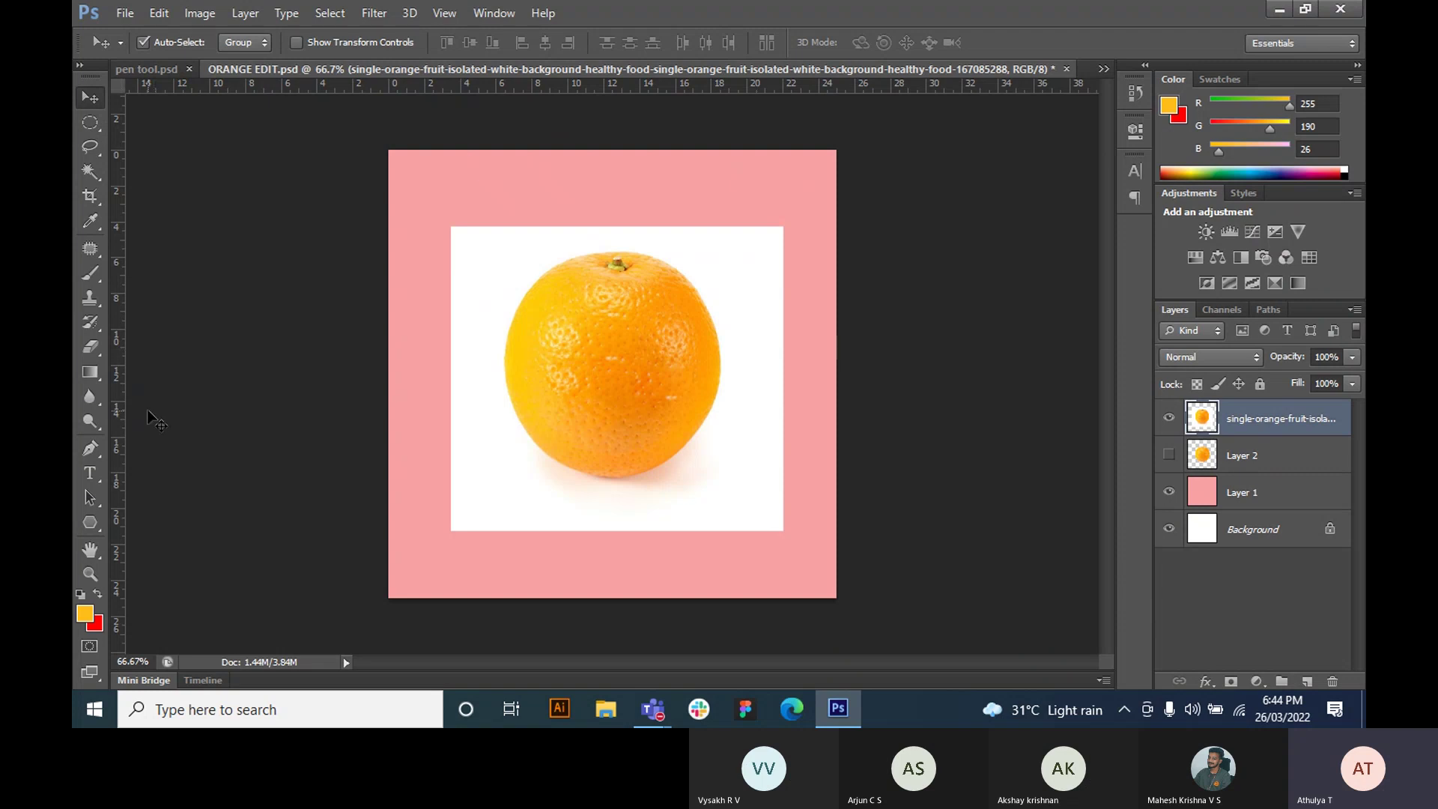
- Start a Pen path at the orange's lower-left edge and add a curved anchor at its upper left without a forward handle
click(98, 450)
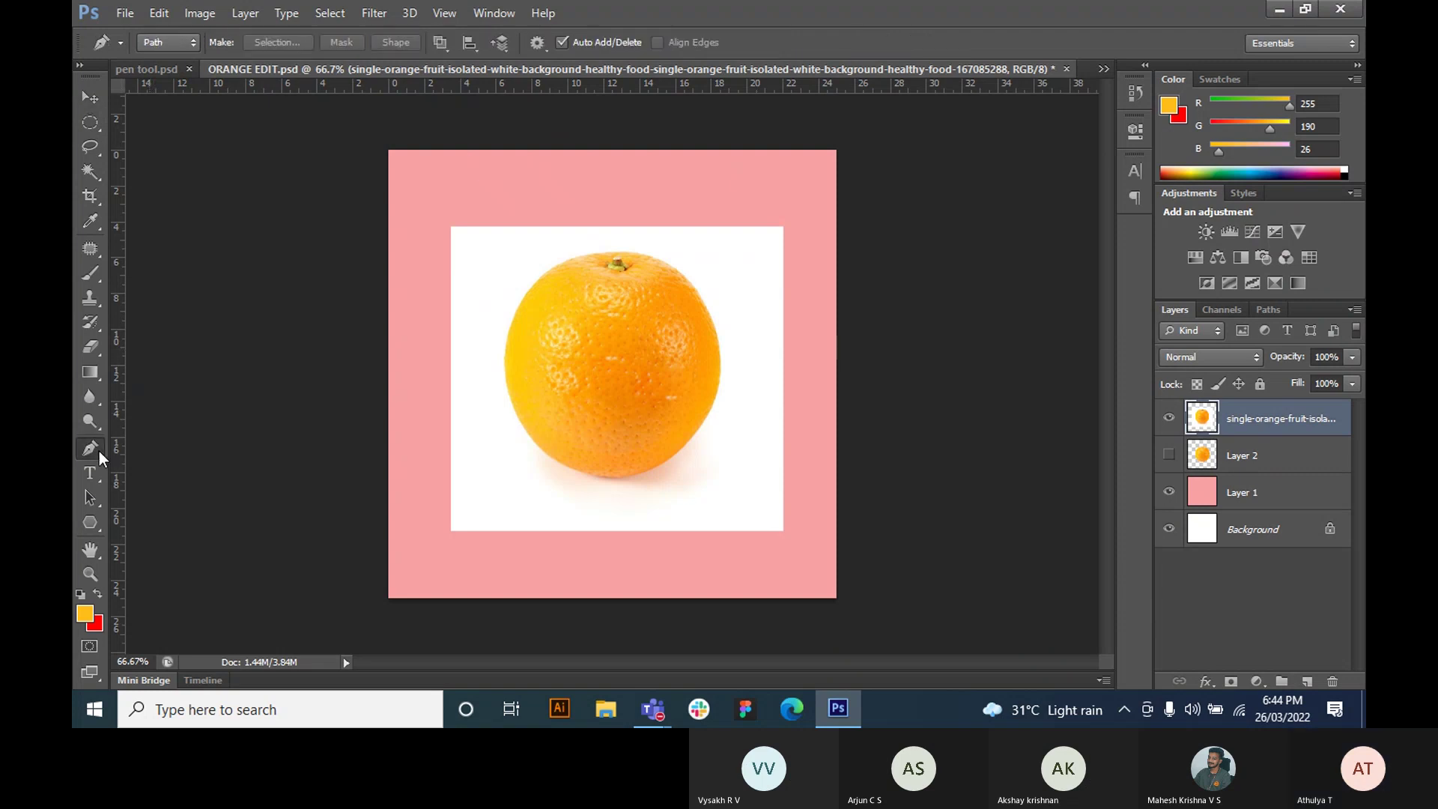
click(510, 399)
click(536, 281)
drag(537, 286, 582, 244)
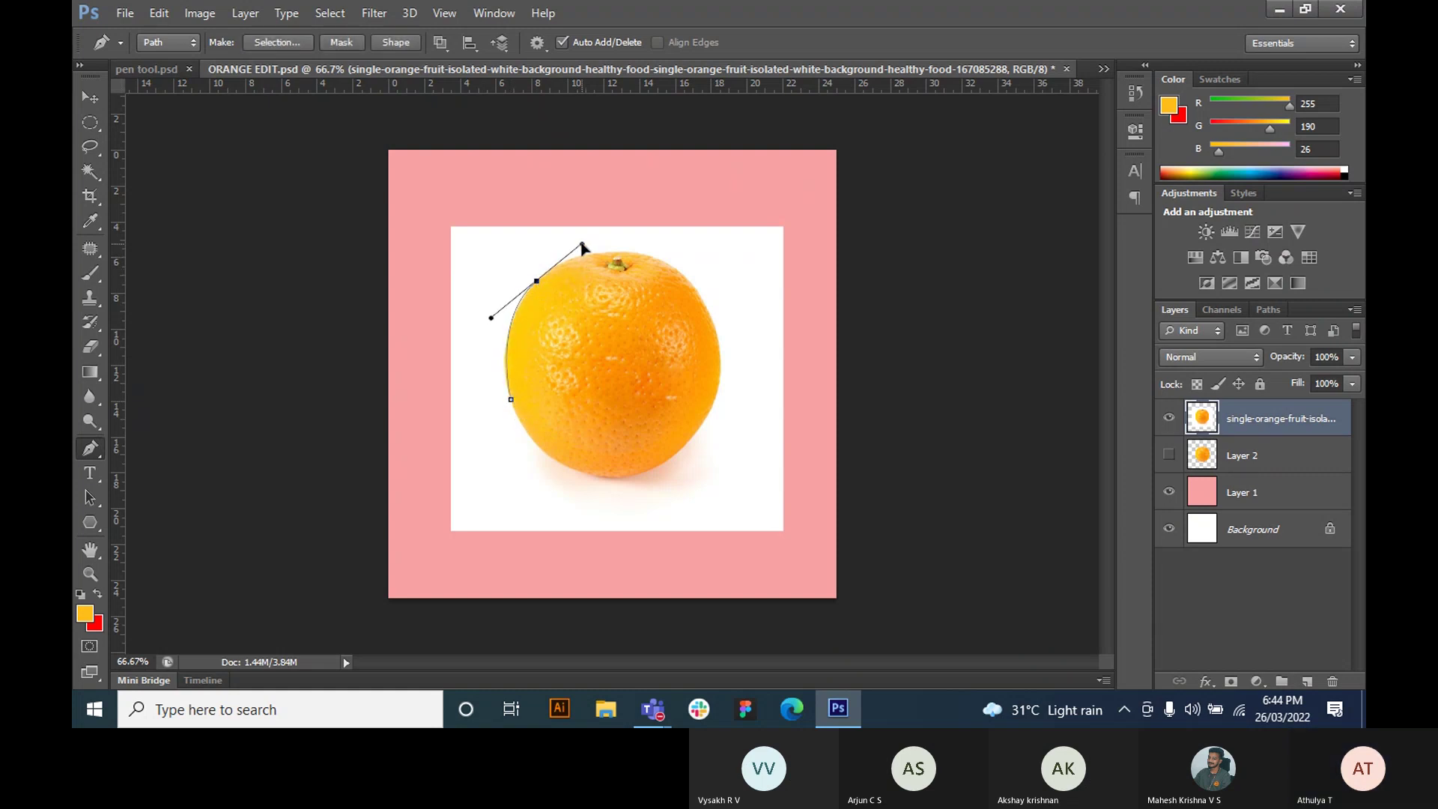
alt+click(536, 280)
- Try to extend the path with a curve to the top of the orange, and undo the latest path edits
scroll(612, 309, up, 3)
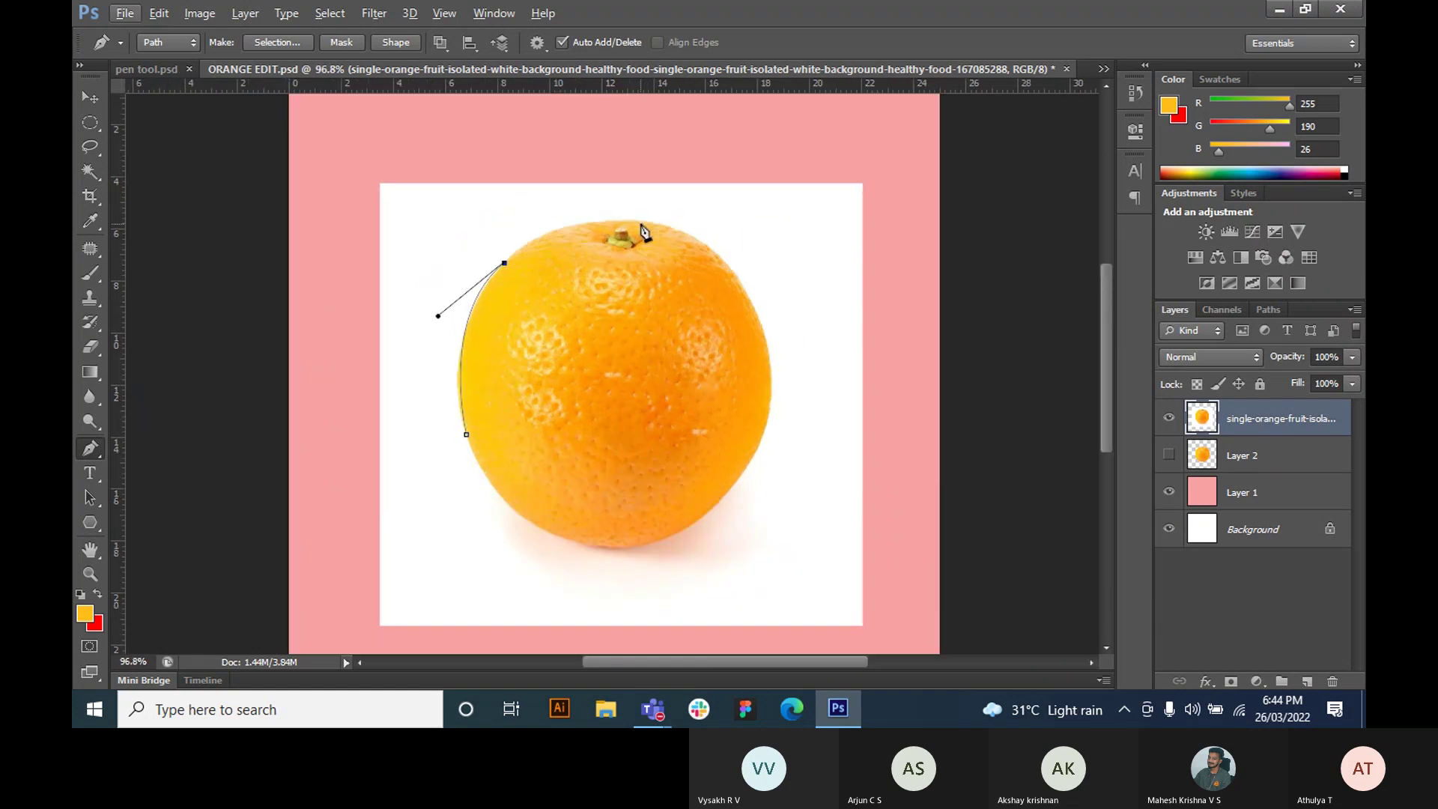
drag(640, 222, 711, 237)
key(ctrl+alt+z)
key(ctrl+alt+z)
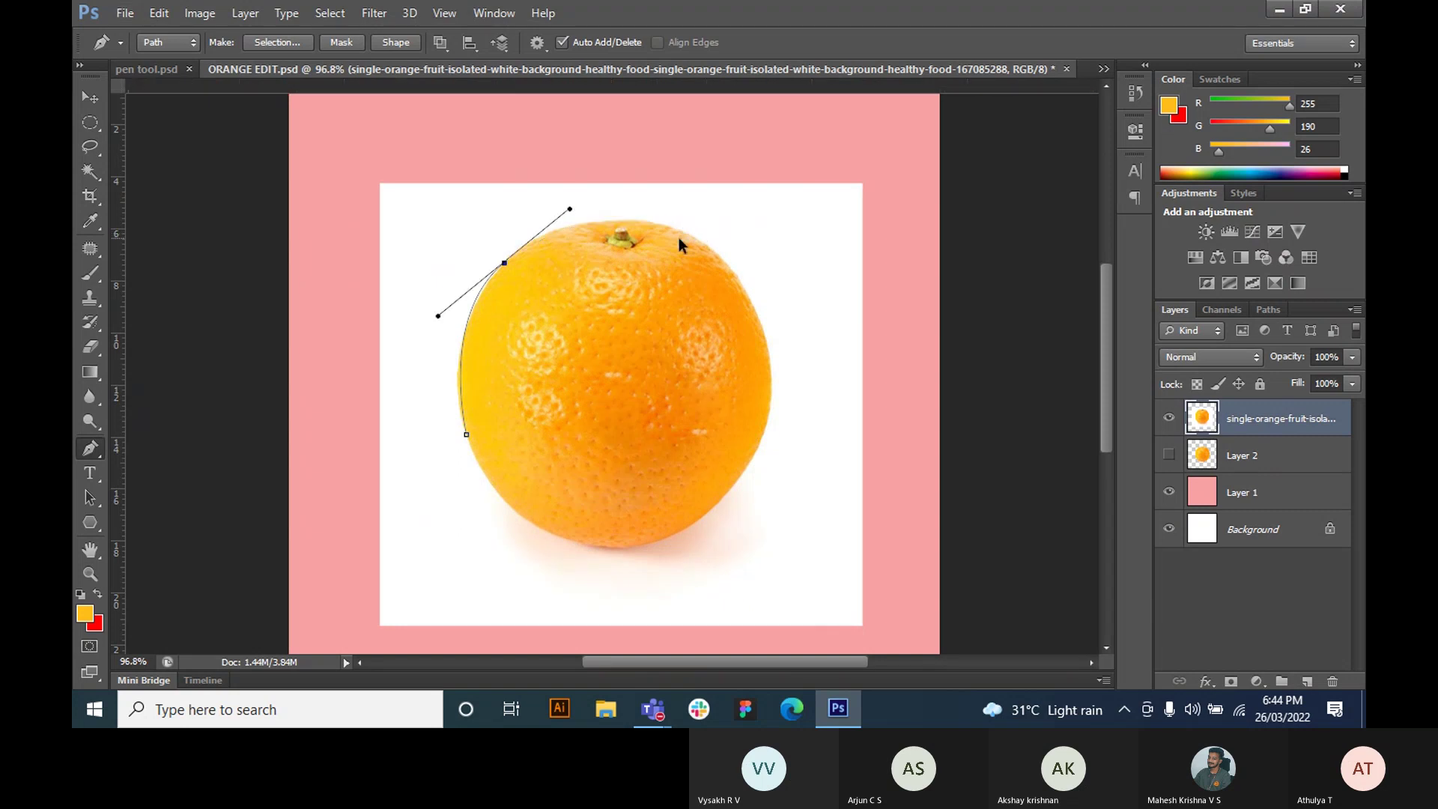
- Trace the orange's edge with curved anchors at its upper left, top and upper right, removing their forward handles
click(492, 278)
drag(501, 279, 676, 226)
alt+click(492, 278)
alt+click(606, 222)
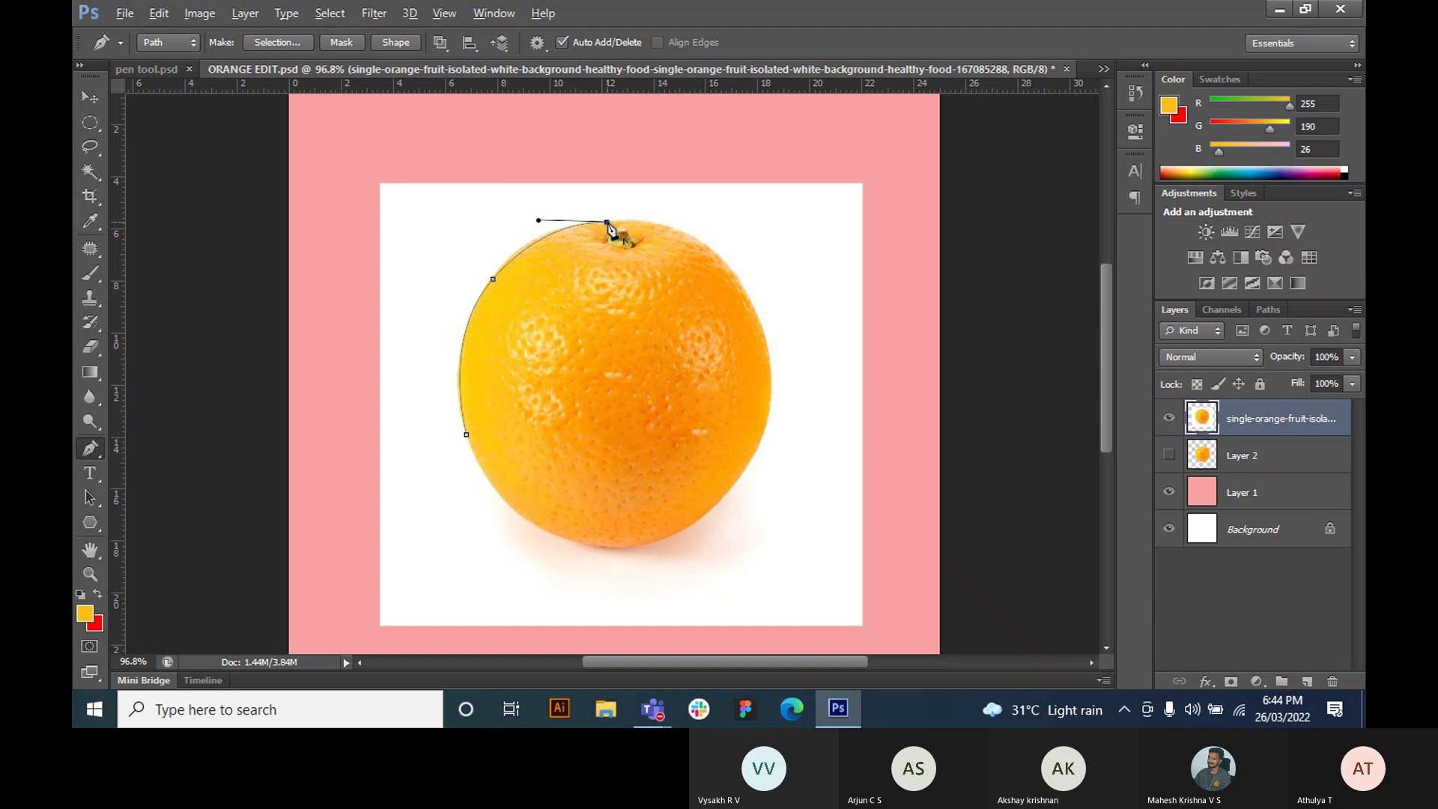
drag(751, 306, 788, 406)
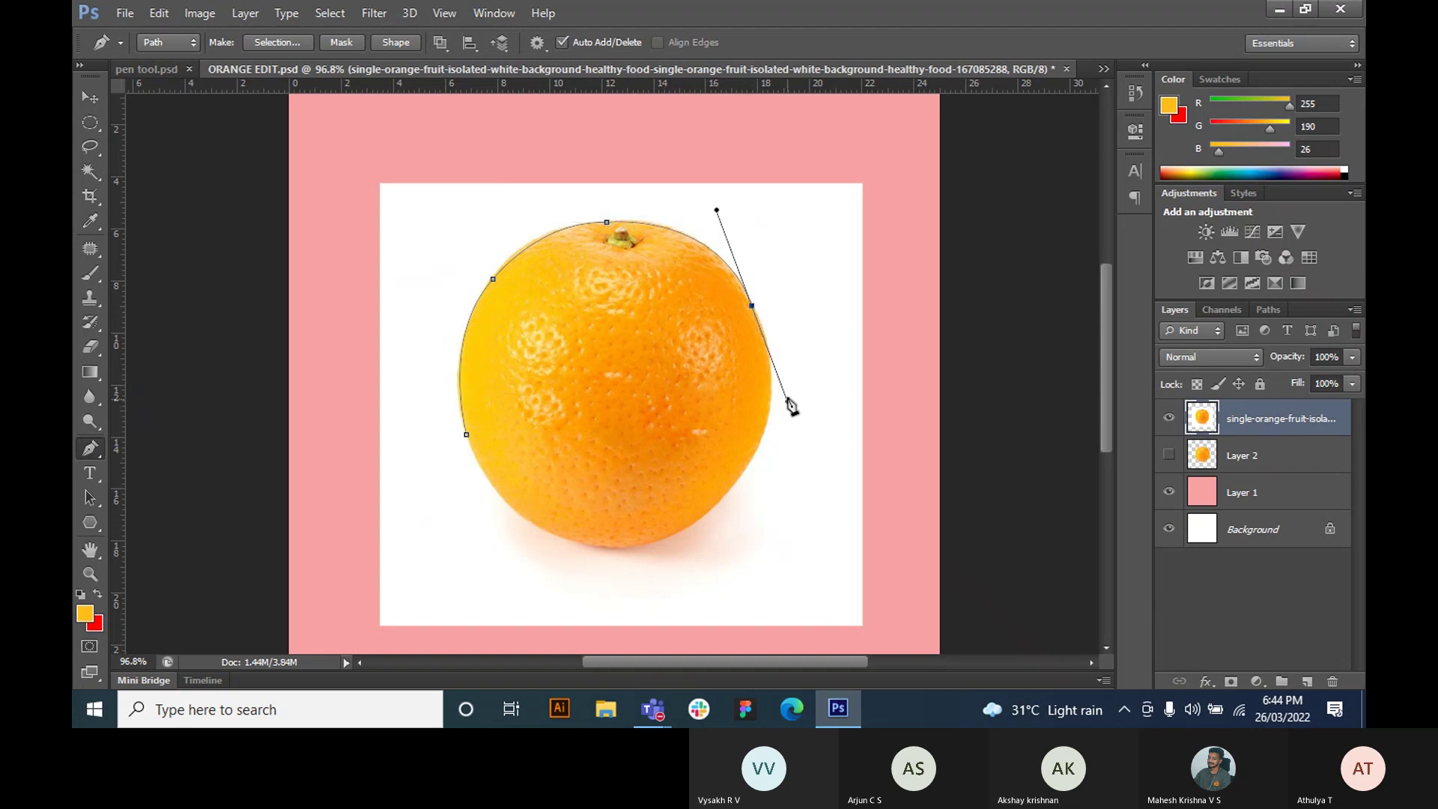
alt+click(752, 307)
- Trace the orange's lower right and bottom with curved anchors, and close the path with a curve at its starting point
drag(755, 447, 717, 514)
drag(533, 521, 392, 434)
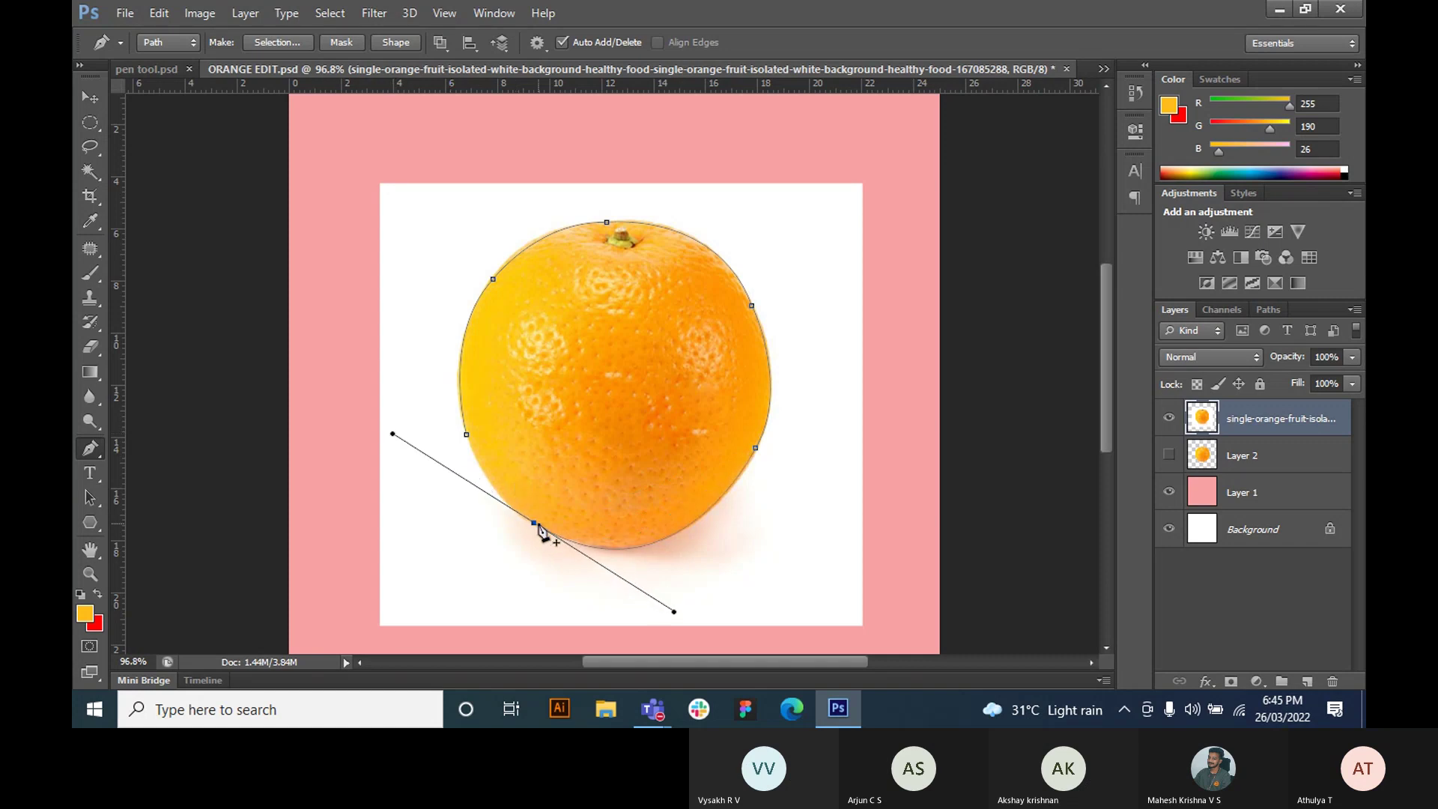
alt+click(532, 524)
click(466, 438)
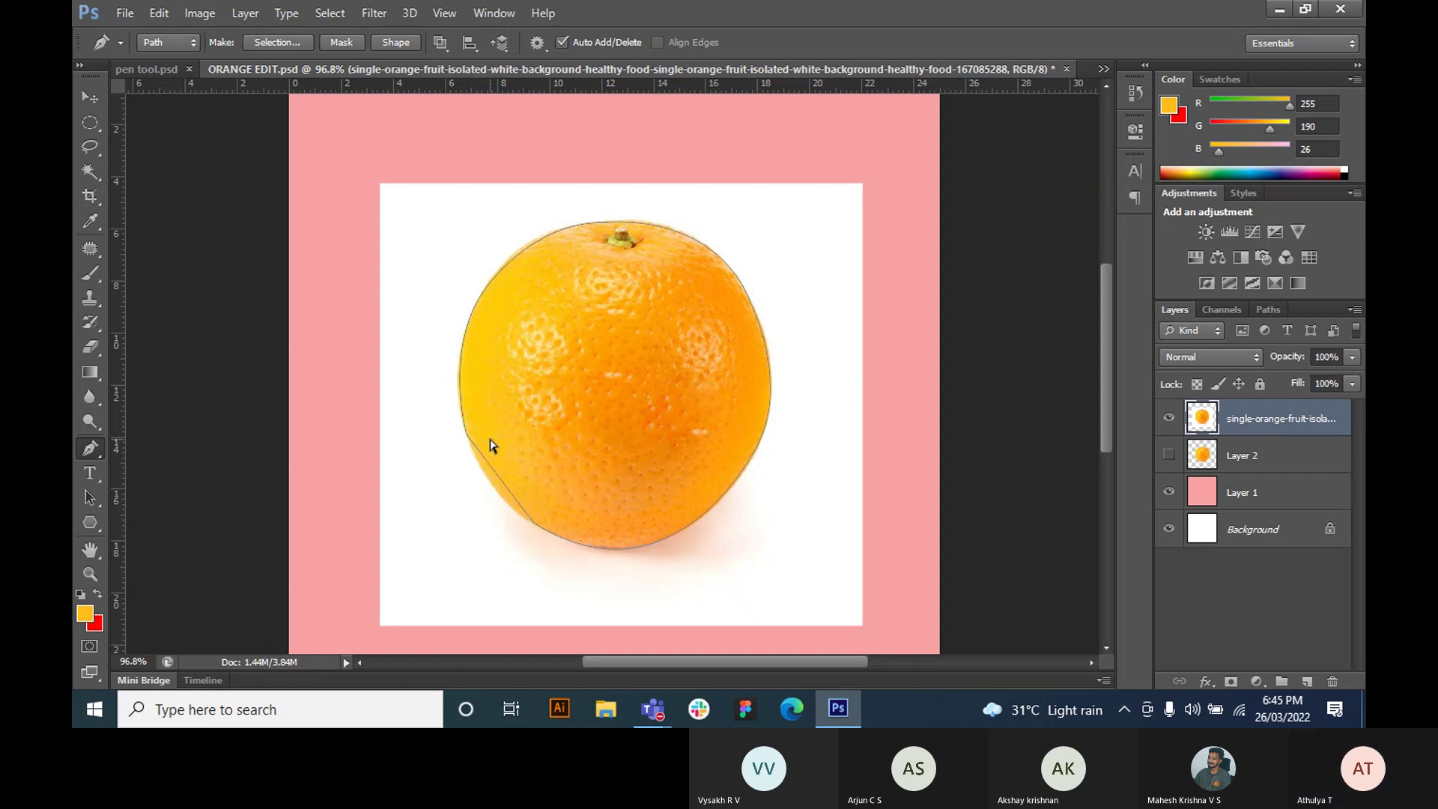
key(ctrl+z)
click(469, 440)
drag(468, 439, 447, 378)
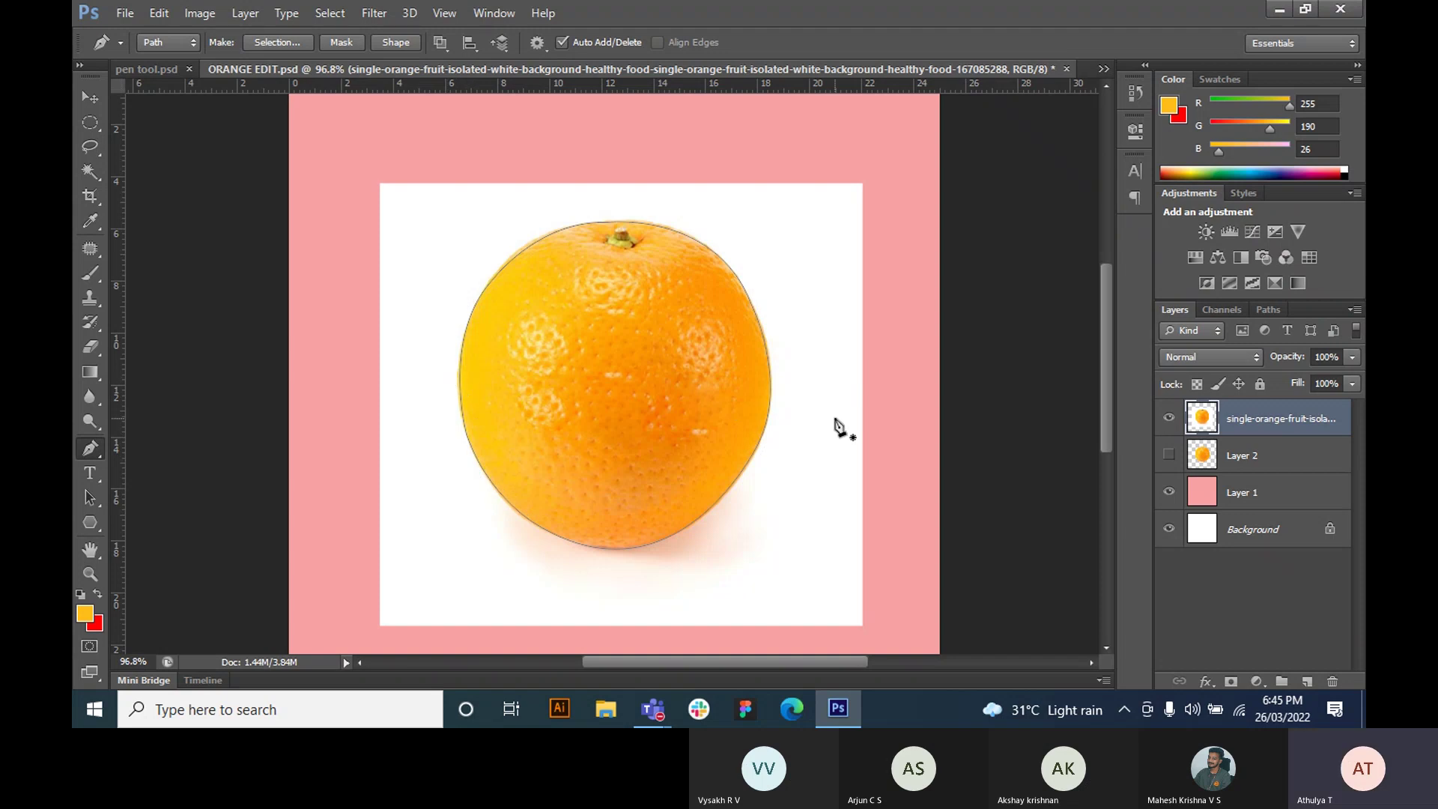
- Convert the orange's path to a selection, invert it and delete the white background around the fruit
key(ctrl+Return)
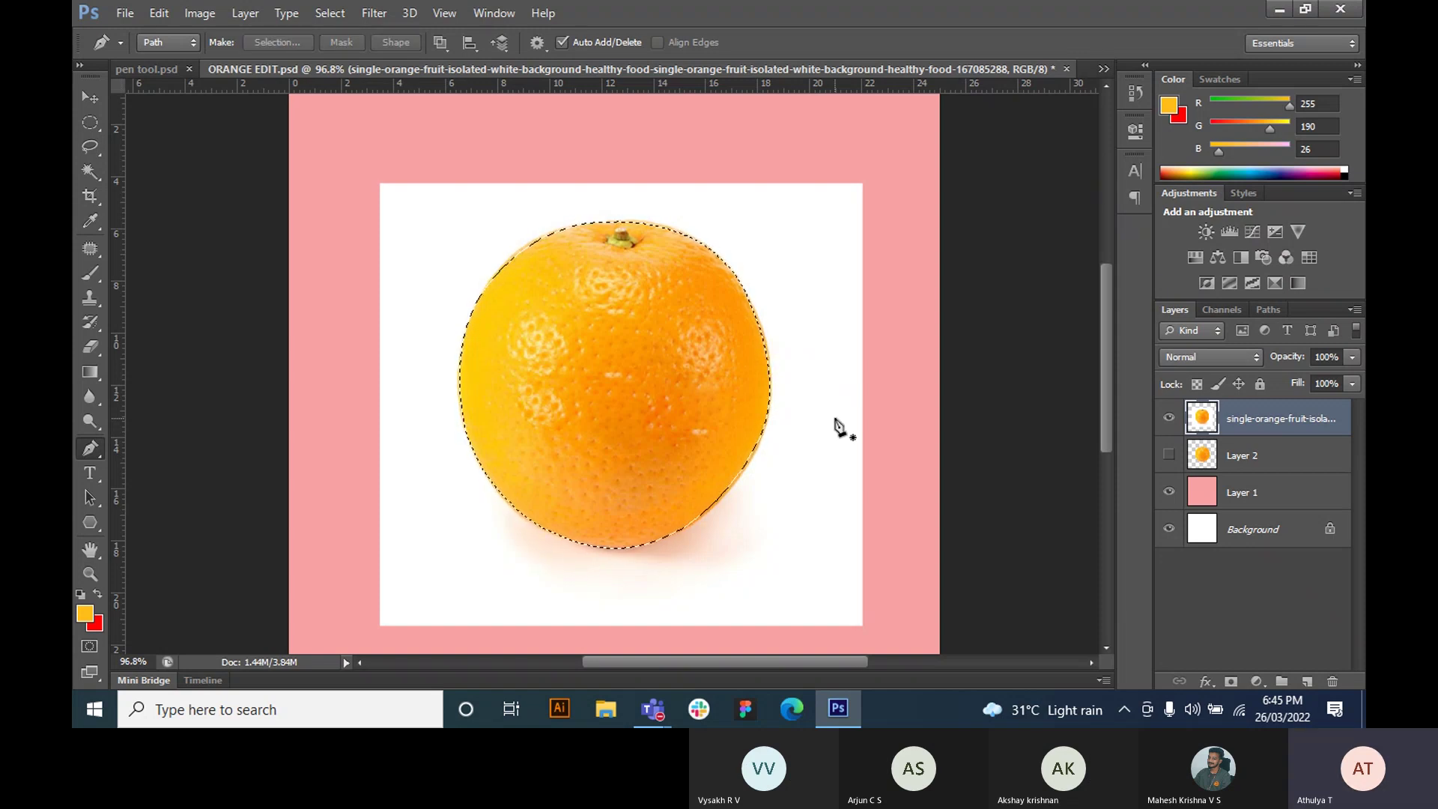
scroll(838, 429, down, 1)
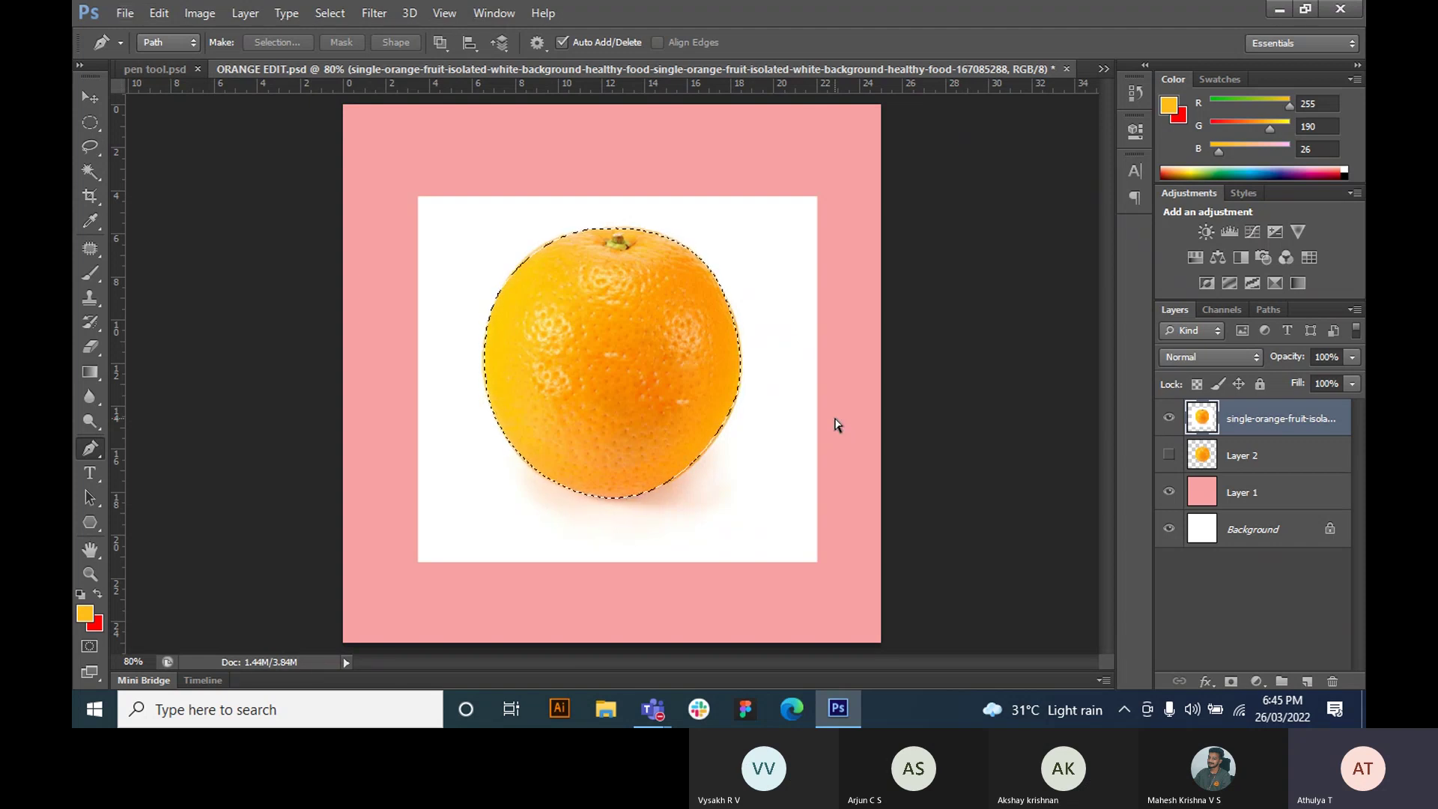
key(ctrl+shift+i)
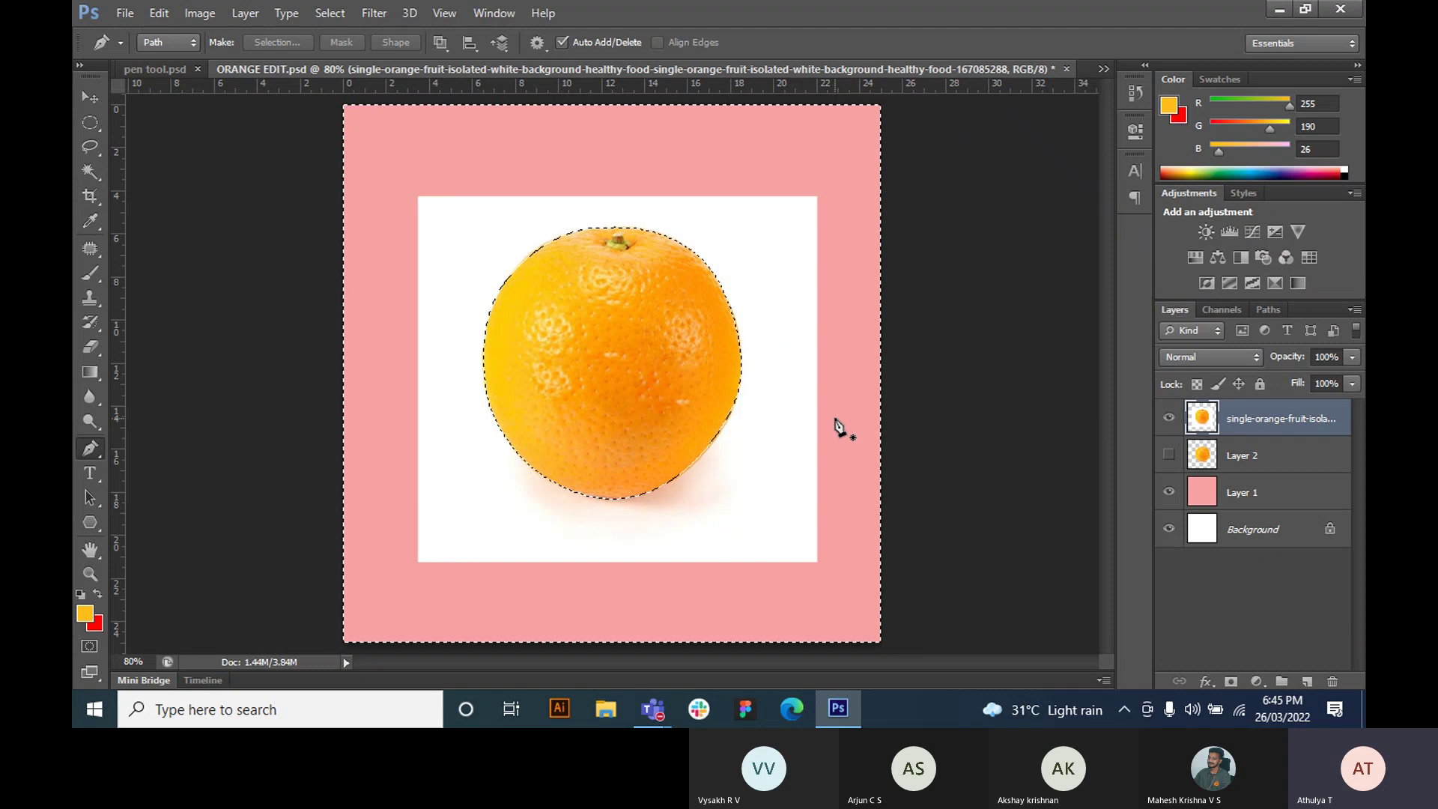
key(Delete)
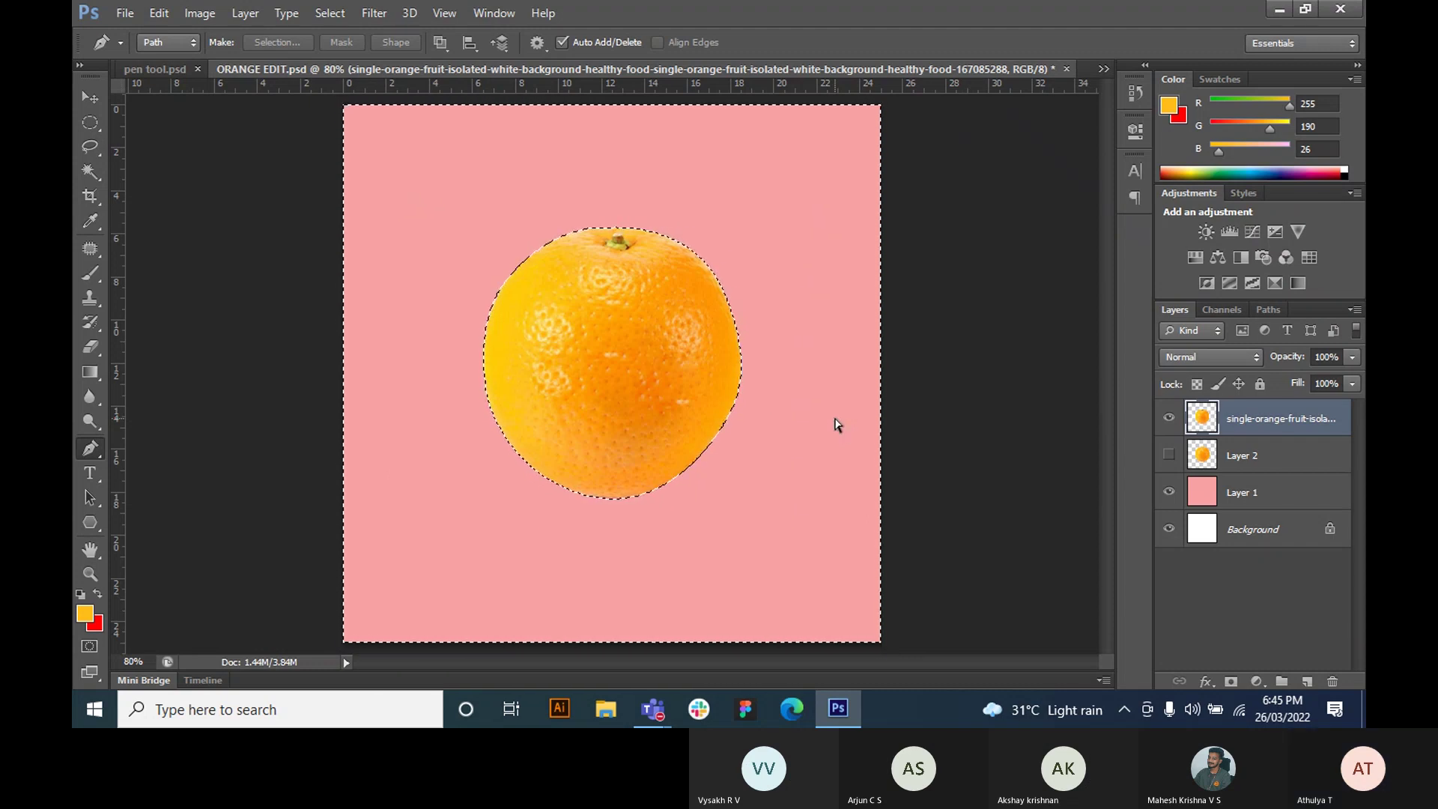
key(ctrl+d)
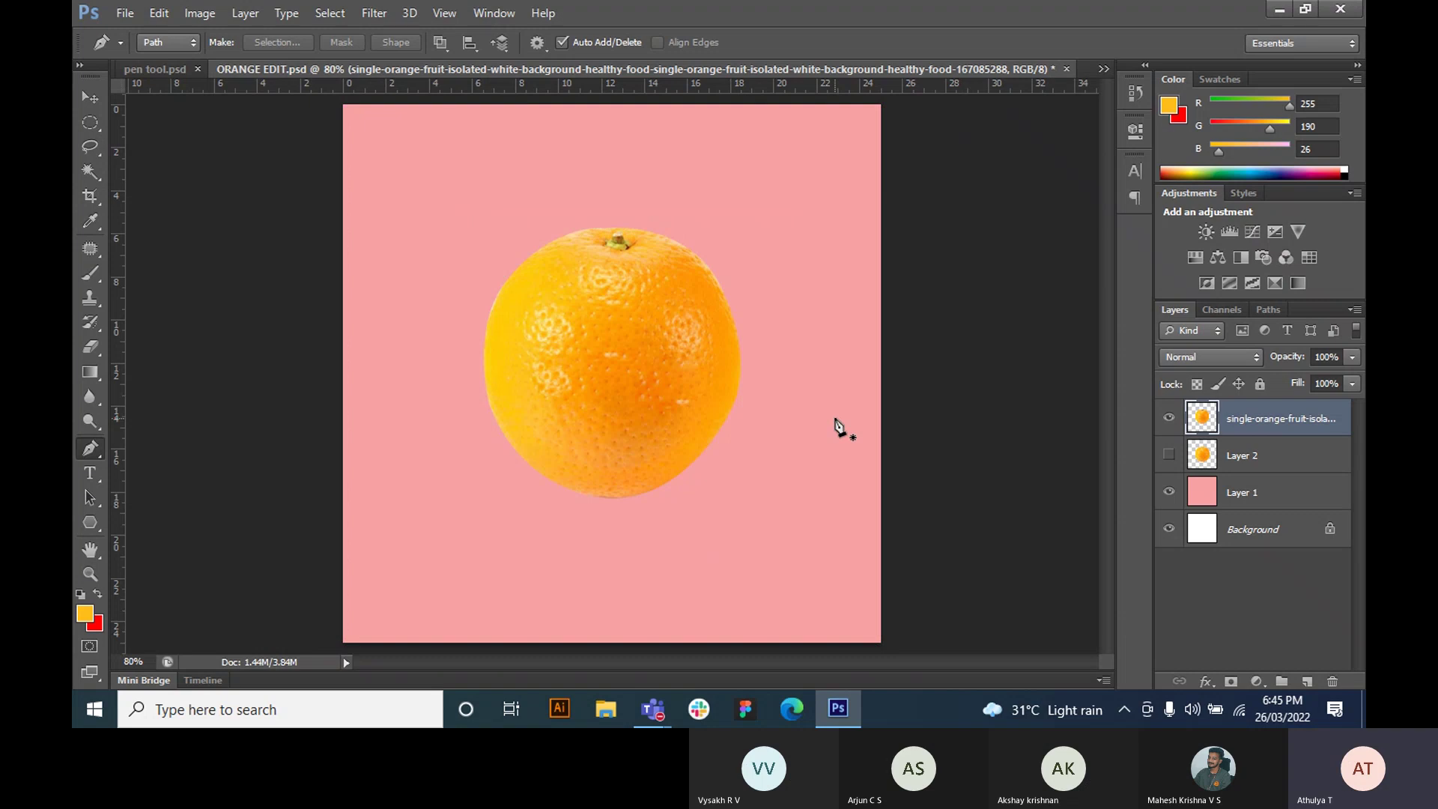
- Move the cut-out orange slightly down and right on the pink background
click(89, 97)
drag(616, 289, 631, 322)
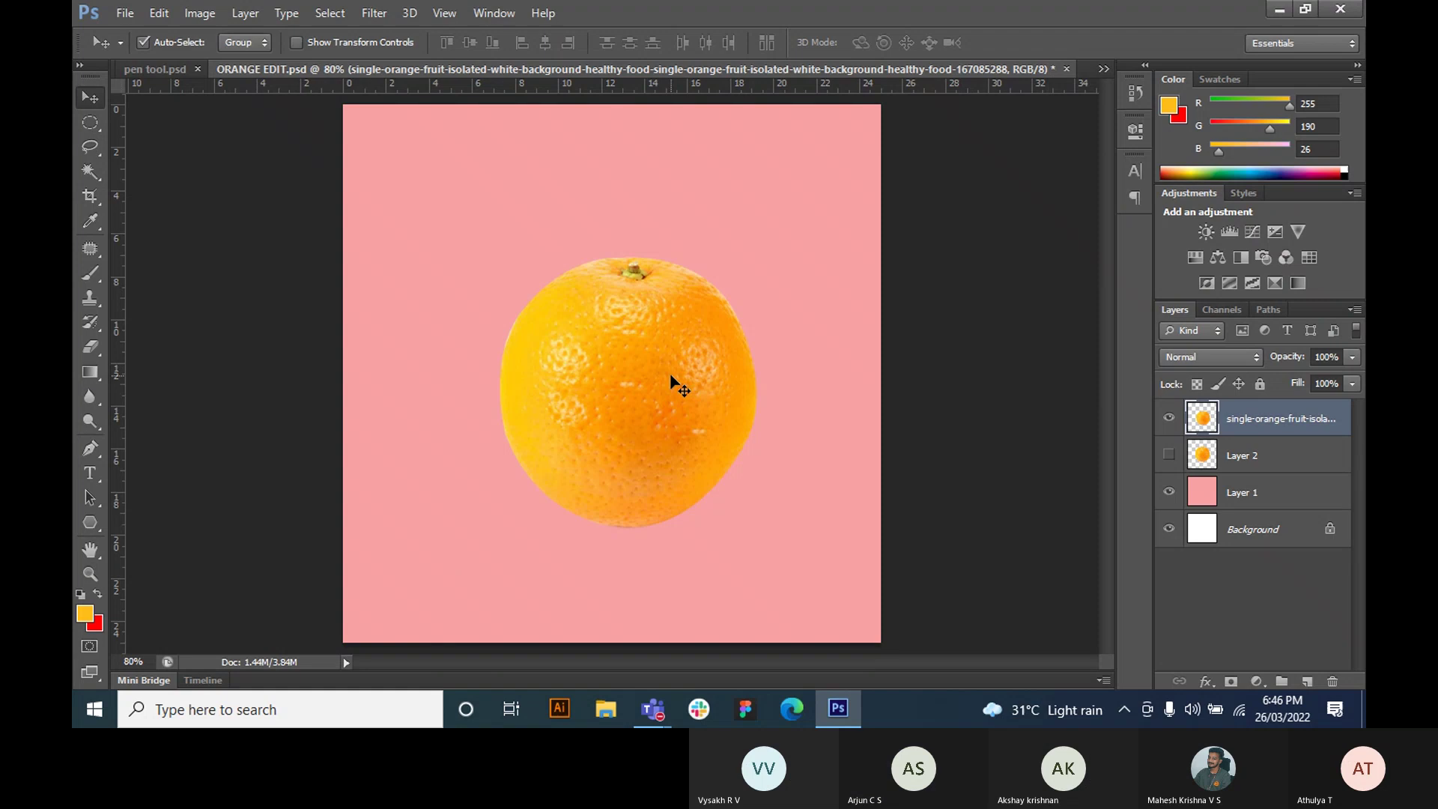
- Undo the orange's move and the background deletion, clear the selection and reactivate the Pen tool
key(ctrl+alt+z)
key(ctrl+alt+z)
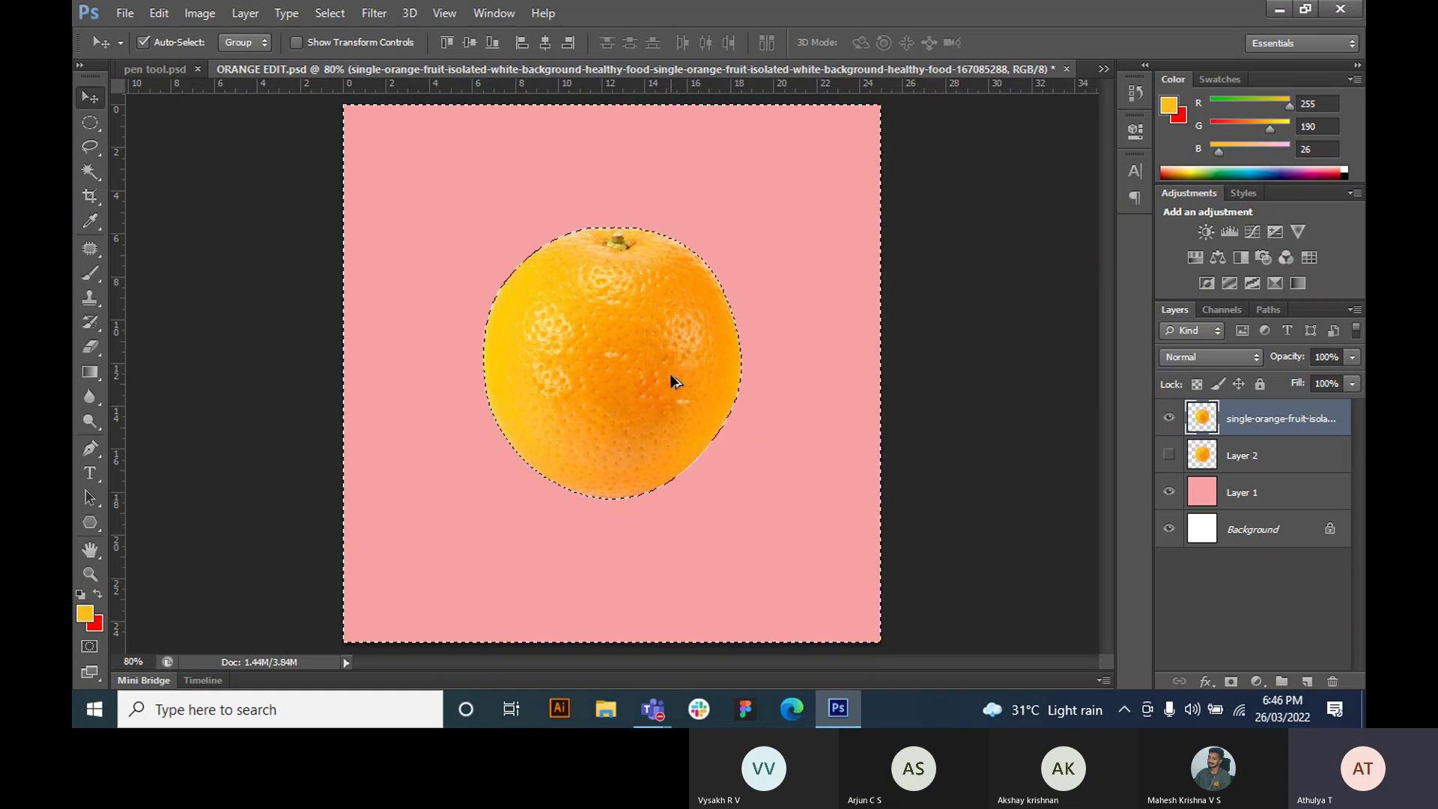
key(ctrl+alt+z)
key(ctrl+d)
click(79, 449)
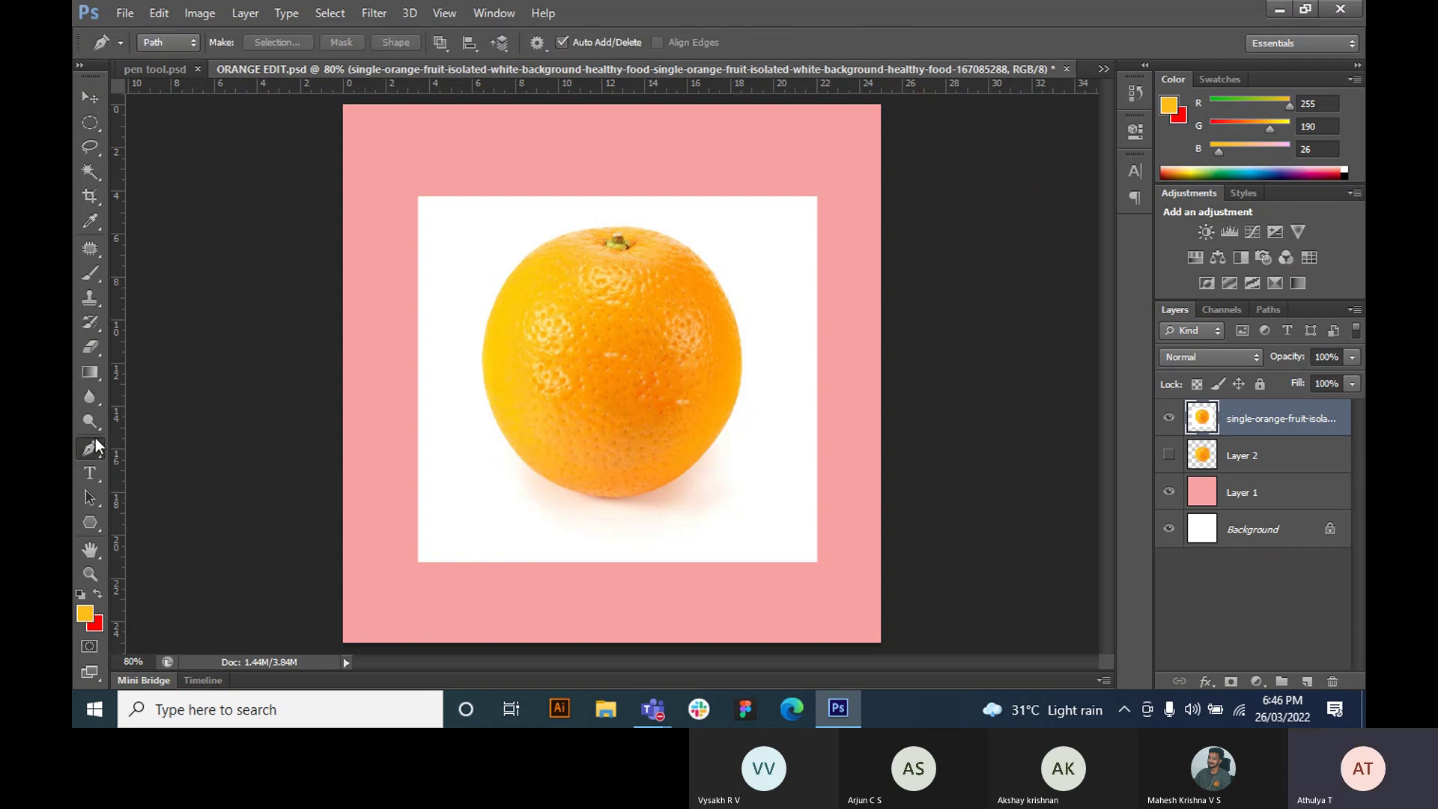
- Trace the orange's outline with a path from its upper left over the top to the right side, removing each curved anchor's outgoing handle
click(489, 311)
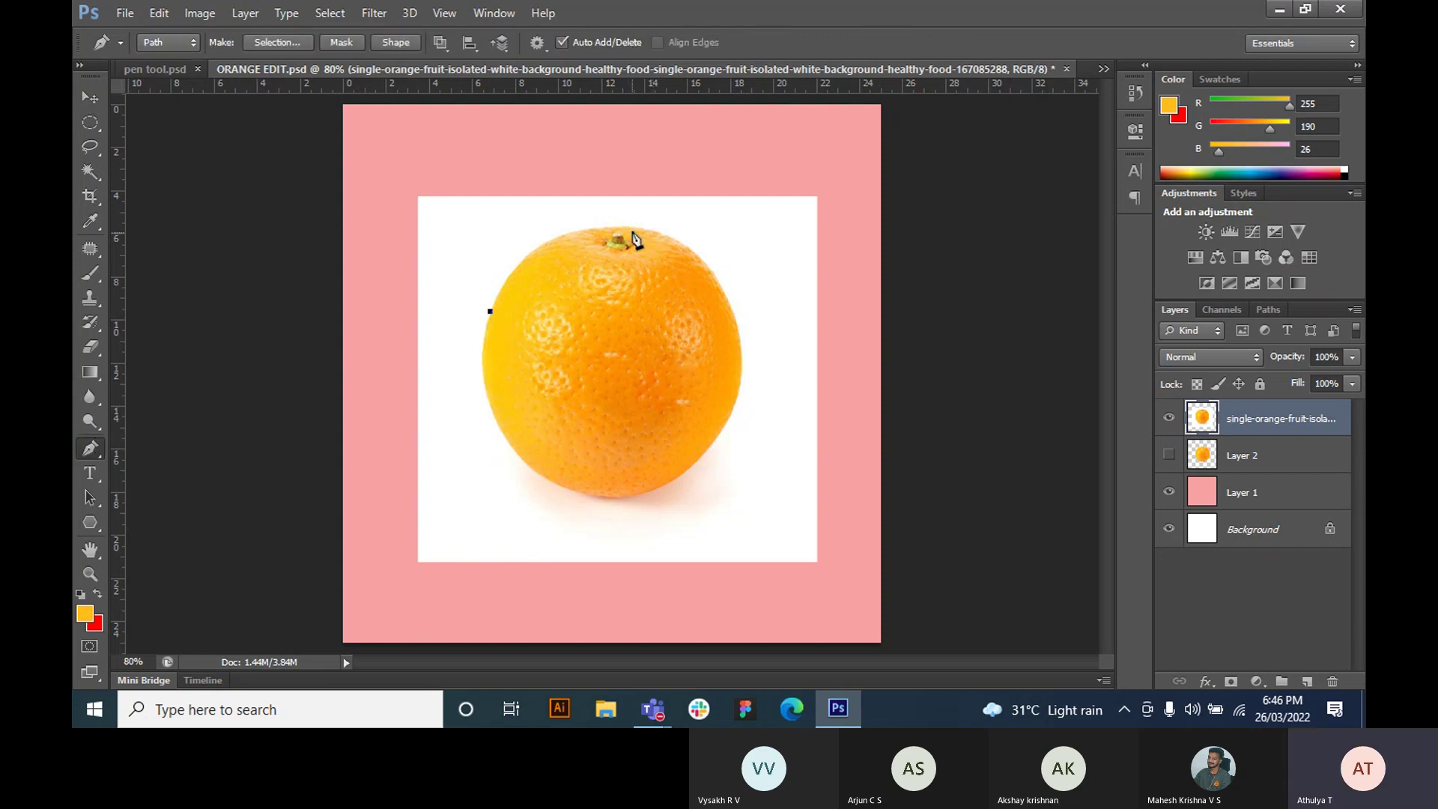
drag(638, 229, 746, 246)
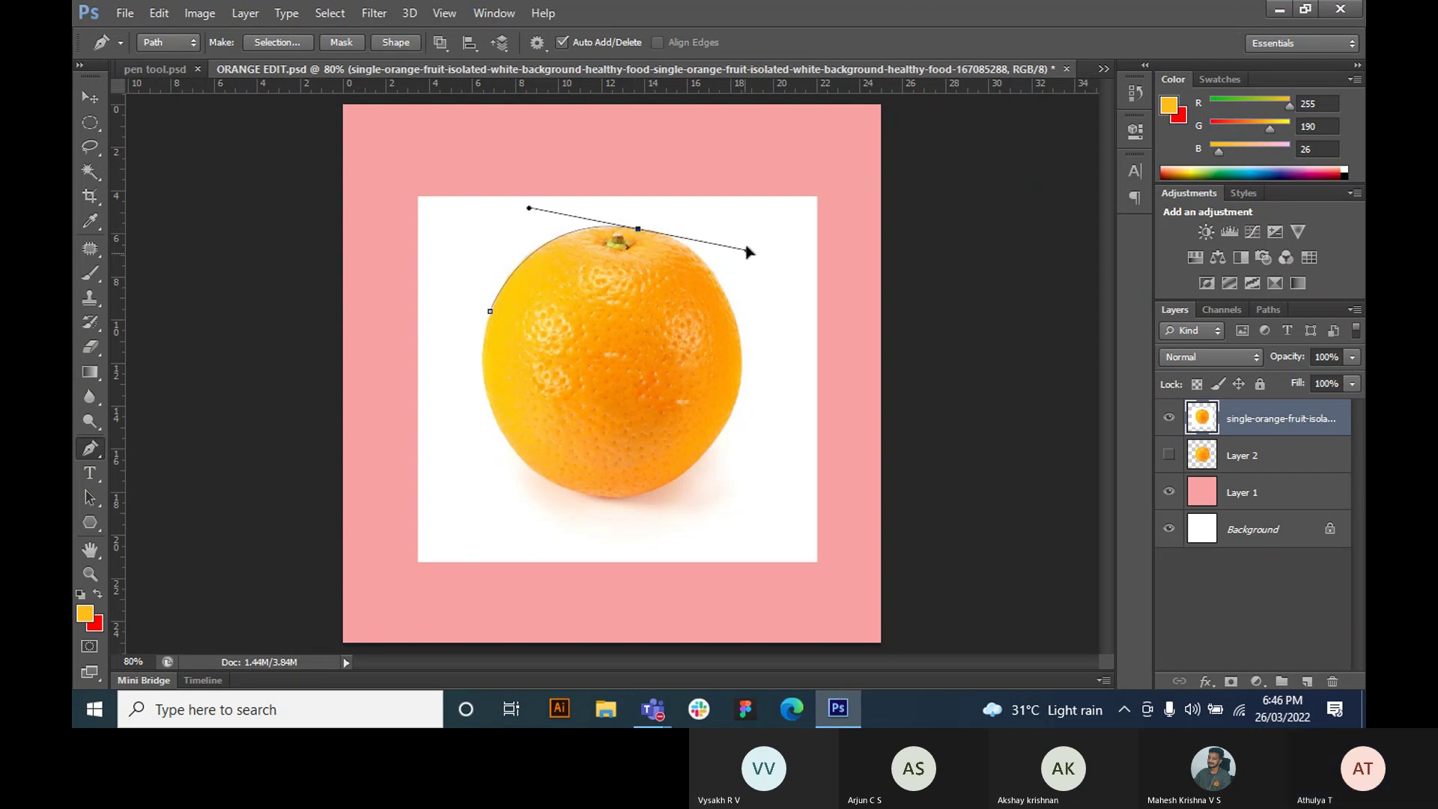
click(638, 230)
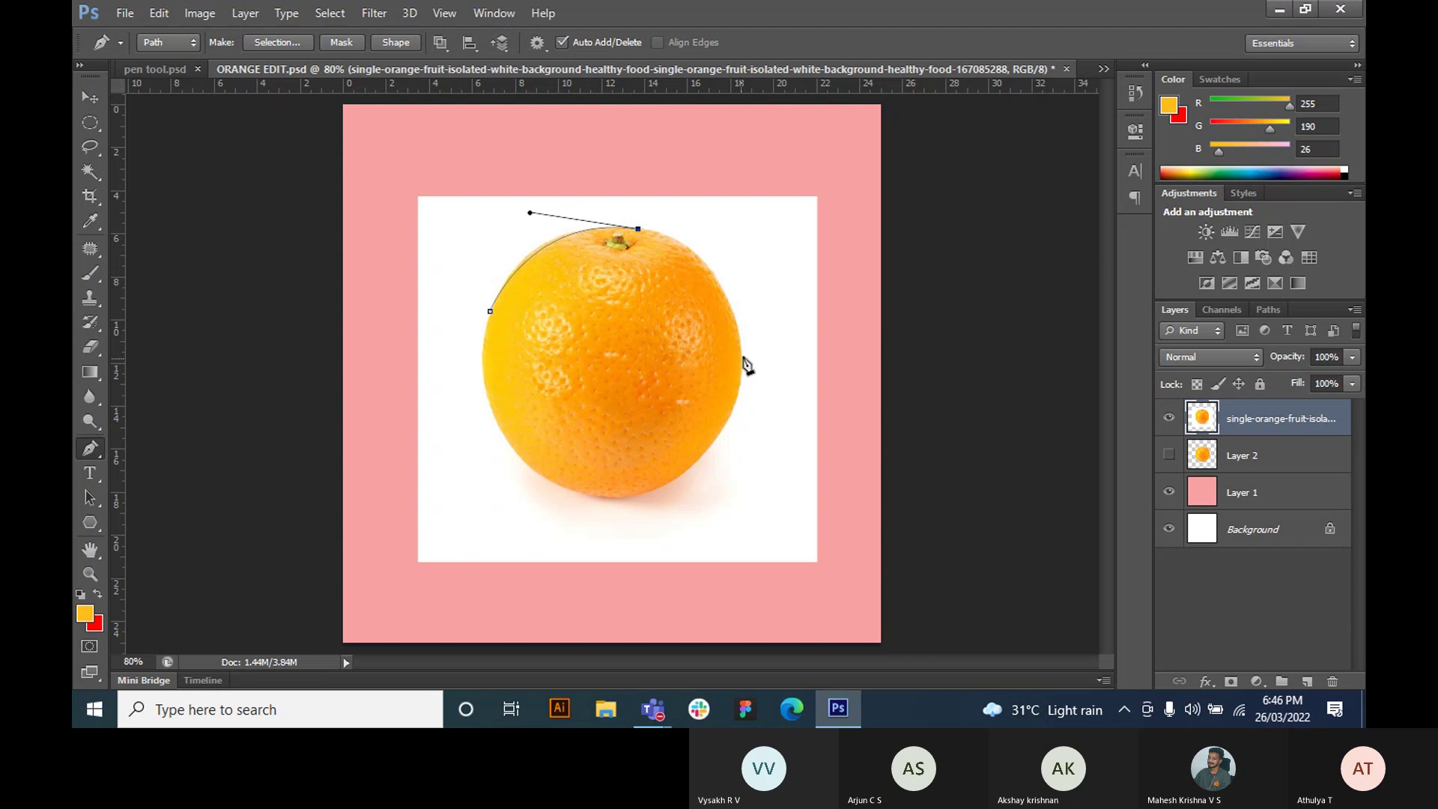
drag(739, 360, 733, 464)
key(ctrl+z)
drag(741, 358, 744, 477)
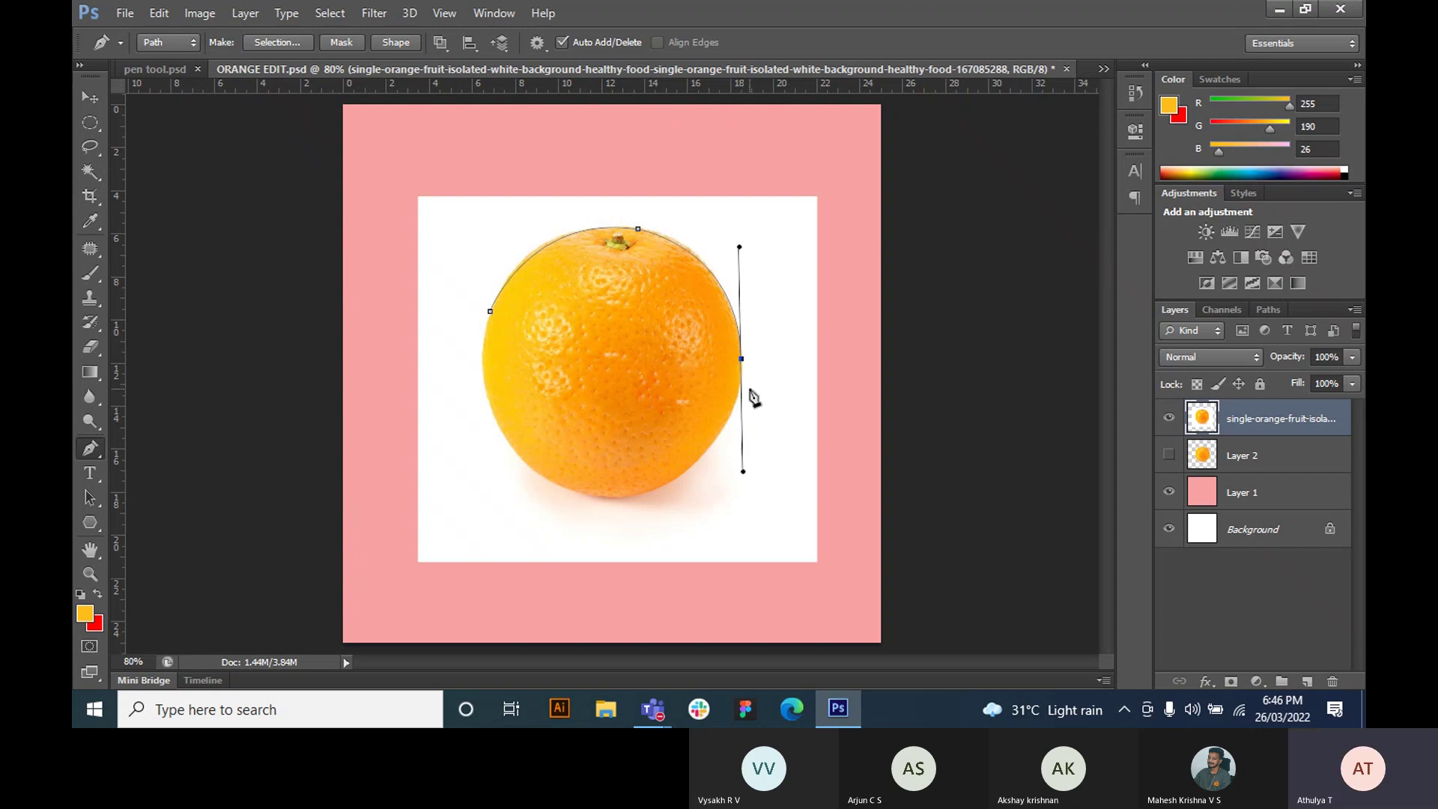
alt+click(741, 360)
- Continue the path around the orange's lower right, bottom and left side with curved anchors, and close it at the starting point
drag(687, 468, 628, 509)
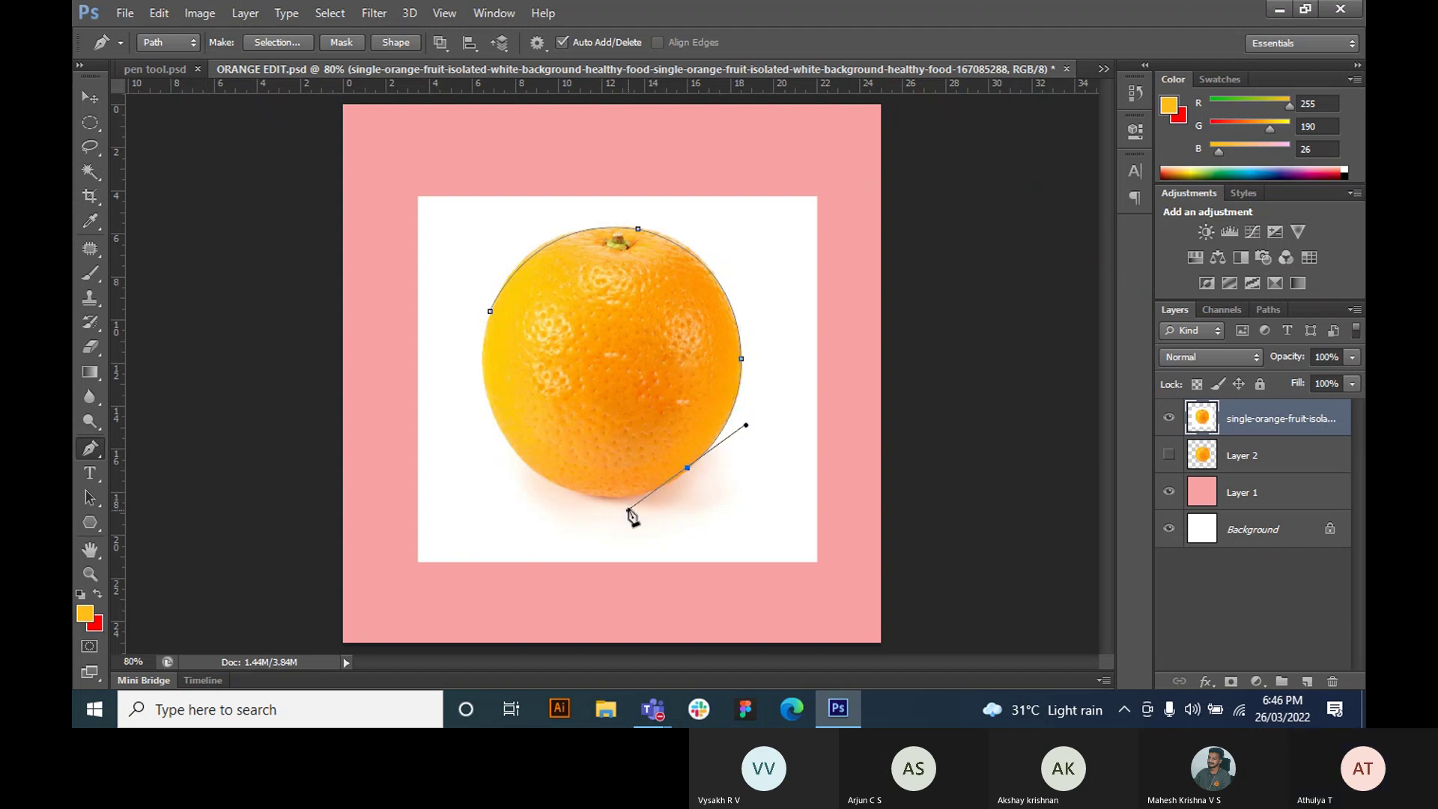
alt+click(686, 470)
drag(500, 430, 511, 259)
alt+click(501, 432)
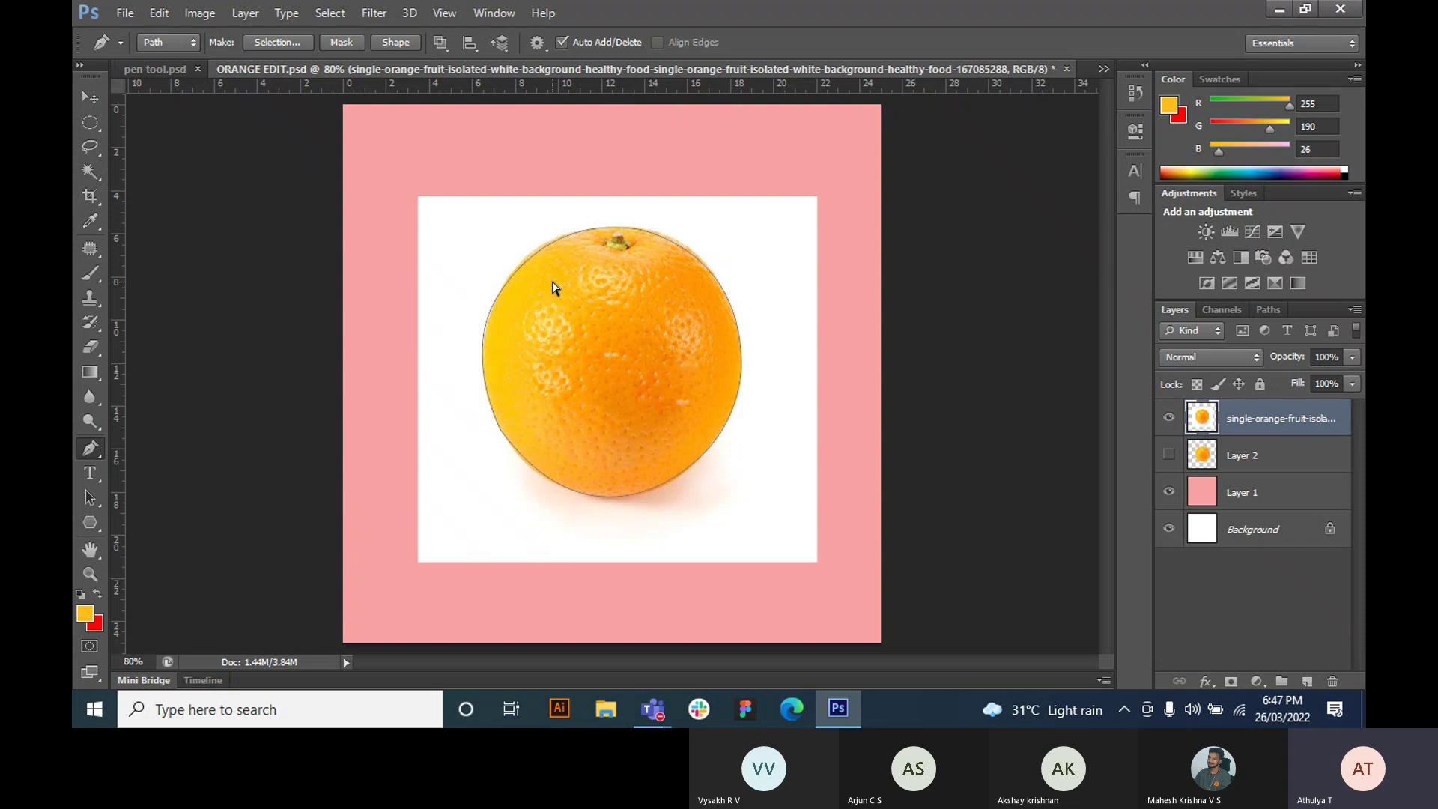
- Convert the orange's path to a selection, invert it, delete the white background, and clear the selection
key(ctrl+Return)
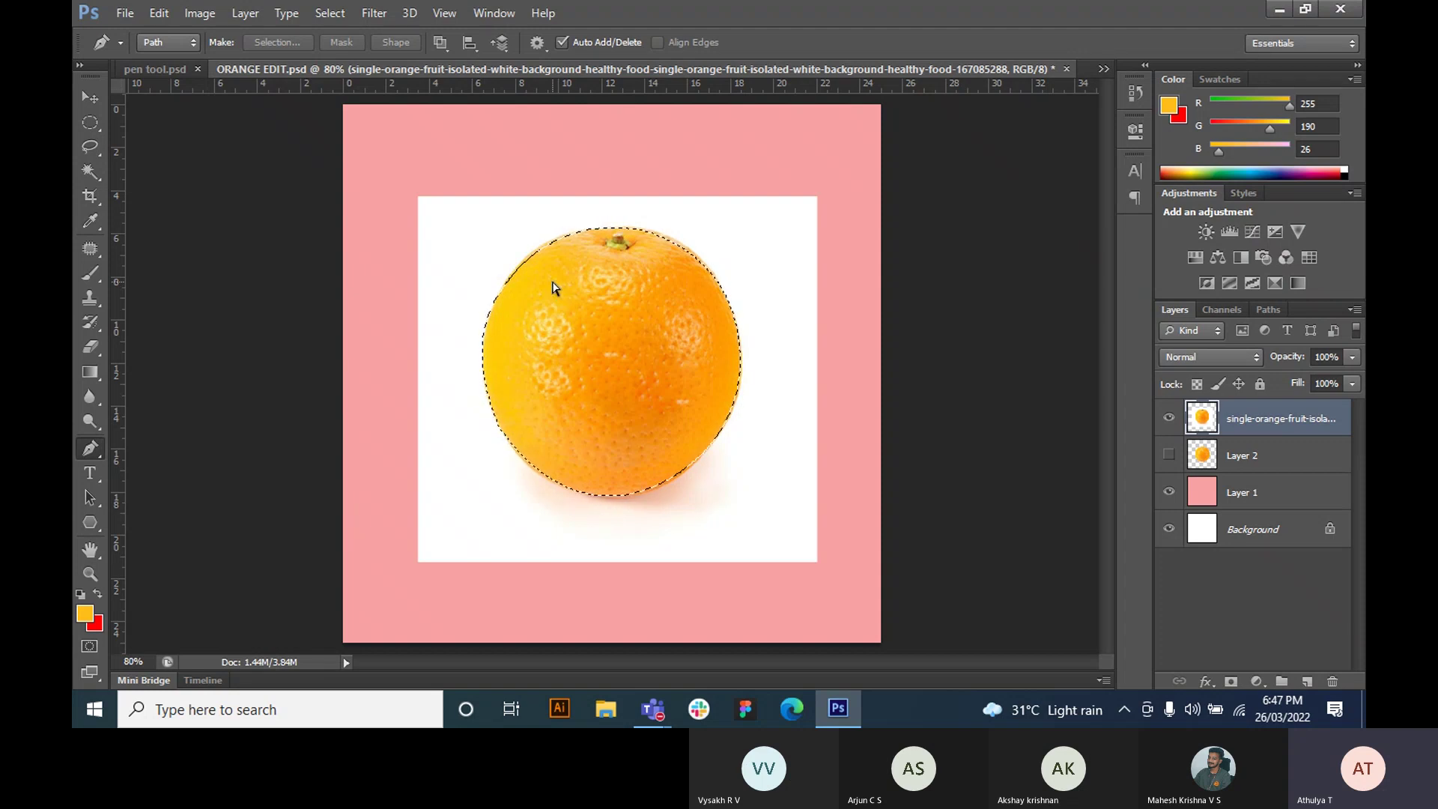
key(ctrl+shift+i)
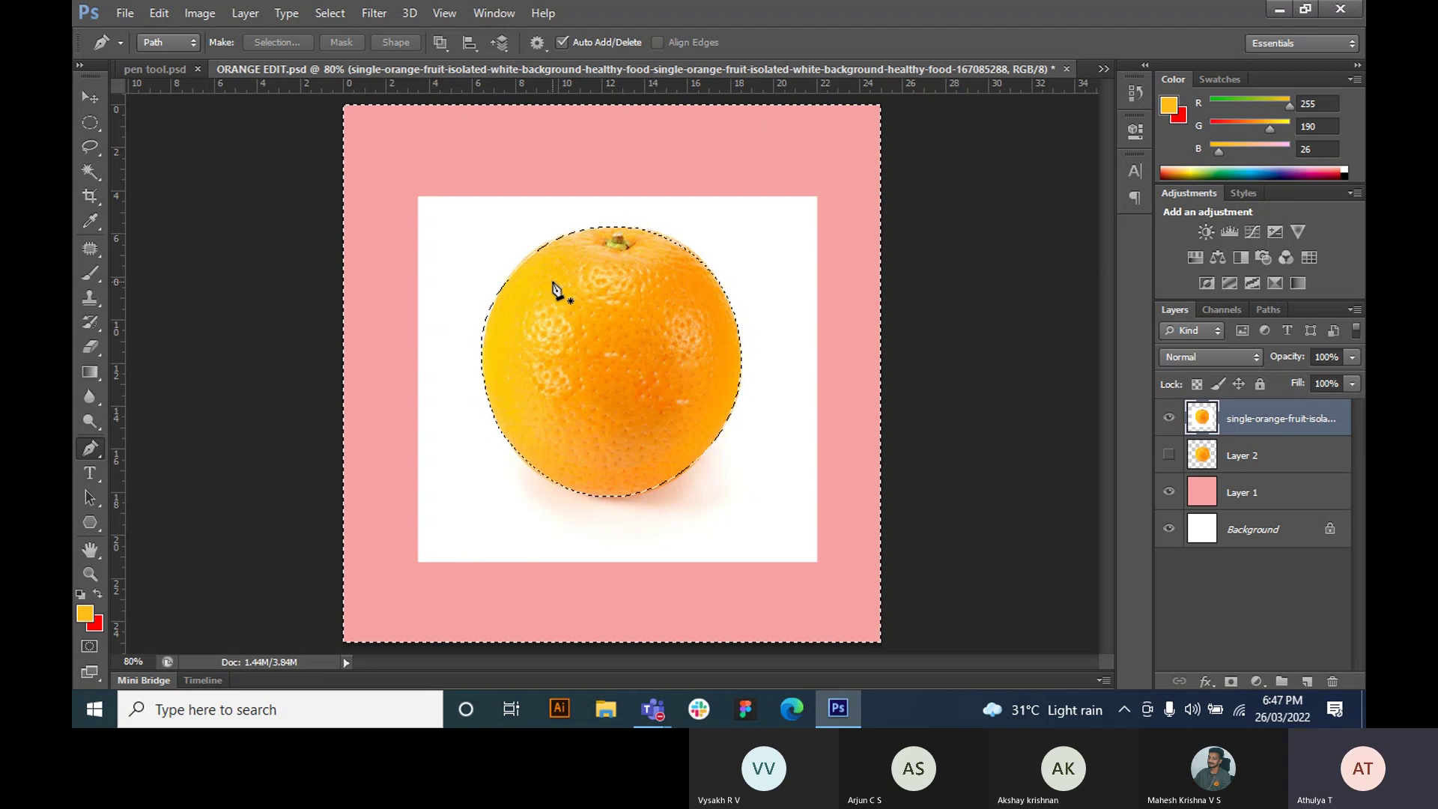
key(Delete)
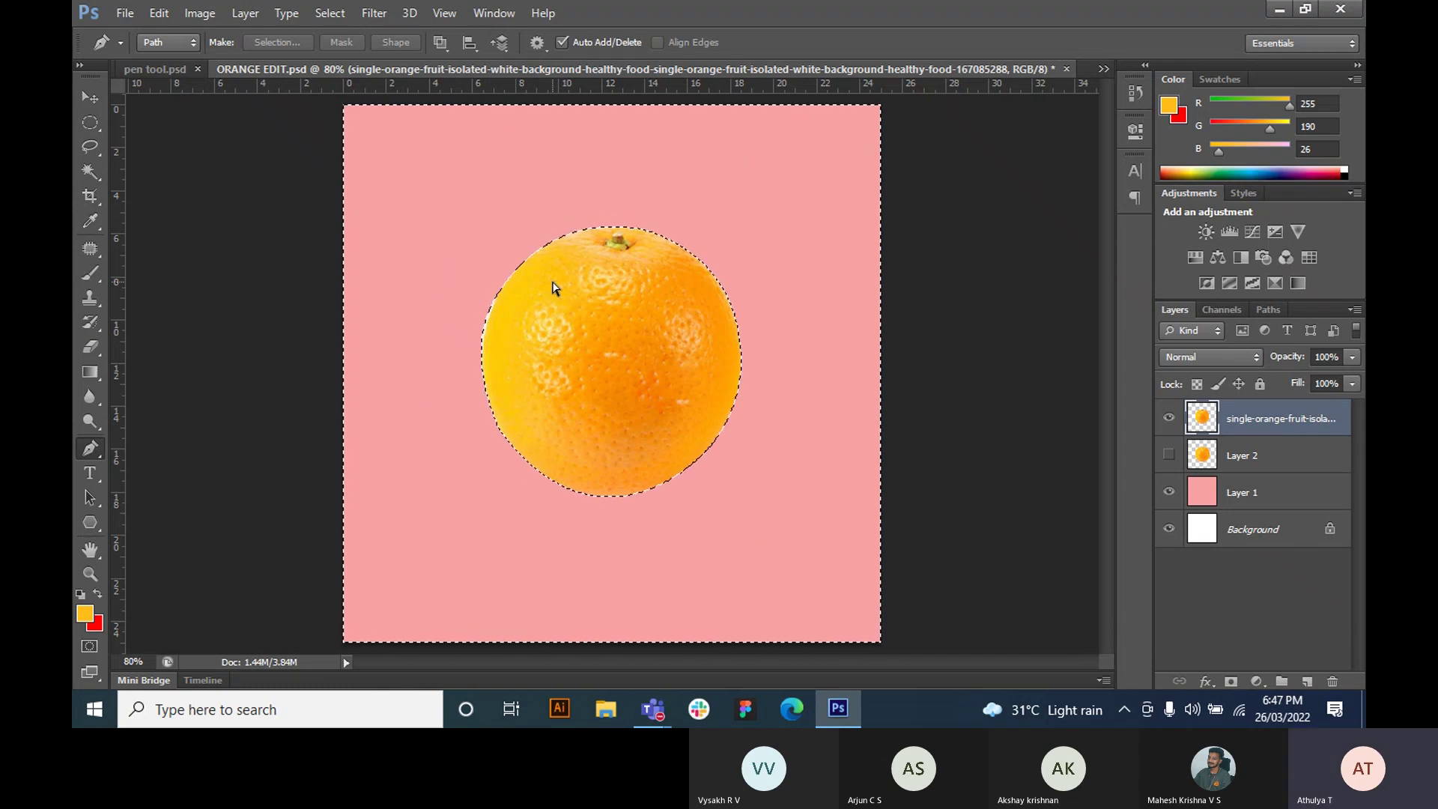
key(ctrl+d)
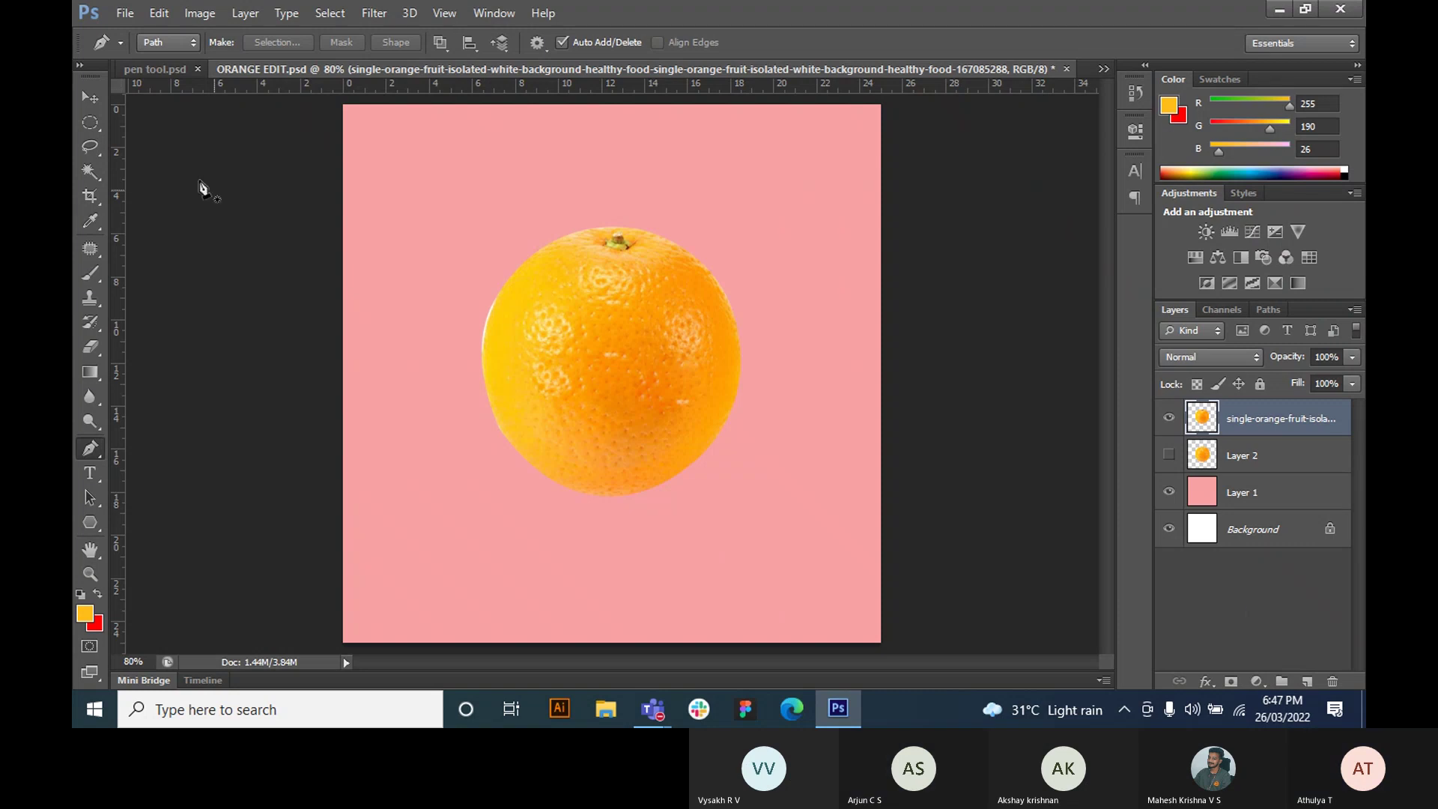
click(95, 107)
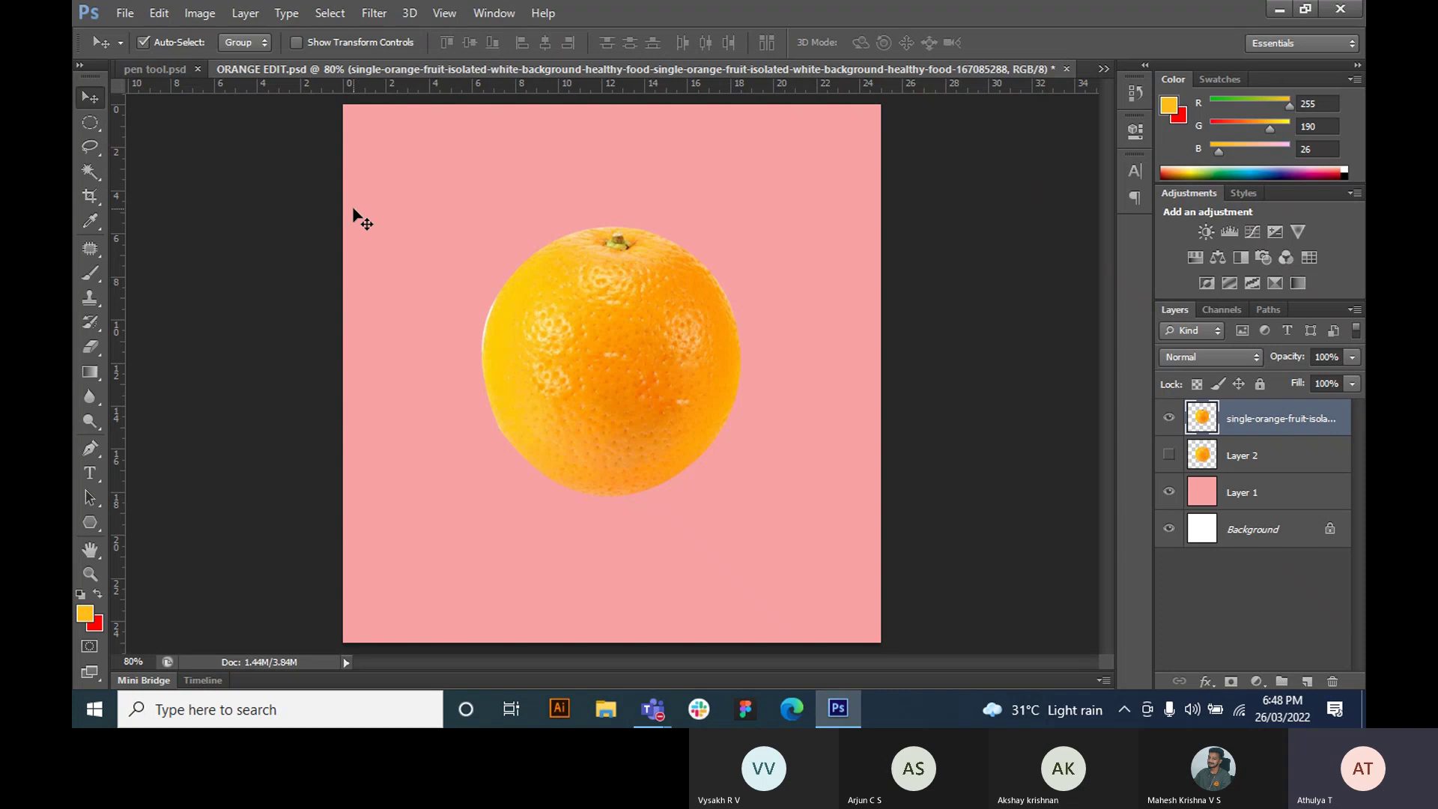
- Close ORANGE EDIT.psd without saving and inspect the TODAY SESSION-Recovered.psd poster
click(1066, 69)
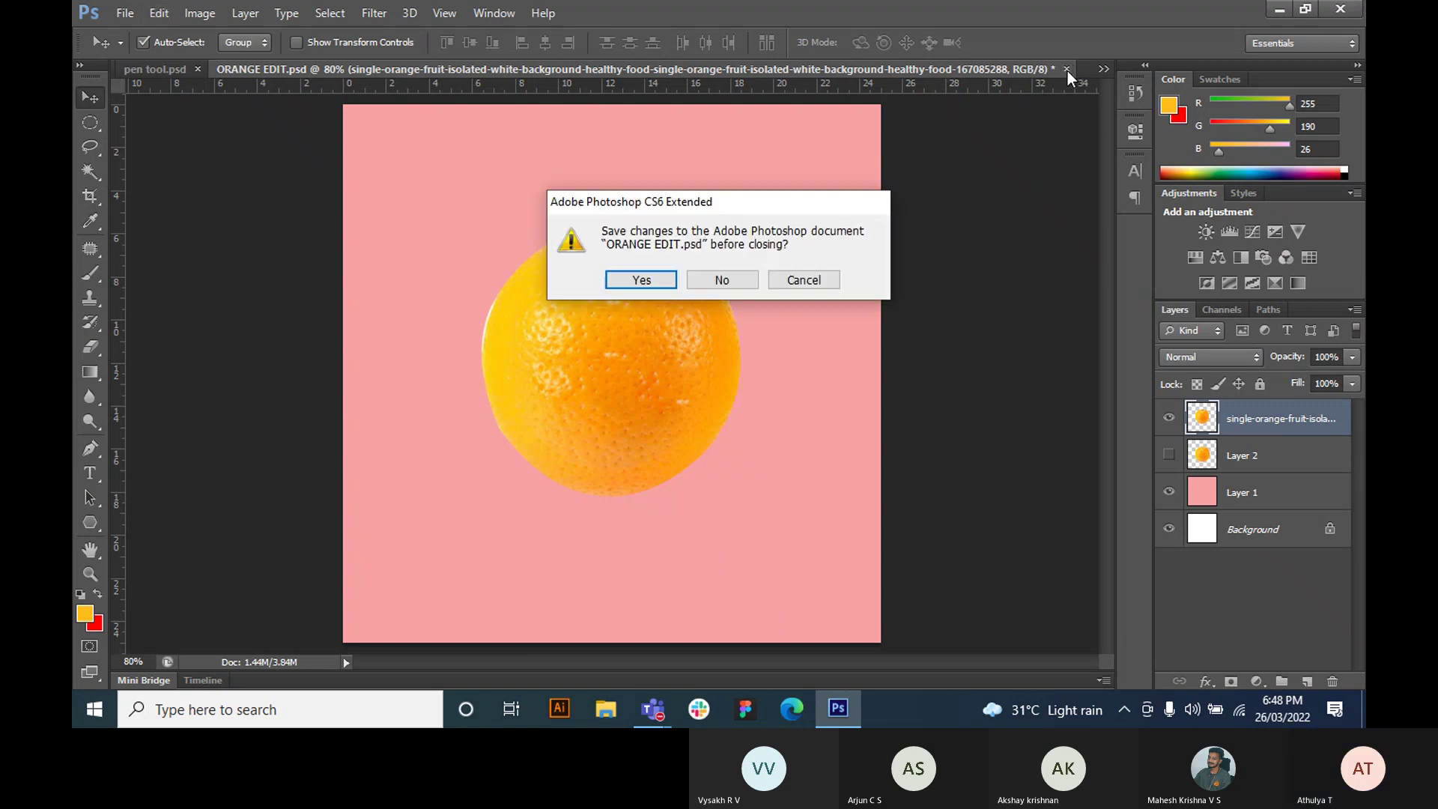
click(735, 280)
click(292, 69)
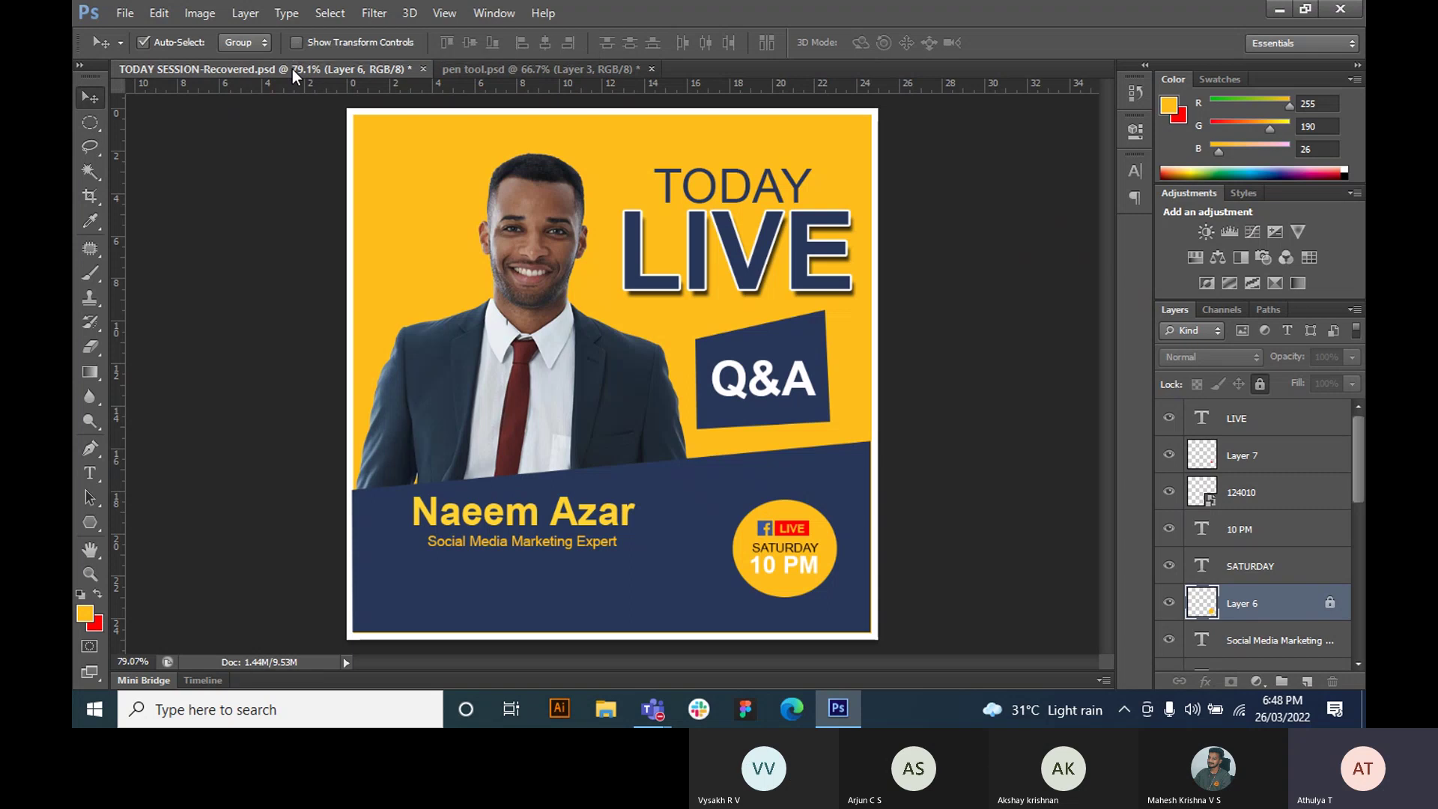
scroll(749, 271, up, 2)
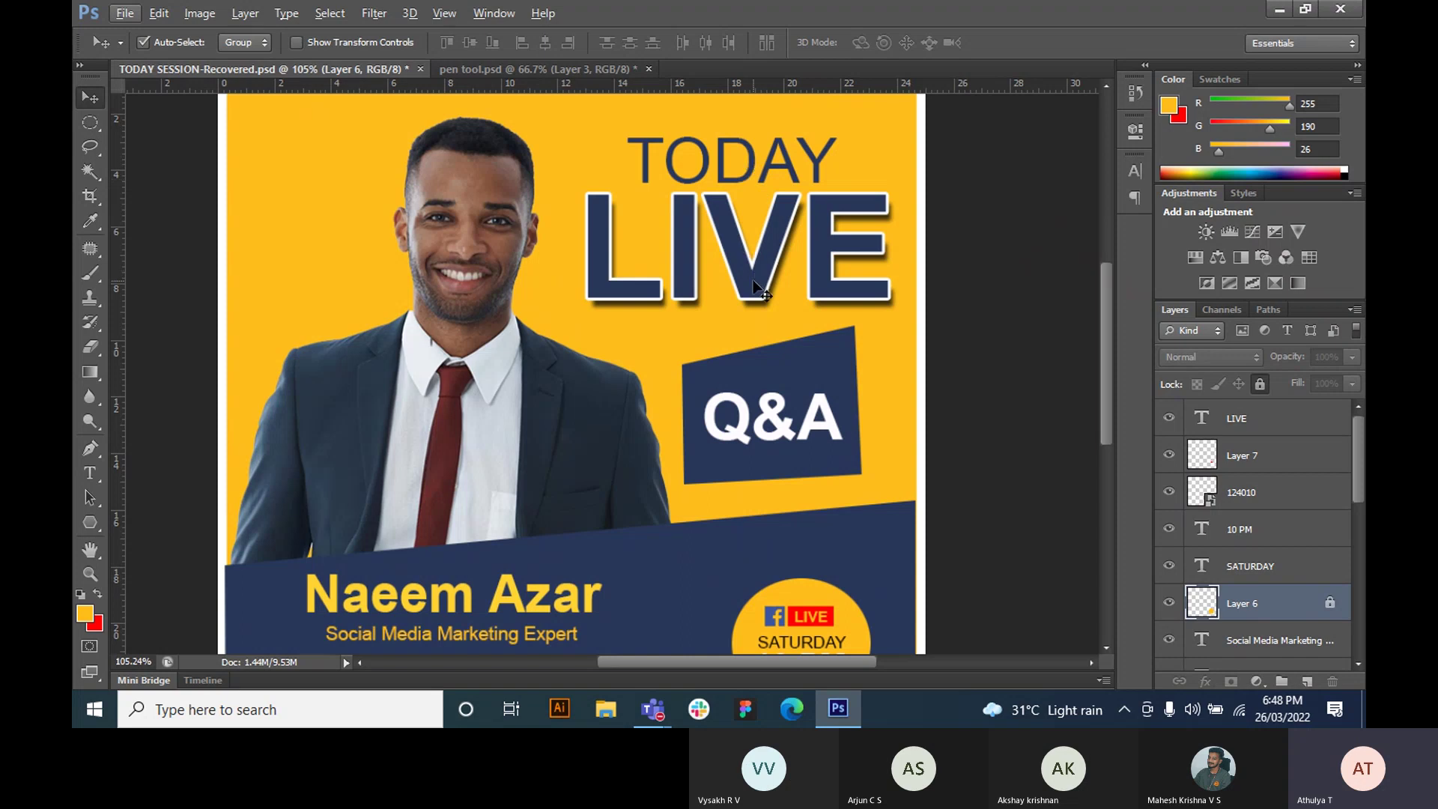
scroll(759, 290, down, 2)
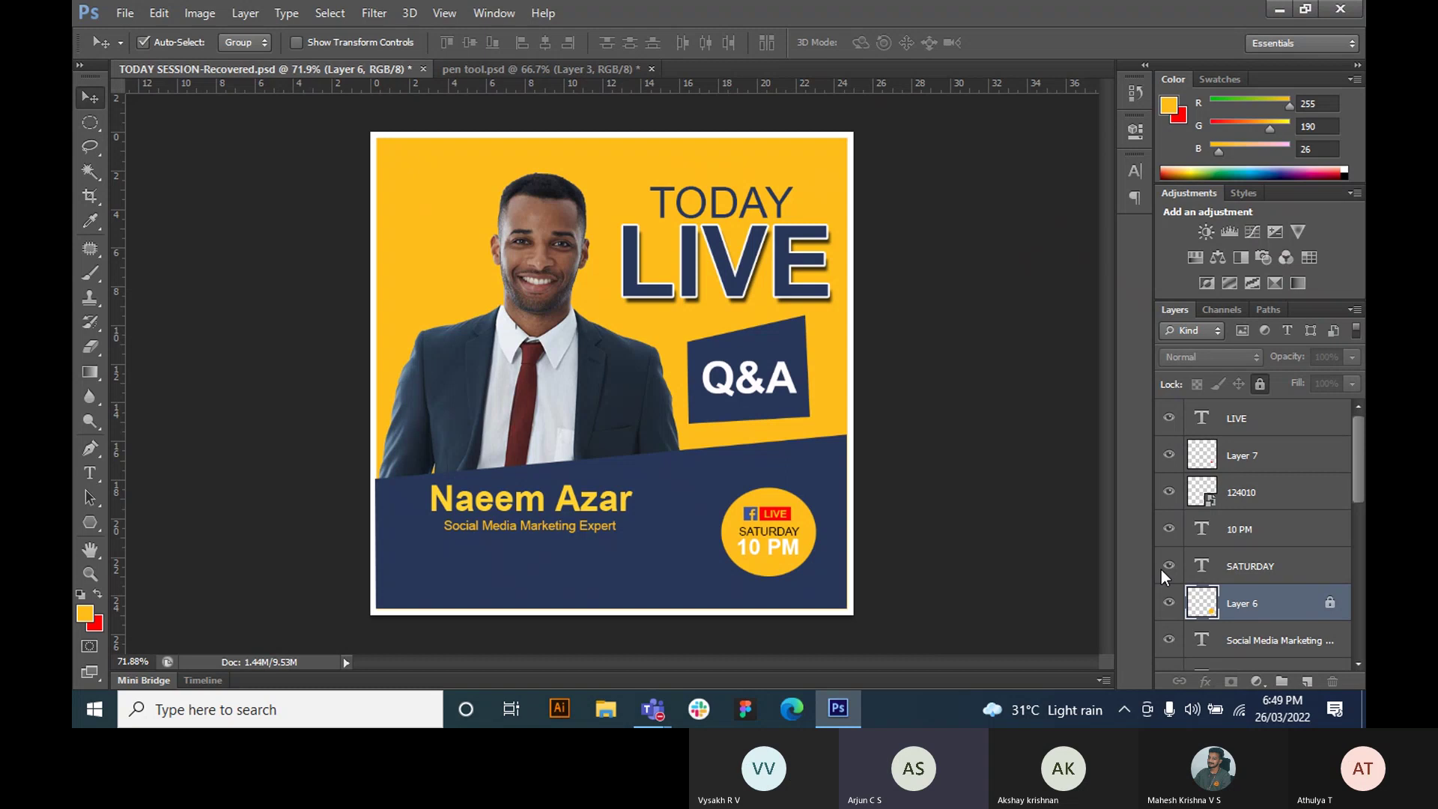
- Create a new 1080 × 1080 pixel document at 72 pixels/inch in RGB Color with white background contents
click(122, 15)
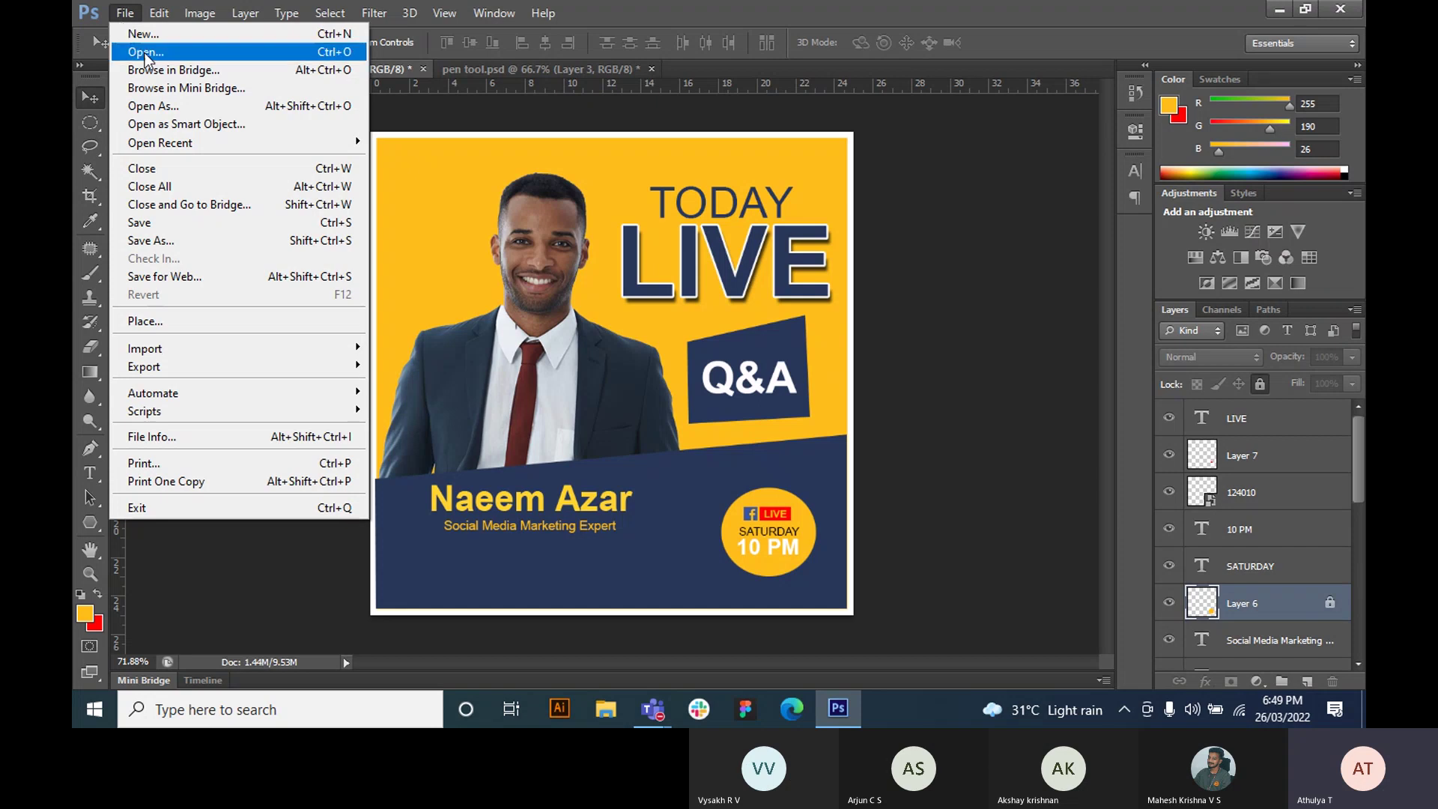
click(411, 105)
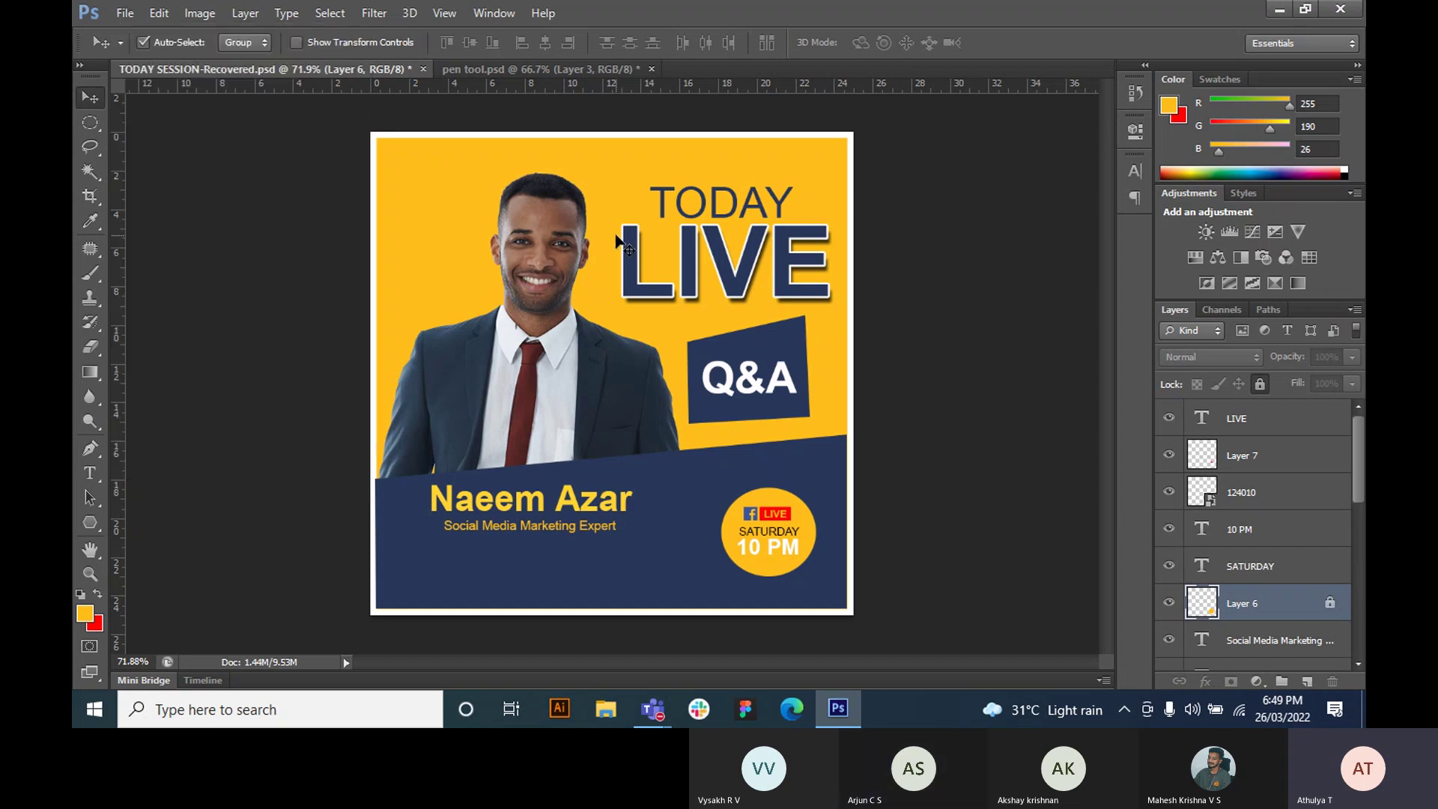
key(ctrl+n)
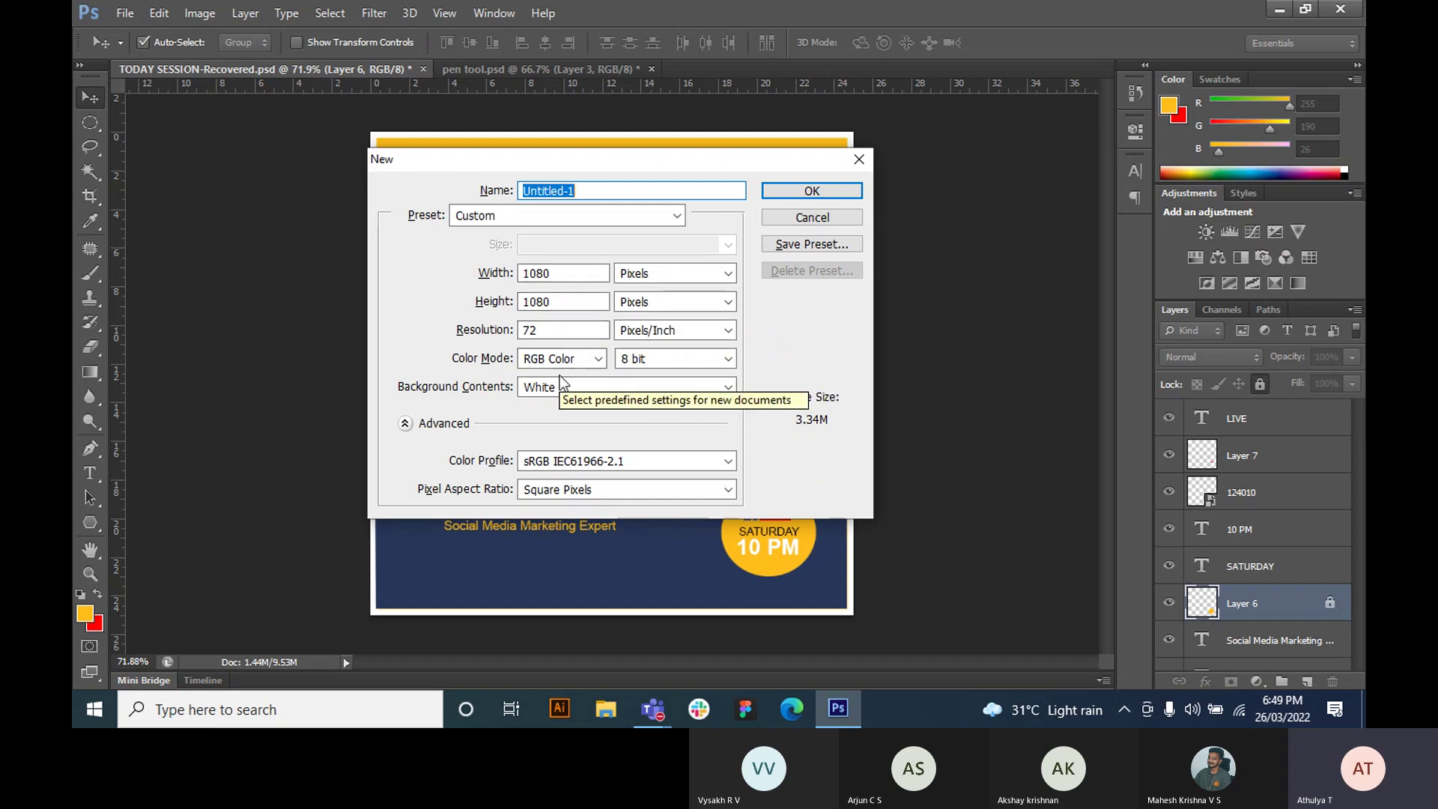
click(800, 196)
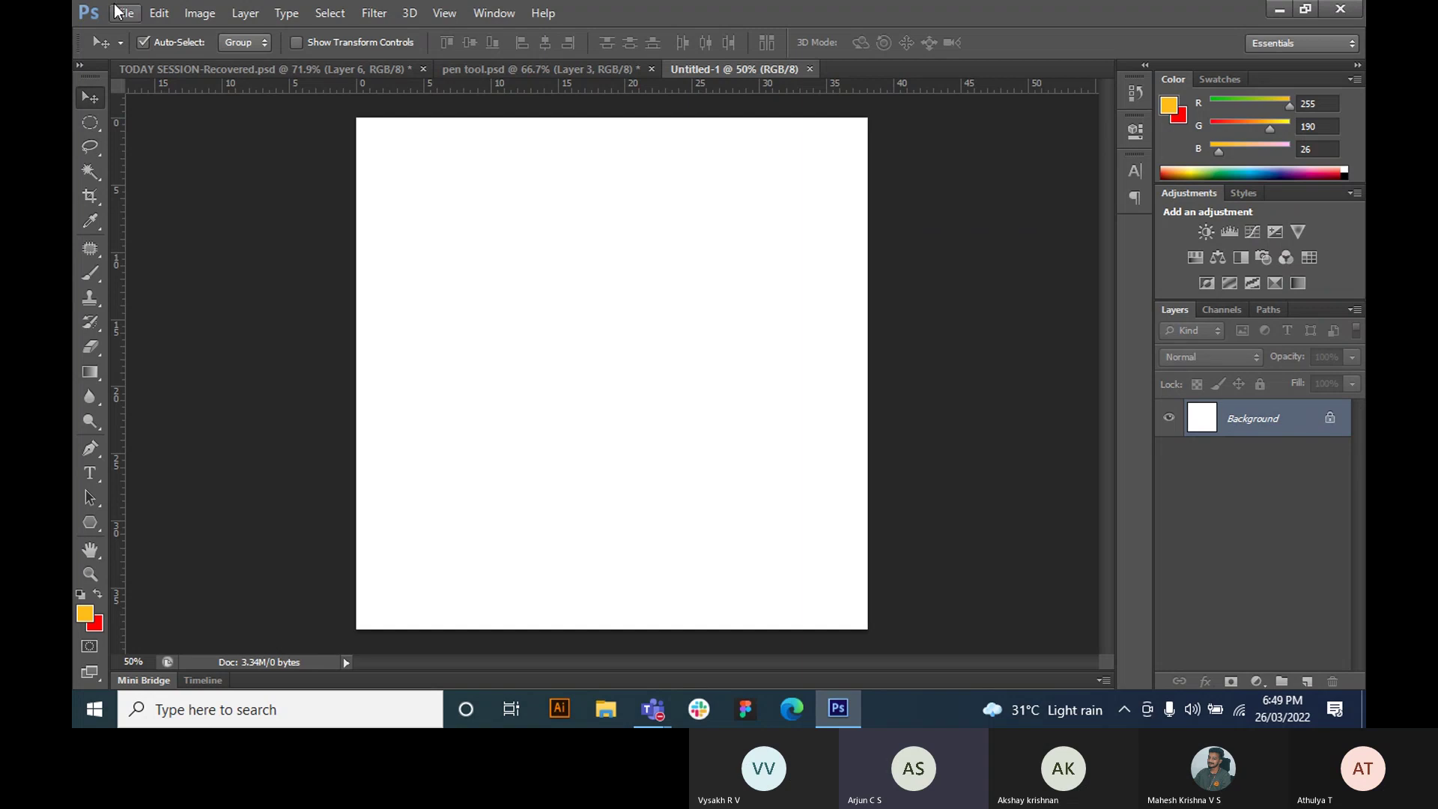
click(117, 10)
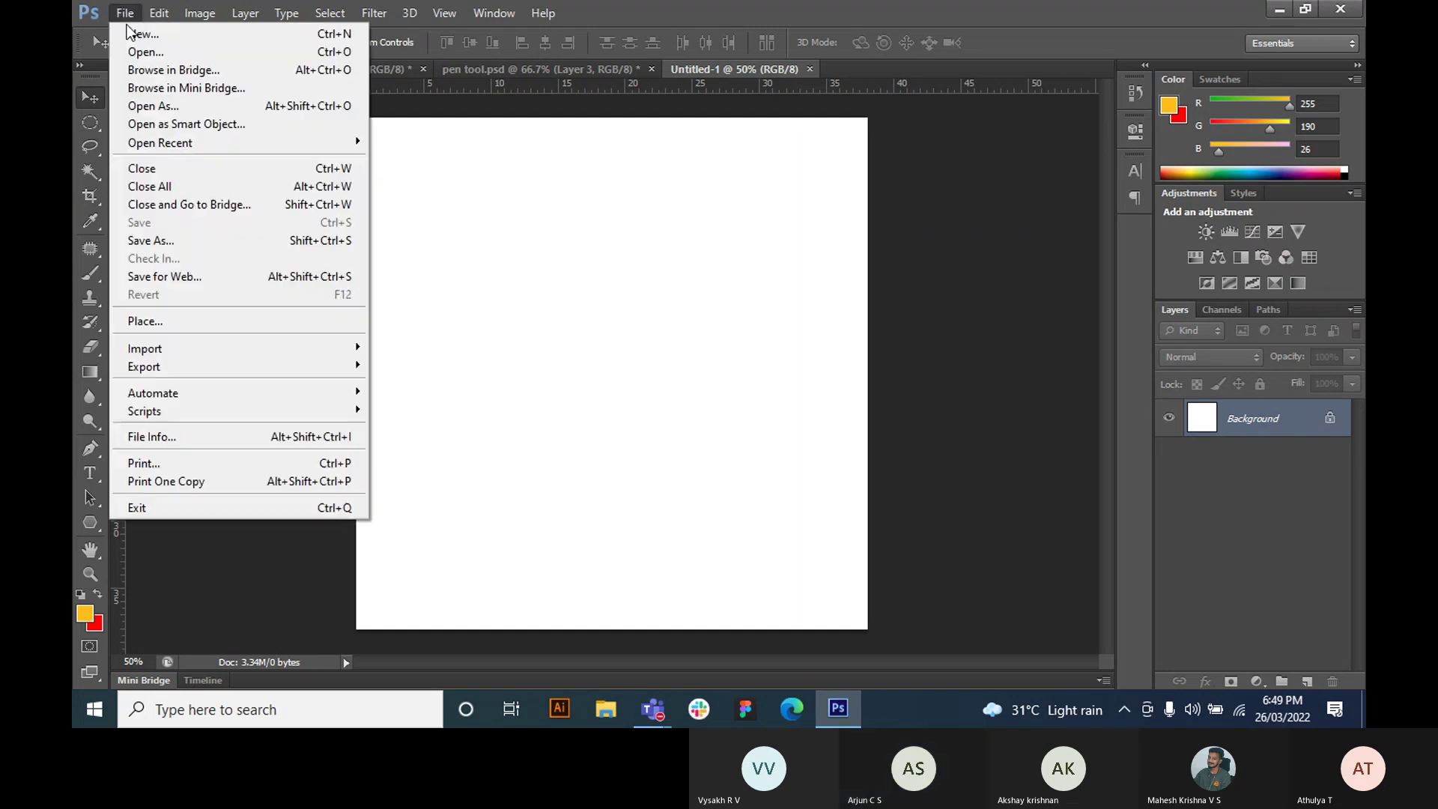
click(149, 38)
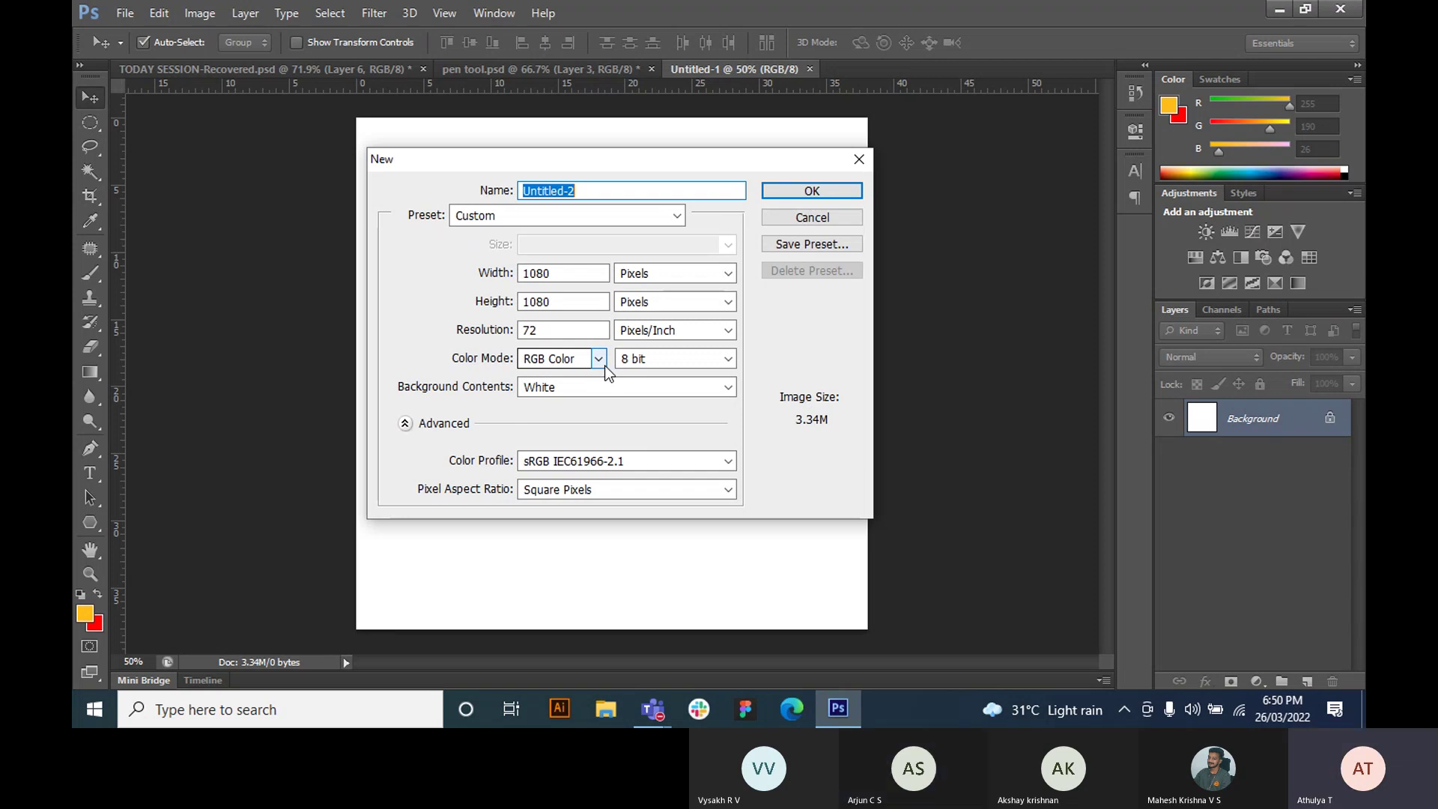
click(796, 219)
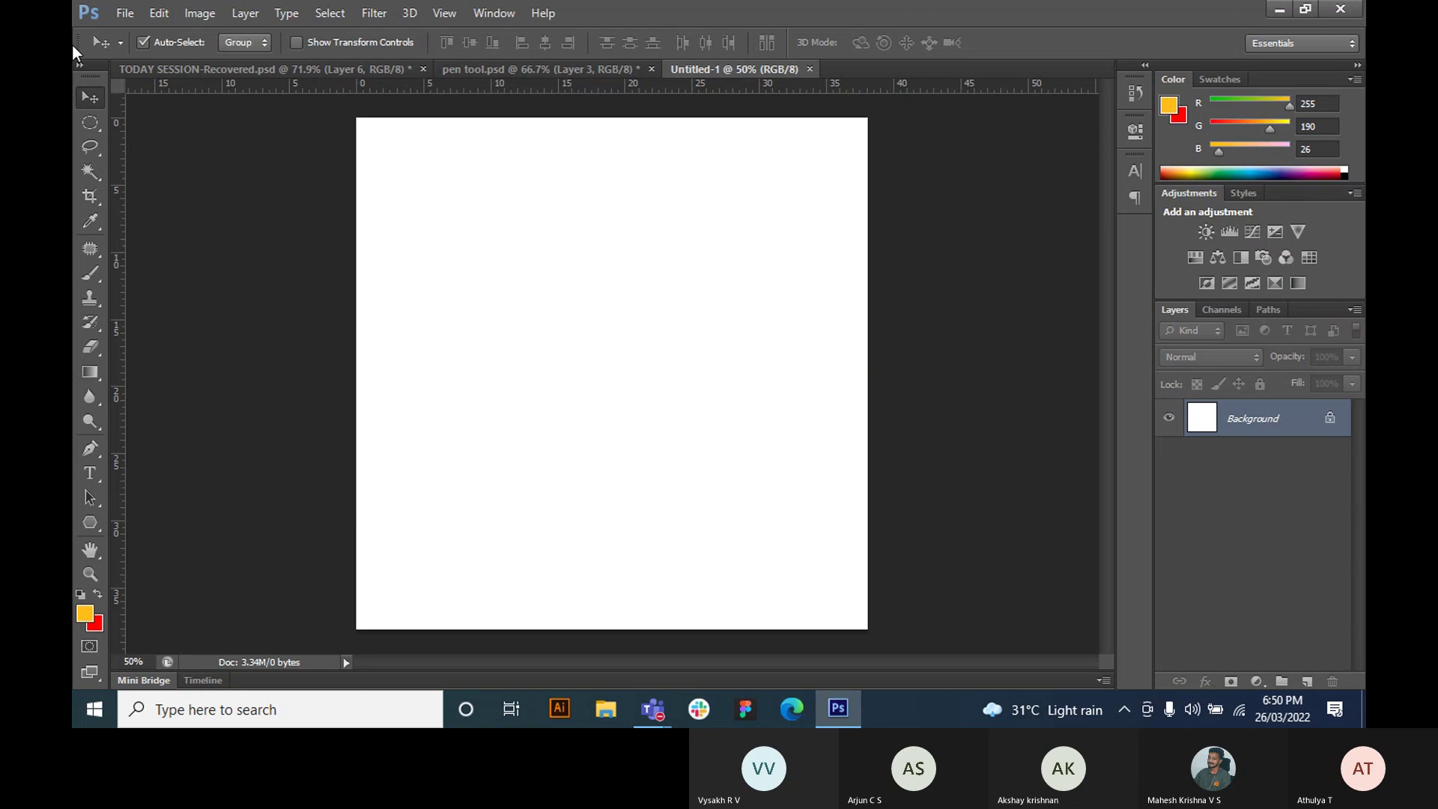
- Draw a rectangular marquee selection just inside the blank canvas edges, leaving a thin border as on the TODAY SESSION poster
click(123, 71)
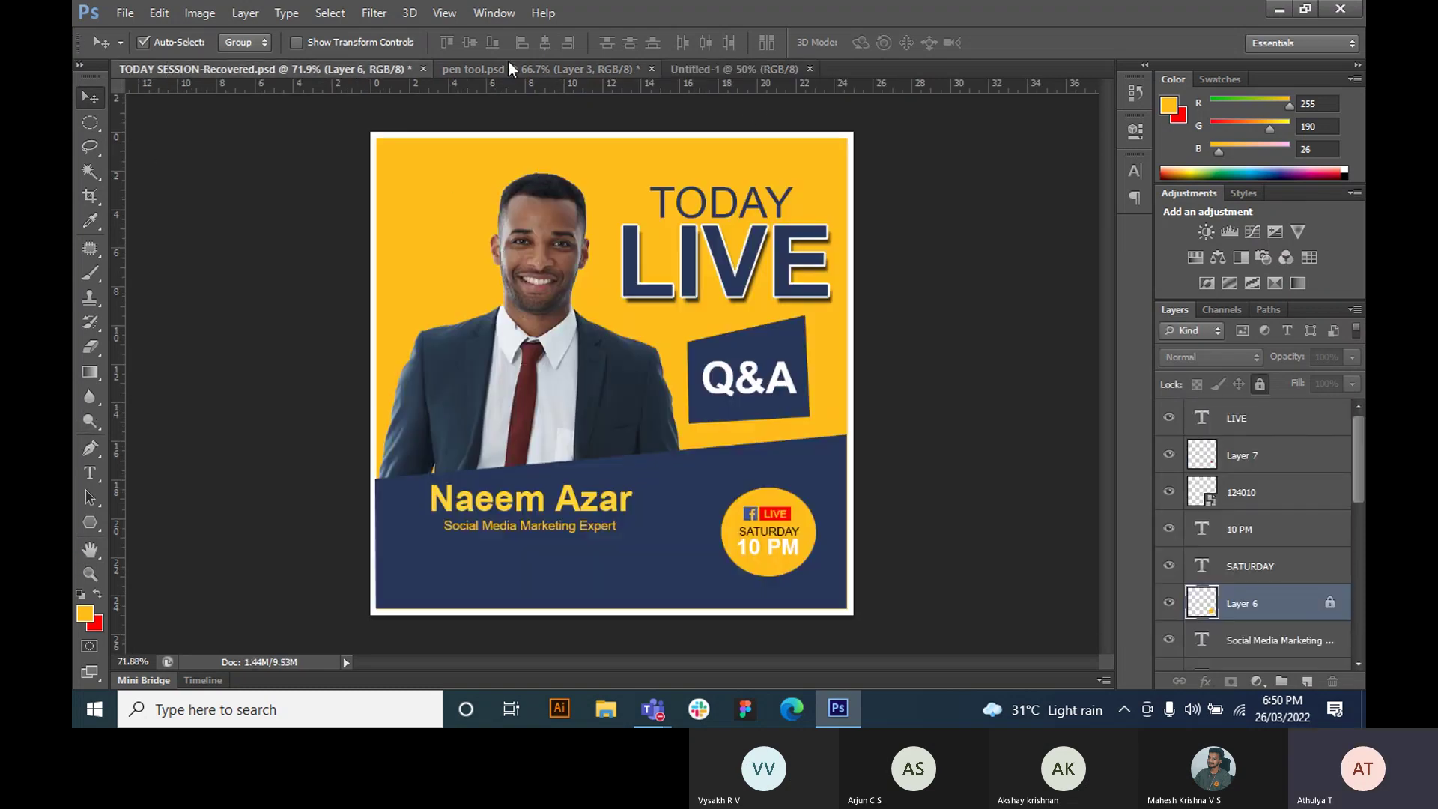
click(746, 73)
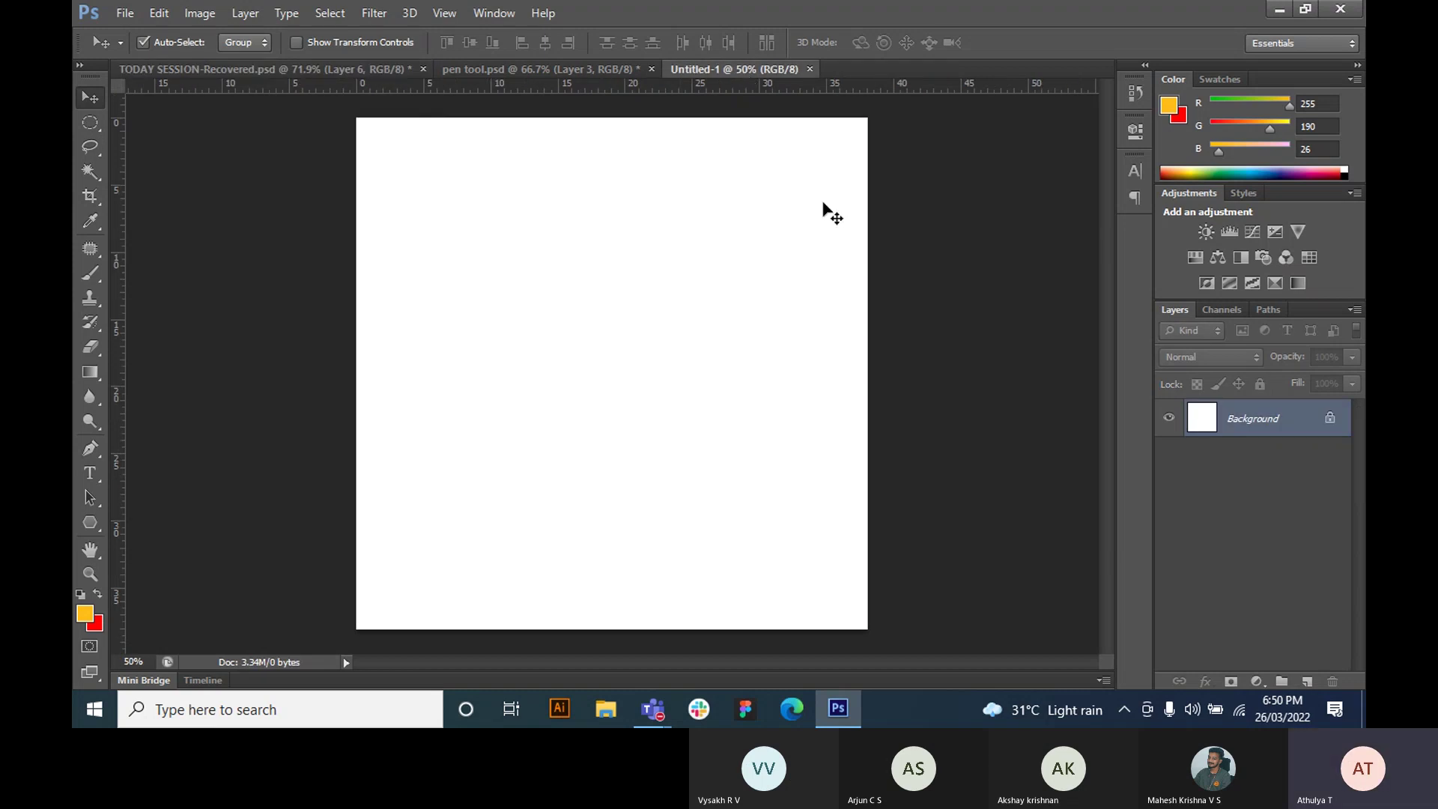
click(92, 124)
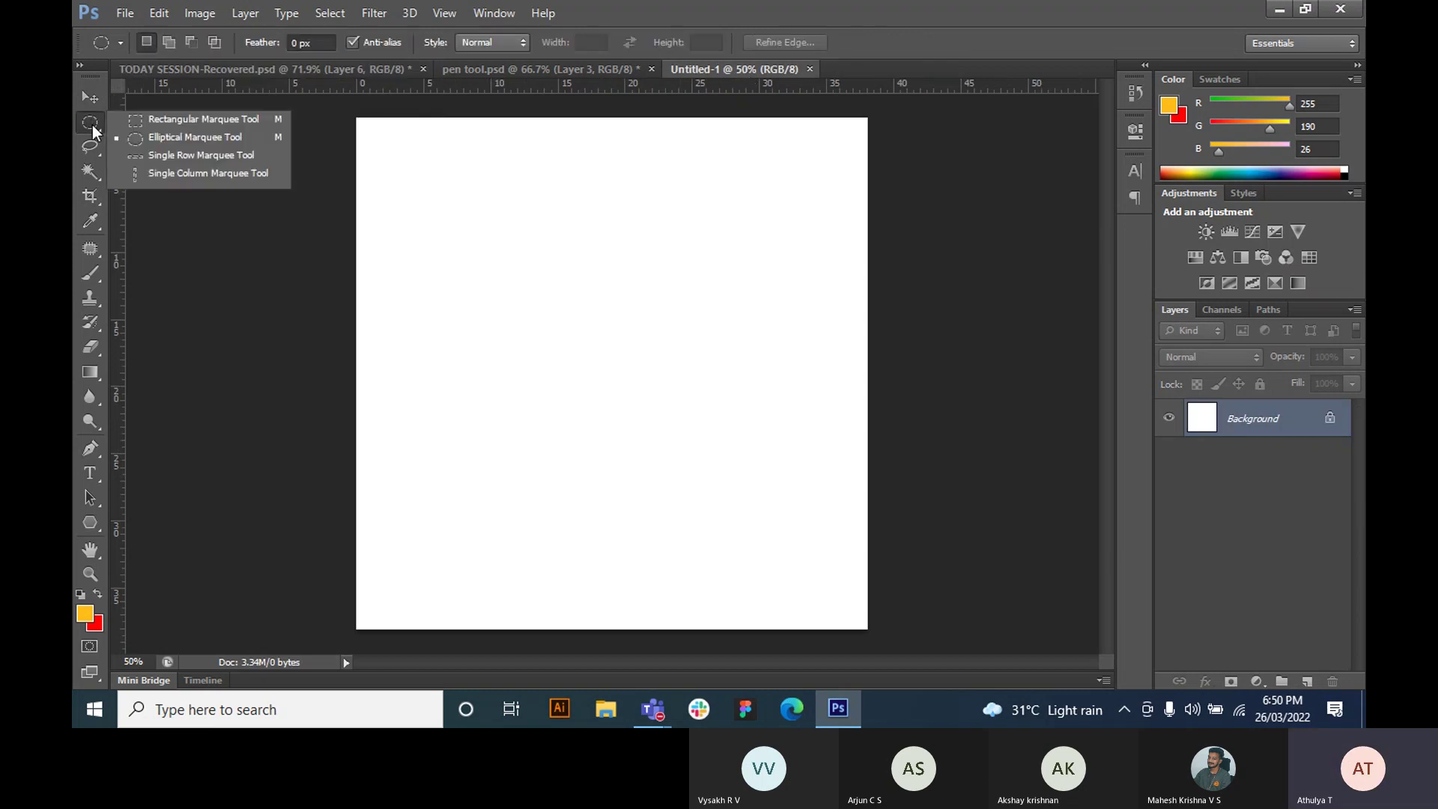
click(102, 521)
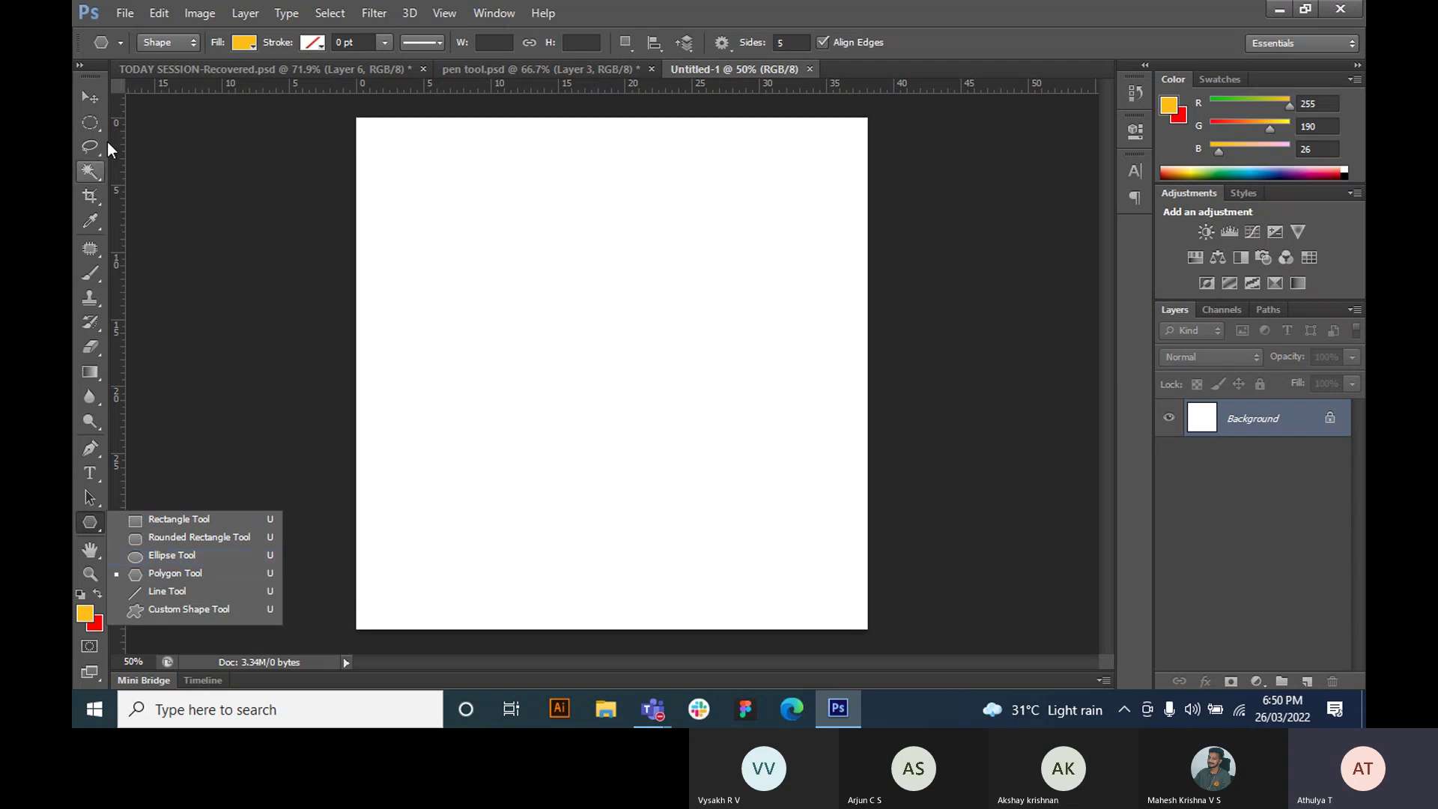
drag(83, 120, 141, 119)
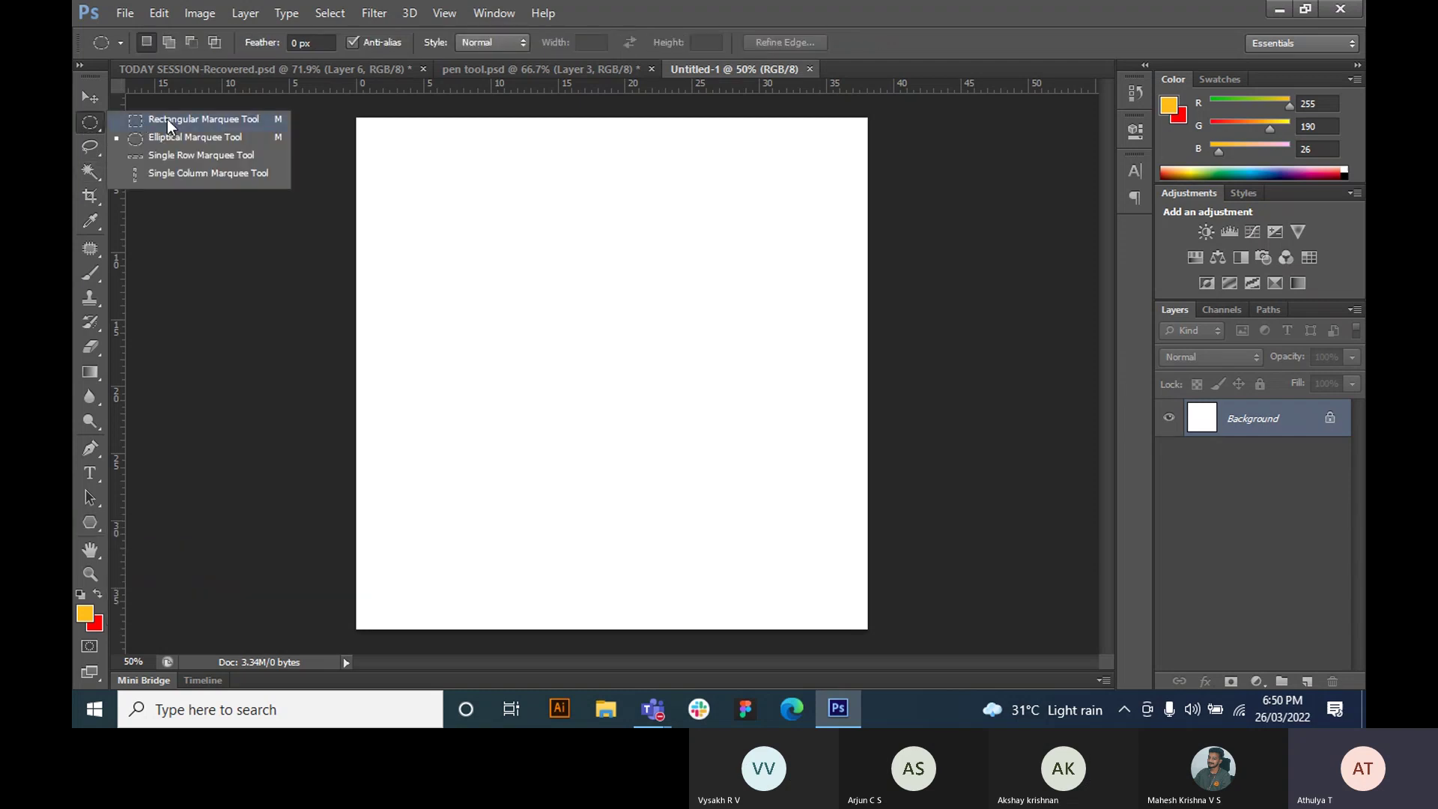
click(168, 119)
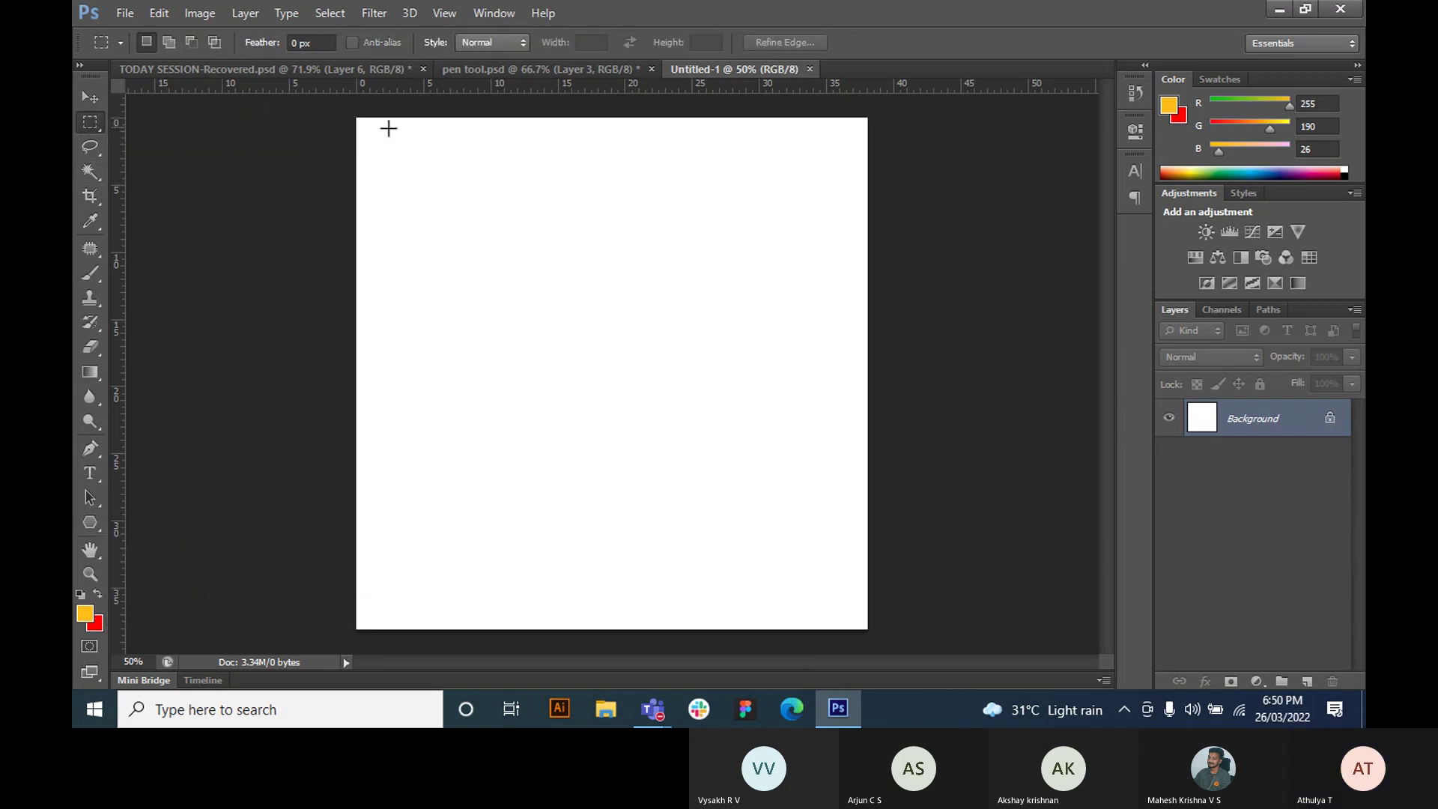
drag(371, 133, 855, 613)
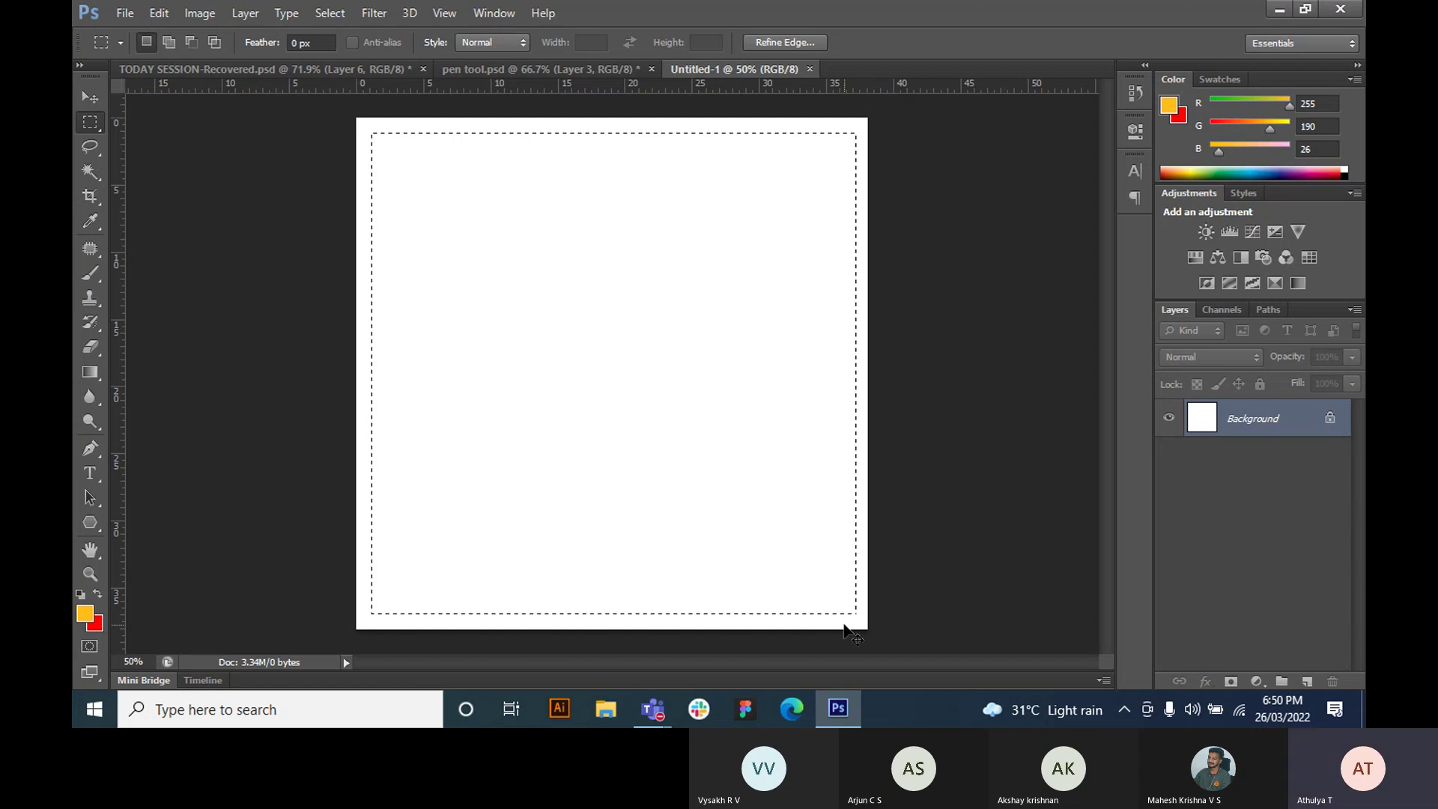
- Add a new layer and fill the rectangular selection with the yellow foreground color ffbe1a
key(ctrl+shift+n)
key(Return)
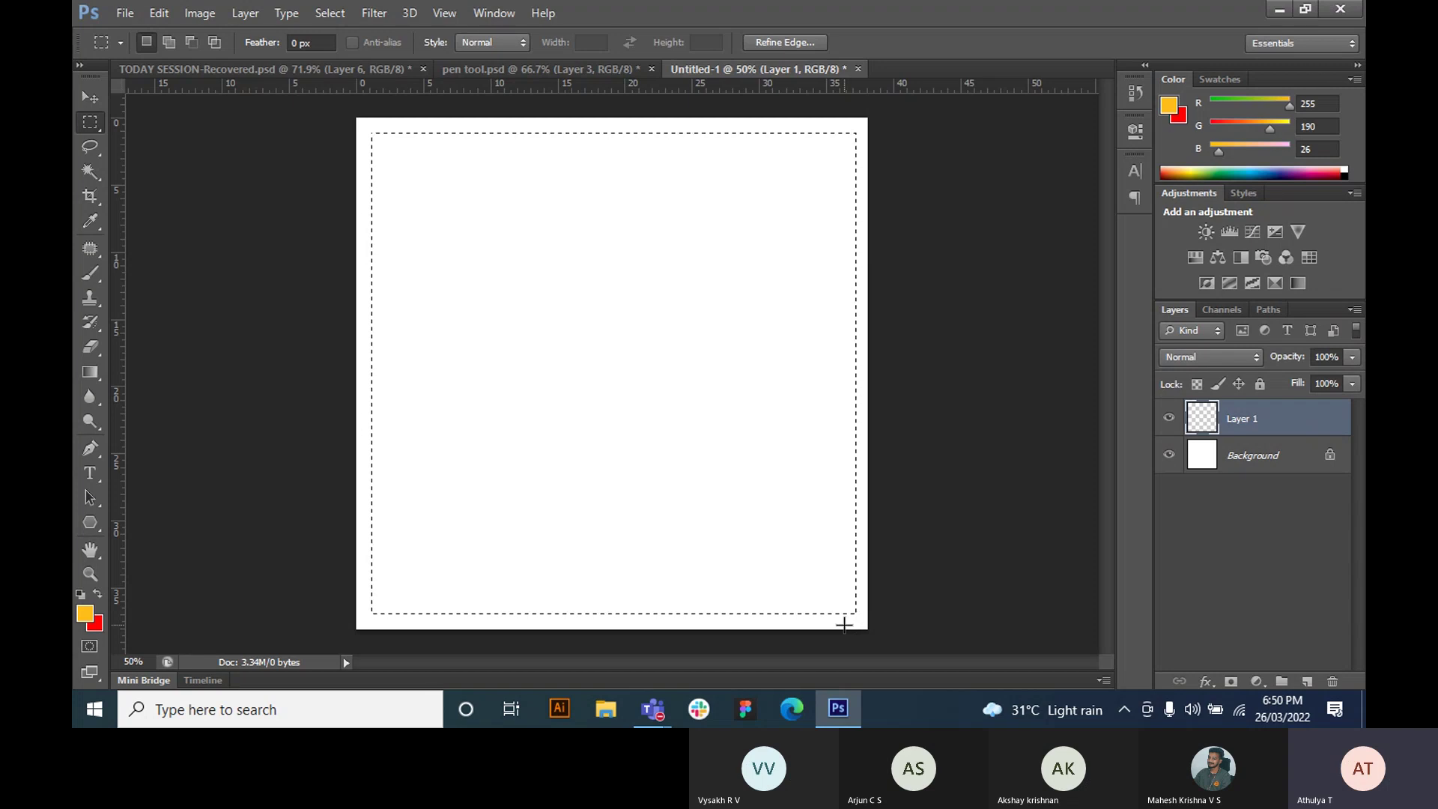
click(84, 615)
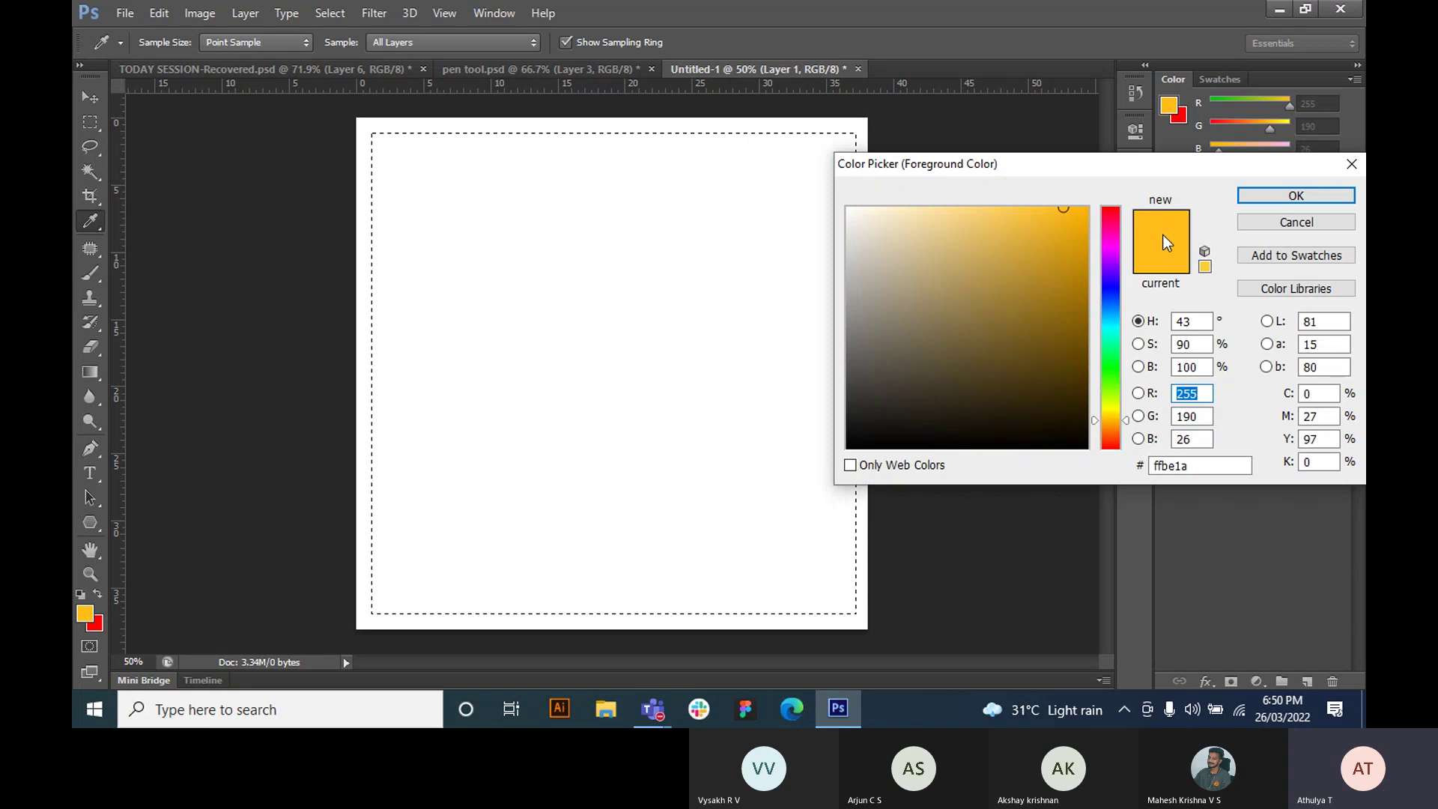
click(1297, 196)
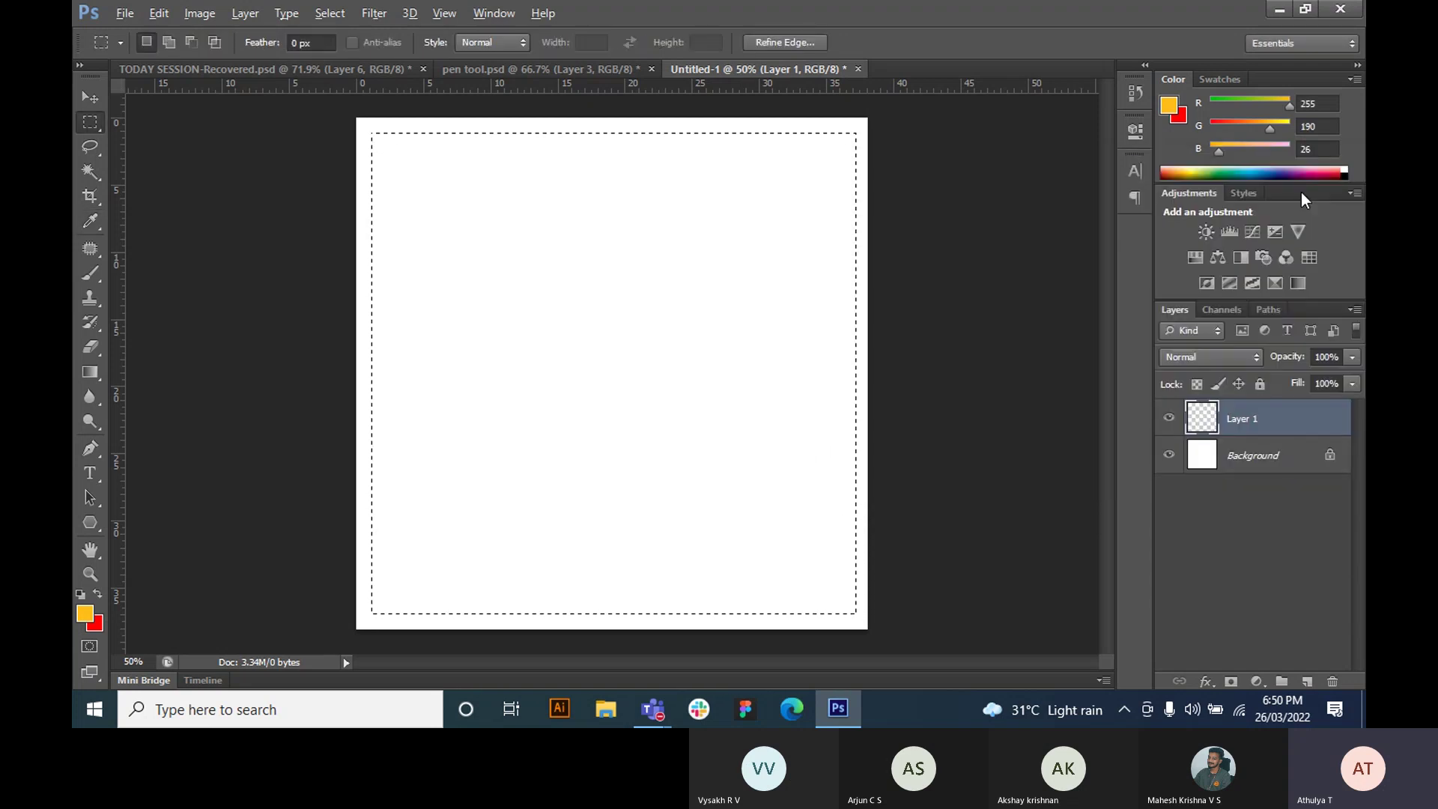
key(alt+BackSpace)
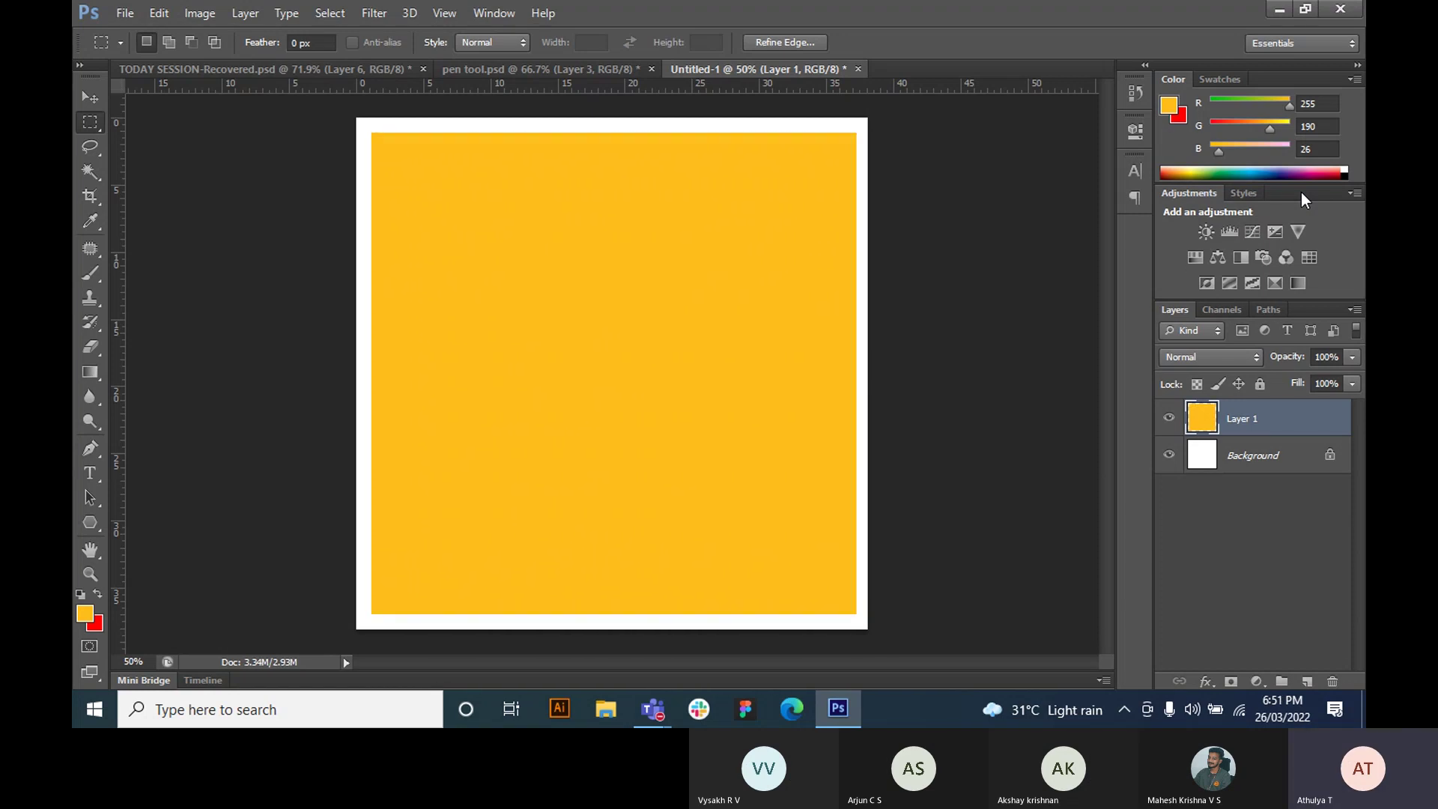
- Clear the selection and move the yellow square slightly right and up on the canvas
key(ctrl+d)
click(102, 95)
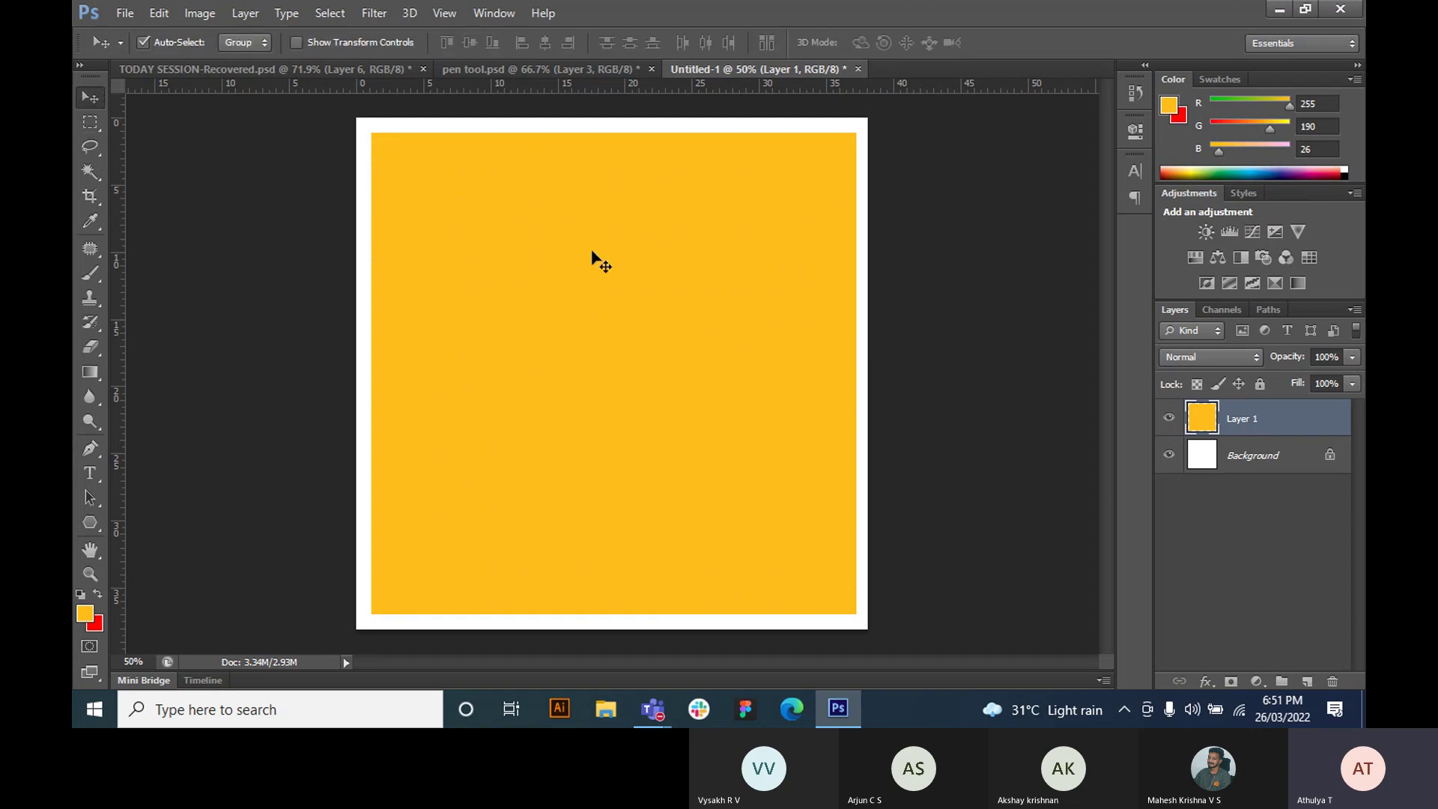
mouse_move(712, 385)
mouse_down()
mouse_move(744, 421)
mouse_move(677, 350)
mouse_move(684, 411)
mouse_move(731, 369)
mouse_move(704, 375)
mouse_move(725, 389)
mouse_move(706, 369)
mouse_move(709, 394)
mouse_move(709, 362)
mouse_move(709, 401)
mouse_move(703, 388)
mouse_move(716, 387)
mouse_up()
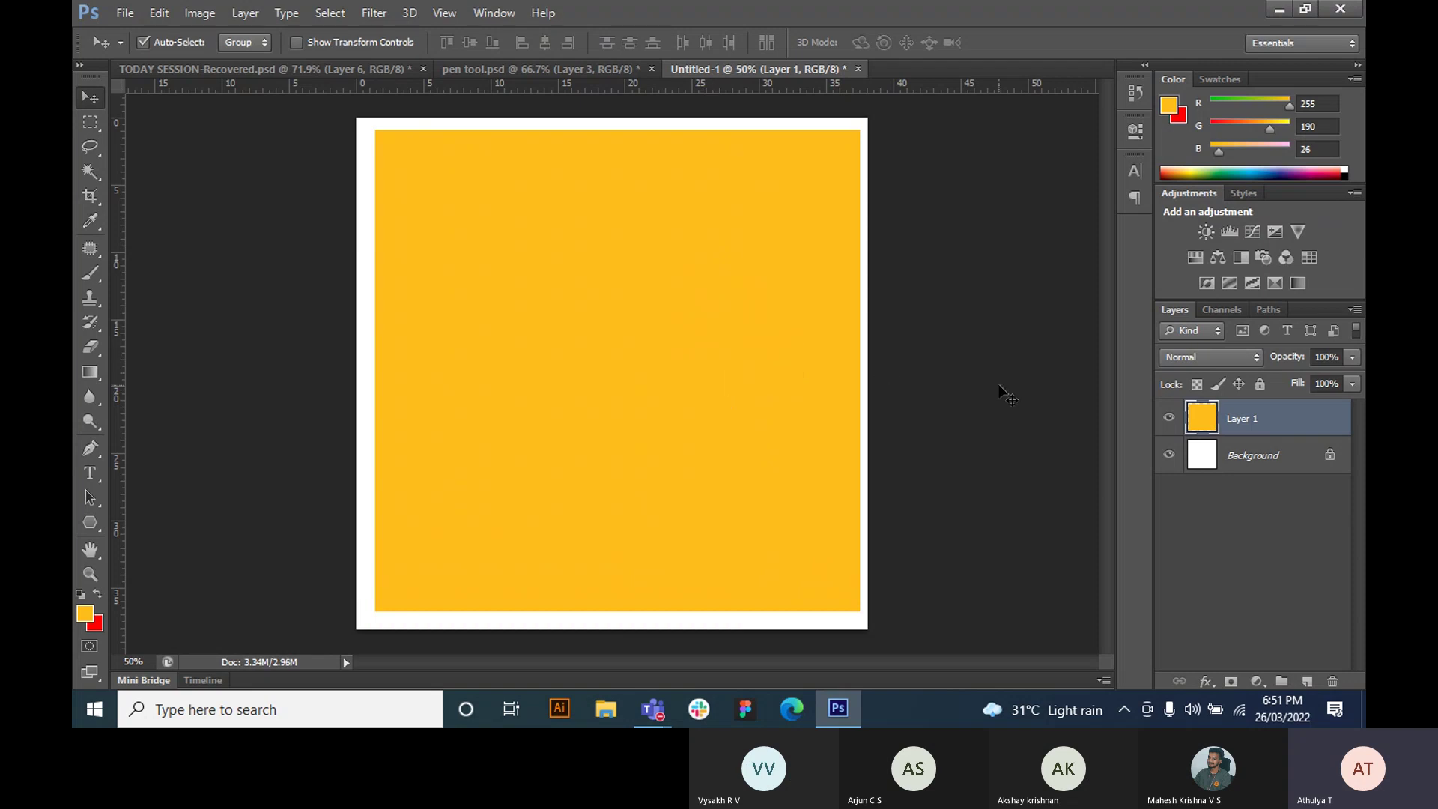
- Centre the yellow square vertically and horizontally on the white background, and compare the border with the TODAY SESSION poster
shift+click(1249, 455)
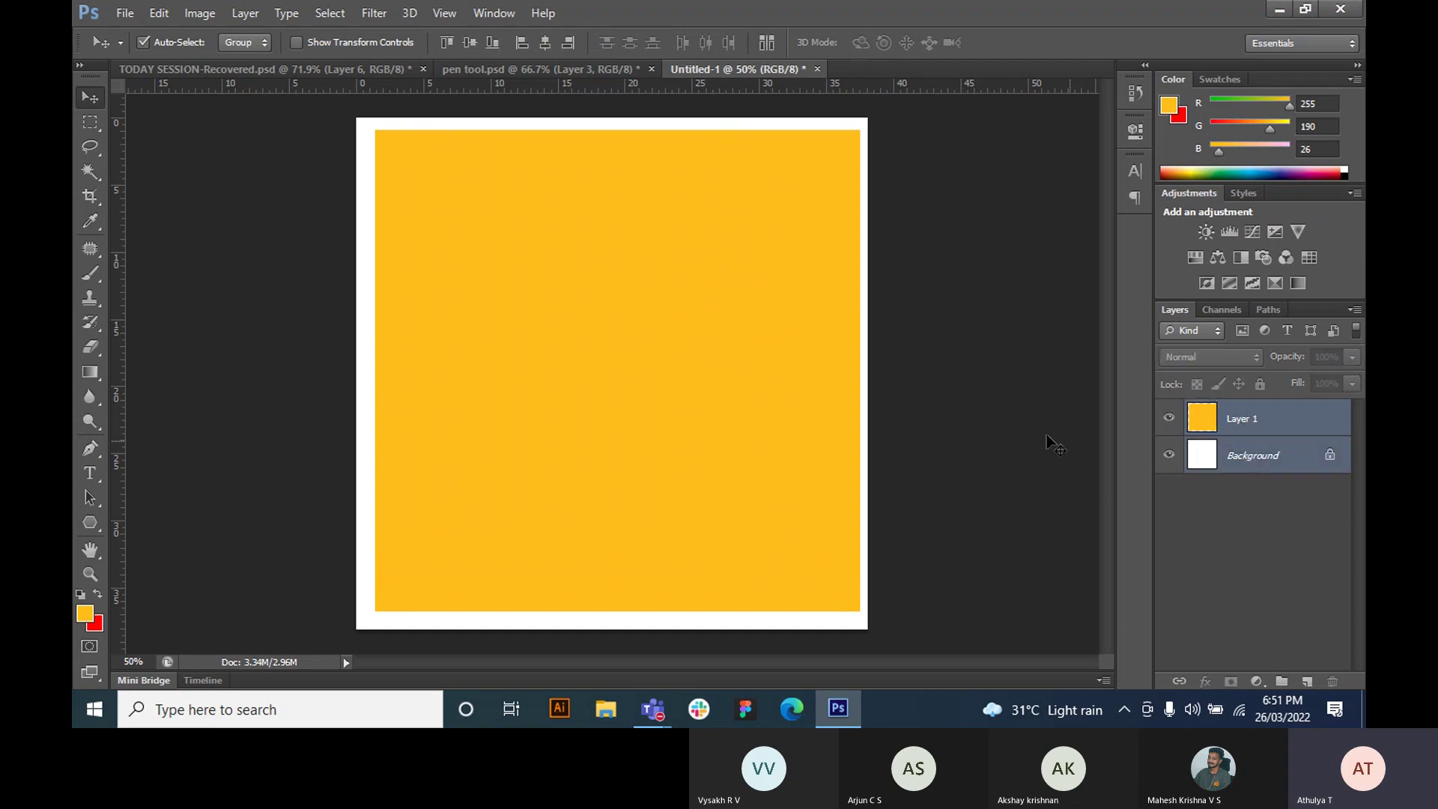
click(465, 45)
click(544, 44)
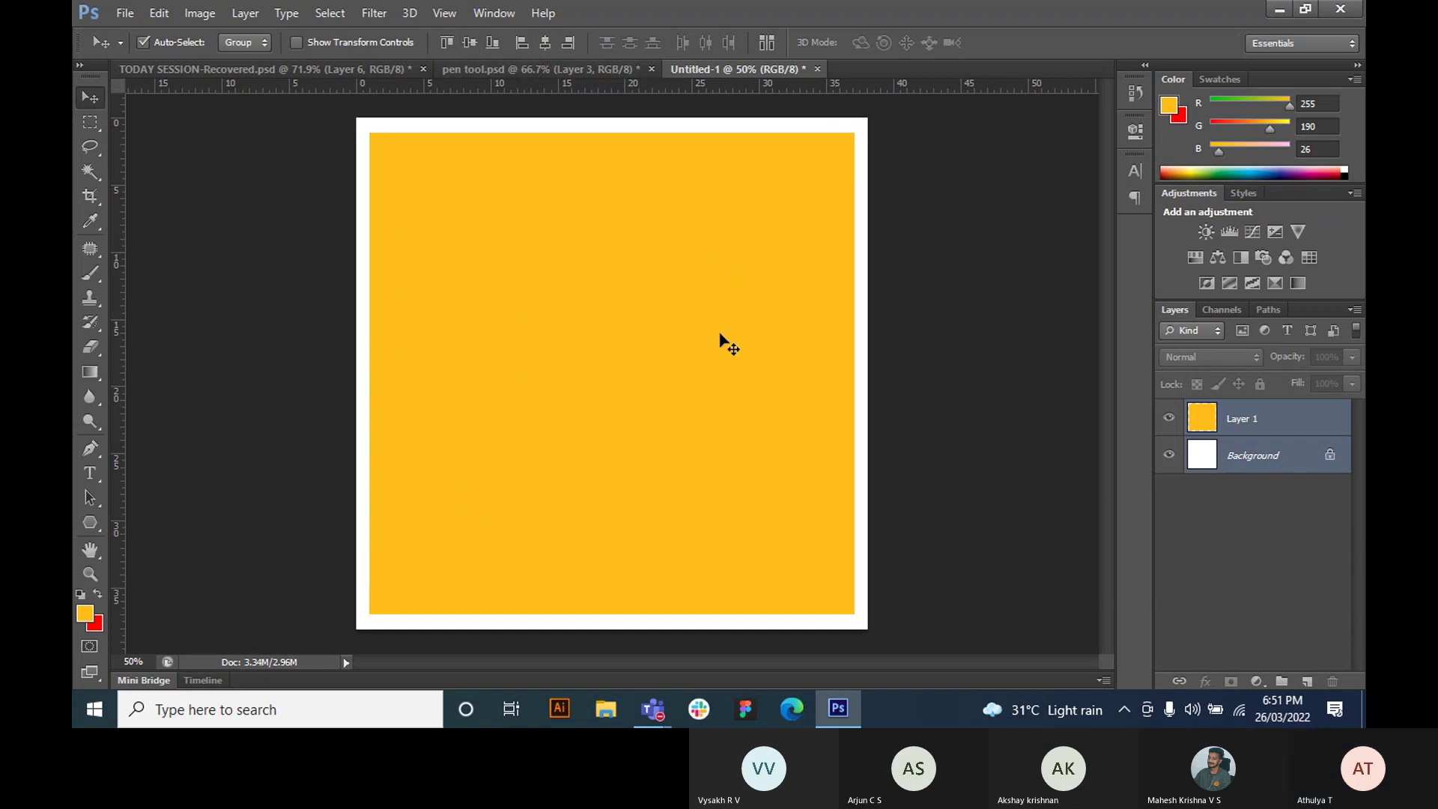
click(973, 281)
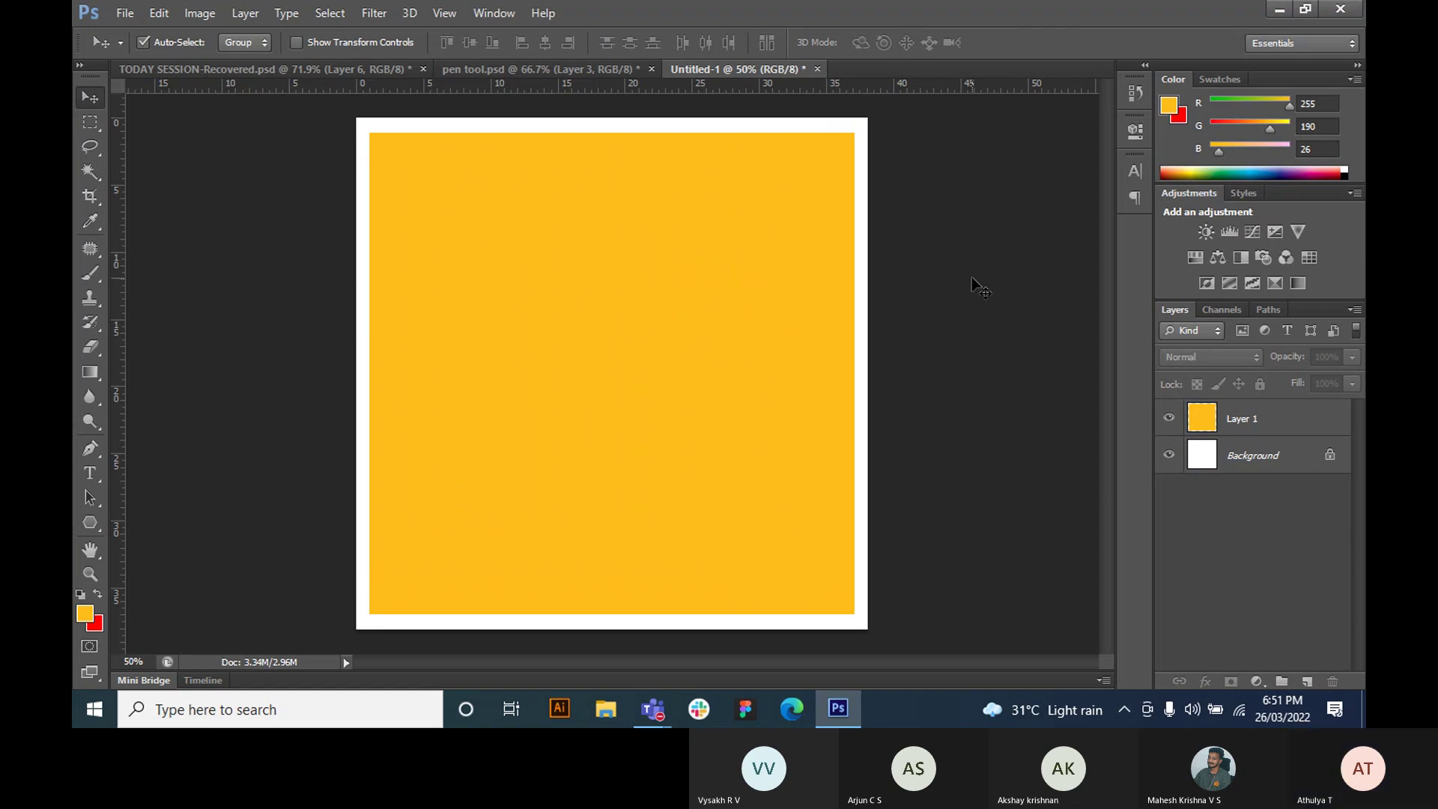
click(160, 75)
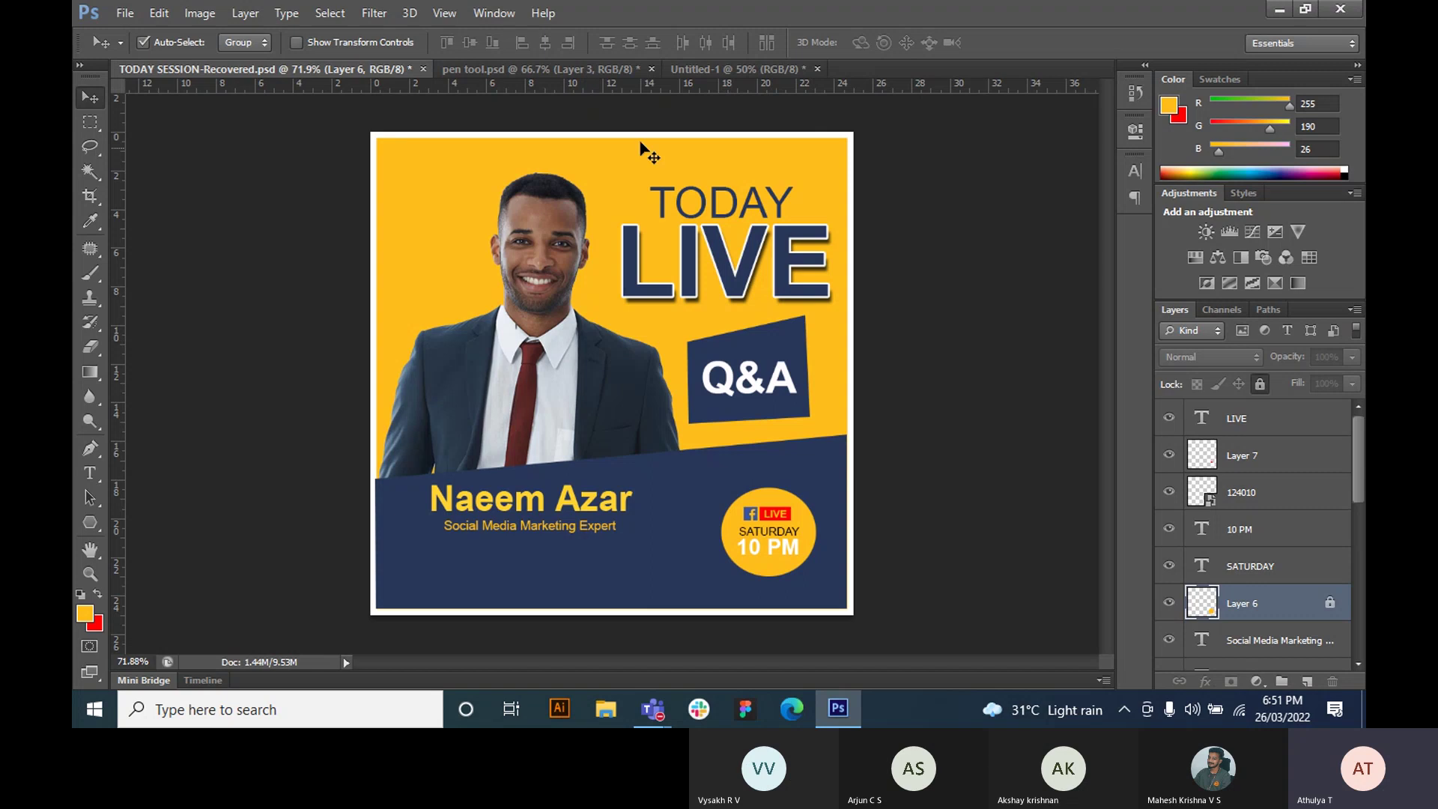
click(748, 75)
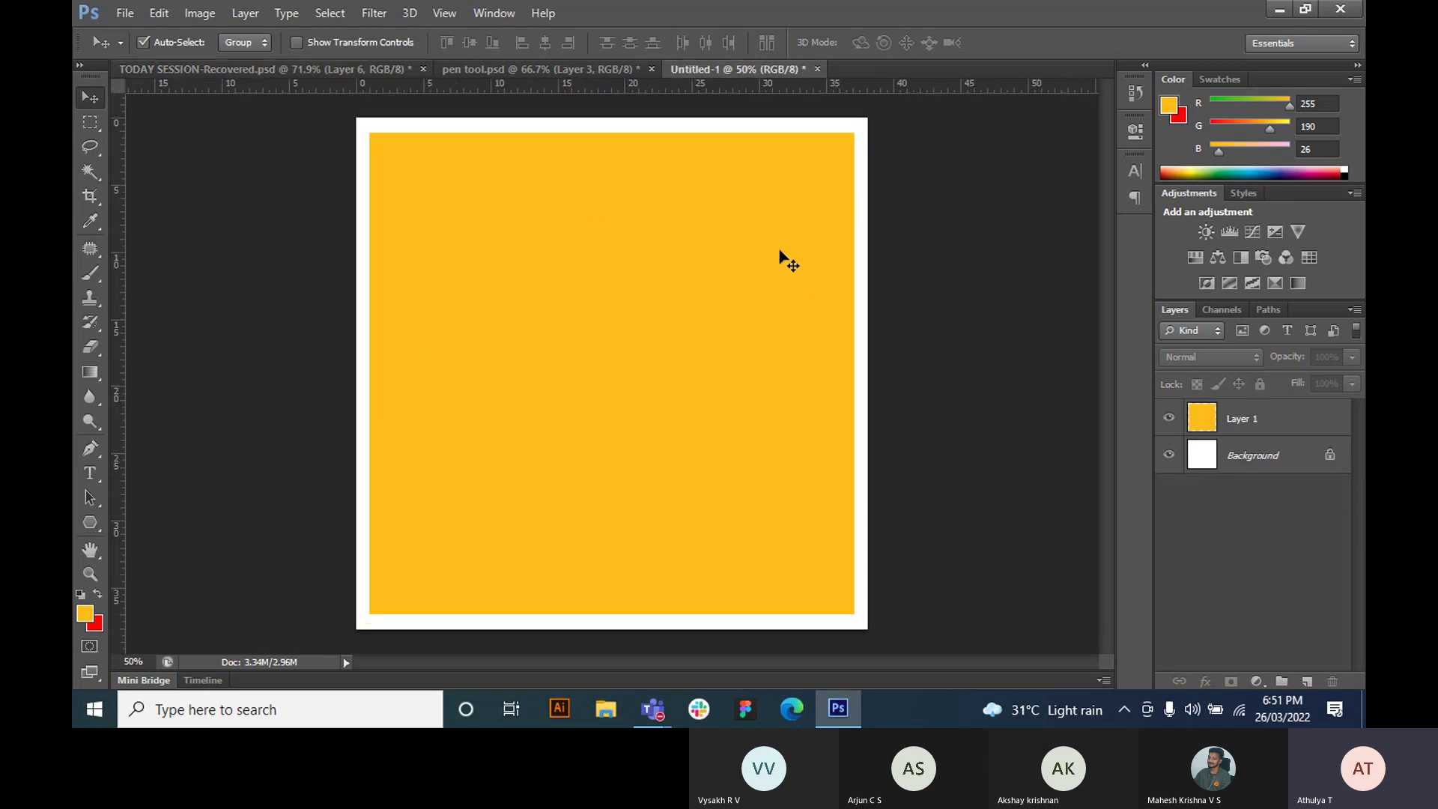
click(127, 20)
click(140, 54)
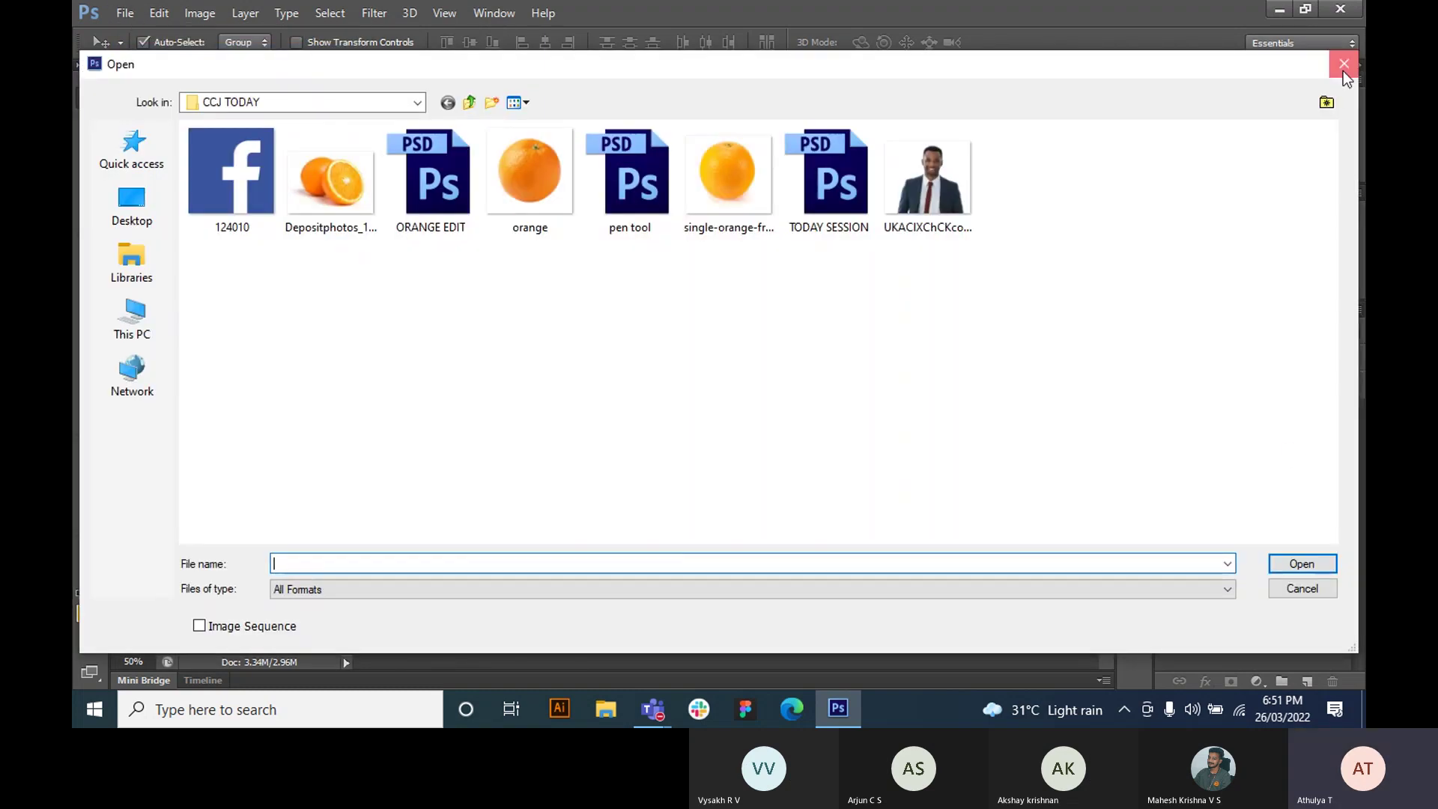
click(1344, 65)
- Place the UKACIXChCKconfident-man-with-women image in the new document and scale it about its centre to about 66%
click(123, 14)
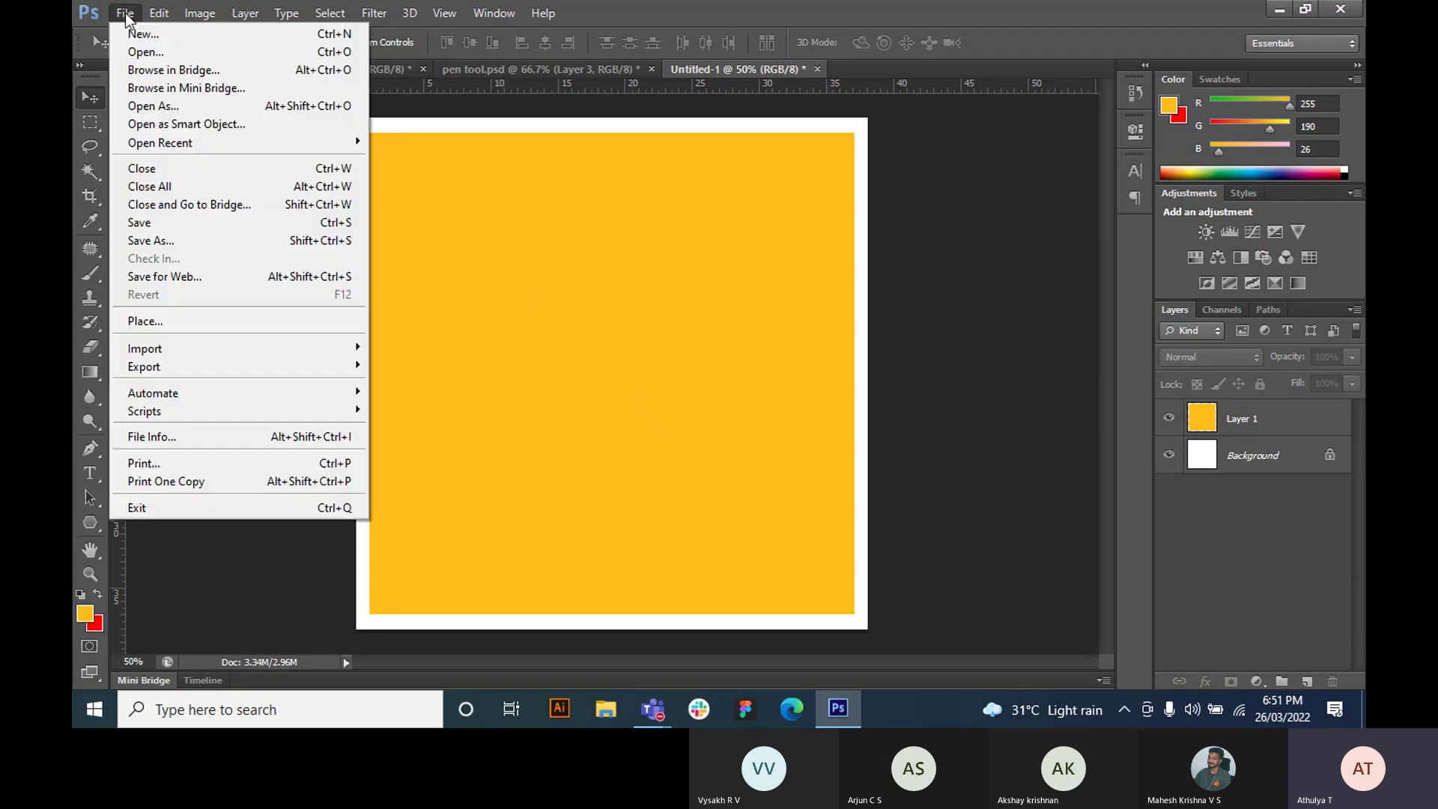
click(181, 320)
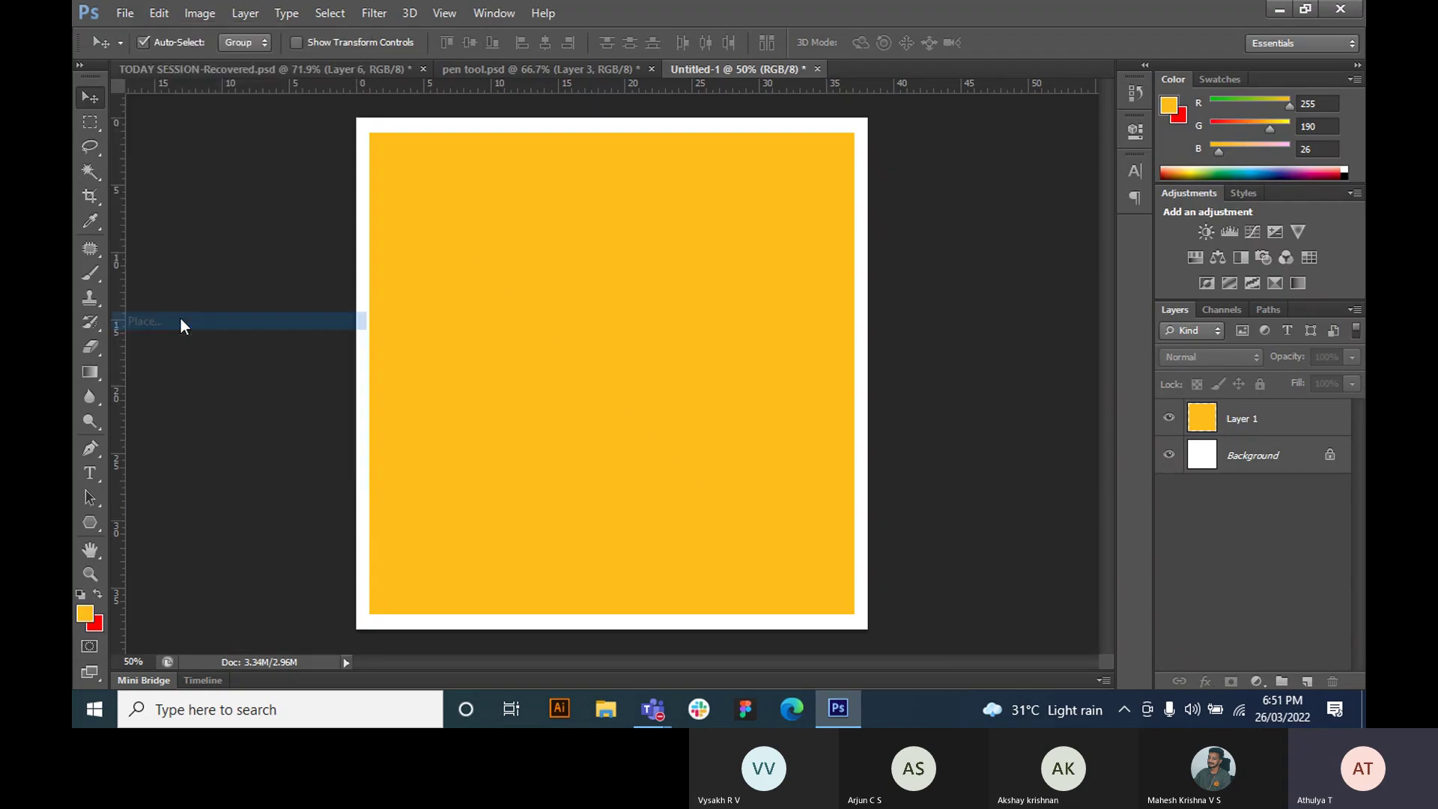
click(922, 169)
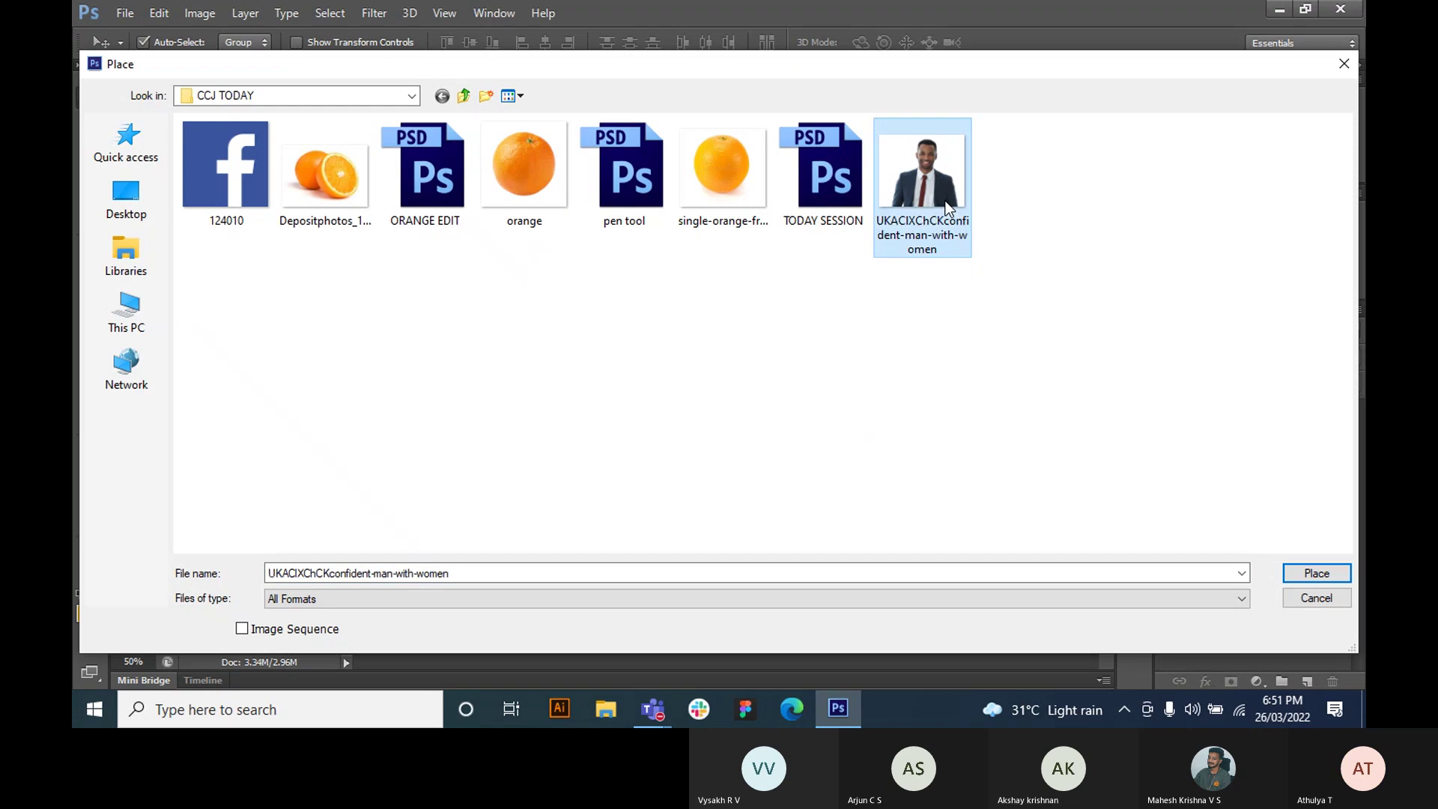
click(1292, 574)
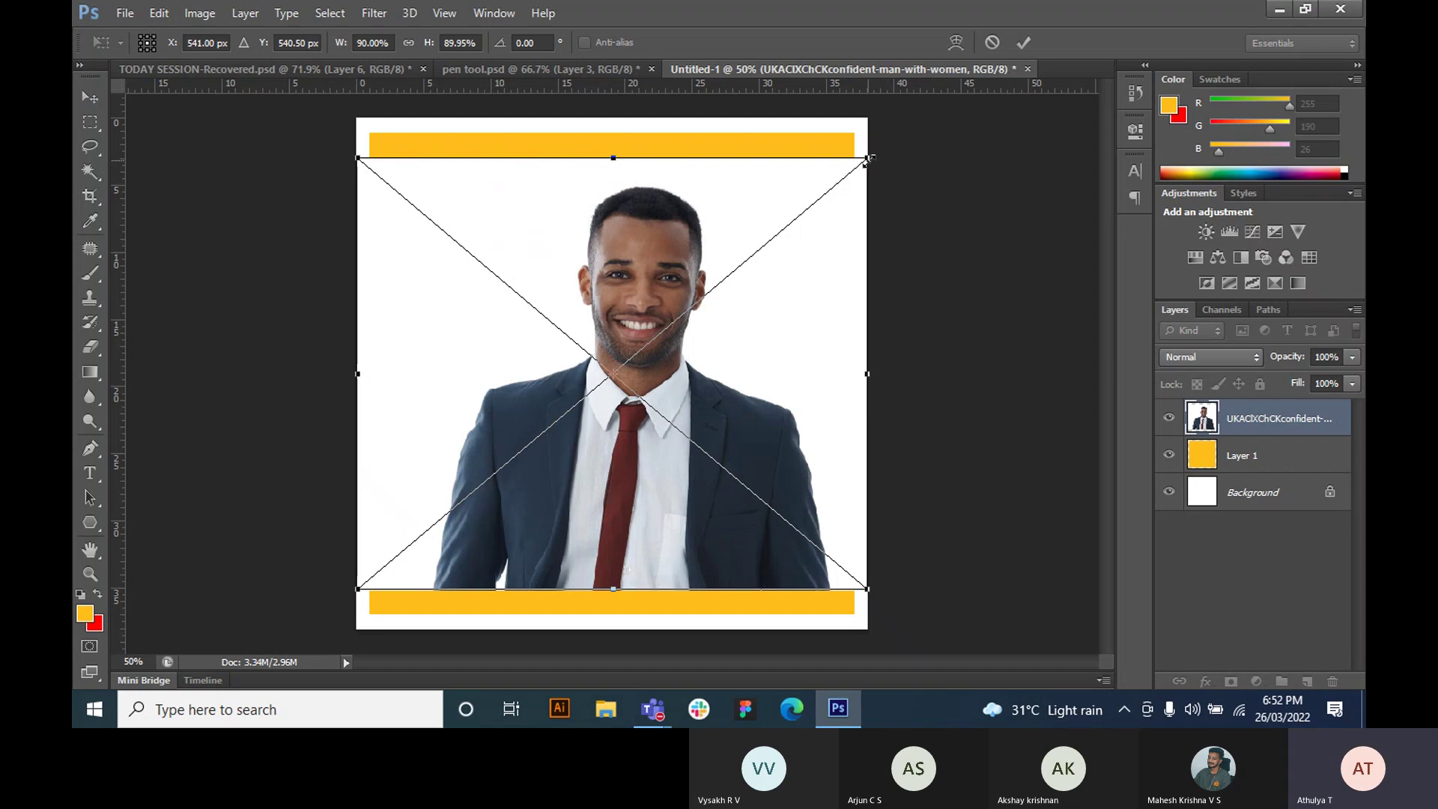
drag(868, 159, 799, 216)
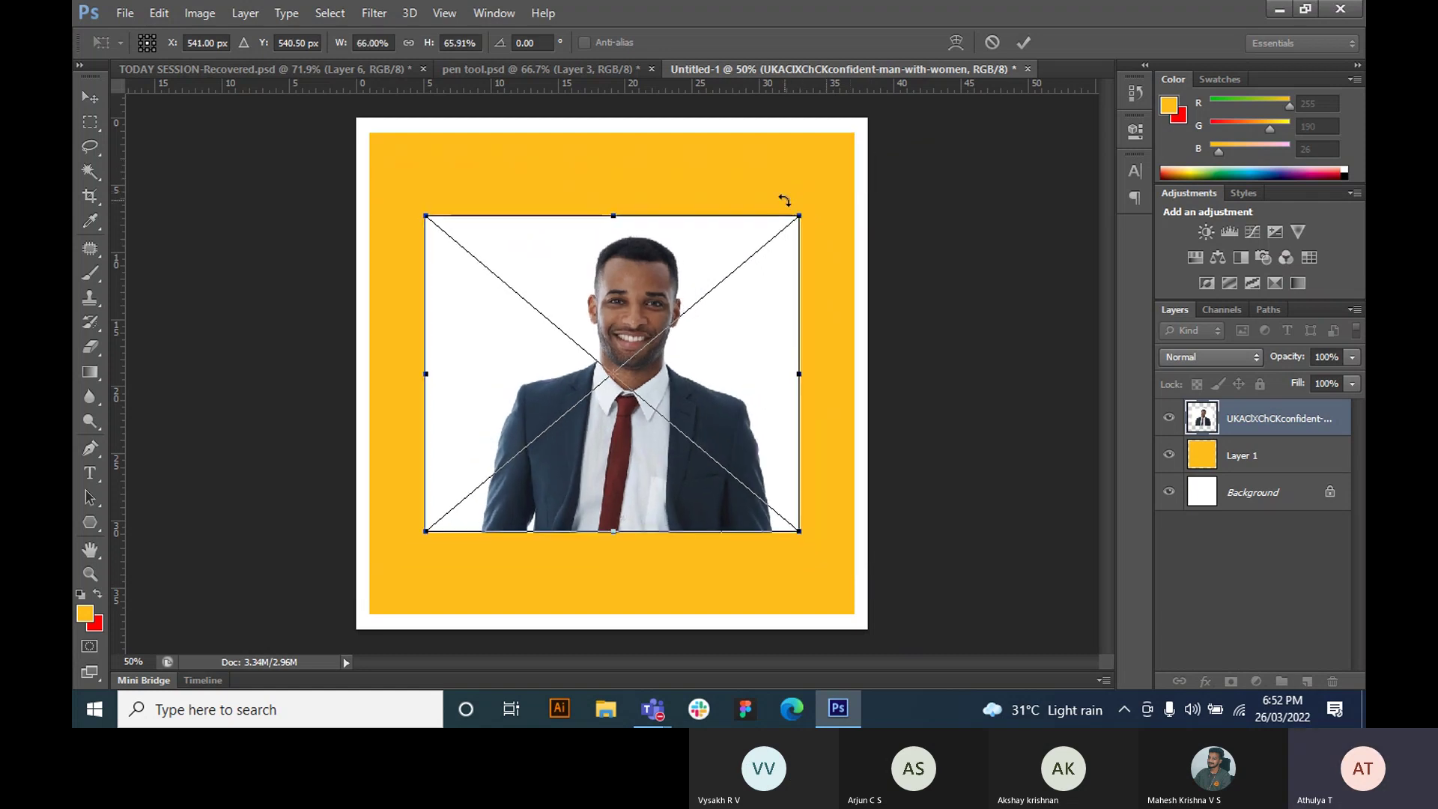
key(Return)
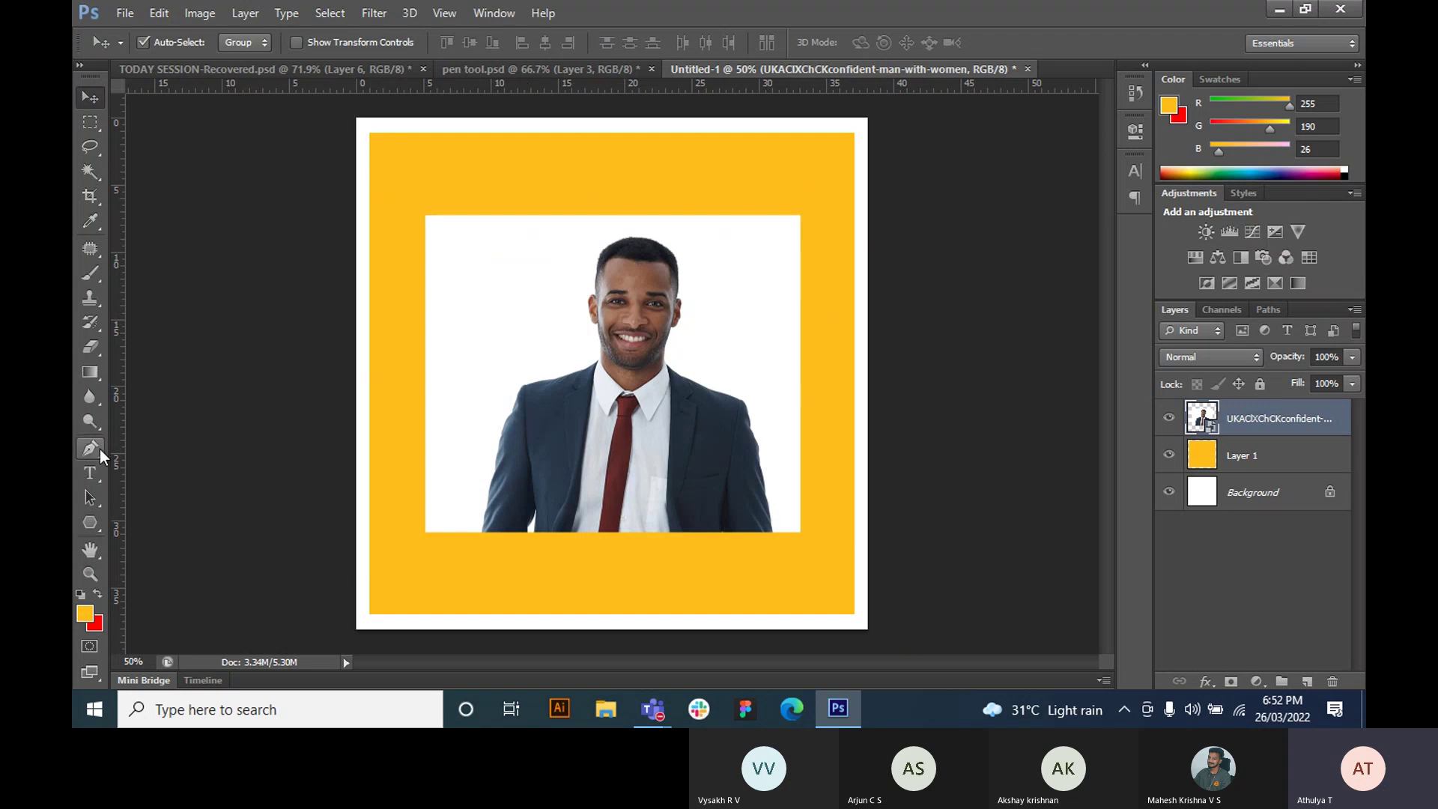
- Select the white area around the man with the Magic Wand at tolerance 12 and try to delete it
click(100, 173)
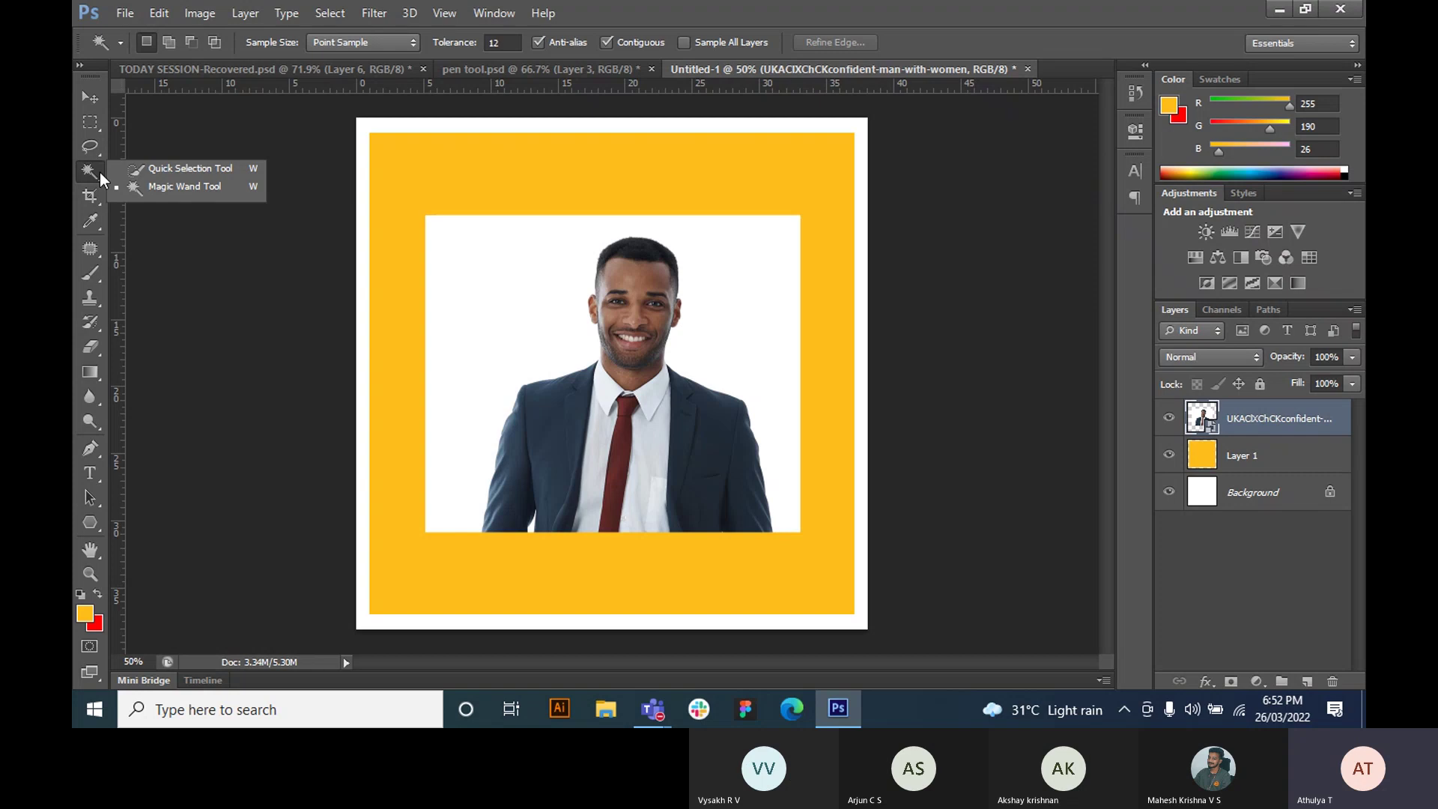
click(142, 186)
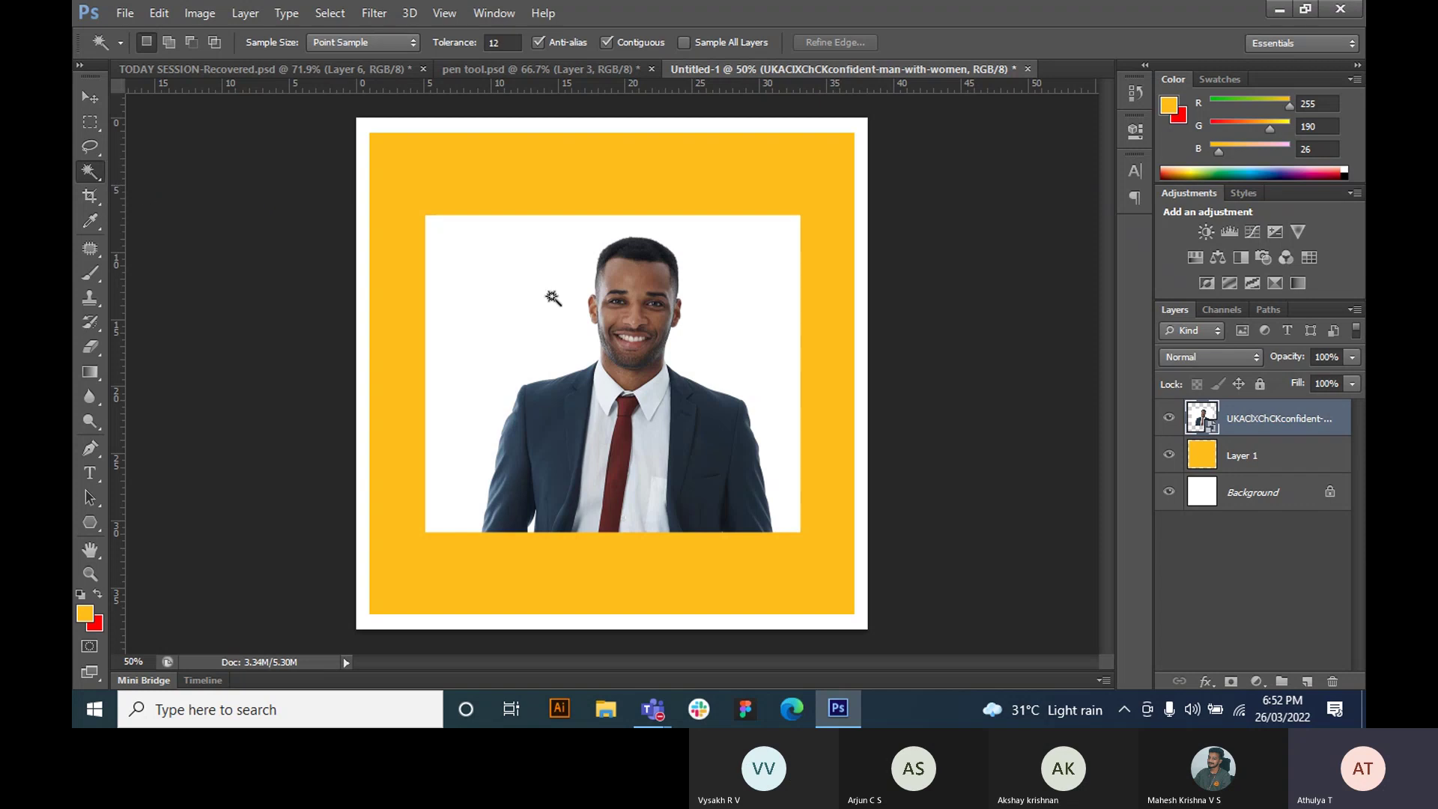
click(485, 281)
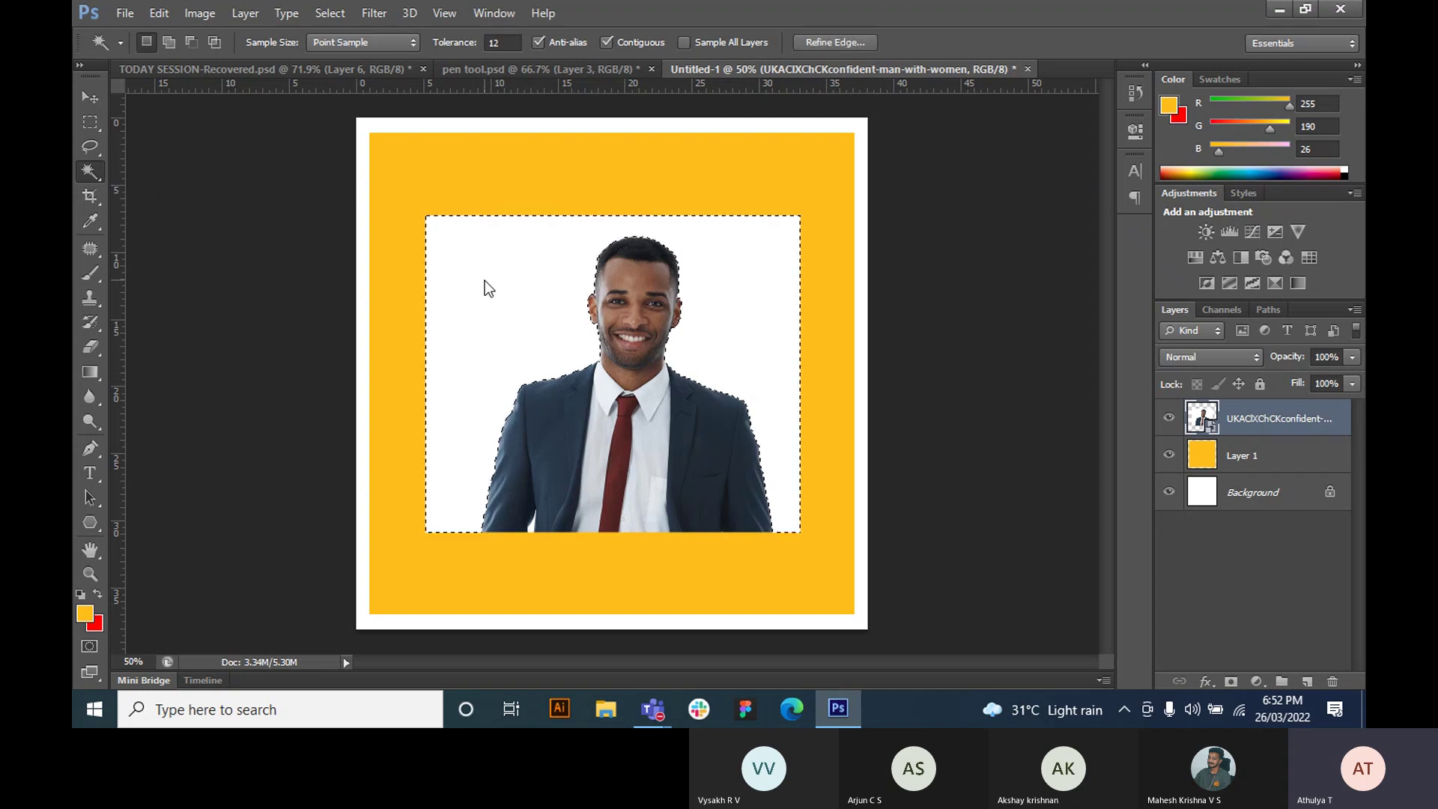
key(Delete)
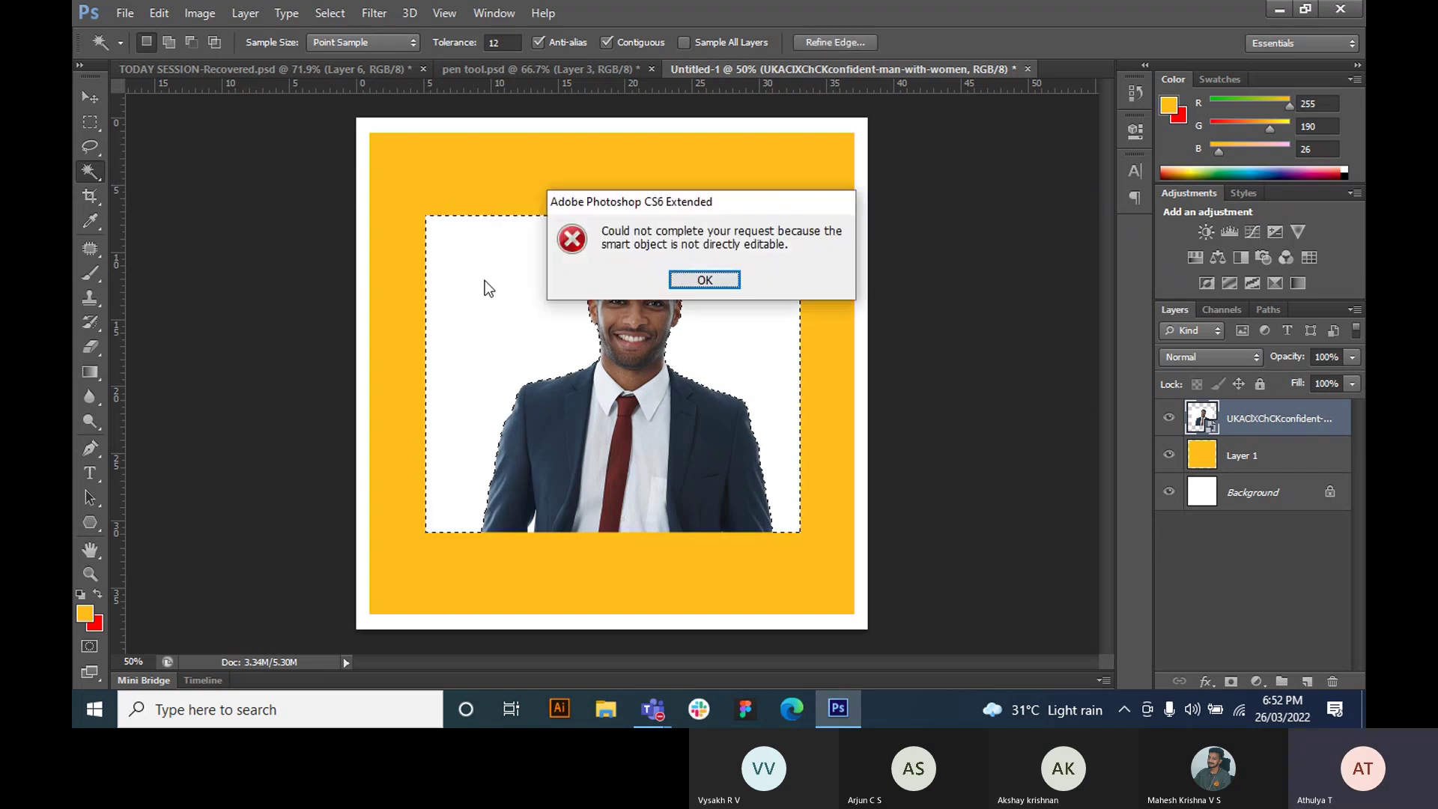
click(700, 279)
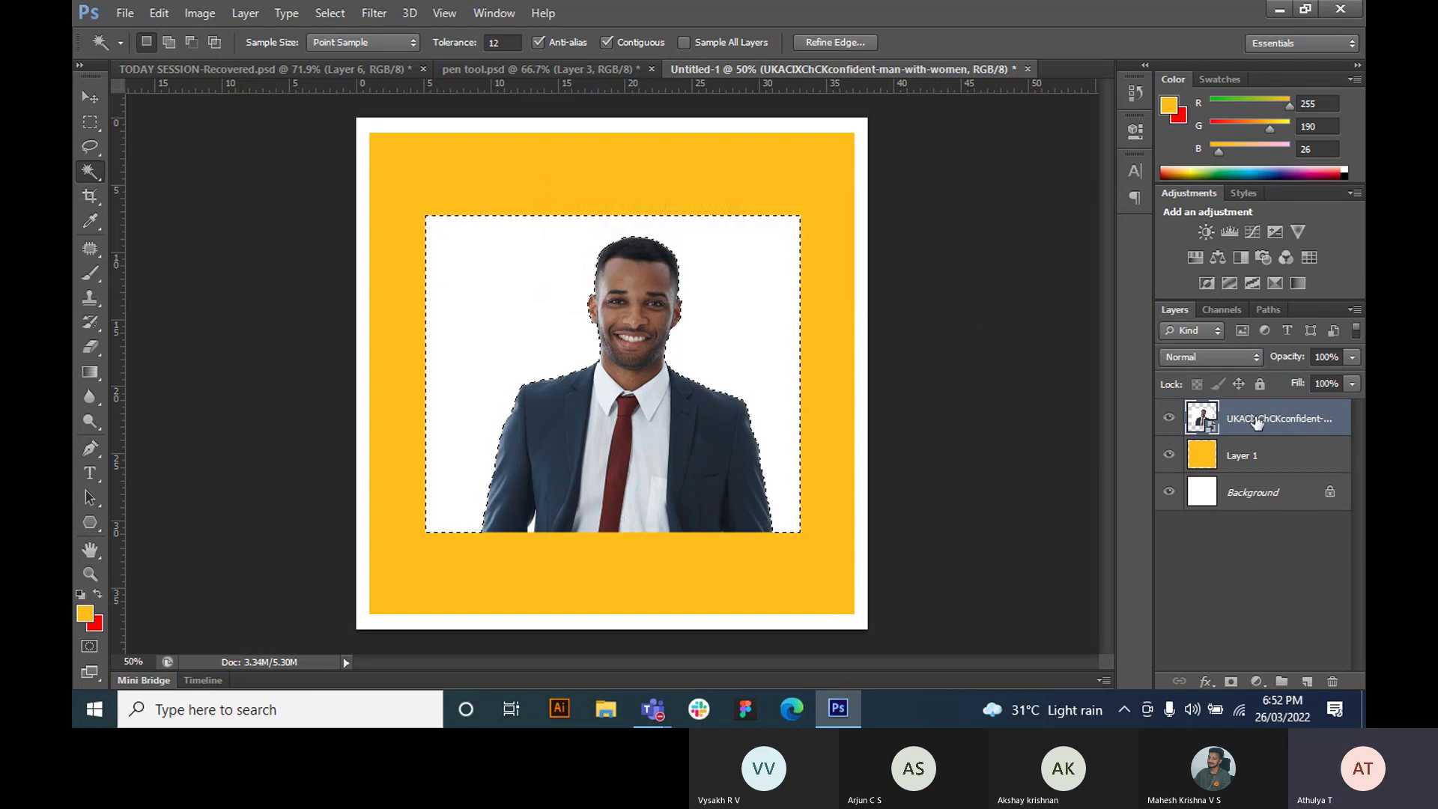
- Rasterize the man's layer, delete the selected white background and clear the selection
right_click(1256, 415)
click(926, 267)
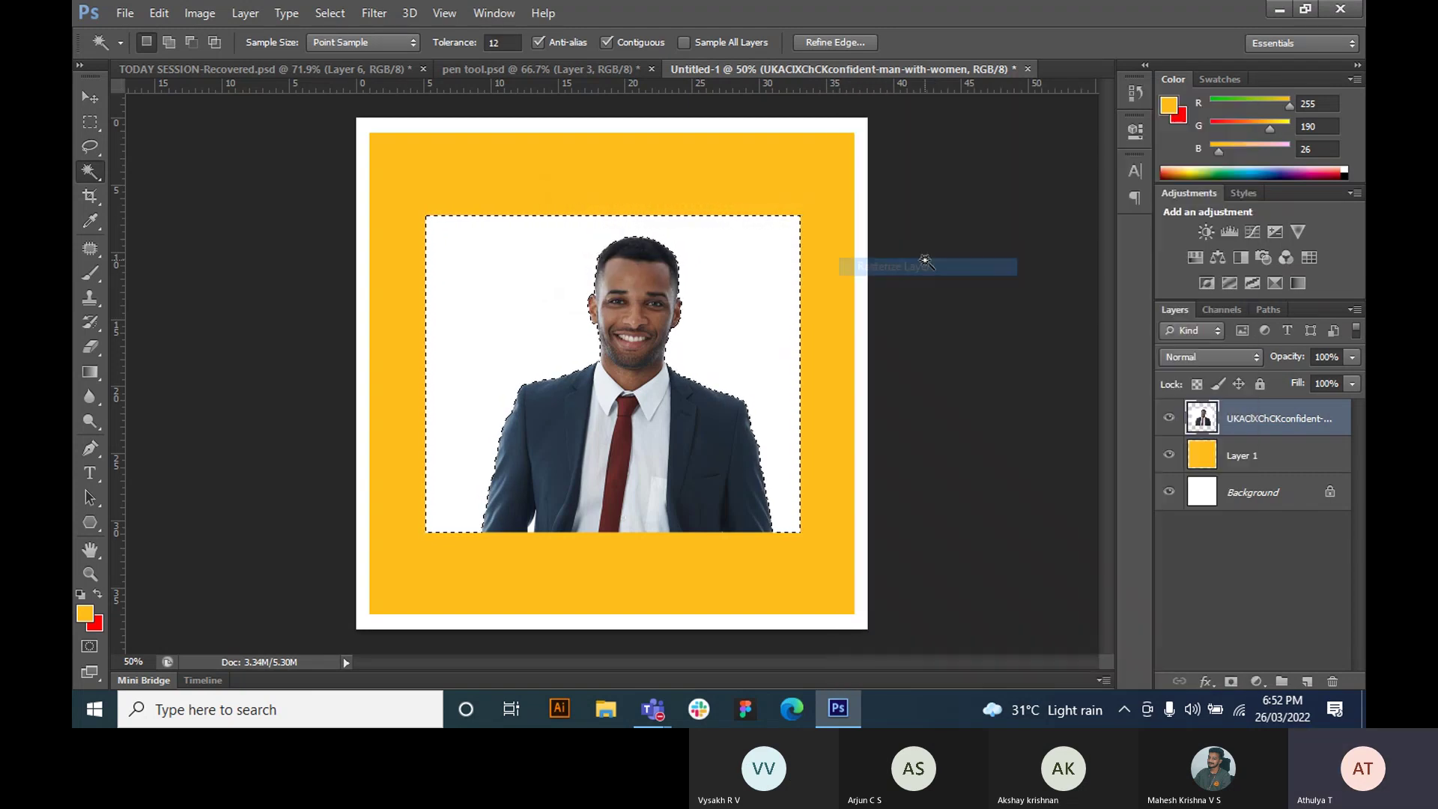
key(Delete)
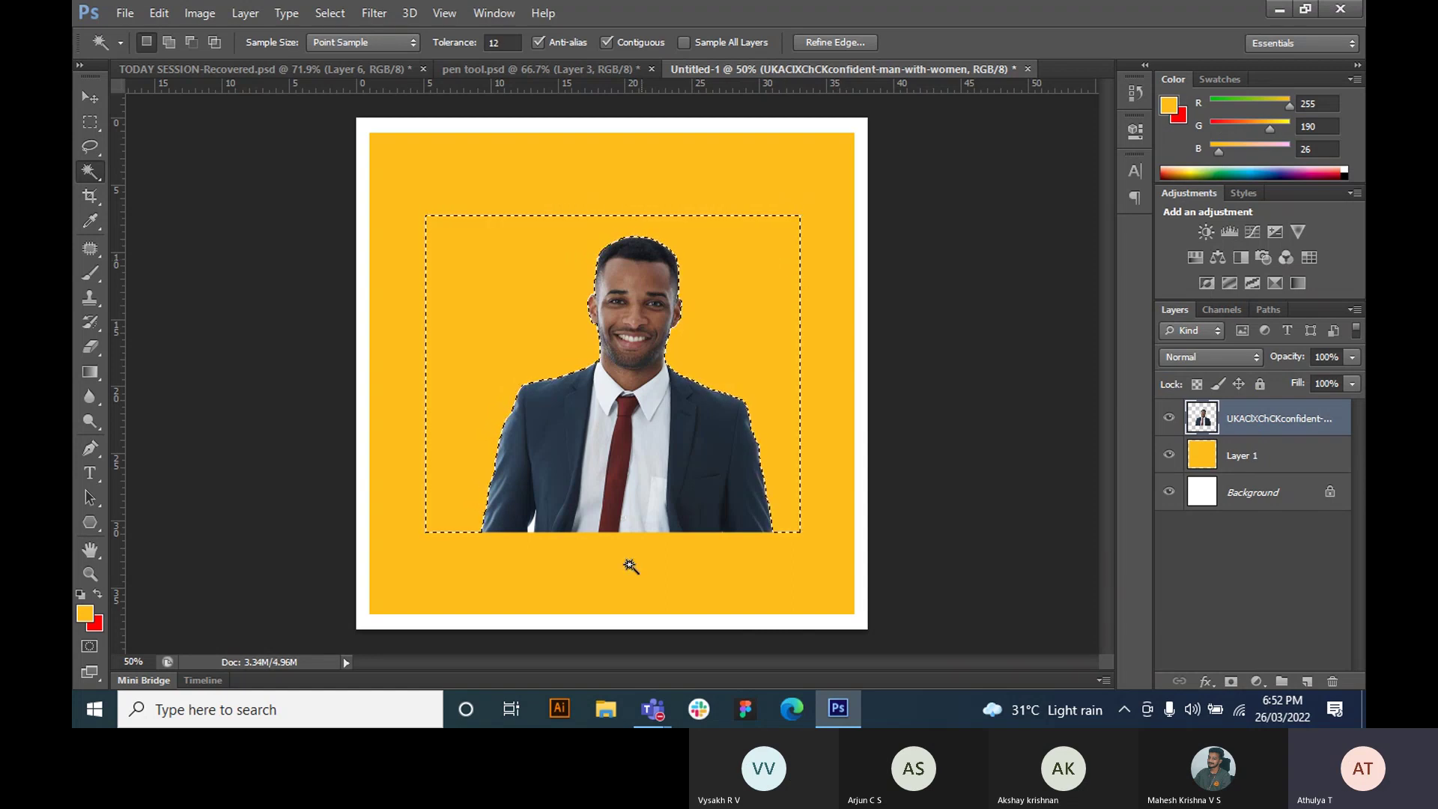
key(ctrl+d)
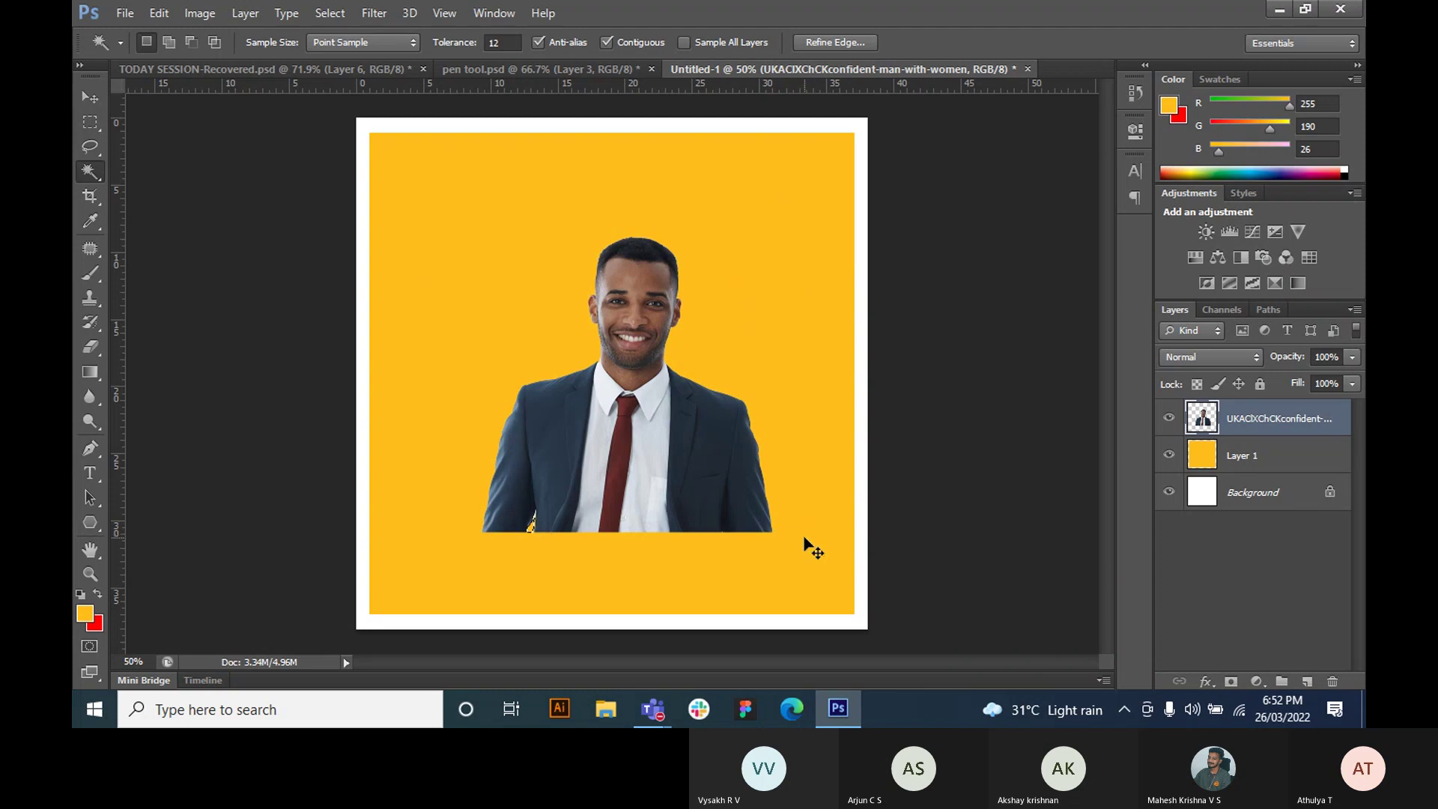
key(ctrl+d)
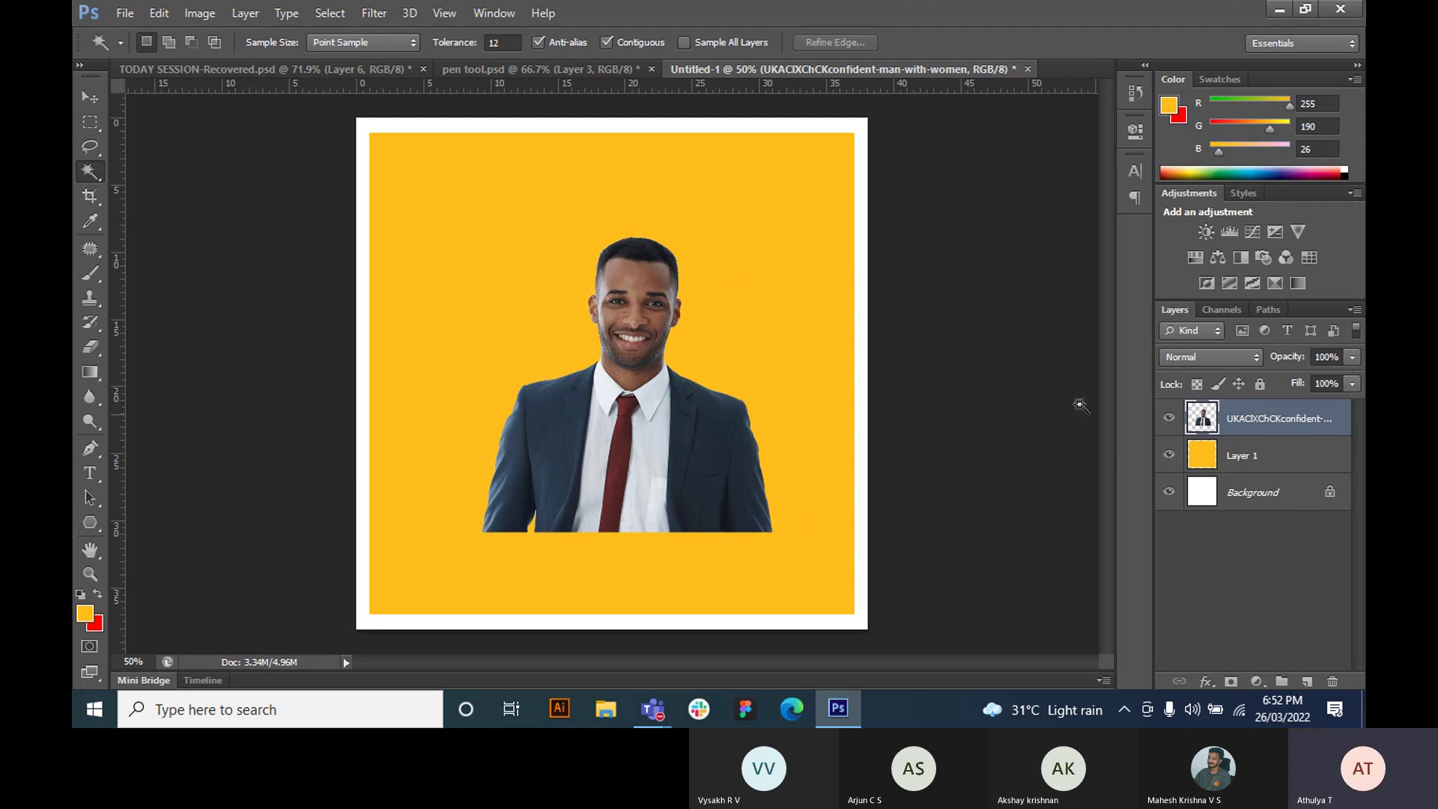
- Move the man's cut-out up and over to the yellow square's left edge, leaving room beneath for the blue band
click(92, 98)
drag(719, 463, 624, 404)
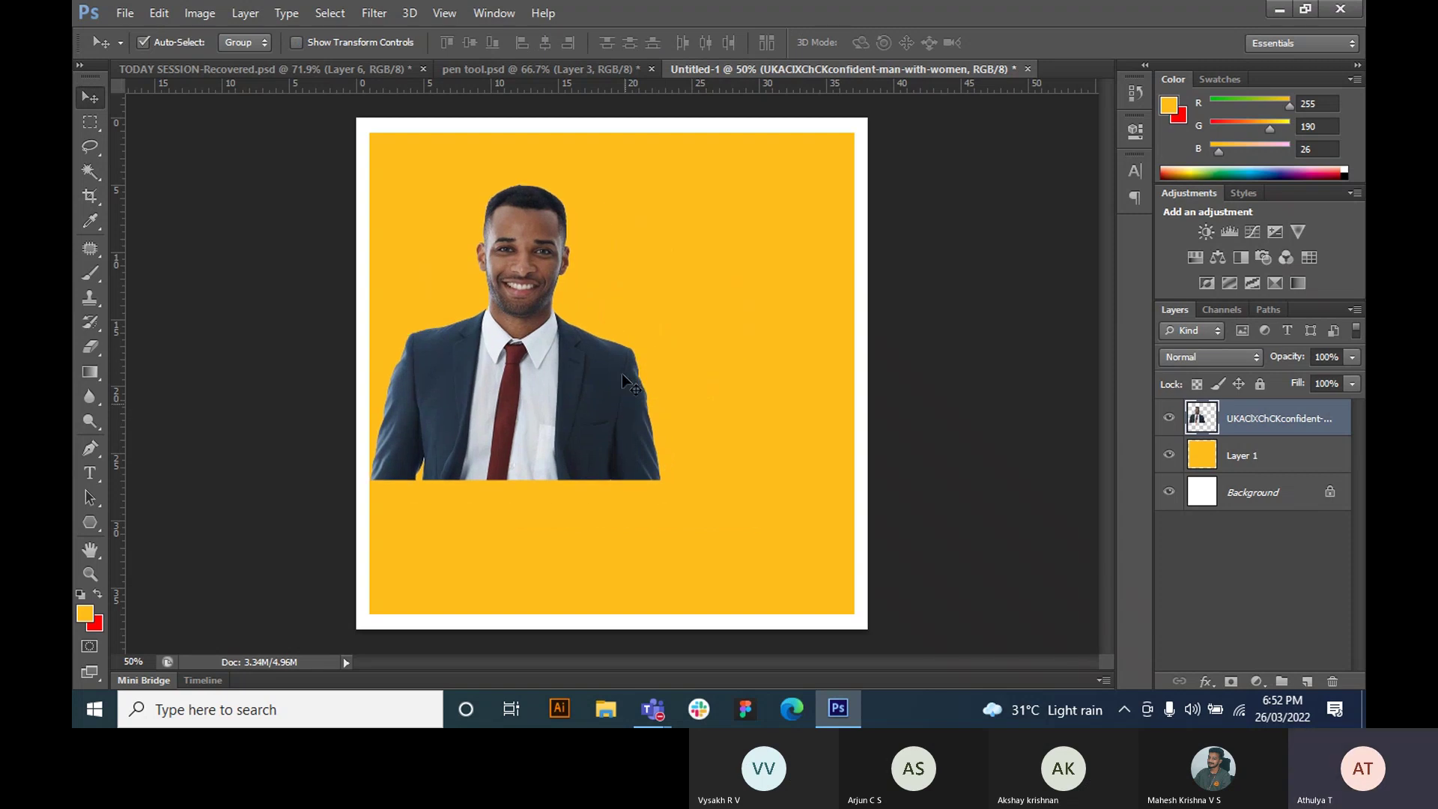
key(ctrl+t)
key(Return)
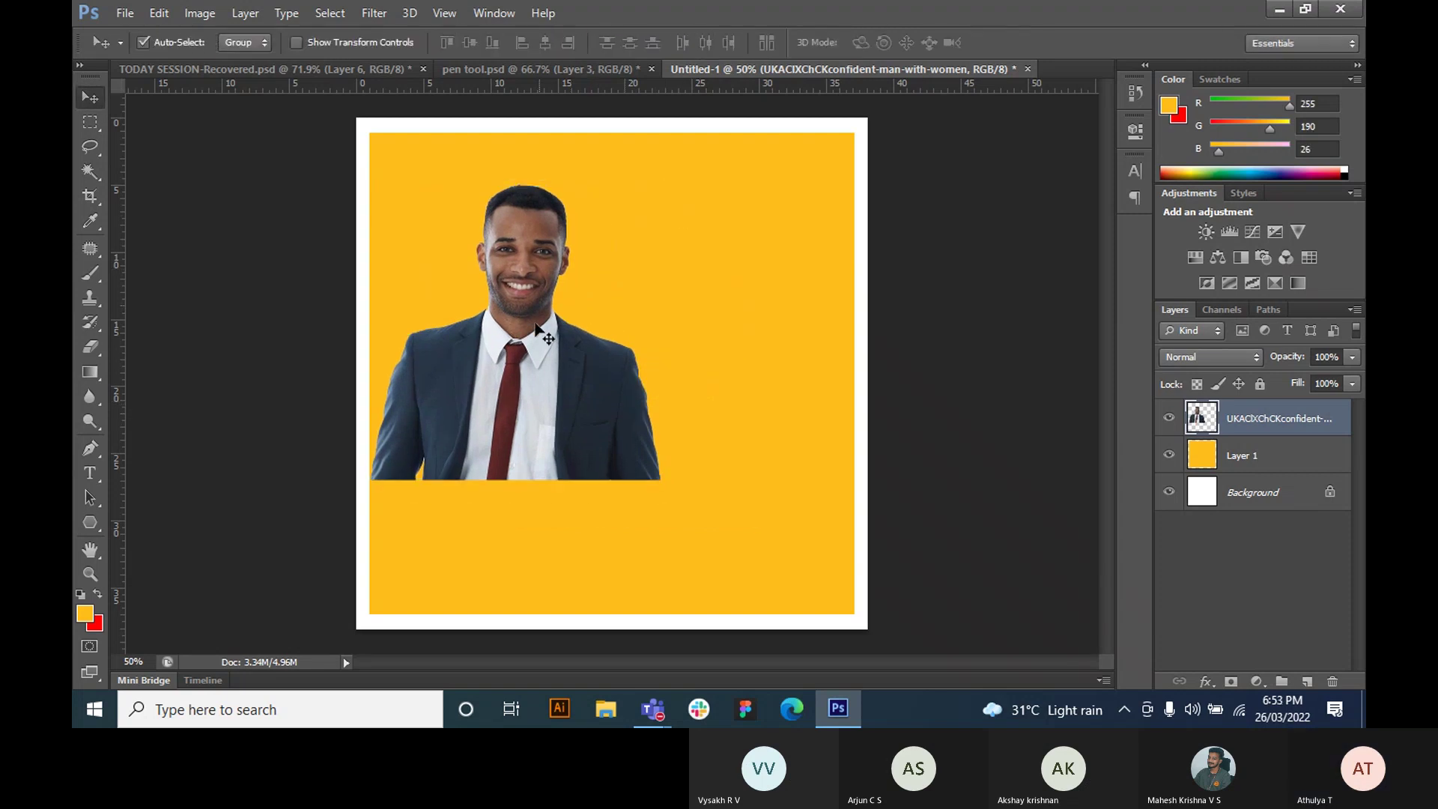
drag(529, 337, 538, 334)
key(Left)
key(Left)
key(Left)
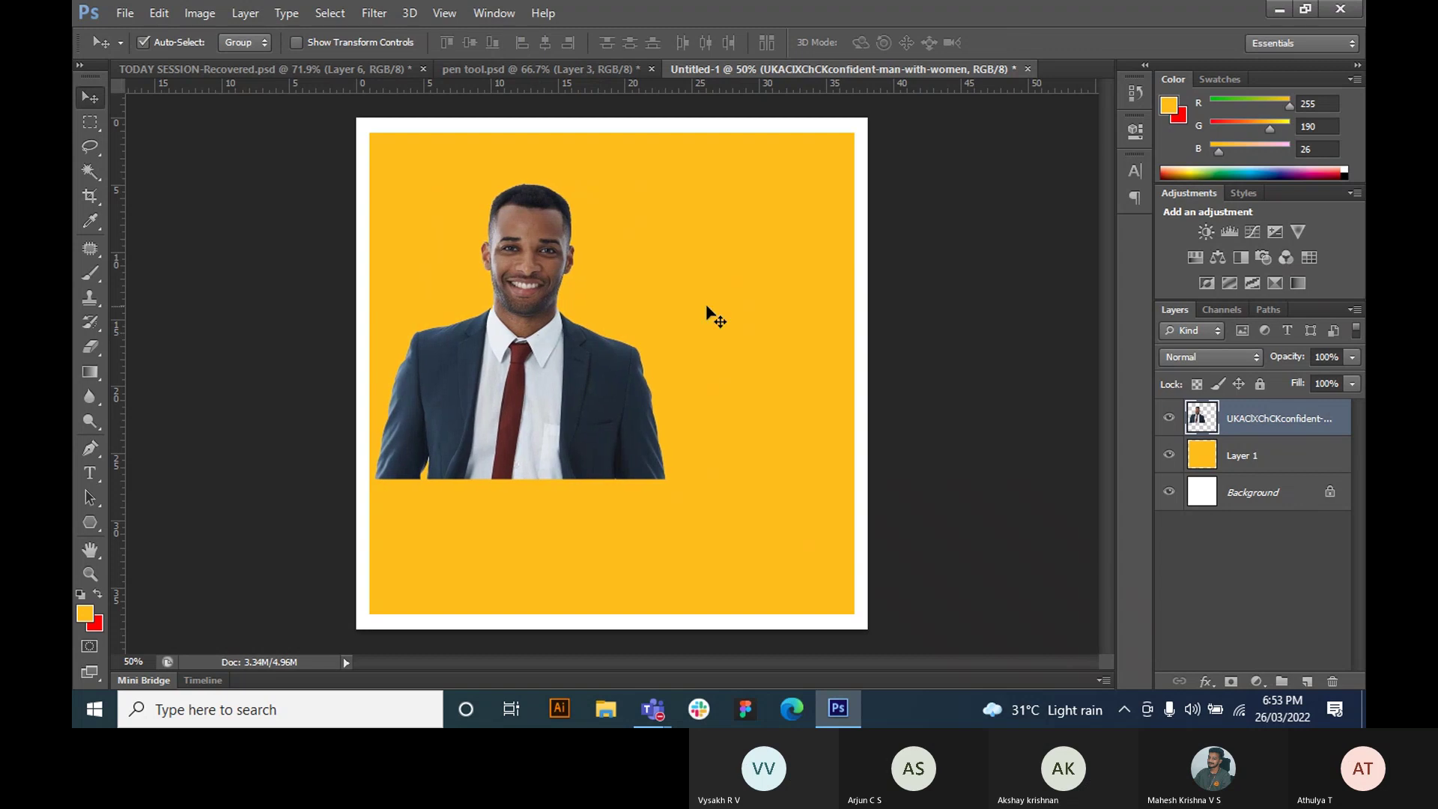
- In the TODAY SESSION poster, unlock the yellow circle's layer, Layer 6, and try to move the dark blue band
click(209, 69)
drag(703, 525, 707, 419)
click(1281, 599)
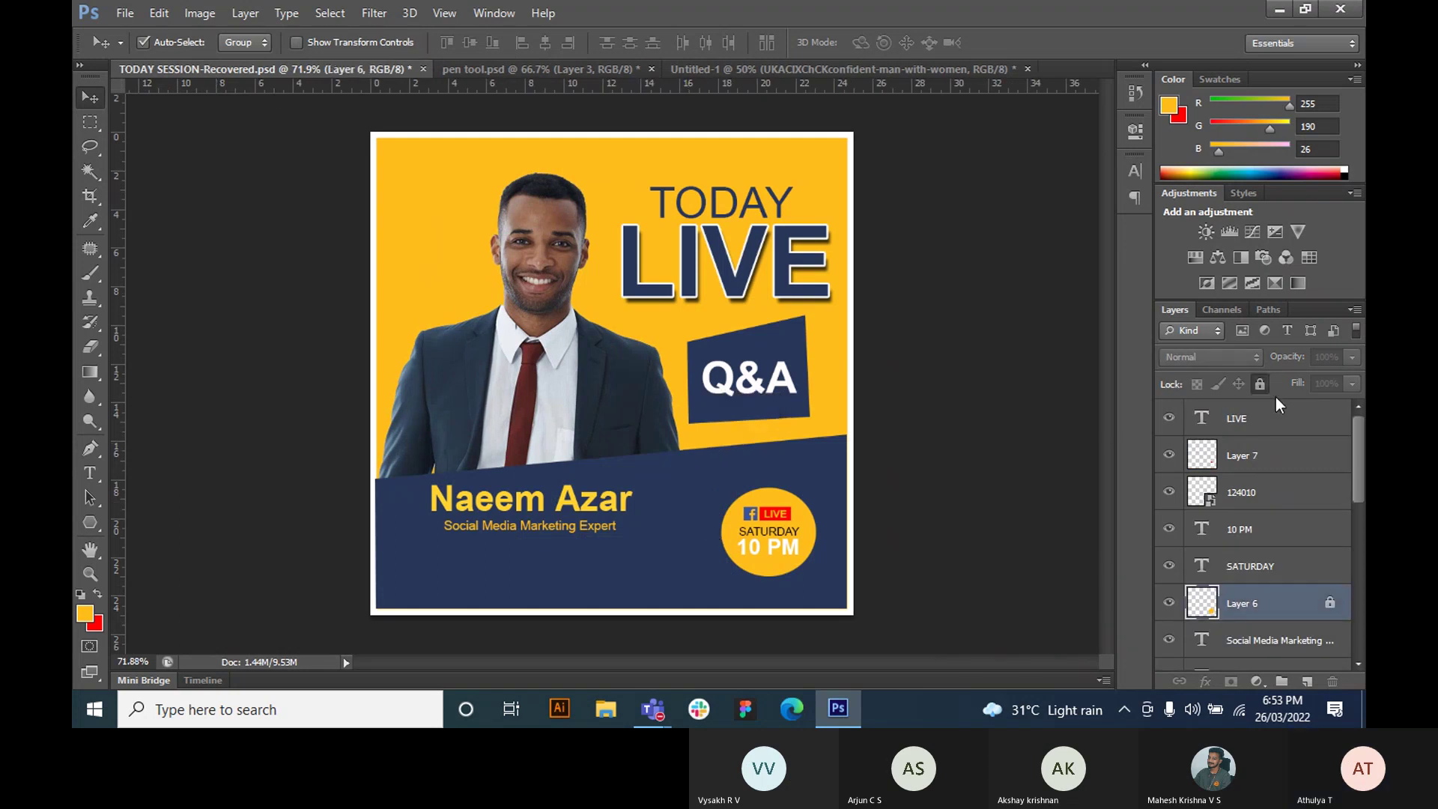
click(1267, 384)
drag(653, 536, 662, 428)
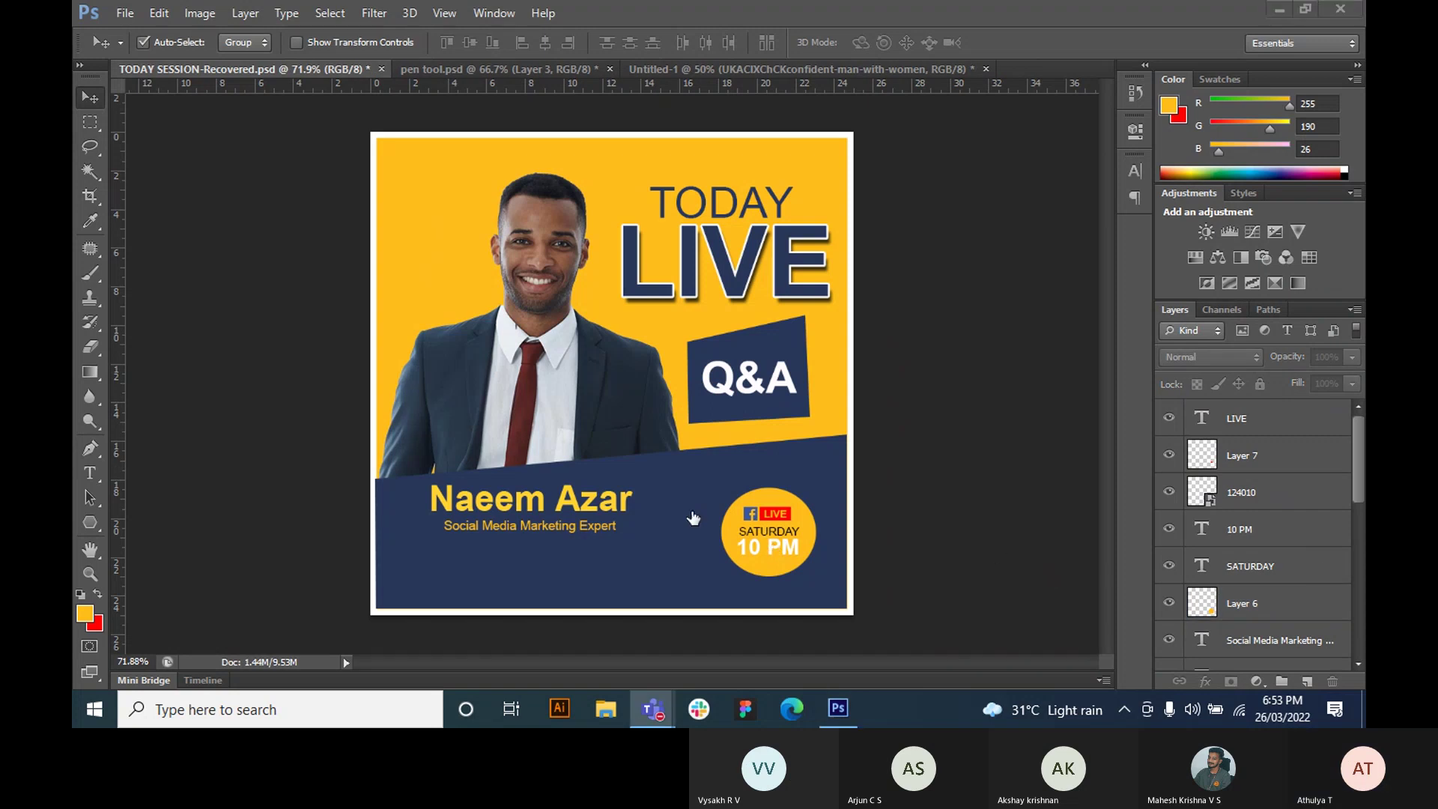
- Select and unlock the dark blue band's layer, Layer 4, and move the band slightly down in the poster
right_click(748, 526)
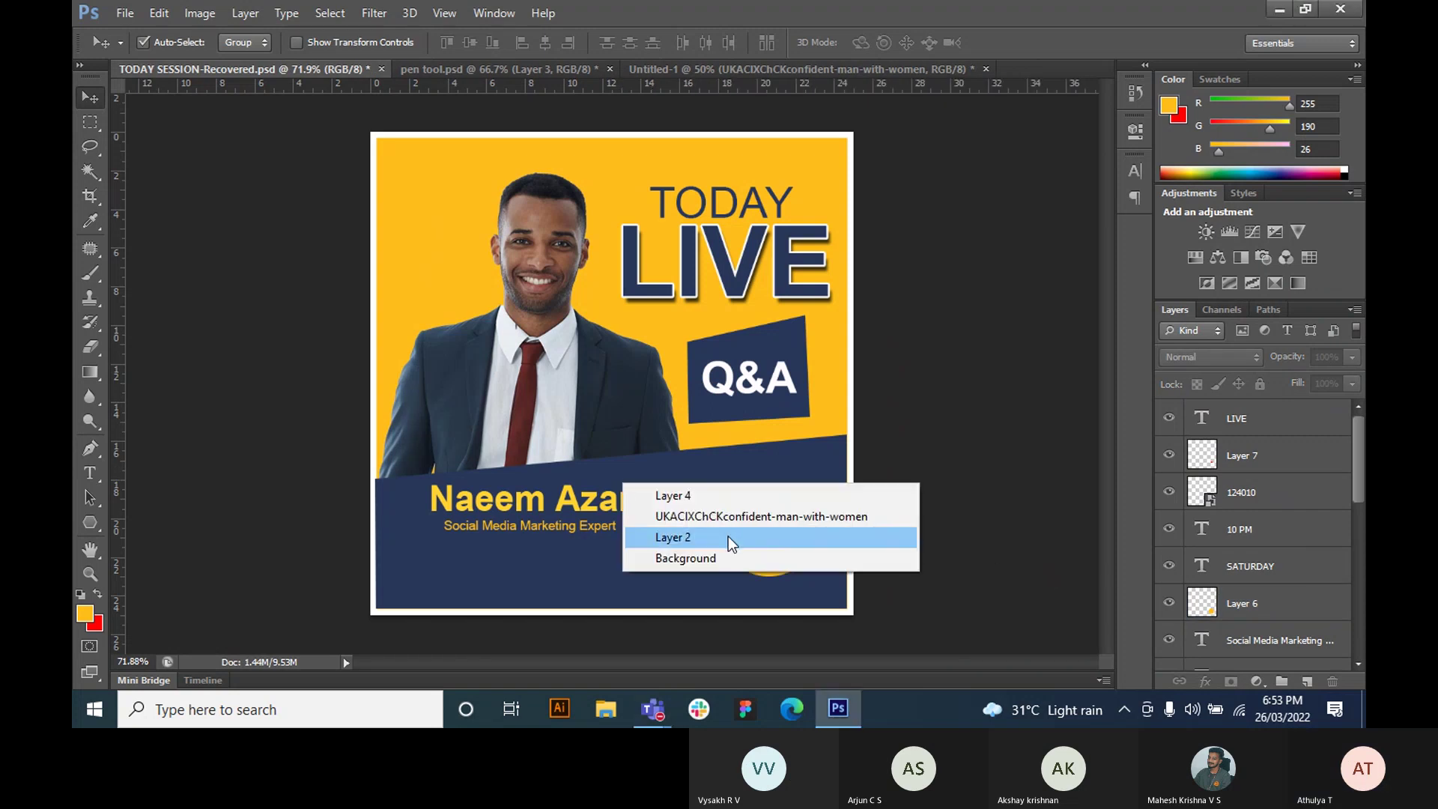
click(727, 536)
click(1249, 555)
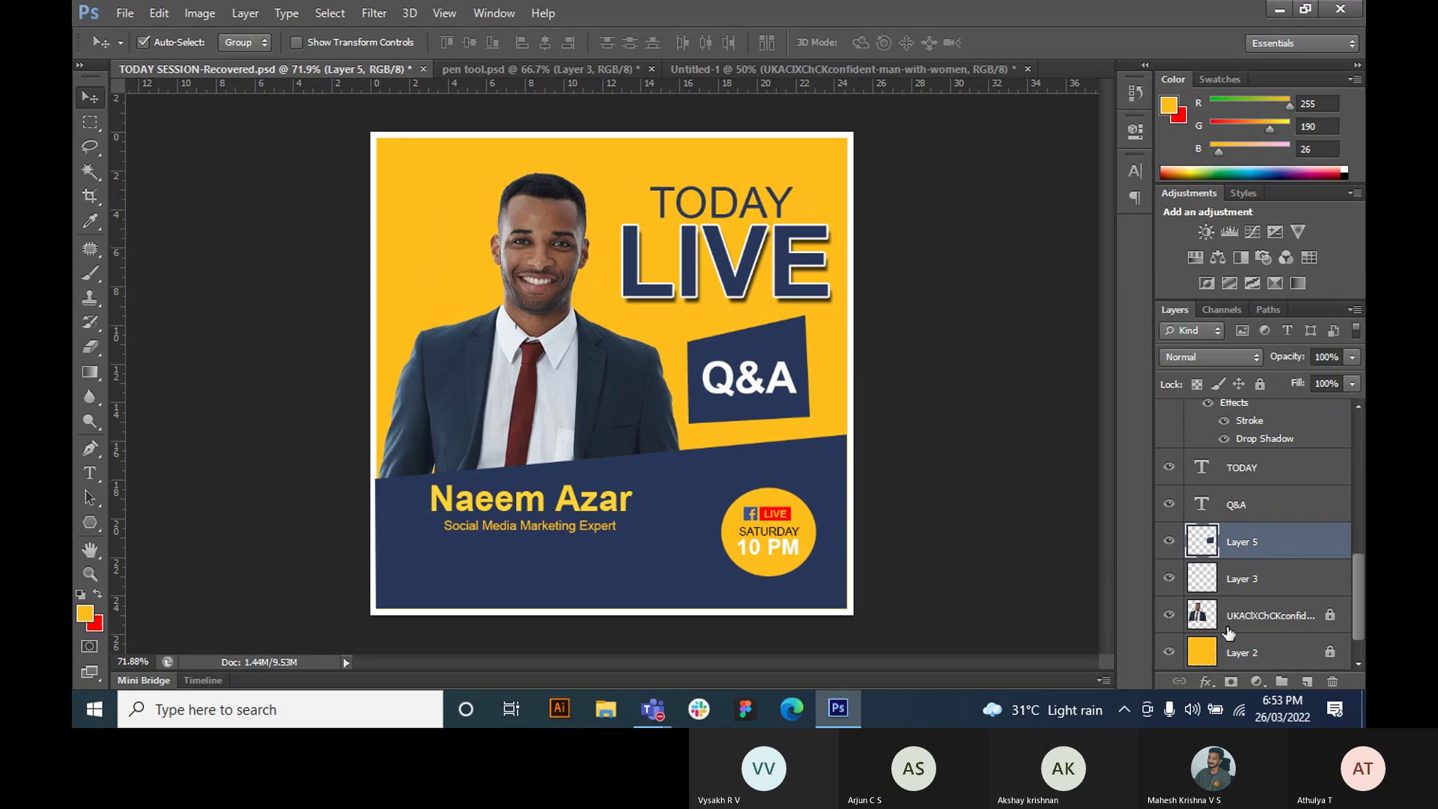
right_click(663, 514)
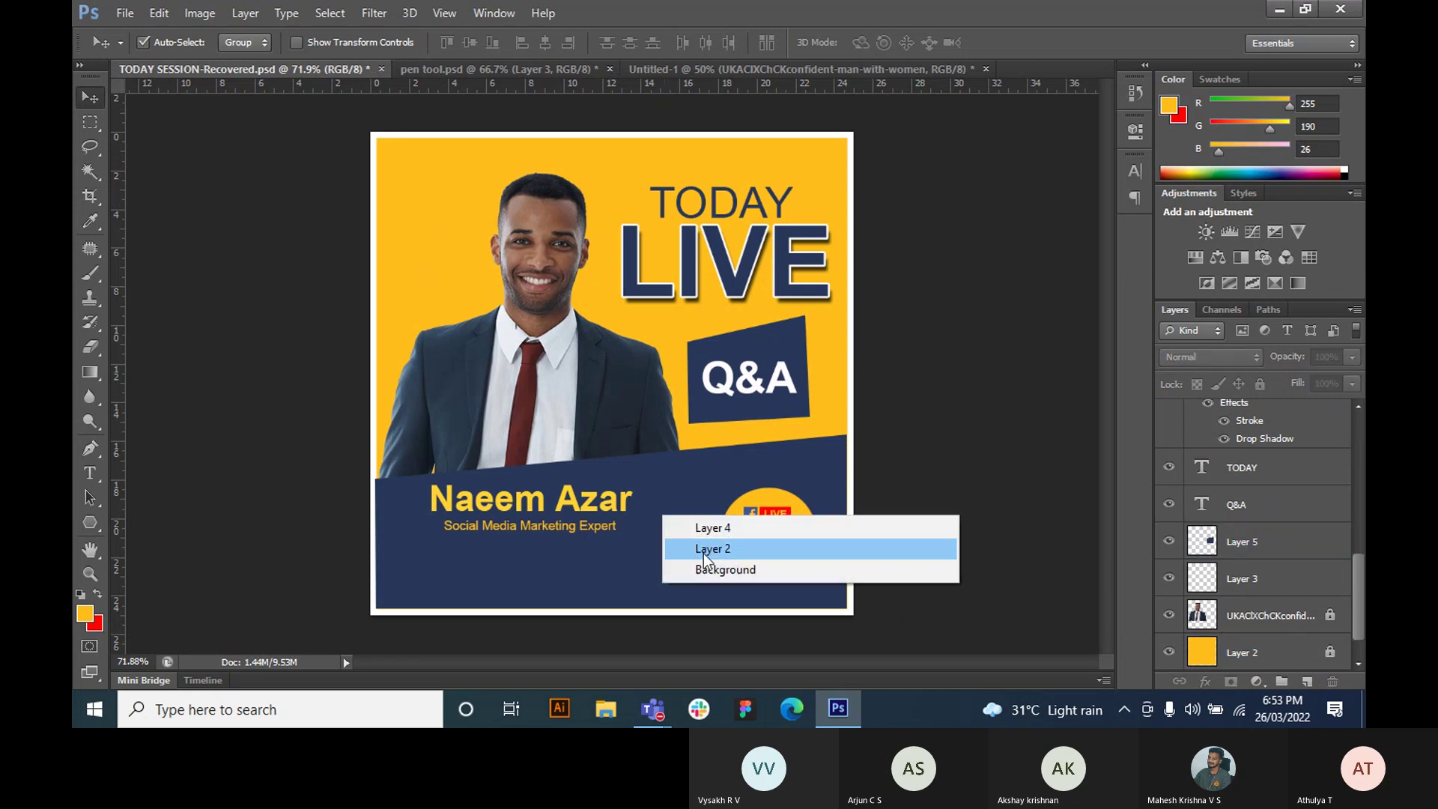
click(708, 529)
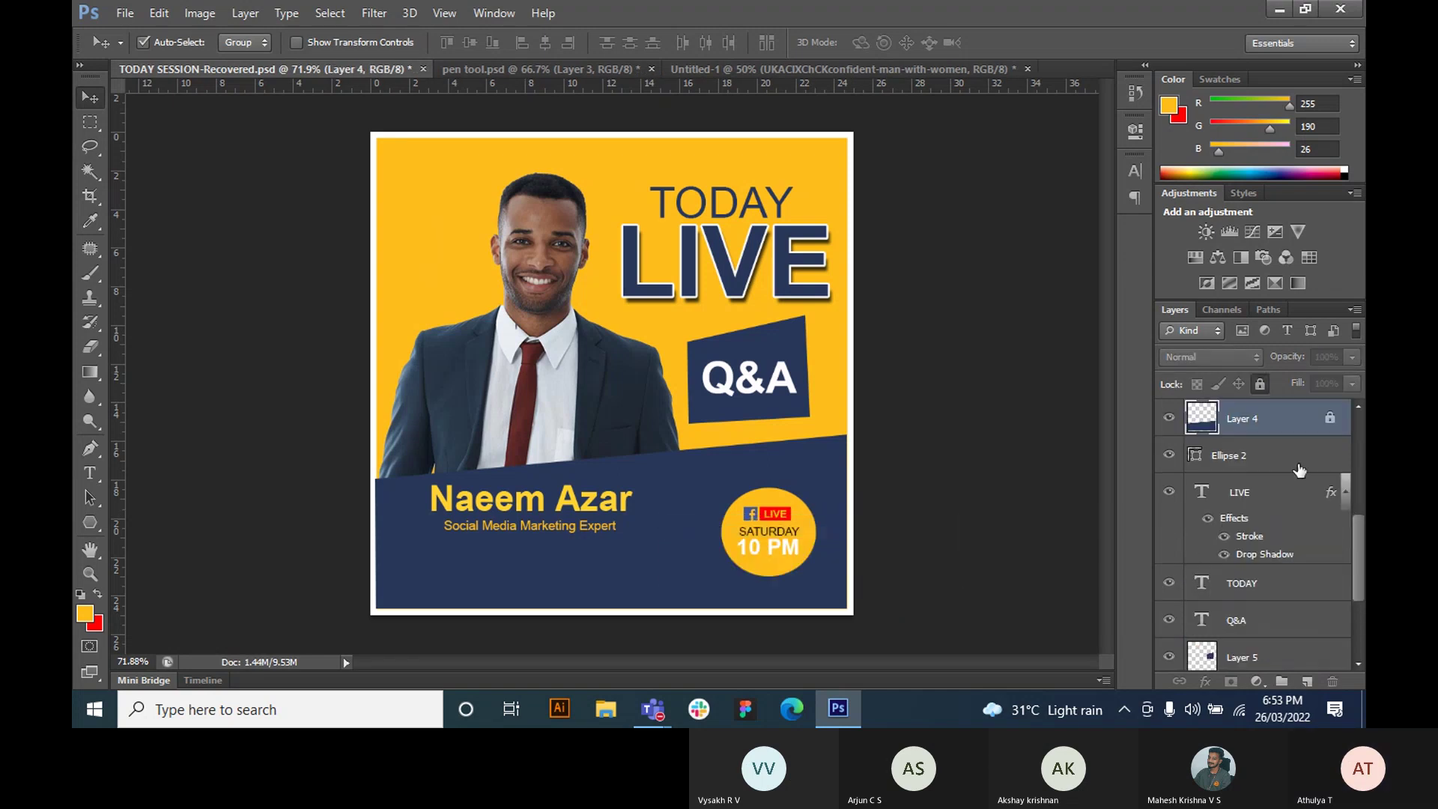
click(1258, 385)
mouse_move(669, 473)
mouse_down()
mouse_move(686, 430)
mouse_move(673, 487)
mouse_up()
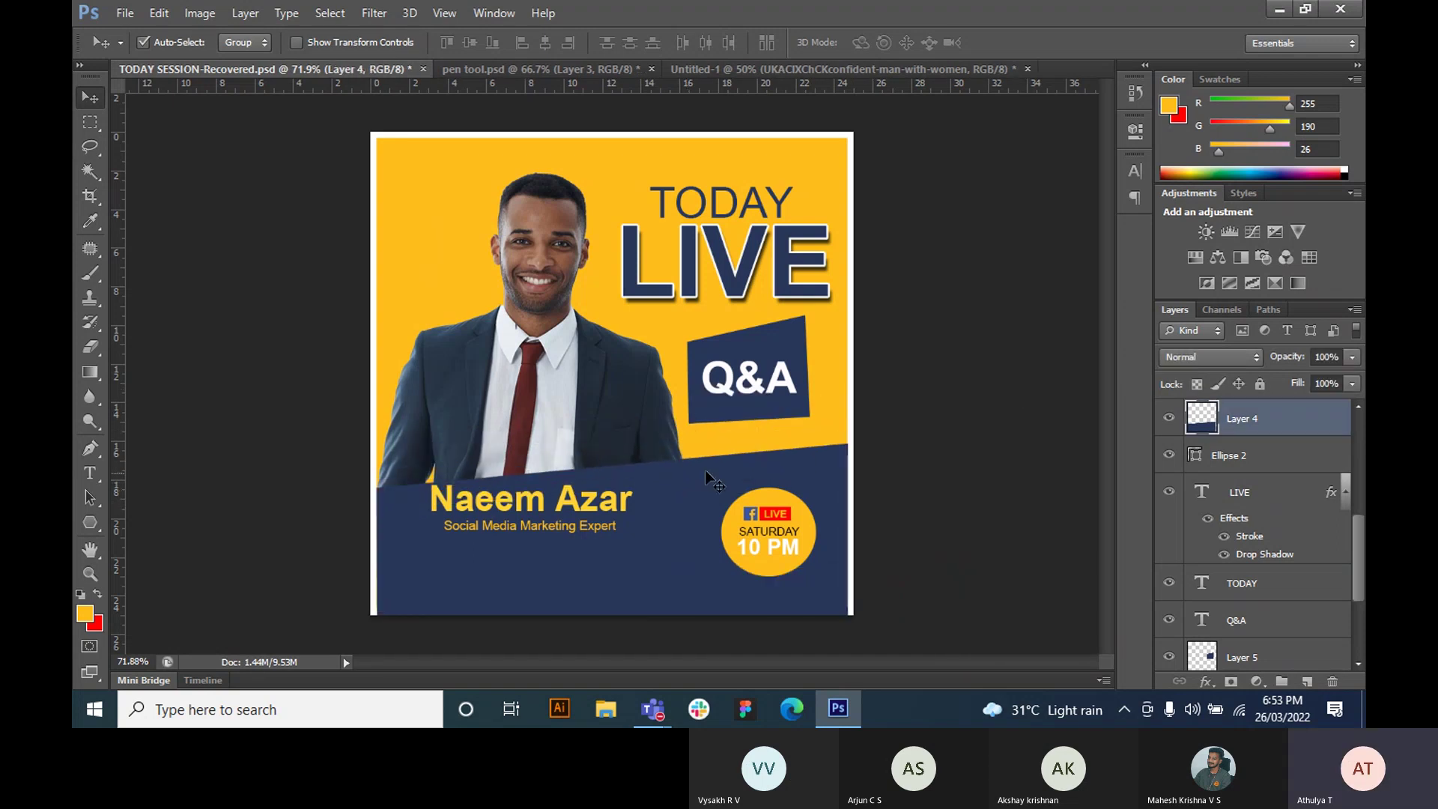
- In the Untitled-1 document, draw a closed four-point Pen path with a slanted upper edge across the yellow square's lower part and convert it to a selection
click(788, 69)
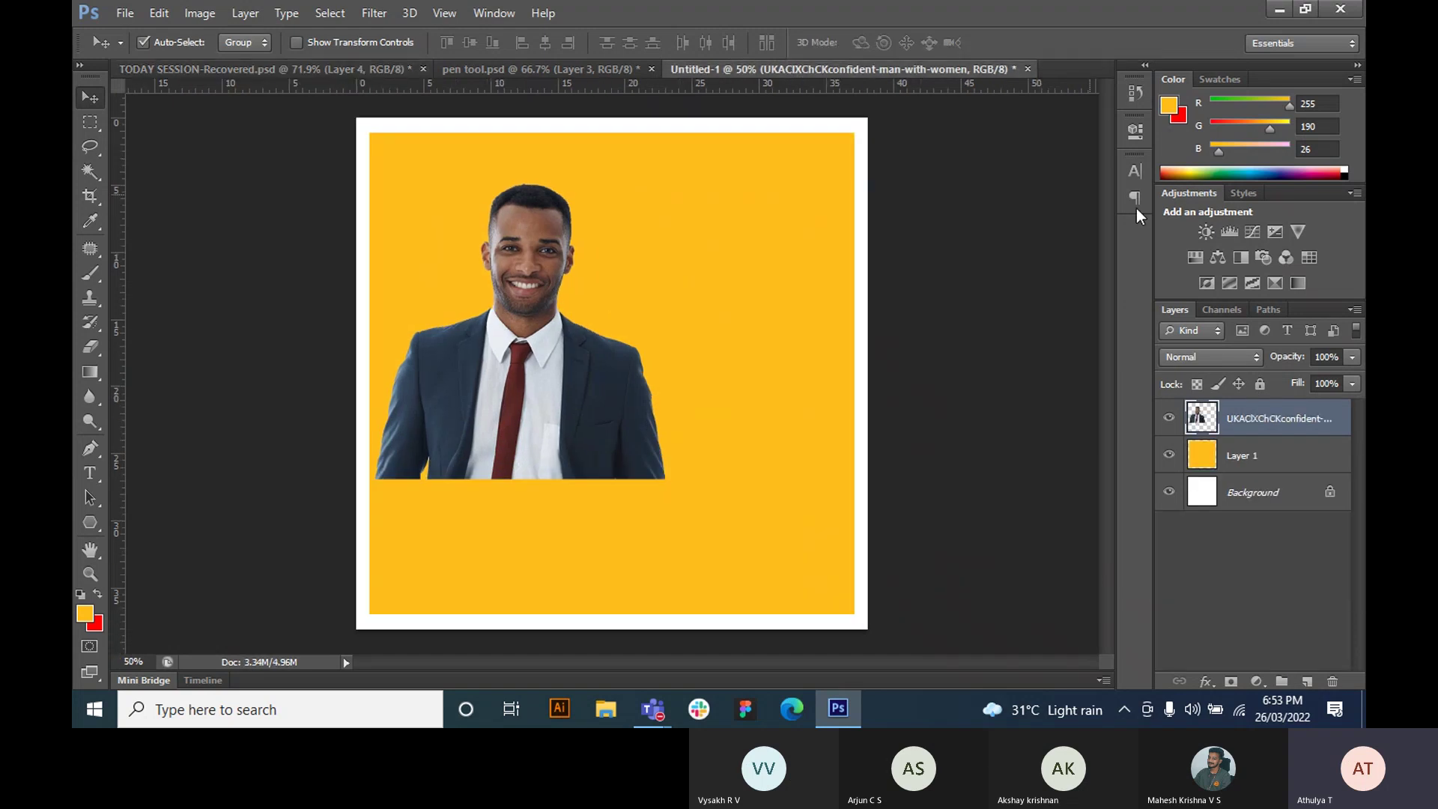
click(92, 447)
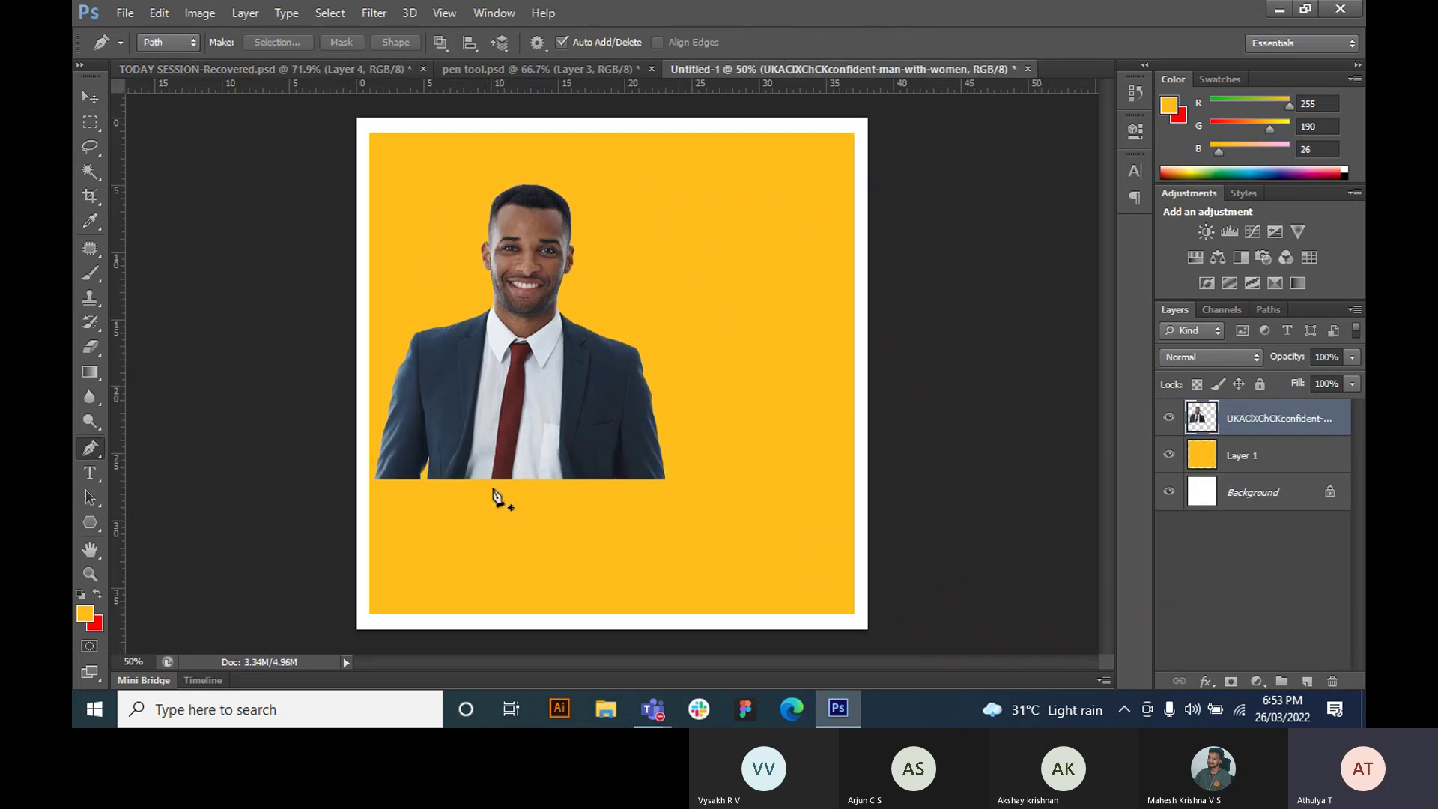
click(368, 468)
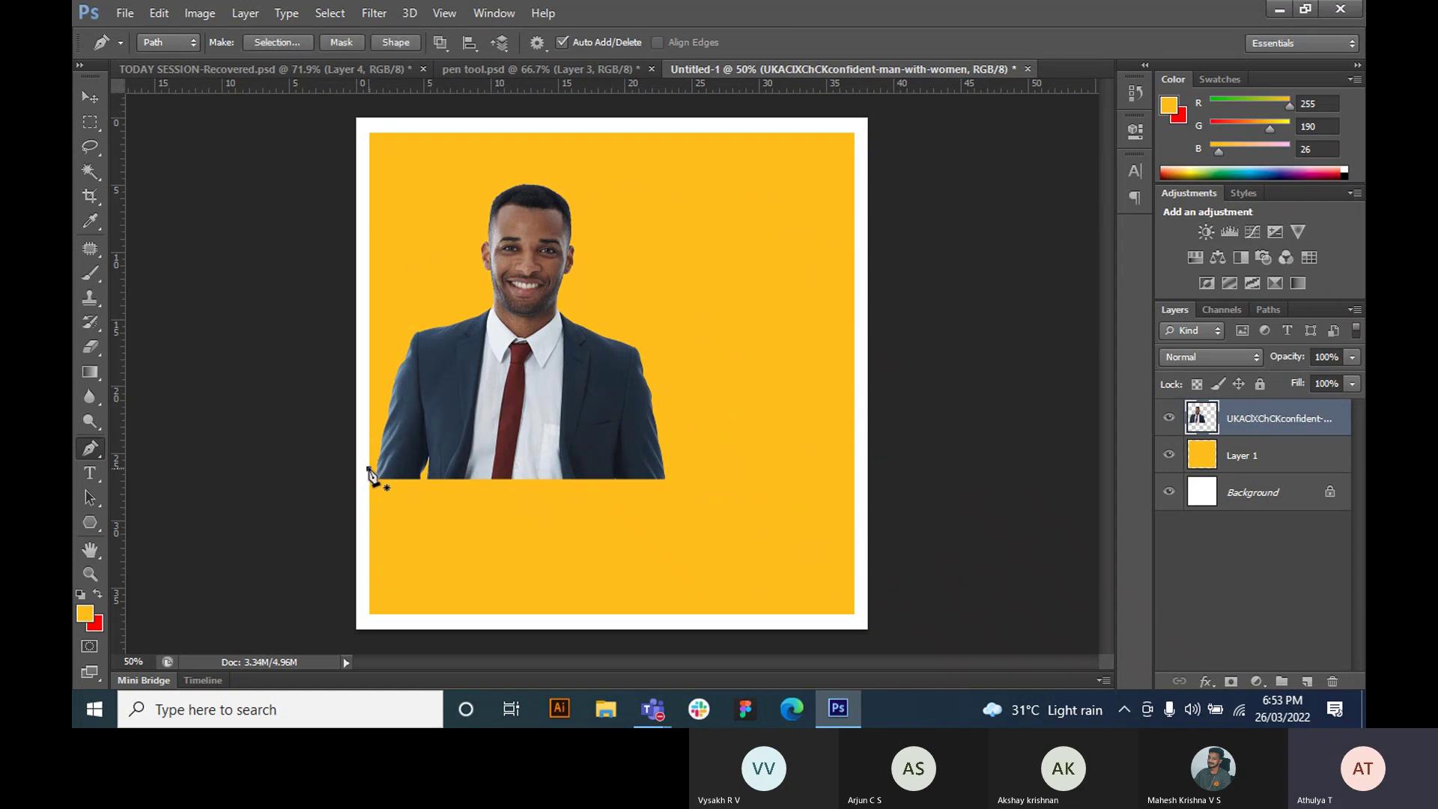
click(369, 613)
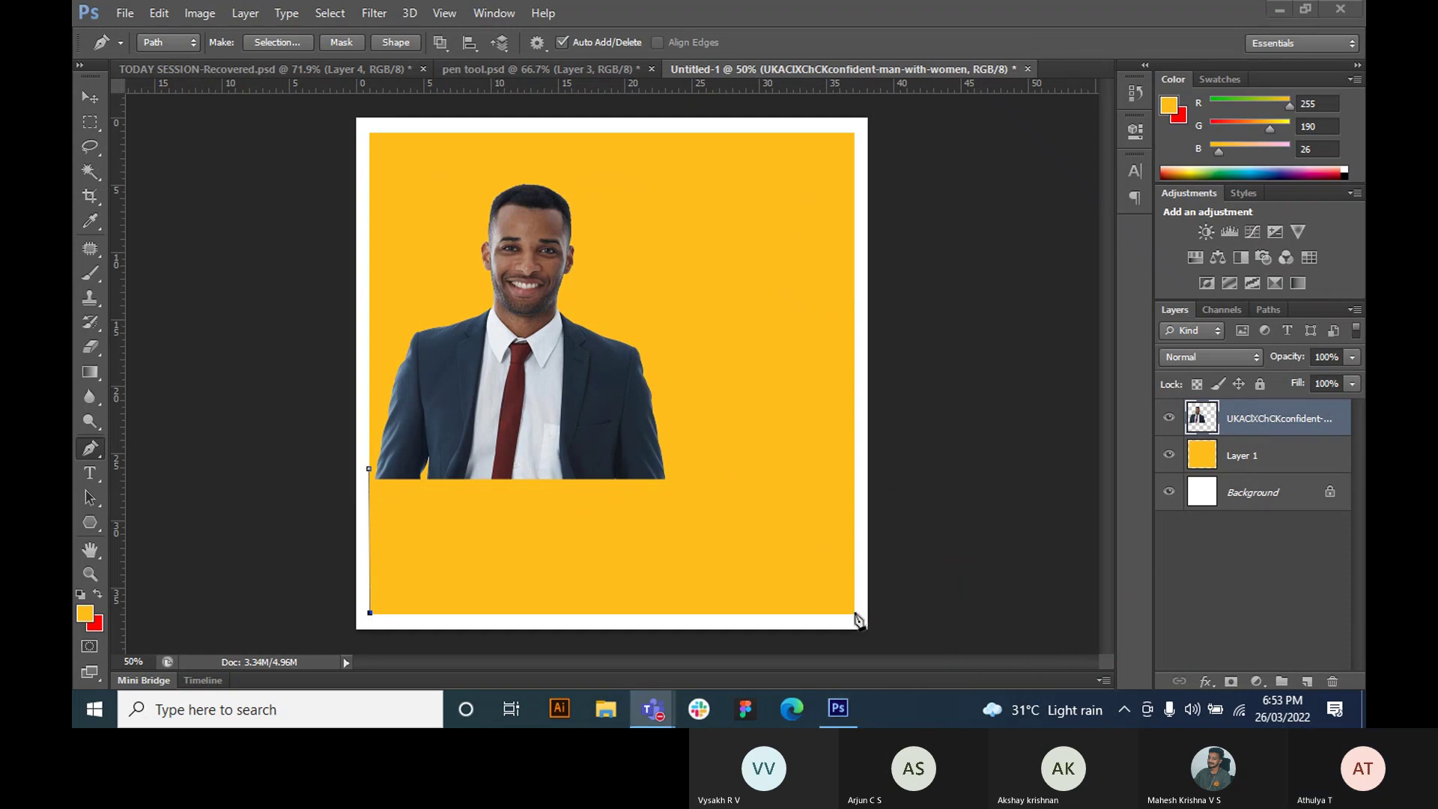
click(853, 441)
key(ctrl+z)
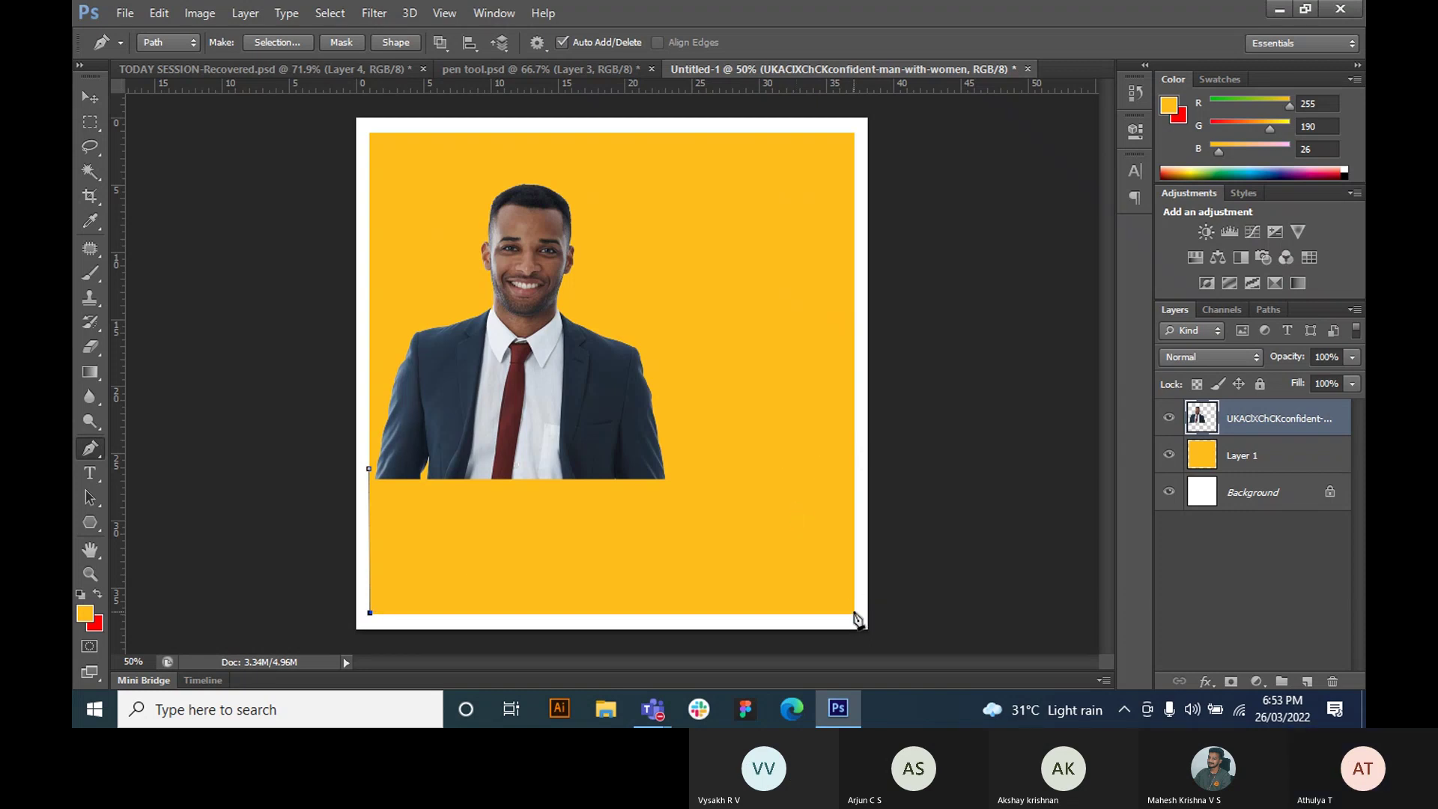
click(853, 613)
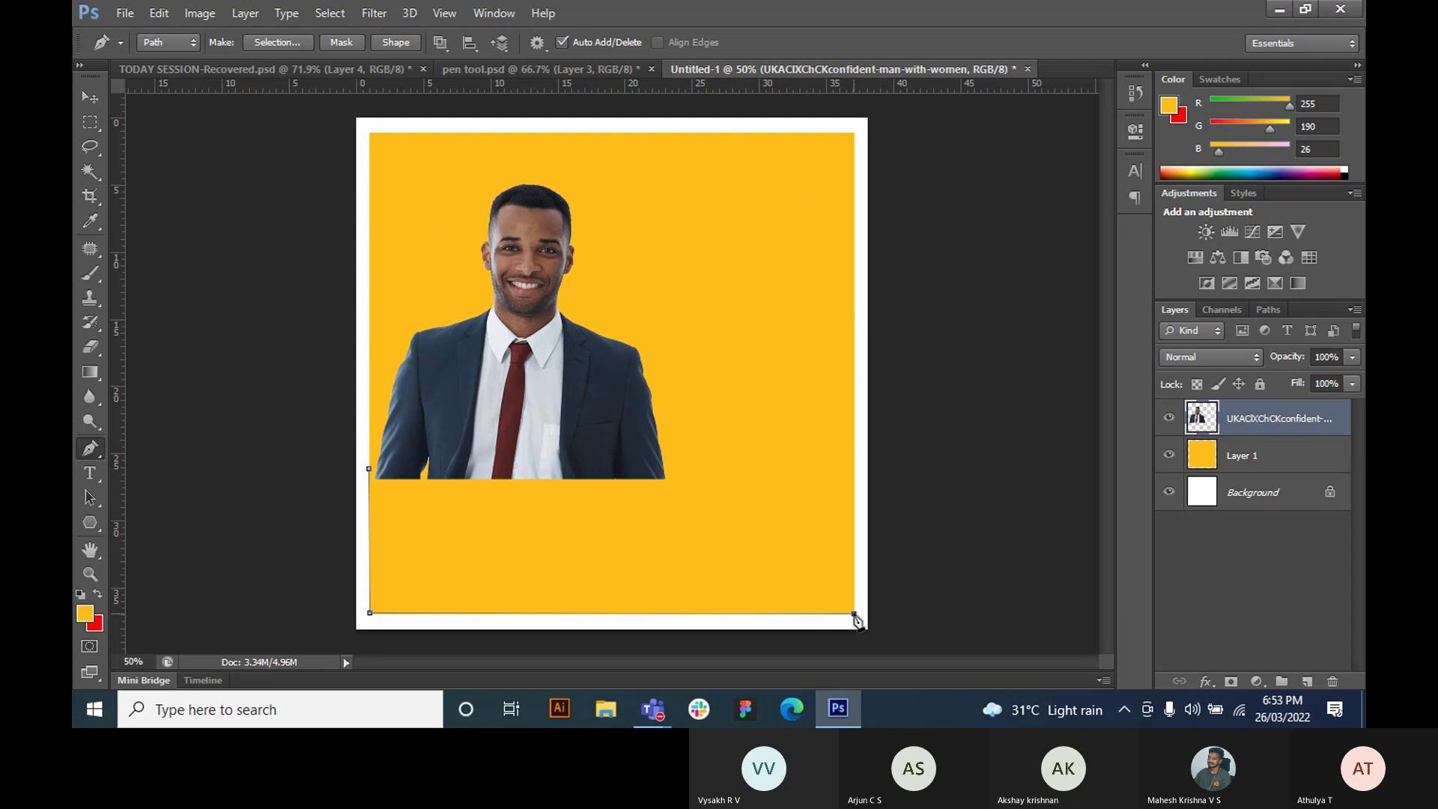
click(853, 434)
click(370, 468)
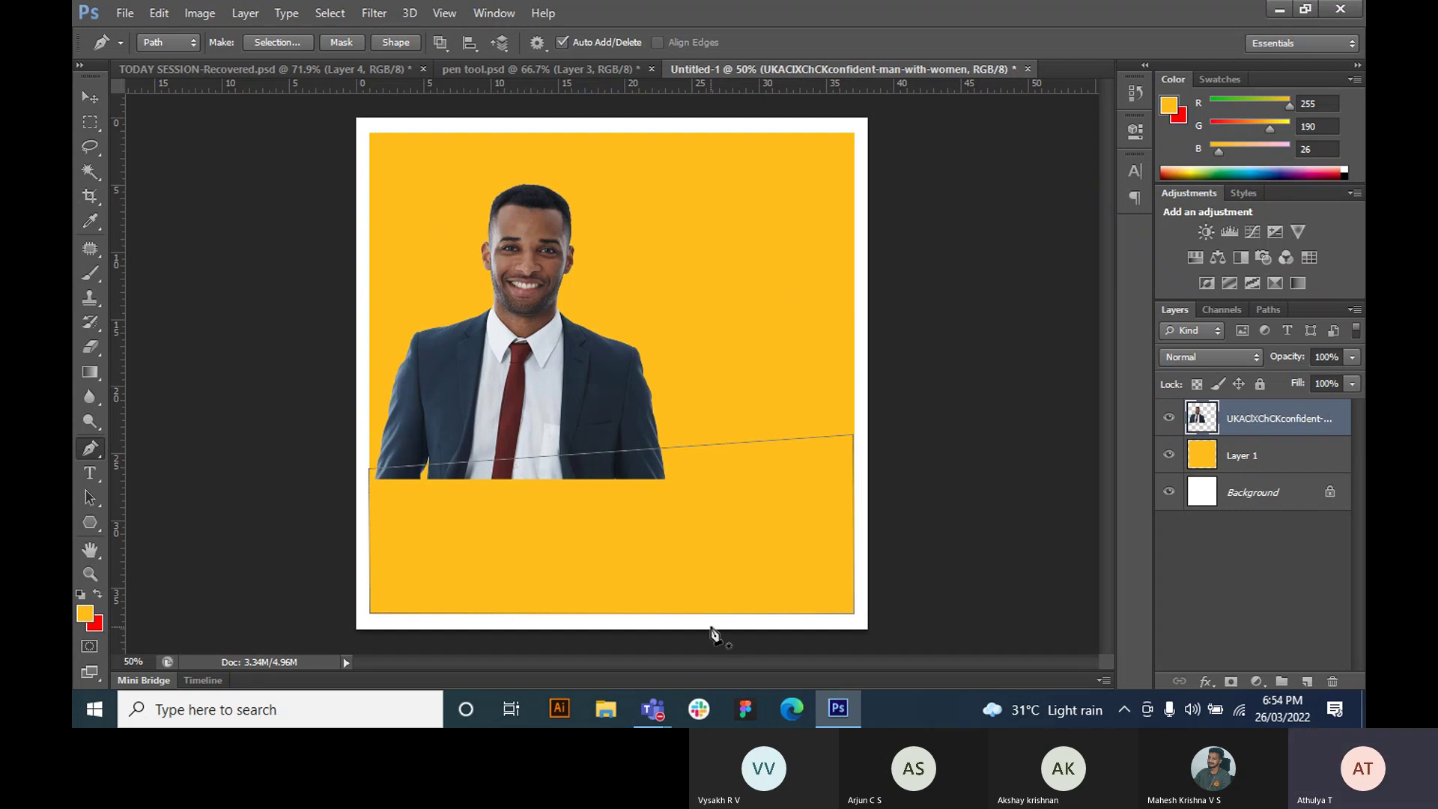
key(ctrl+Return)
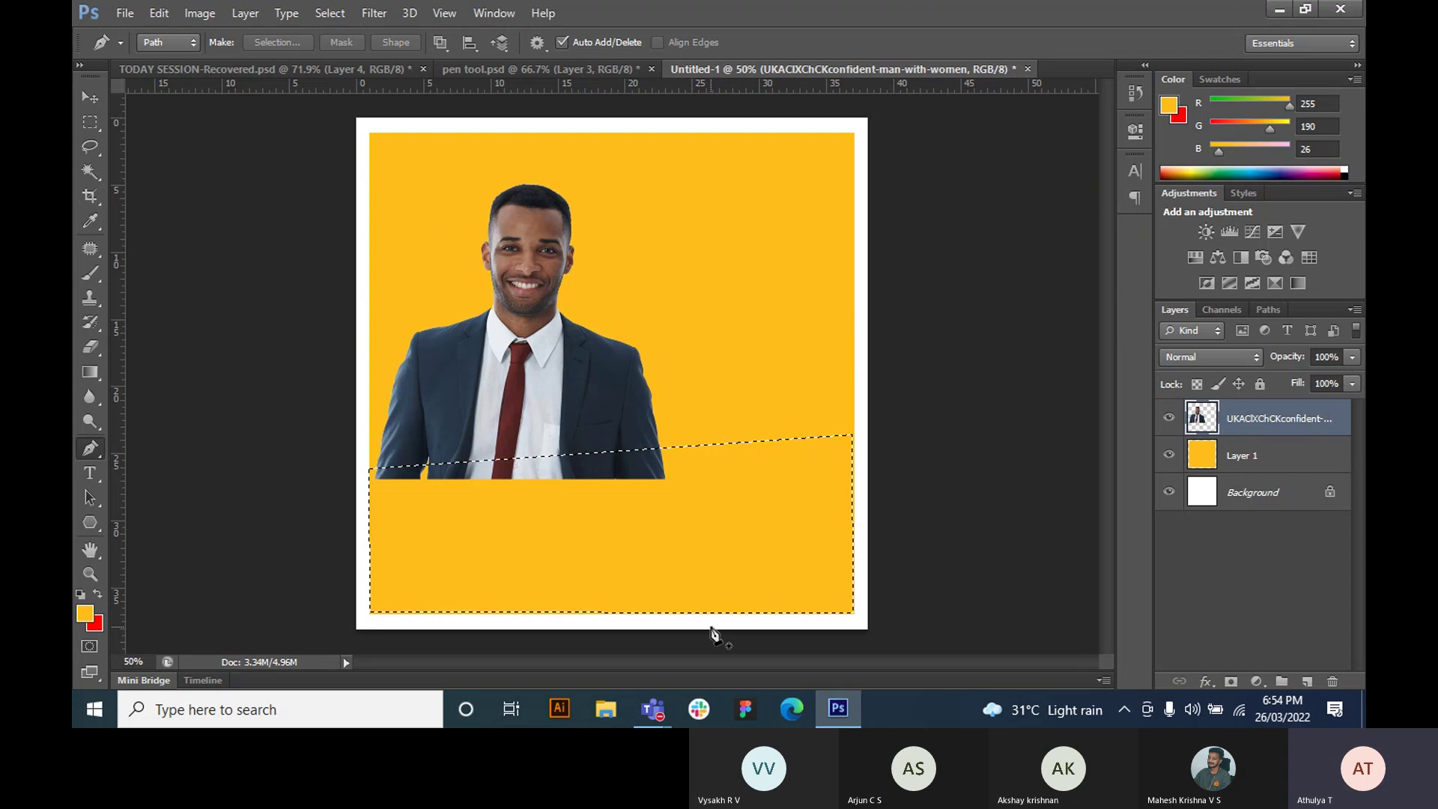
- Fill the band selection with blue 2a548f on a new layer, Layer 2, and clear the selection
key(ctrl+shift+n)
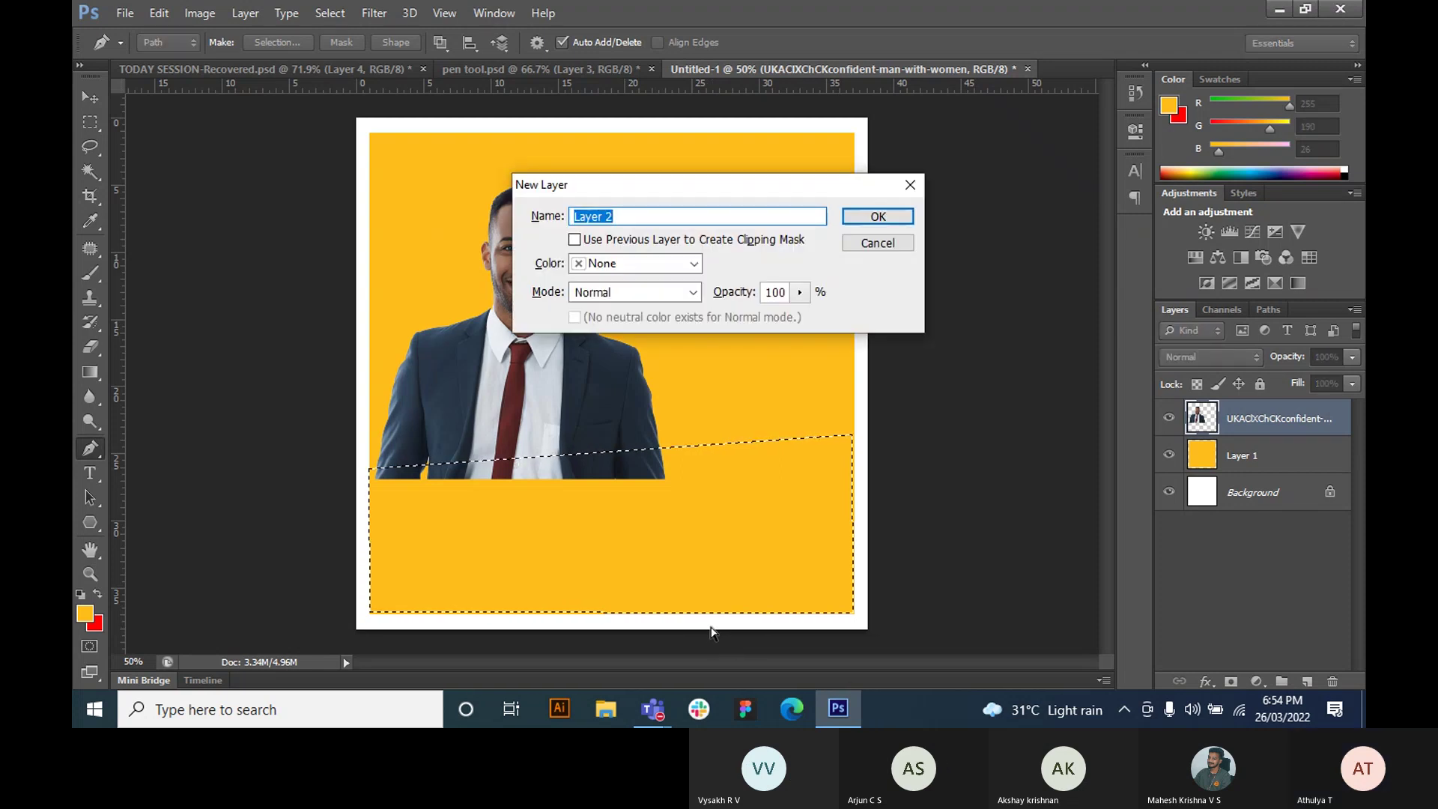
key(Return)
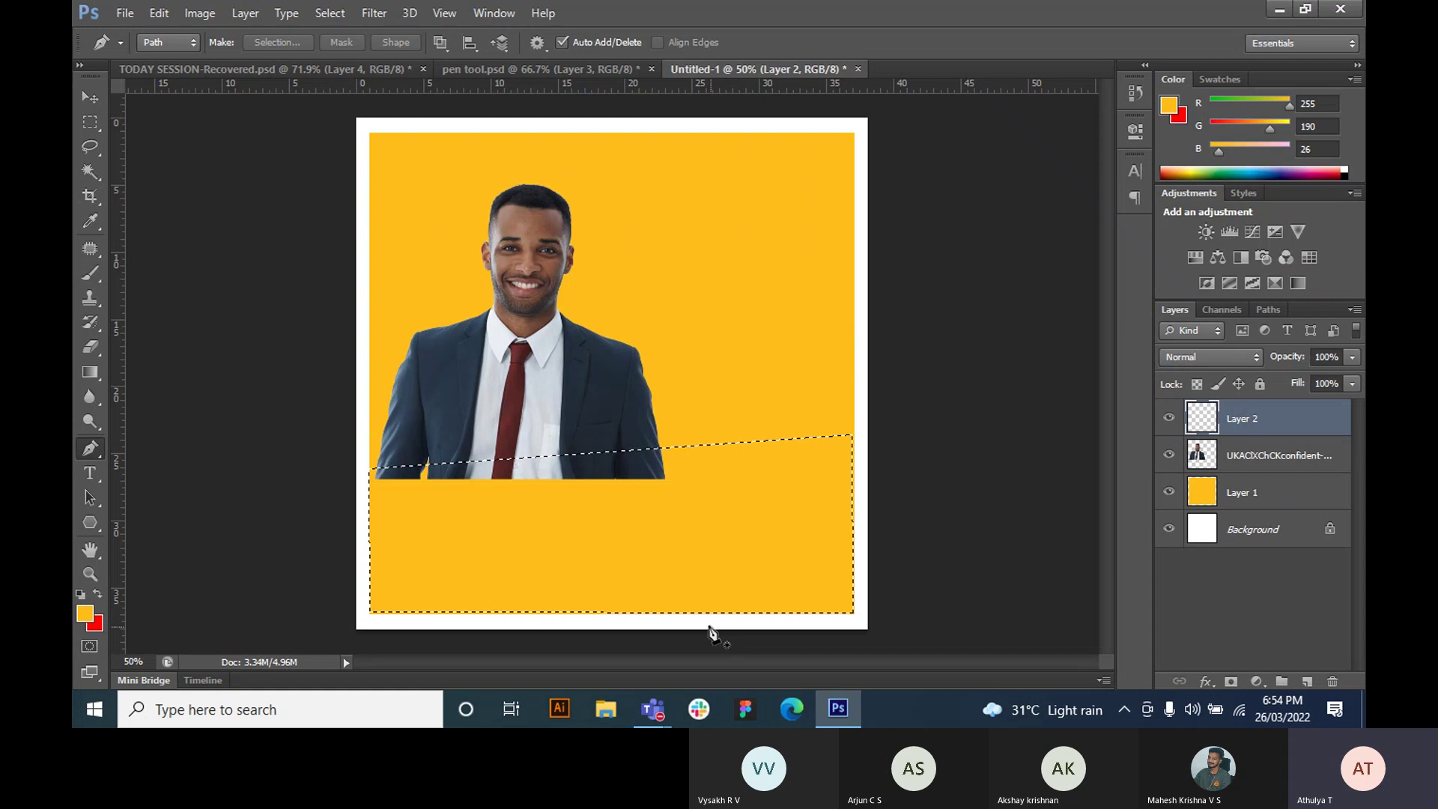
click(85, 614)
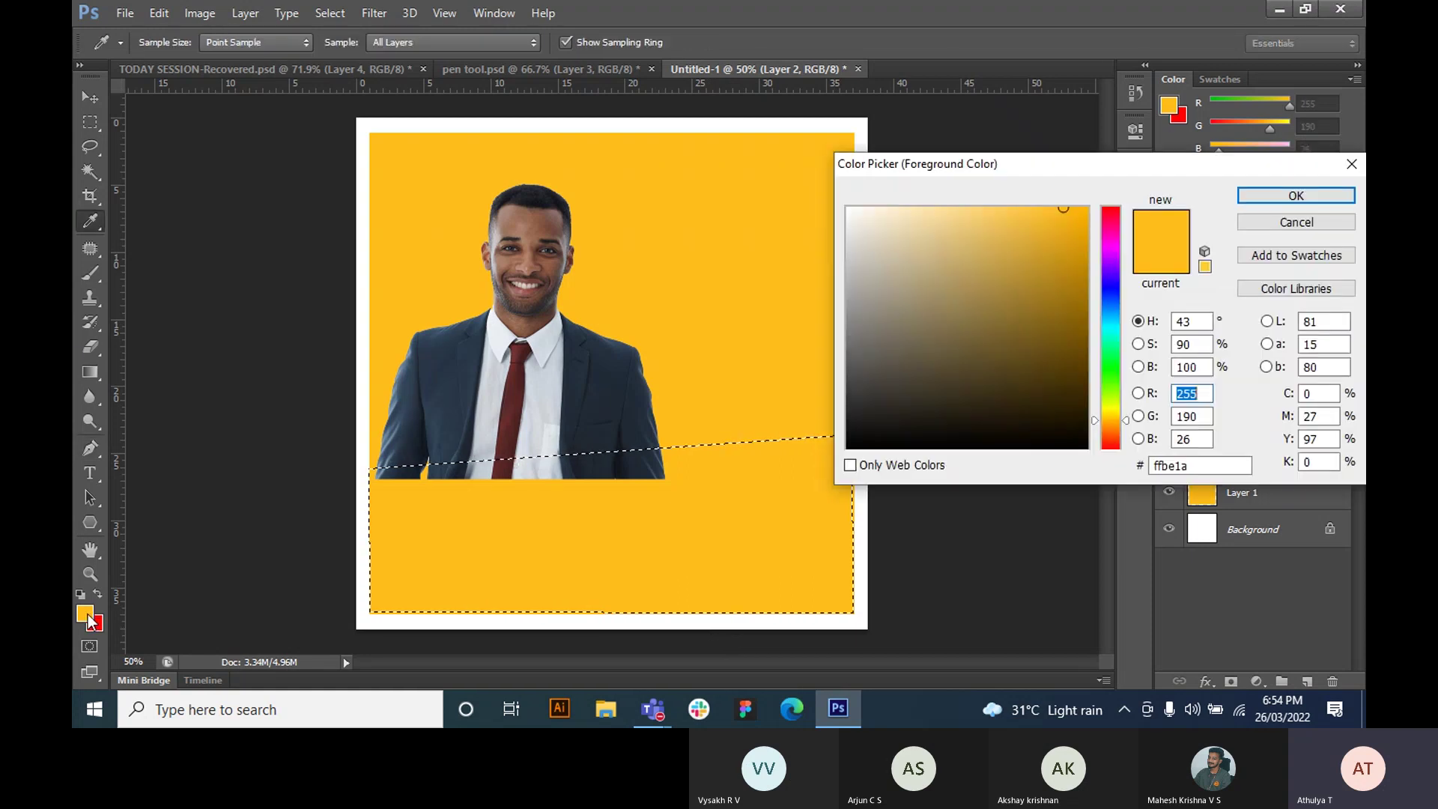
mouse_move(1115, 323)
mouse_down()
mouse_move(1112, 290)
mouse_move(1114, 305)
mouse_up()
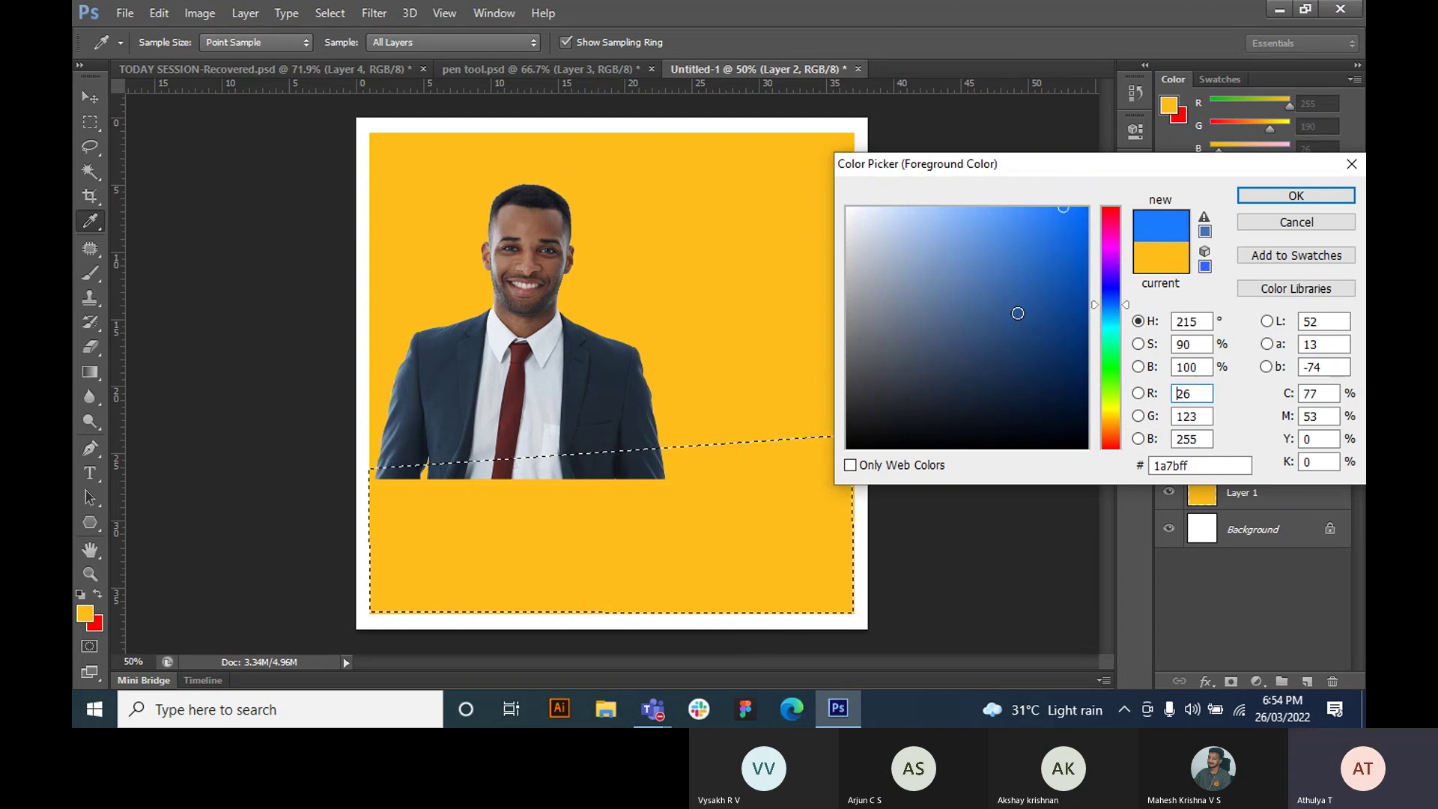
click(1018, 313)
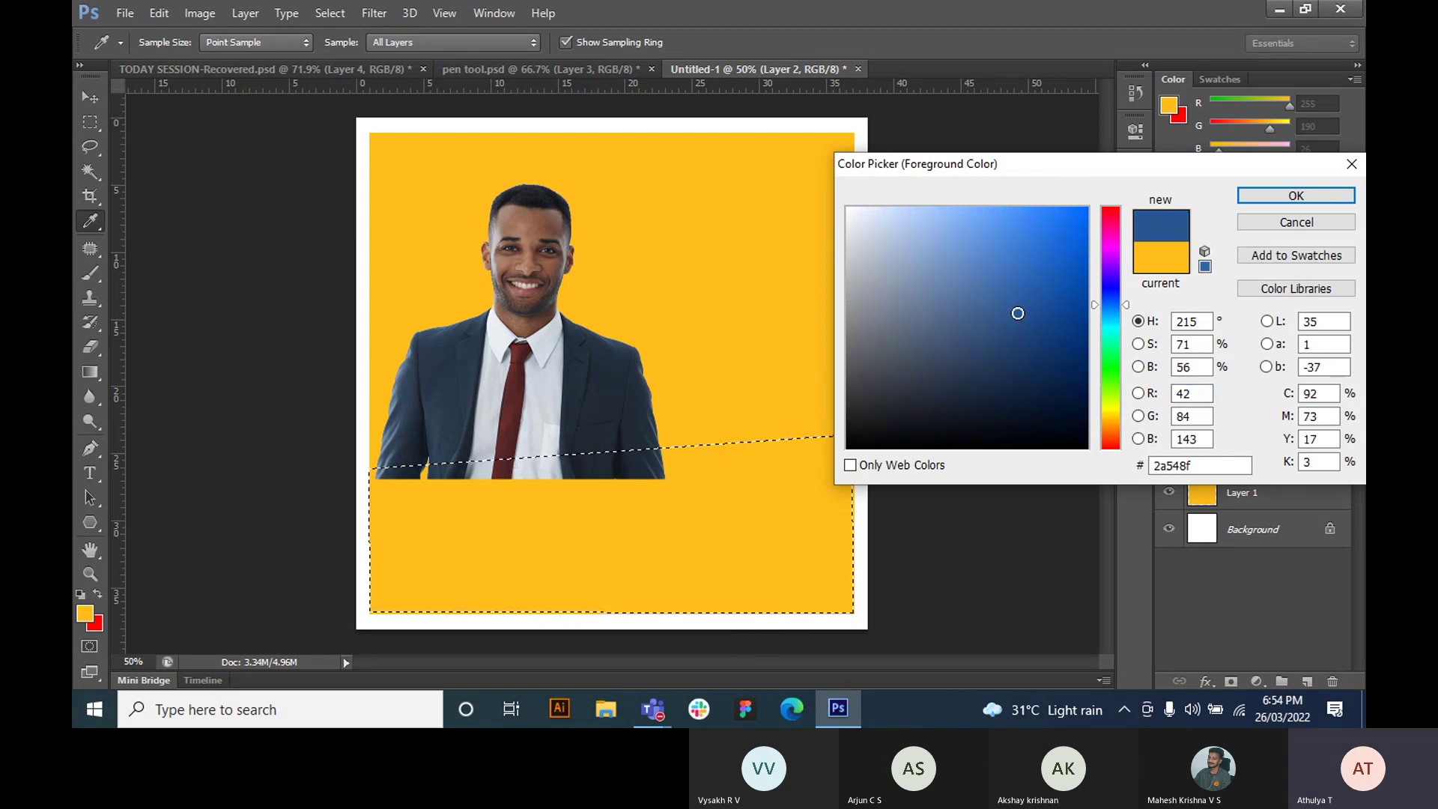
click(1295, 196)
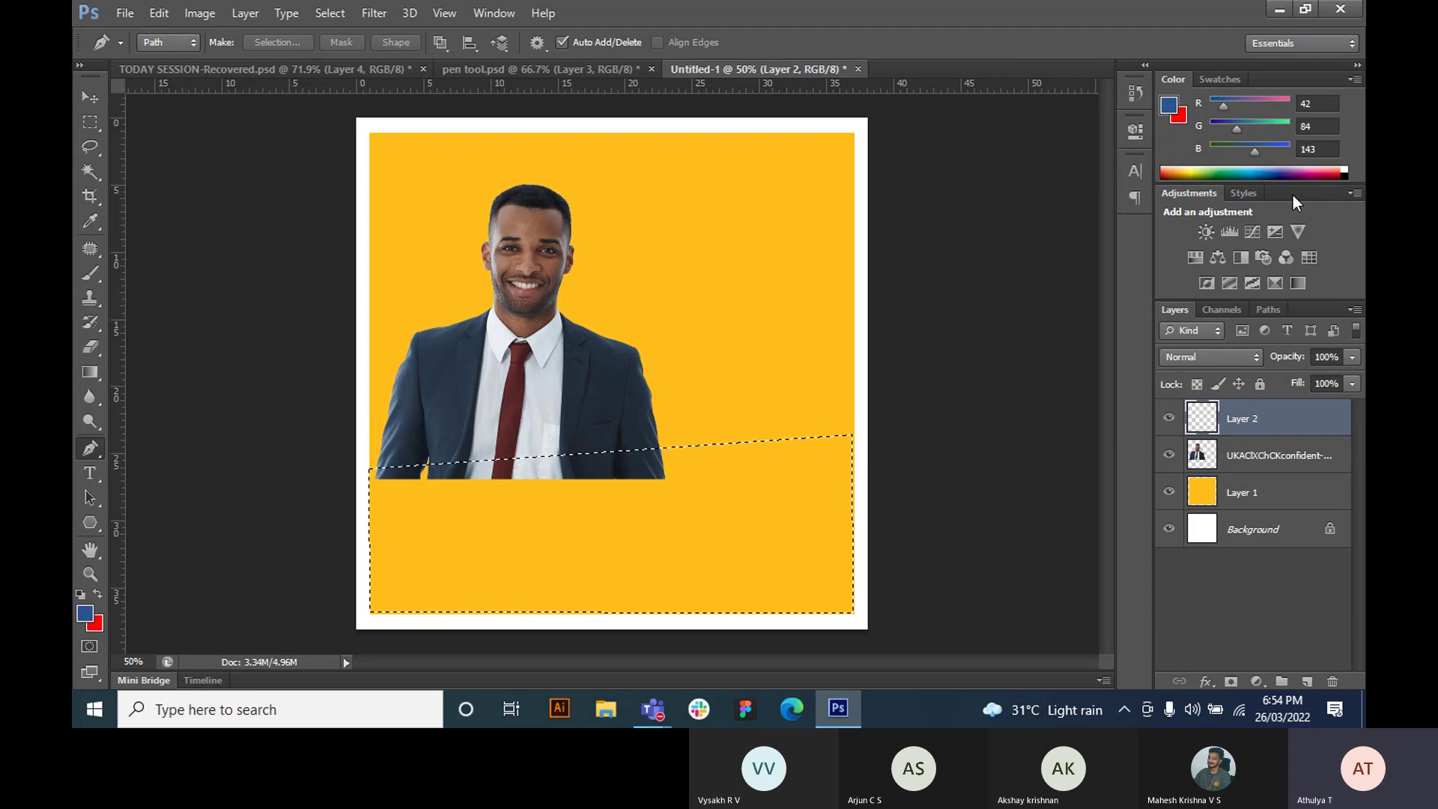
key(alt+BackSpace)
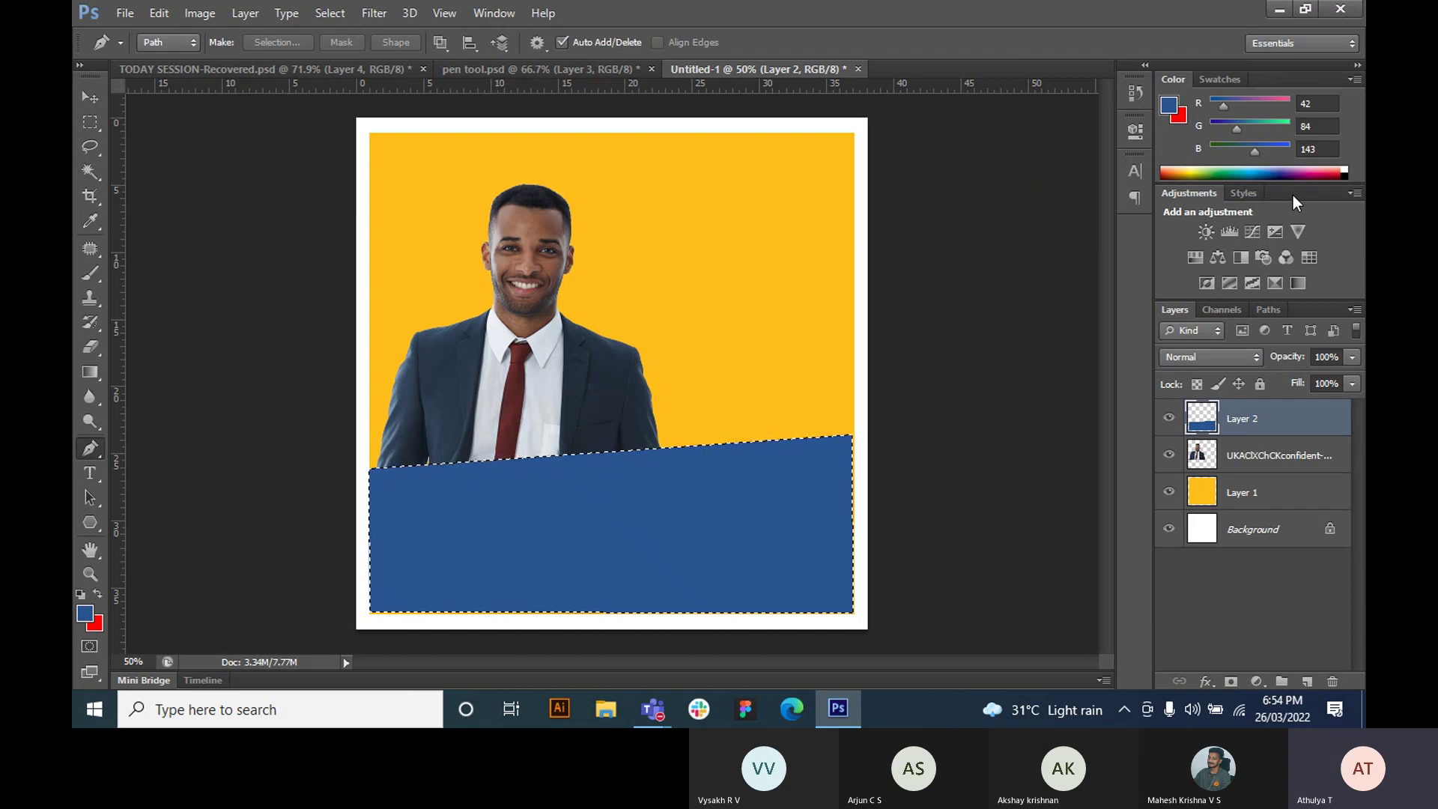
key(ctrl+d)
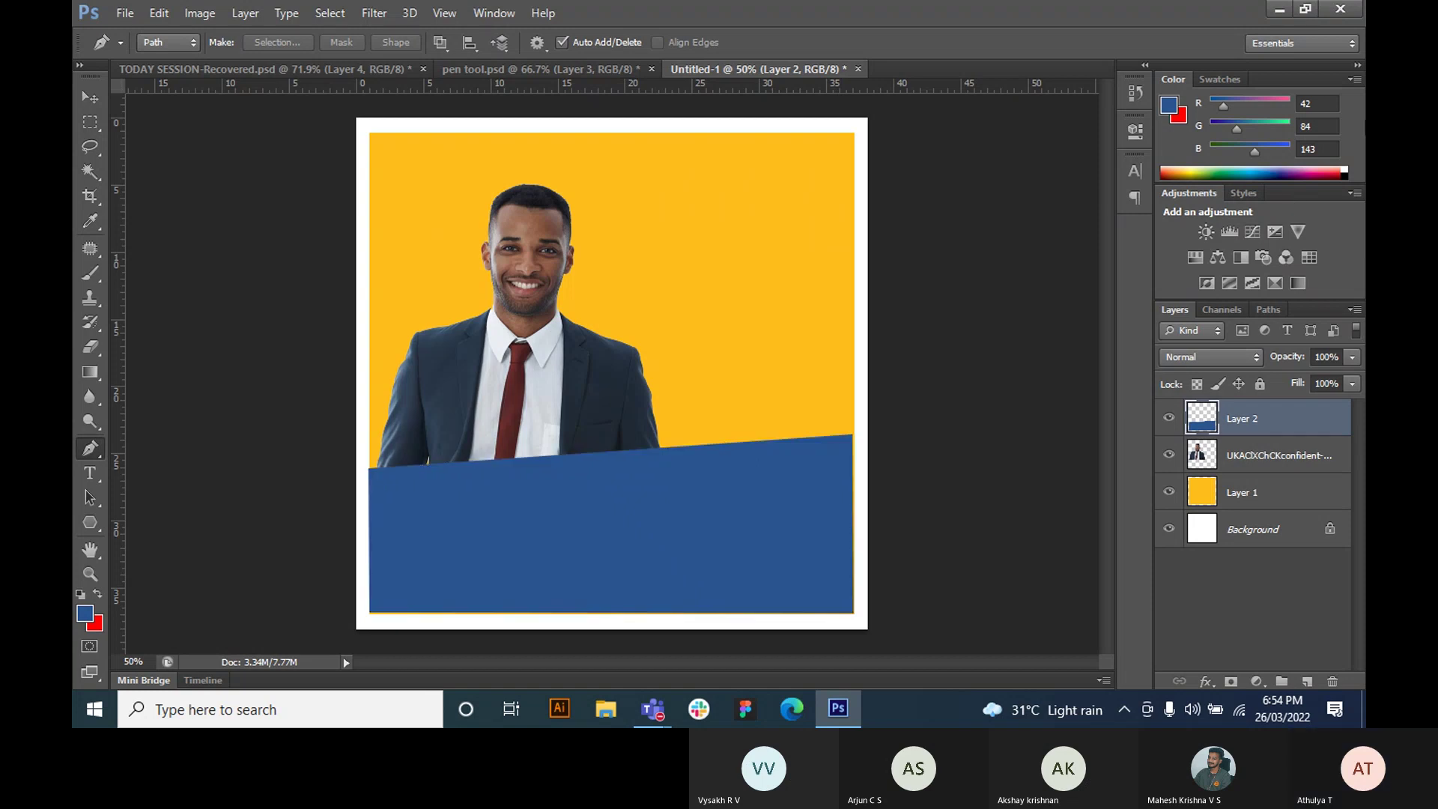
- Nudge the blue band right to the yellow square's edge and move the man's cut-out slightly up and left
click(96, 97)
key(shift+Right)
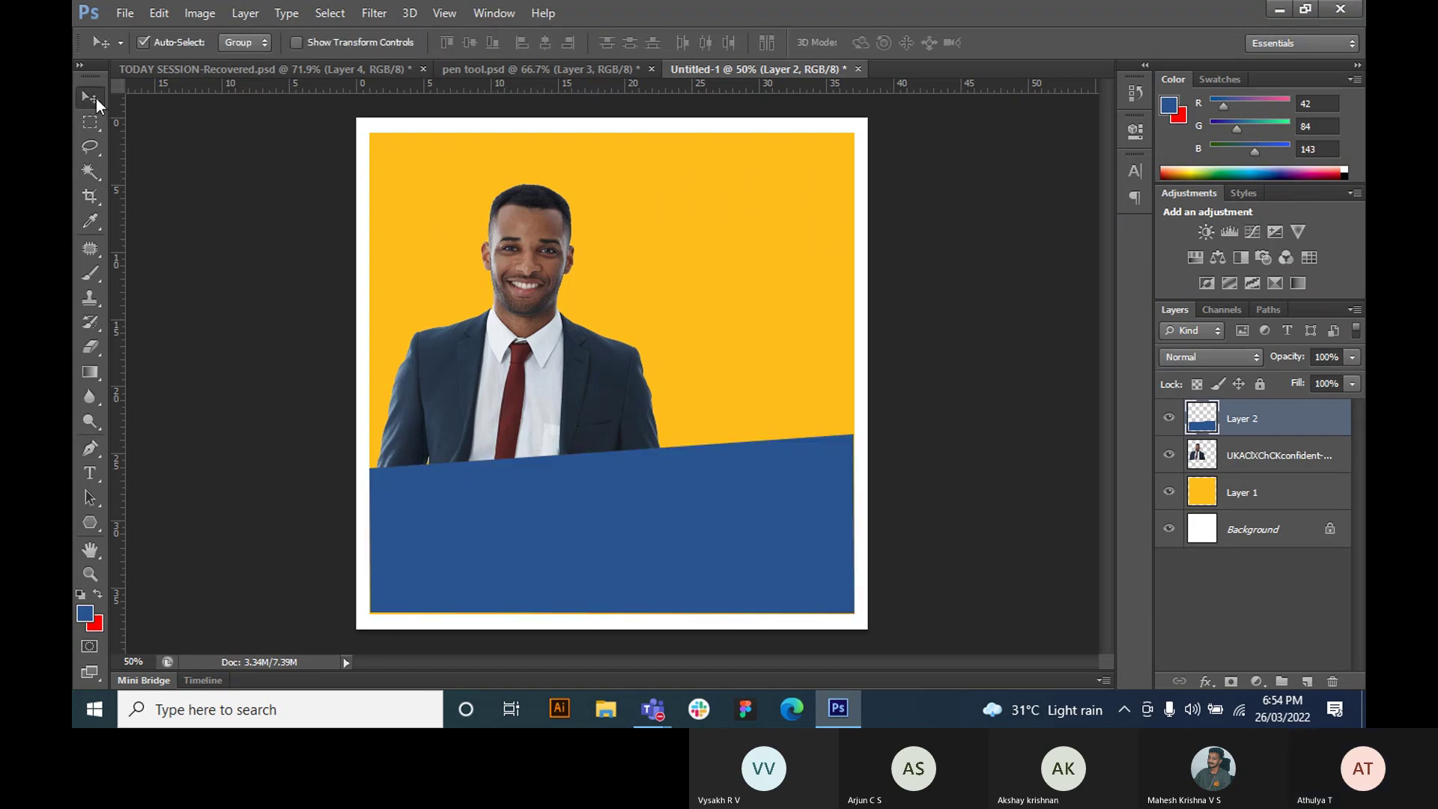
key(Right)
click(503, 401)
mouse_move(516, 381)
mouse_down()
mouse_move(537, 318)
mouse_move(533, 364)
mouse_move(522, 349)
mouse_move(510, 368)
mouse_up()
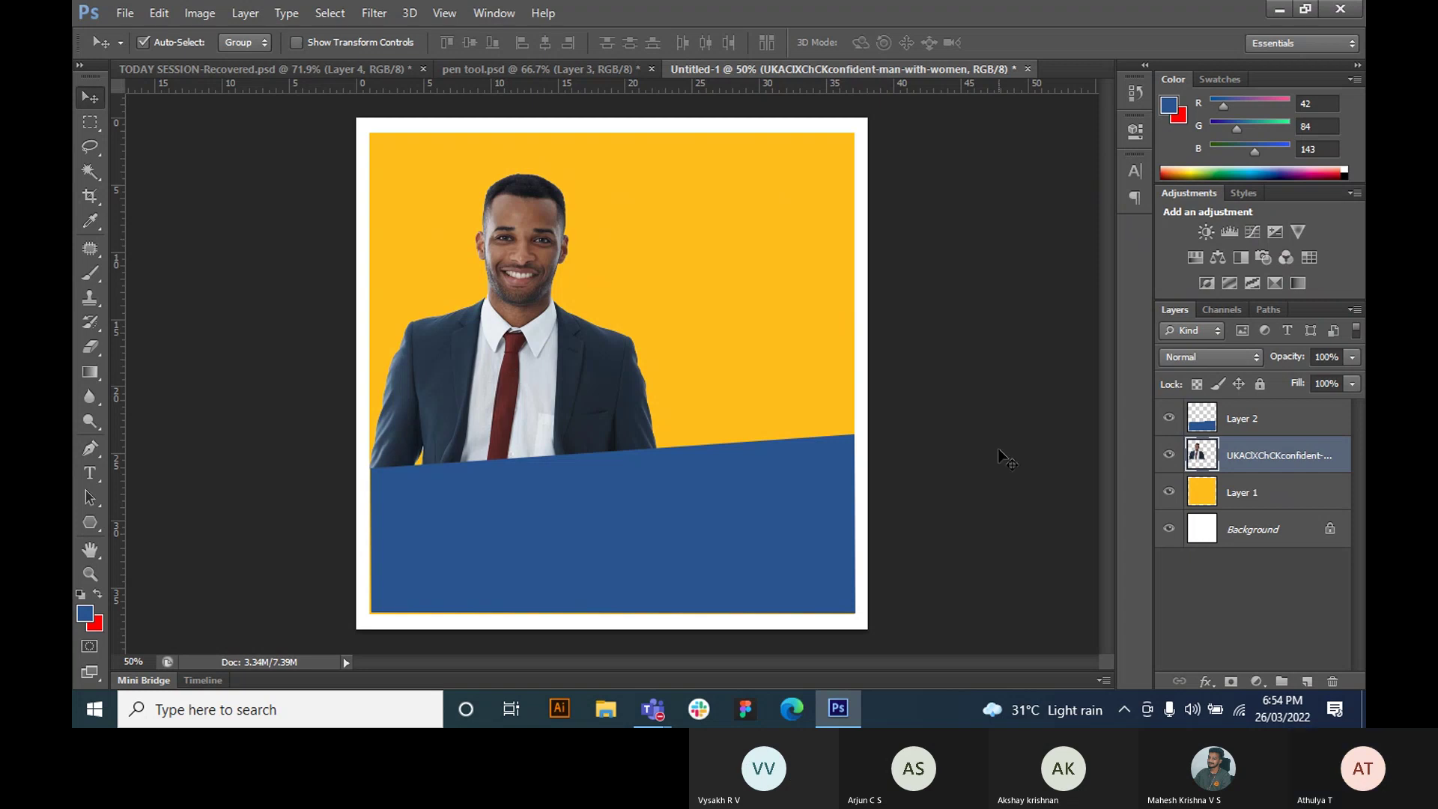
- Check the TODAY SESSION poster, add the text TODAY in blue Arial Regular to Untitled-1, and move it to the right of the man's head
click(174, 69)
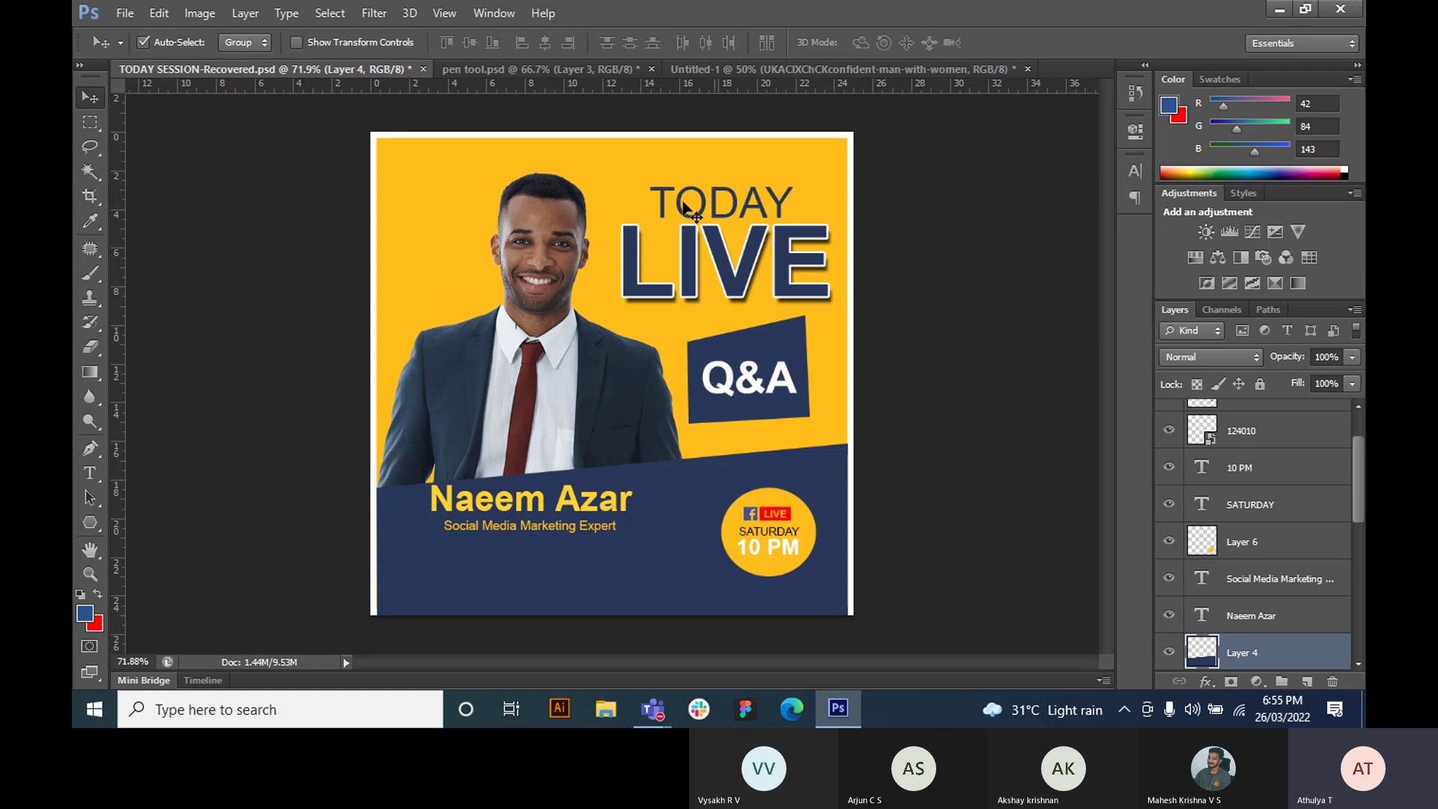
click(743, 75)
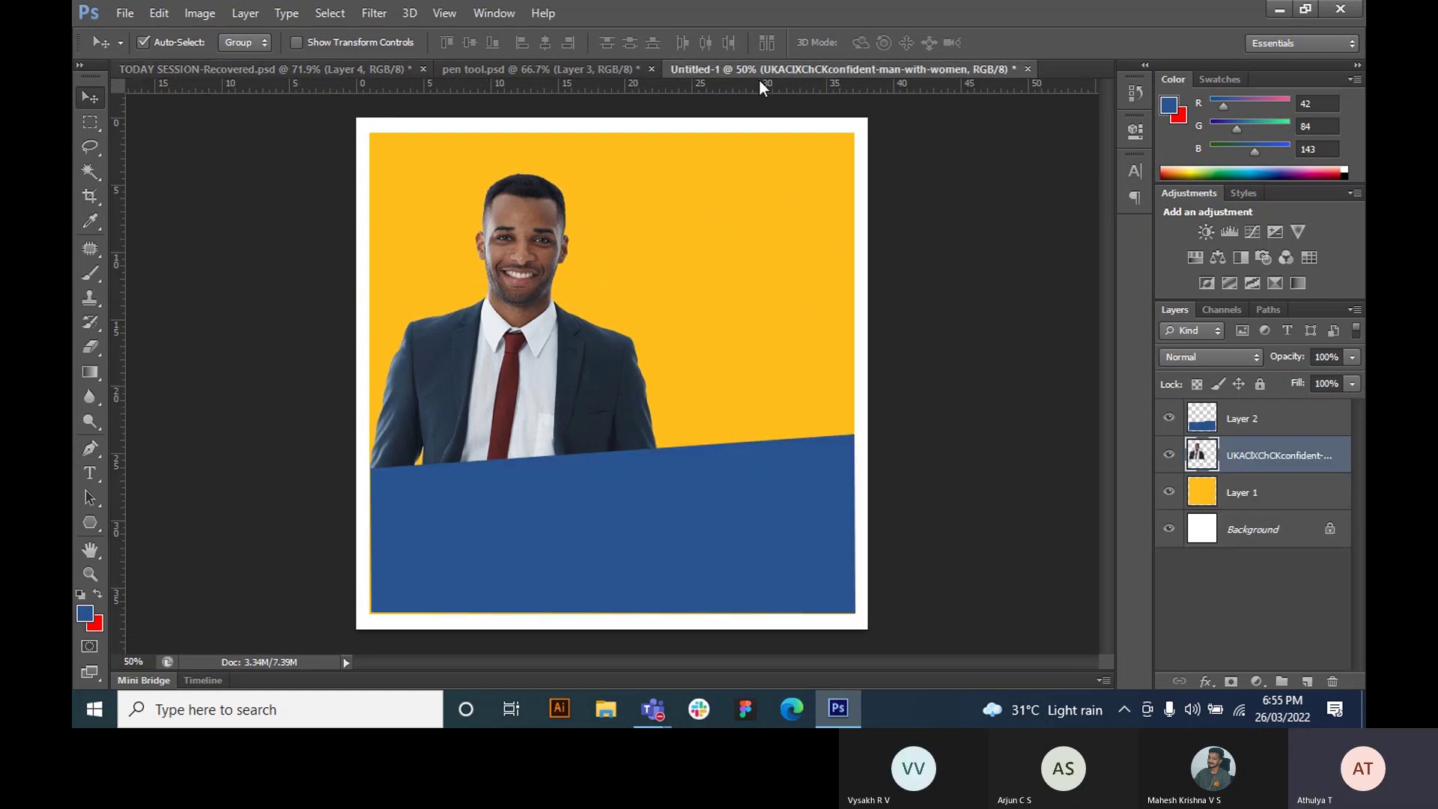
click(89, 472)
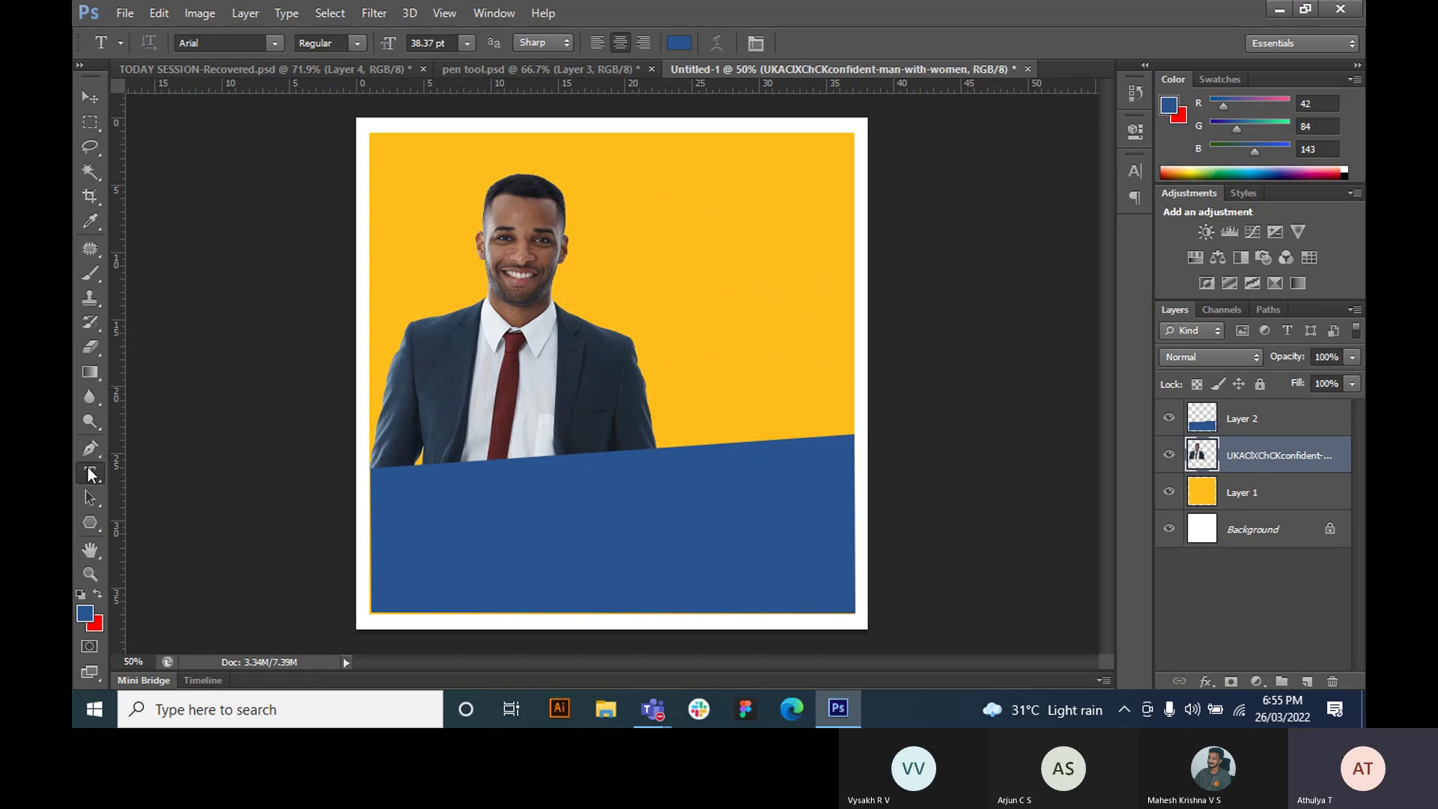
click(665, 186)
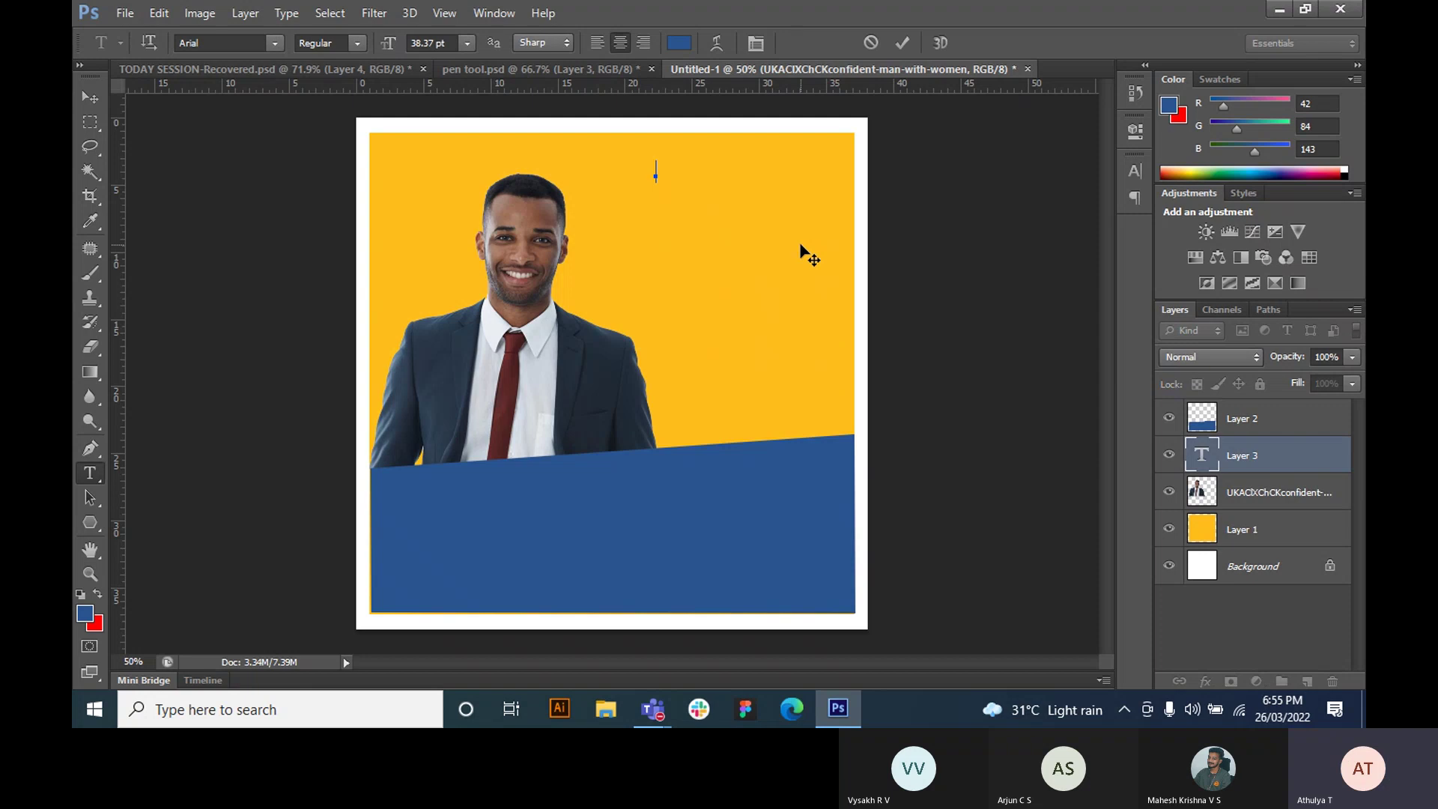
text(TODAY)
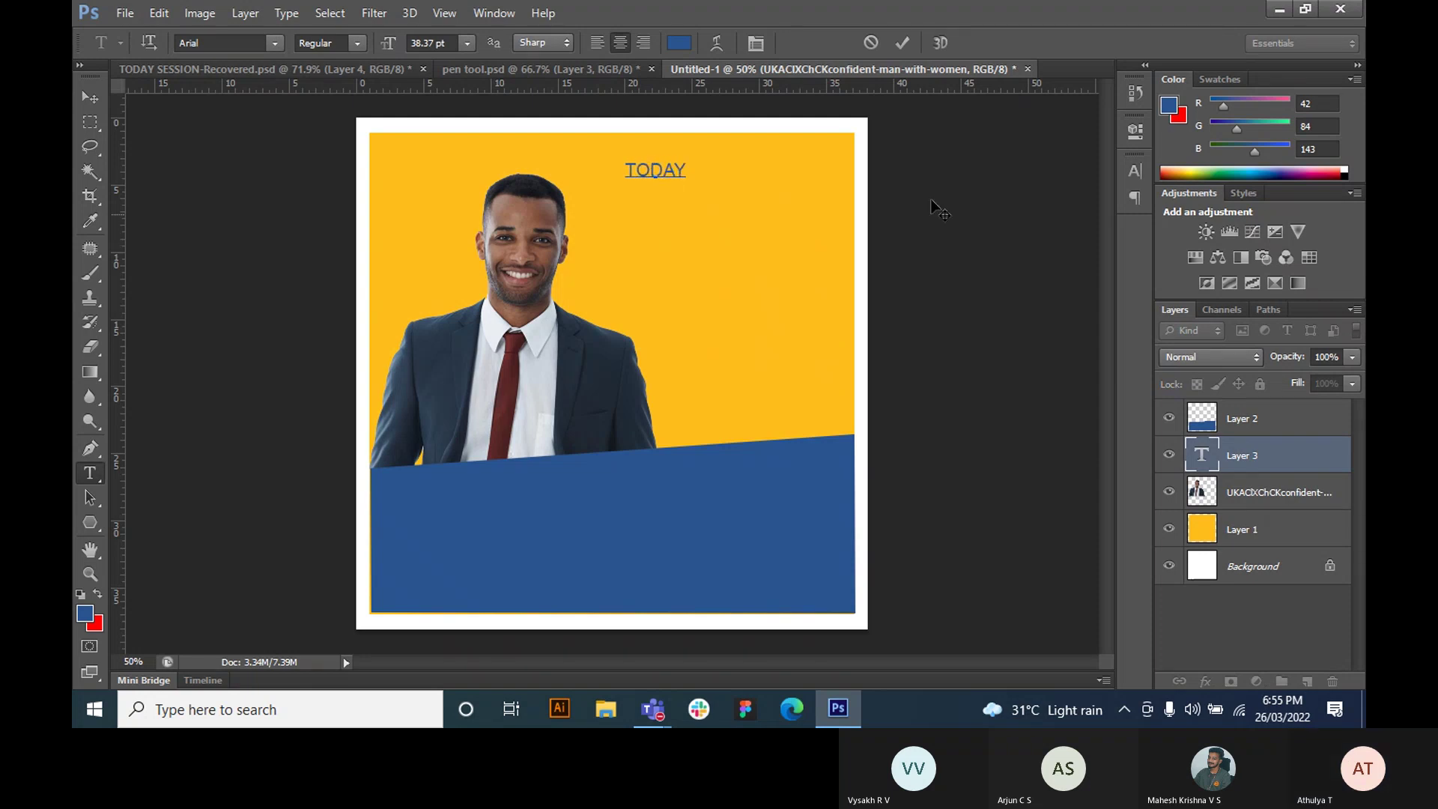
click(82, 99)
drag(672, 168, 739, 188)
- Increase the TODAY text's font size to 65.37 pt
click(89, 473)
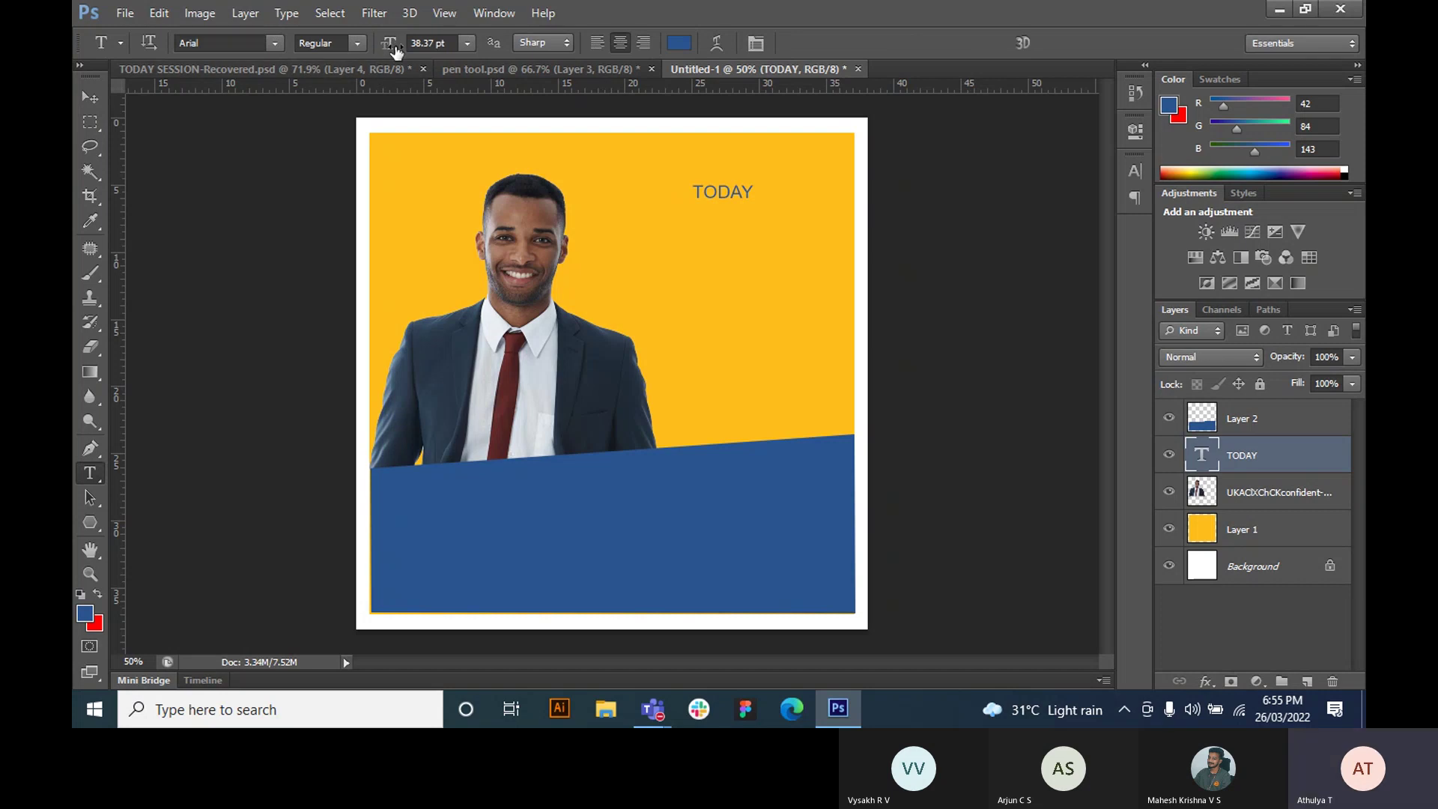
click(393, 48)
drag(395, 51, 402, 45)
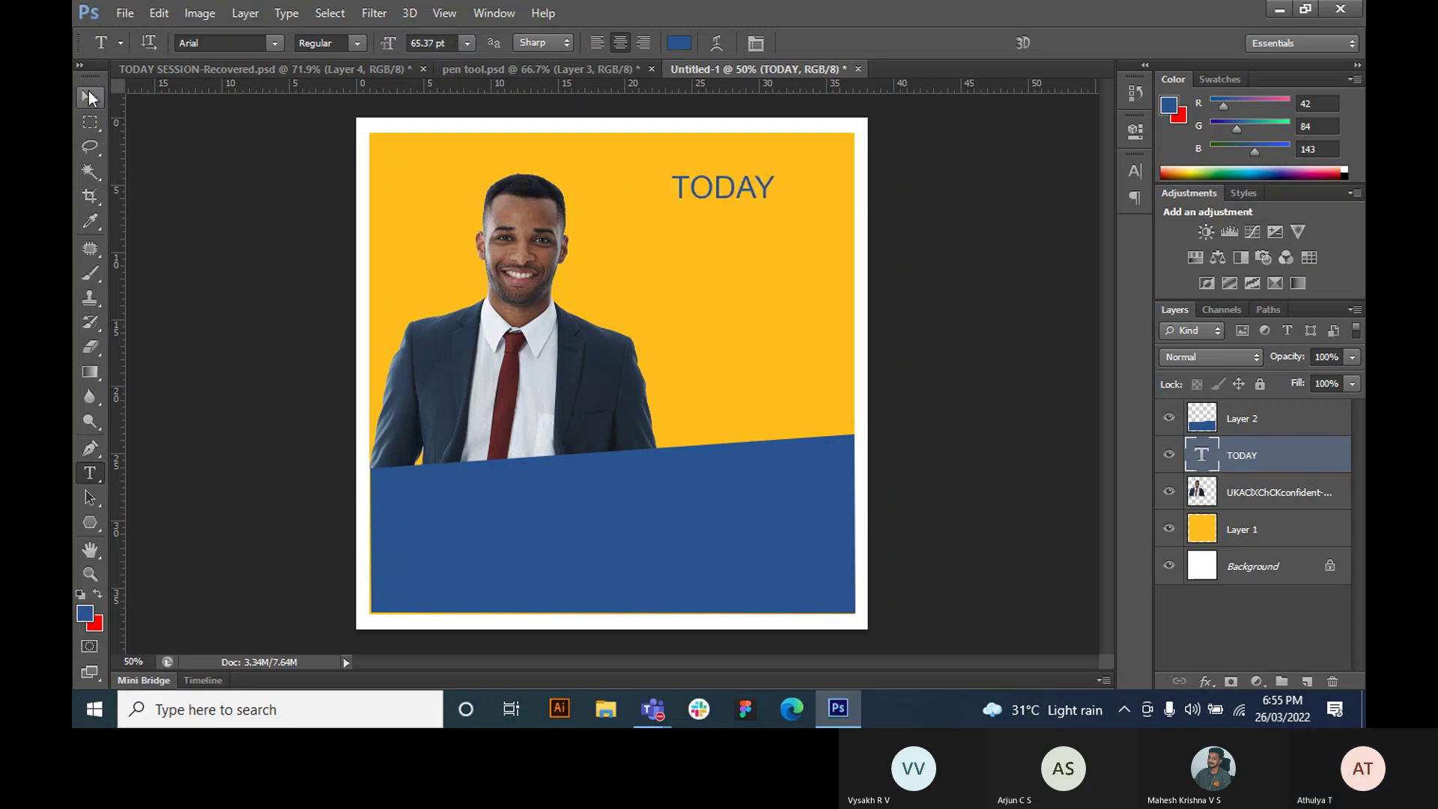
- Scale the TODAY text up about its centre to about 141% with Free Transform and apply the change
click(90, 95)
key(ctrl+t)
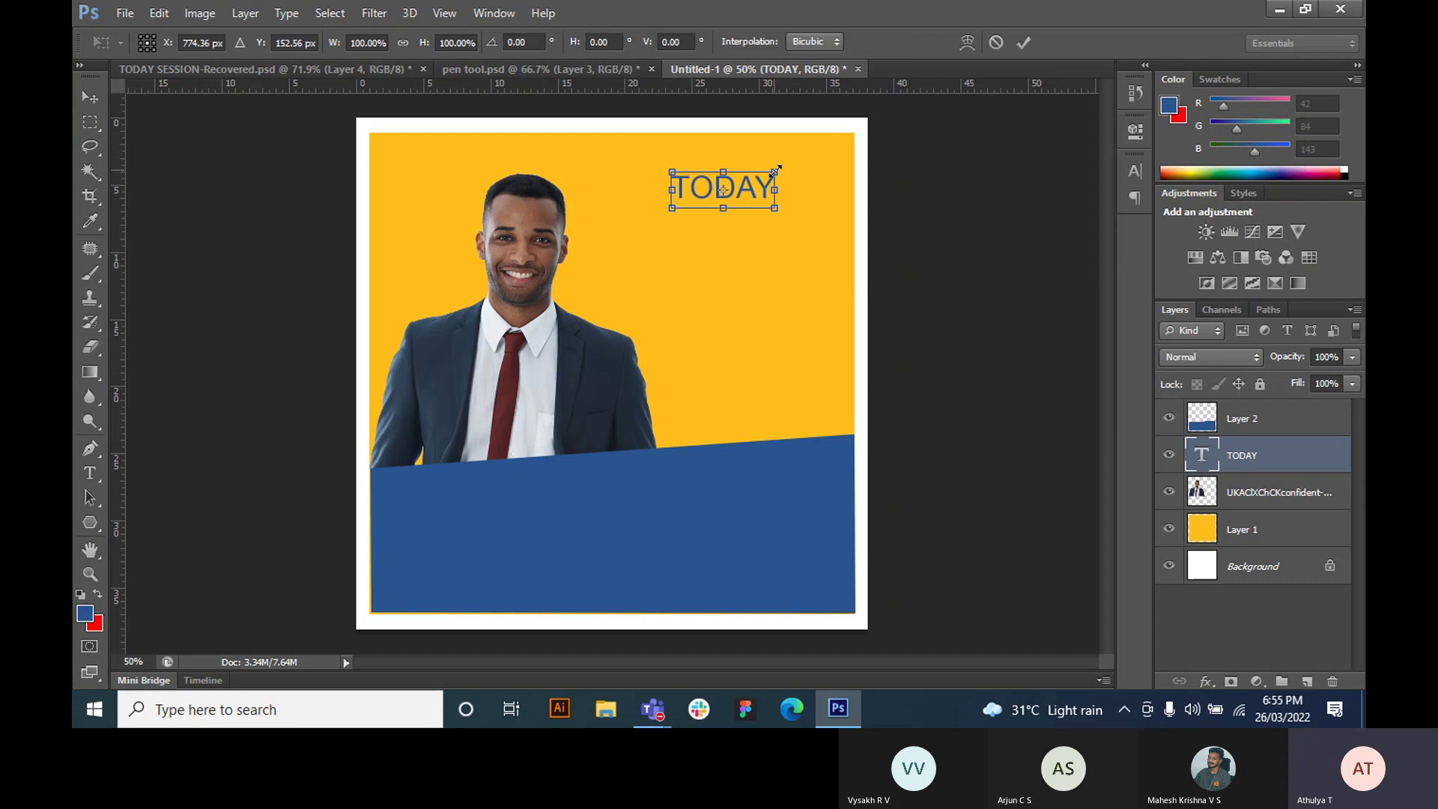
drag(777, 170, 826, 154)
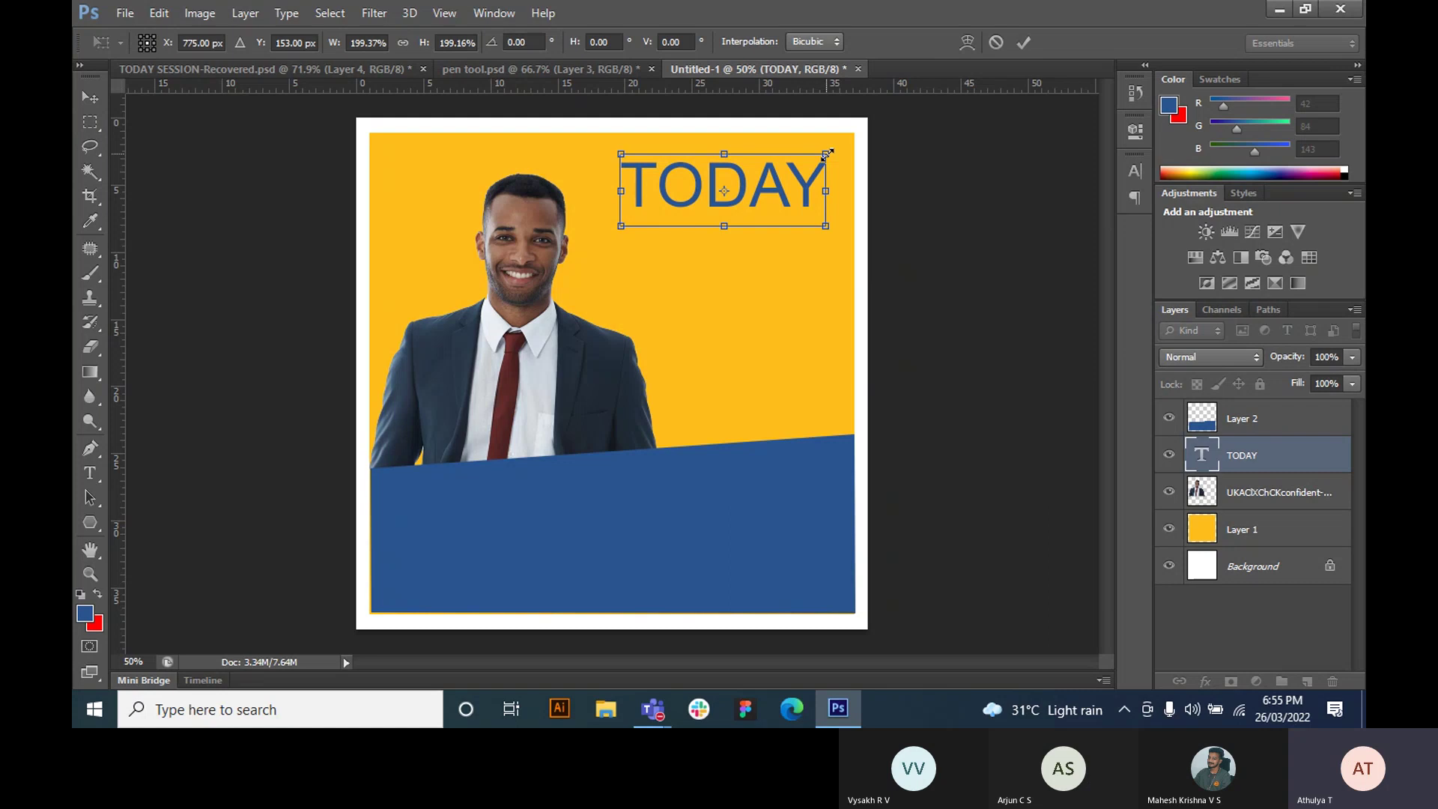
drag(826, 153, 795, 165)
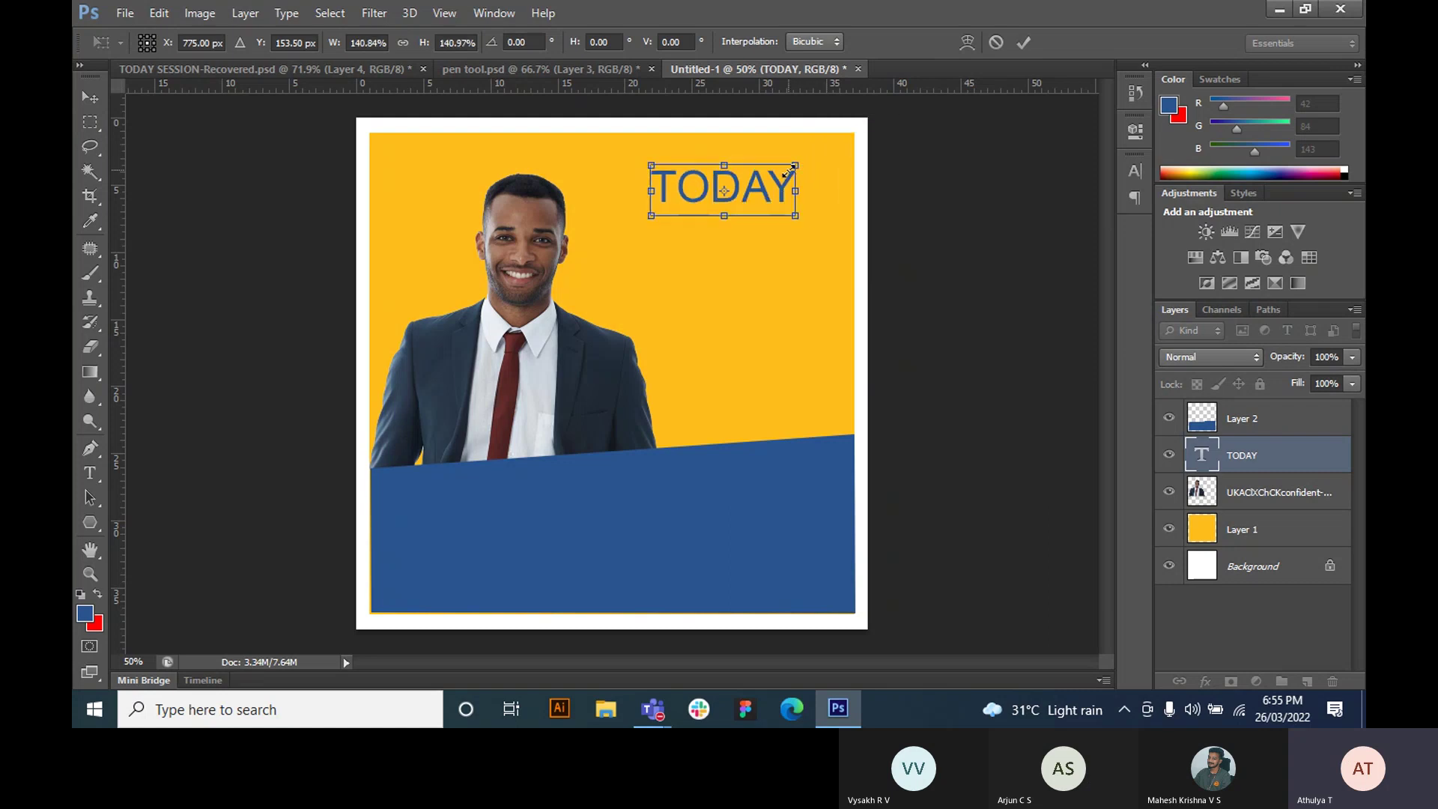
click(90, 472)
click(681, 279)
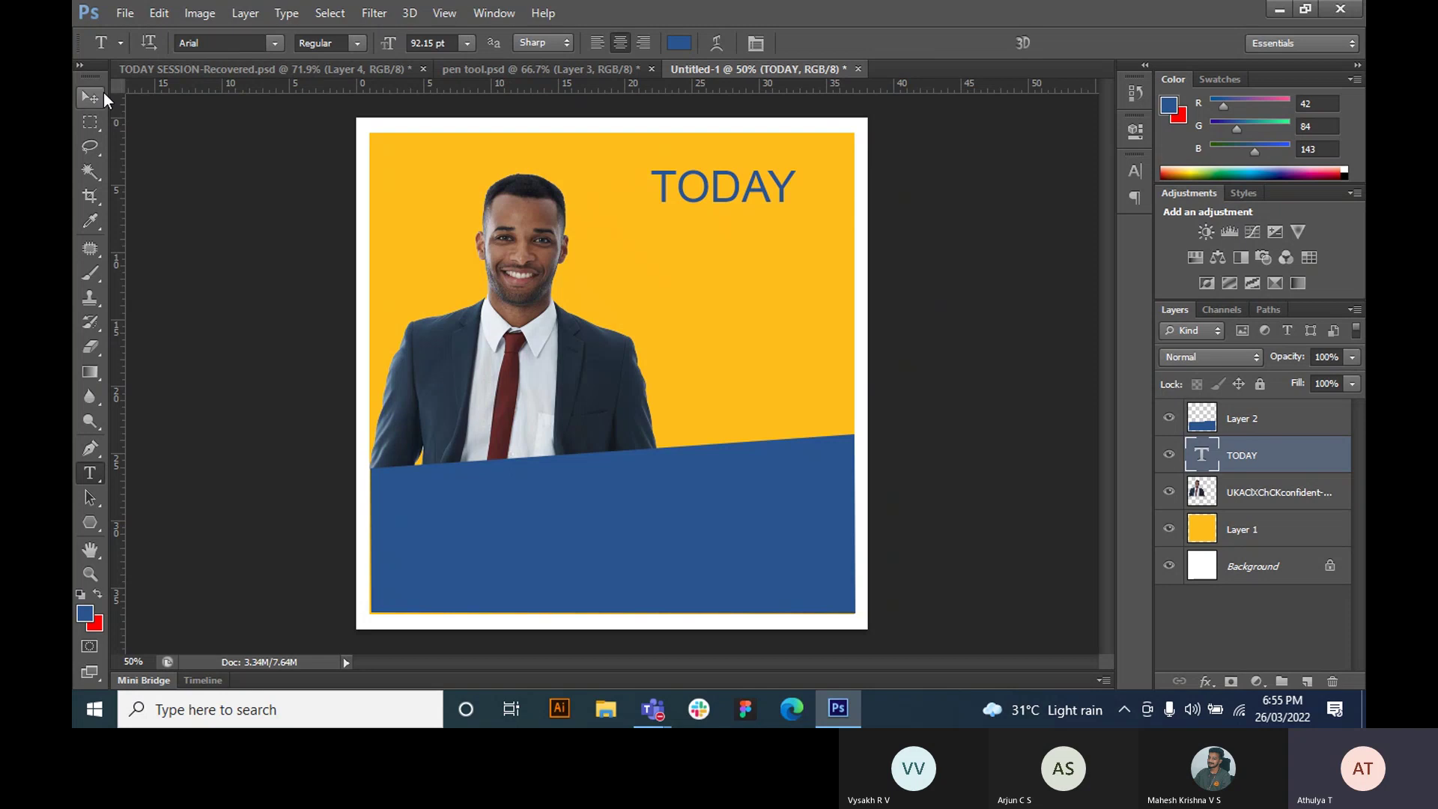
- Check the headline in the TODAY SESSION poster up close and enter the text LIVE beneath TODAY in Untitled-1
click(191, 69)
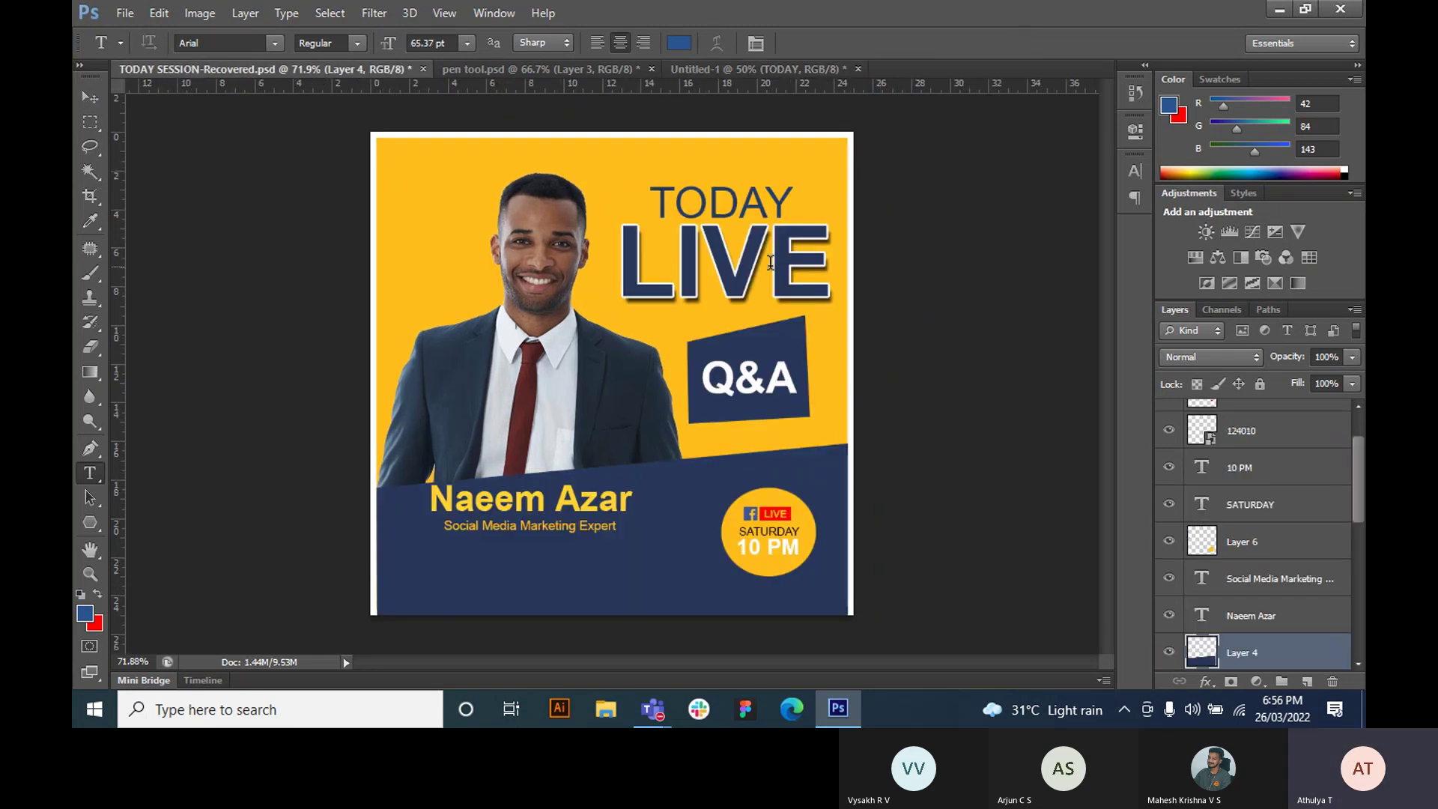
scroll(774, 247, up, 2)
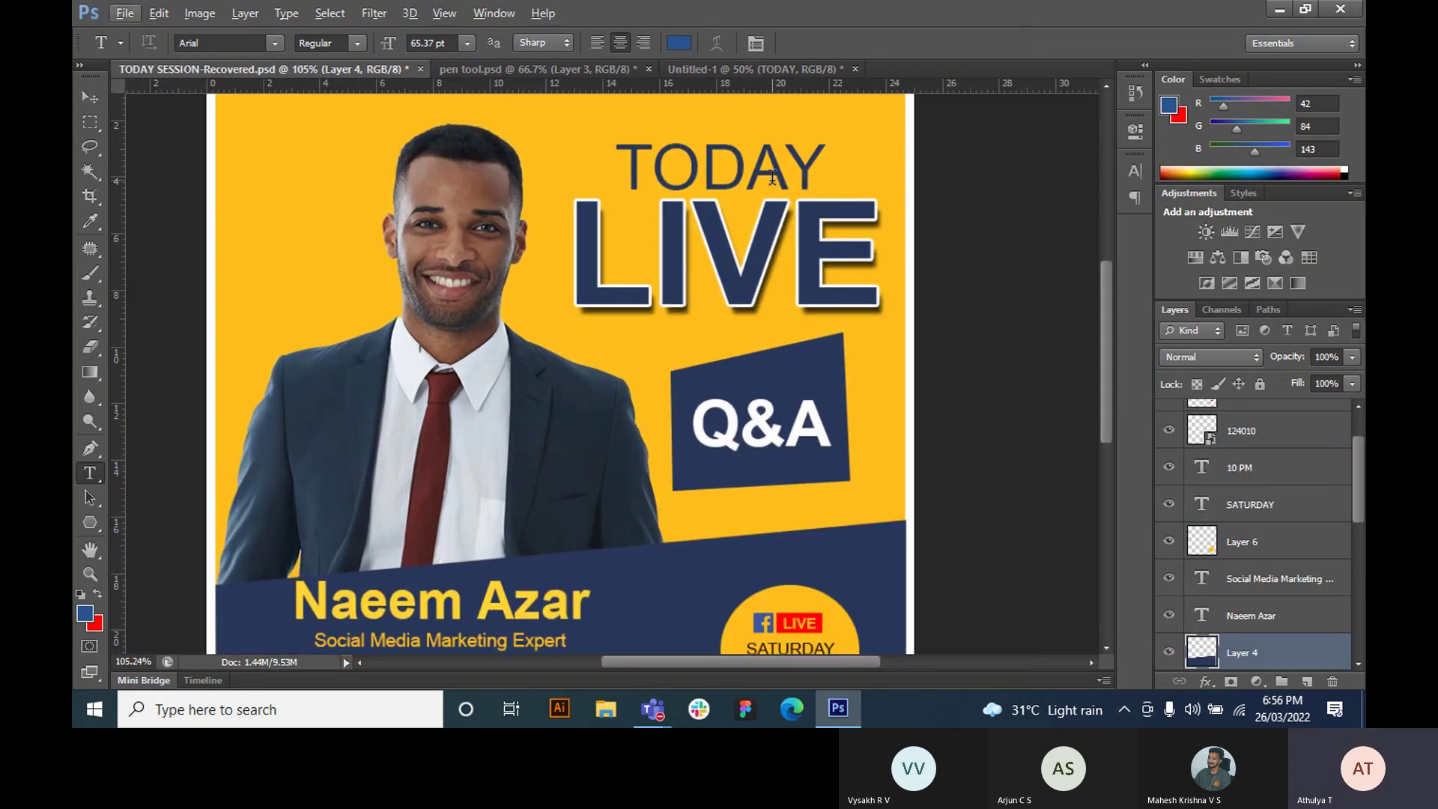
scroll(776, 219, up, 2)
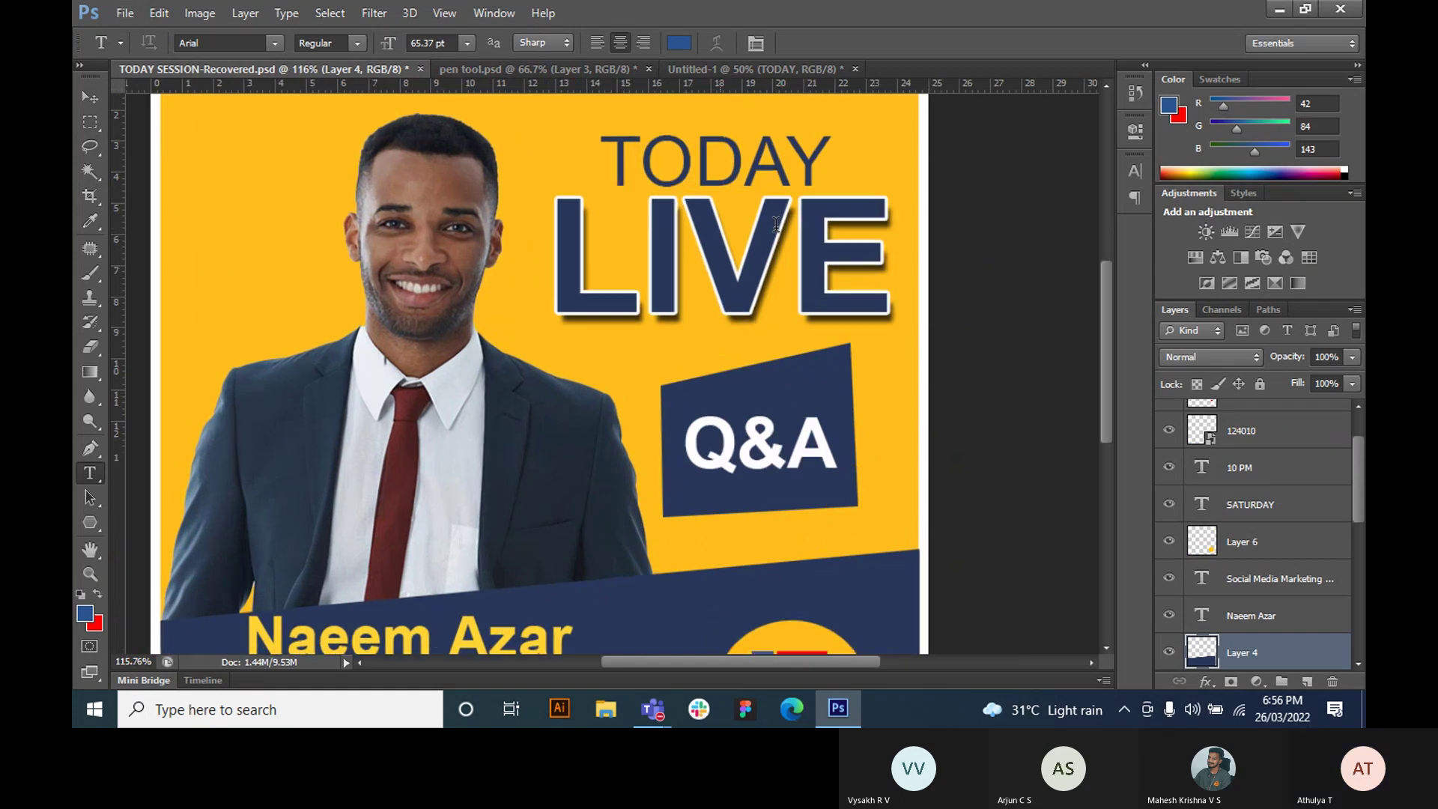
scroll(775, 224, up, 2)
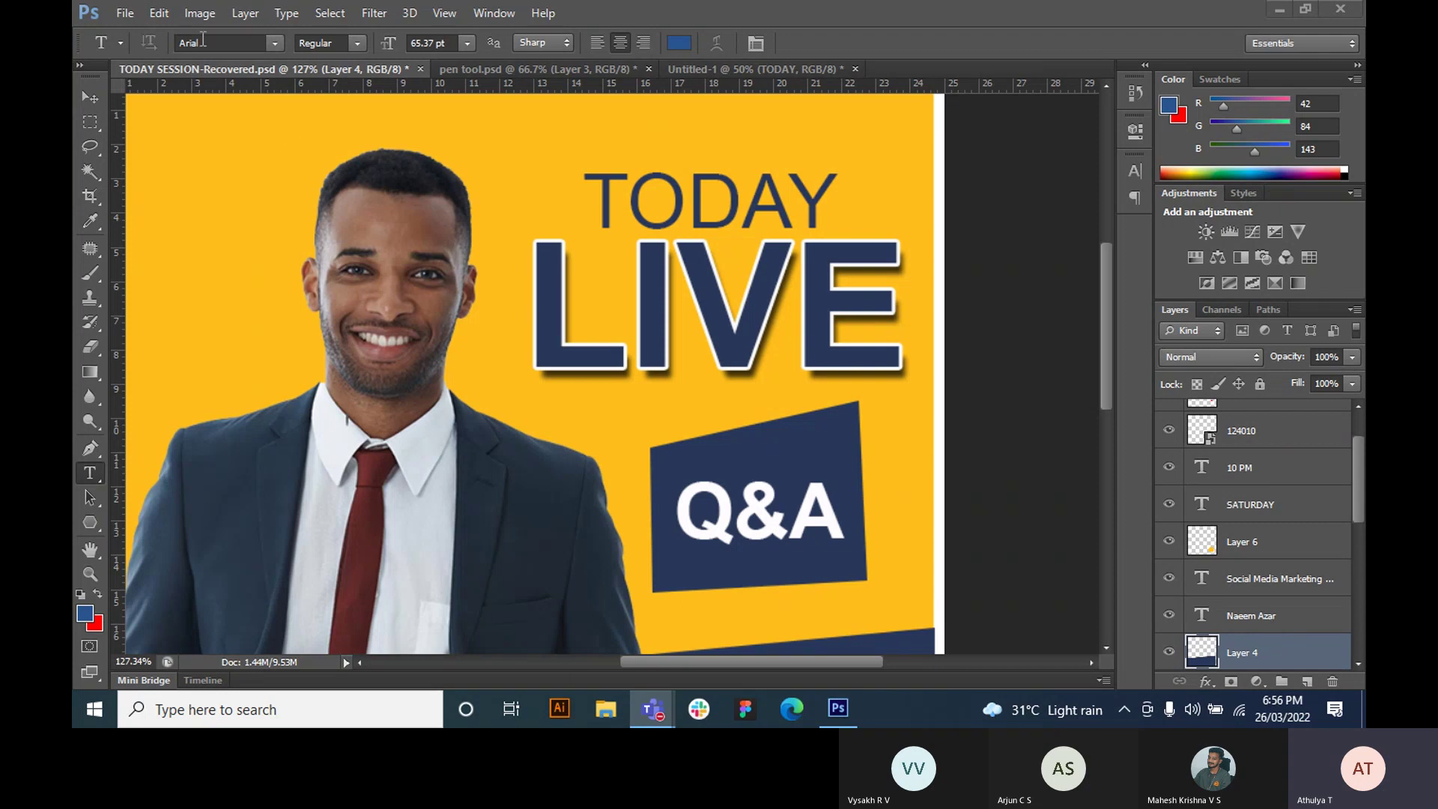
click(786, 70)
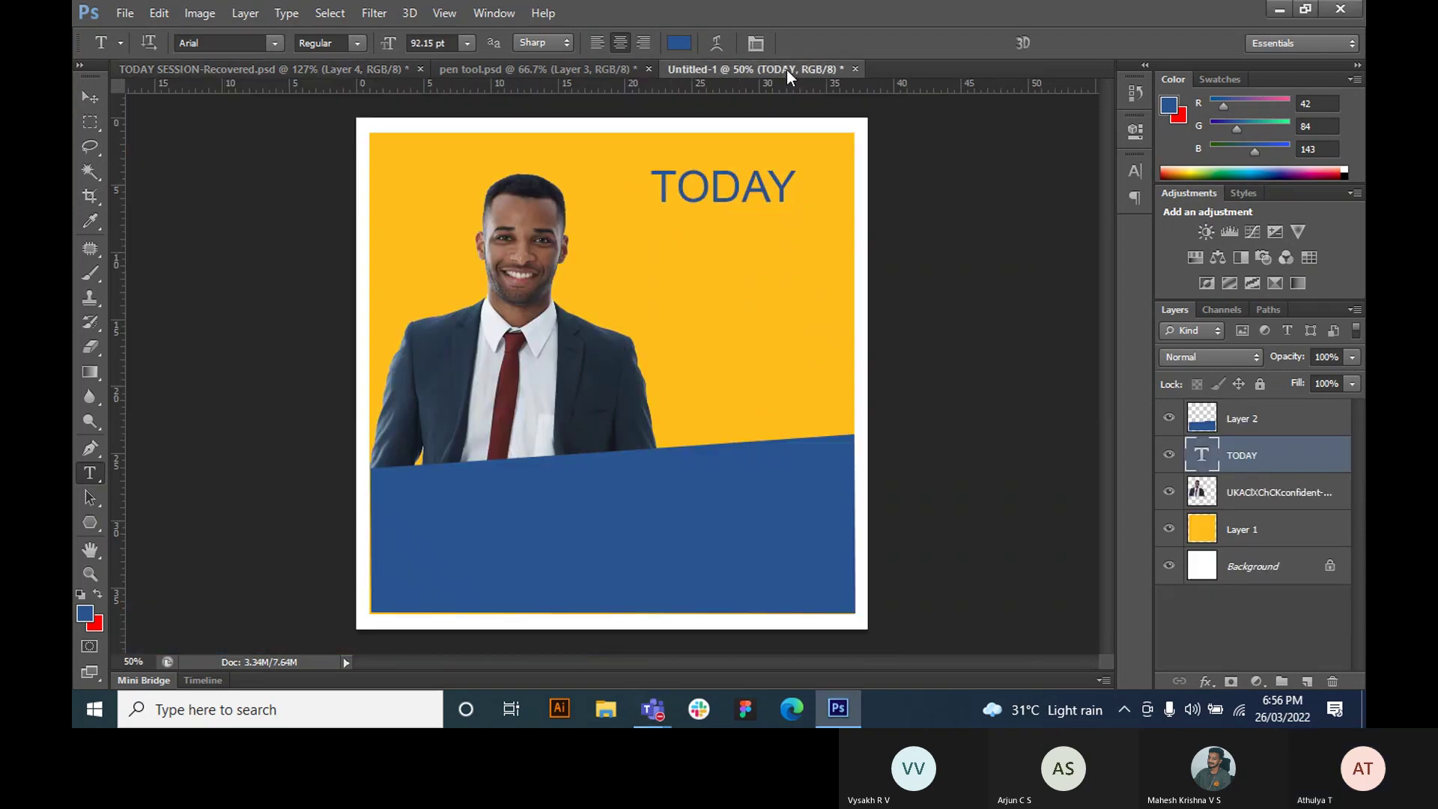
click(678, 244)
text(LIVE)
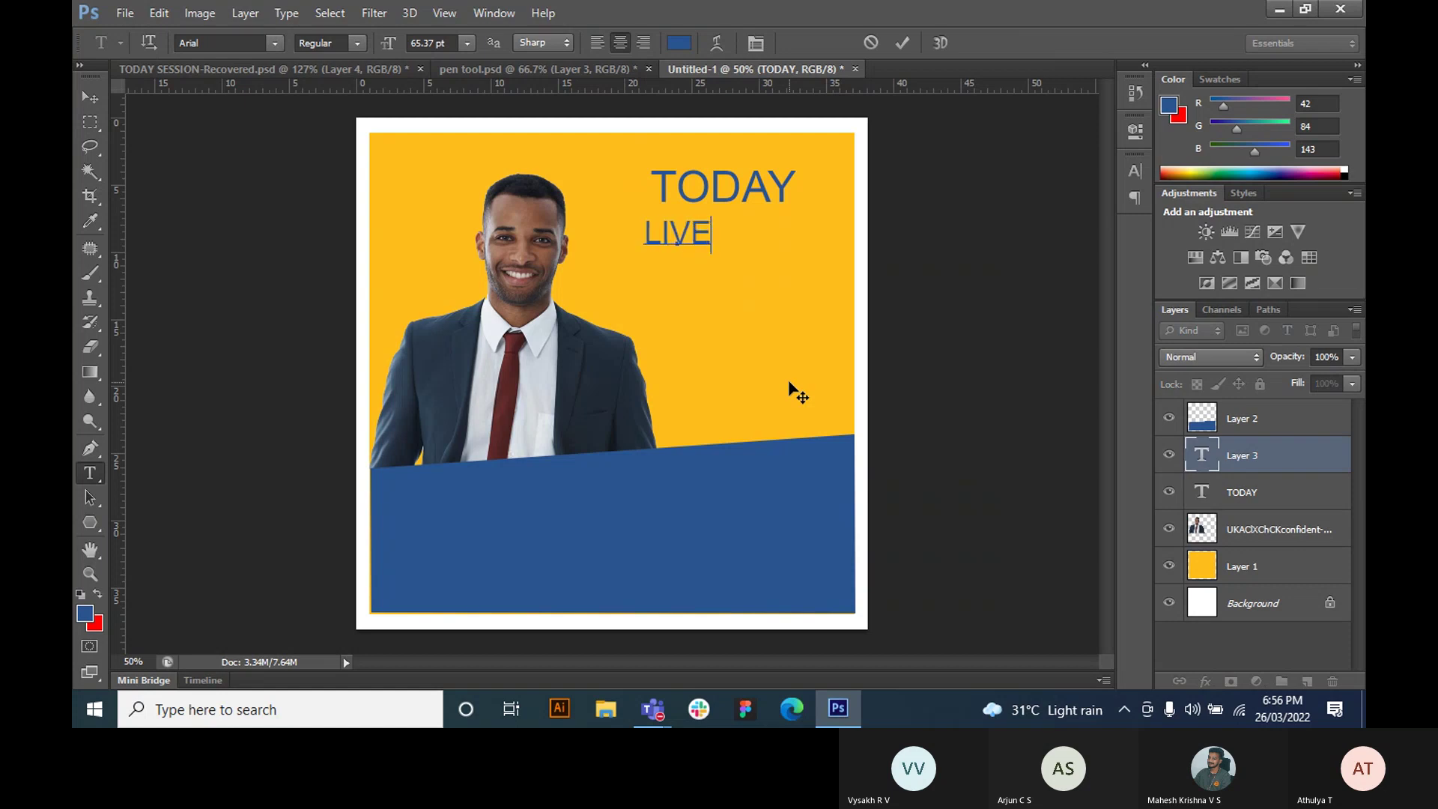
- Scale the LIVE text up to about 248% with Free Transform, place it directly beneath TODAY and apply the change
click(90, 97)
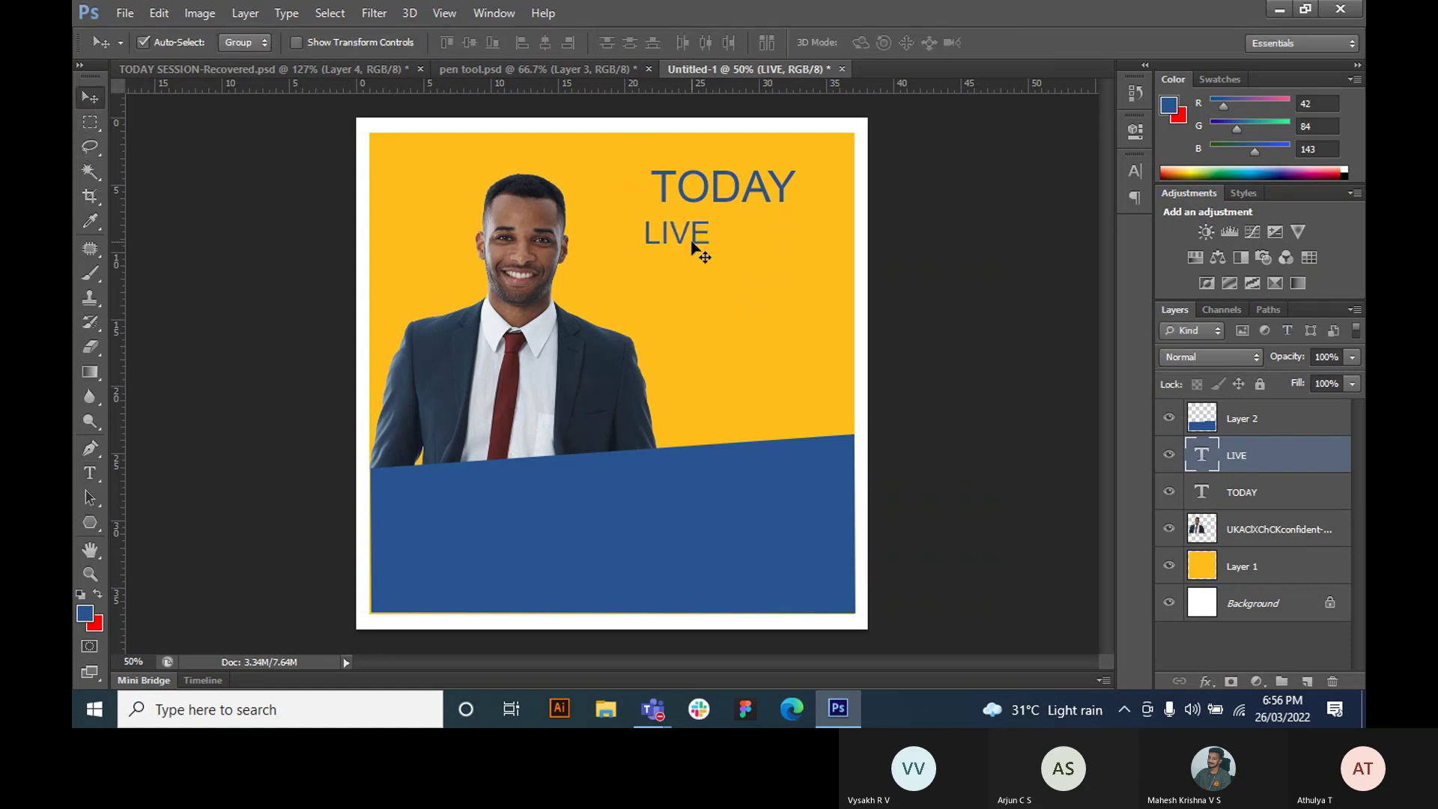
key(ctrl+t)
drag(713, 209, 766, 196)
drag(702, 231, 749, 243)
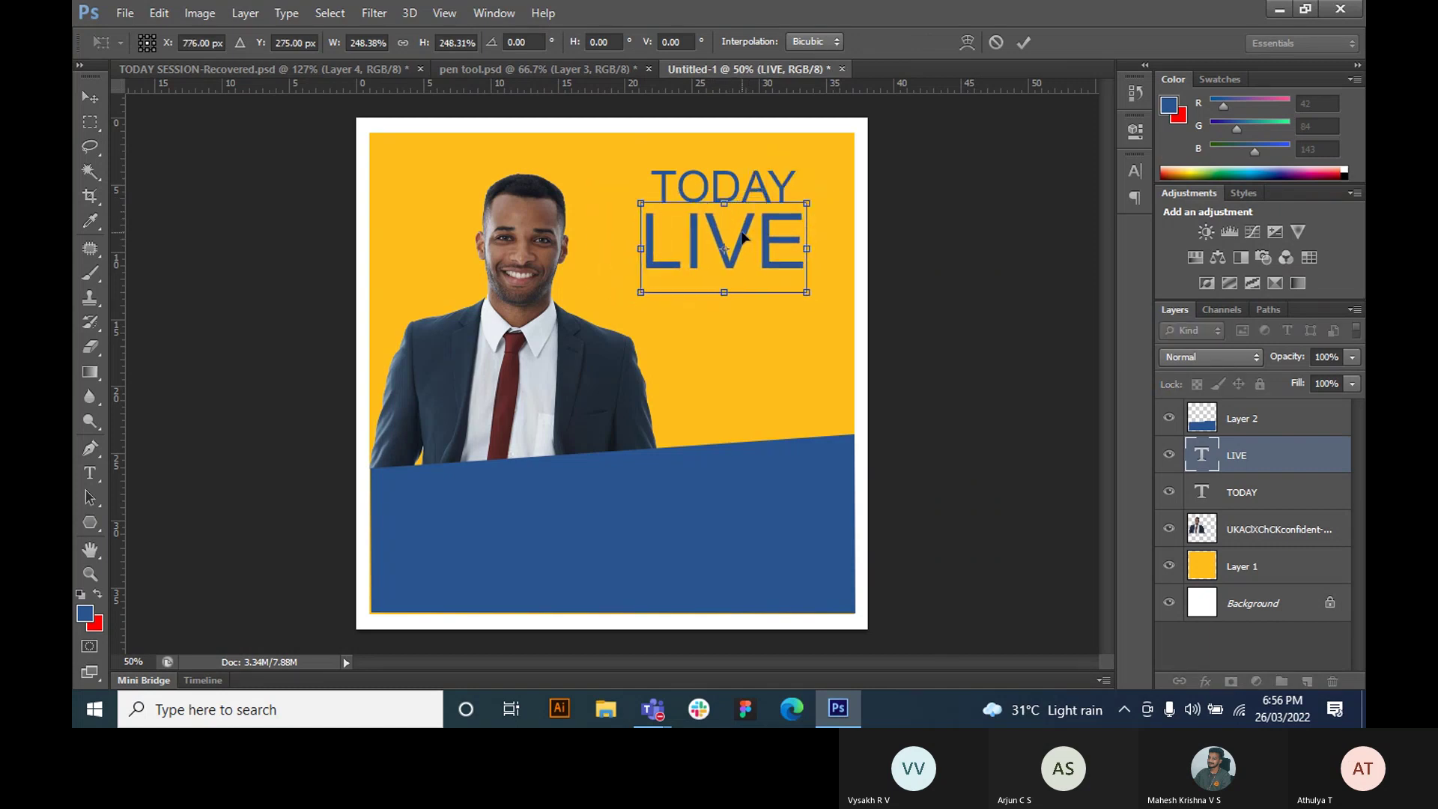
key(Return)
- Change the font style of the LIVE text to Arial Bold
click(90, 473)
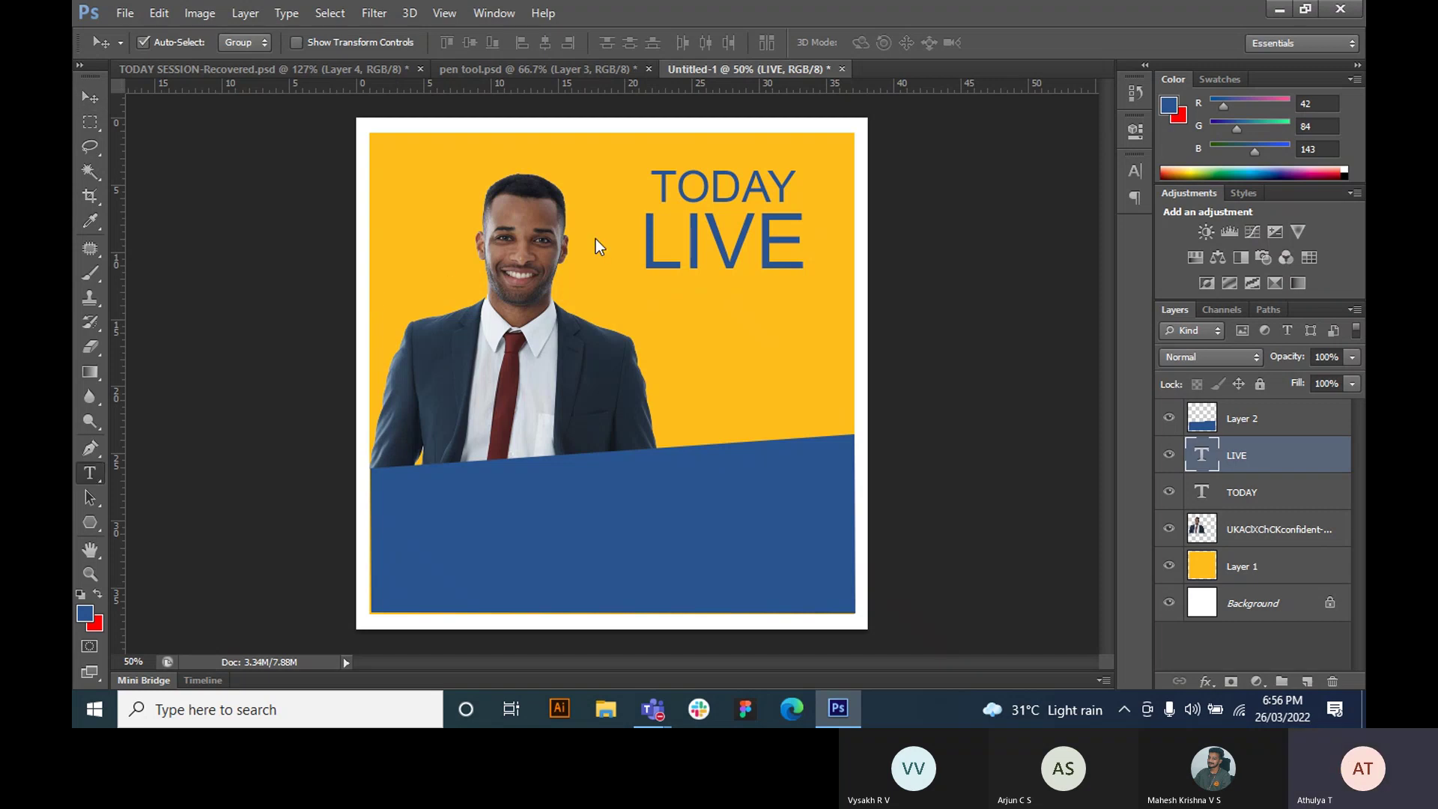
drag(672, 254, 838, 254)
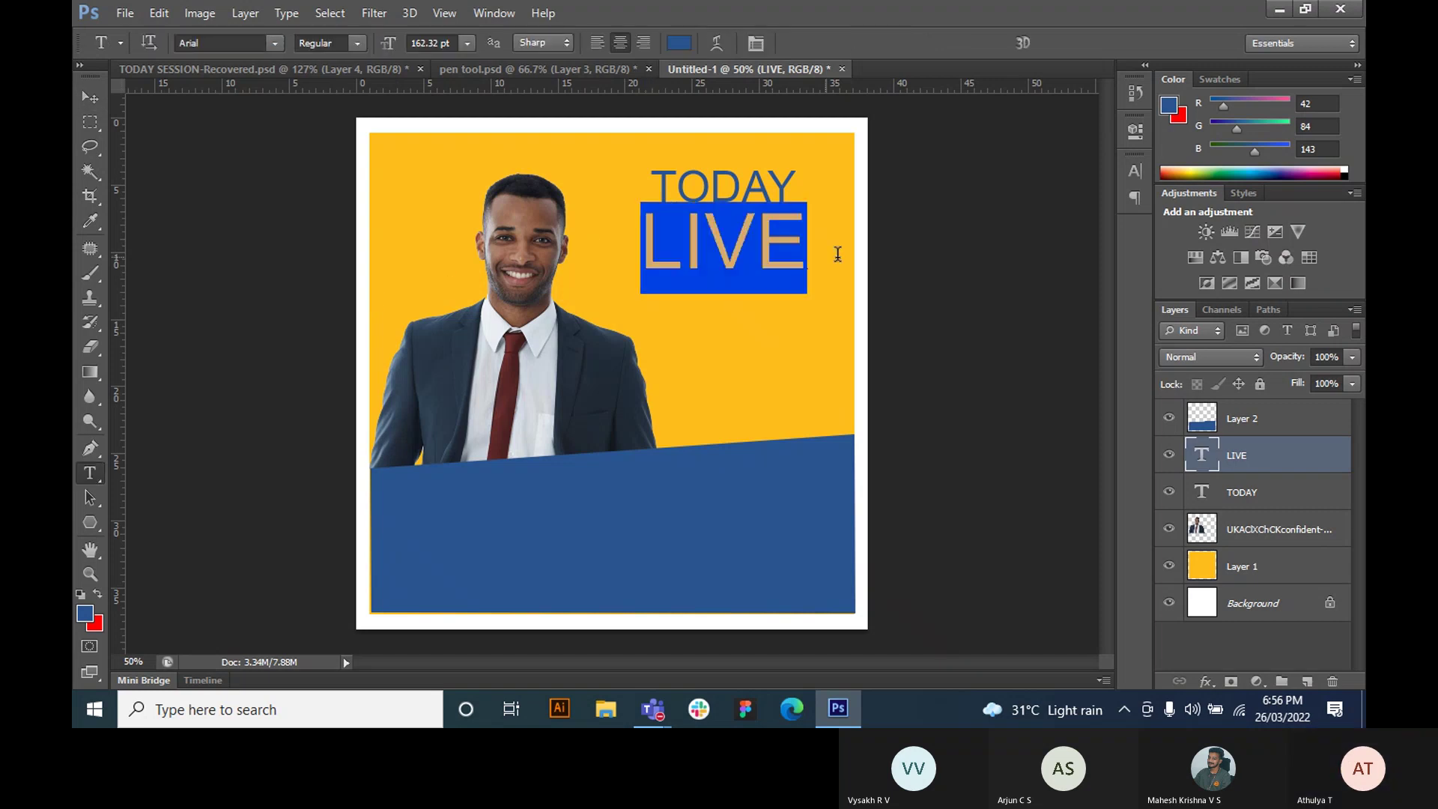
click(359, 42)
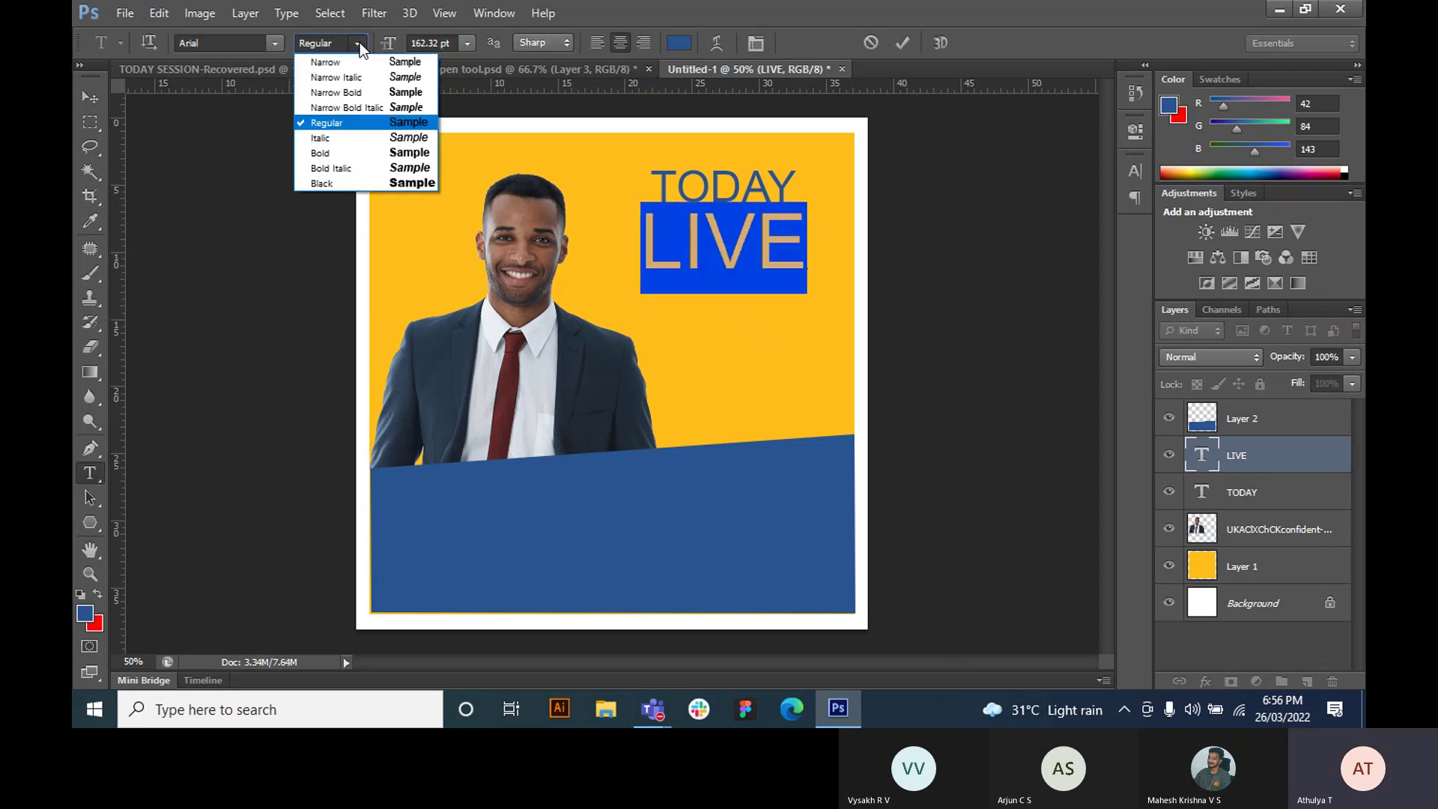
click(367, 154)
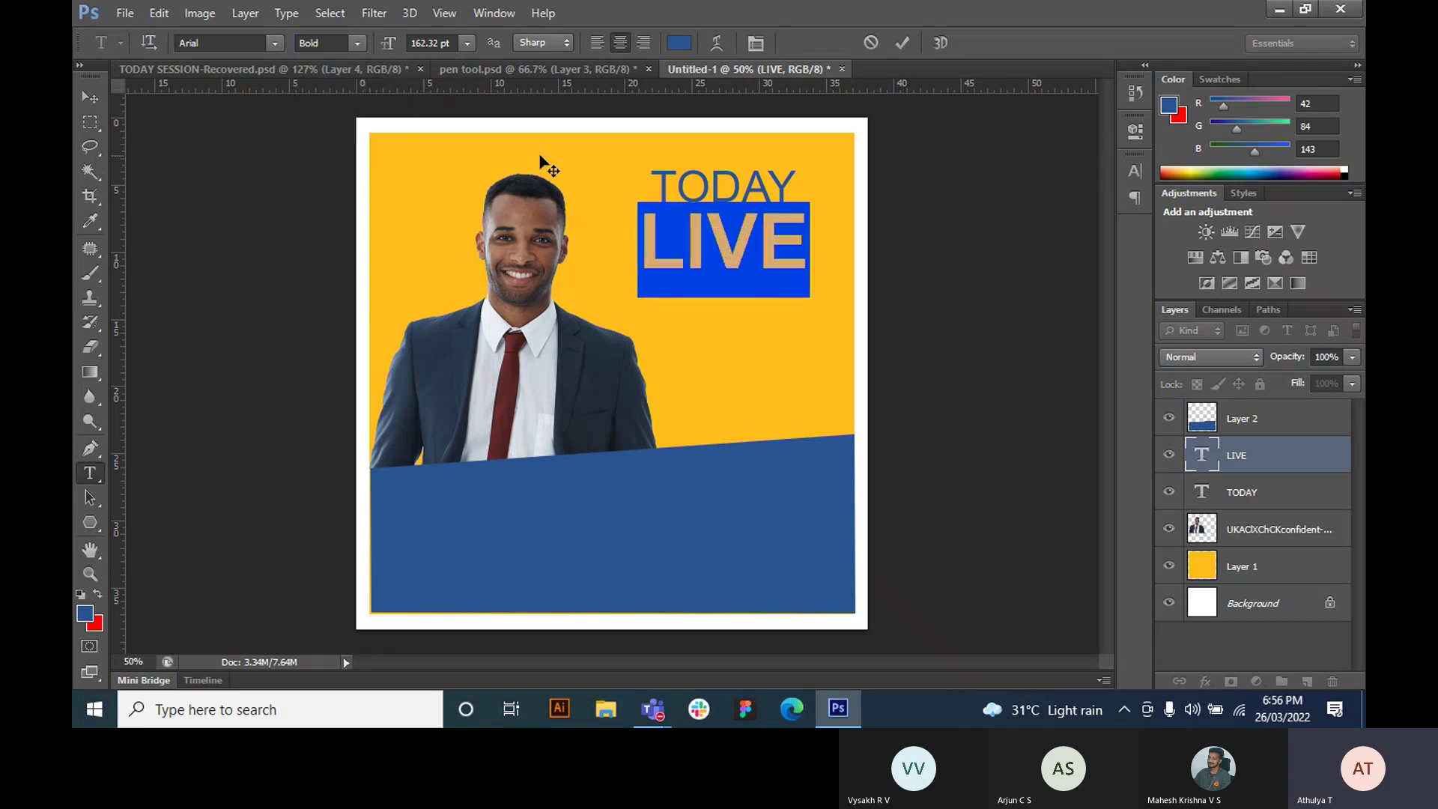
click(89, 96)
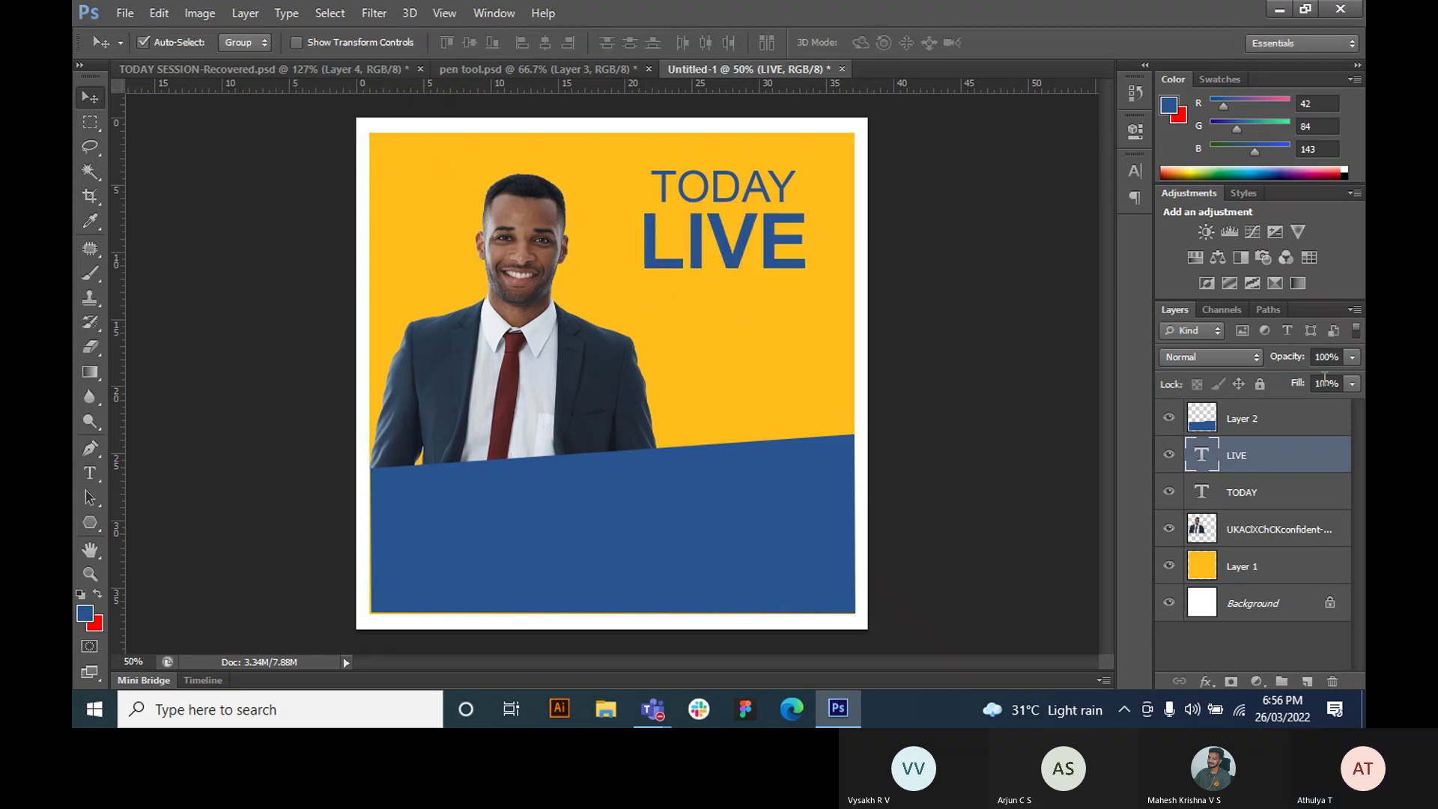
double_click(1291, 457)
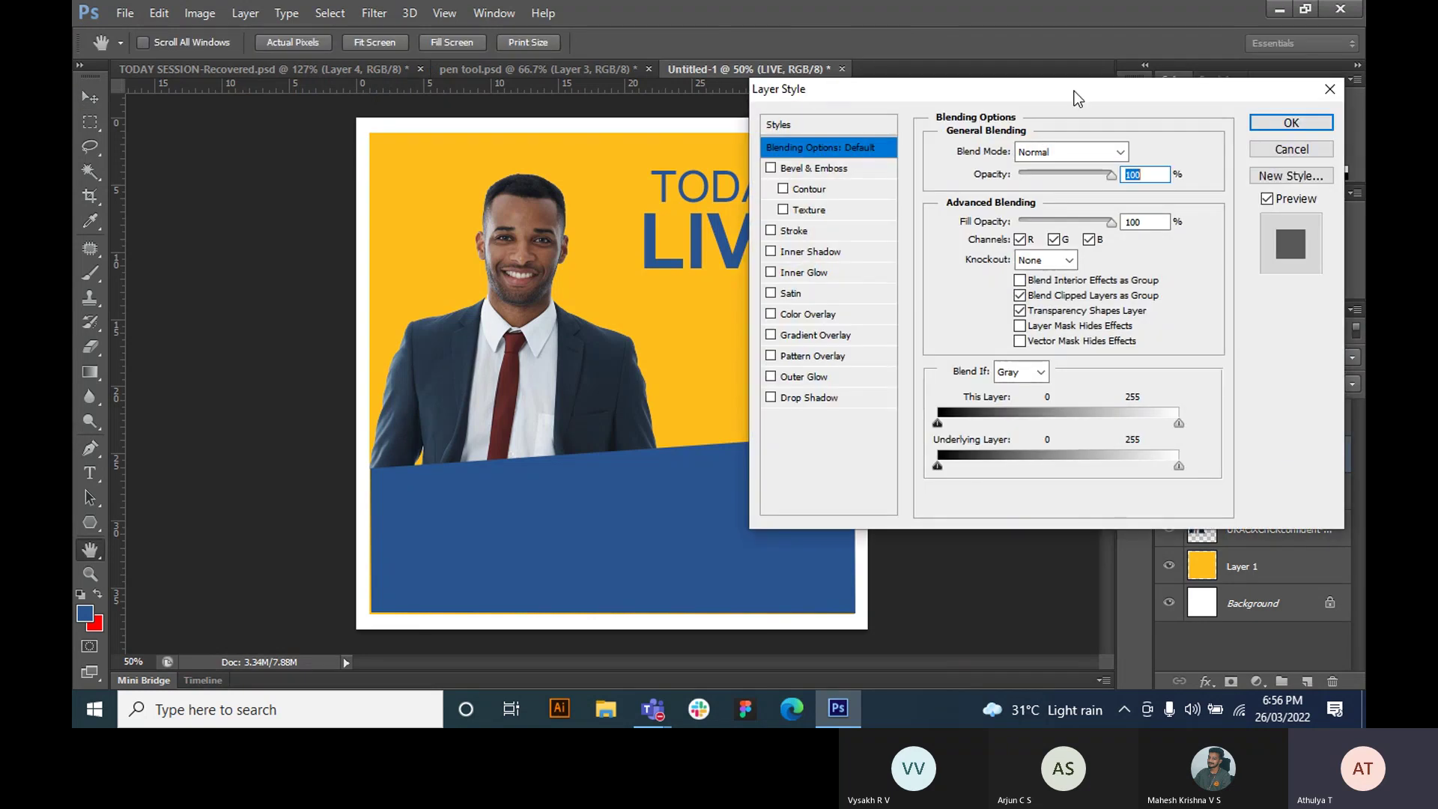
click(1282, 150)
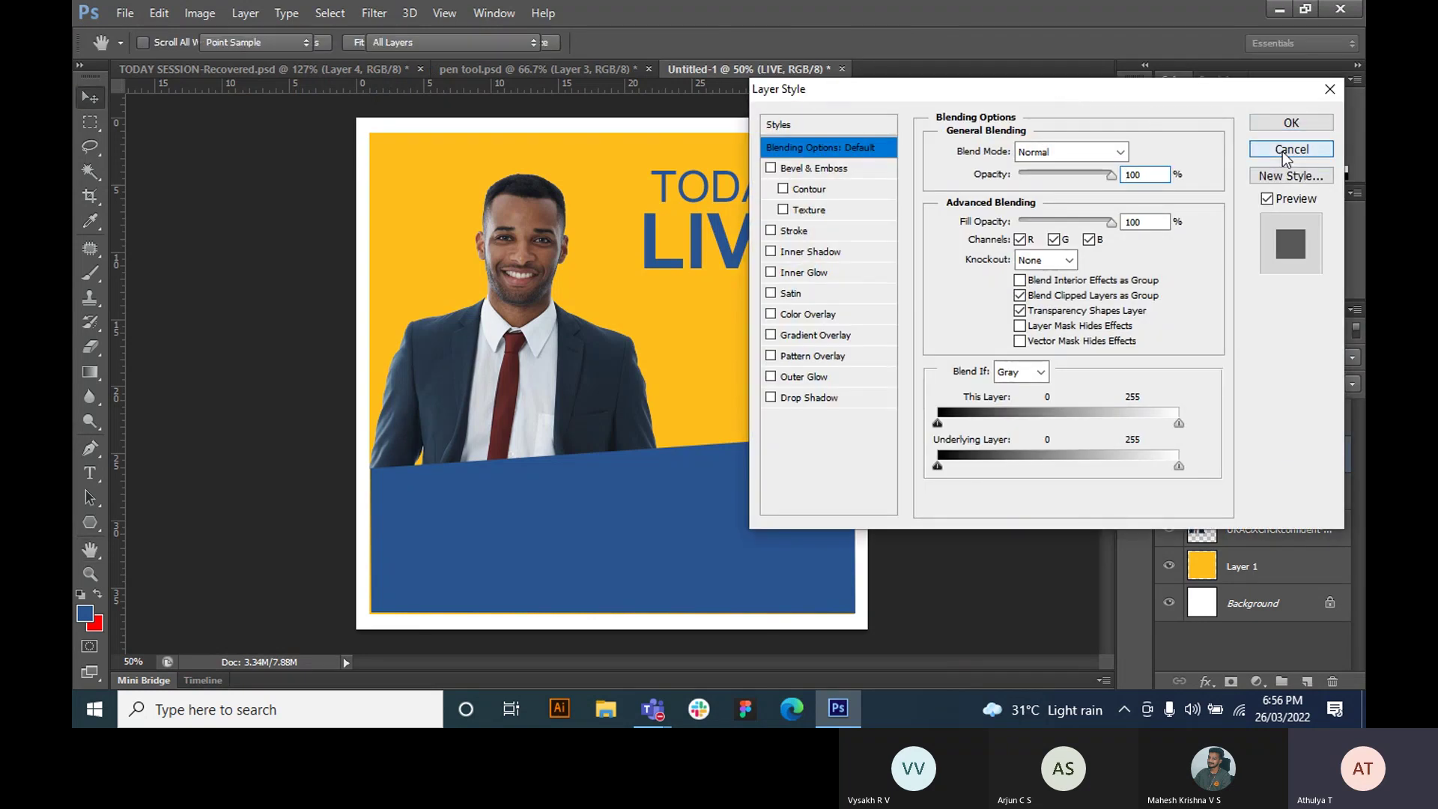
click(1206, 682)
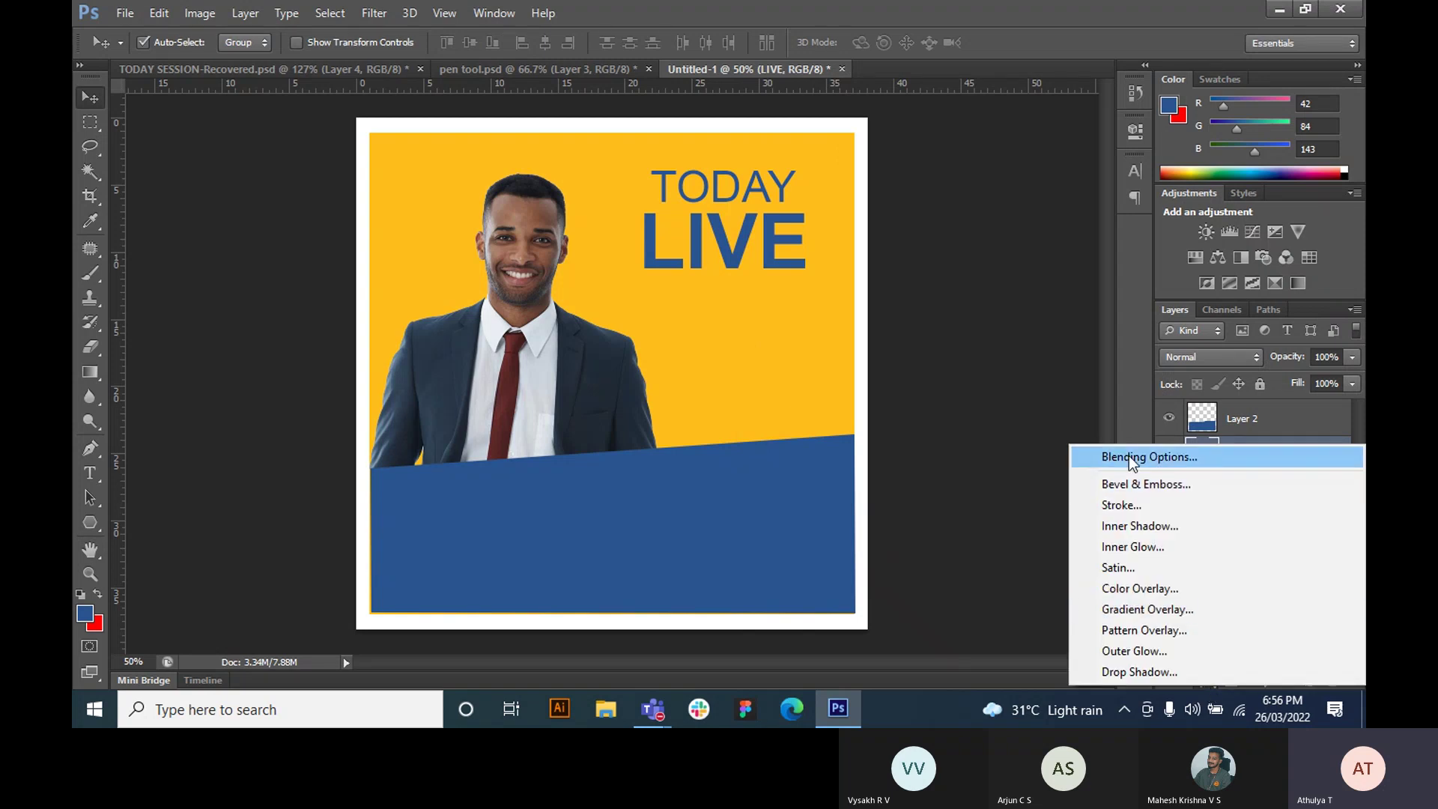
click(1146, 491)
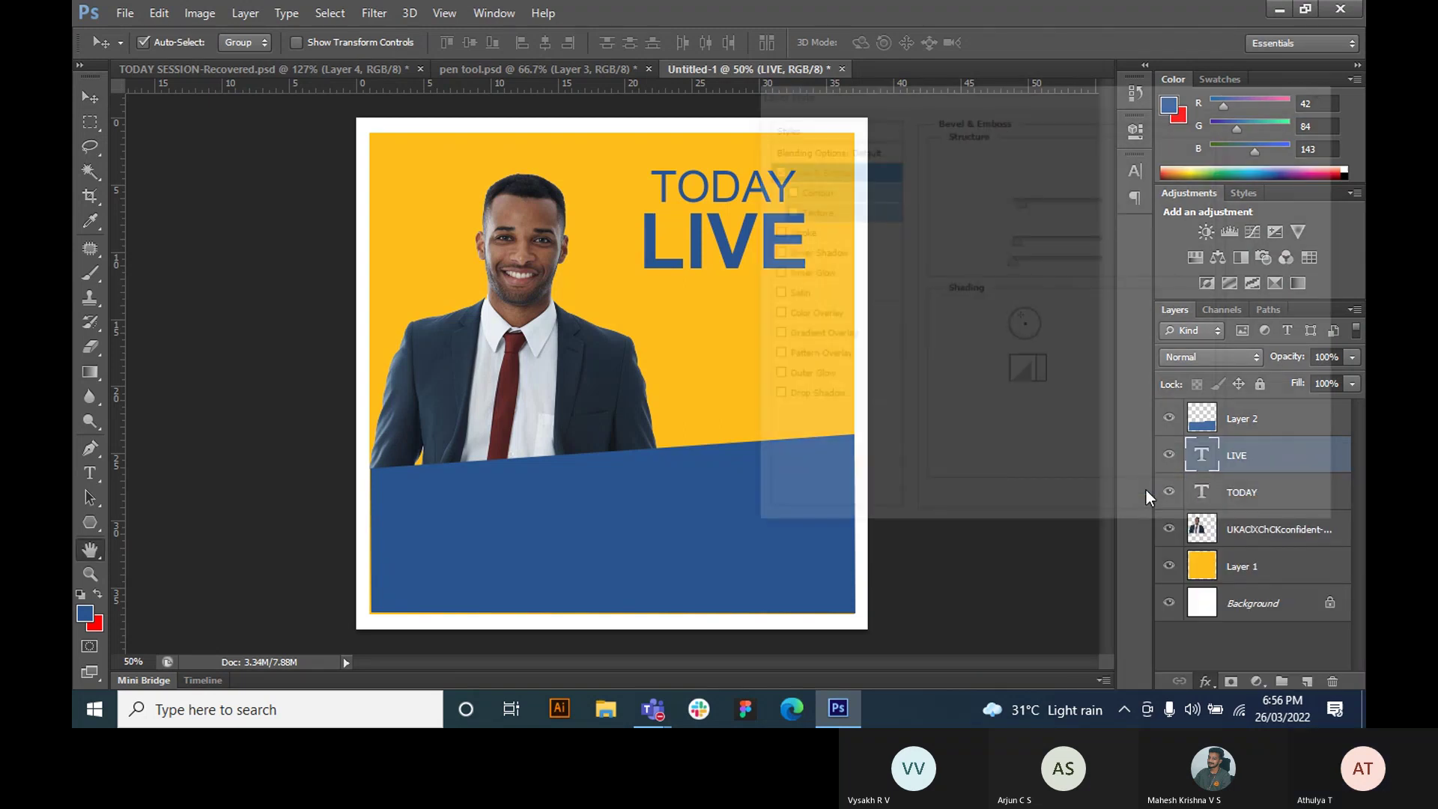
click(1159, 150)
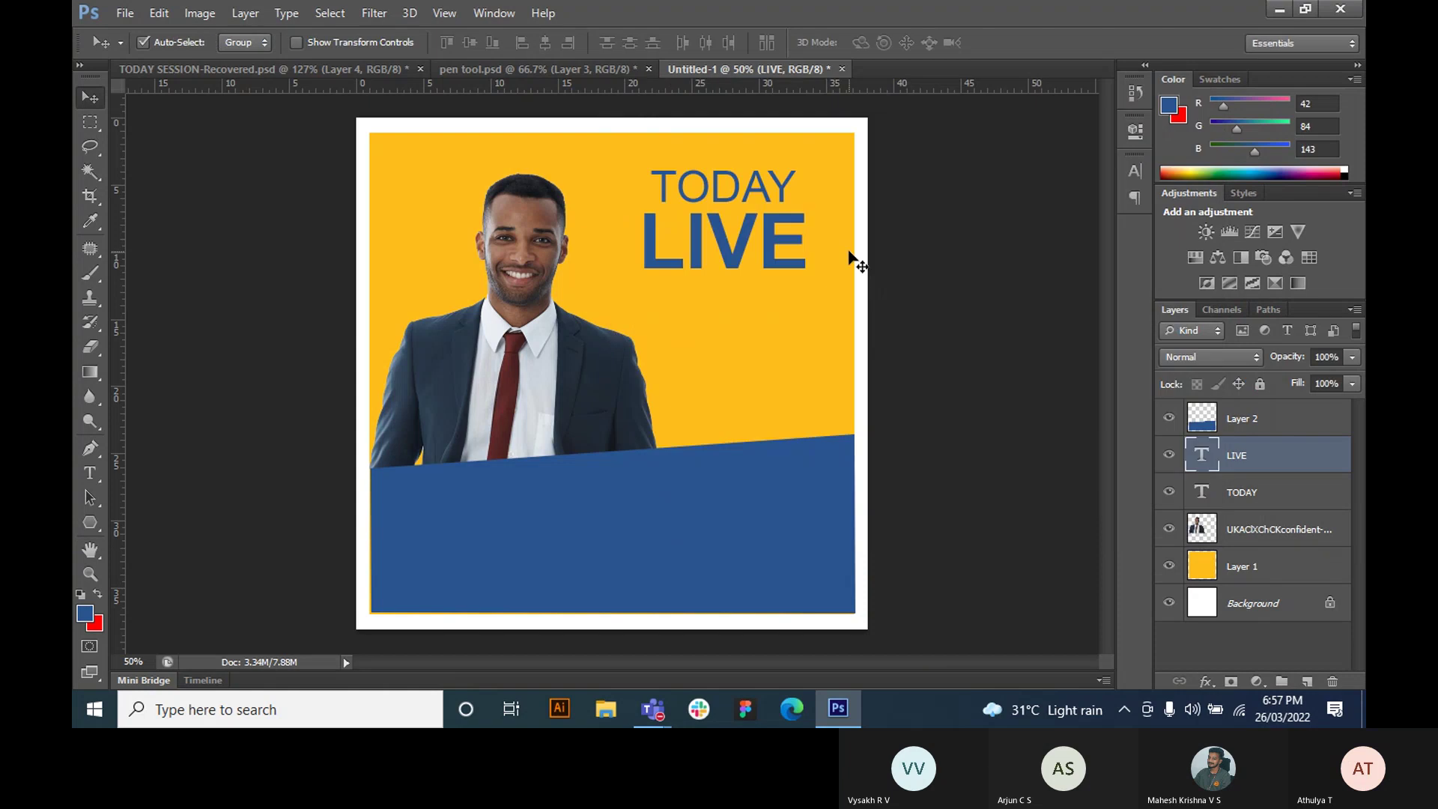
- Add a Bevel & Emboss layer style to the LIVE text and compare the lettering with the effect off and on
scroll(840, 230, up, 4)
scroll(796, 216, up, 4)
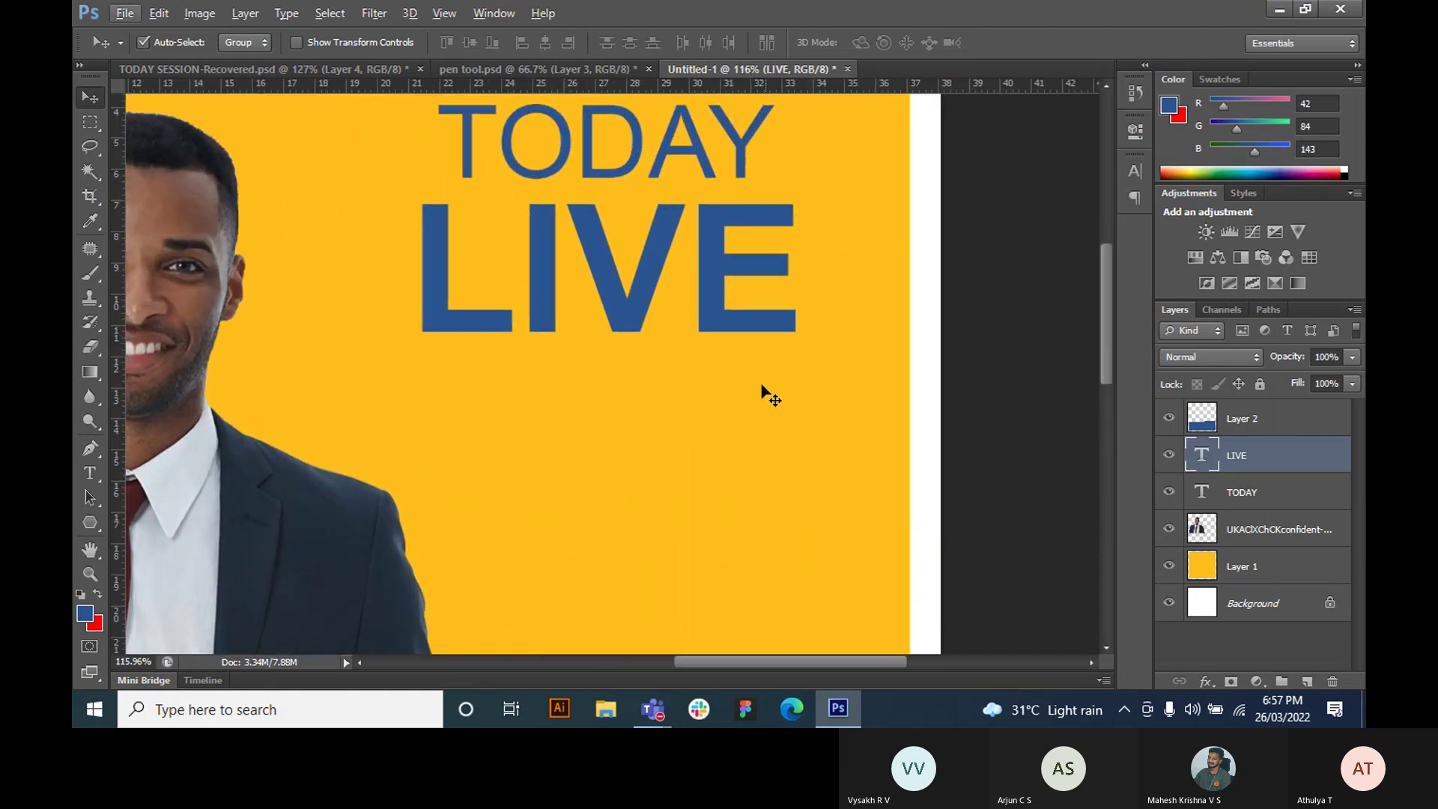
drag(762, 386, 829, 465)
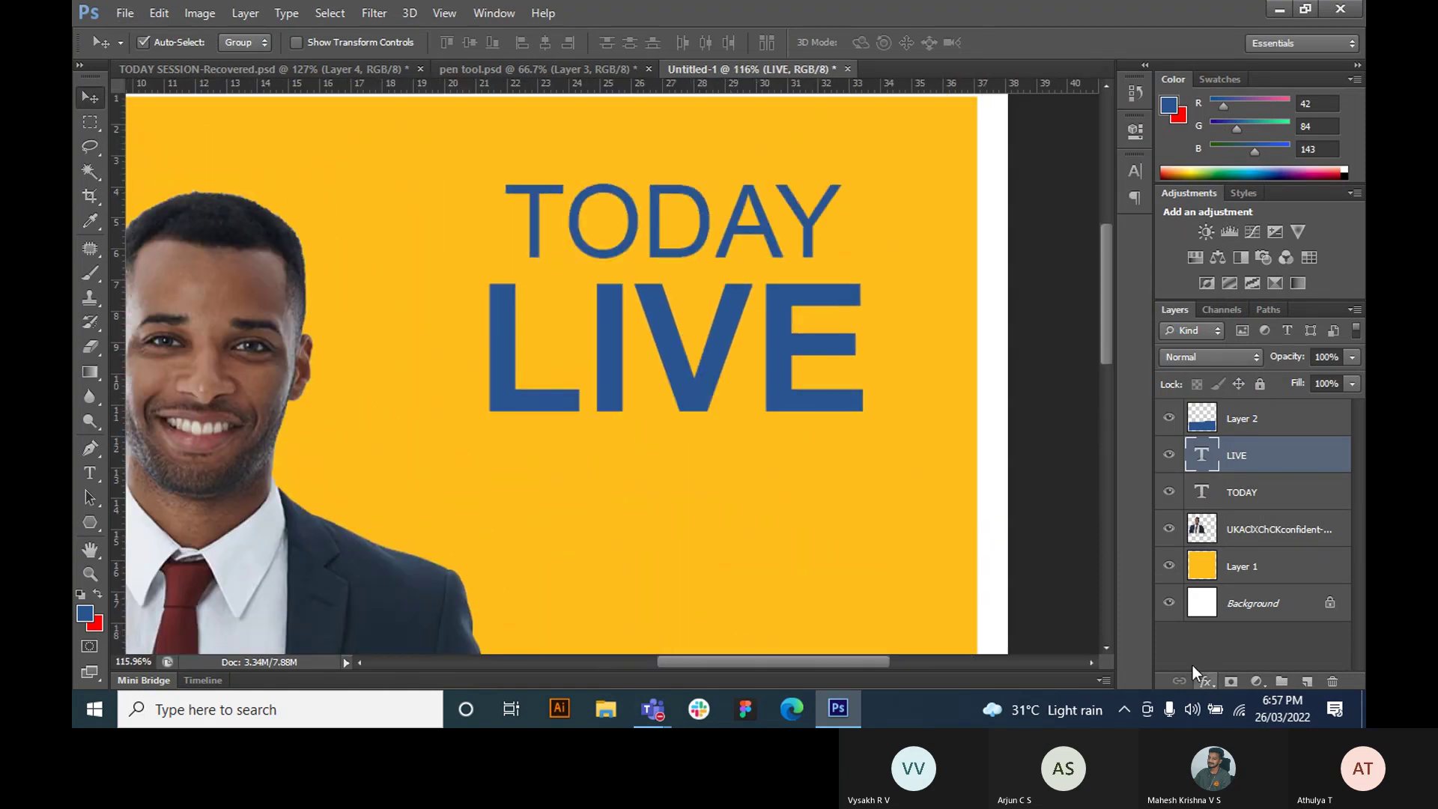
click(1202, 682)
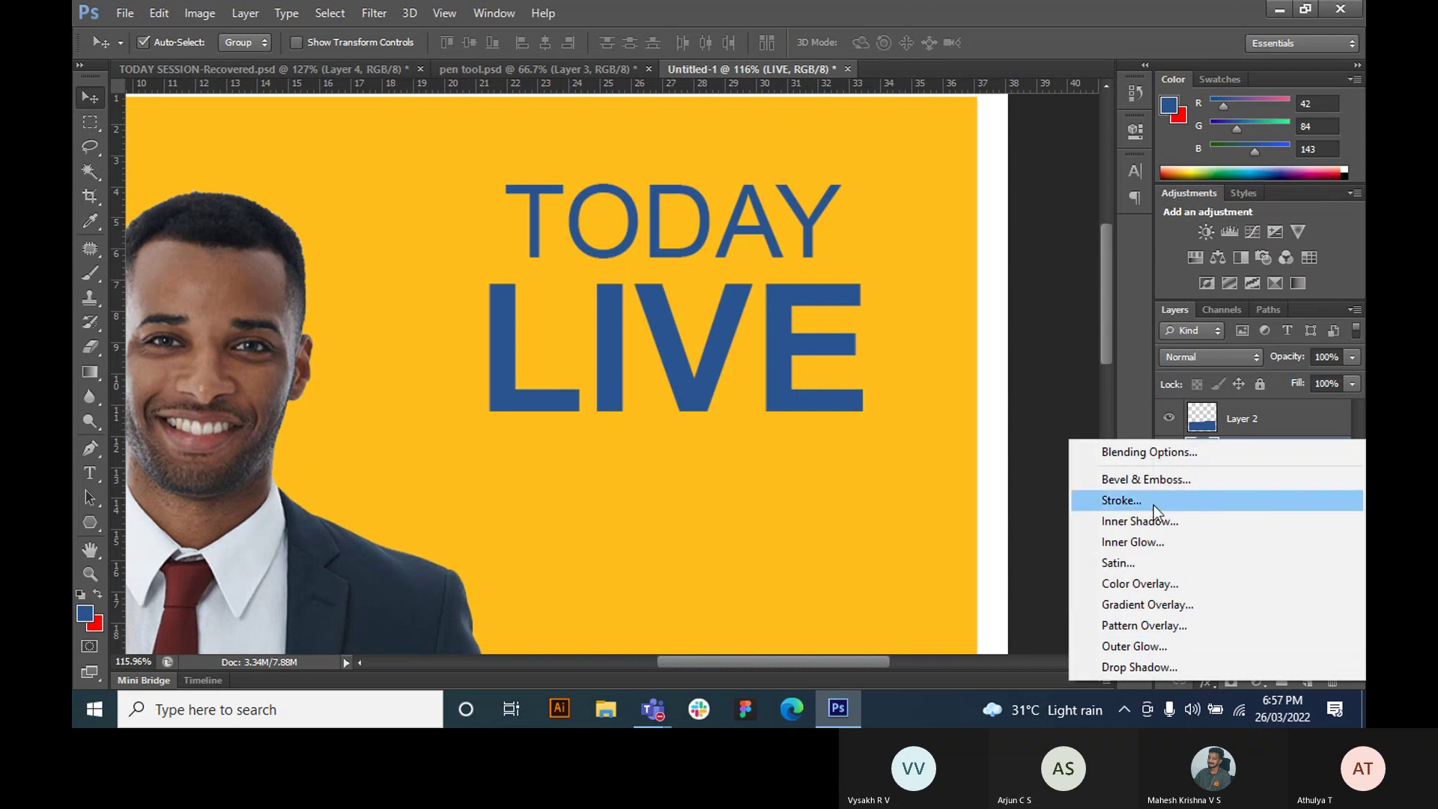
click(1157, 484)
drag(761, 86, 1011, 101)
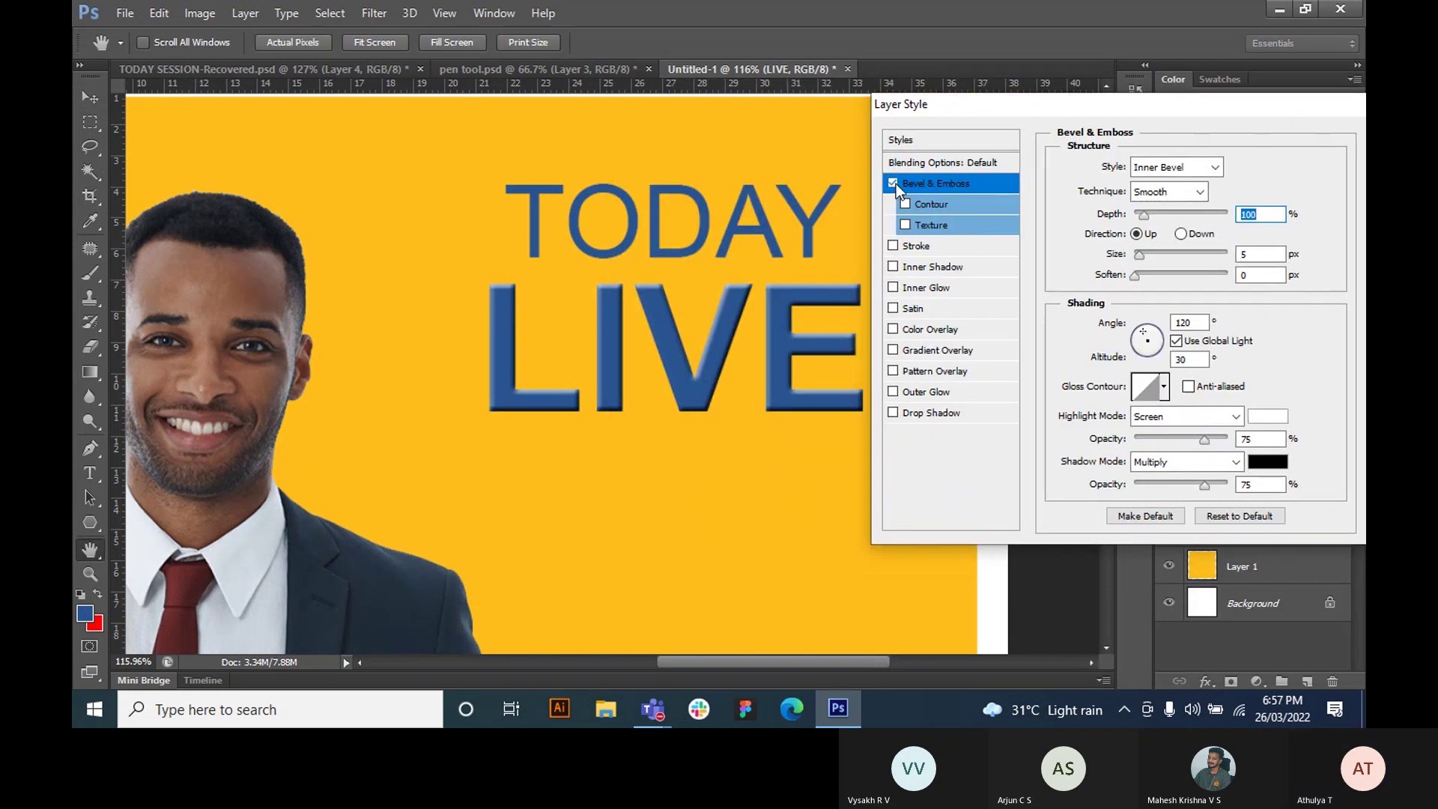
click(894, 182)
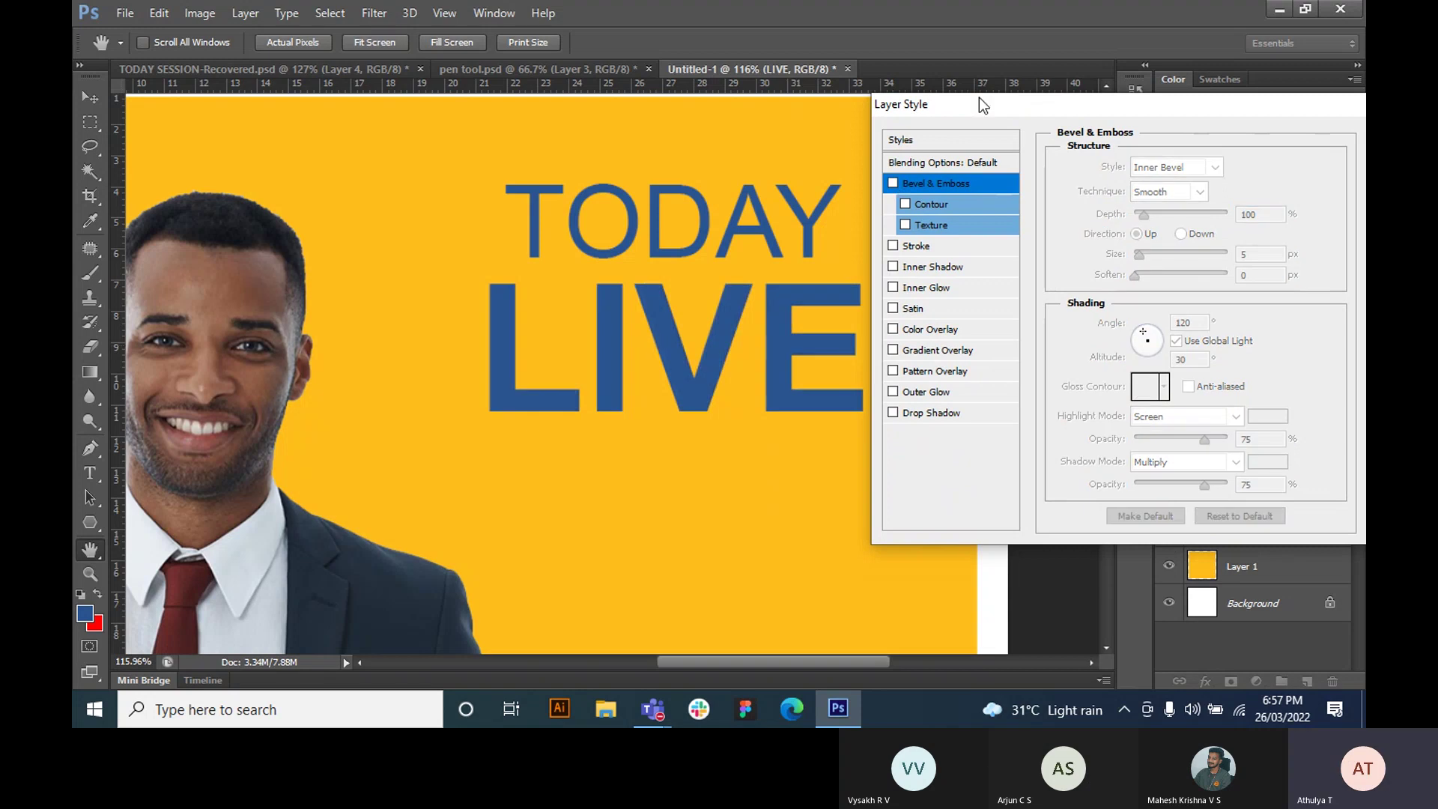
click(893, 183)
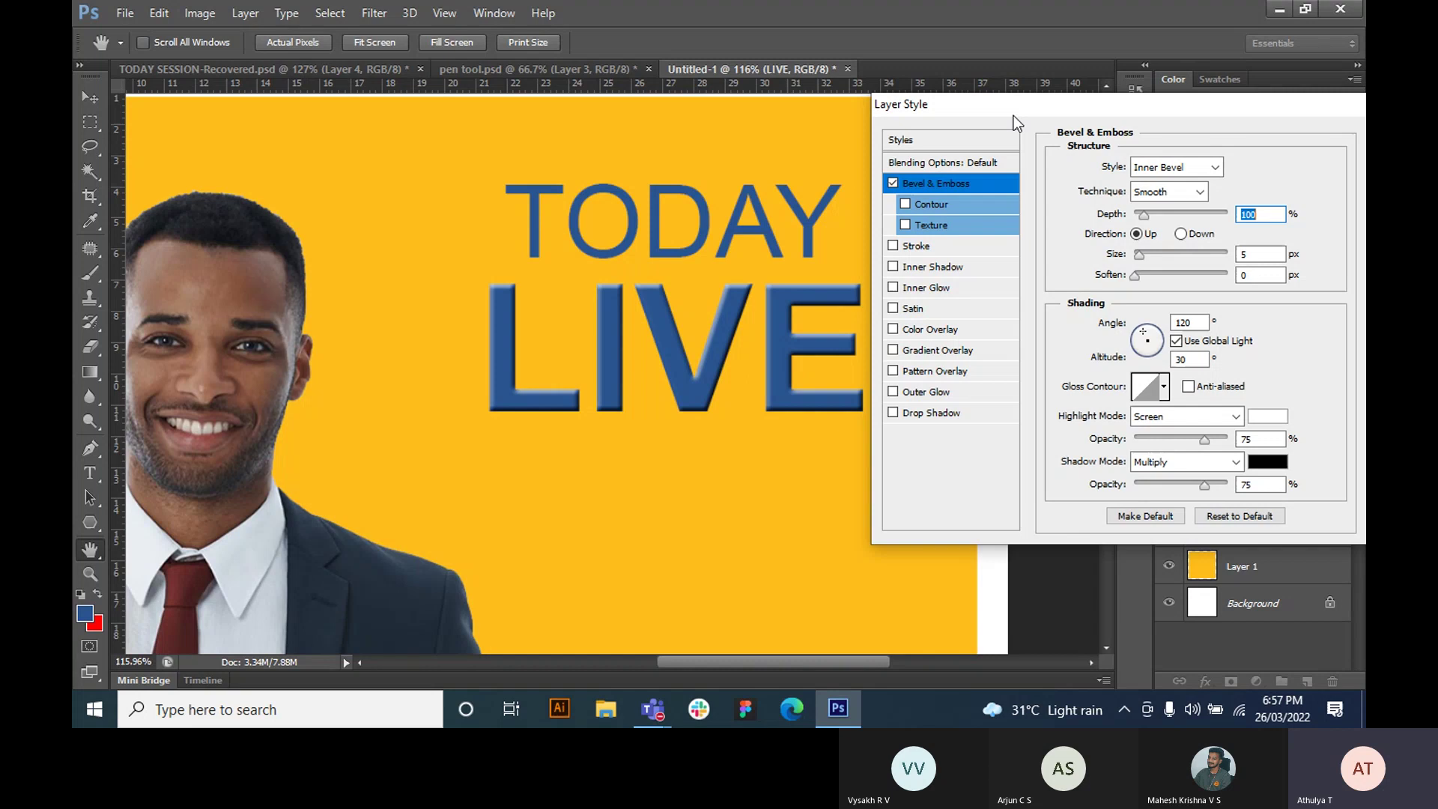
drag(1013, 115, 964, 87)
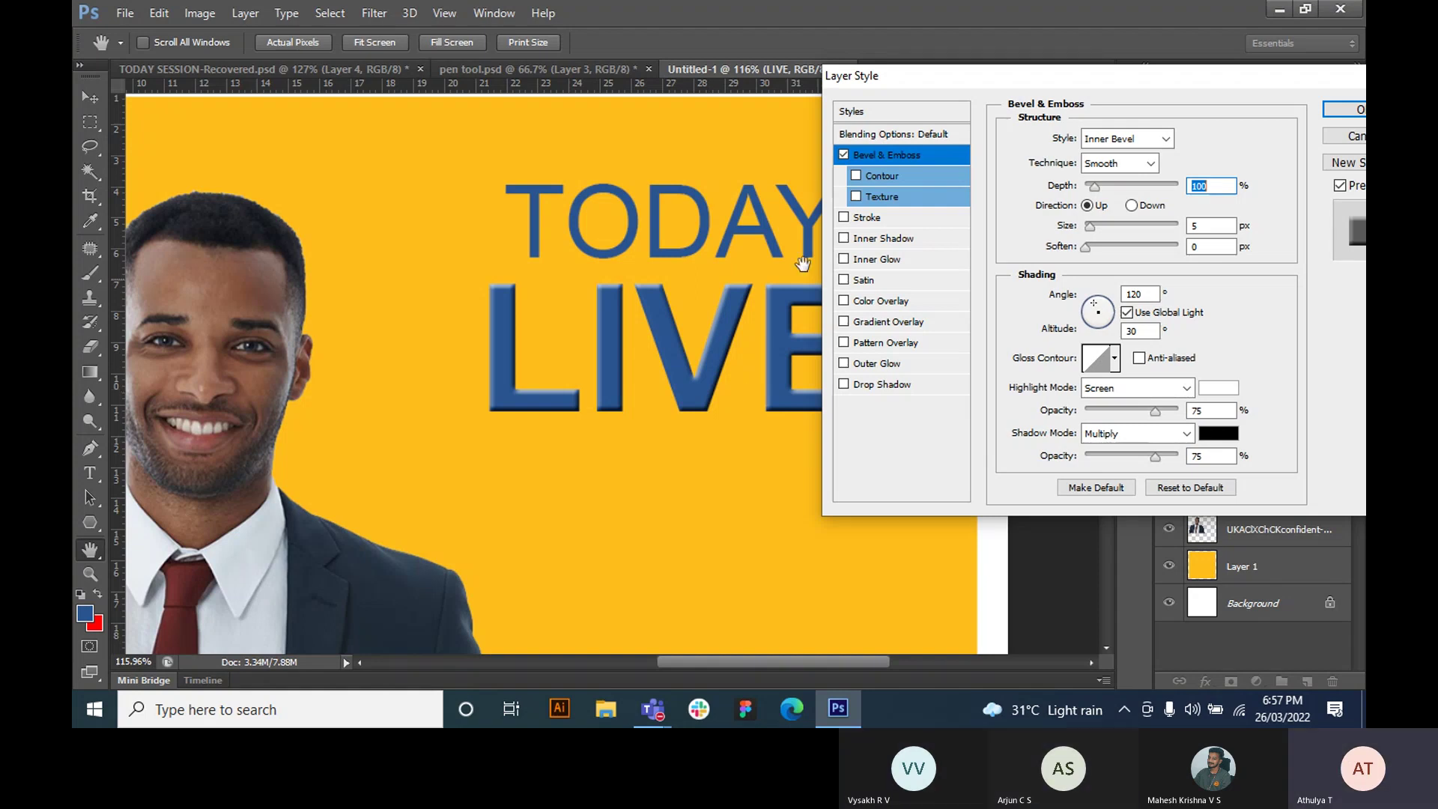
drag(897, 70, 867, 69)
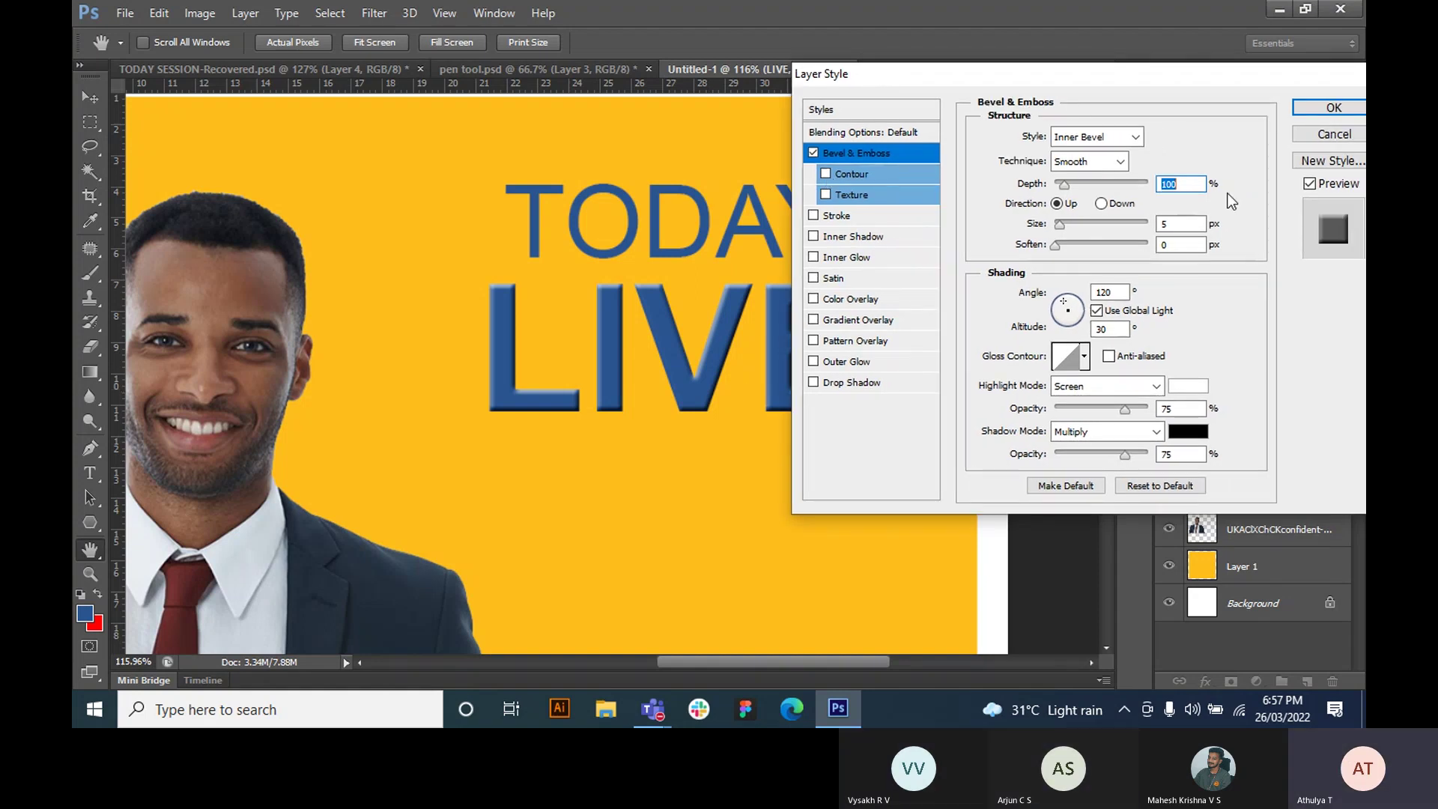
drag(1073, 79, 1042, 40)
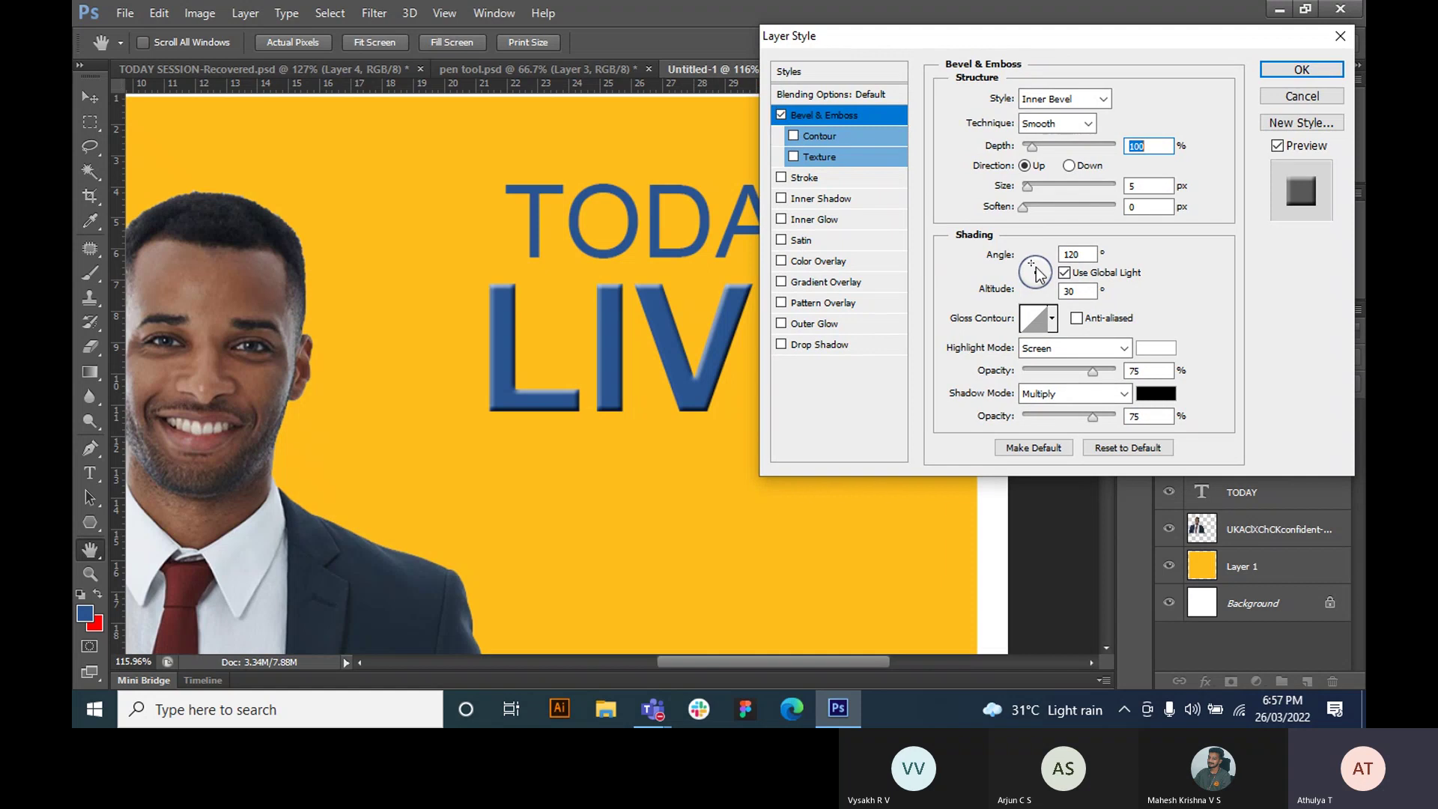
- Compare the Outer Bevel, Emboss, Pillow Emboss and Stroke Emboss styles on LIVE and set the bevel style to Outer Bevel
click(1105, 100)
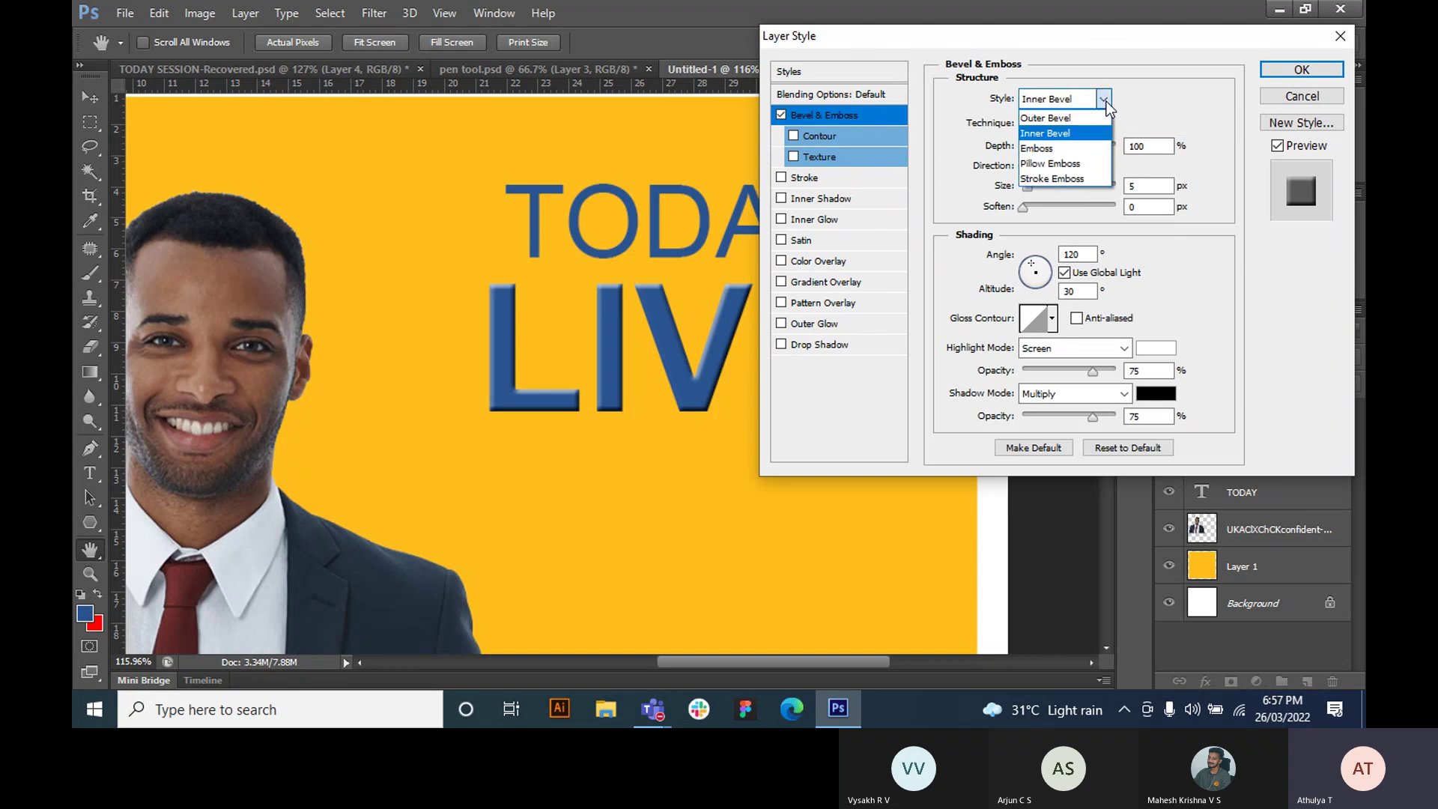
click(1053, 119)
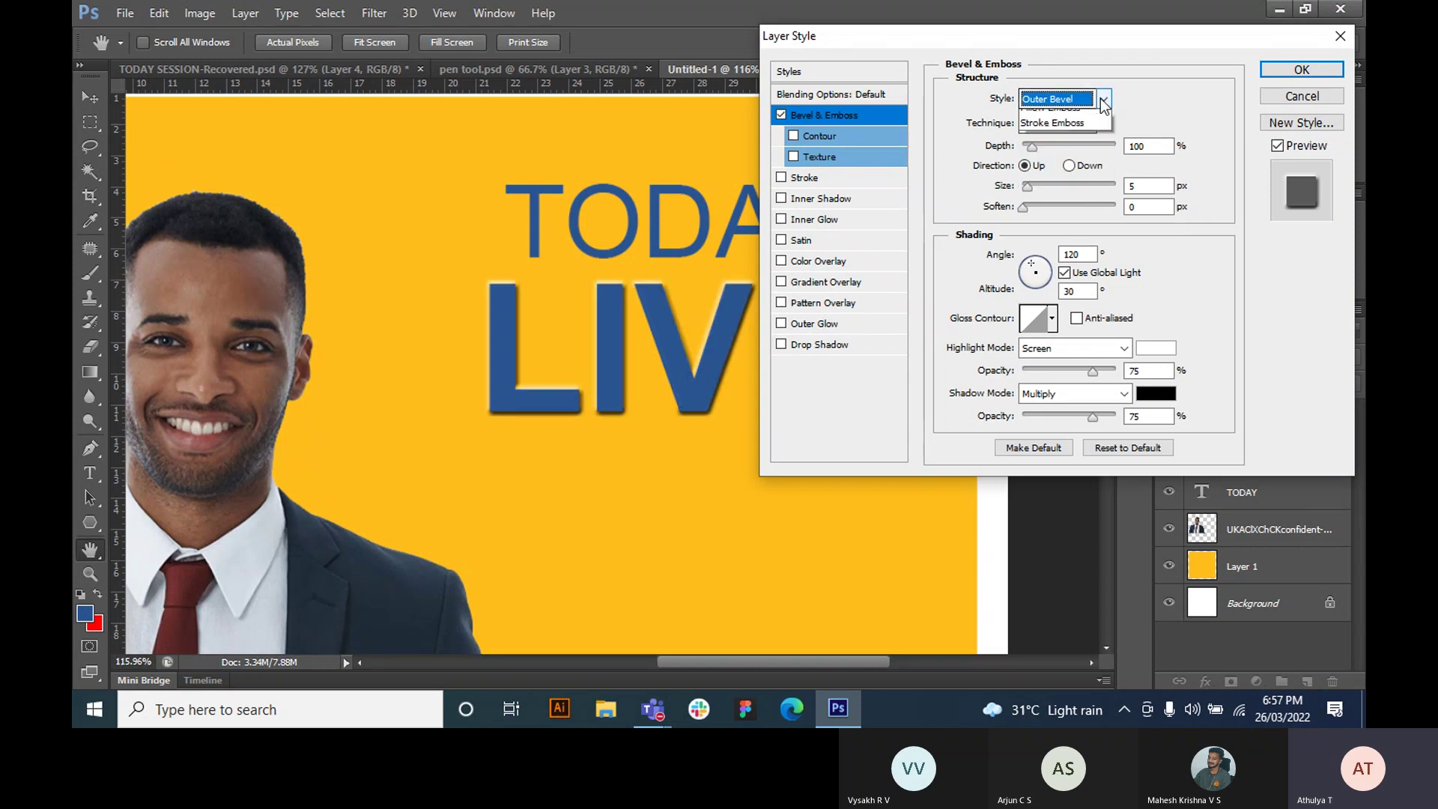
click(1078, 99)
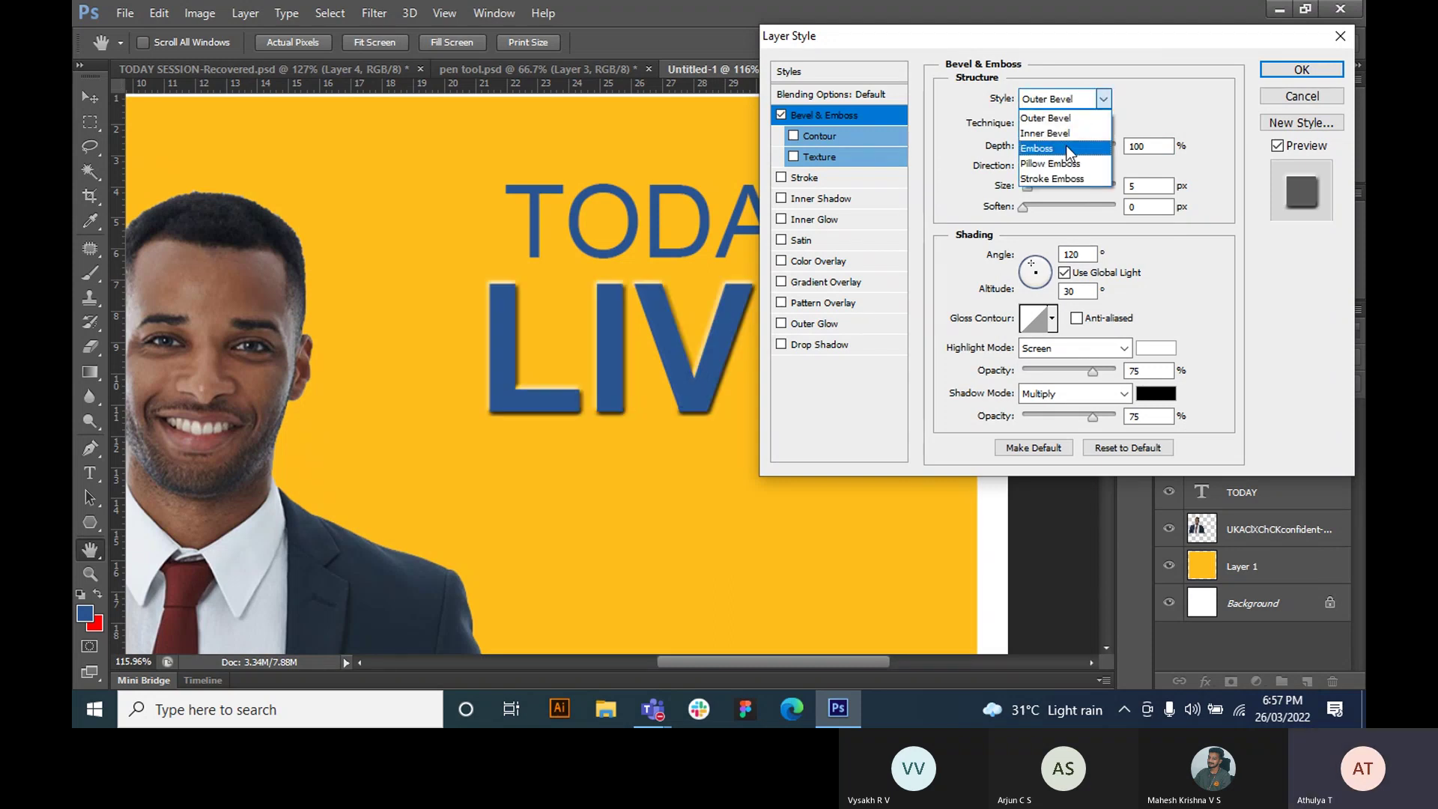
click(1067, 145)
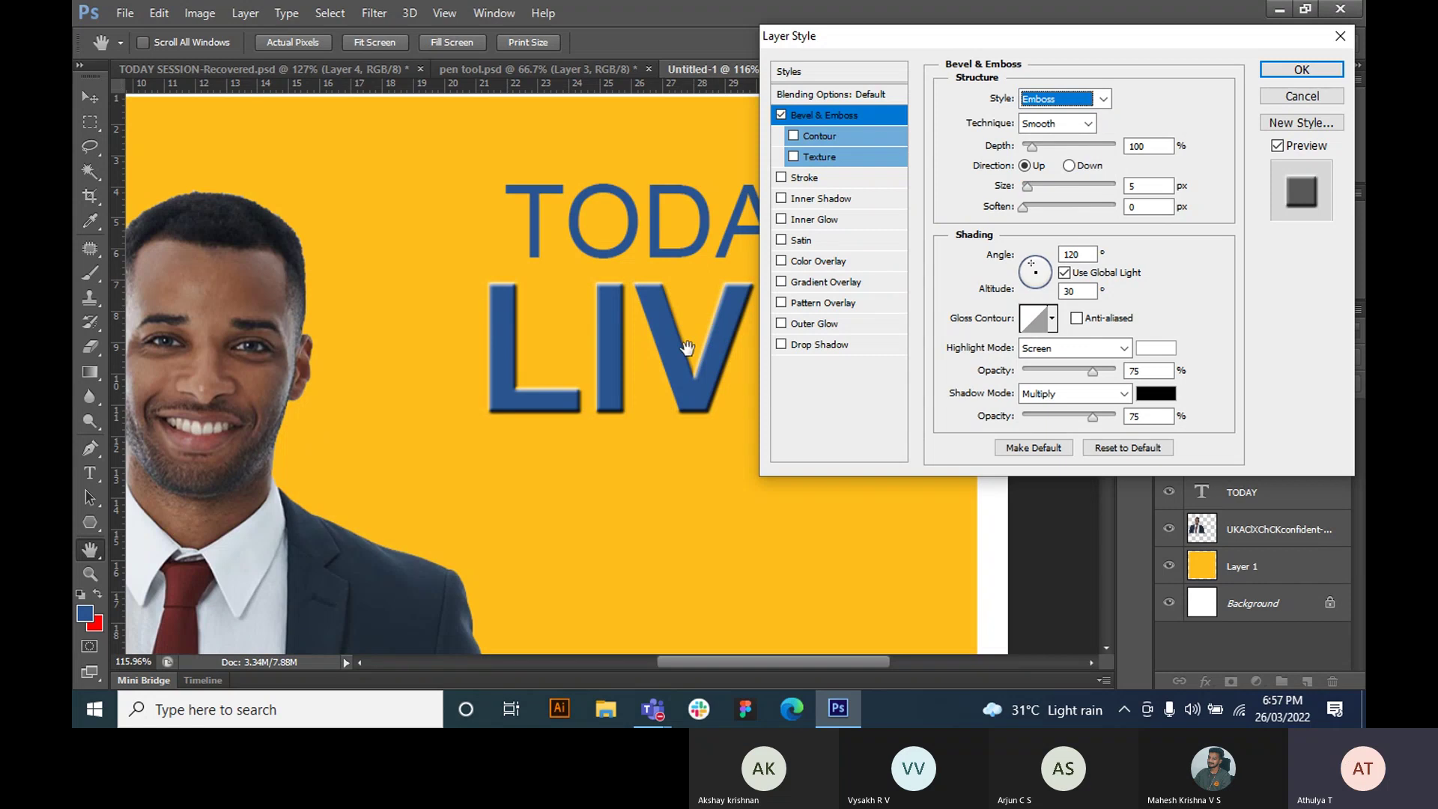
click(1103, 99)
click(1067, 167)
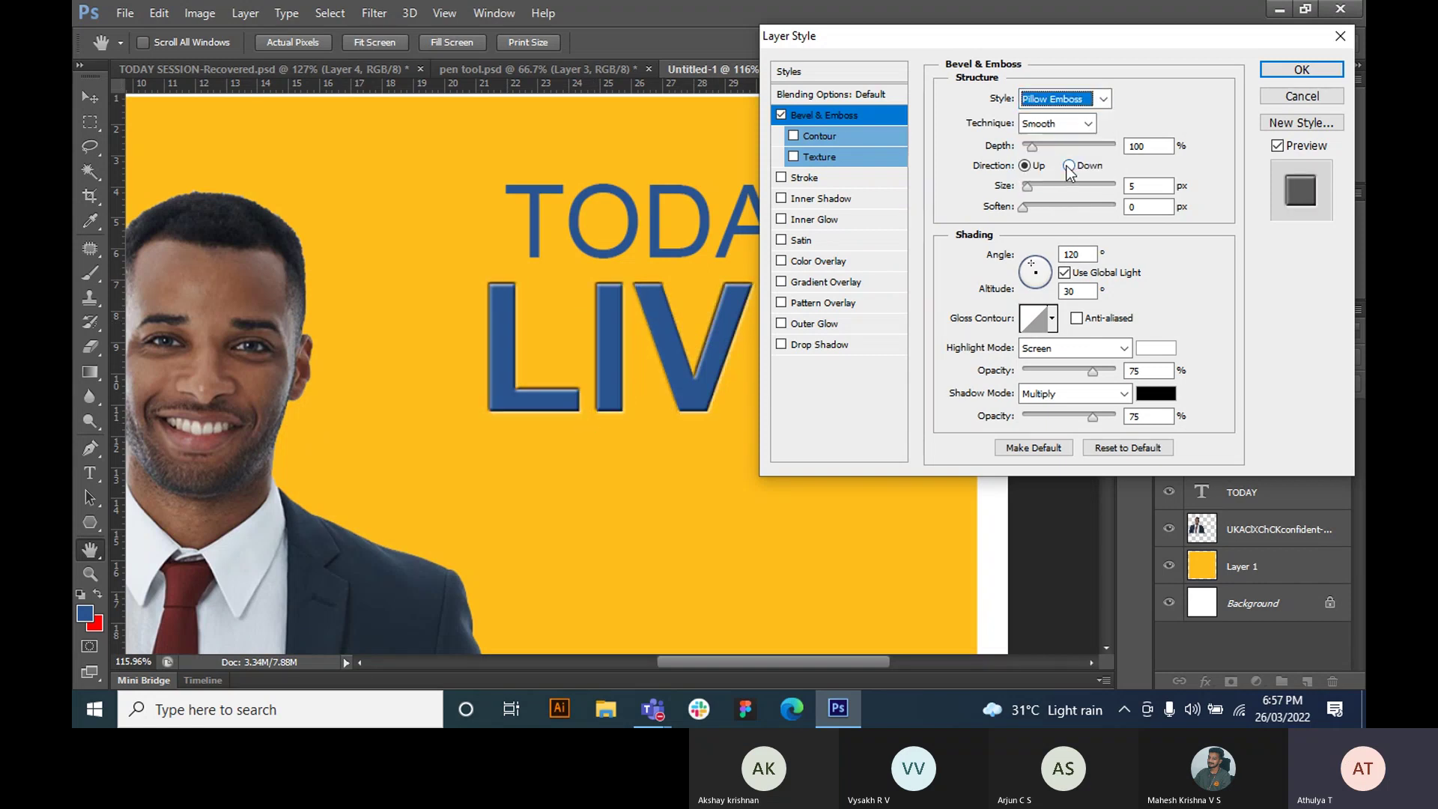
click(1103, 99)
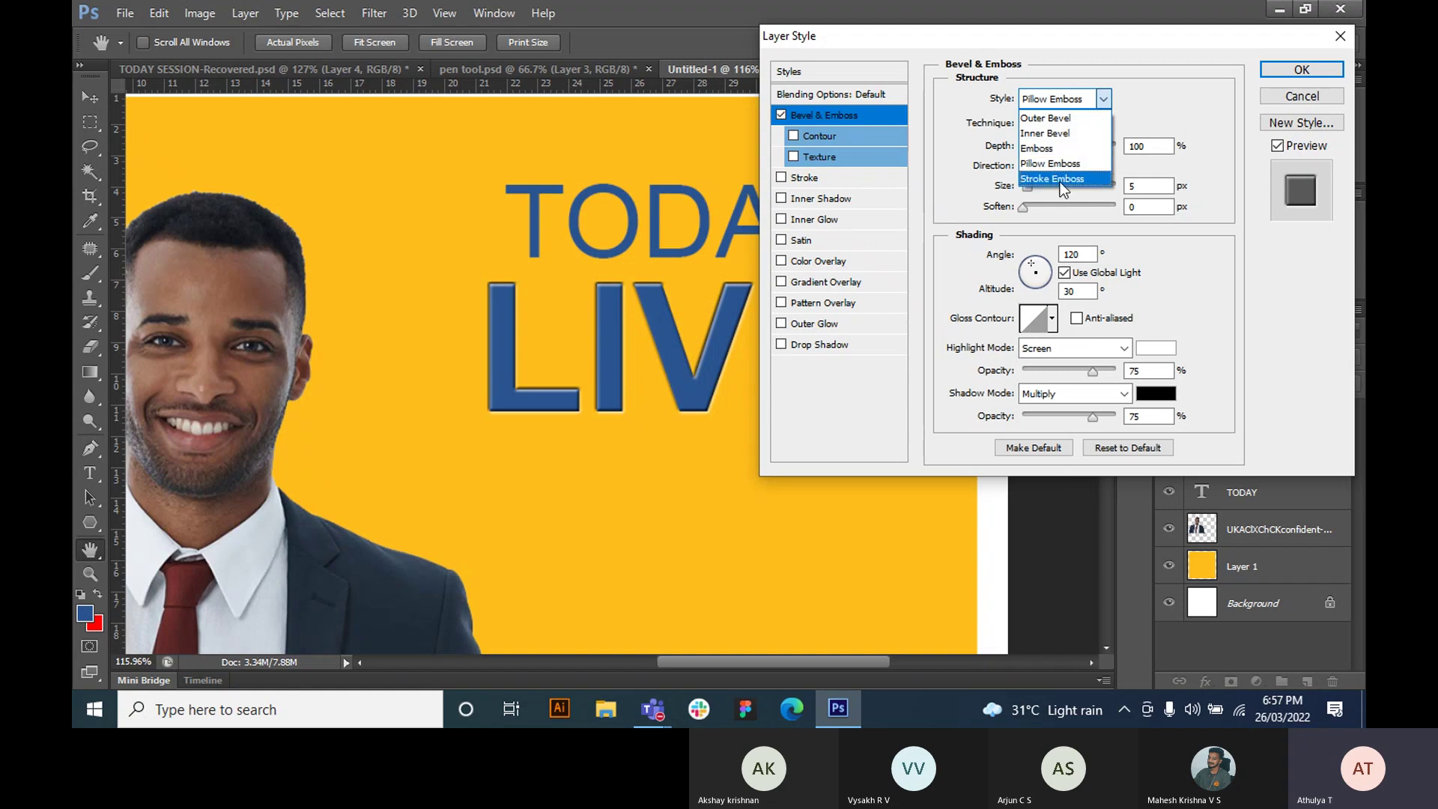
click(1070, 179)
click(1103, 99)
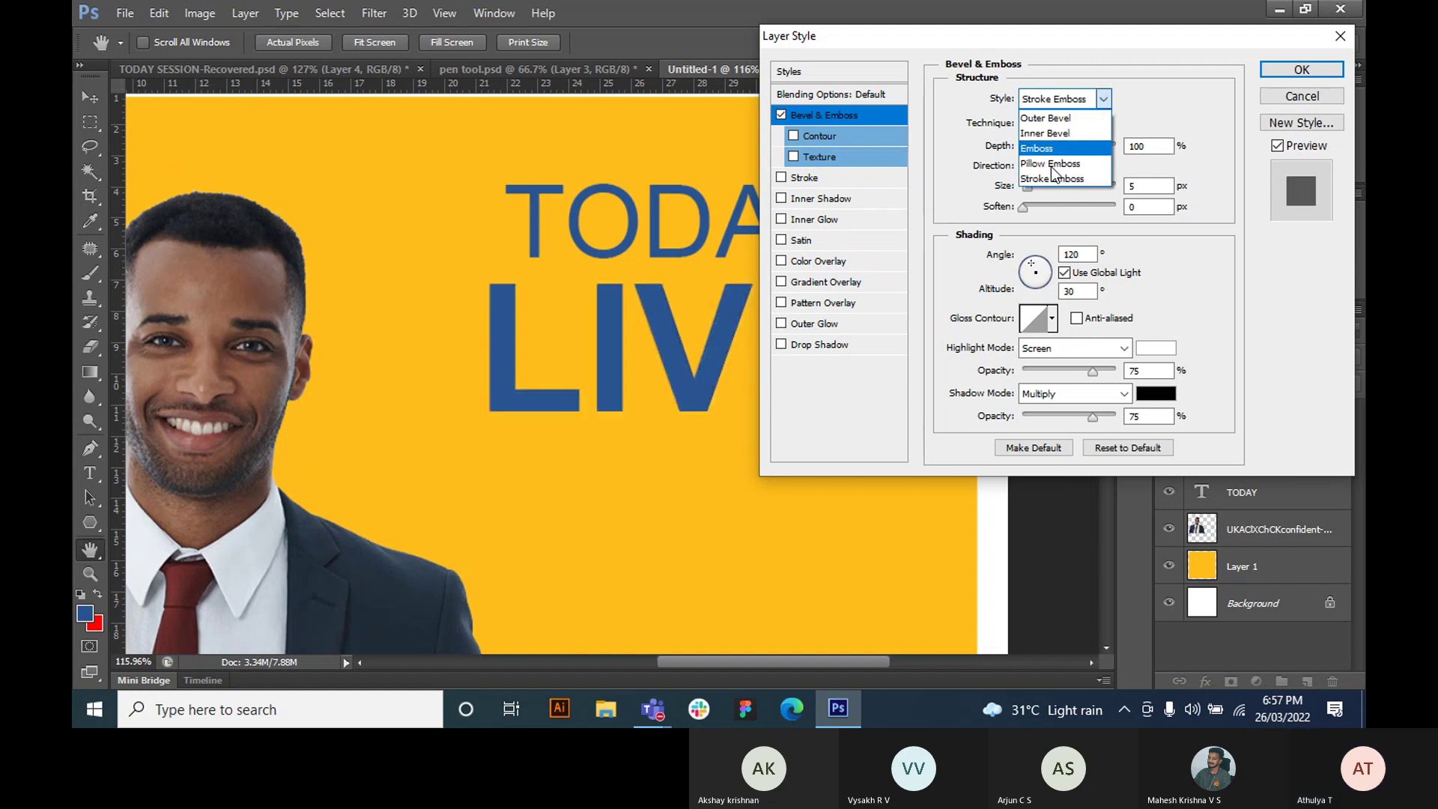
click(1084, 118)
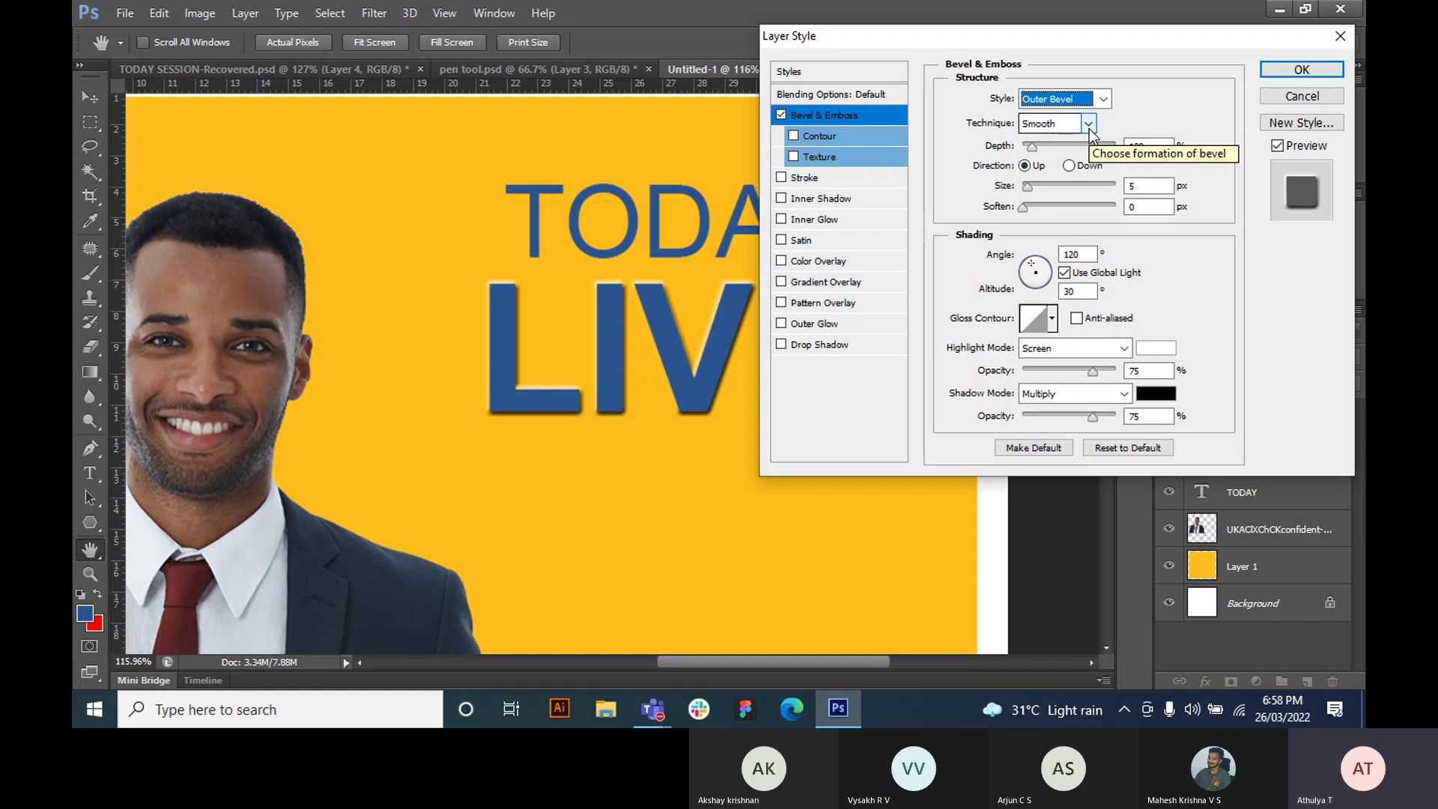
- Set the LIVE text's bevel technique to Chisel Hard and its depth to 184%
click(1088, 126)
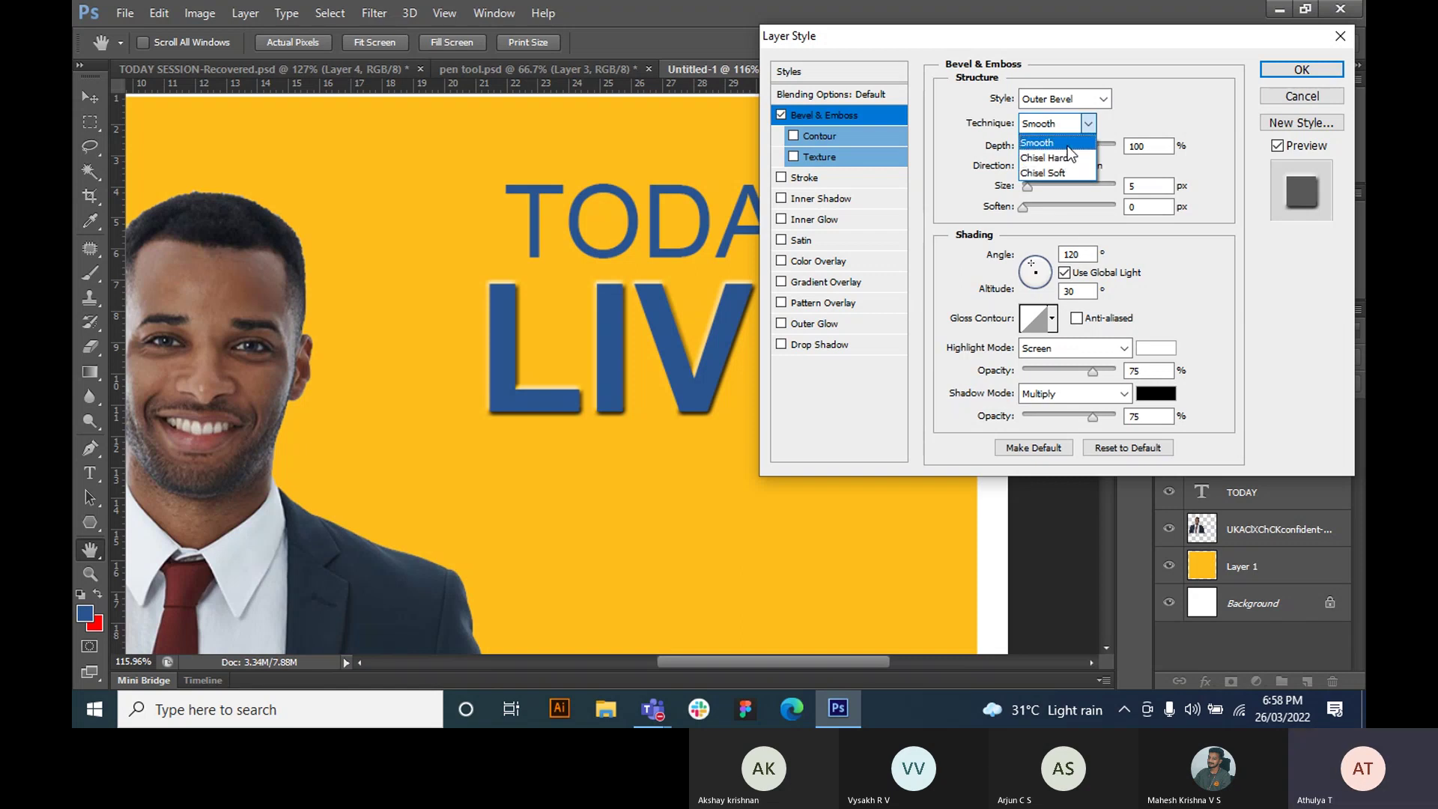
click(1072, 154)
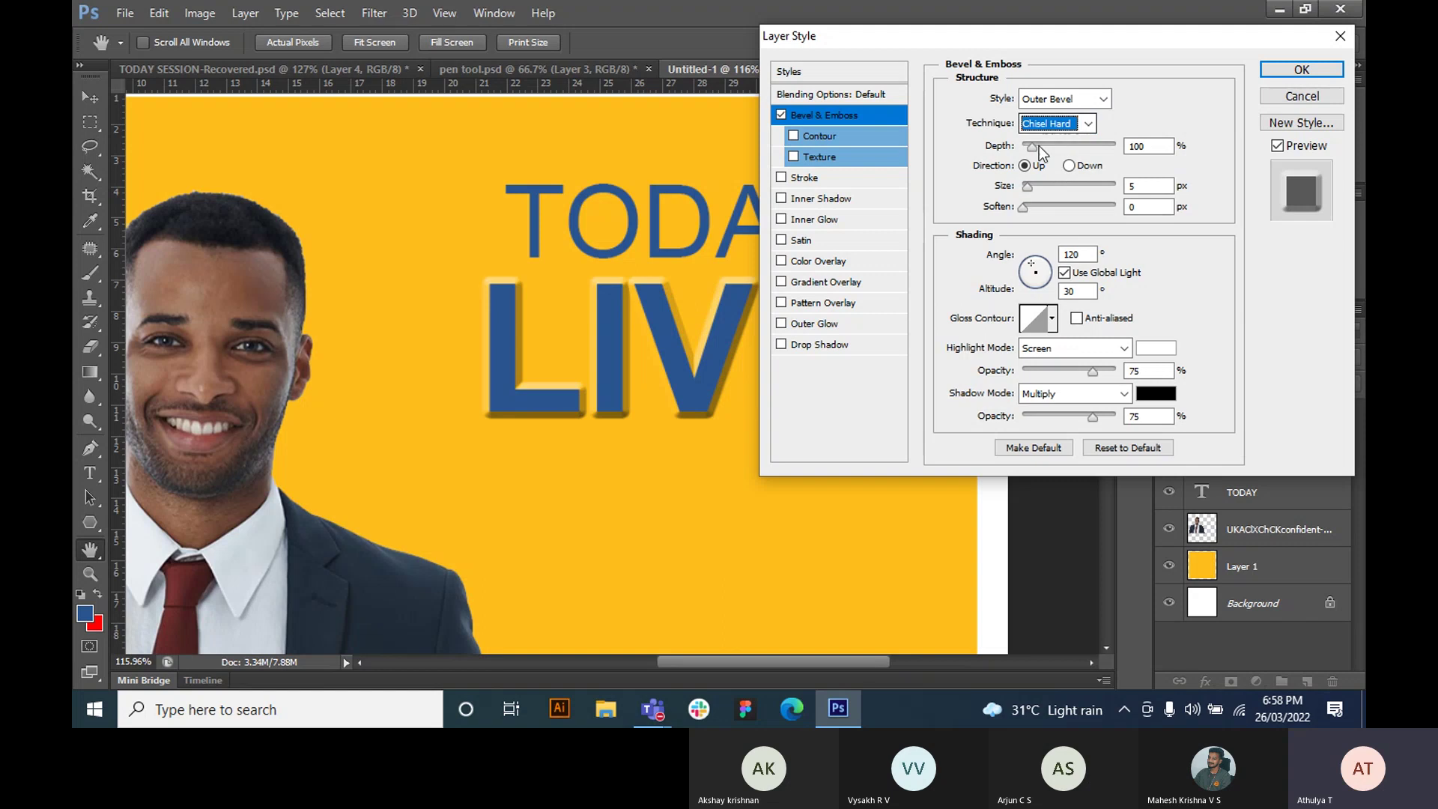
mouse_move(1031, 146)
mouse_down()
mouse_move(1096, 148)
mouse_move(1041, 153)
mouse_up()
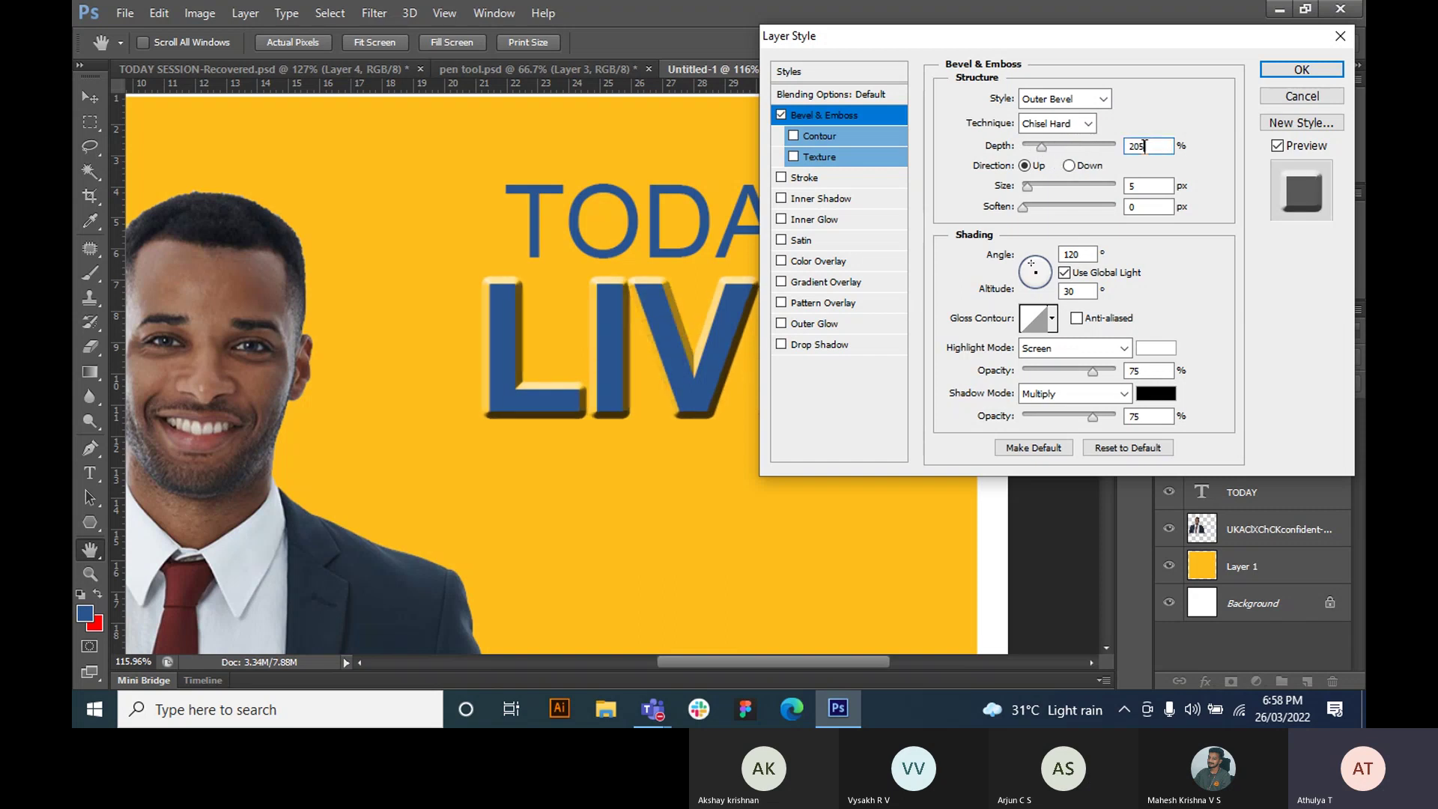
click(1046, 148)
drag(1045, 147, 1039, 146)
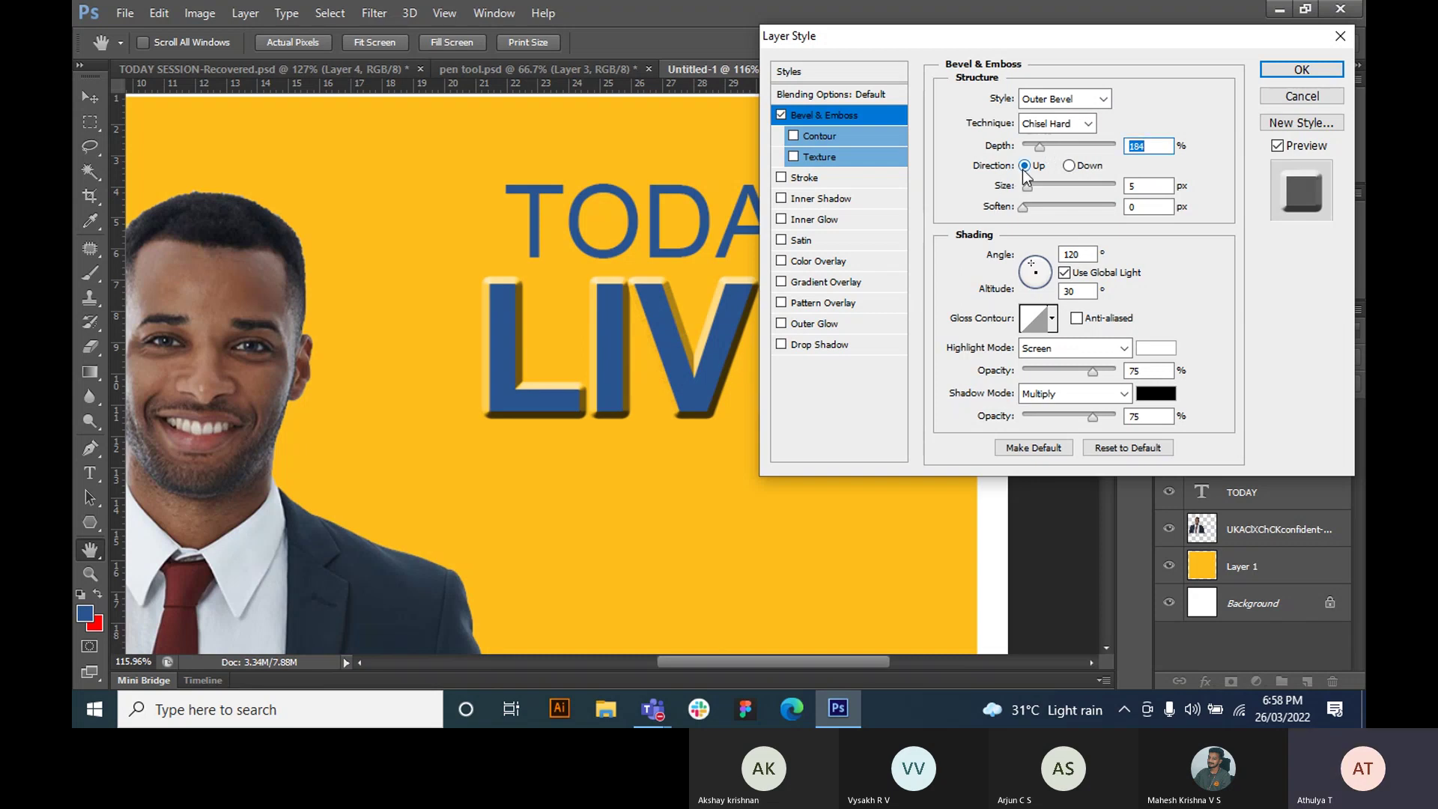
- Try the Down direction for the LIVE text's bevel and set the direction back to Up
click(1081, 168)
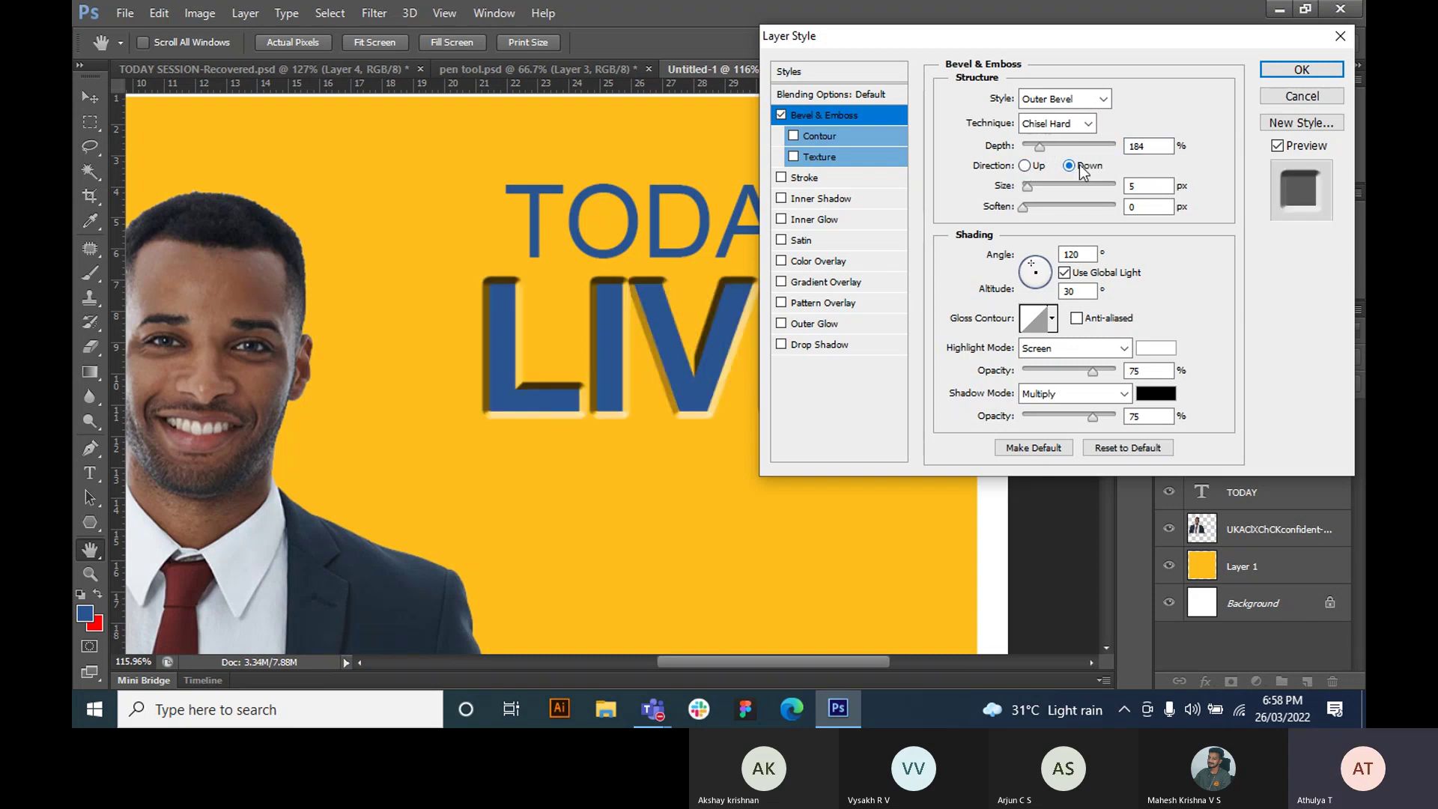
click(1025, 165)
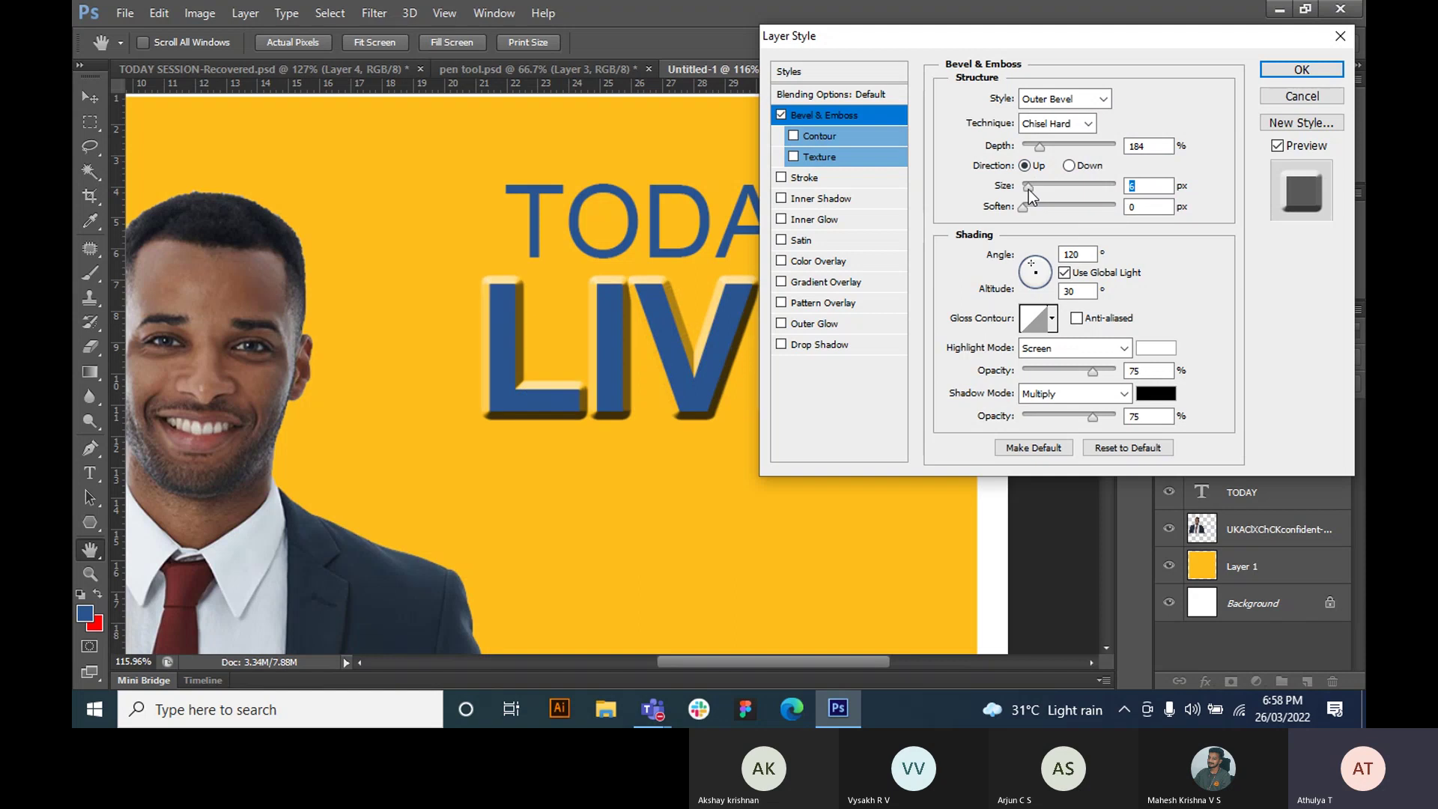
- Set the LIVE bevel's size to 7 px and soften to 5 px, with its light at a 66° angle and 26° altitude
mouse_move(1027, 190)
mouse_down()
mouse_move(1100, 182)
mouse_move(1028, 177)
mouse_up()
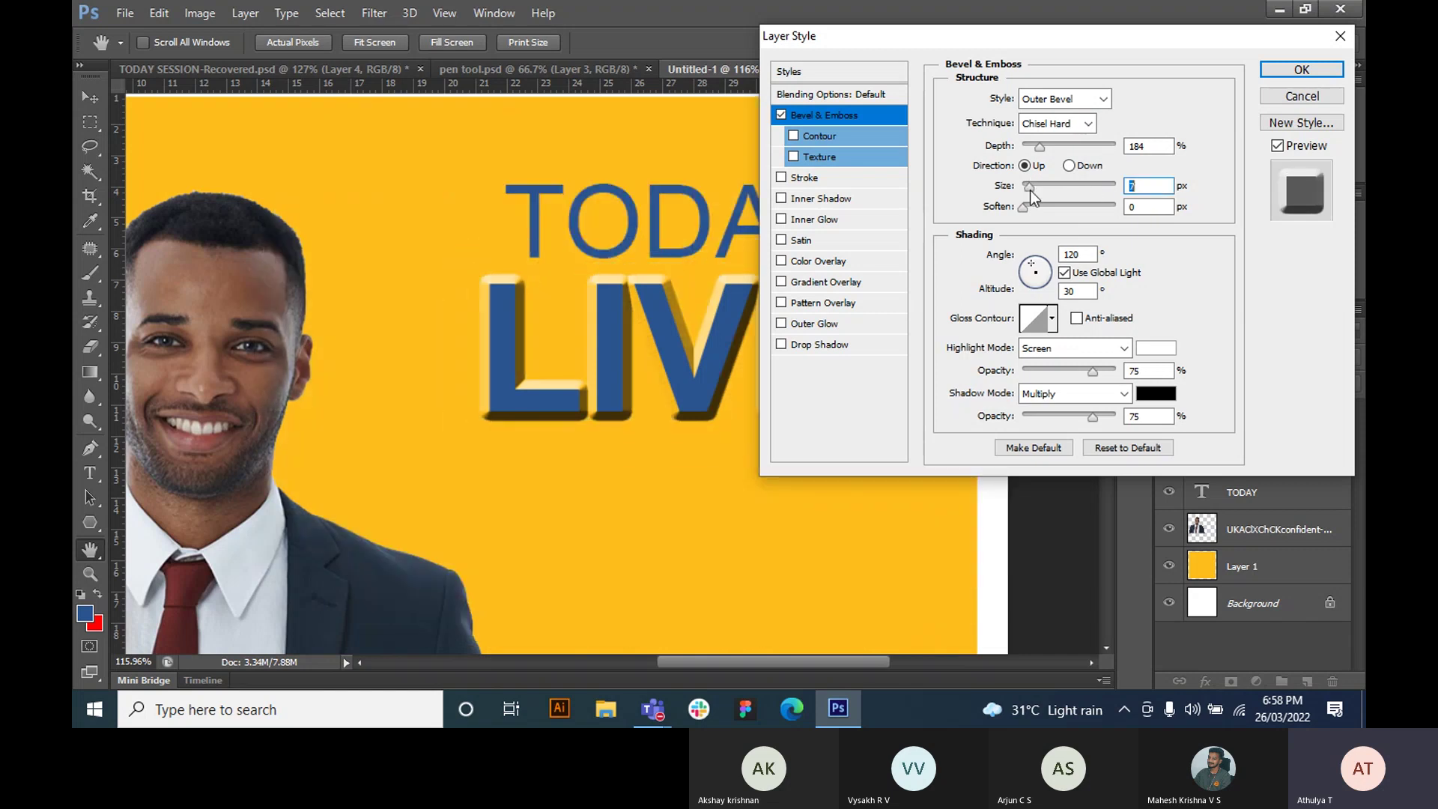
mouse_move(1027, 209)
mouse_down()
mouse_move(1090, 209)
mouse_move(1050, 213)
mouse_up()
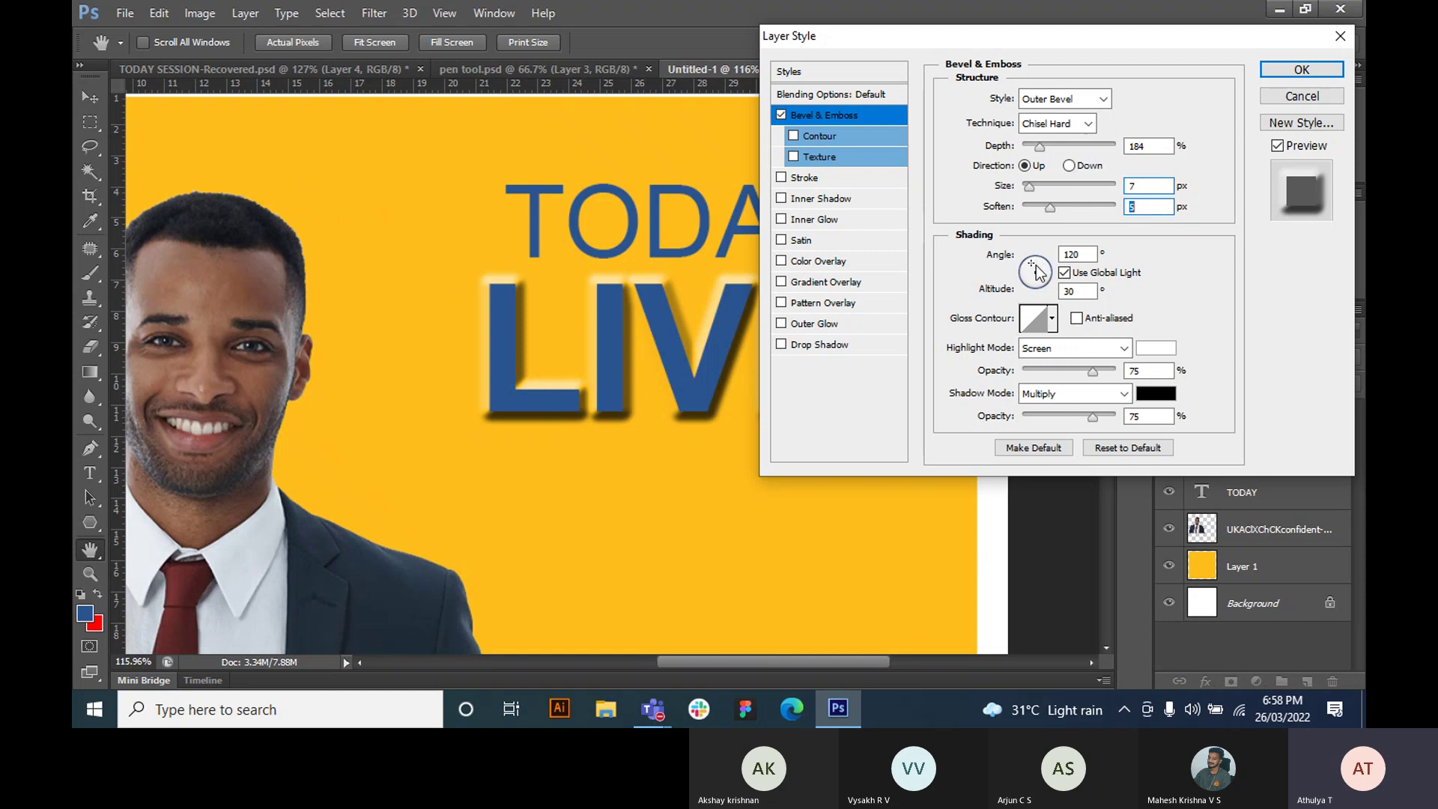
mouse_move(1031, 263)
mouse_down()
mouse_move(1040, 280)
mouse_move(1023, 270)
mouse_move(1040, 263)
mouse_up()
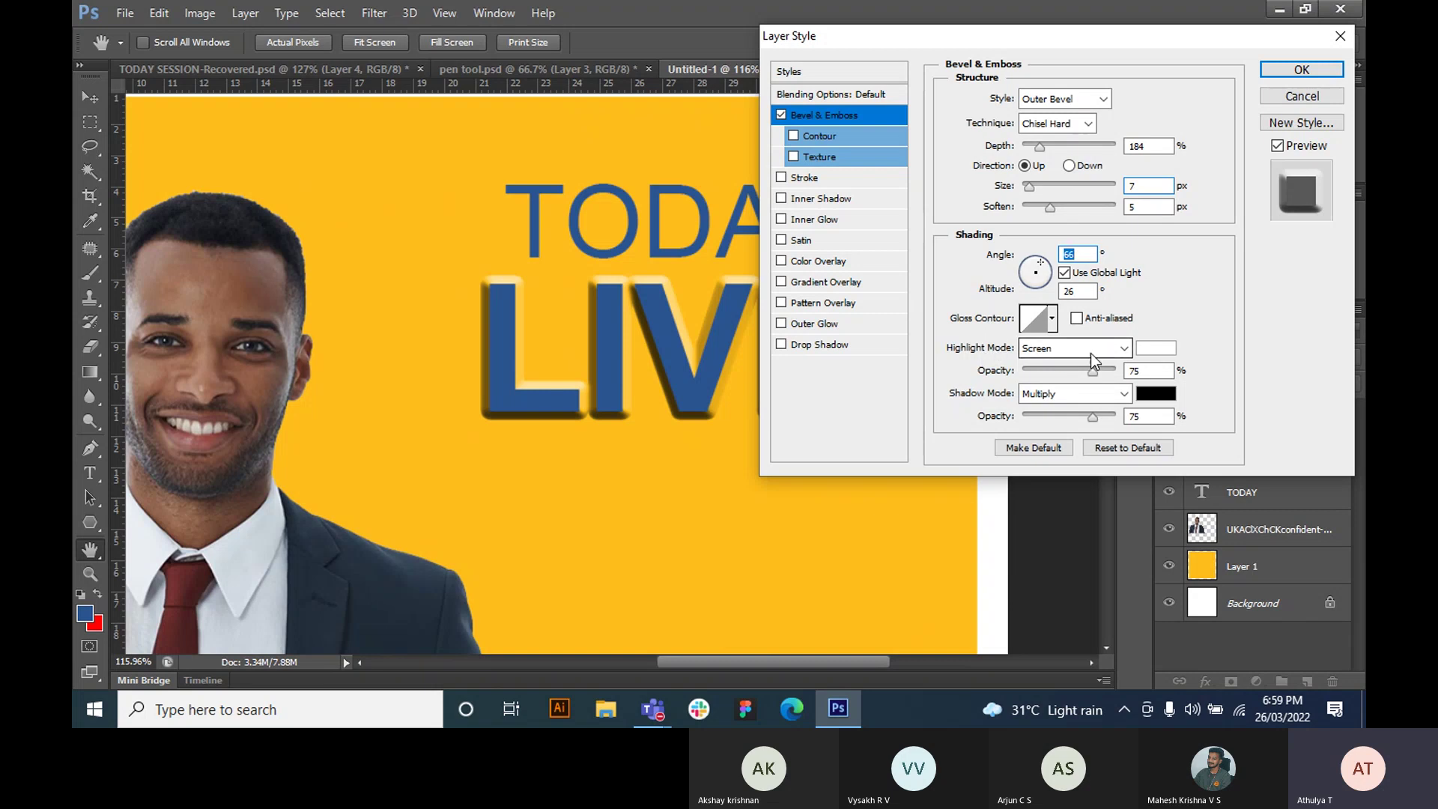
- Change the LIVE bevel's highlight colour to pure red (ff0000)
click(1151, 350)
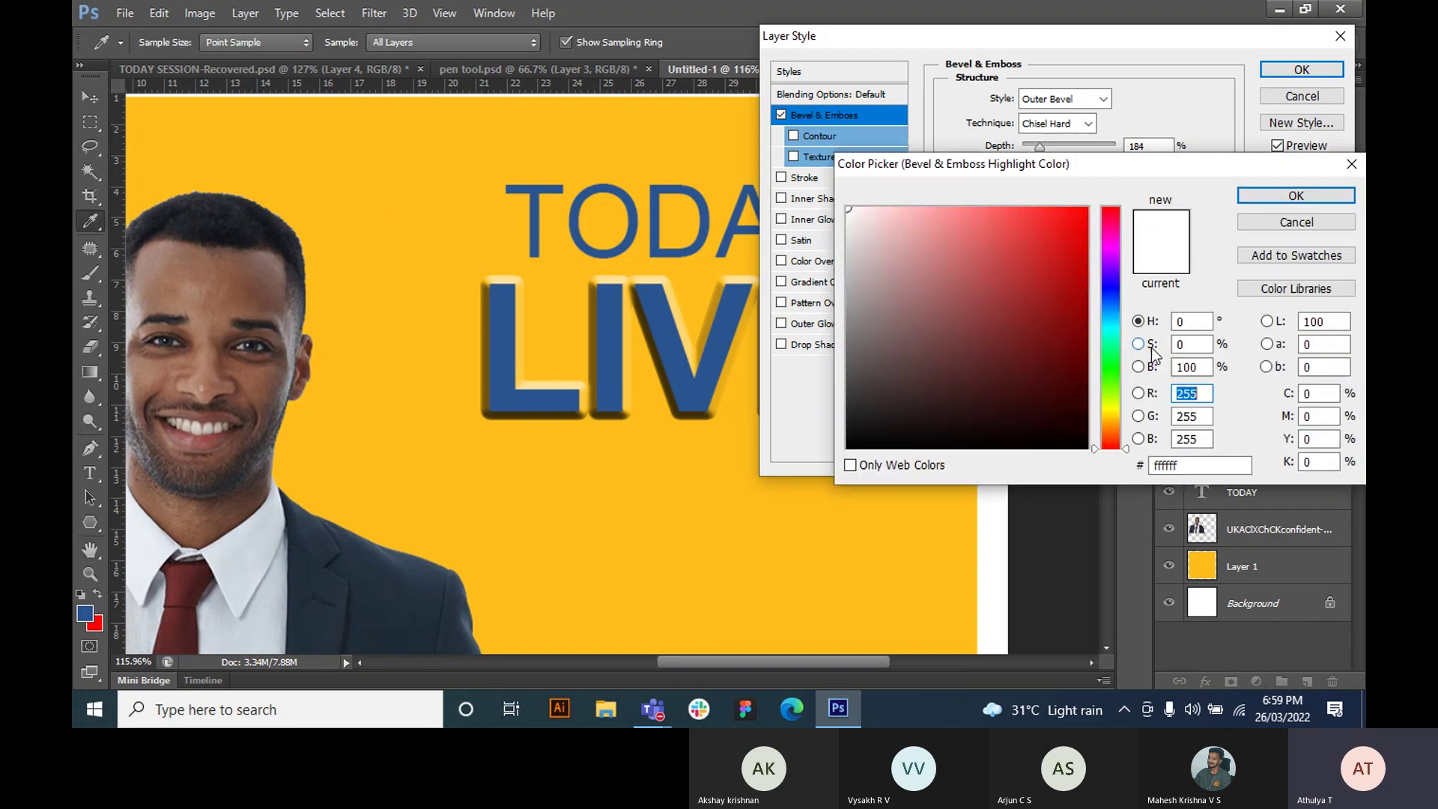
click(1058, 251)
mouse_move(1063, 266)
mouse_down()
mouse_move(1068, 354)
mouse_move(1027, 286)
mouse_move(1085, 218)
mouse_move(1152, 195)
mouse_up()
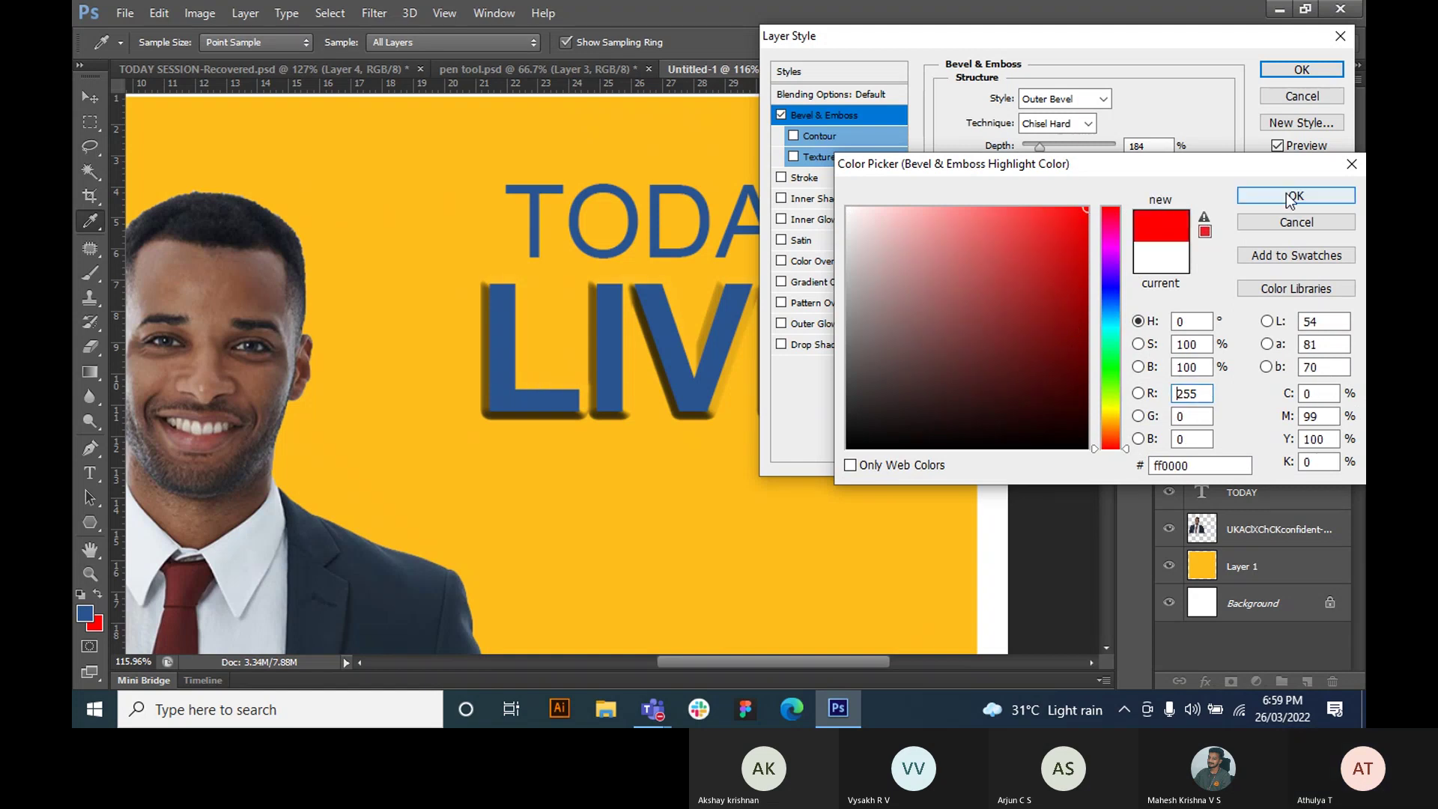
click(1295, 196)
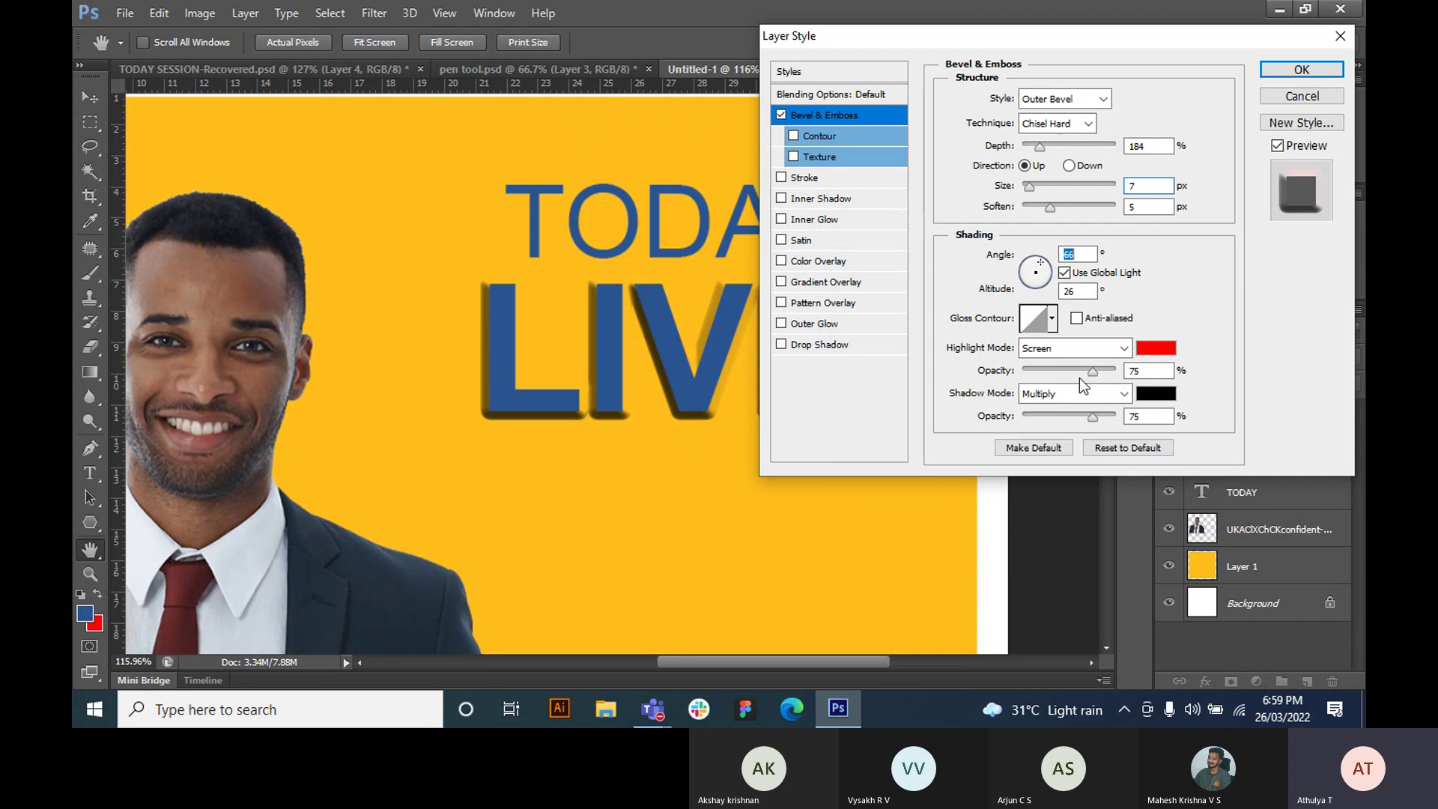
- Change the LIVE bevel's shadow colour to bright red and its shadow opacity to 63%
click(1165, 401)
click(1085, 209)
click(1319, 196)
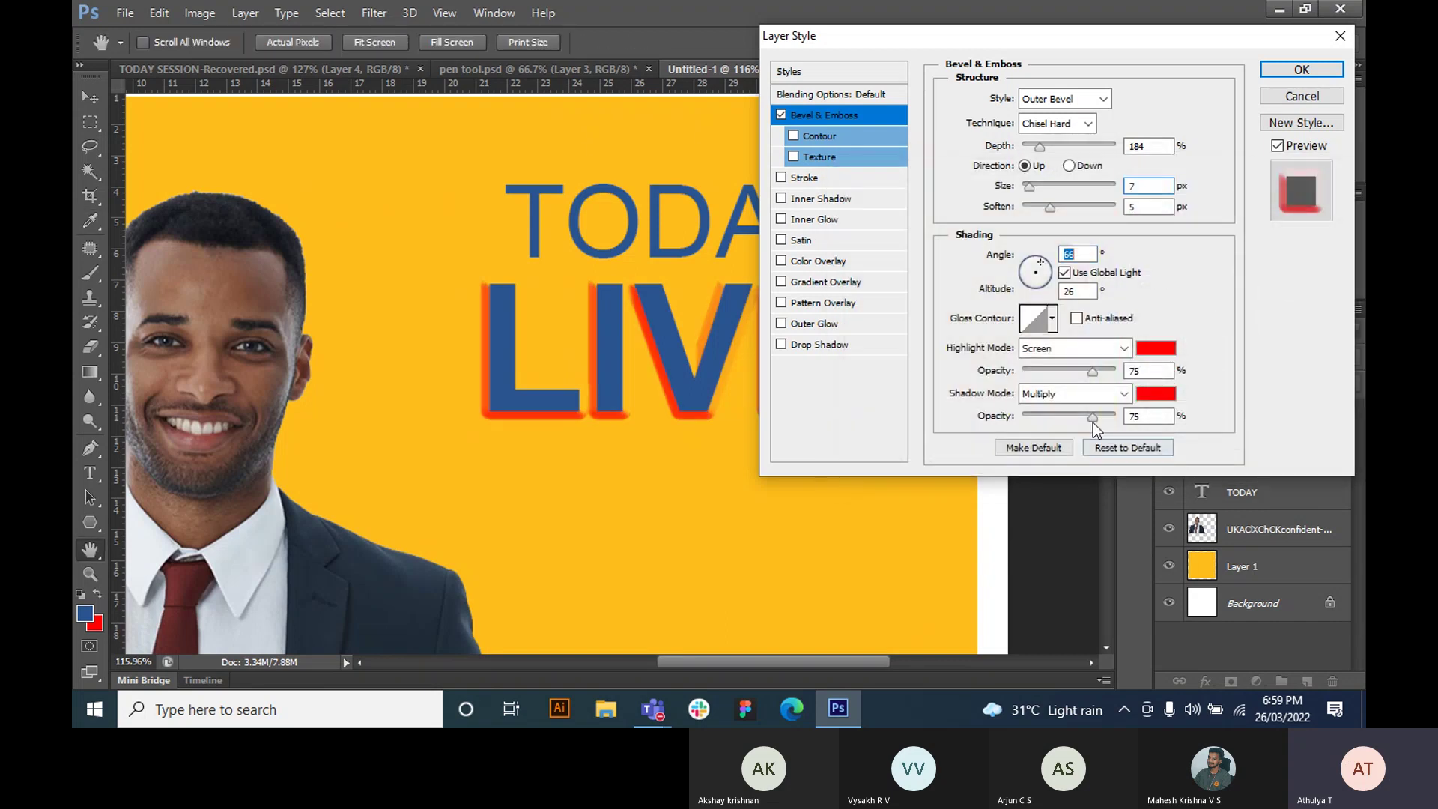
mouse_move(1070, 416)
mouse_down()
mouse_move(1097, 422)
mouse_move(1040, 423)
mouse_move(1091, 424)
mouse_up()
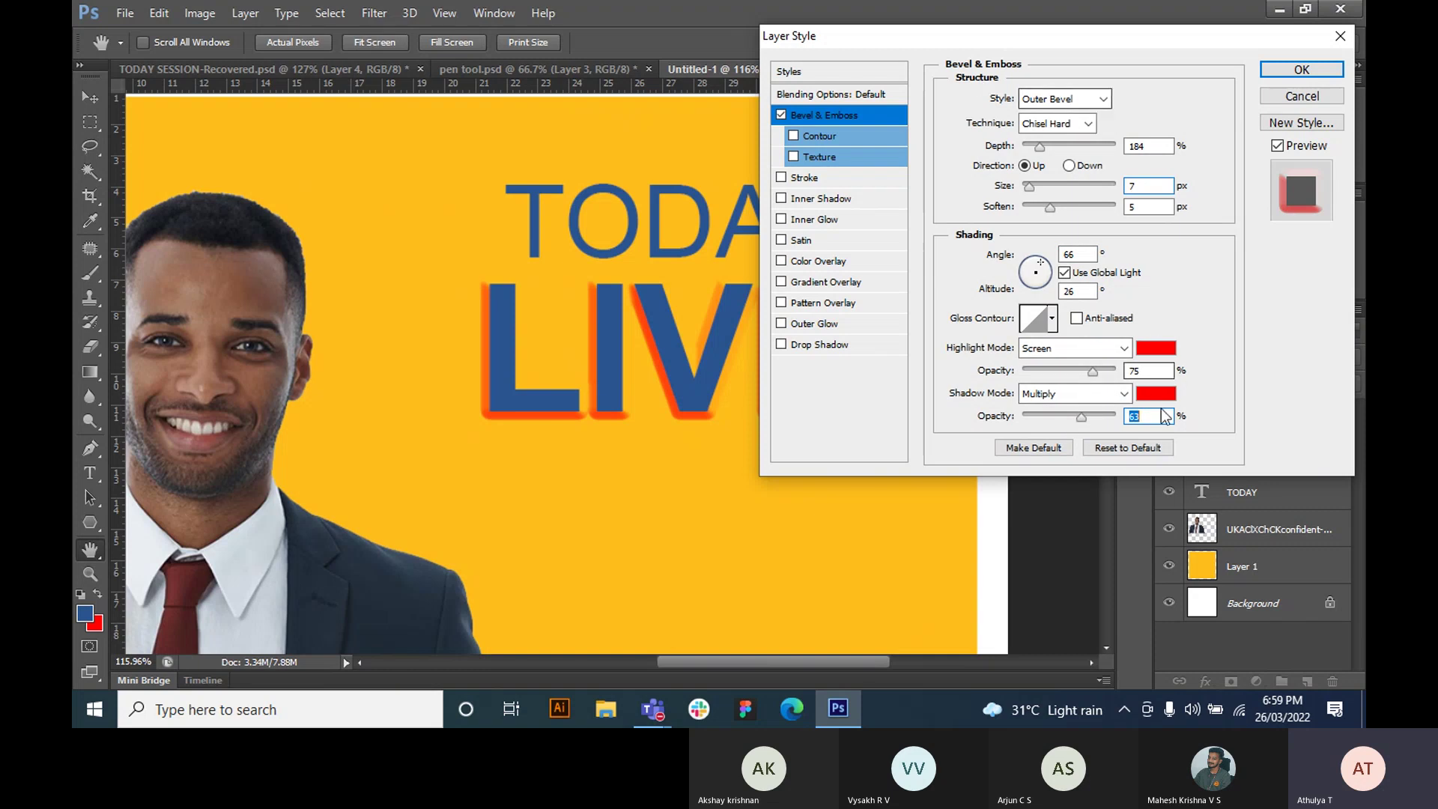
- Turn off Bevel & Emboss on the LIVE text and add a Stroke effect with a size of 7 px
click(781, 115)
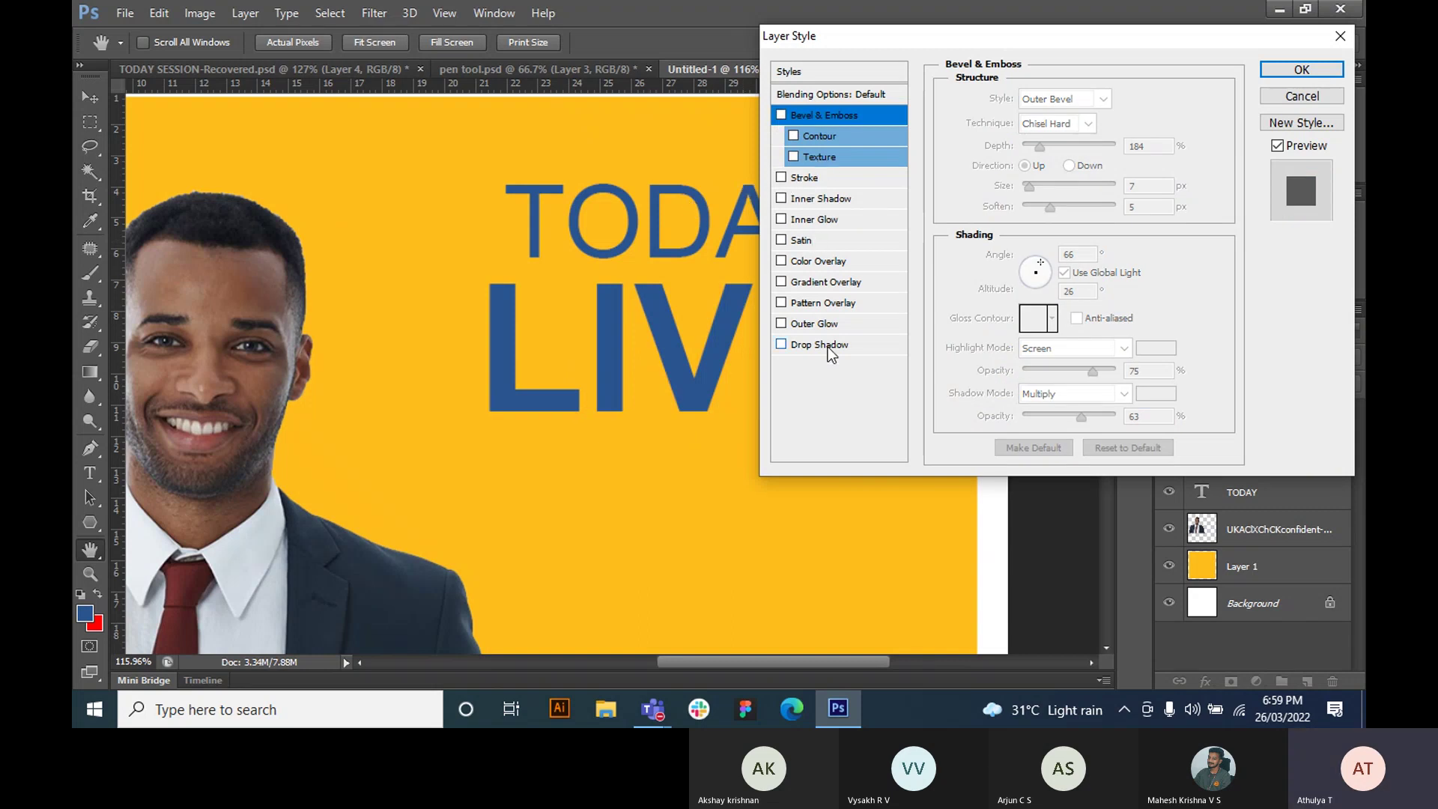
click(780, 178)
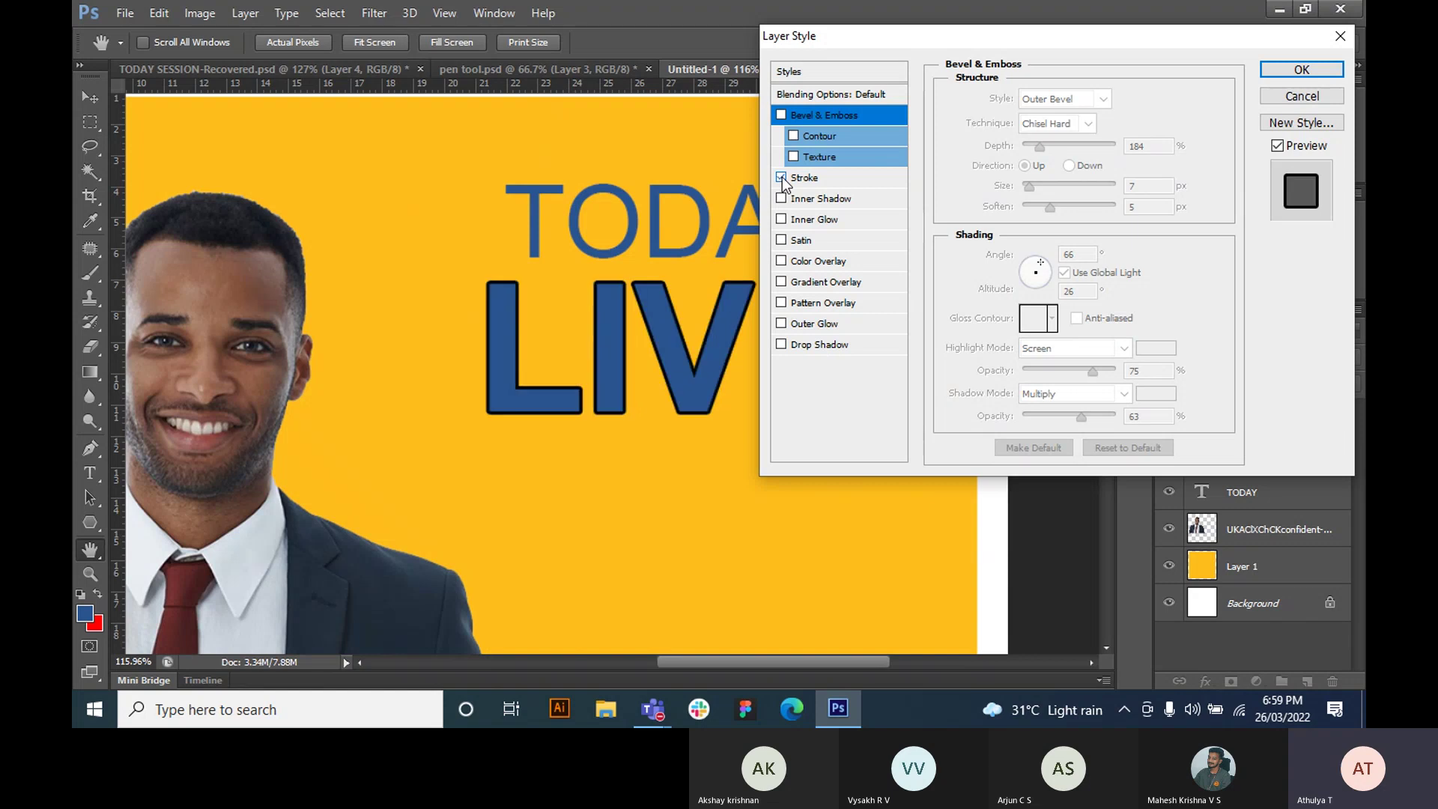
click(830, 178)
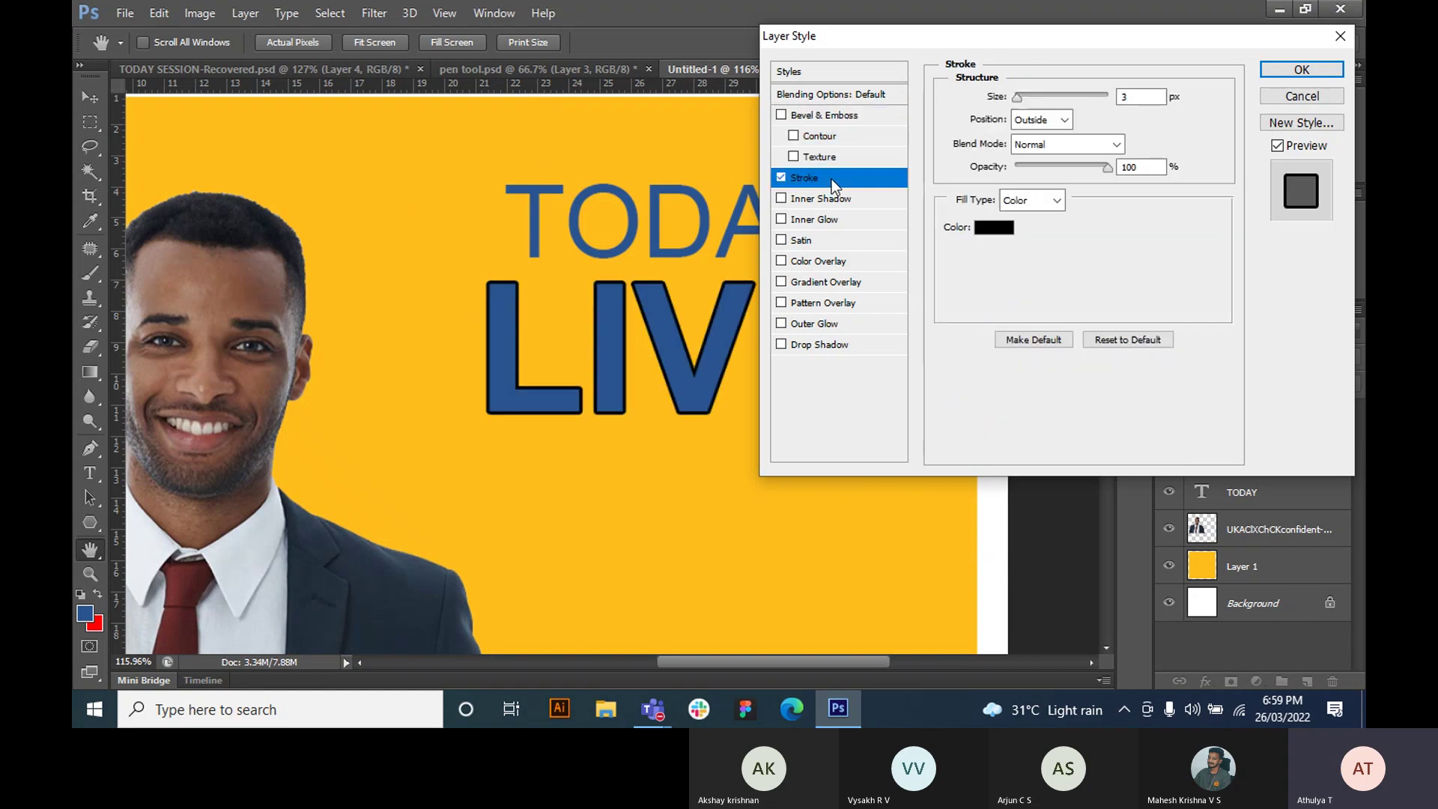
mouse_move(1042, 47)
mouse_down()
mouse_move(993, 27)
mouse_move(1059, 39)
mouse_up()
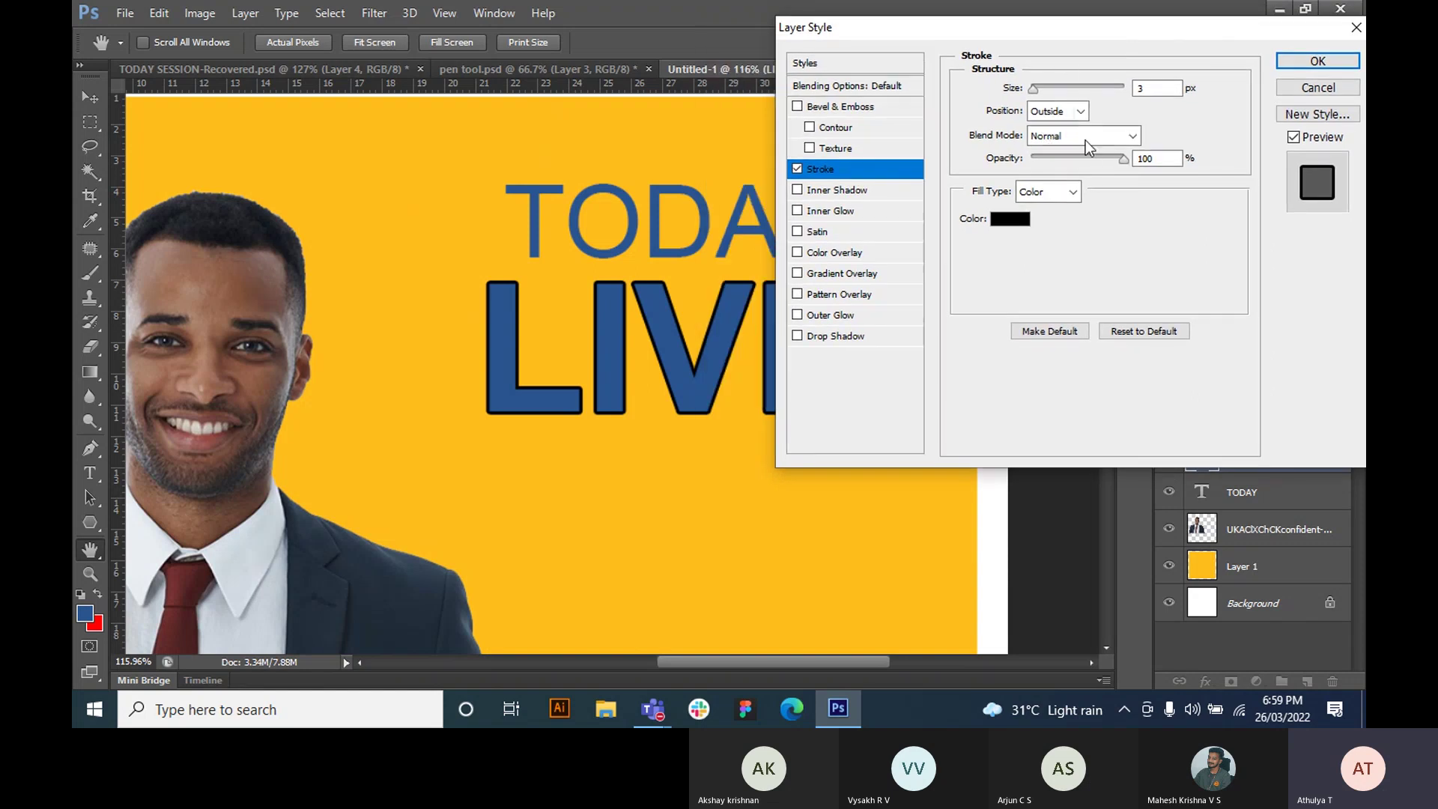
mouse_move(1036, 92)
mouse_down()
mouse_move(1082, 98)
mouse_move(1037, 91)
mouse_up()
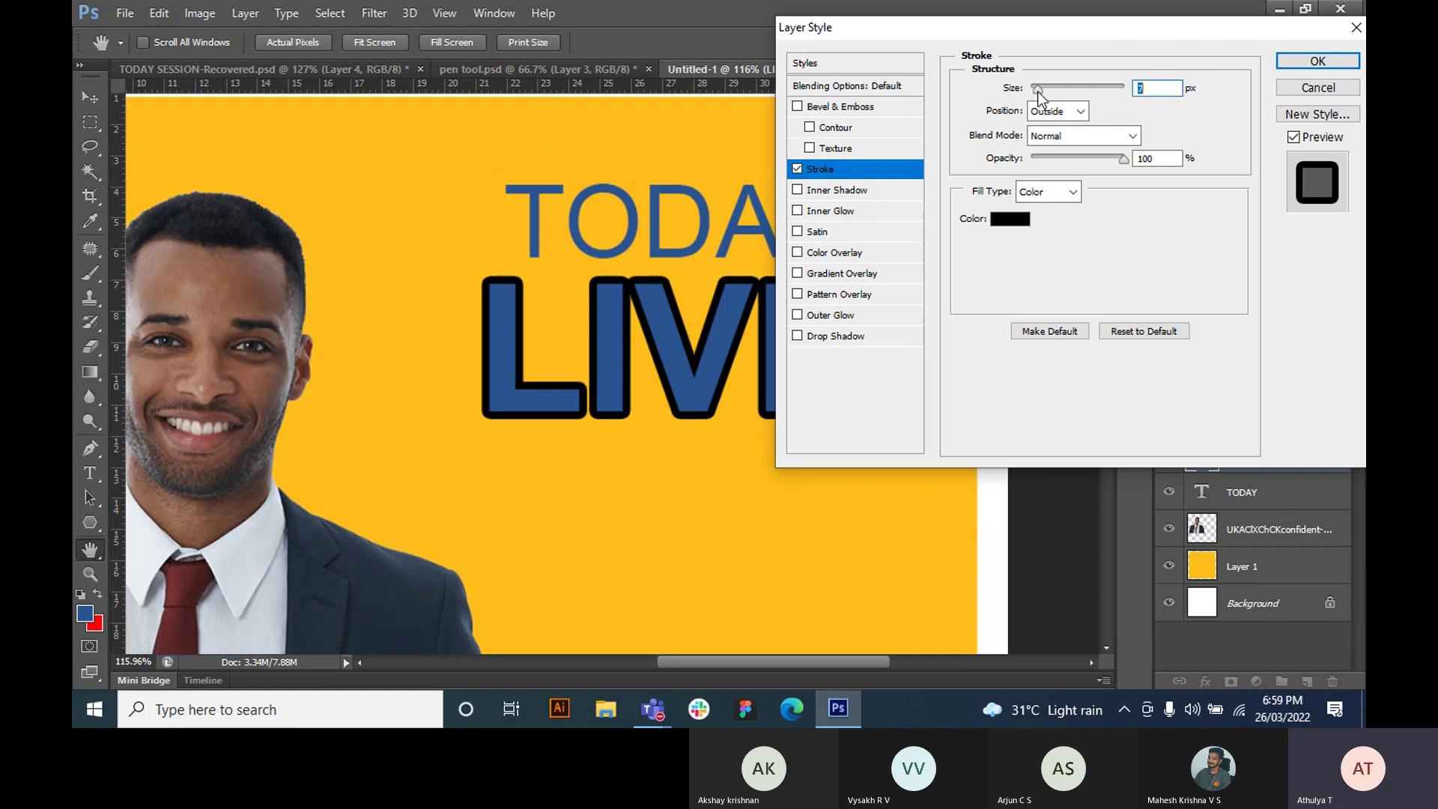
- Compare the Inside and Center positions for the LIVE stroke and set the position back to Outside
click(1081, 112)
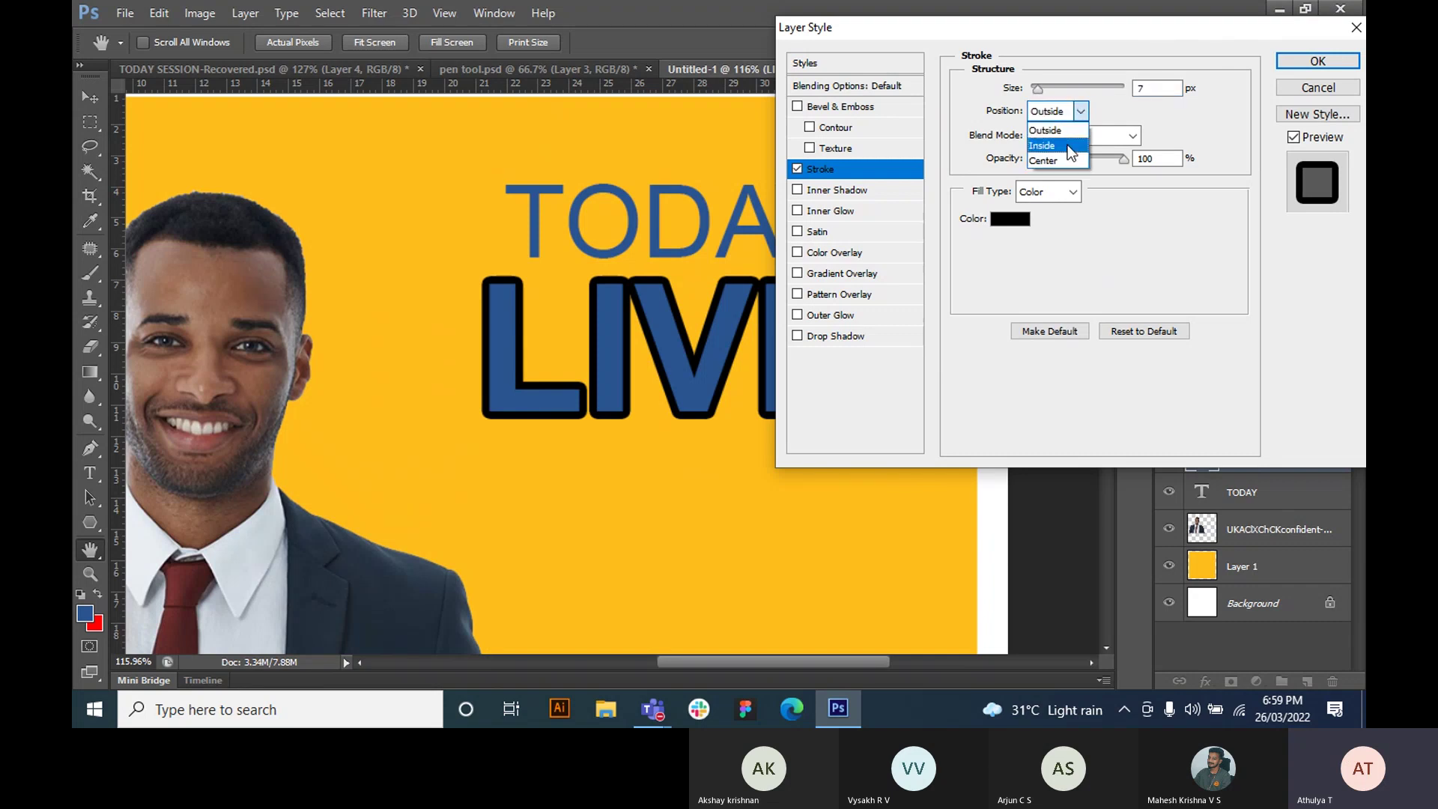
click(1067, 145)
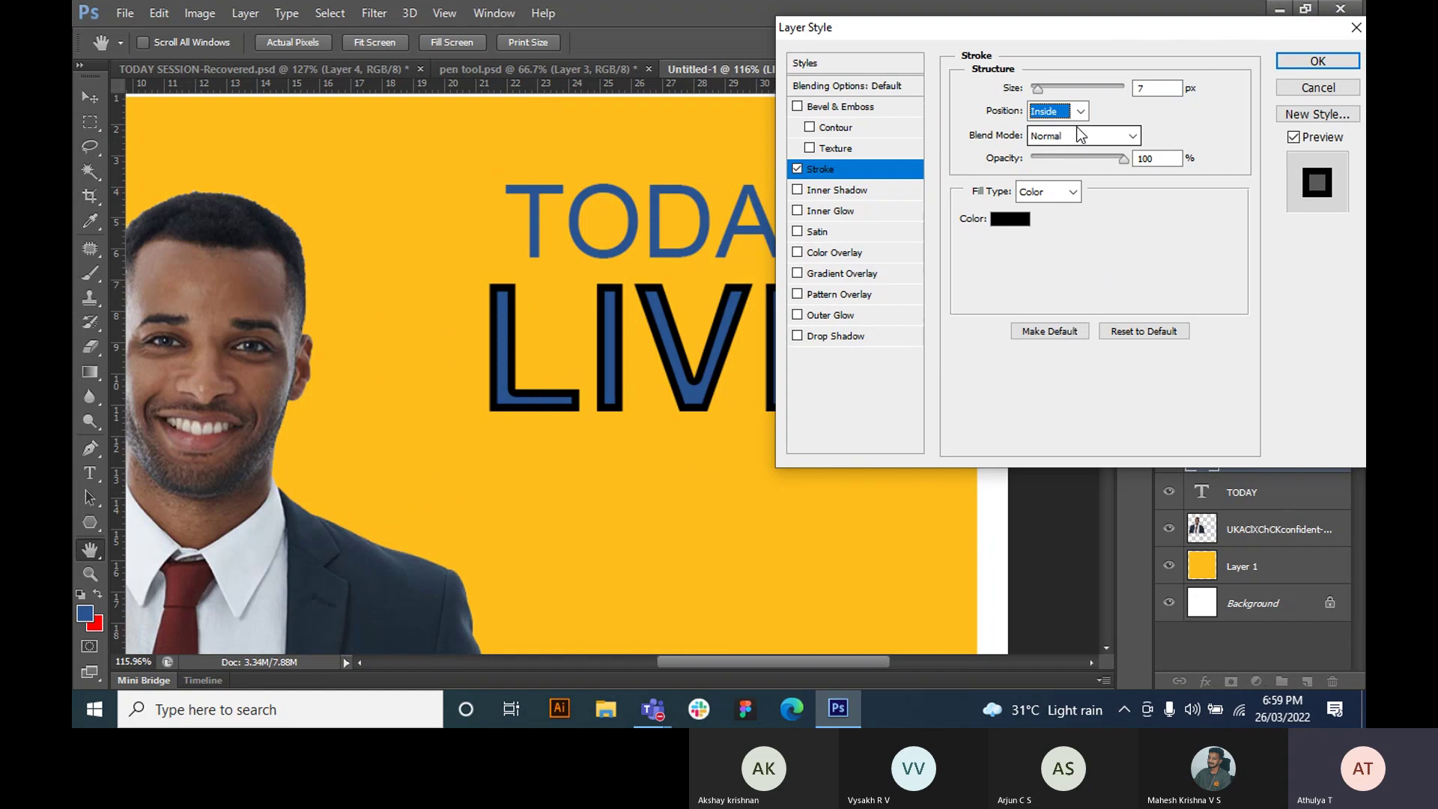
click(1079, 112)
click(1063, 159)
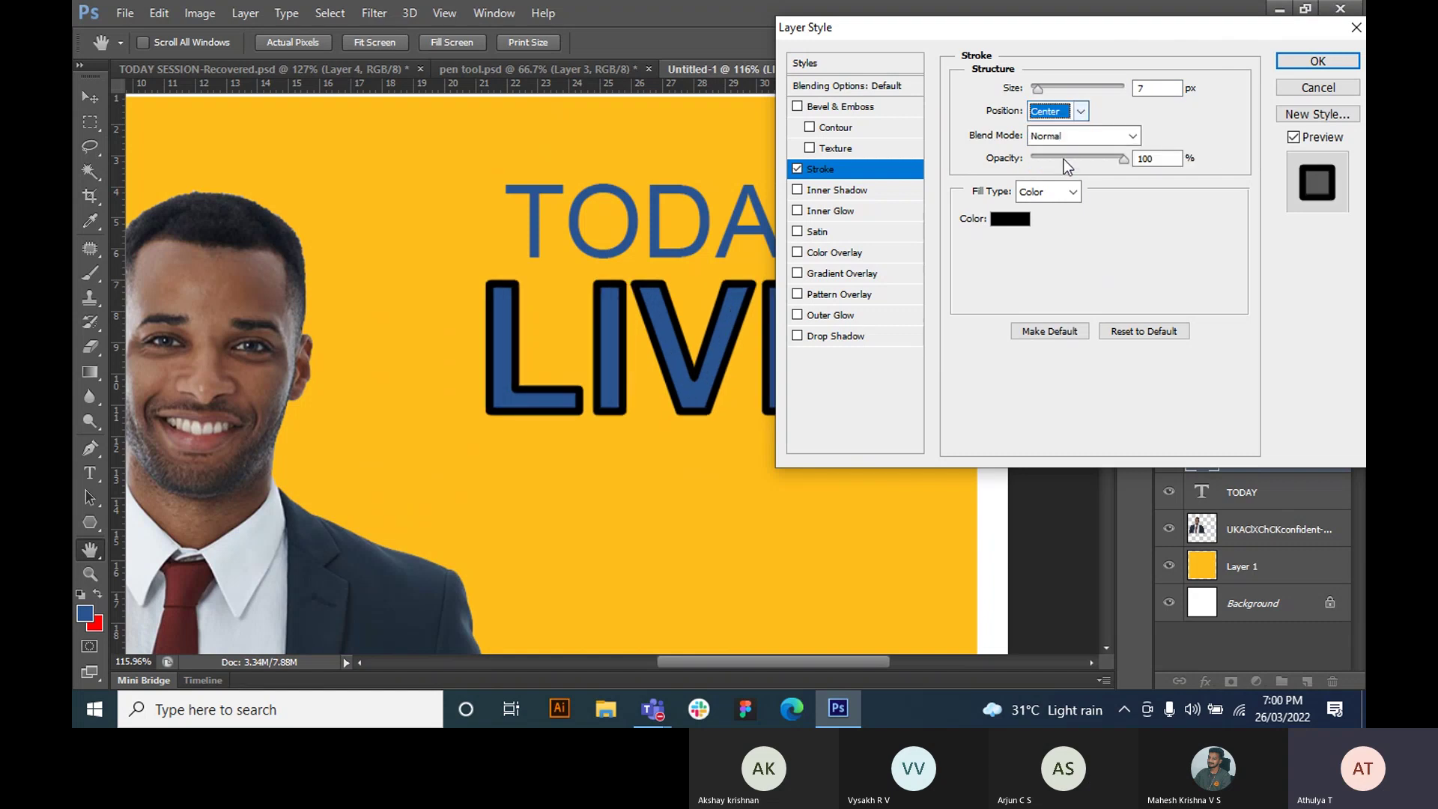
click(1078, 111)
click(1056, 132)
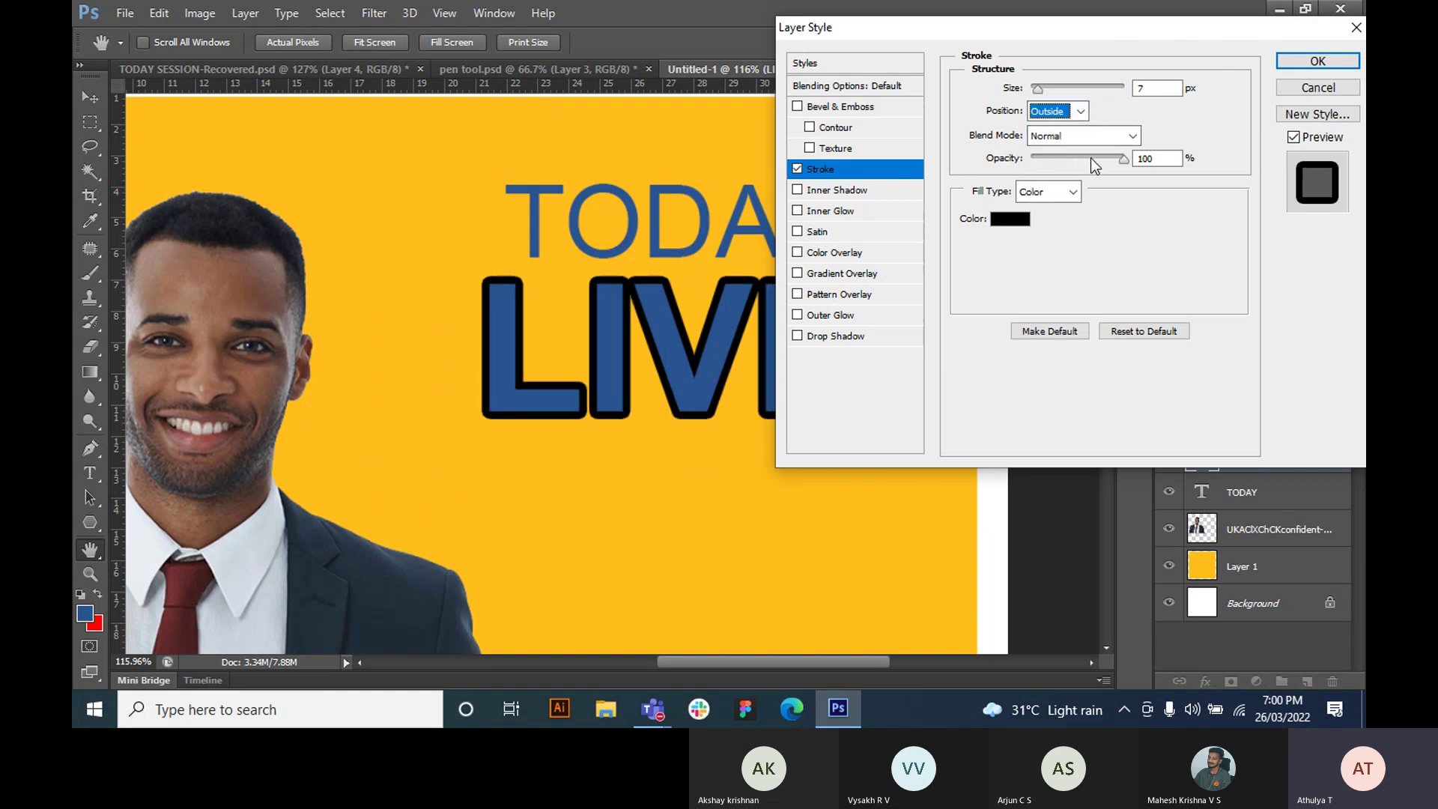
- Set the LIVE stroke's opacity to 97% and fill it with a gradient, comparing presets and choosing Violet, Orange
mouse_move(1121, 160)
mouse_down()
mouse_move(1045, 168)
mouse_move(1120, 168)
mouse_up()
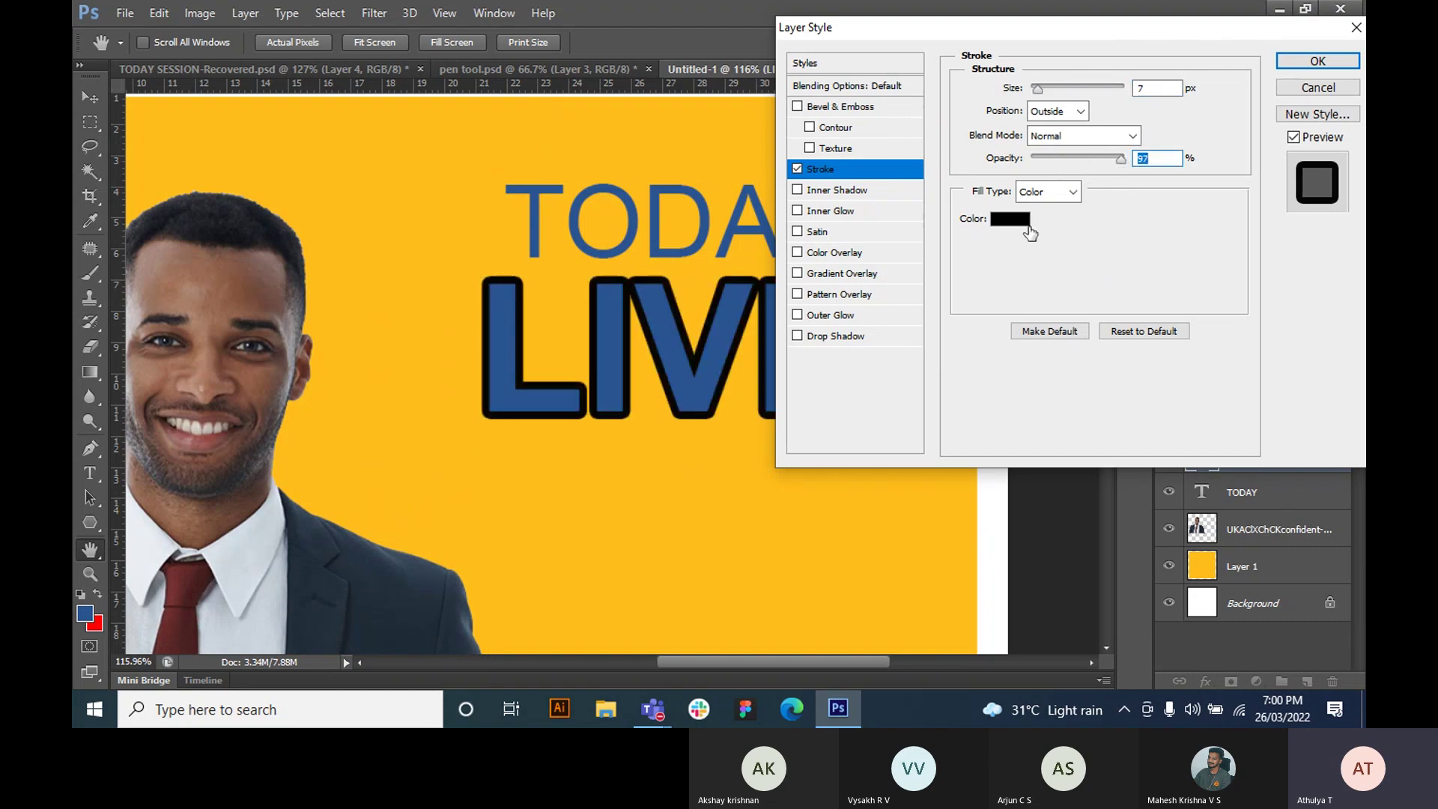
click(1078, 192)
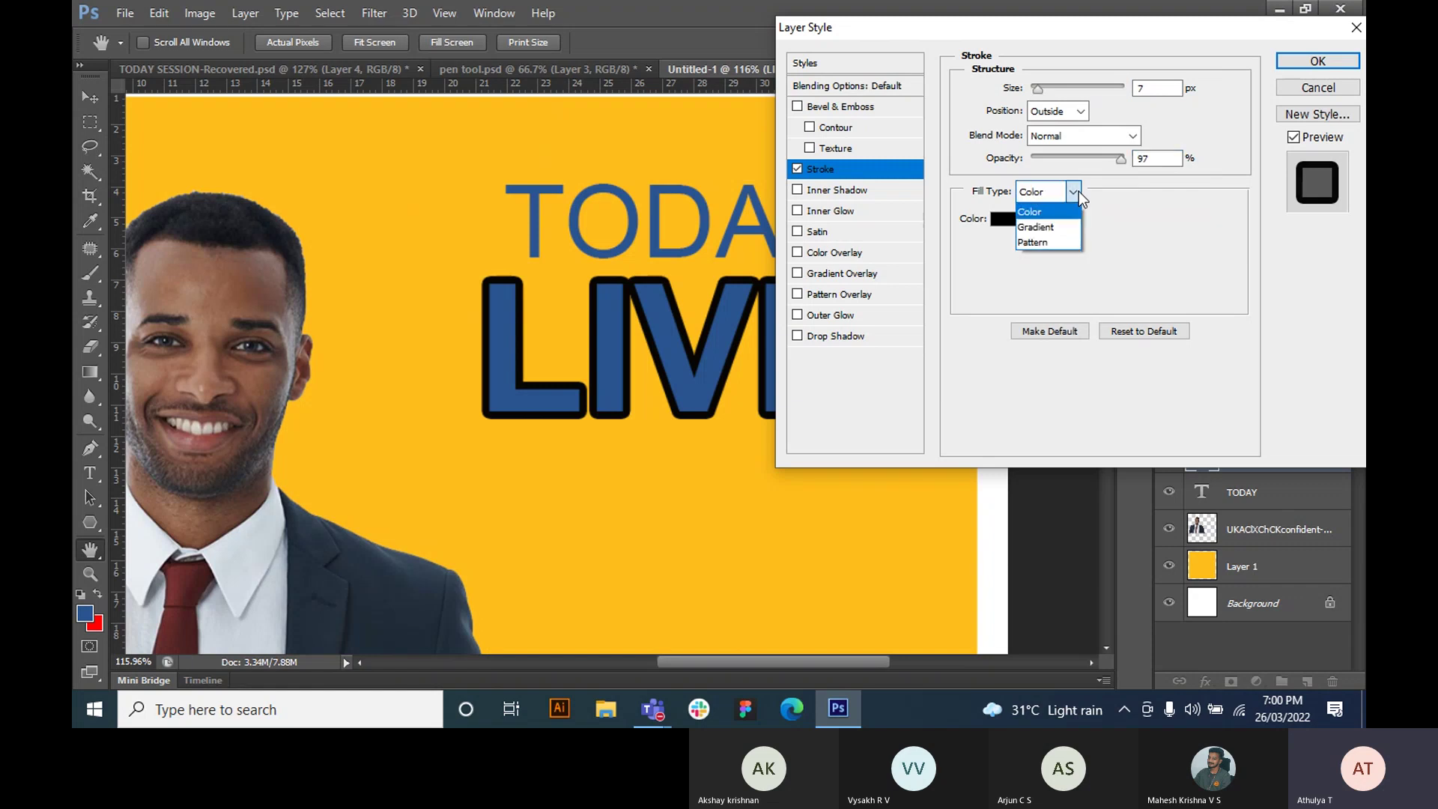
click(1060, 227)
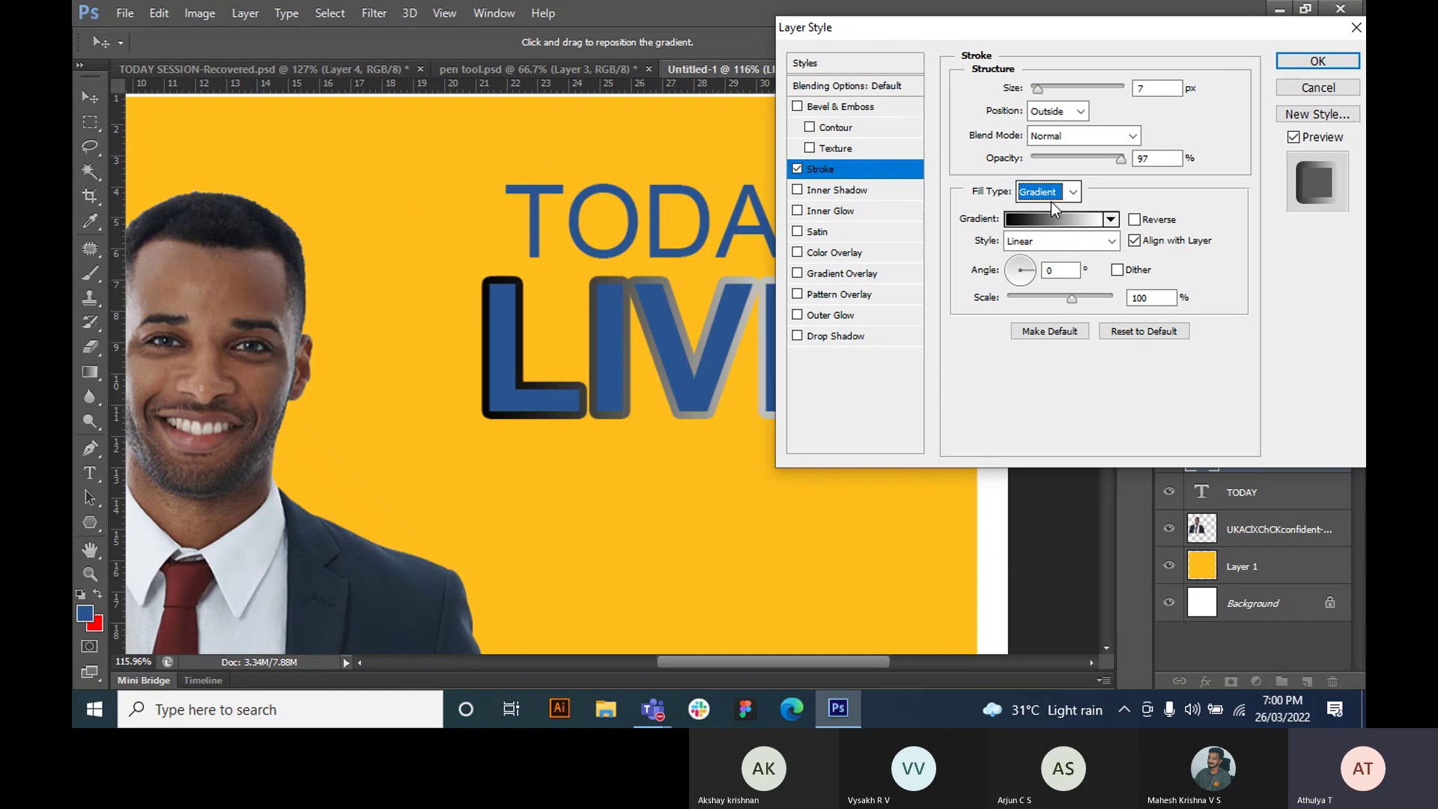
click(1053, 221)
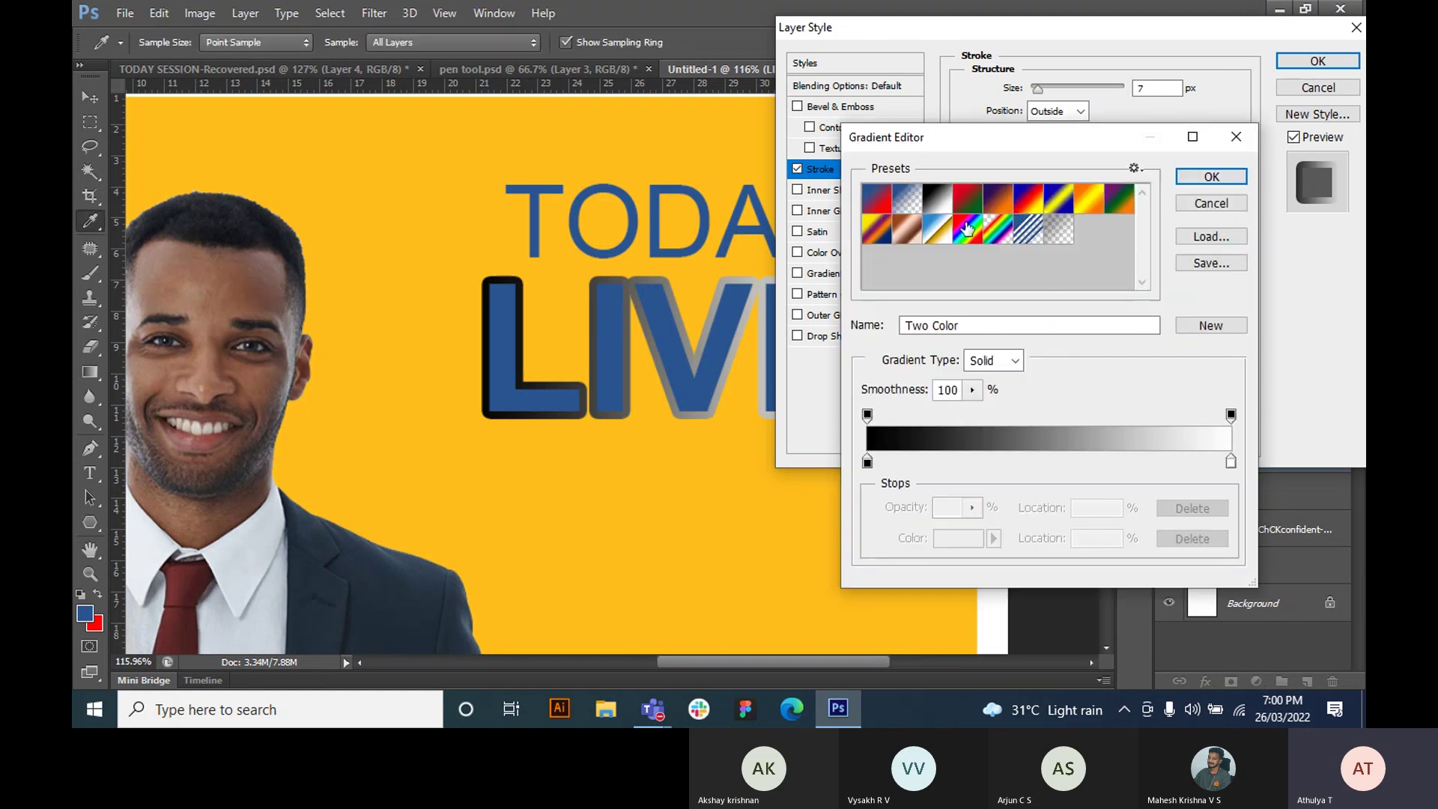
click(974, 199)
click(1027, 201)
click(1058, 201)
click(1089, 201)
click(1119, 201)
click(1058, 201)
click(997, 201)
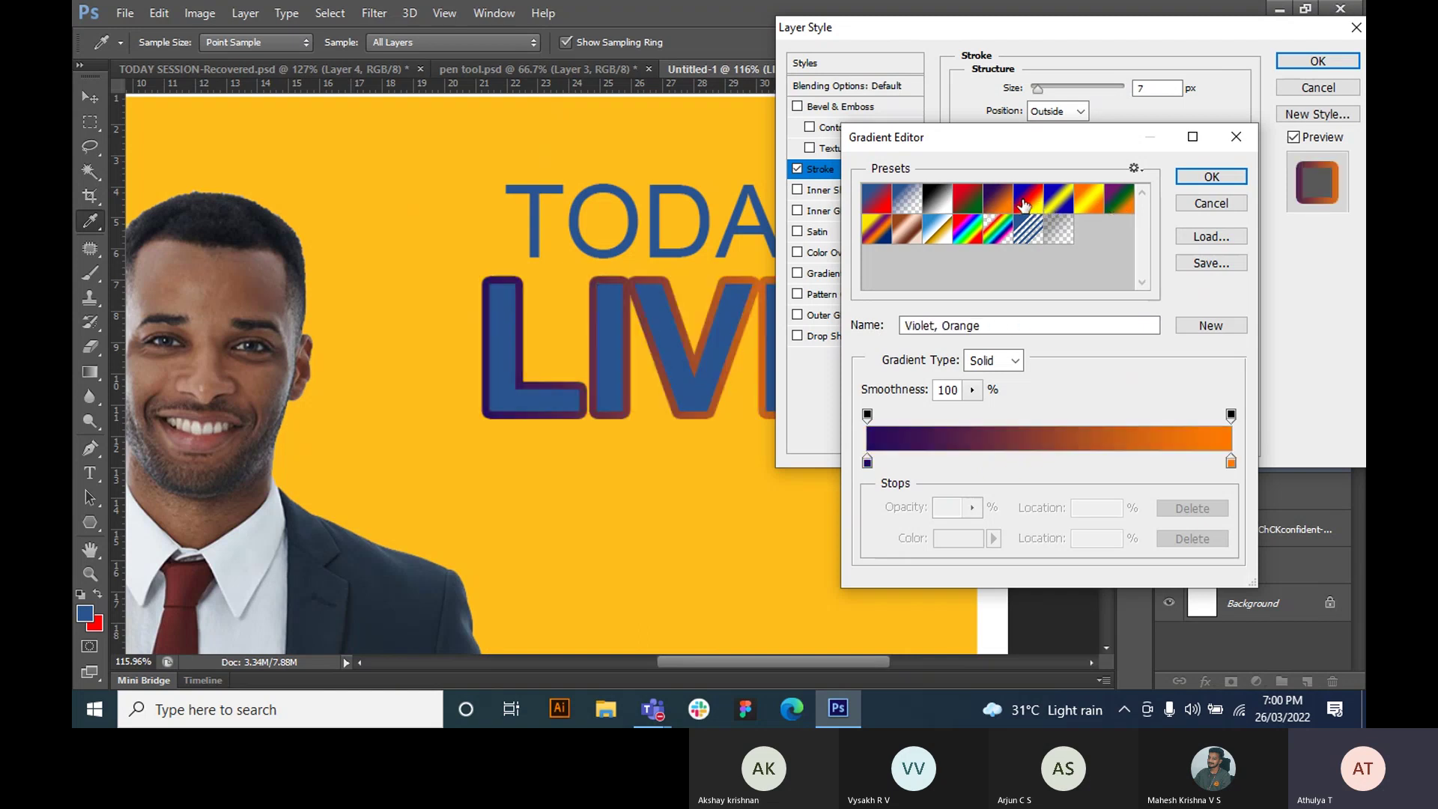
click(1222, 180)
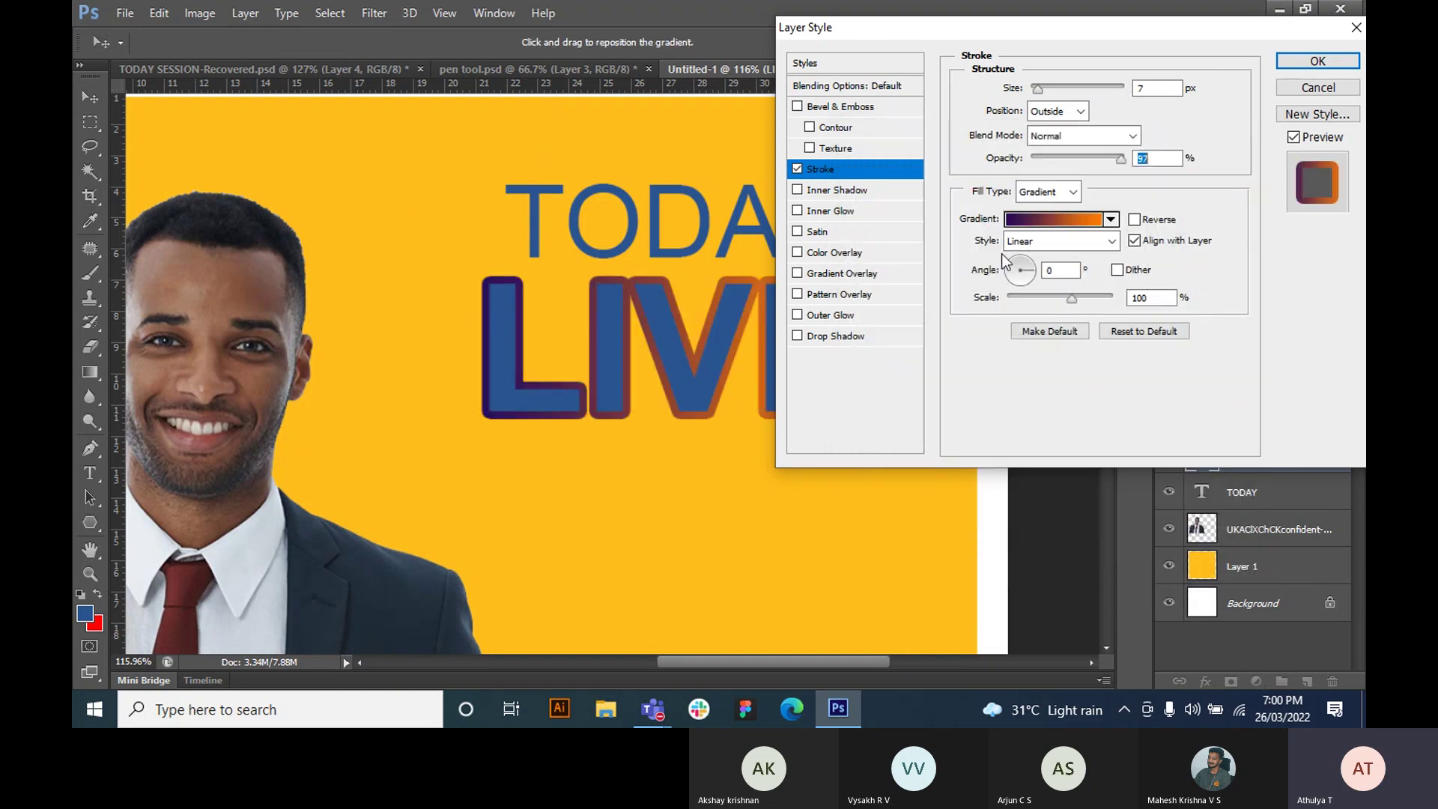
- Switch the LIVE stroke's fill type to Pattern and choose the golden-brown speckled pattern
click(1073, 195)
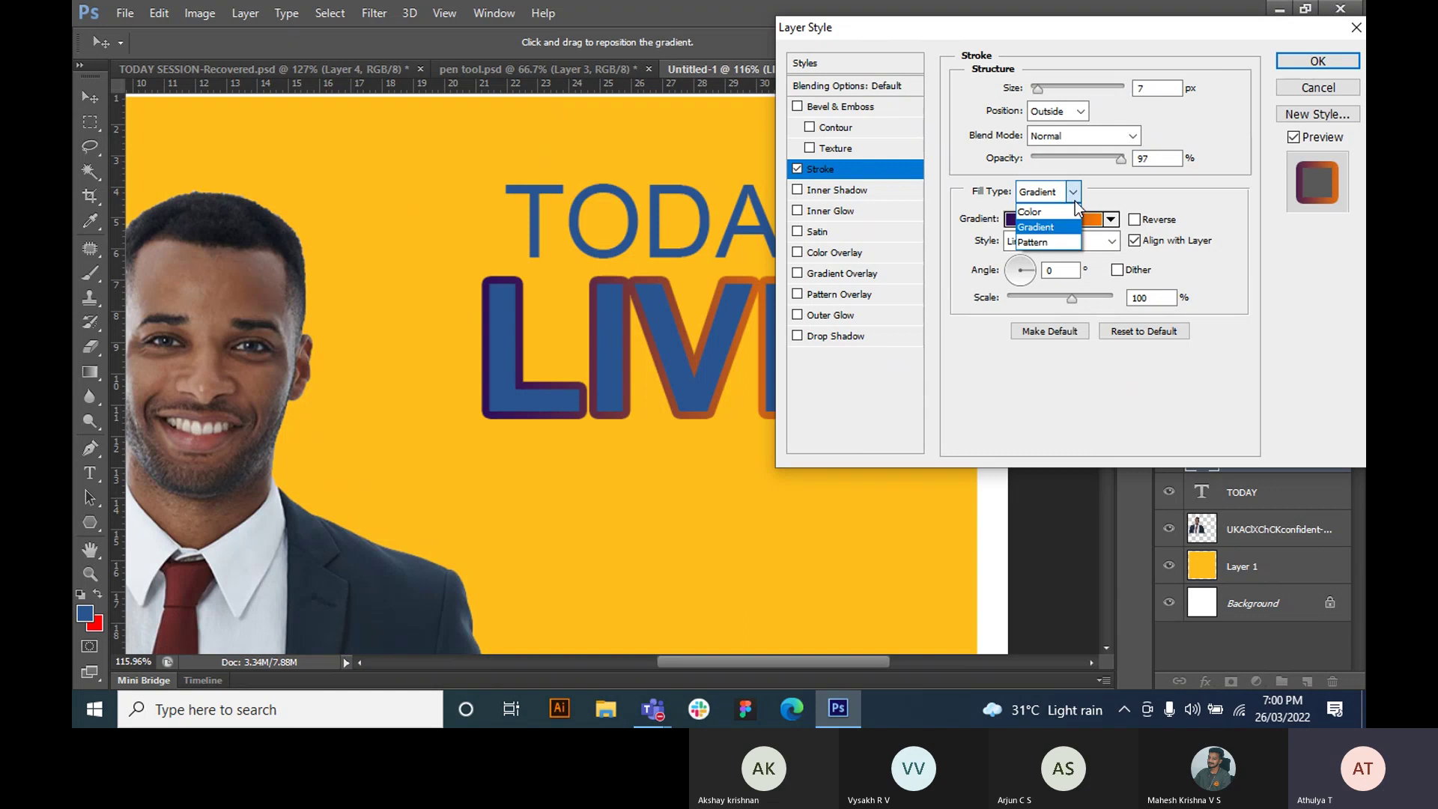
click(1040, 243)
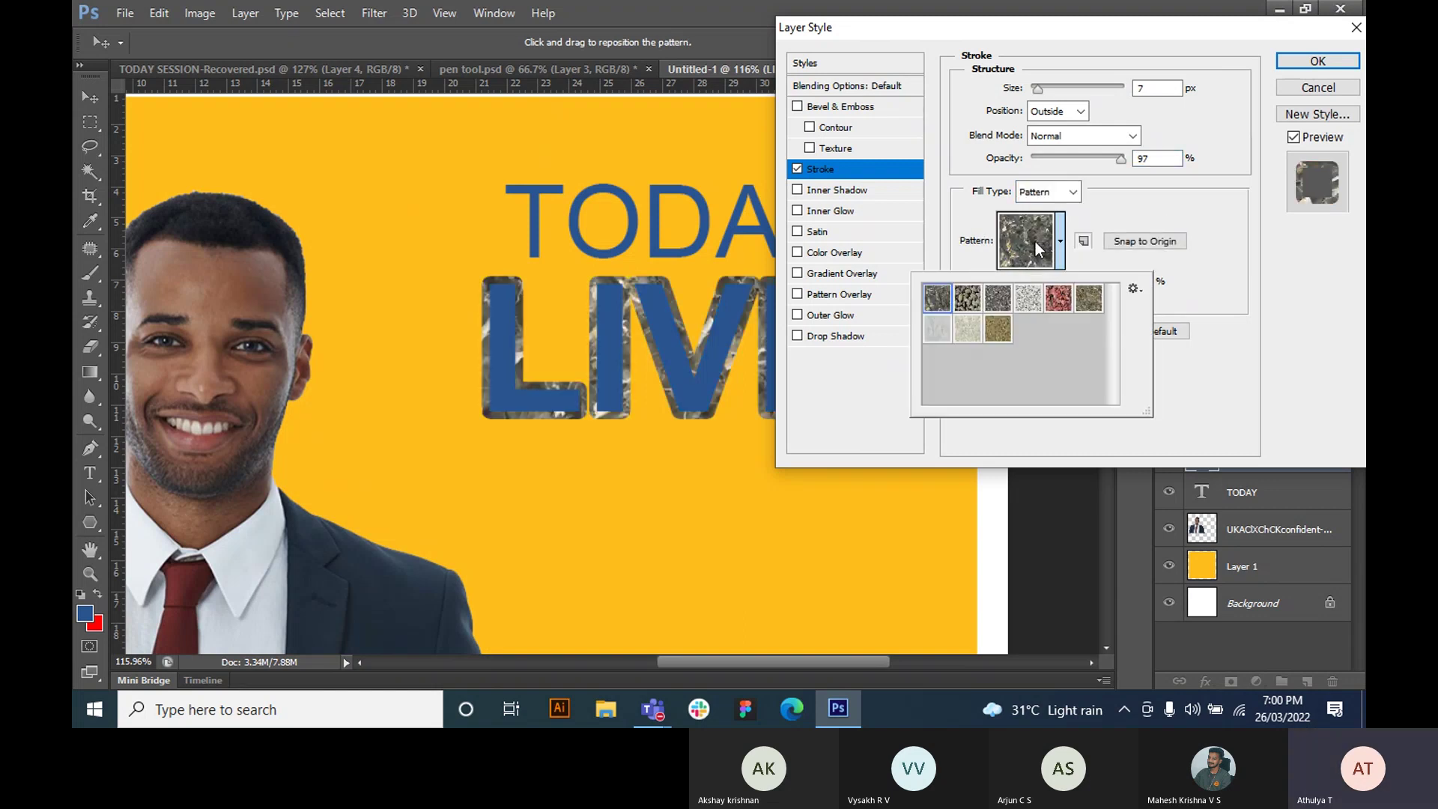
click(996, 327)
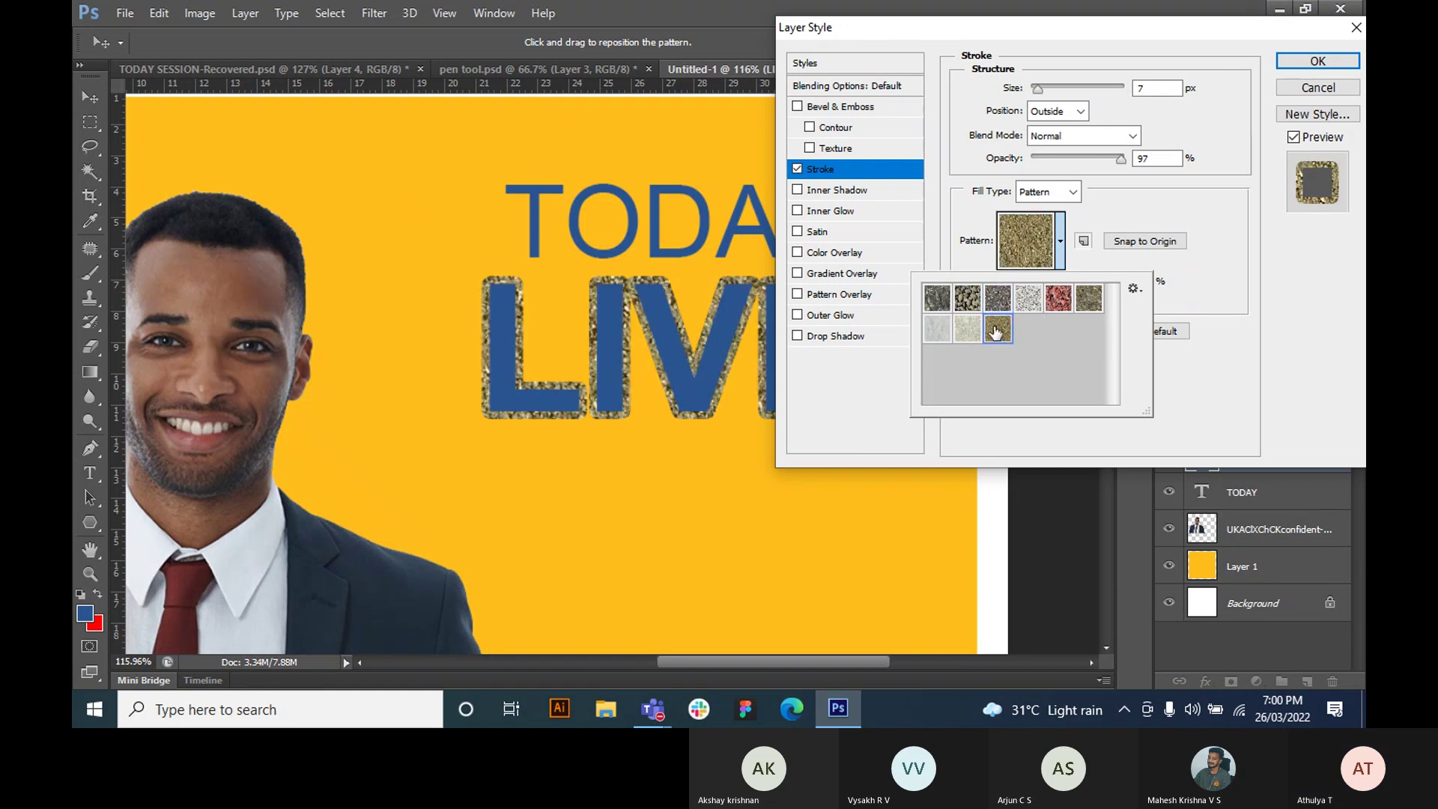
- Fill the LIVE stroke with solid white (ffffff) and set its size to 5 px
click(1048, 191)
click(1052, 193)
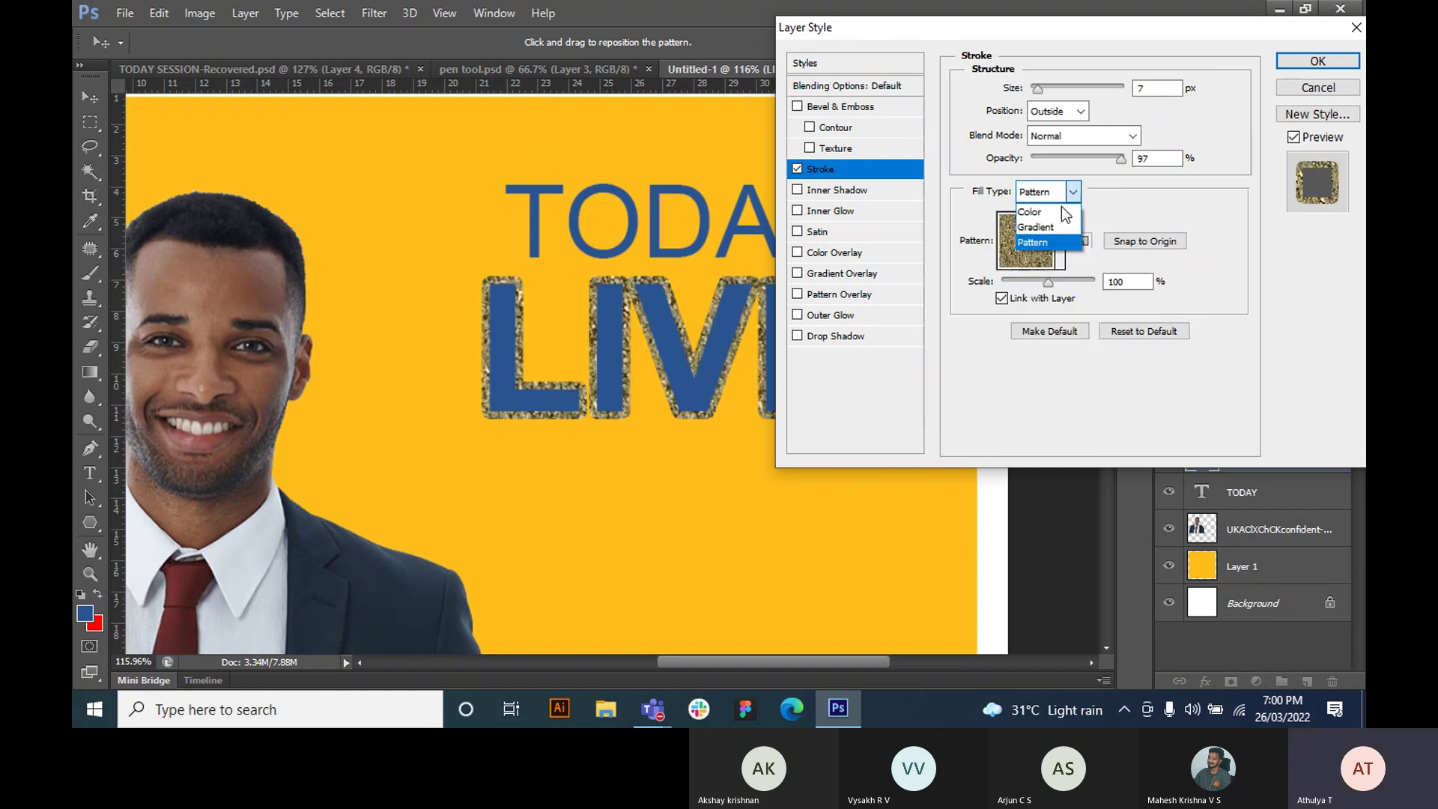
click(1053, 212)
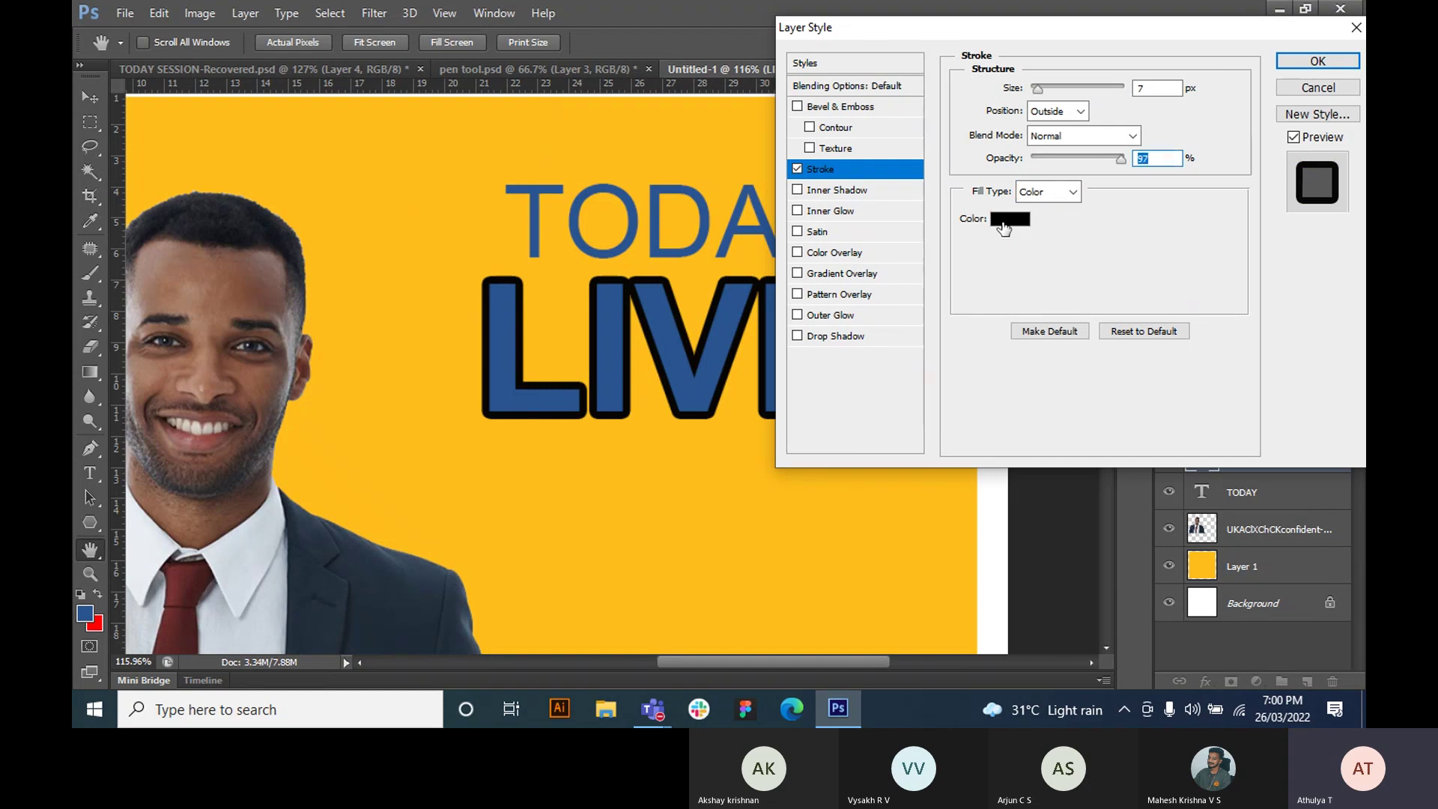
click(1003, 223)
click(1210, 224)
click(1007, 228)
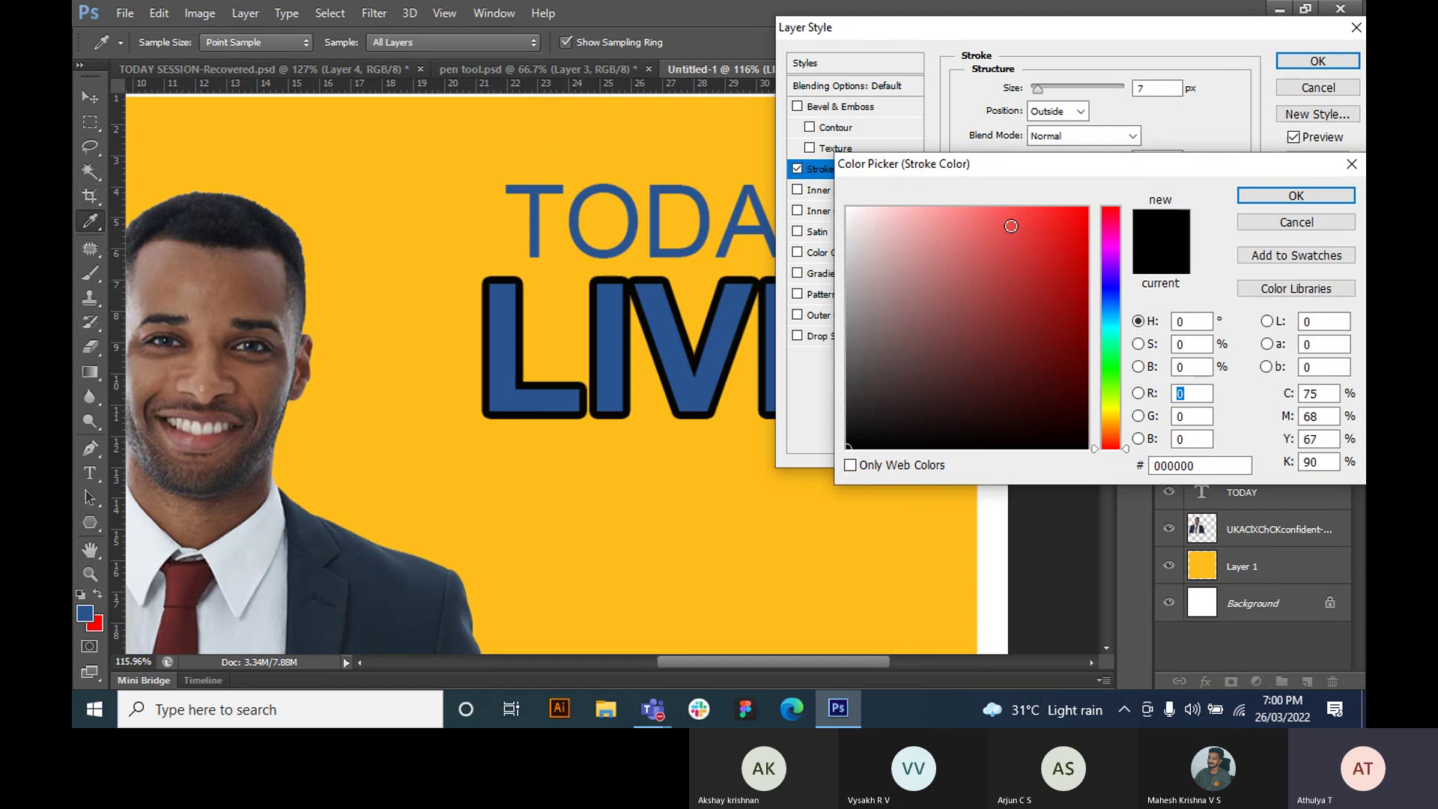
drag(869, 210, 832, 203)
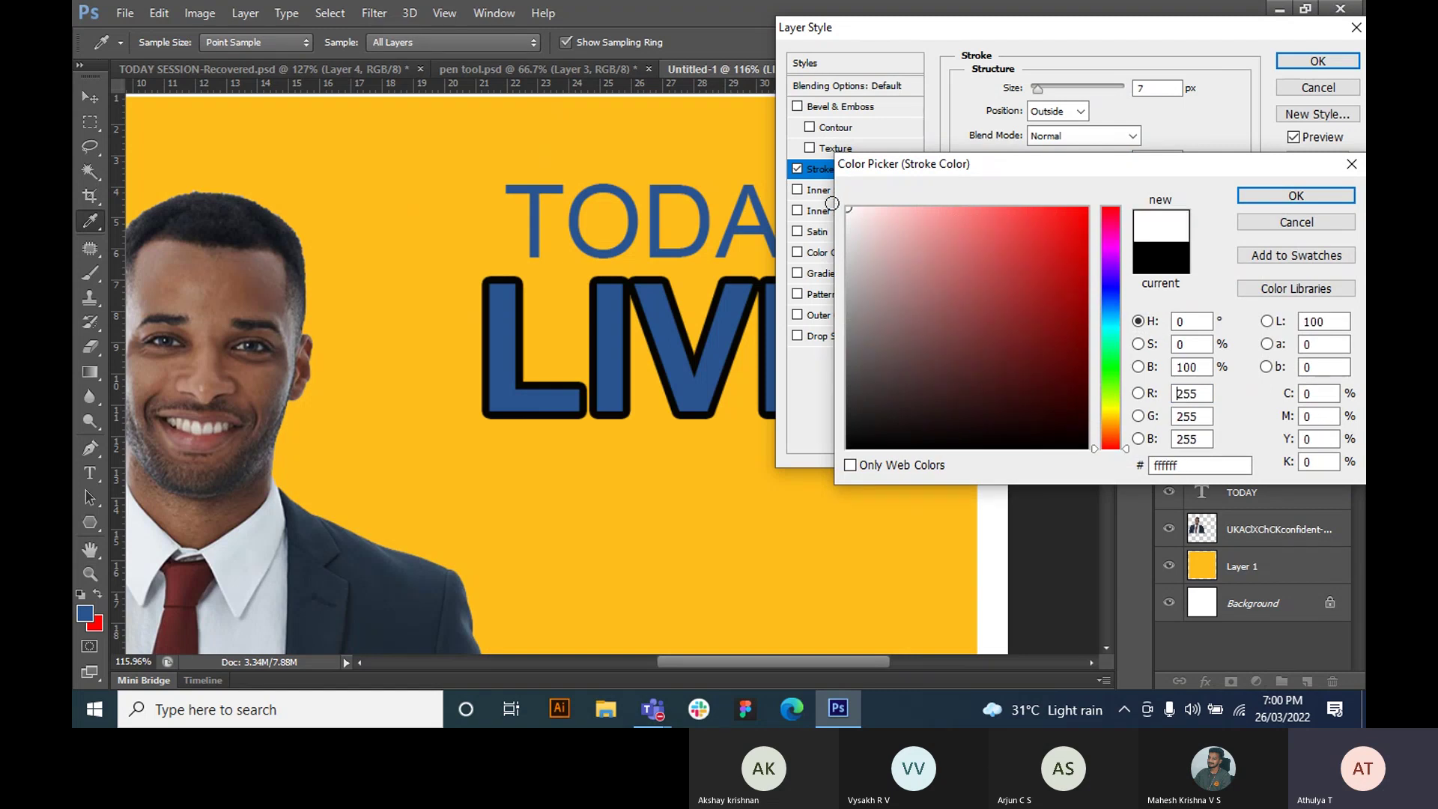
click(1264, 193)
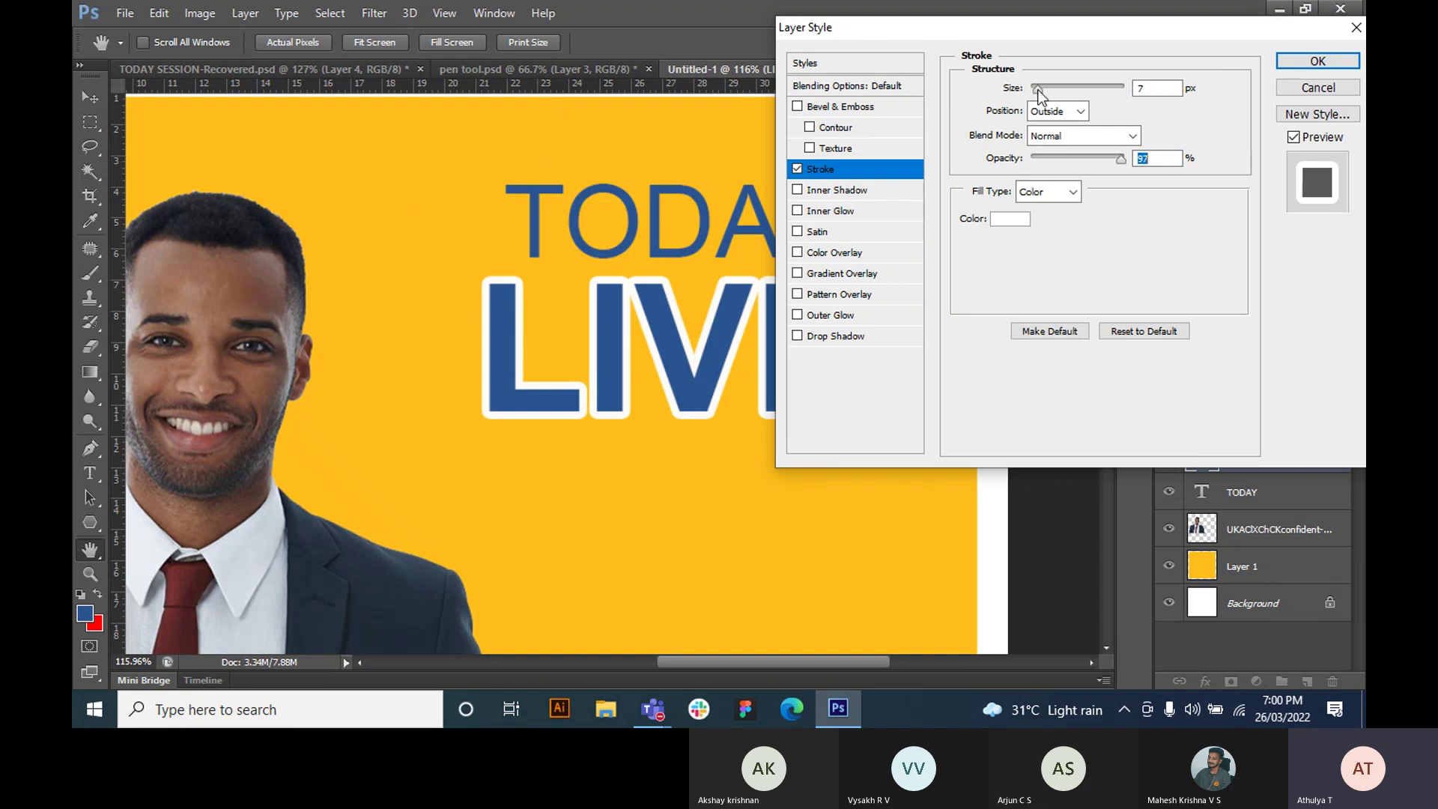
drag(1039, 93, 1035, 92)
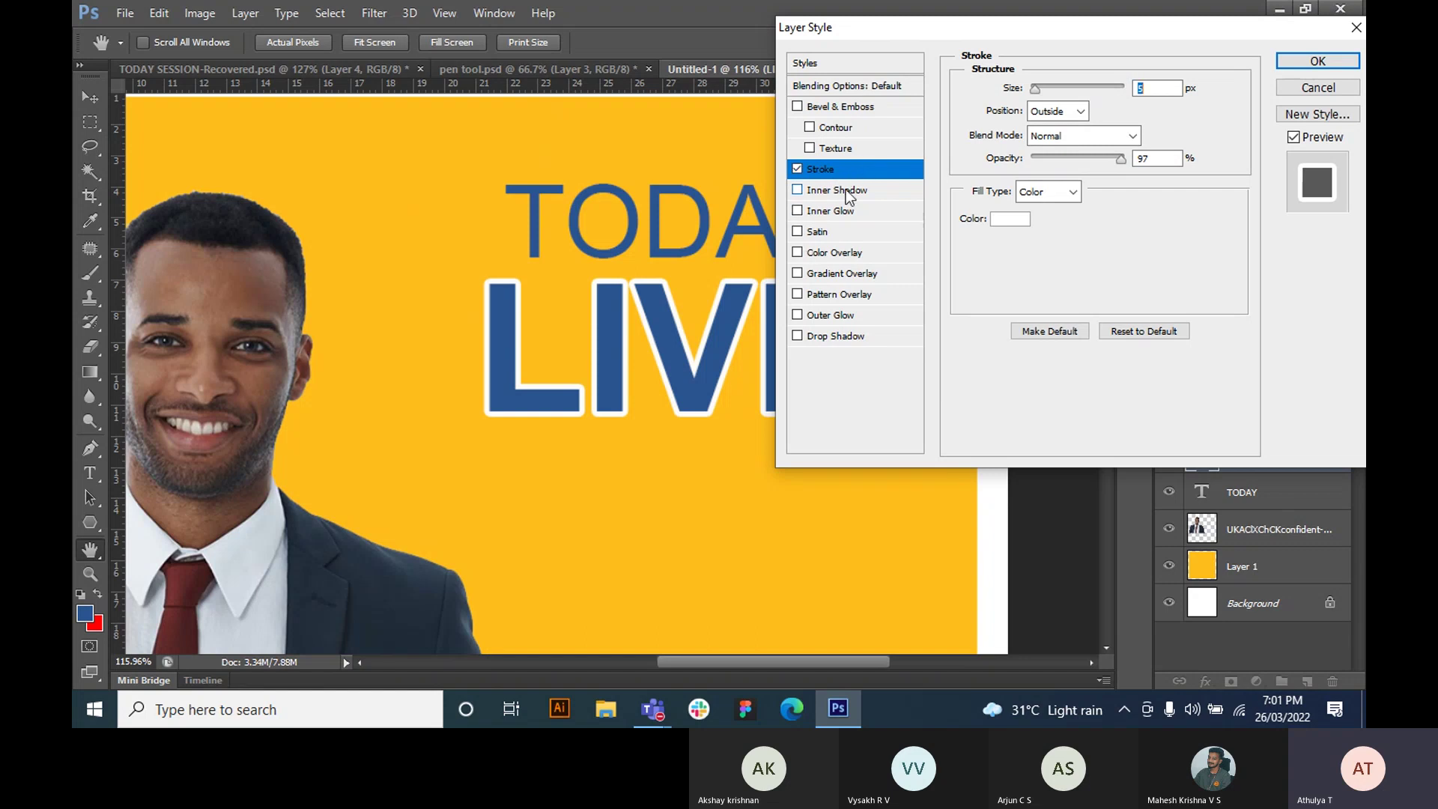
- Replace the LIVE stroke with an Inner Shadow at 67% opacity, 84° angle, 37 px distance and 31% choke, with some noise added
click(798, 170)
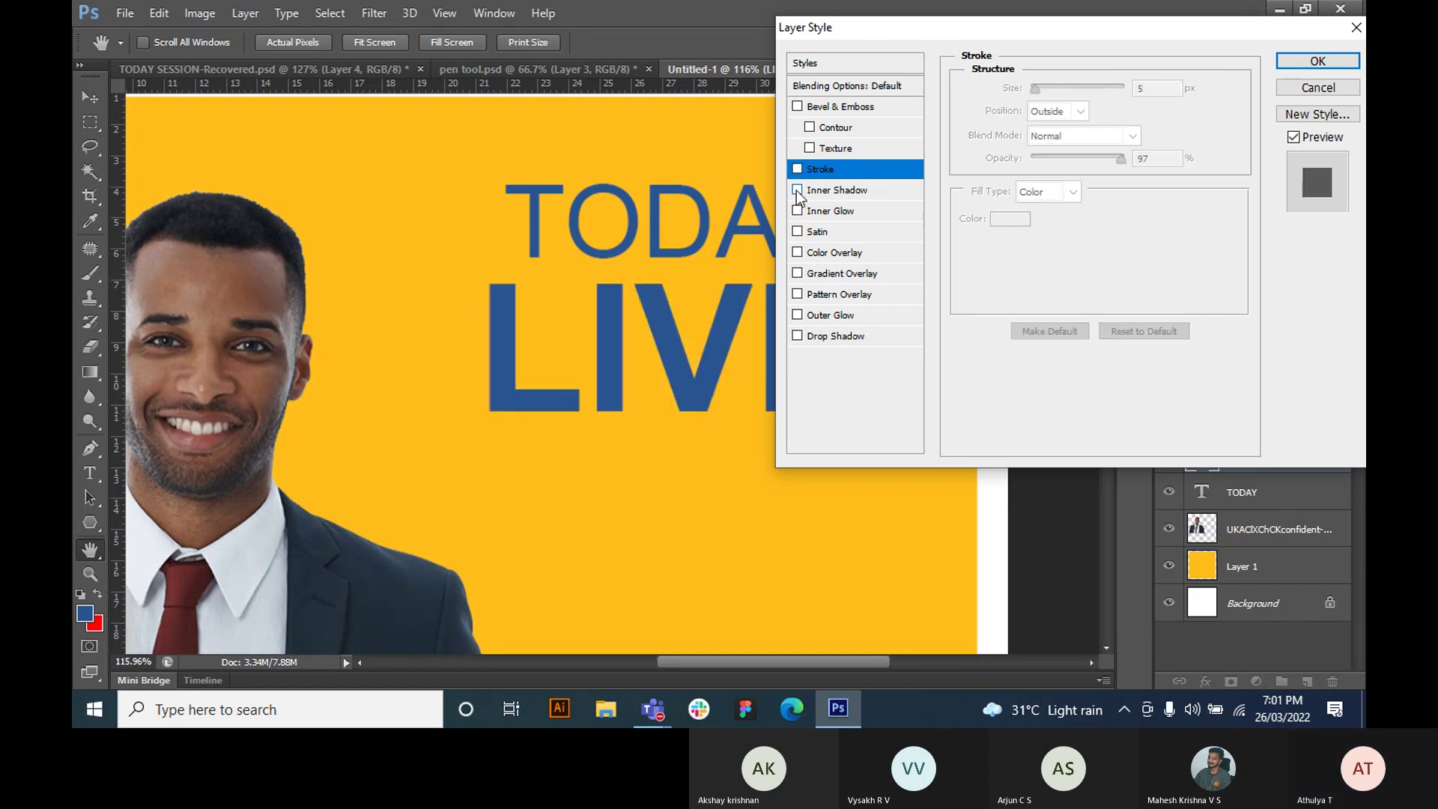
click(797, 191)
click(850, 192)
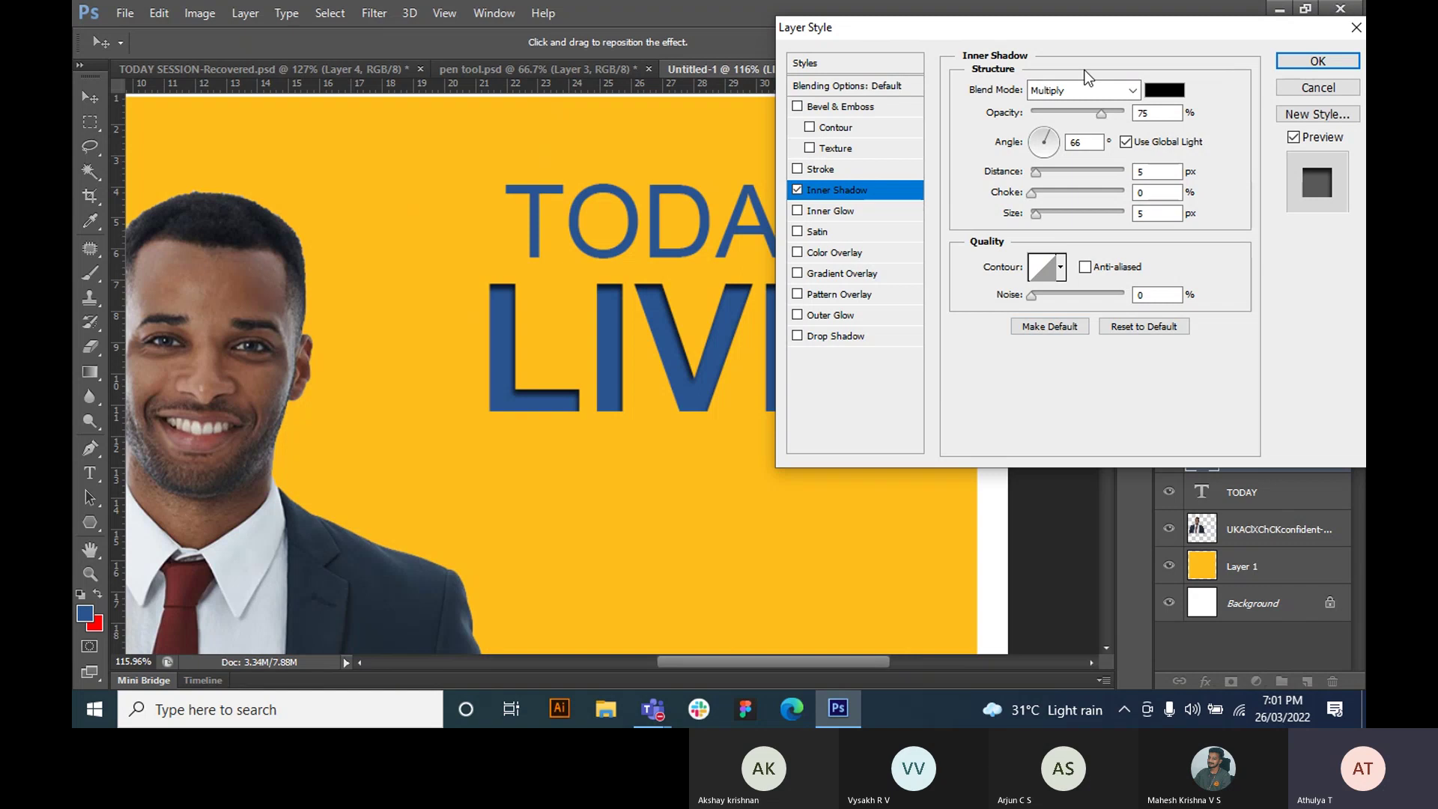
drag(1099, 114, 1040, 215)
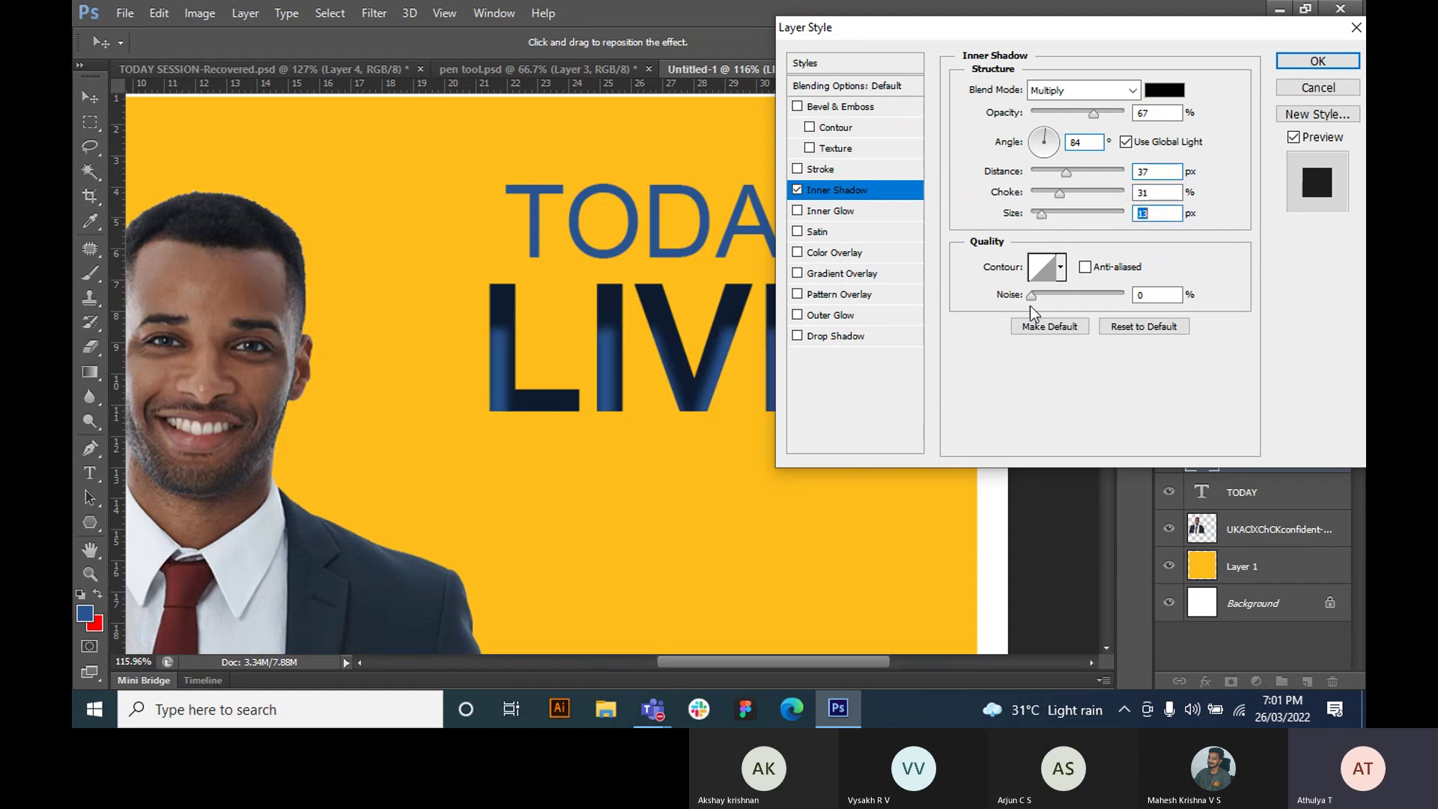
mouse_move(1031, 296)
mouse_down()
mouse_move(1073, 297)
mouse_move(1056, 296)
mouse_up()
- Replace the LIVE text's Inner Shadow with an Inner Glow at 45% opacity and 37% noise
click(799, 190)
click(797, 210)
click(841, 211)
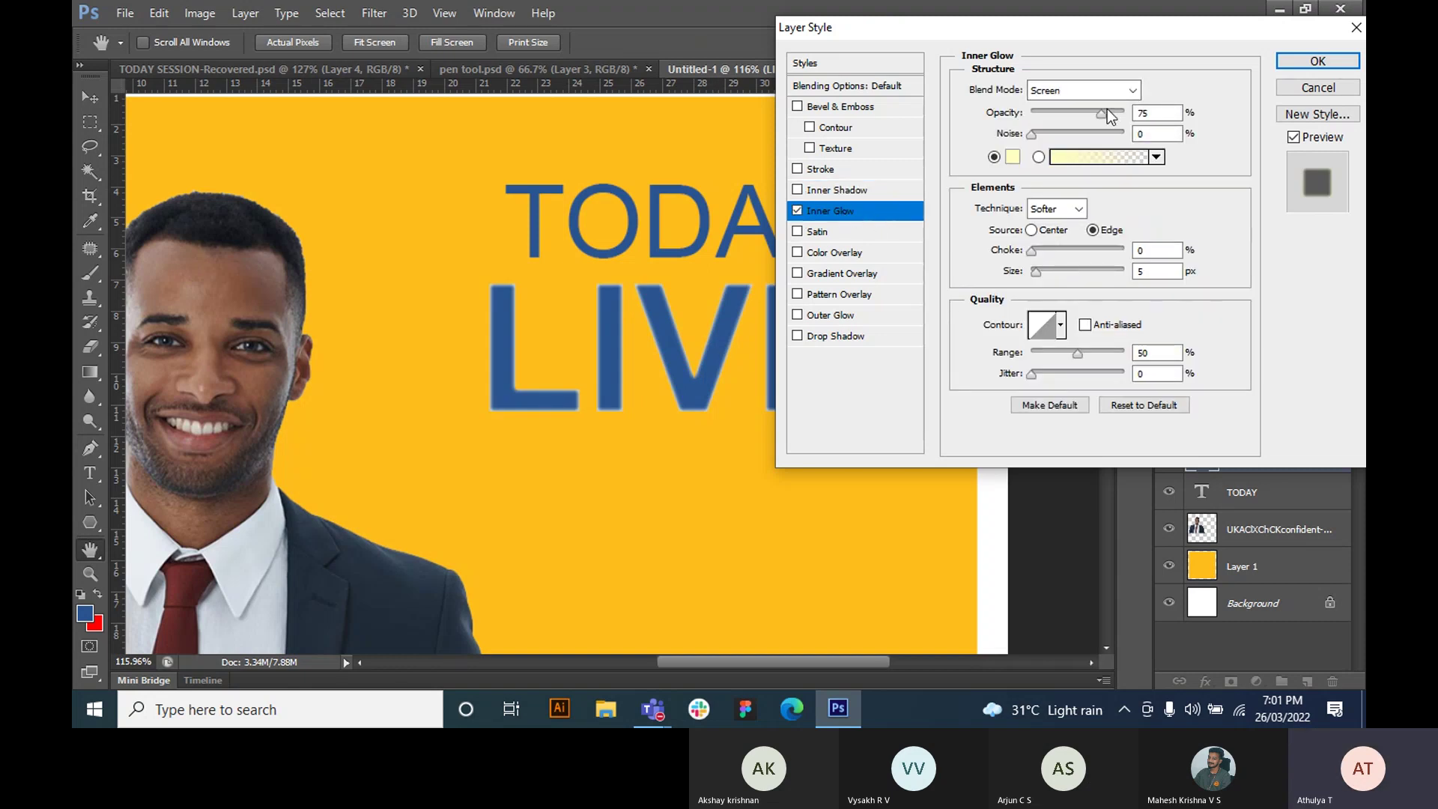
drag(1098, 113, 1065, 135)
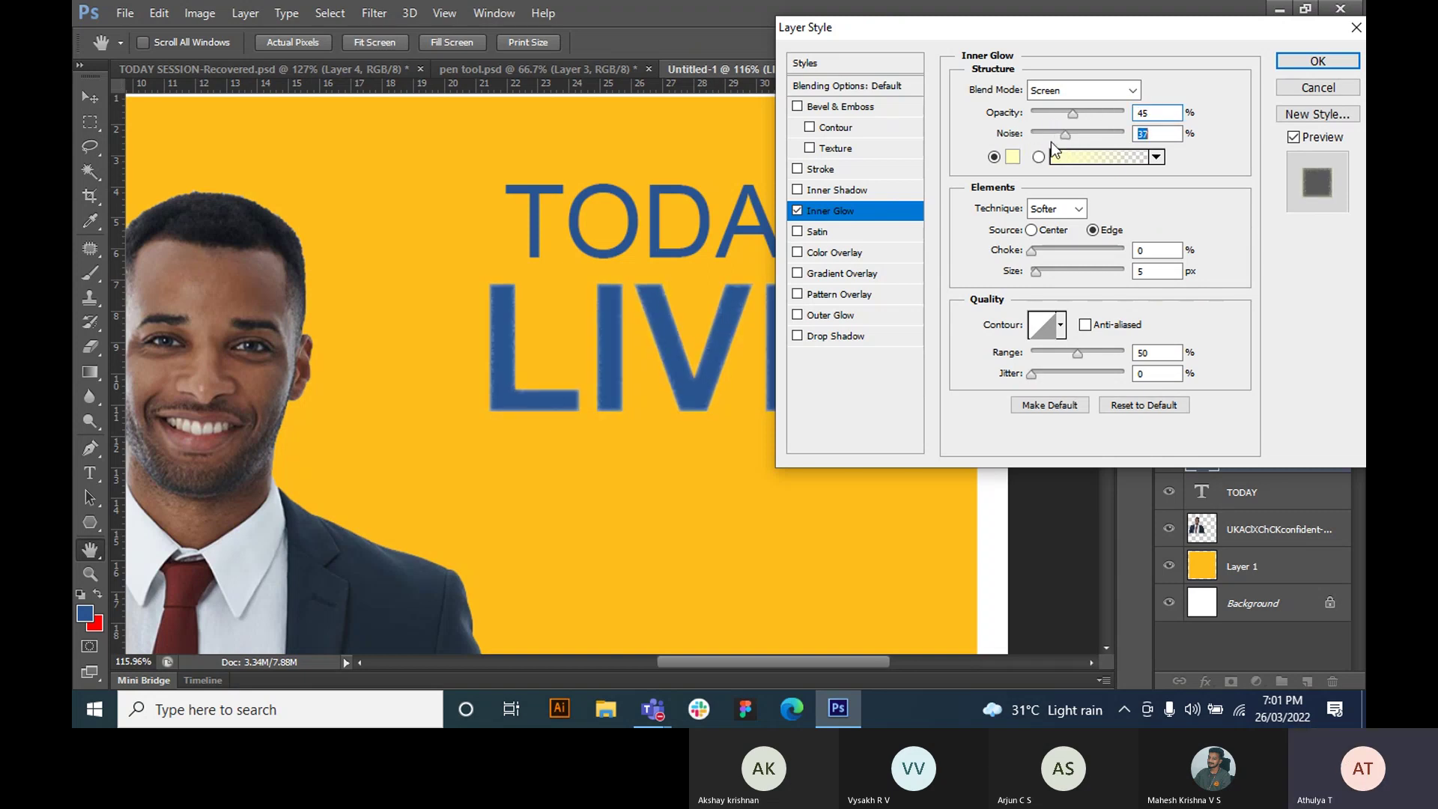
- Pick a strong yellow (dede22) as the LIVE text's inner glow colour
click(1013, 157)
click(1067, 233)
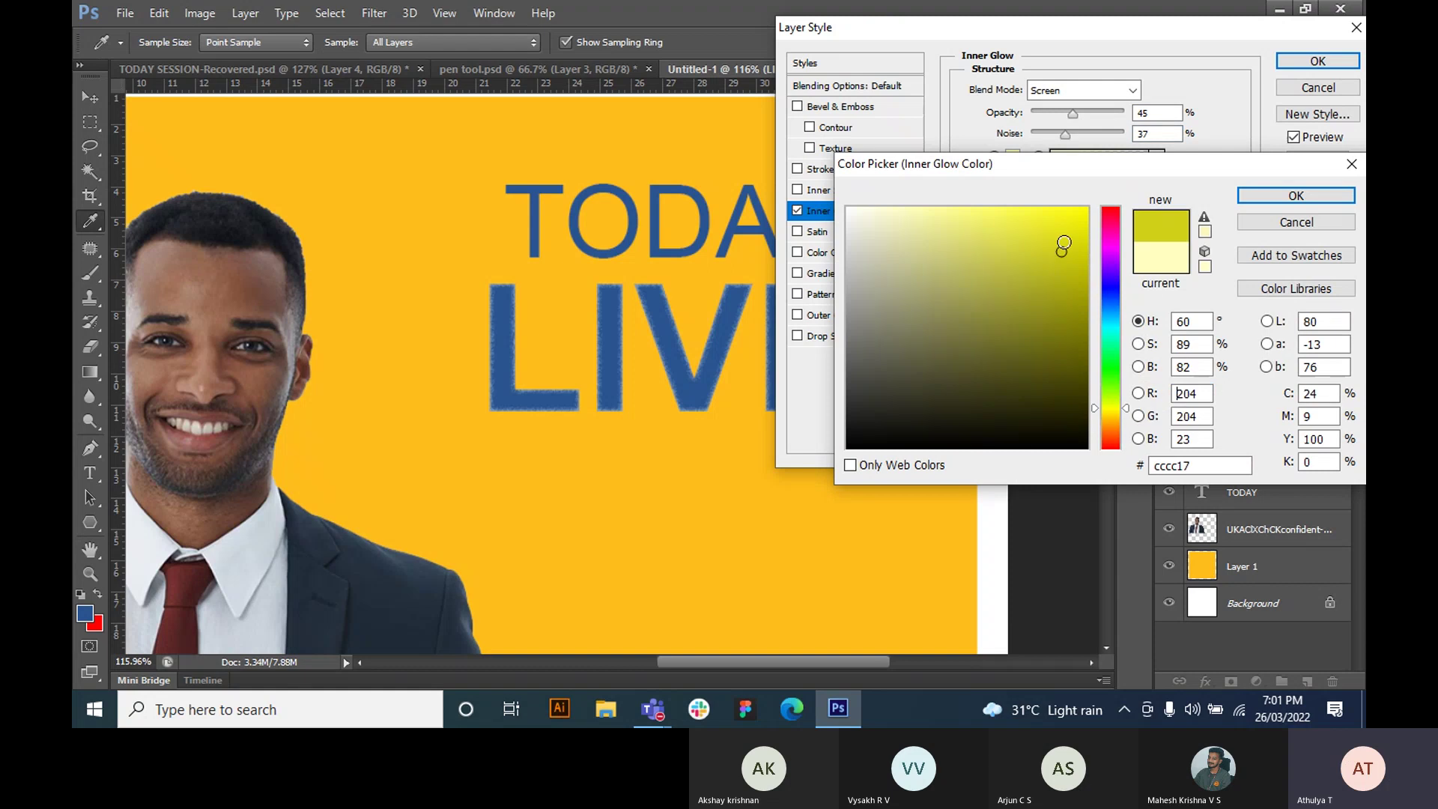
drag(1065, 232, 1051, 238)
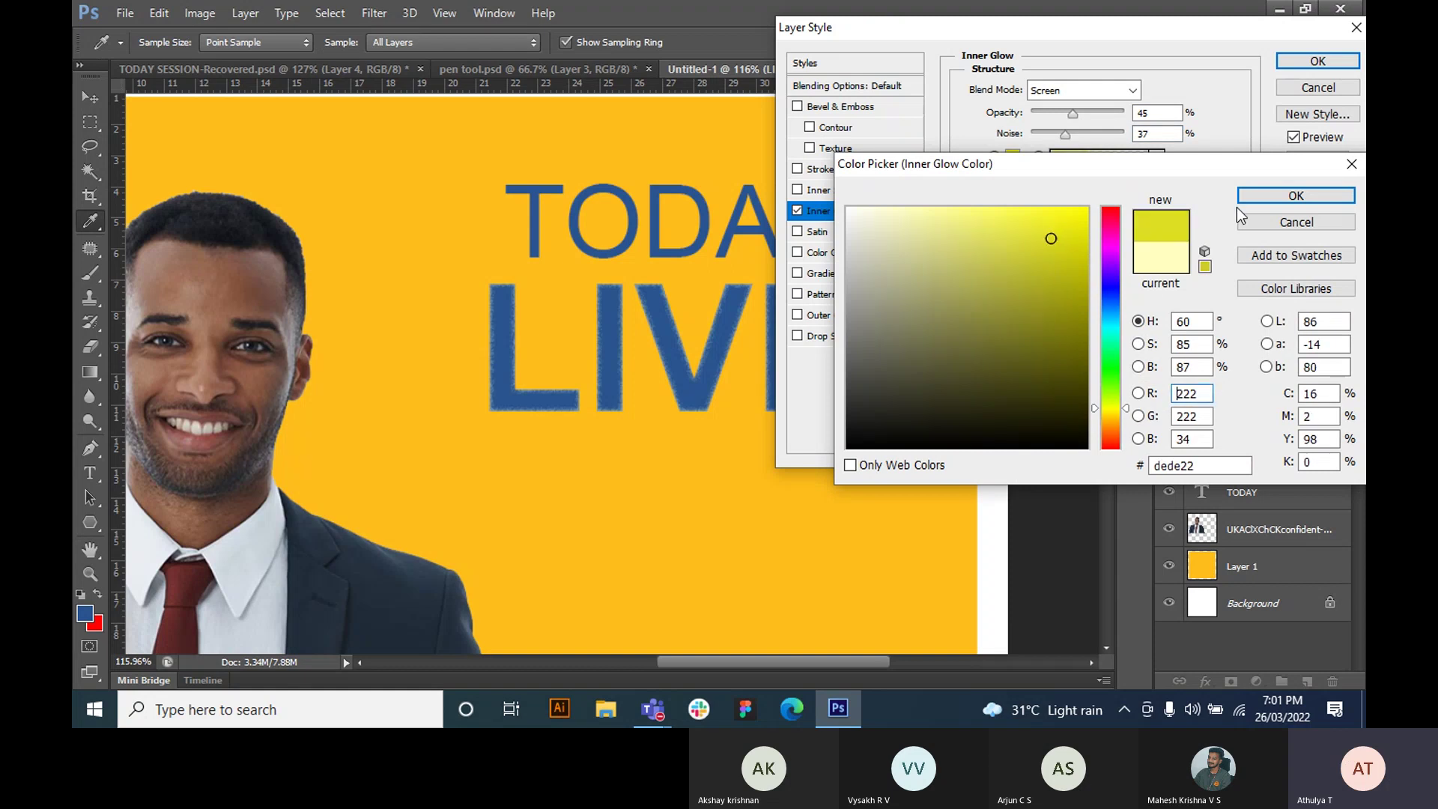
- Try the large text's Inner Glow with colour dede22, 29% choke, 8 px size, 46% range and 31% jitter, and switch the effect off
click(1270, 200)
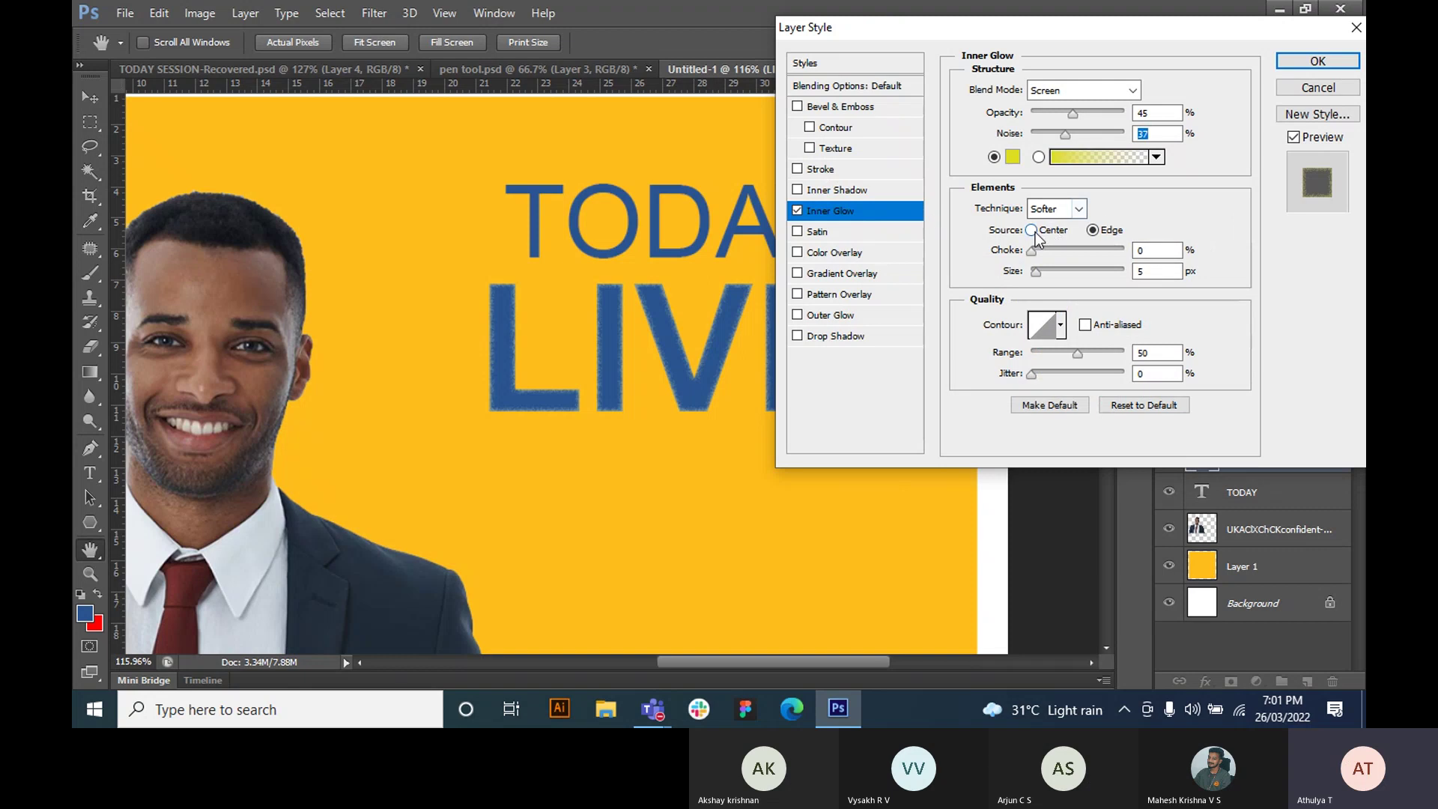
mouse_move(1033, 253)
mouse_down()
mouse_move(1060, 256)
mouse_move(1036, 260)
mouse_move(1062, 273)
mouse_move(1039, 276)
mouse_move(1089, 253)
mouse_move(1057, 254)
mouse_up()
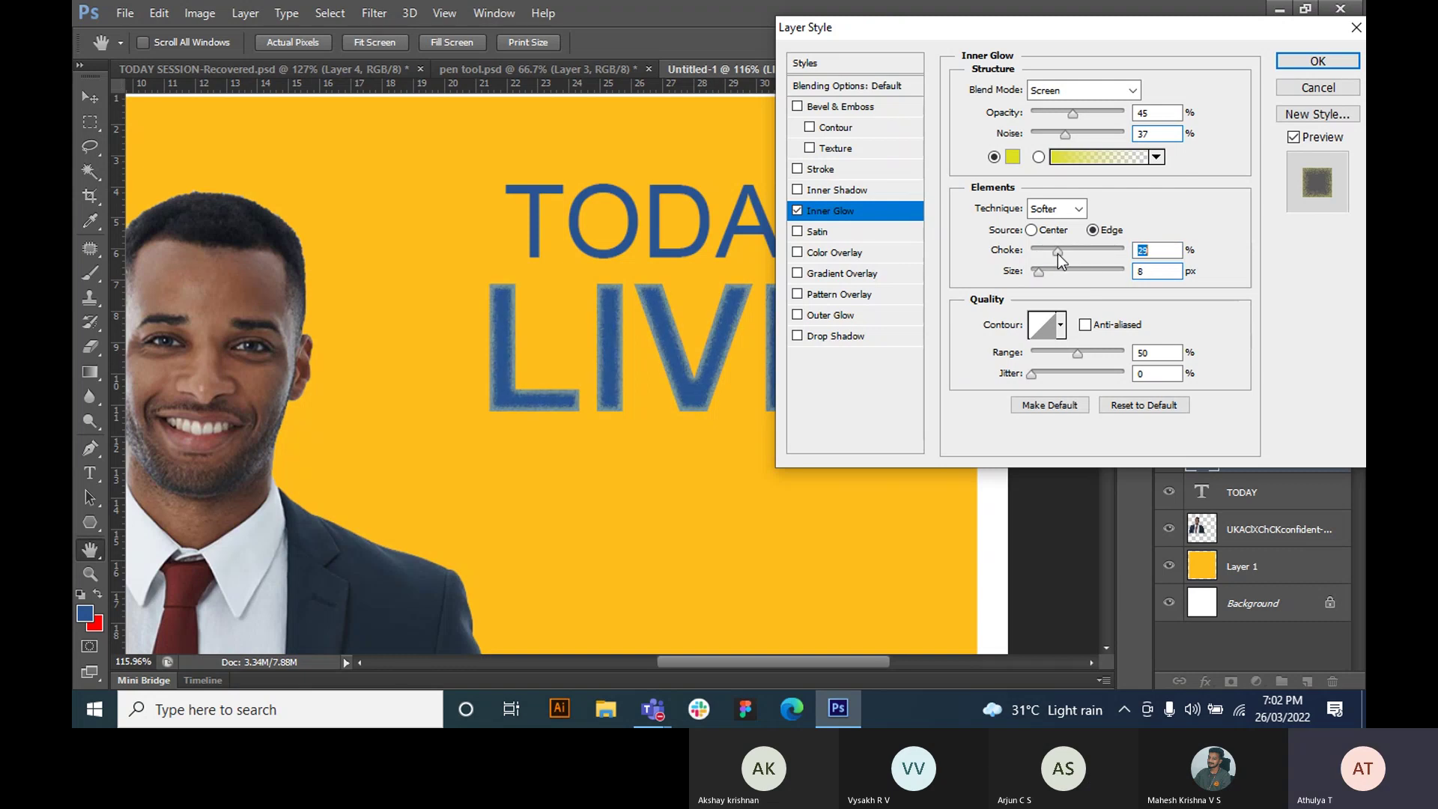
mouse_move(1076, 352)
mouse_down()
mouse_move(1057, 349)
mouse_move(1089, 354)
mouse_move(1046, 374)
mouse_move(1059, 372)
mouse_up()
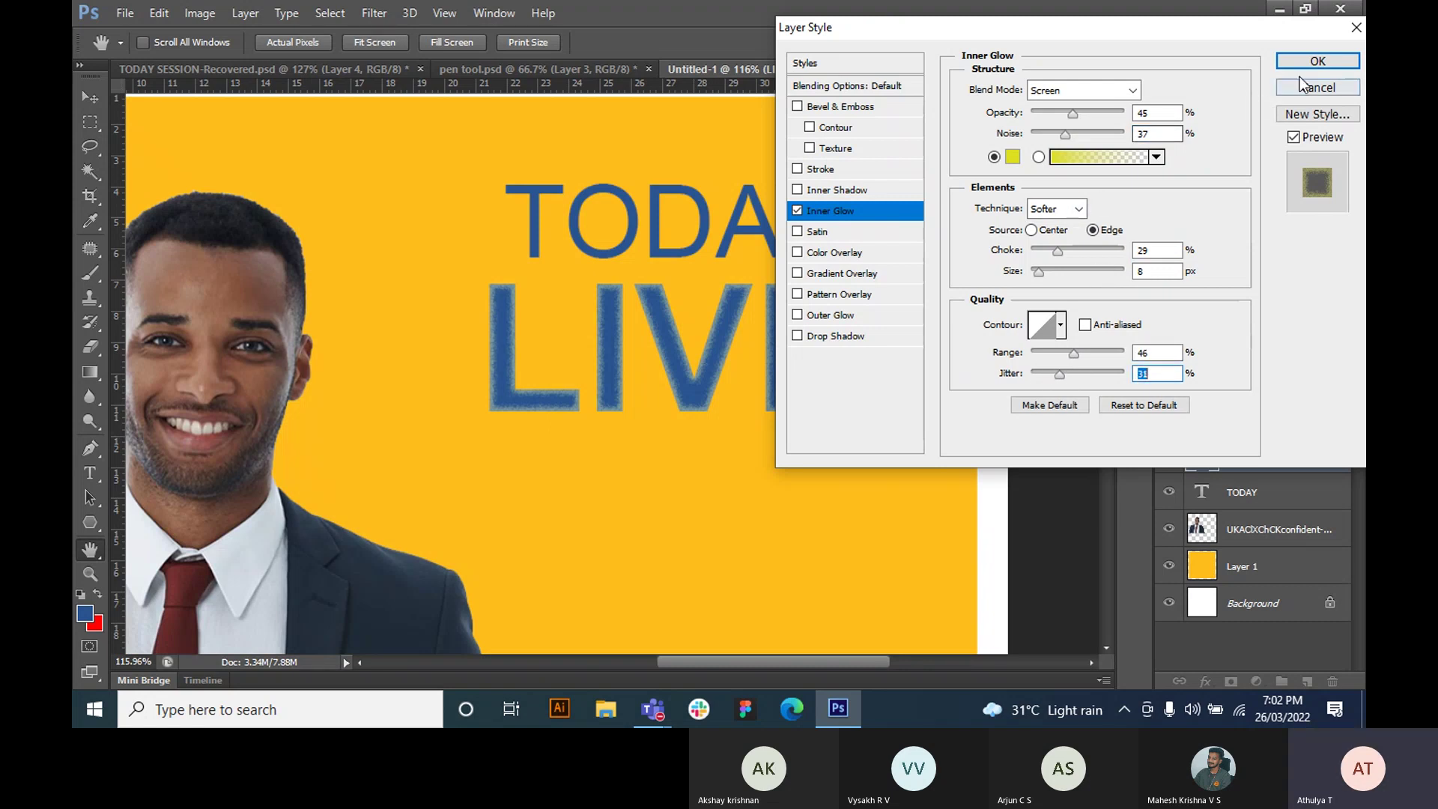
click(797, 212)
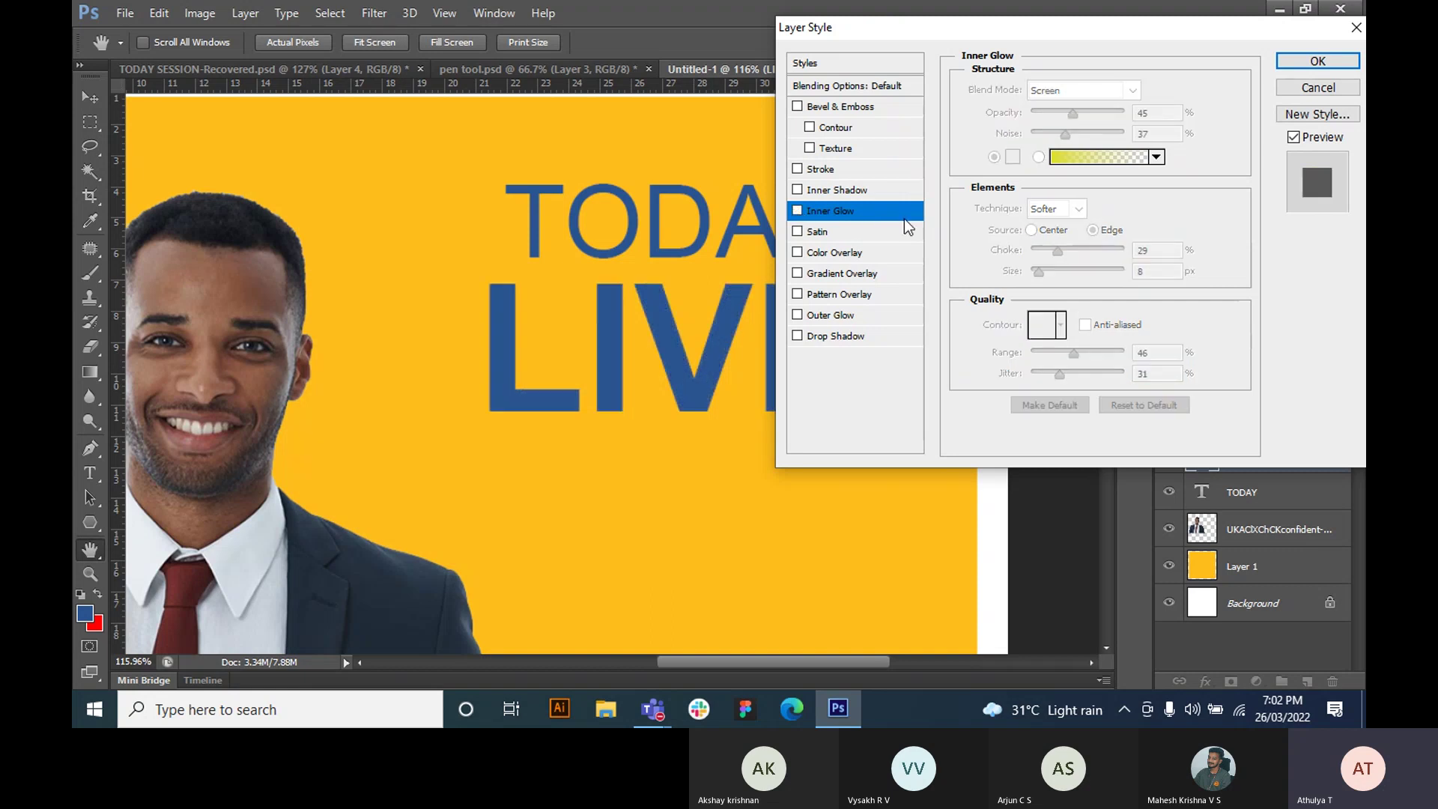
- Try a red ff0303 Satin effect with 22% opacity, -27° angle, 31 px distance and 131 px size, and switch it off
click(849, 232)
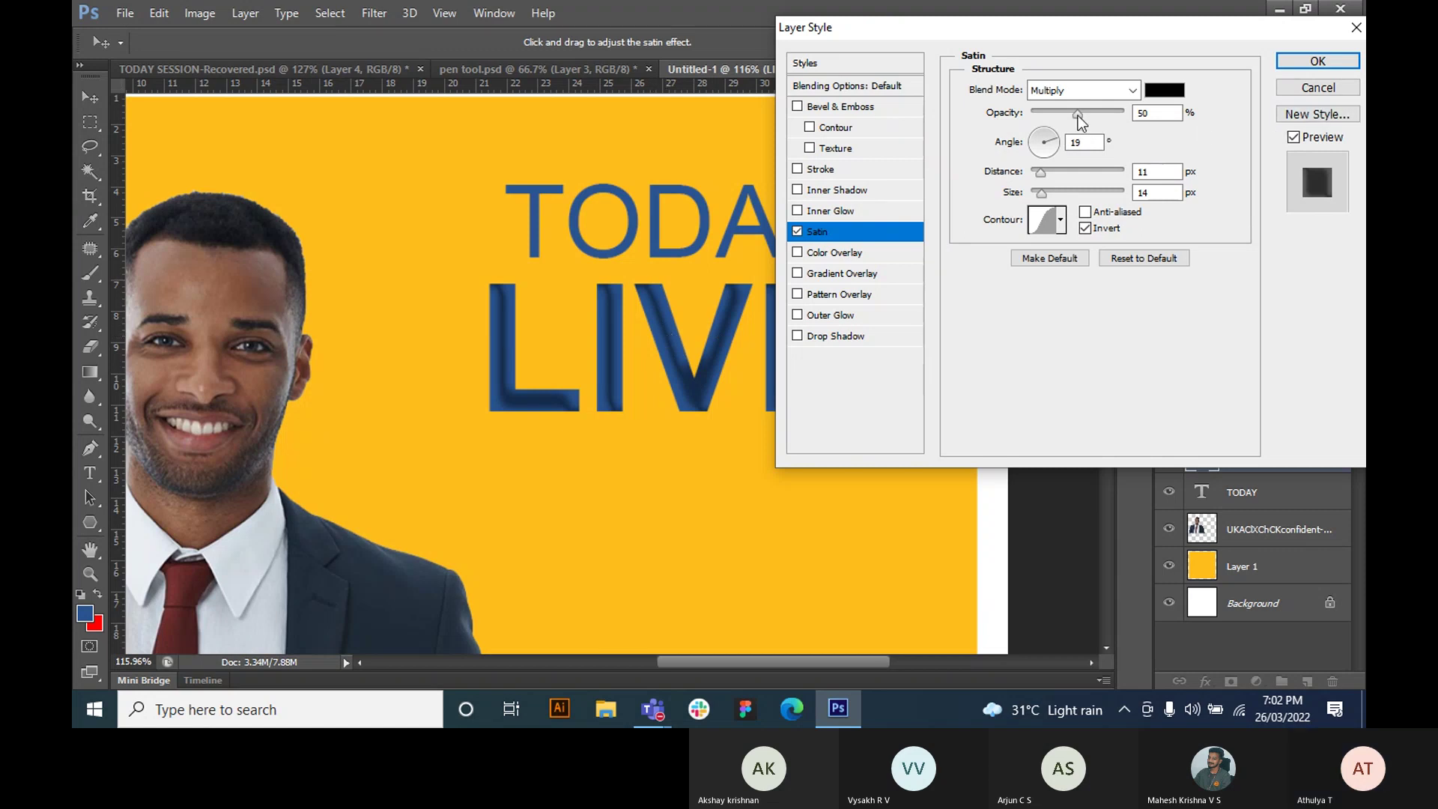
drag(1081, 115, 1071, 115)
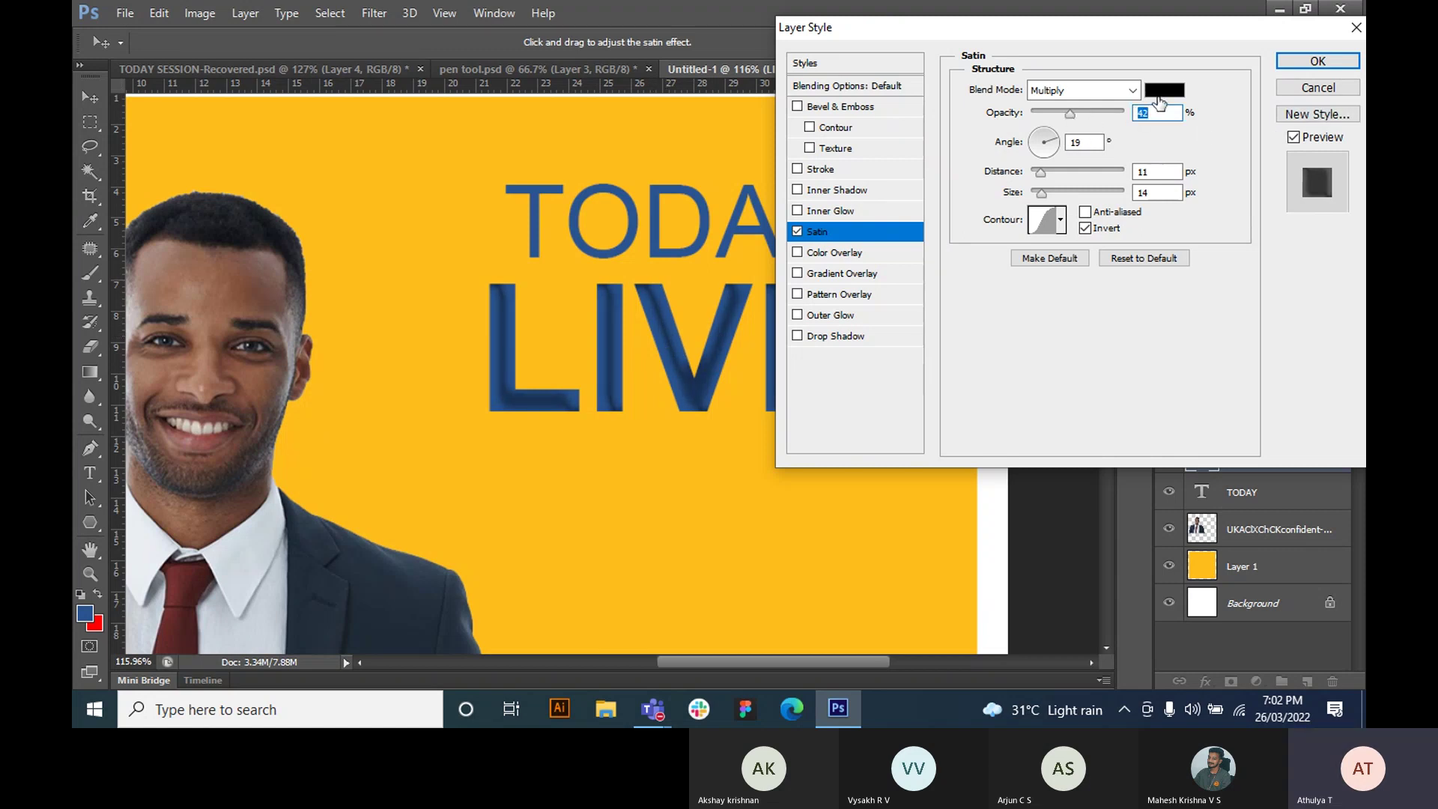
click(1159, 95)
text(255)
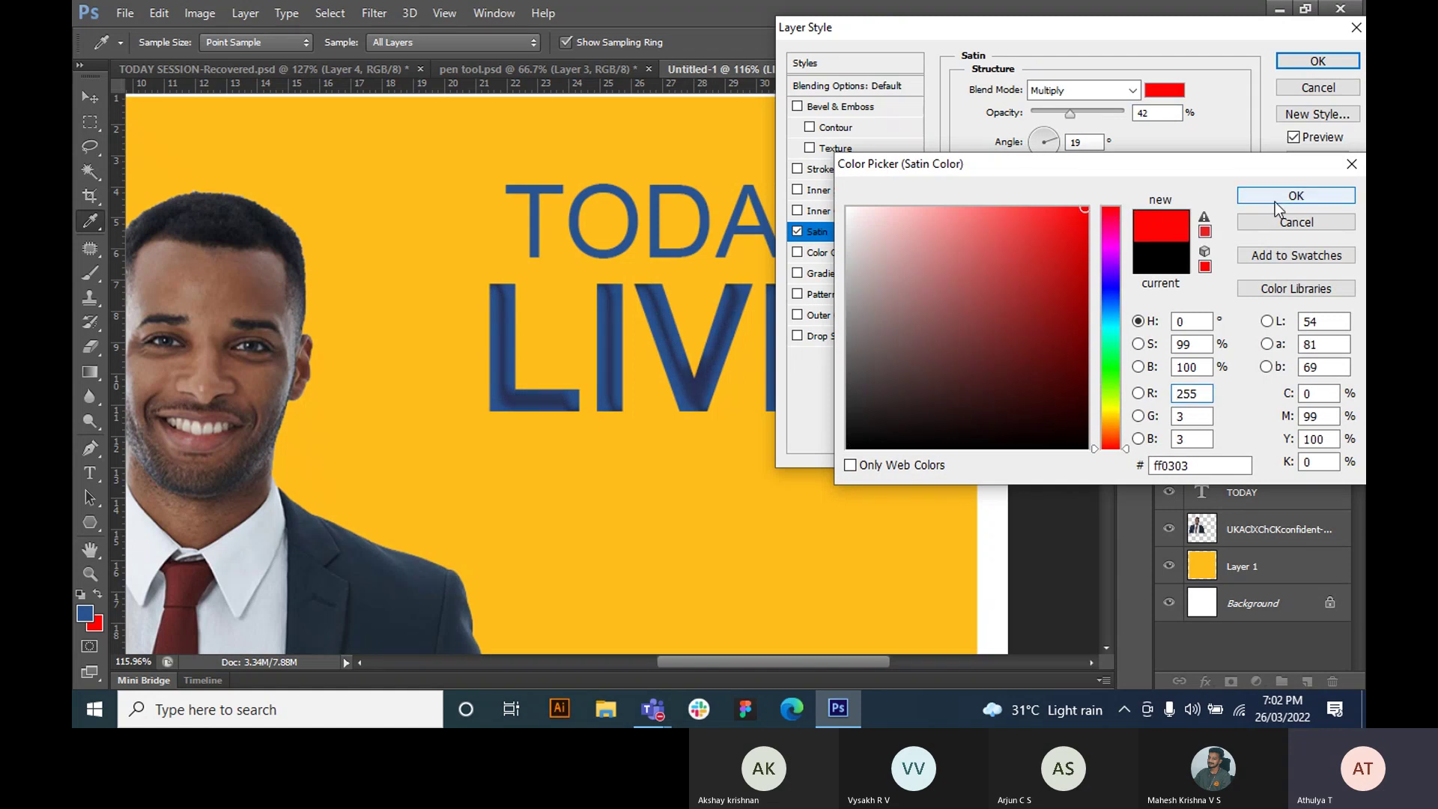
click(1292, 196)
drag(1069, 113, 1082, 196)
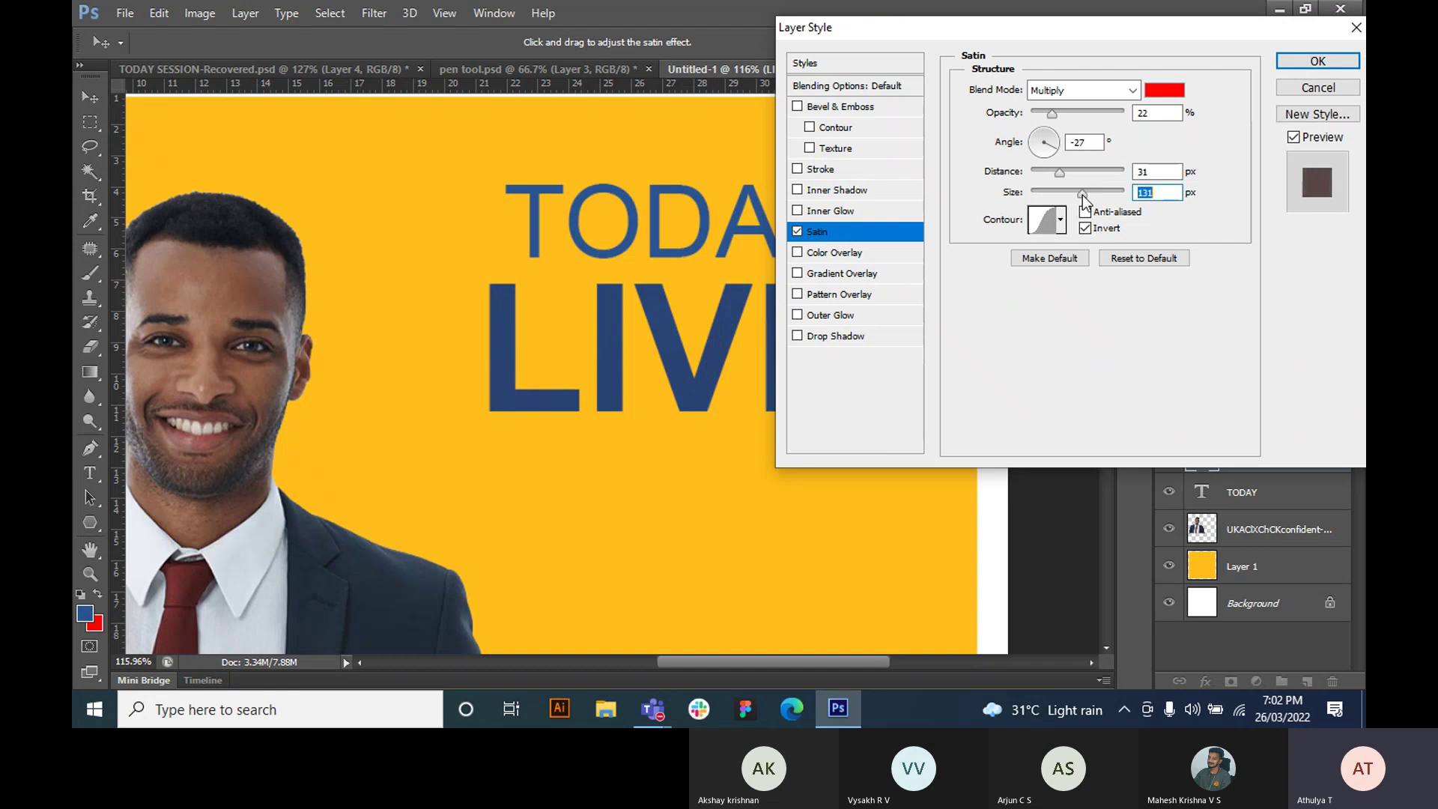
click(796, 233)
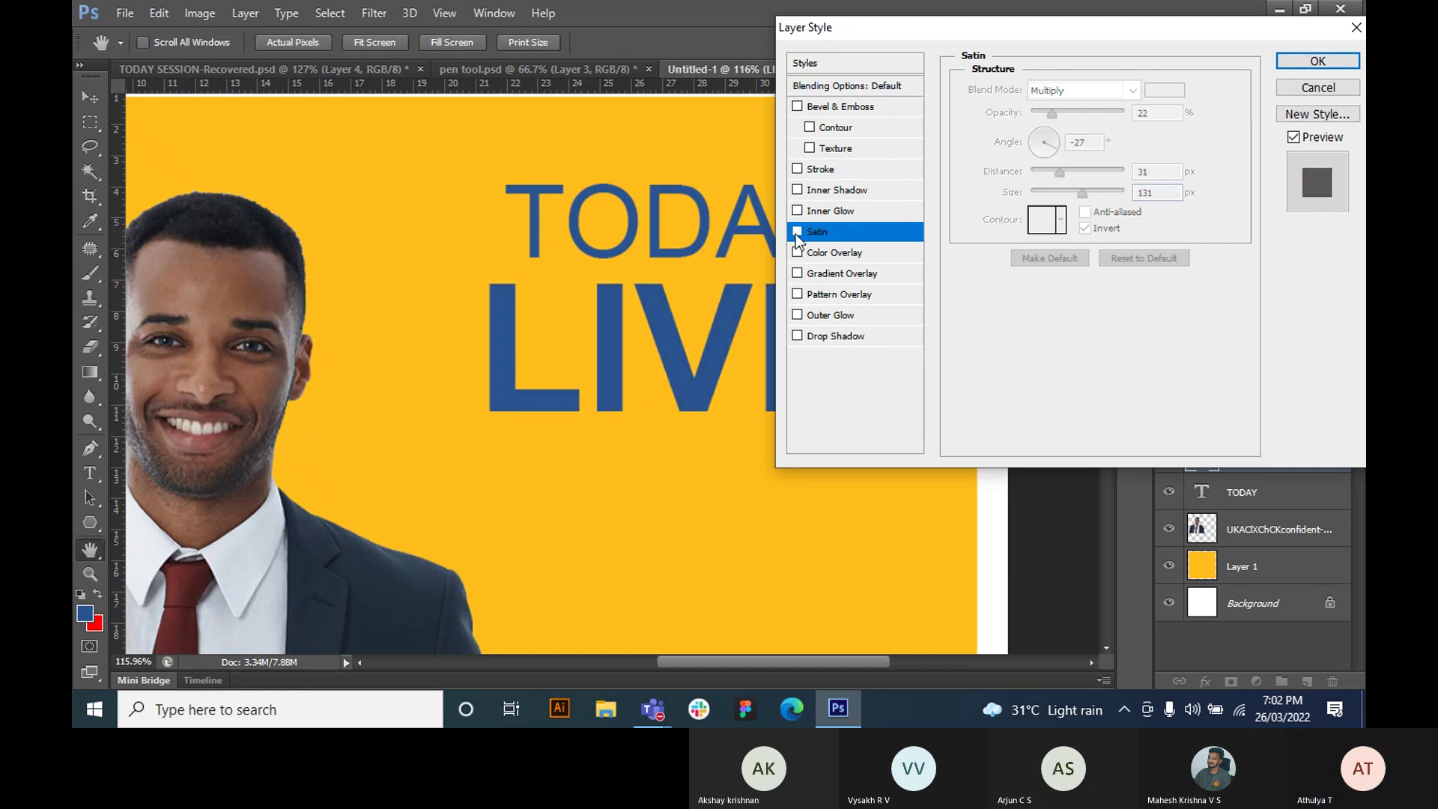
- Try a Color Overlay on the large text in light green 7cdc83 at 62% opacity, and switch it off
click(849, 255)
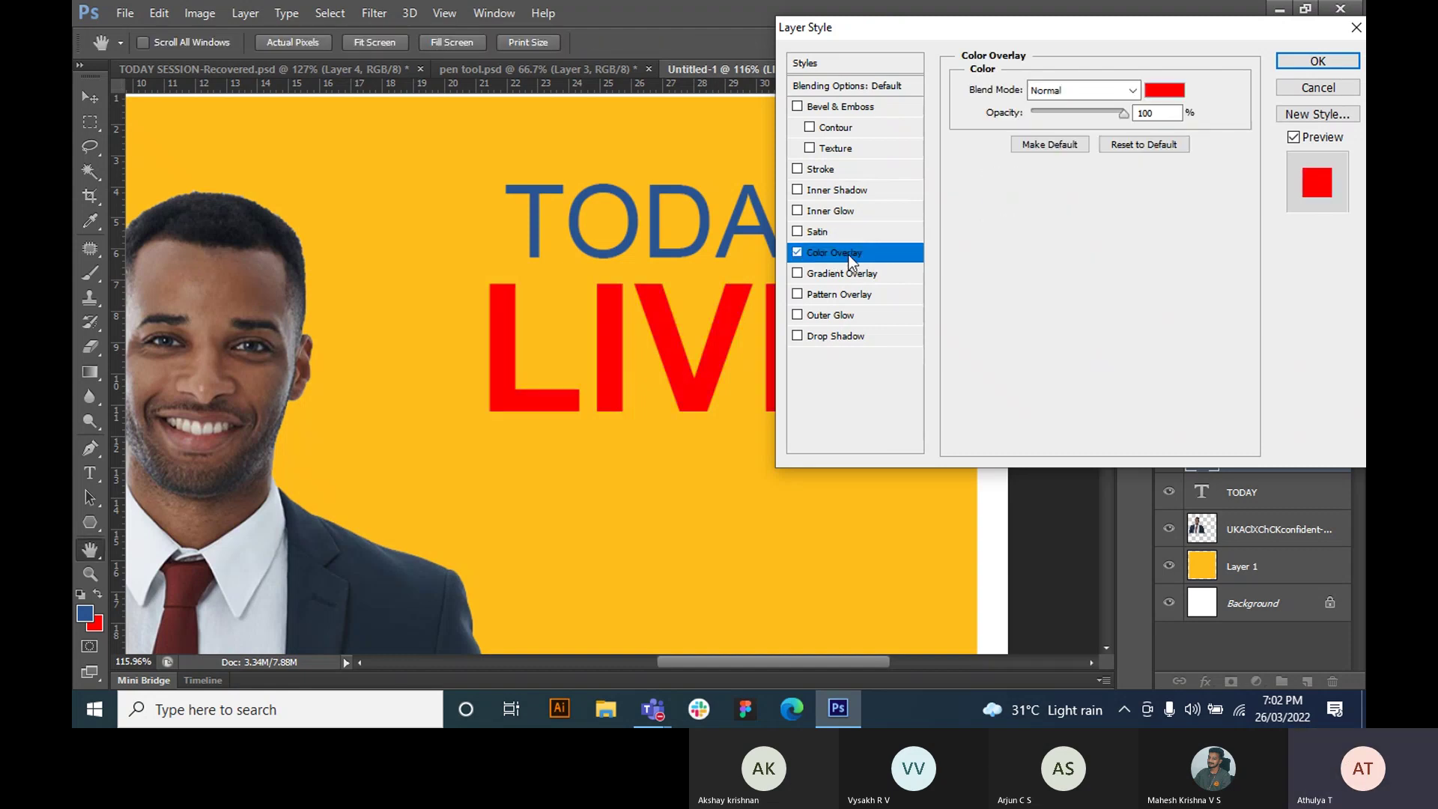
drag(1123, 113, 1087, 113)
click(1164, 90)
drag(1049, 257, 1019, 350)
drag(1110, 364, 1111, 299)
drag(1048, 365, 1050, 308)
click(1106, 358)
click(1109, 365)
mouse_move(1052, 379)
mouse_down()
mouse_move(985, 337)
mouse_move(1033, 243)
mouse_move(951, 240)
mouse_up()
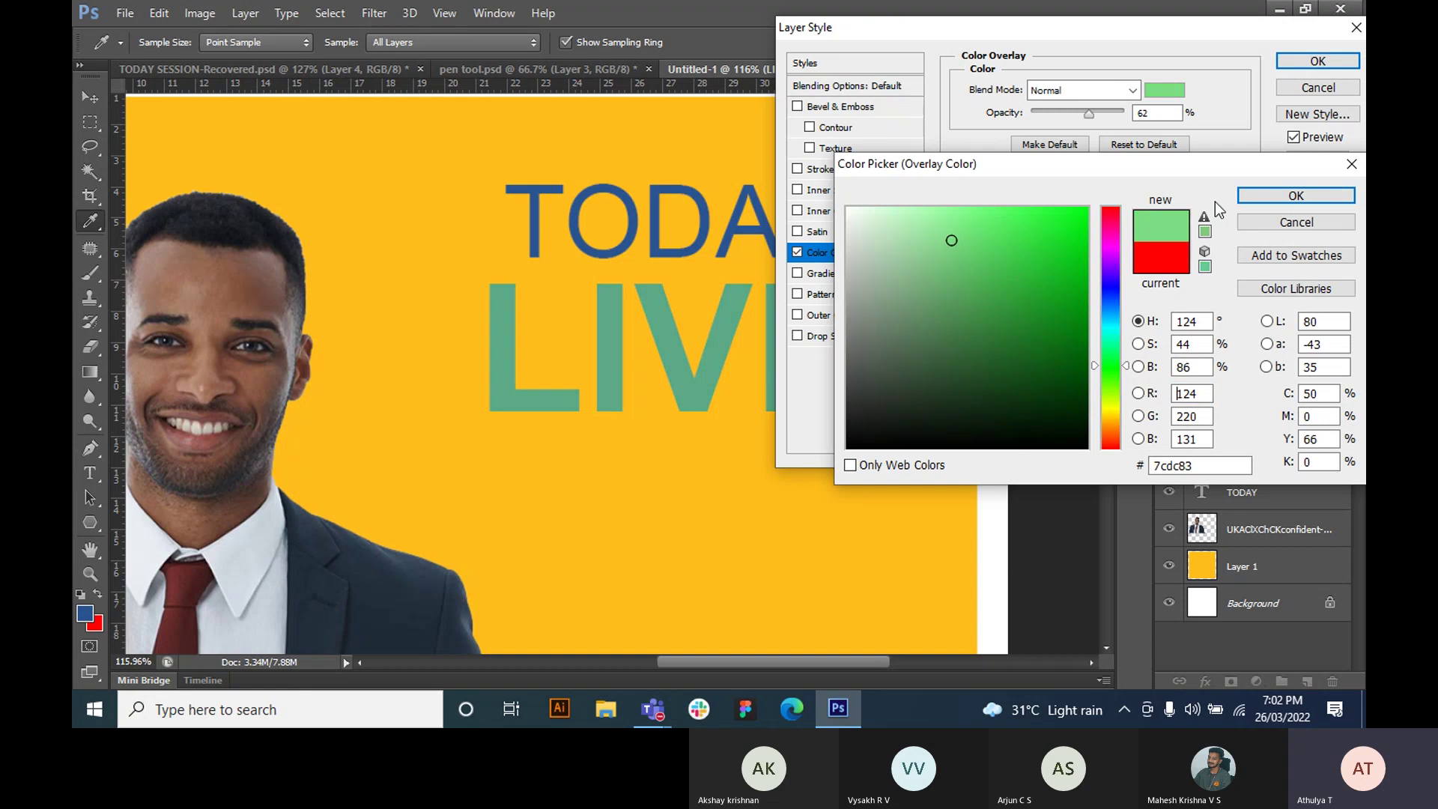
click(1264, 199)
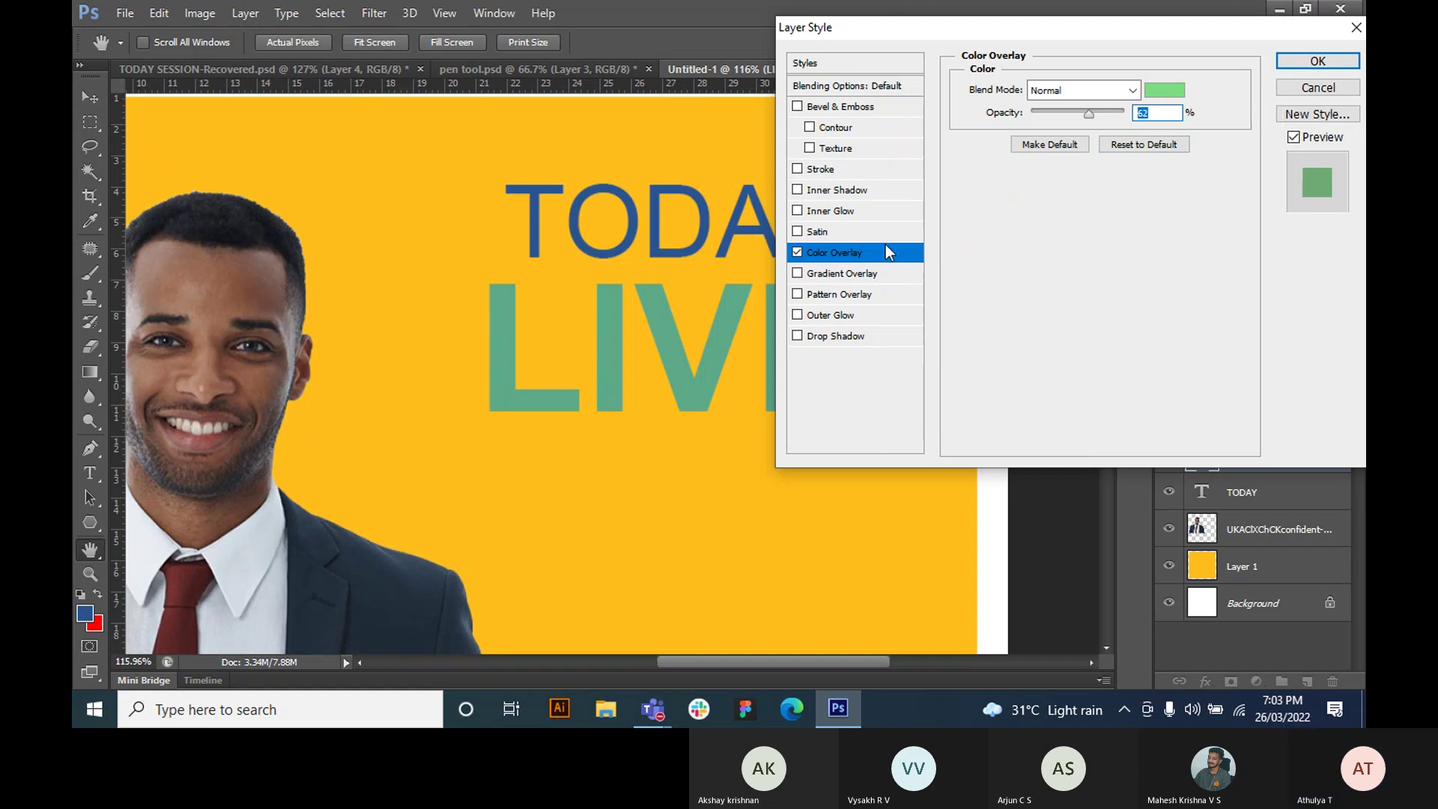
click(796, 253)
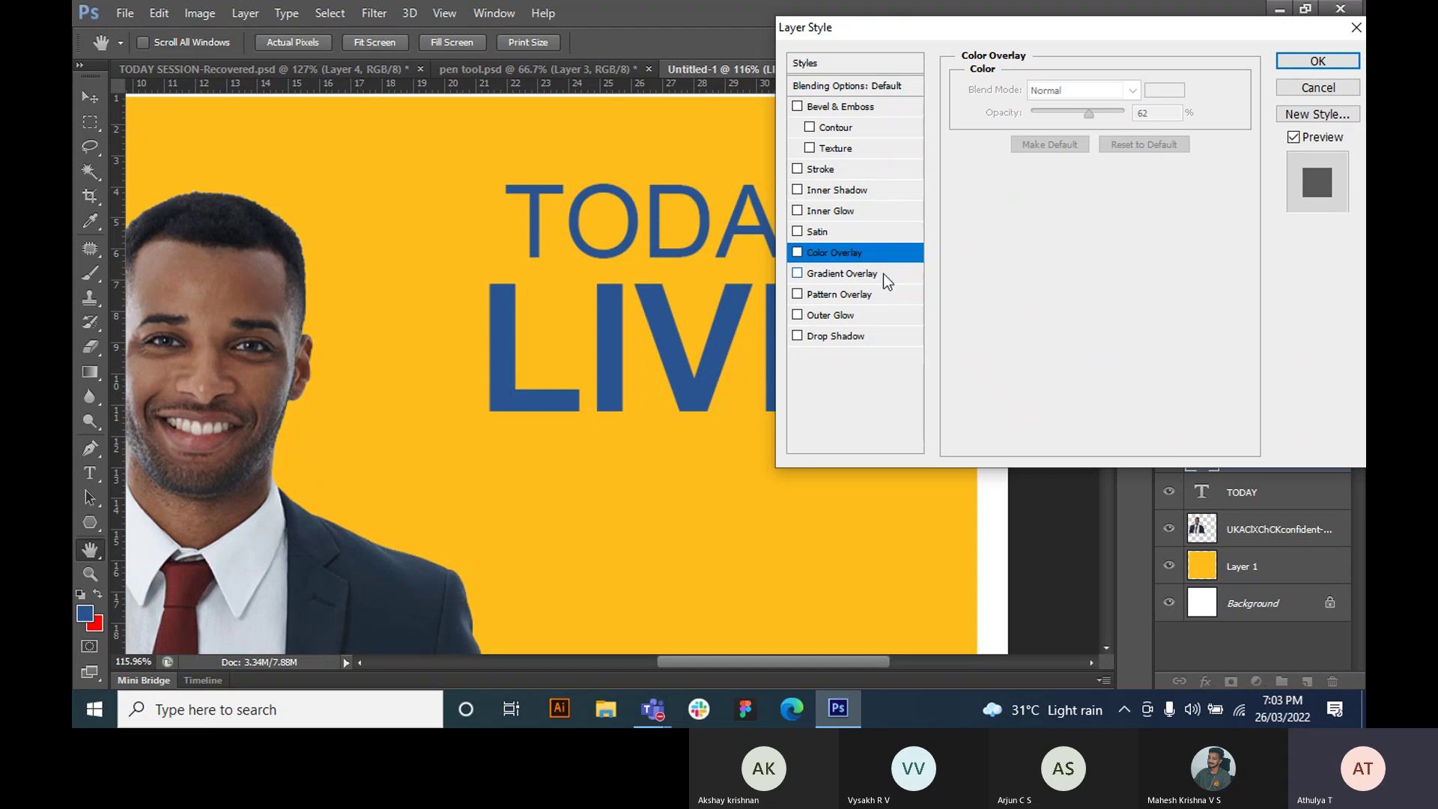
- Add a Gradient Overlay to the large text, try several presets and pick Violet, Green, Orange
click(883, 274)
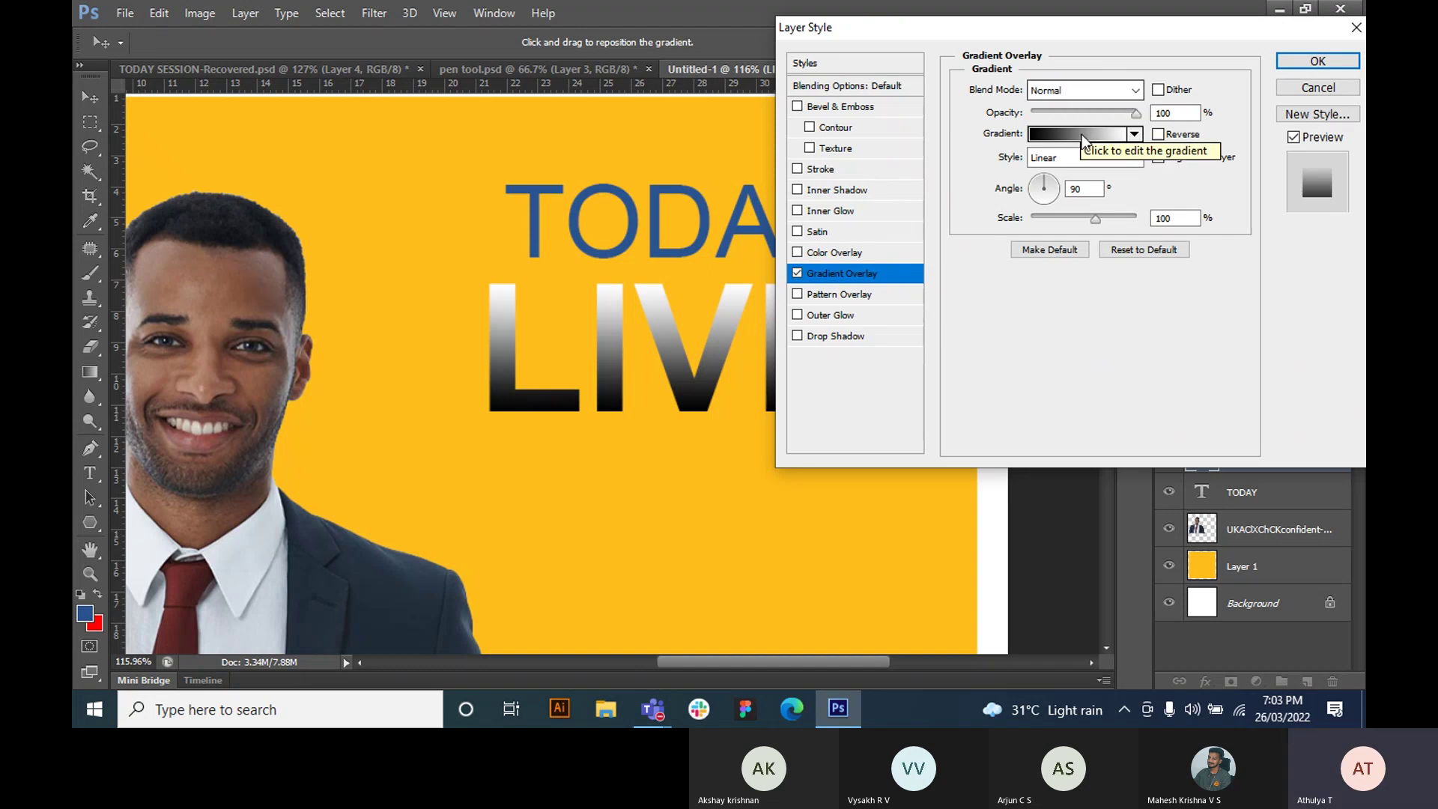
mouse_move(1135, 112)
mouse_down()
mouse_move(1097, 113)
mouse_move(1131, 123)
mouse_up()
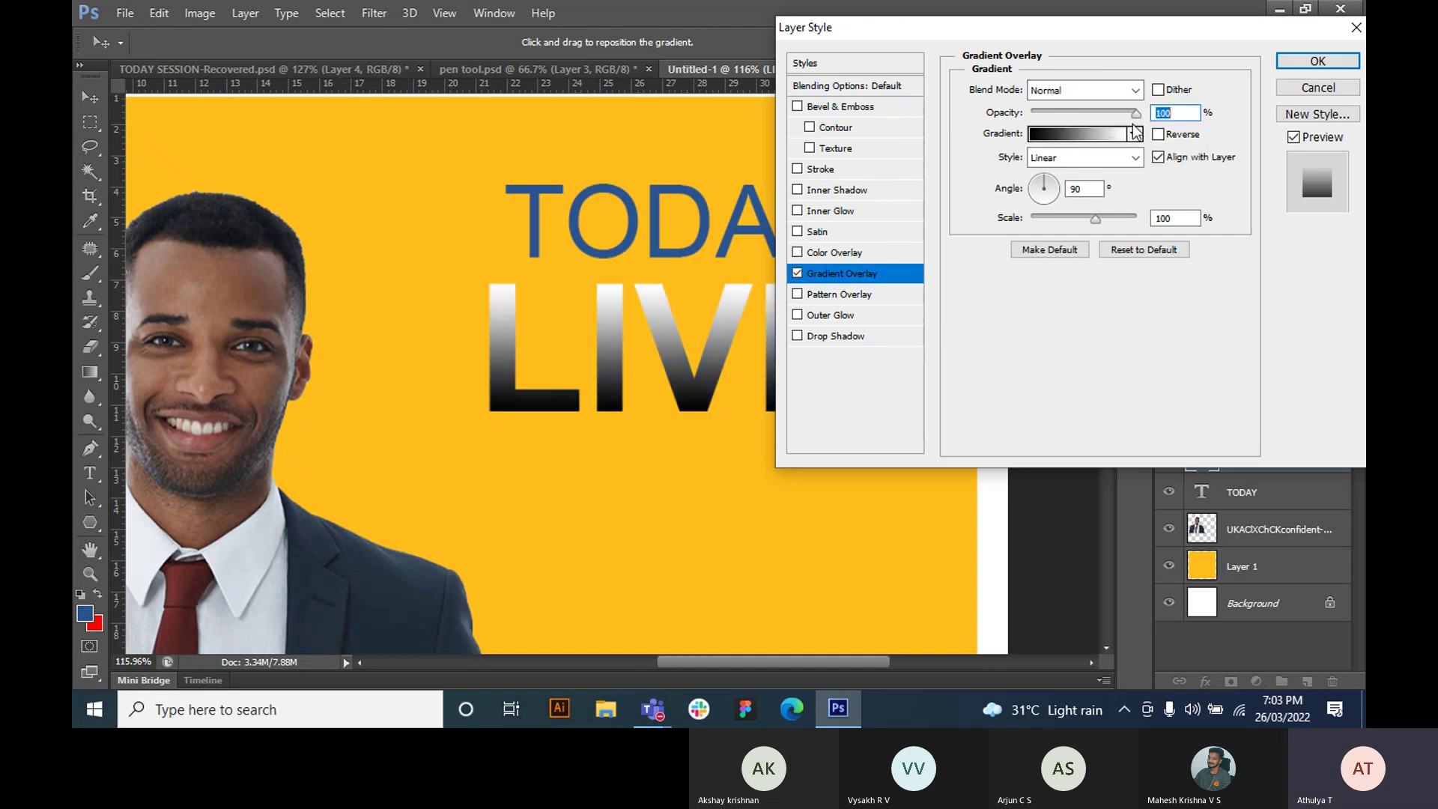
click(1087, 140)
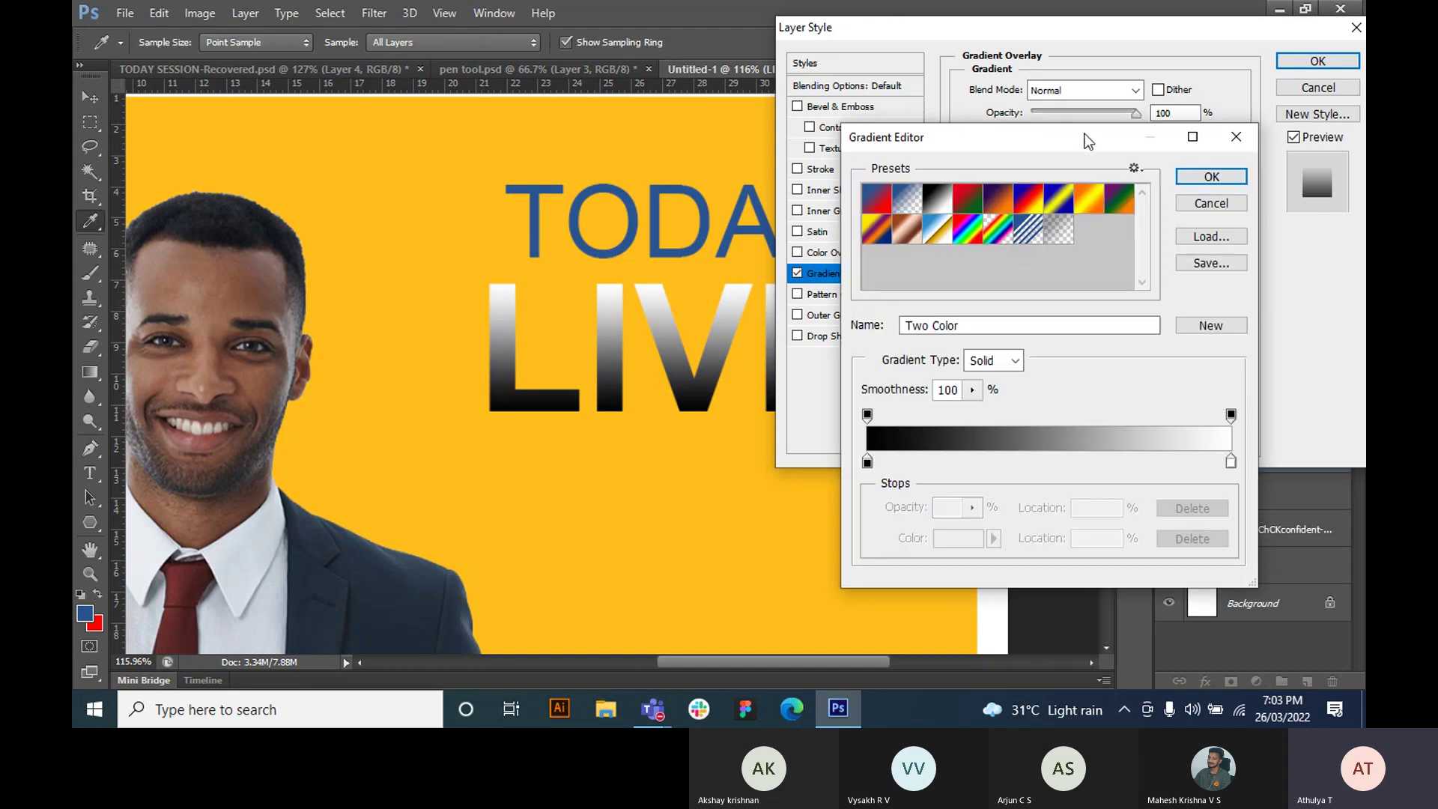
click(886, 209)
click(938, 221)
click(967, 196)
click(1028, 196)
click(1058, 196)
click(1108, 197)
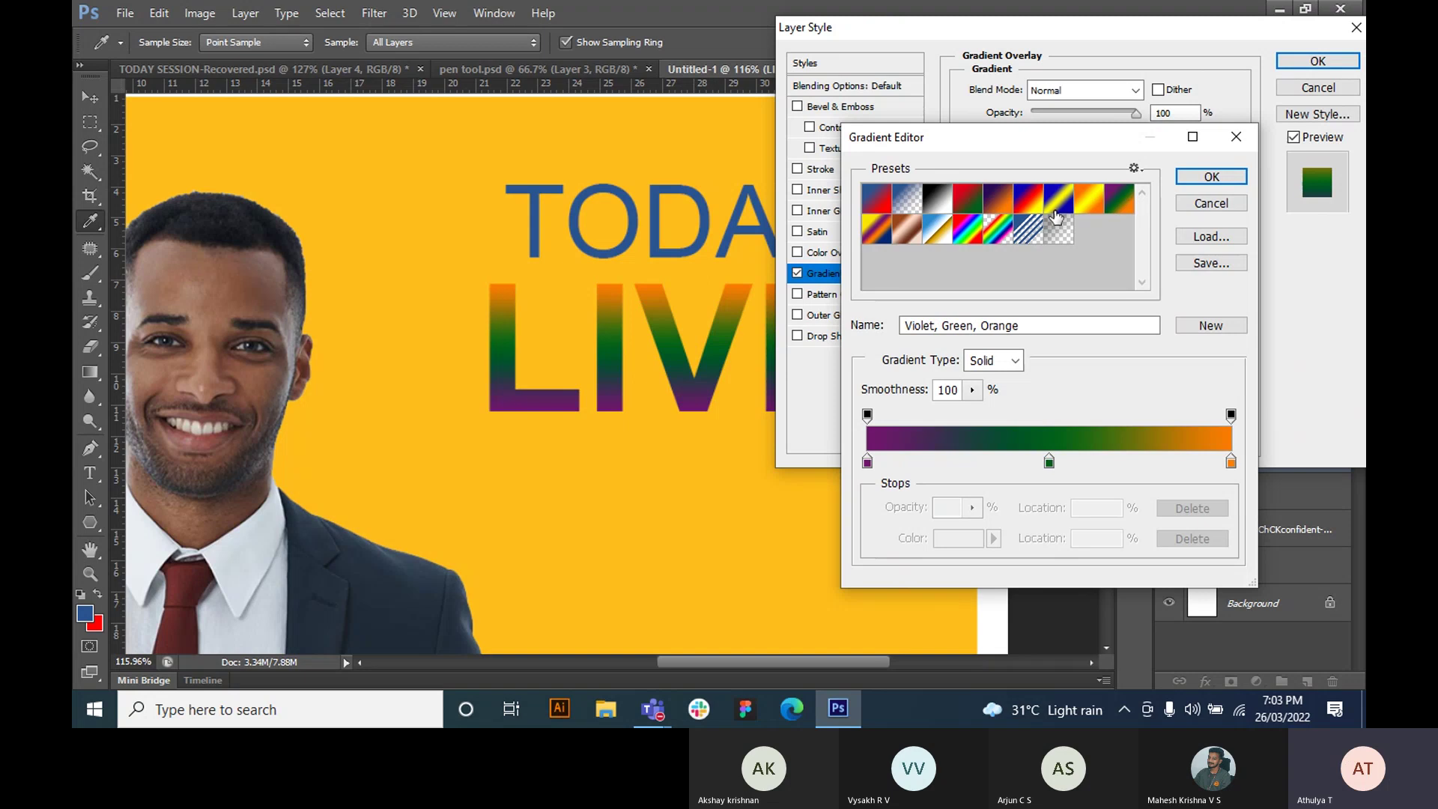
- Recolour the gradient's violet starting stop to light pink and delete the green middle stop
drag(993, 143, 986, 24)
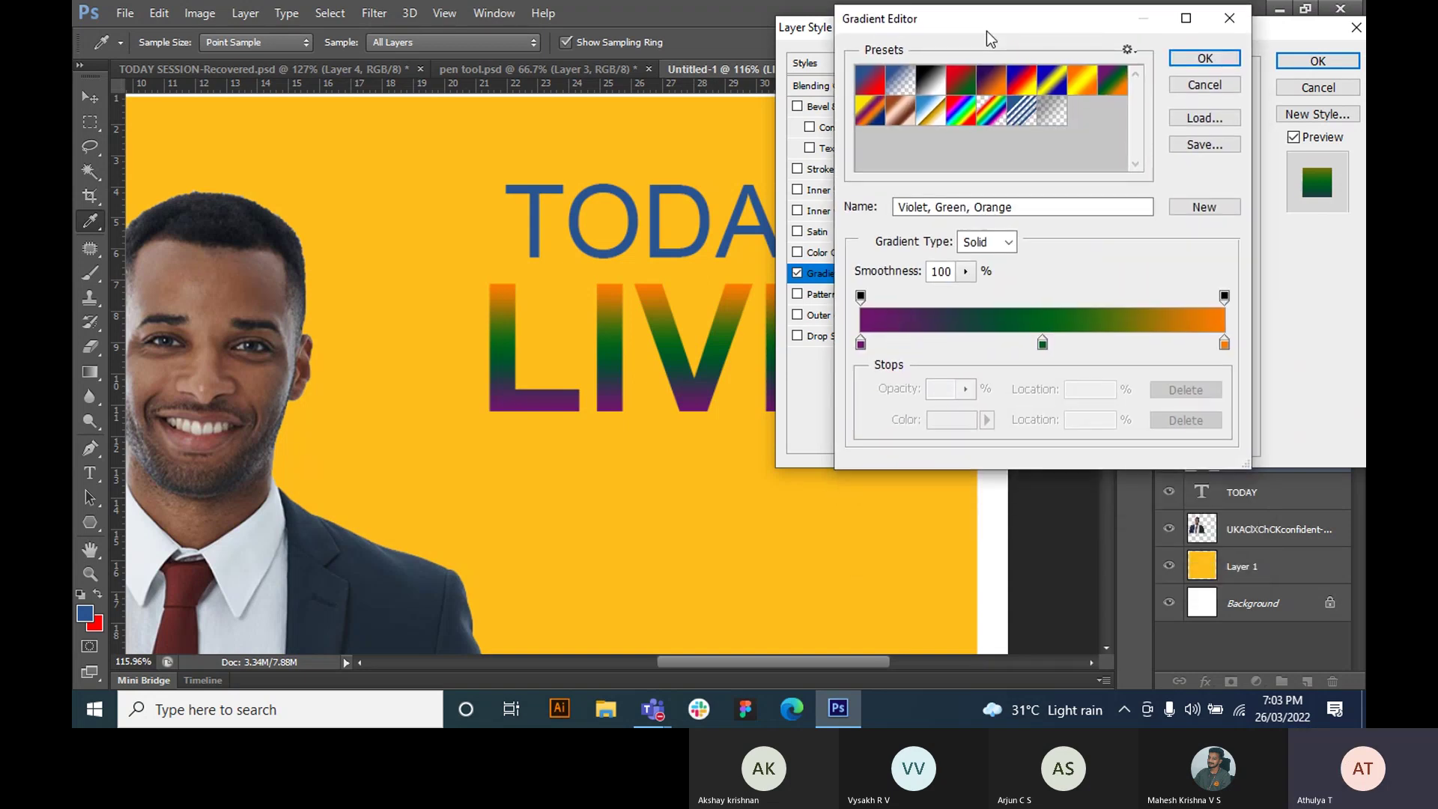
click(861, 345)
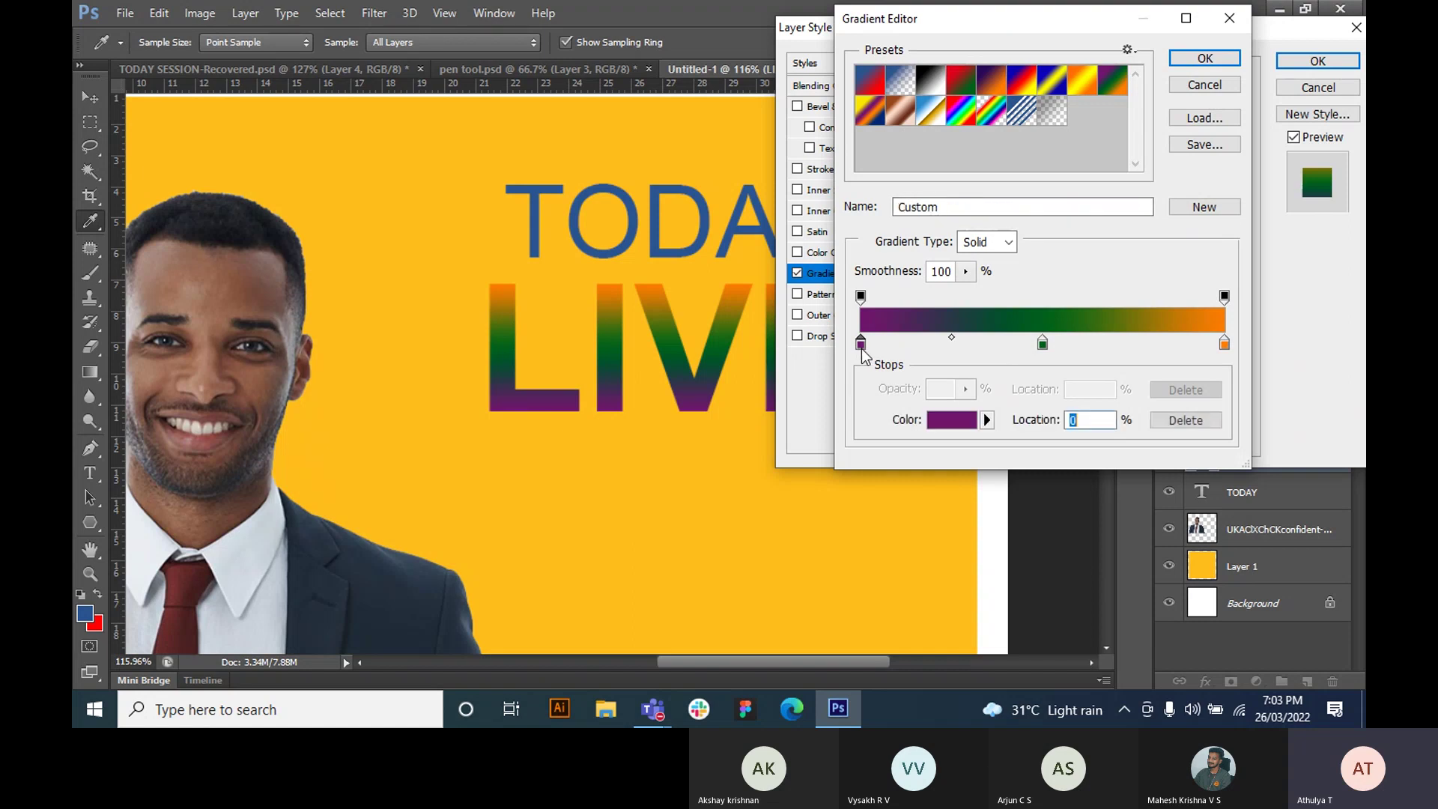
click(949, 423)
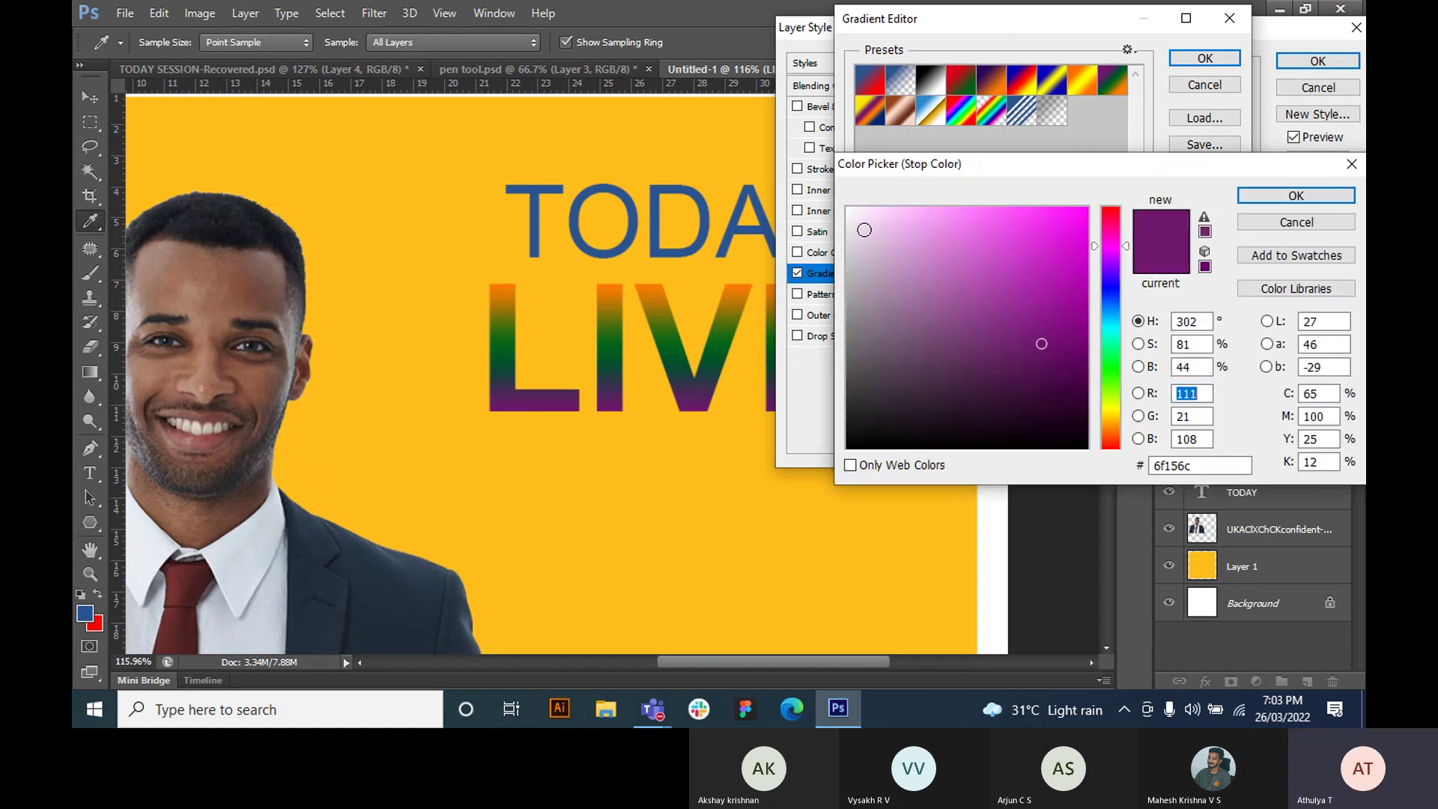
click(952, 214)
click(1249, 198)
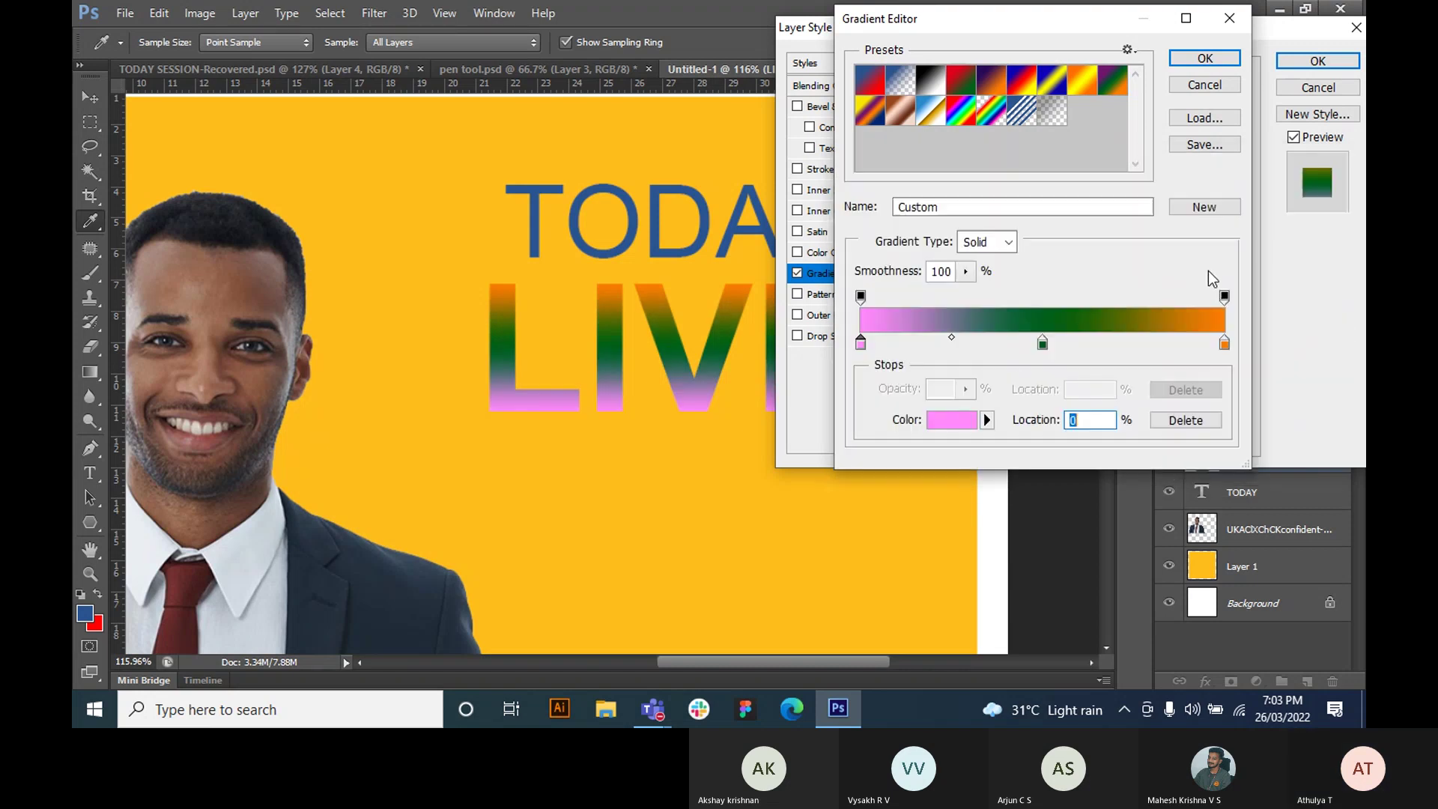
click(1043, 343)
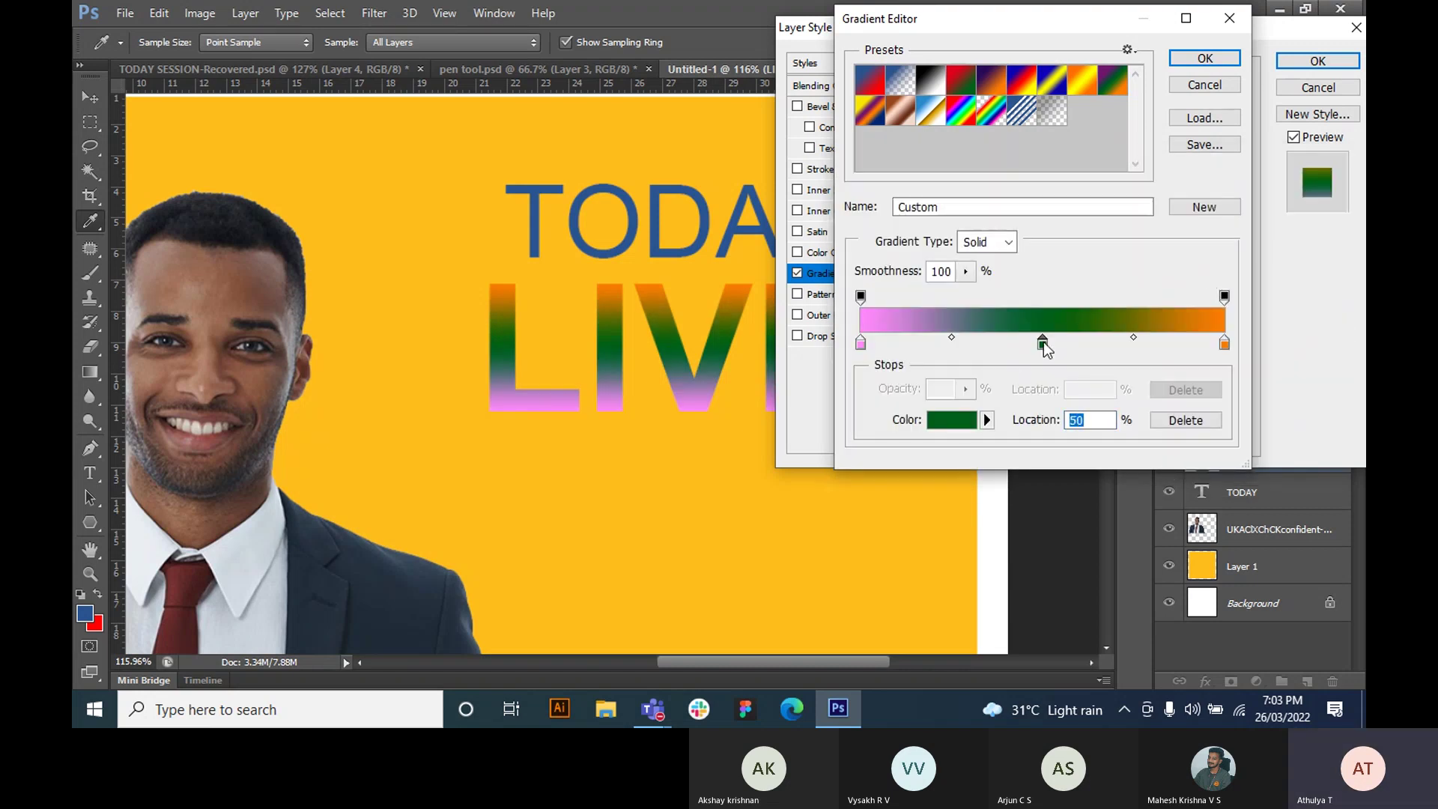
click(1184, 421)
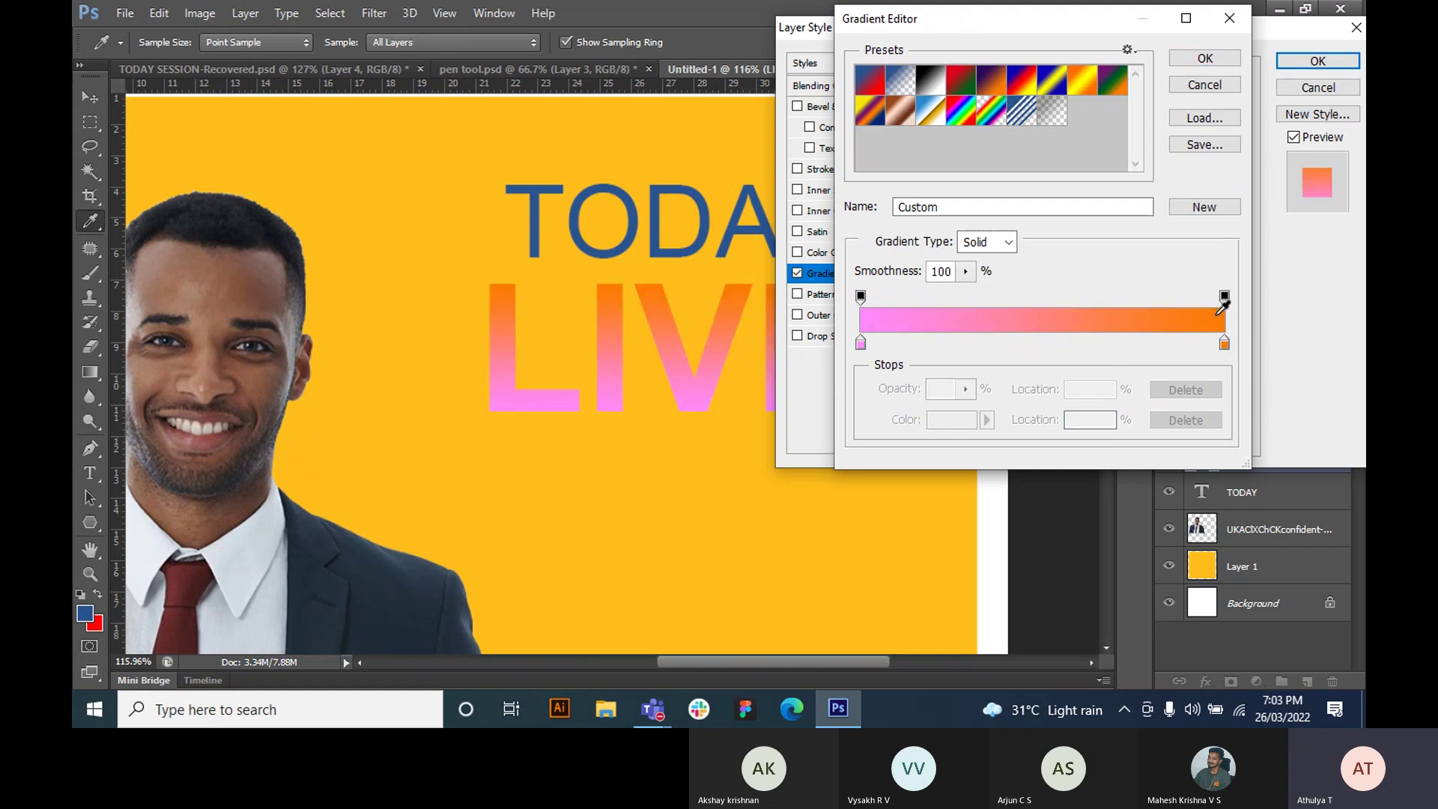
- Set the gradient's orange end stop to brown 894606, accept the gradient, and switch off the Gradient Overlay
click(1225, 346)
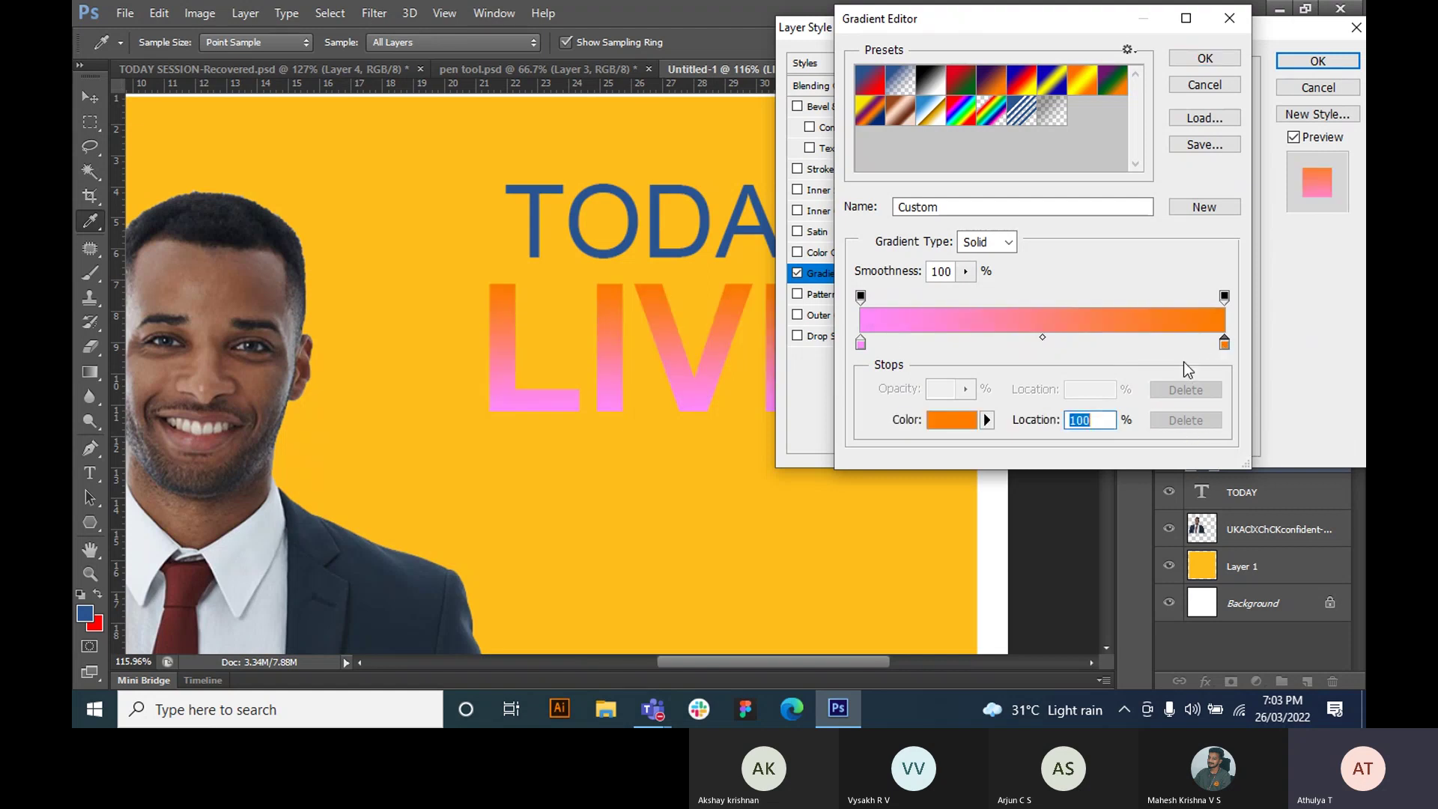
click(945, 423)
click(1076, 319)
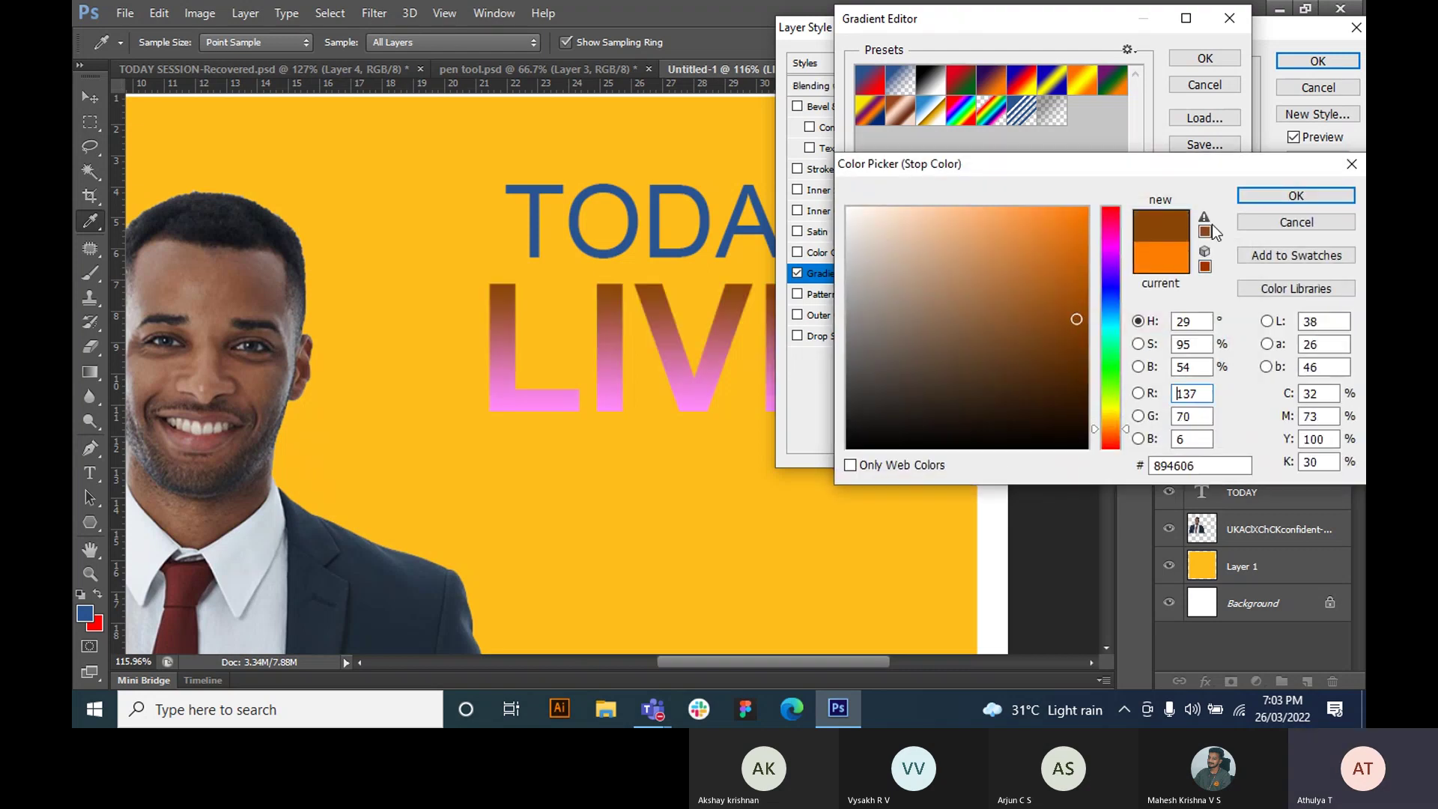
click(1269, 195)
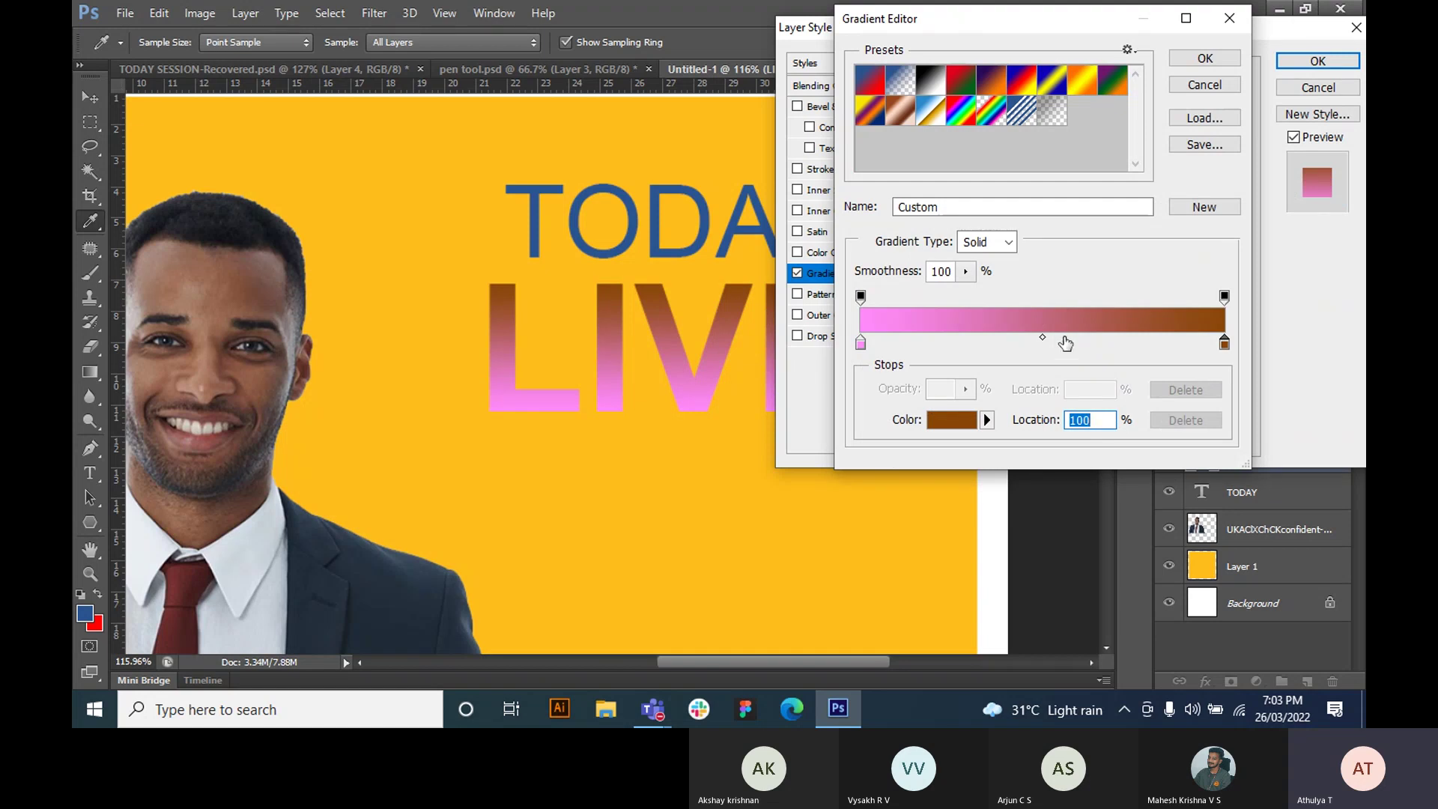
click(1202, 57)
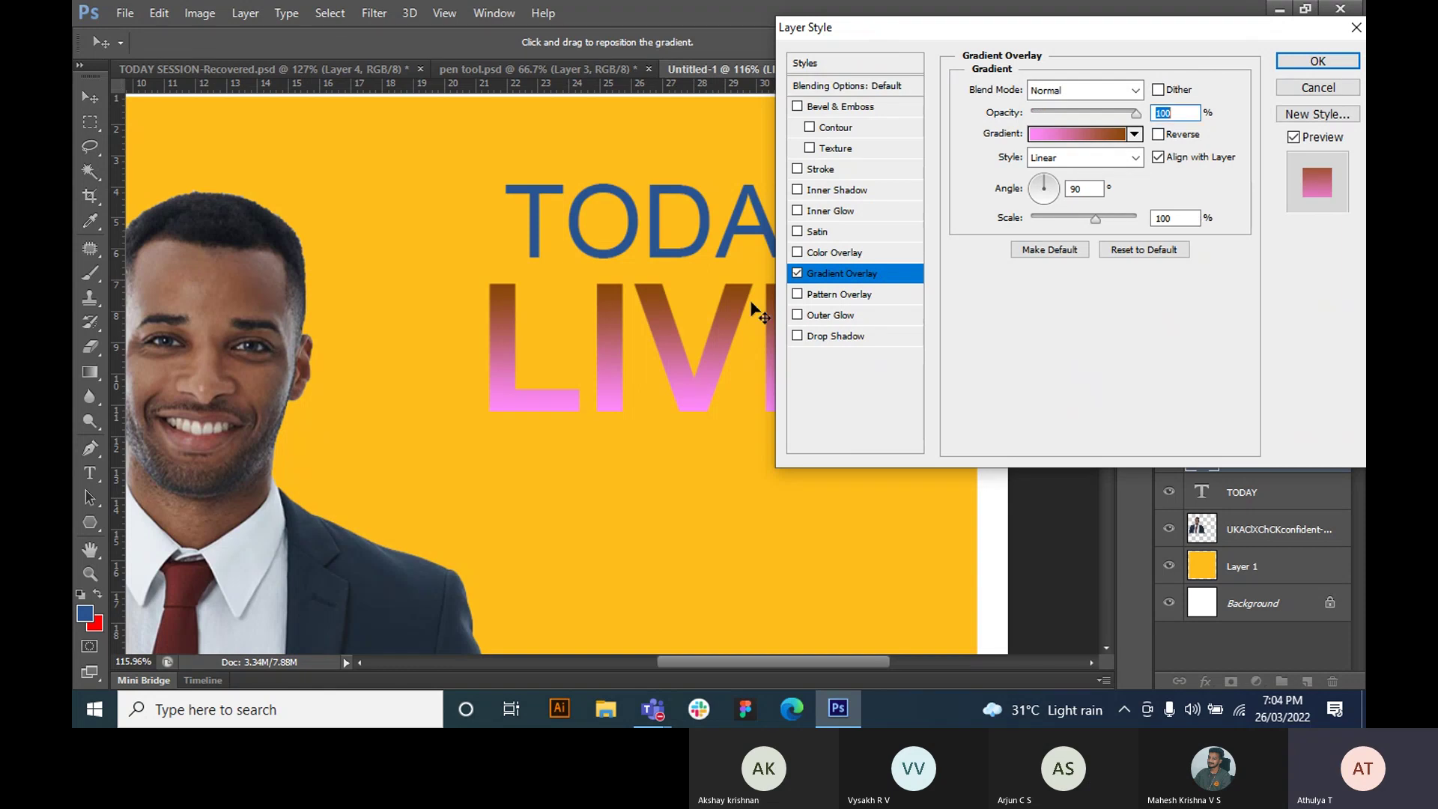
click(799, 274)
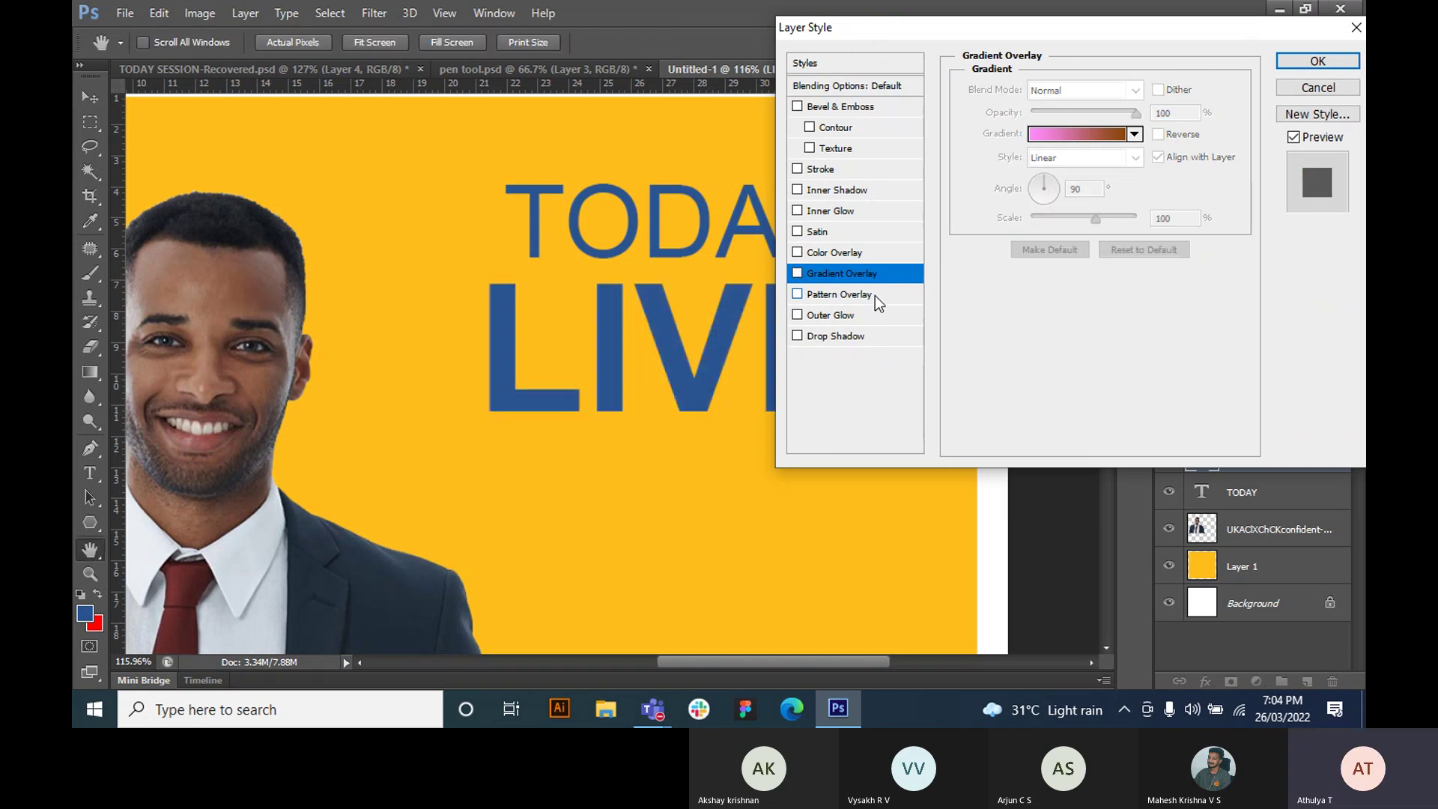
- Add a Pattern Overlay to the large text, try several stone patterns and choose the brownish-green rock texture
click(874, 294)
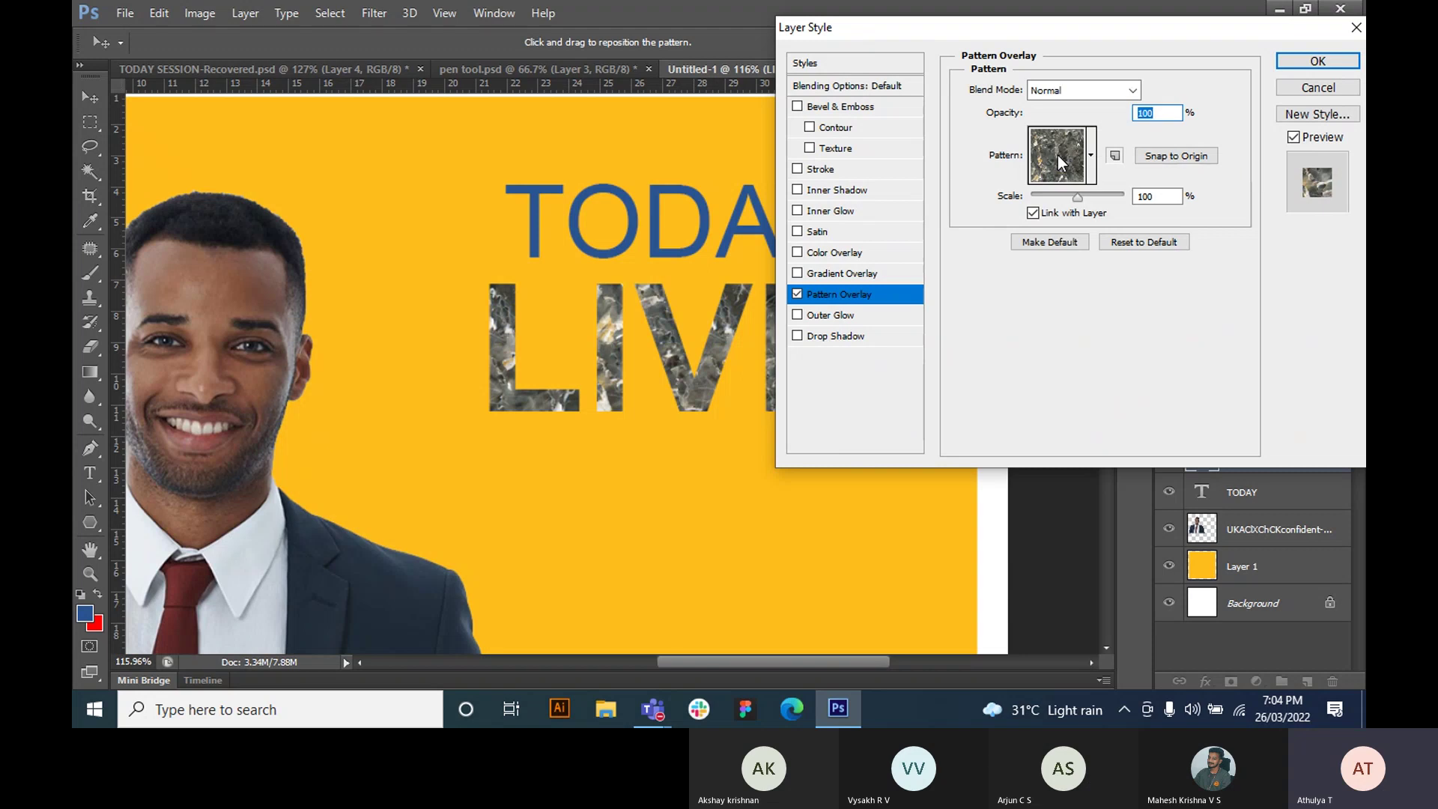
click(1057, 155)
click(1006, 215)
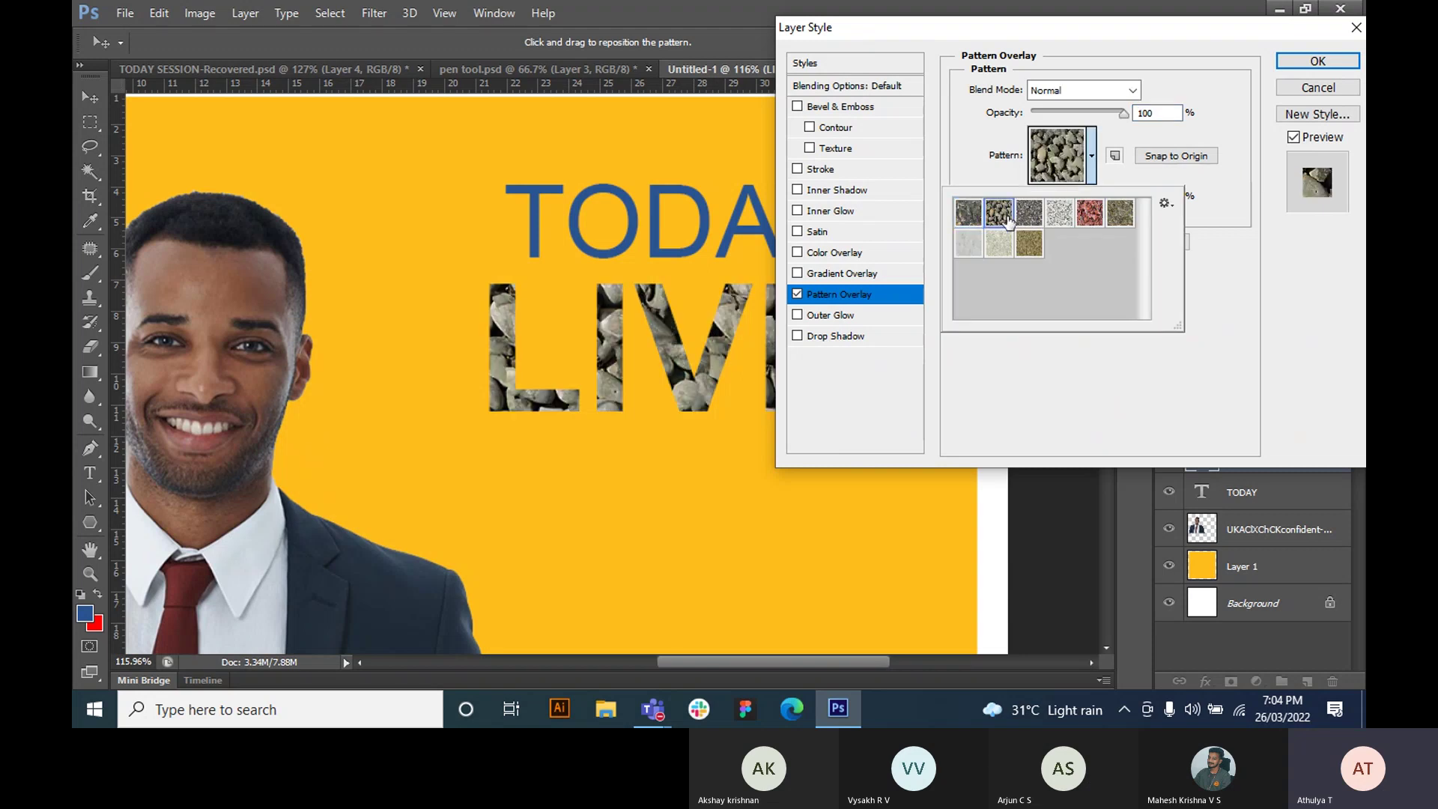
click(1030, 245)
click(1089, 213)
click(1120, 214)
- Set the Pattern Overlay to 74% opacity and 69% scale, and switch the effect off
click(1114, 113)
click(1113, 113)
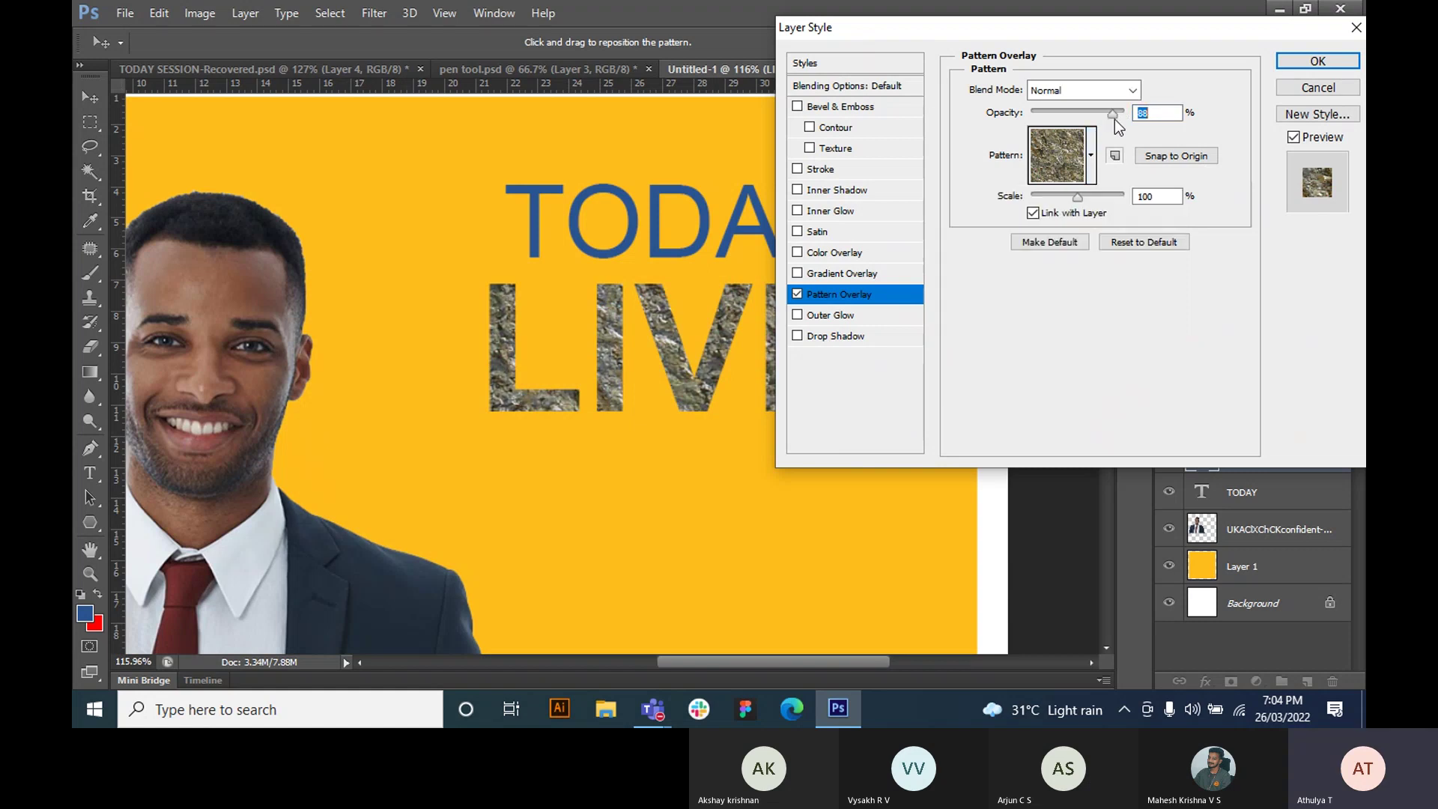
drag(1107, 114, 1099, 123)
mouse_move(1072, 200)
mouse_down()
mouse_move(1096, 194)
mouse_move(1063, 204)
mouse_up()
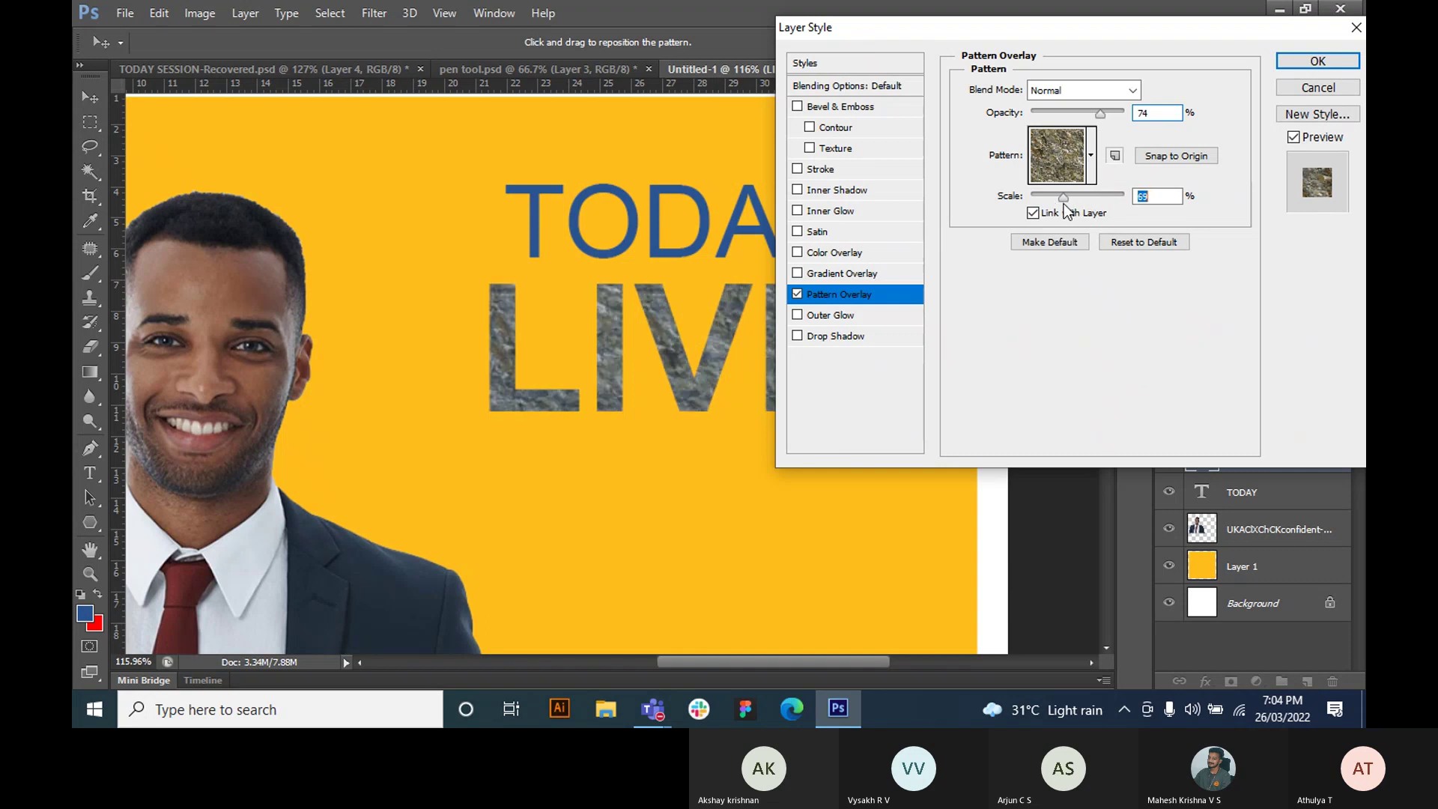
click(796, 294)
- Replace the Pattern Overlay with an Outer Glow on the large text, set to 100% opacity and 45% noise
click(796, 315)
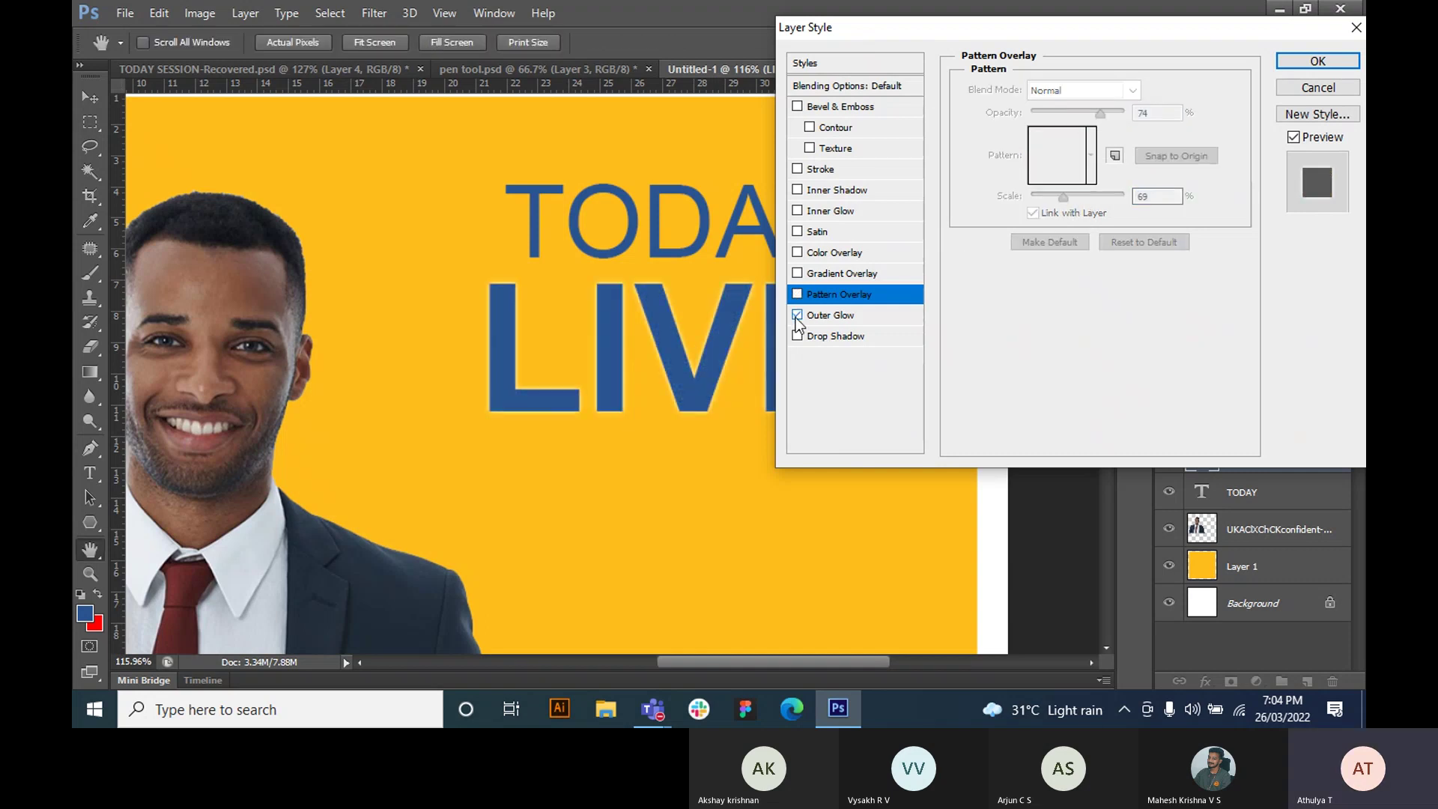
click(849, 317)
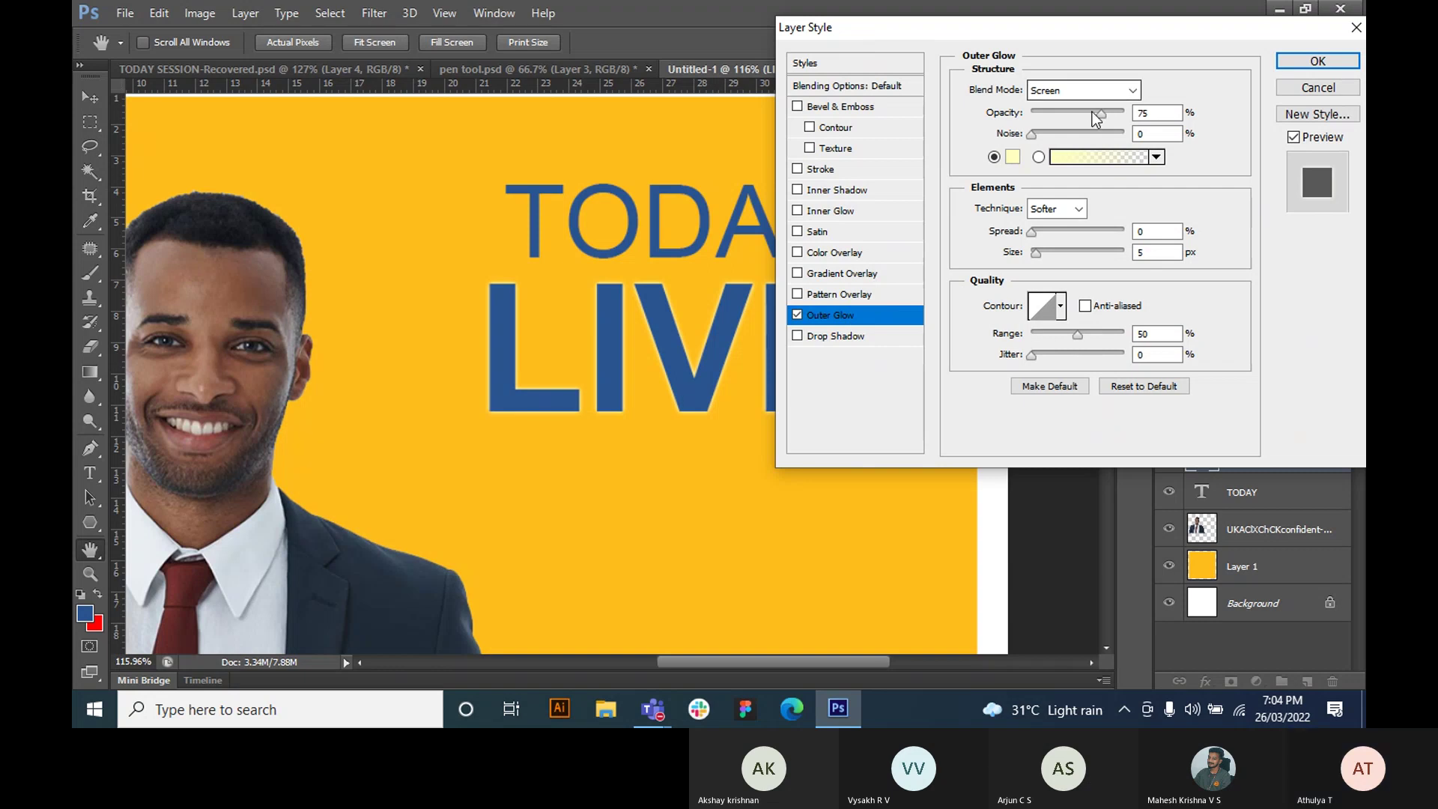
mouse_move(1101, 113)
mouse_down()
mouse_move(1057, 115)
mouse_move(1035, 141)
mouse_move(1123, 114)
mouse_up()
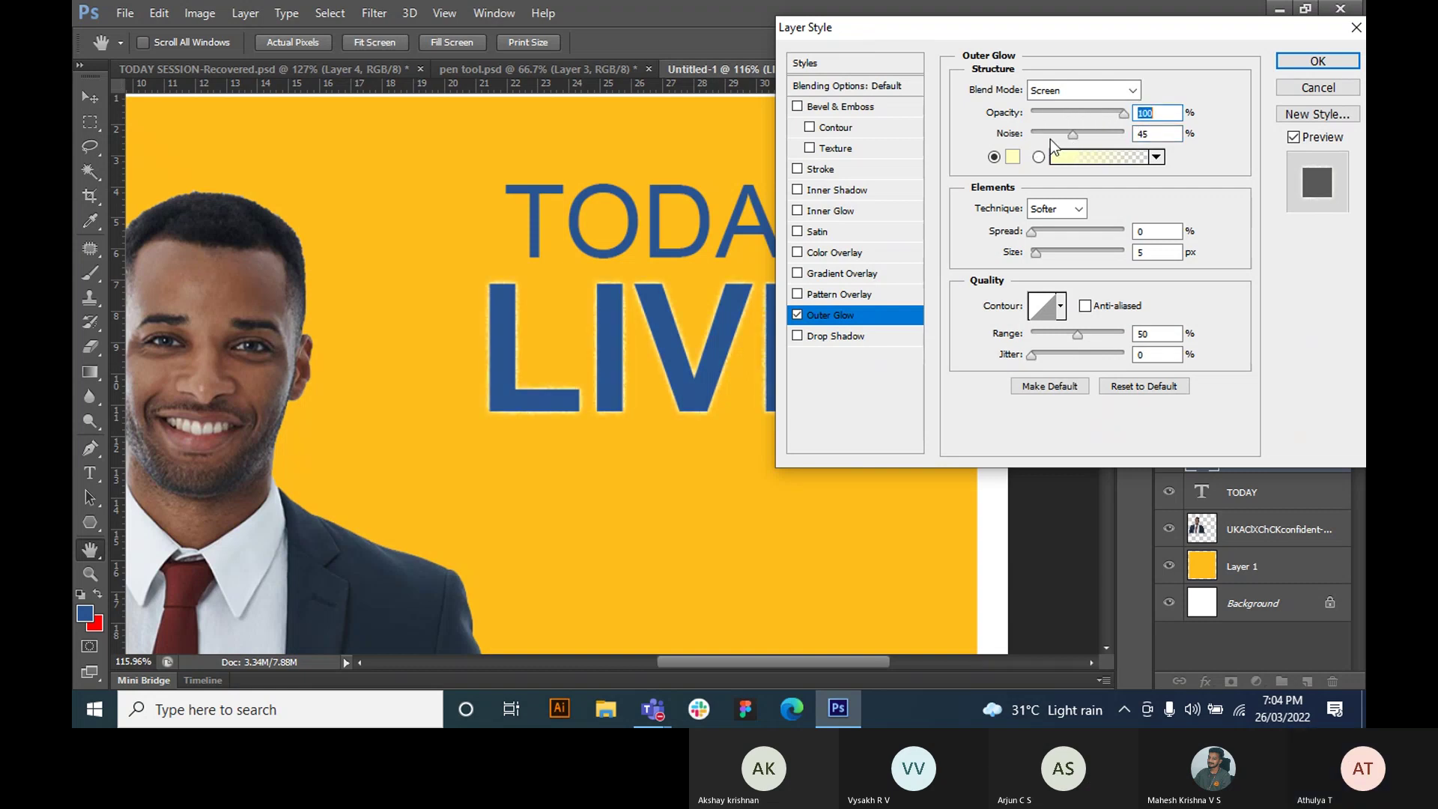
- Recolour the Outer Glow to white ffffff, accept the colour, and switch the effect off
click(1014, 157)
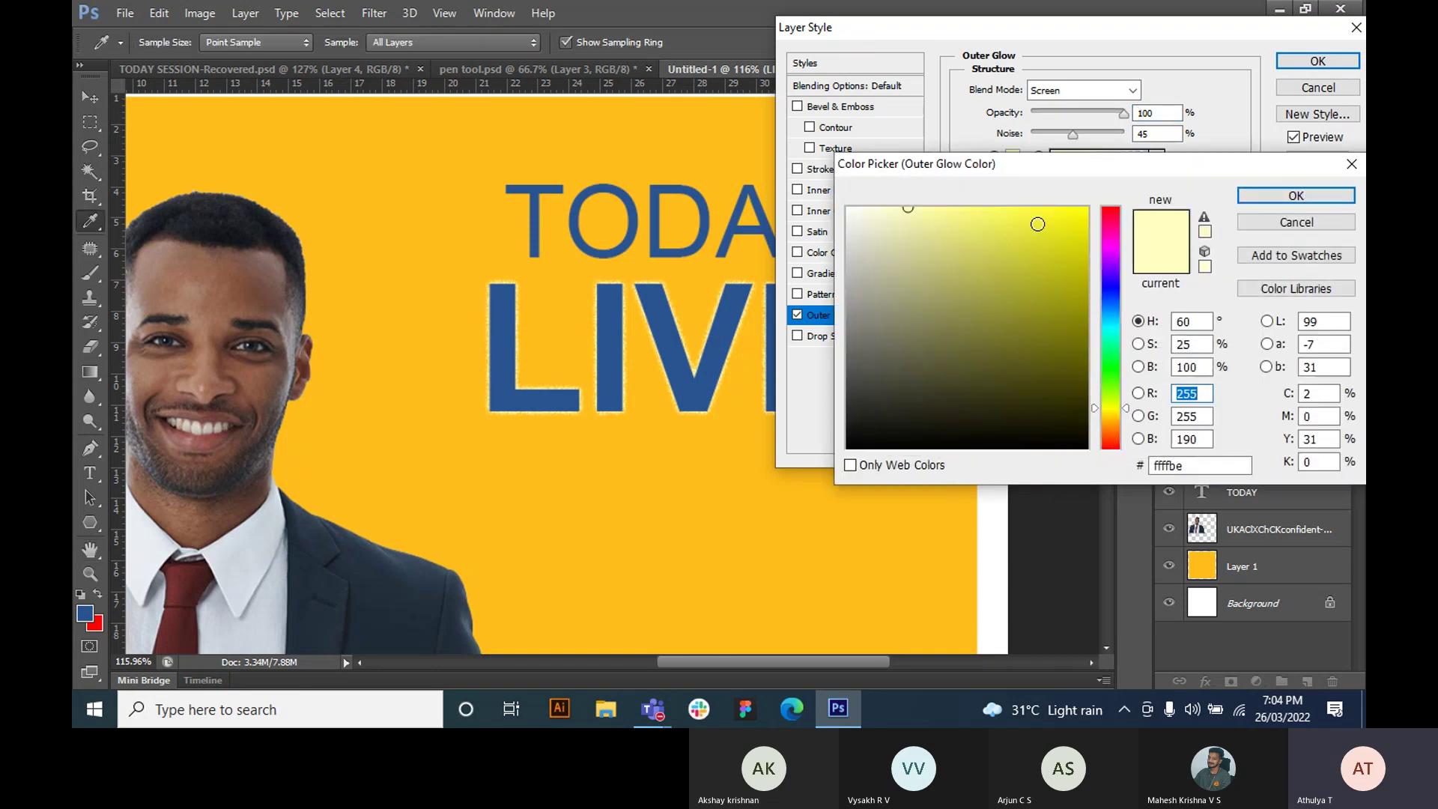
click(1086, 214)
click(1024, 381)
click(1021, 434)
drag(1041, 333, 782, 174)
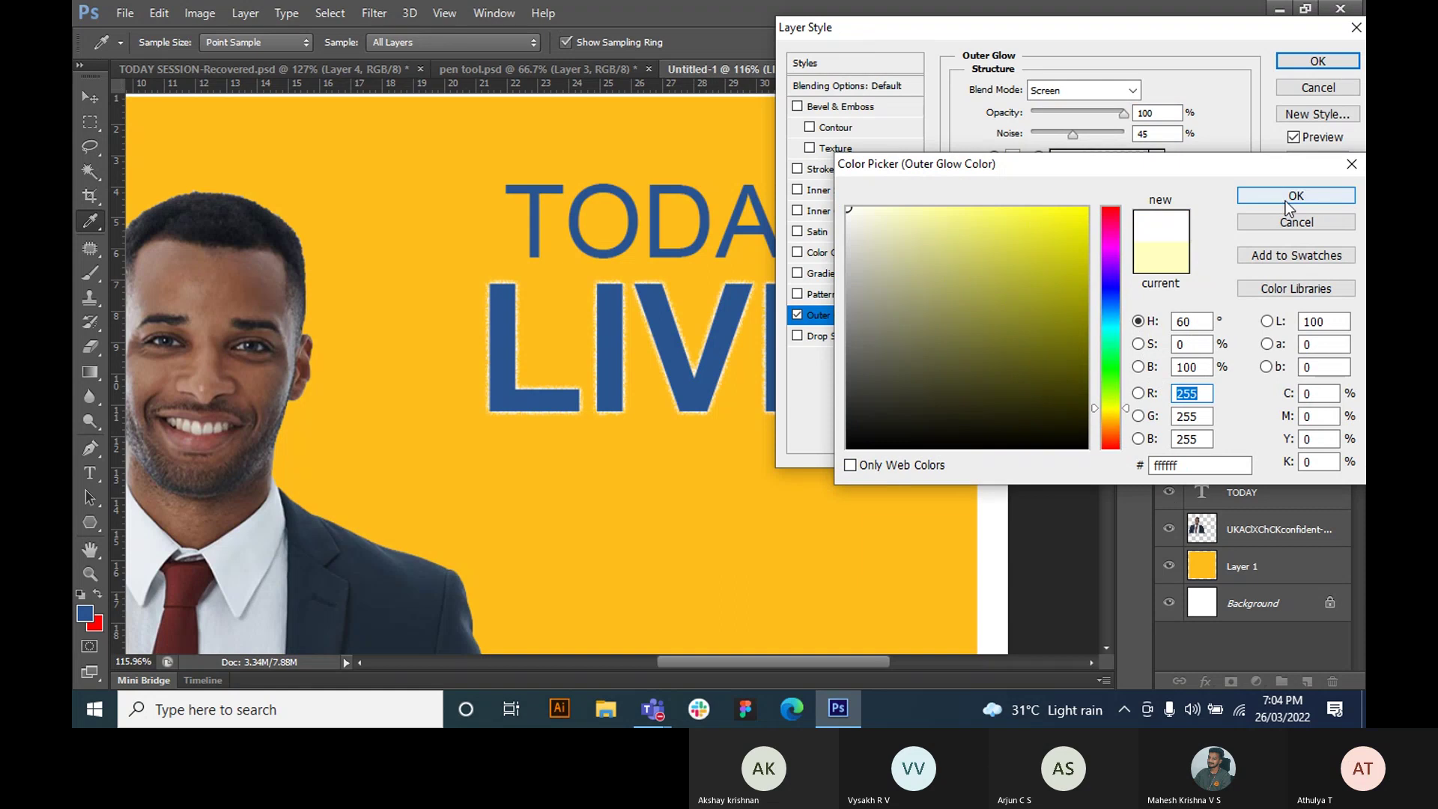
click(1285, 196)
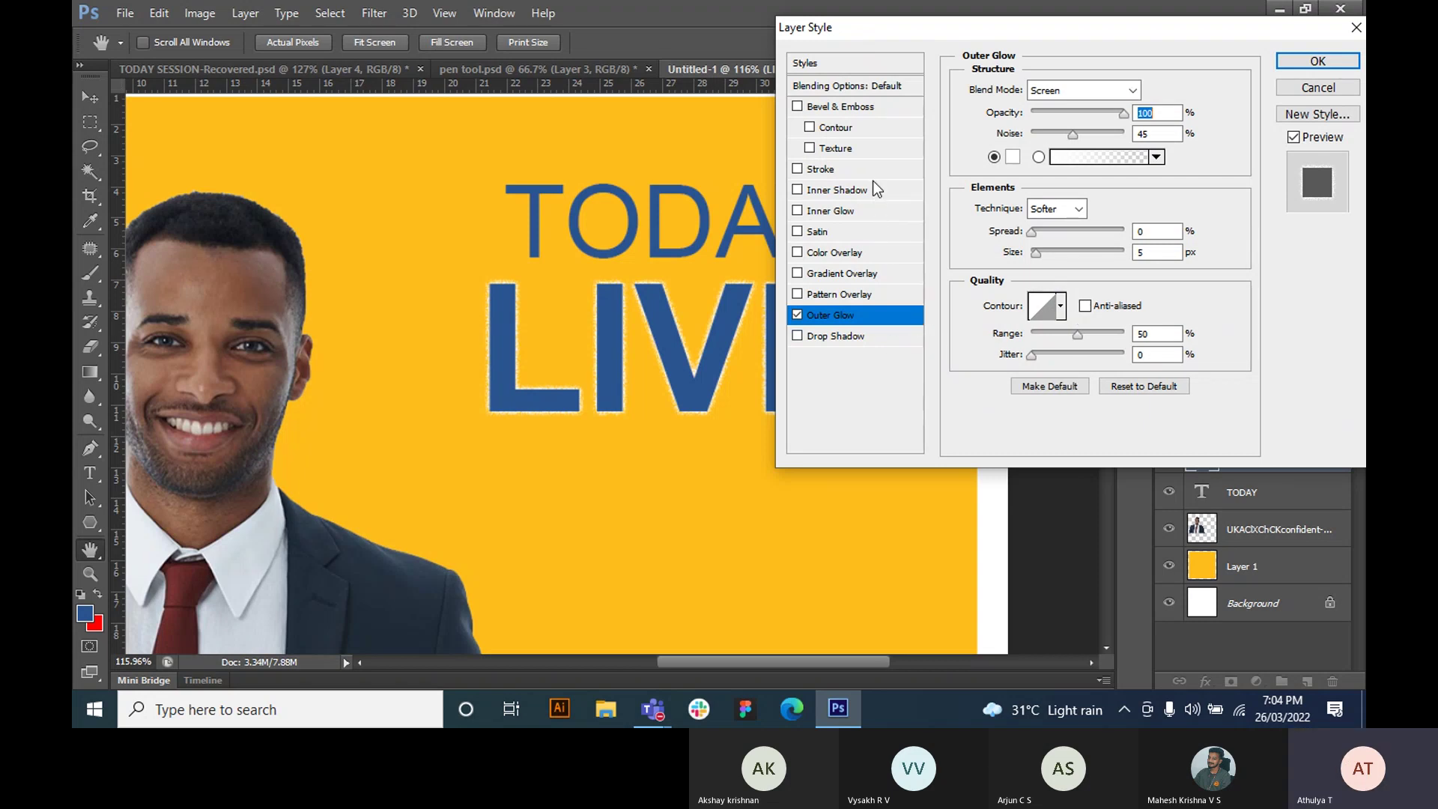
click(796, 315)
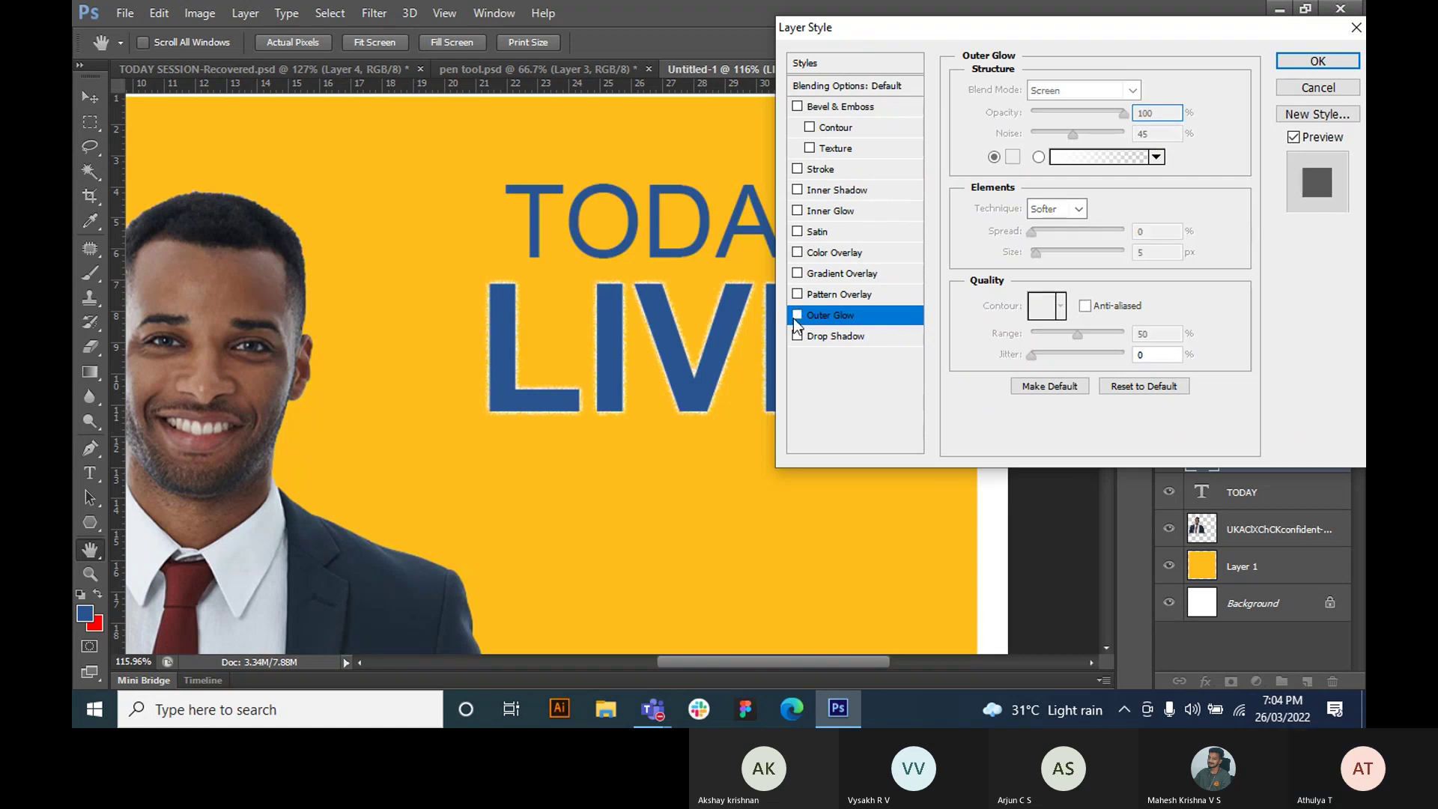
- Add a red fd0606 Drop Shadow with 100% opacity, 99° angle, 9 px distance, 36% spread, 27 px size and 12% noise
click(874, 336)
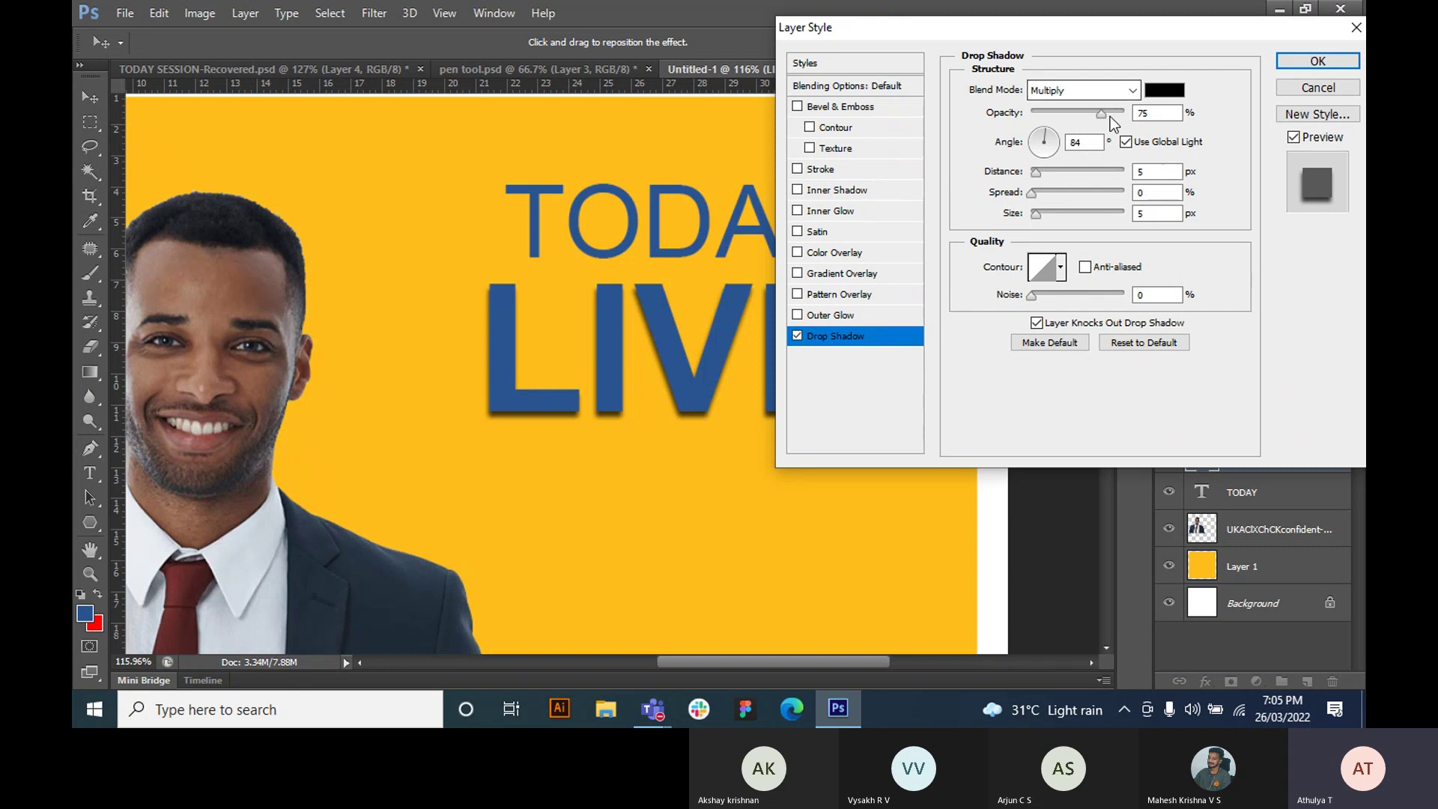
drag(1107, 114, 1132, 133)
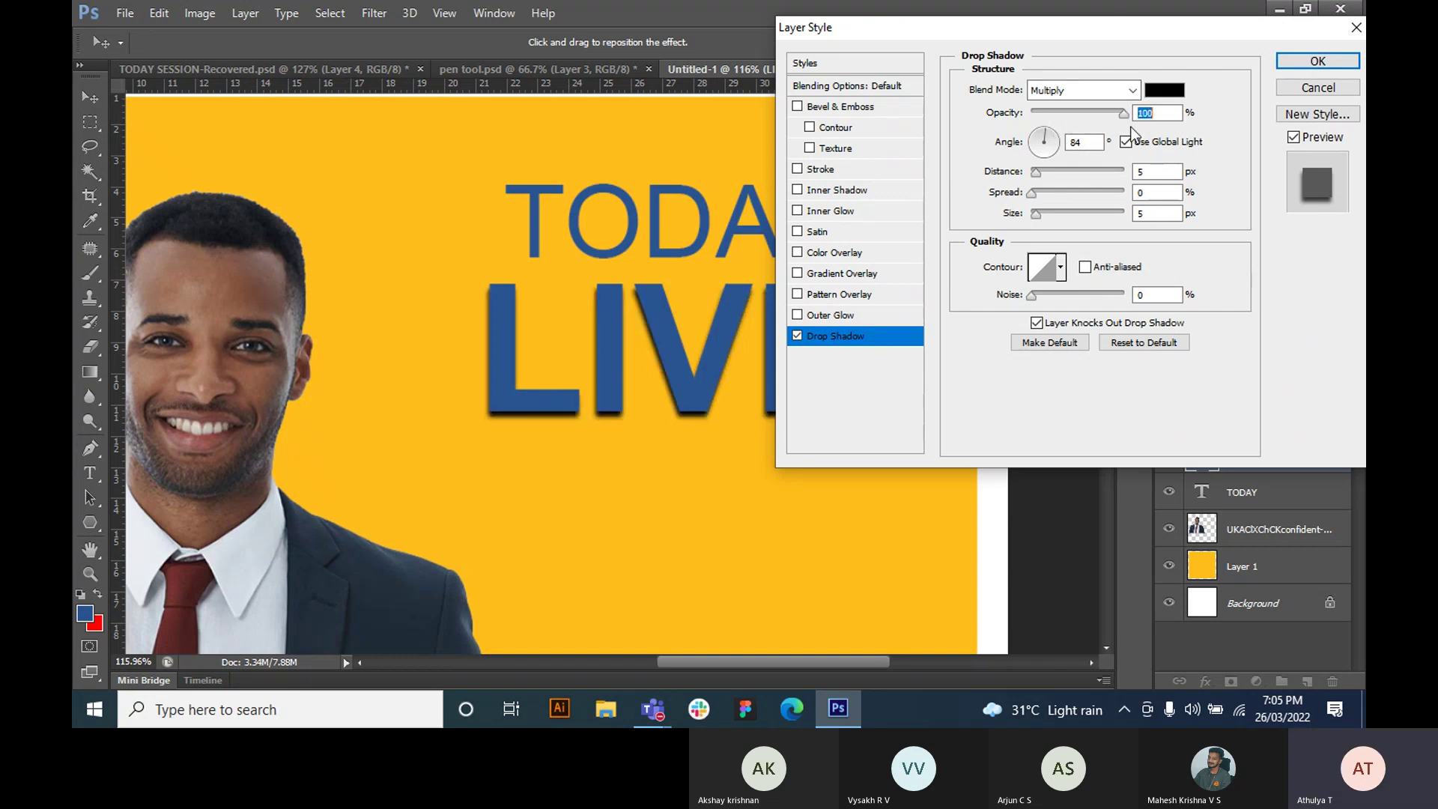
click(1164, 91)
click(1083, 209)
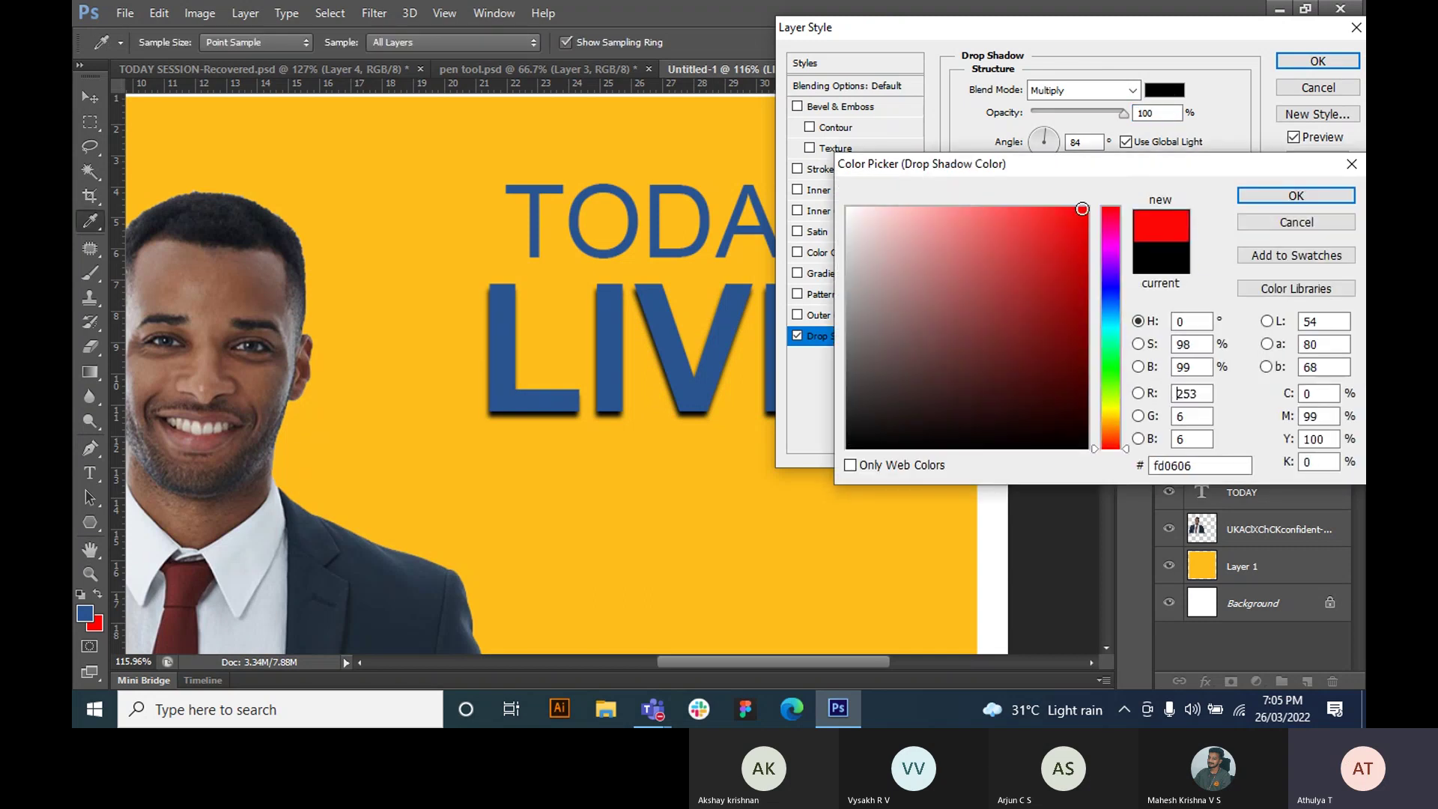
click(1258, 196)
drag(1049, 133, 1045, 218)
mouse_move(1032, 295)
mouse_down()
mouse_move(1086, 295)
mouse_move(1042, 295)
mouse_up()
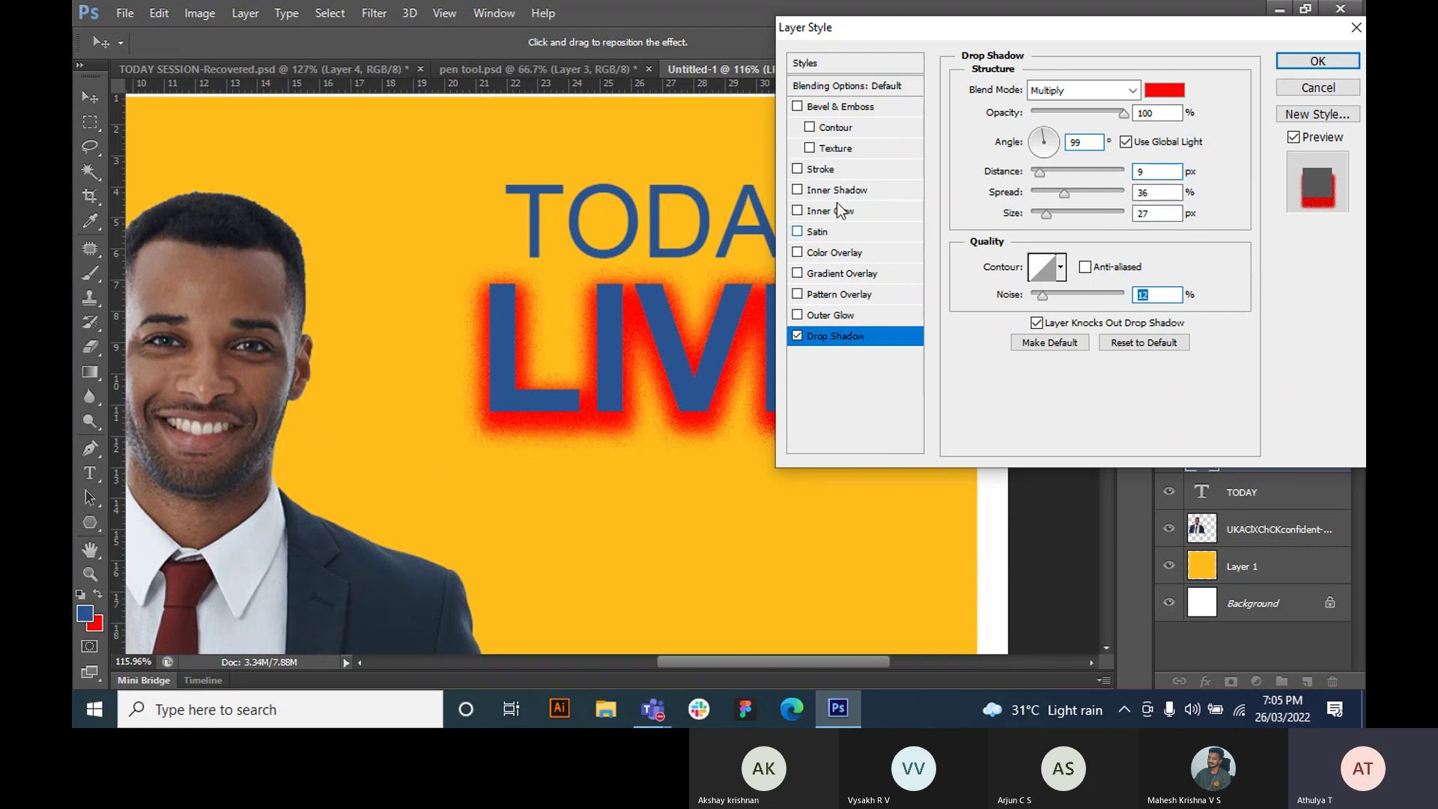
- Switch on the white Stroke, and change the Drop Shadow to black 000000 with 0% noise
click(797, 170)
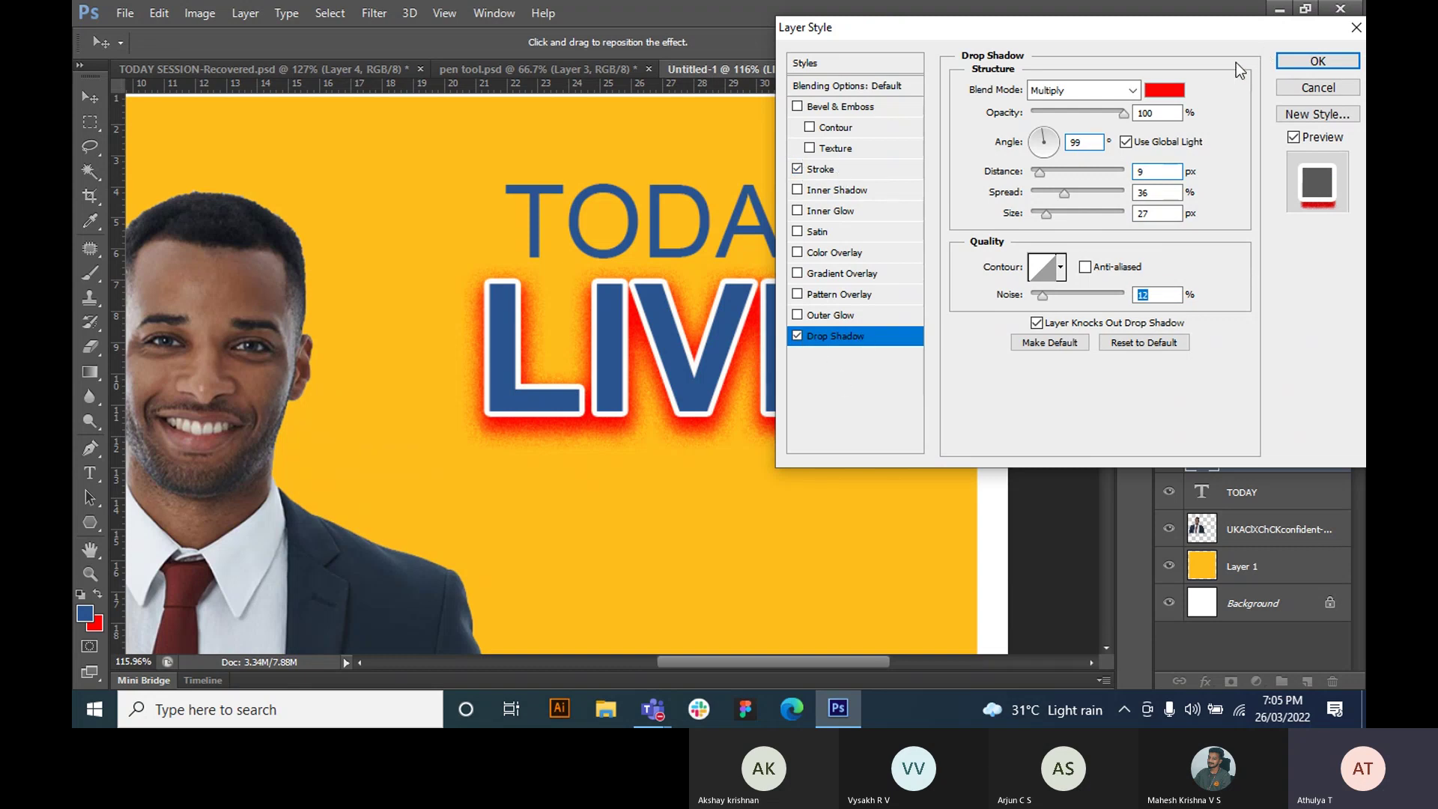
click(1164, 89)
drag(1042, 256, 1084, 448)
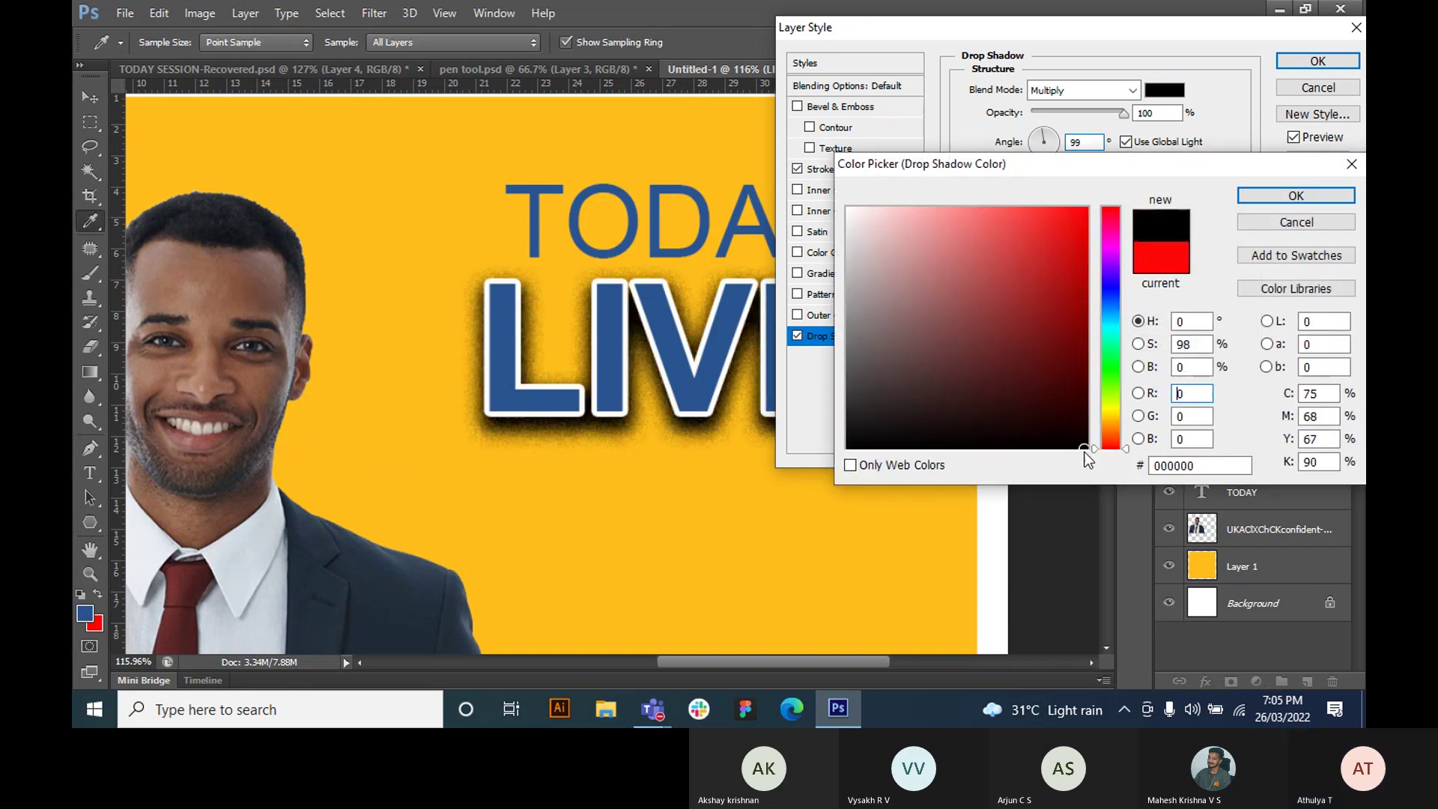
click(1296, 196)
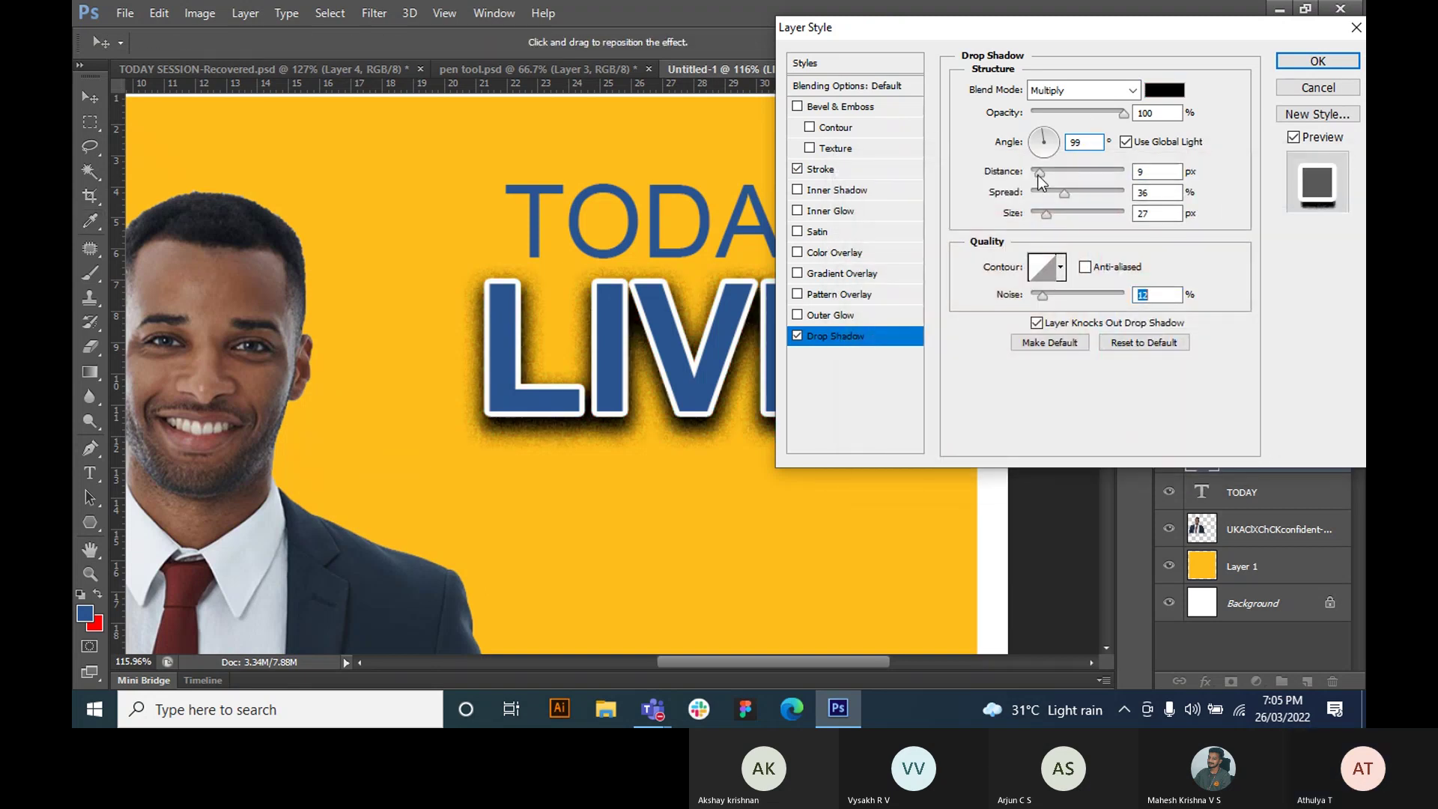
drag(1041, 295, 1025, 296)
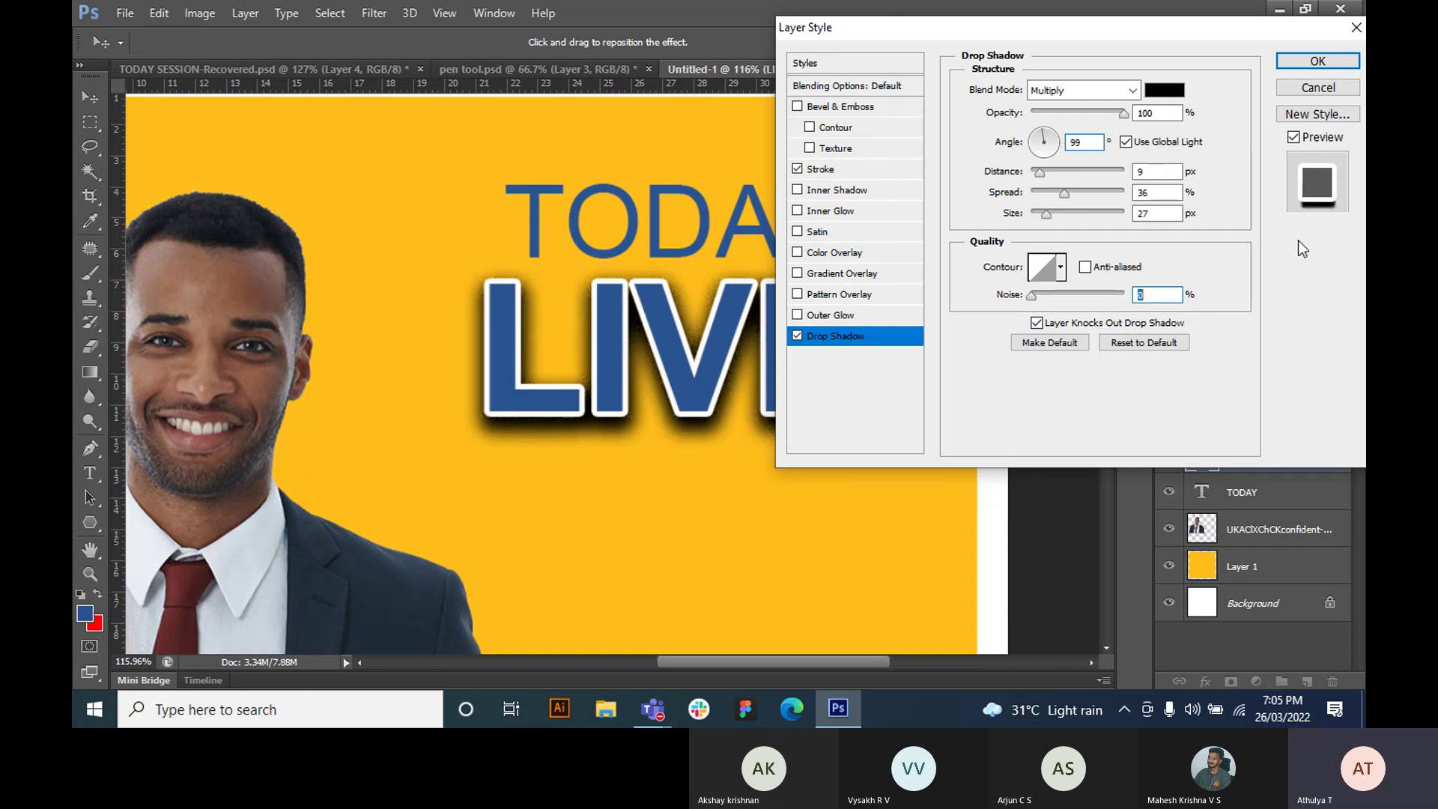
- Set the Drop Shadow to 122° angle, 11 px distance, 4% spread and 6 px size, and apply the layer style
drag(1067, 194, 1040, 175)
click(1043, 128)
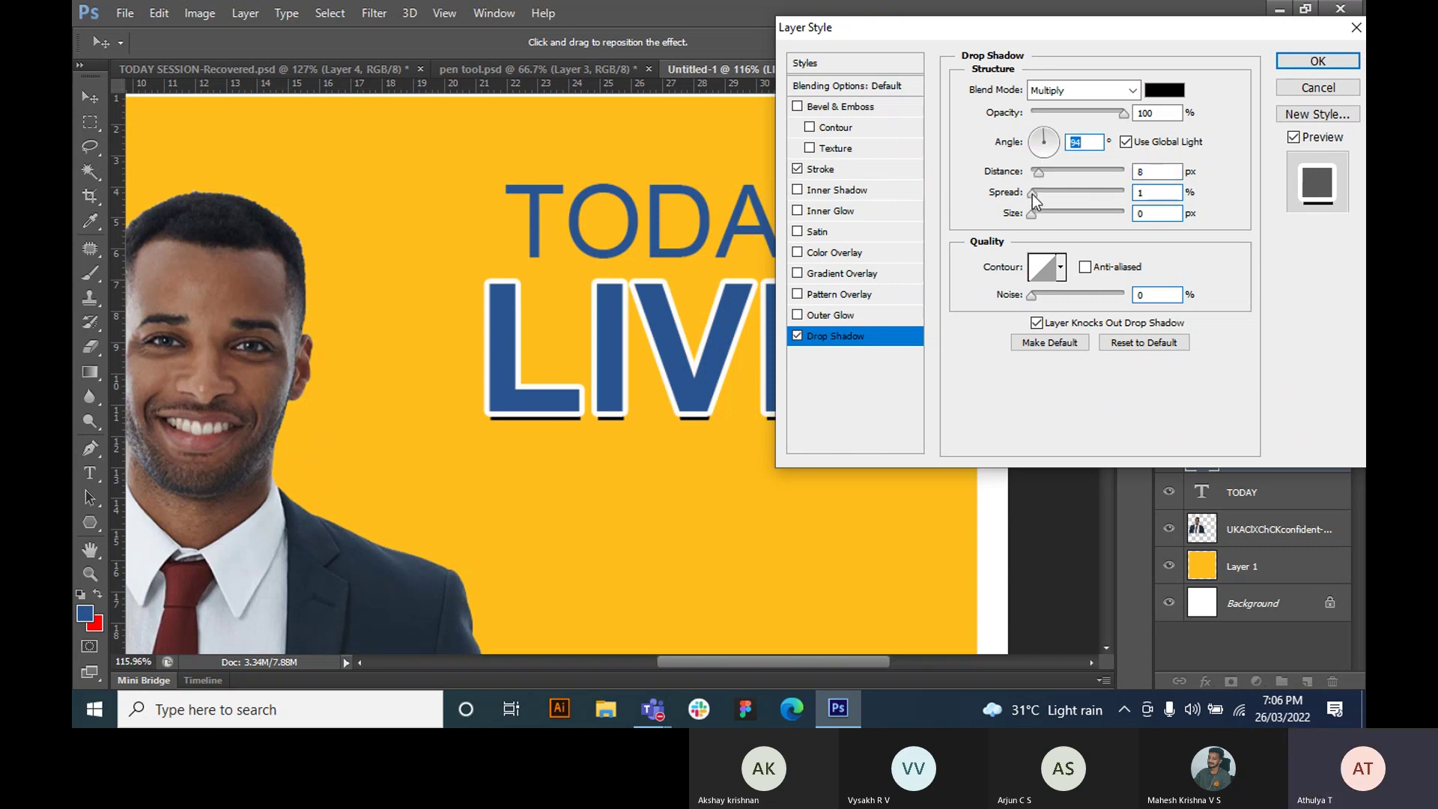
drag(1031, 194, 1040, 138)
click(1039, 173)
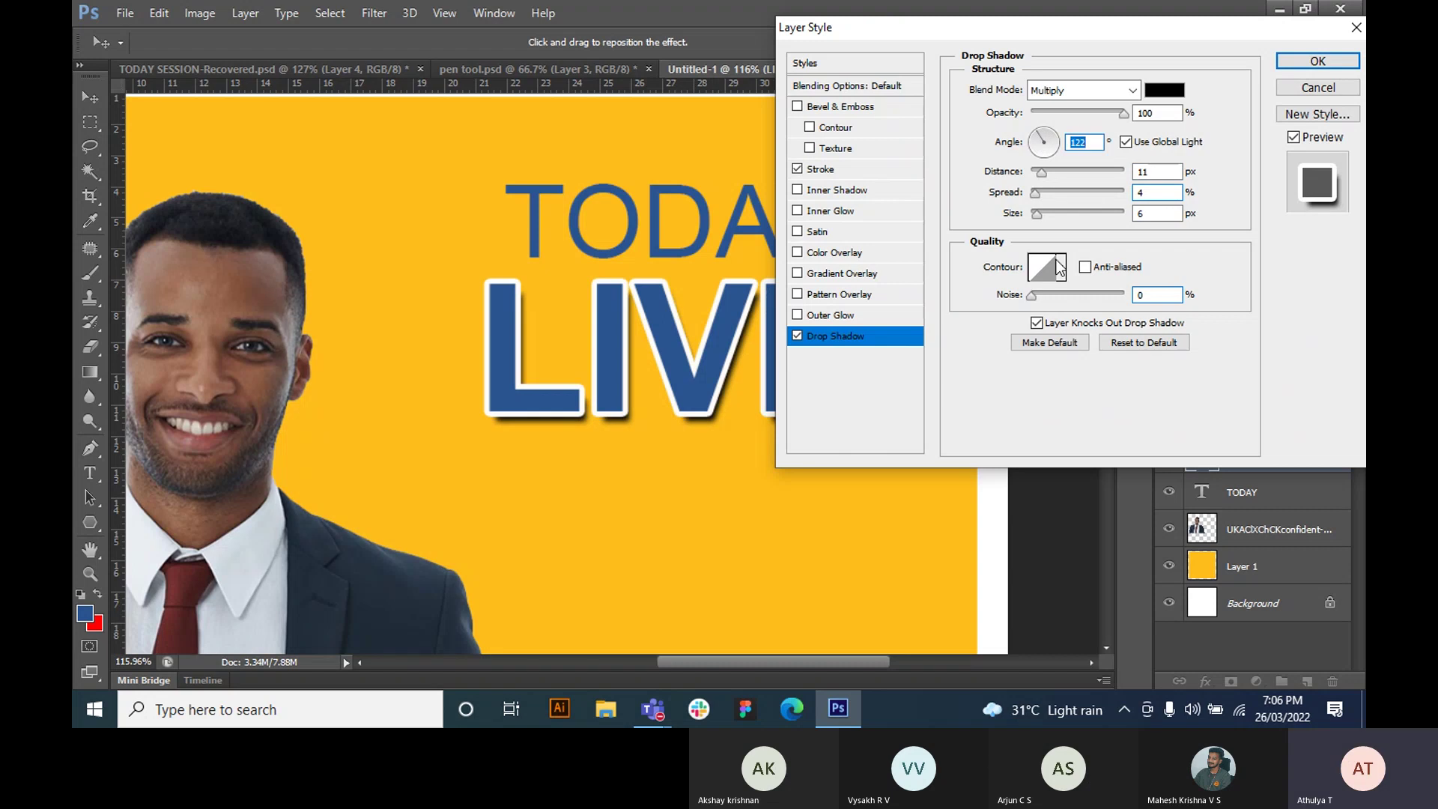
click(1041, 173)
click(1314, 63)
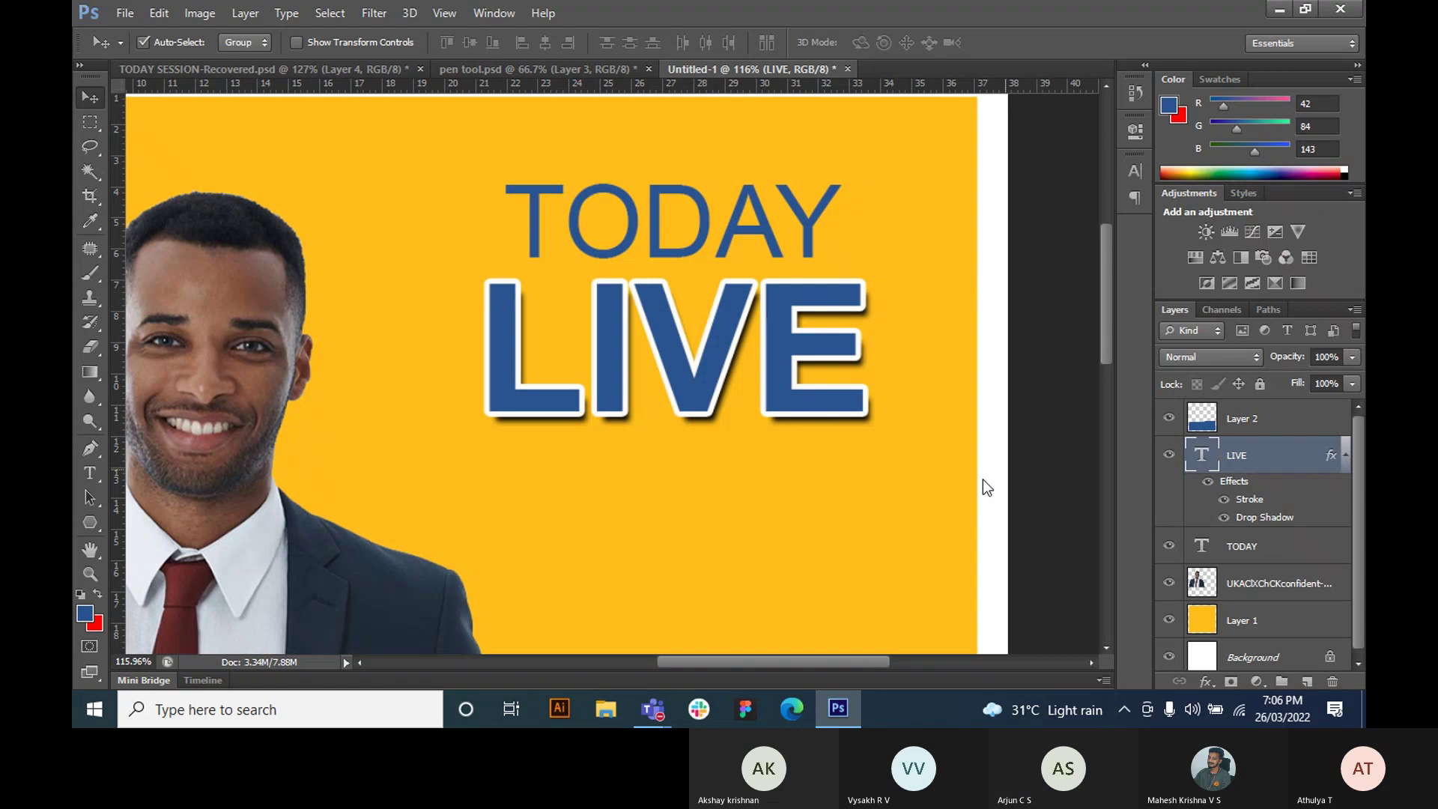
- View the whole poster, and compare it with the finished design in TODAY SESSION-Recovered.psd
click(931, 473)
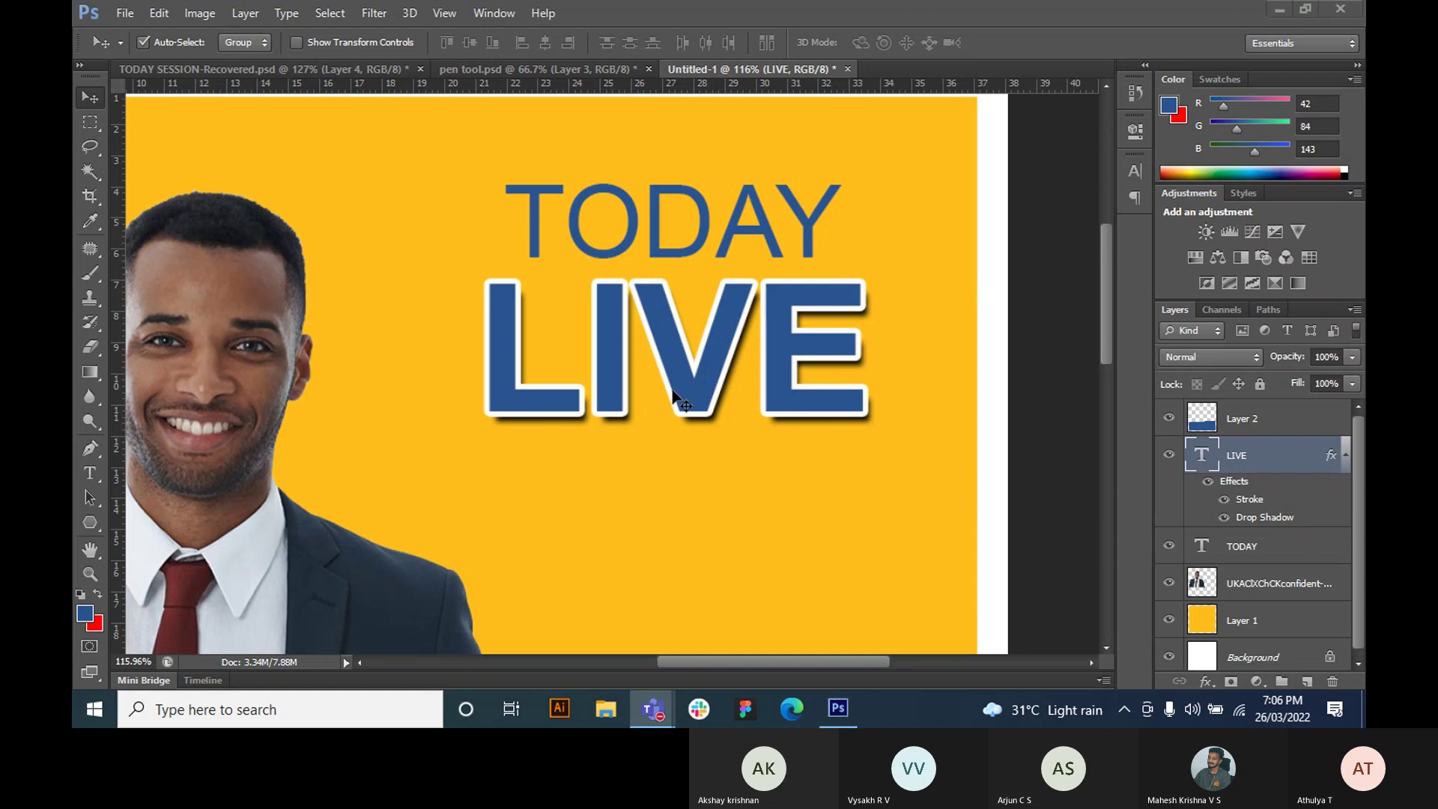
scroll(674, 397, down, 5)
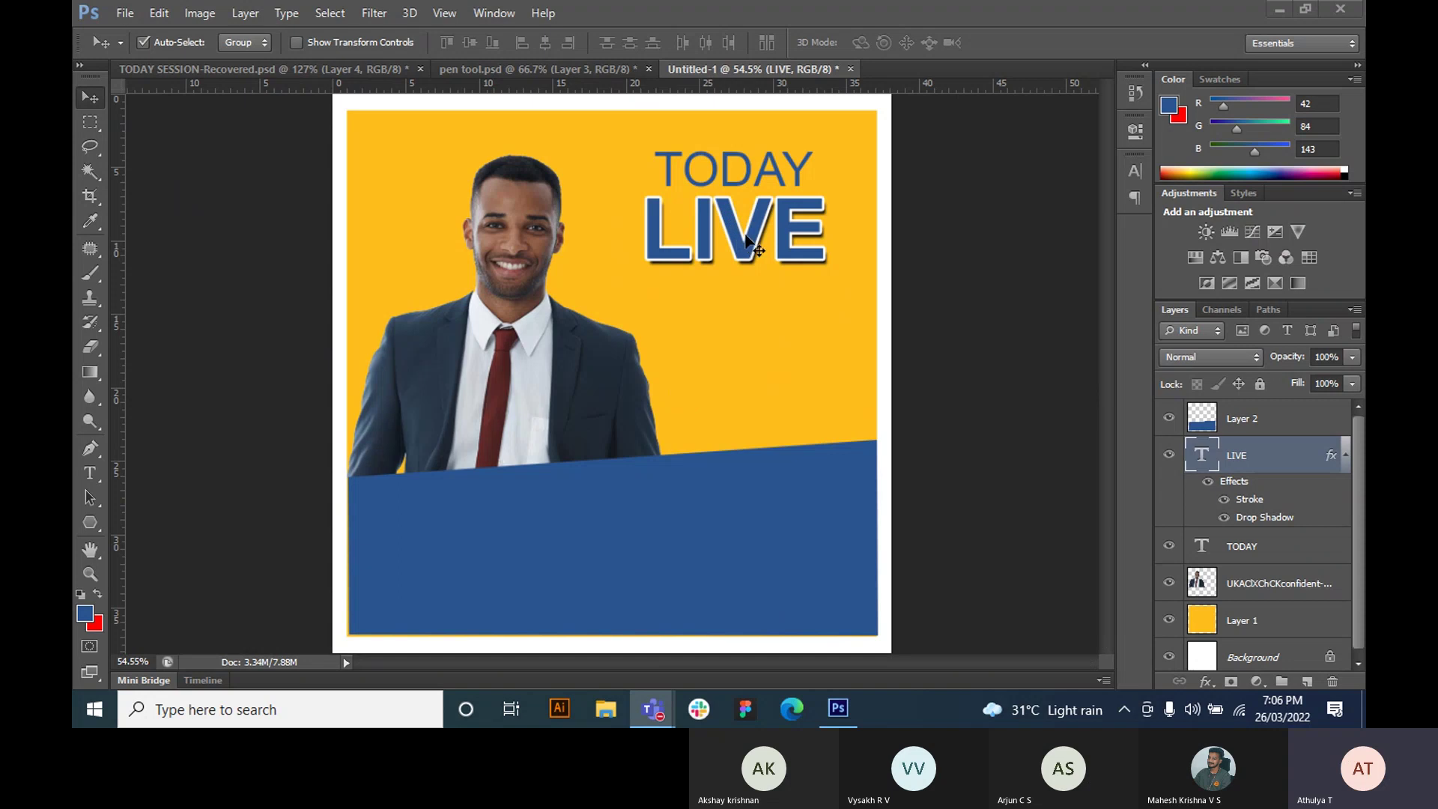
click(240, 67)
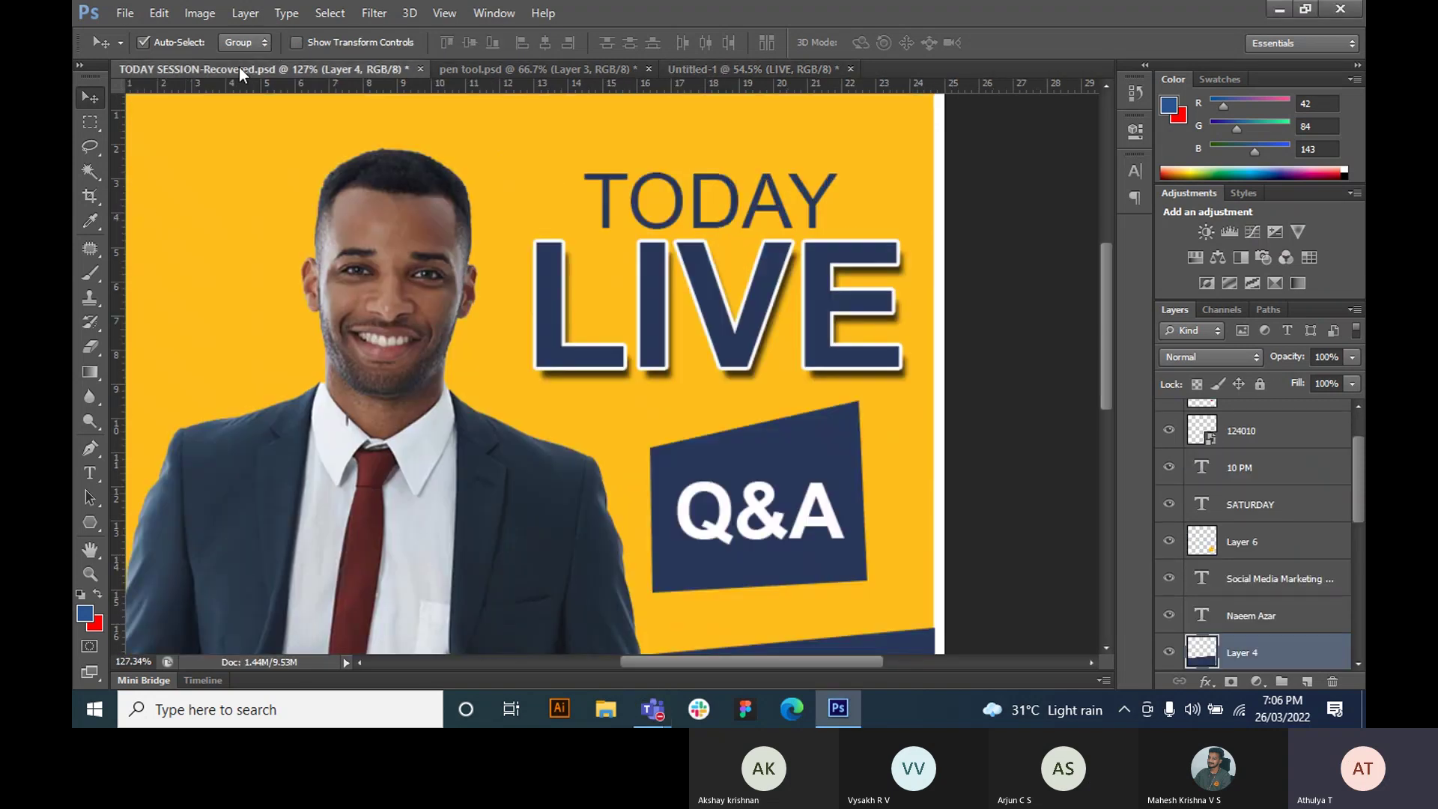
key(ctrl+0)
key(alt)
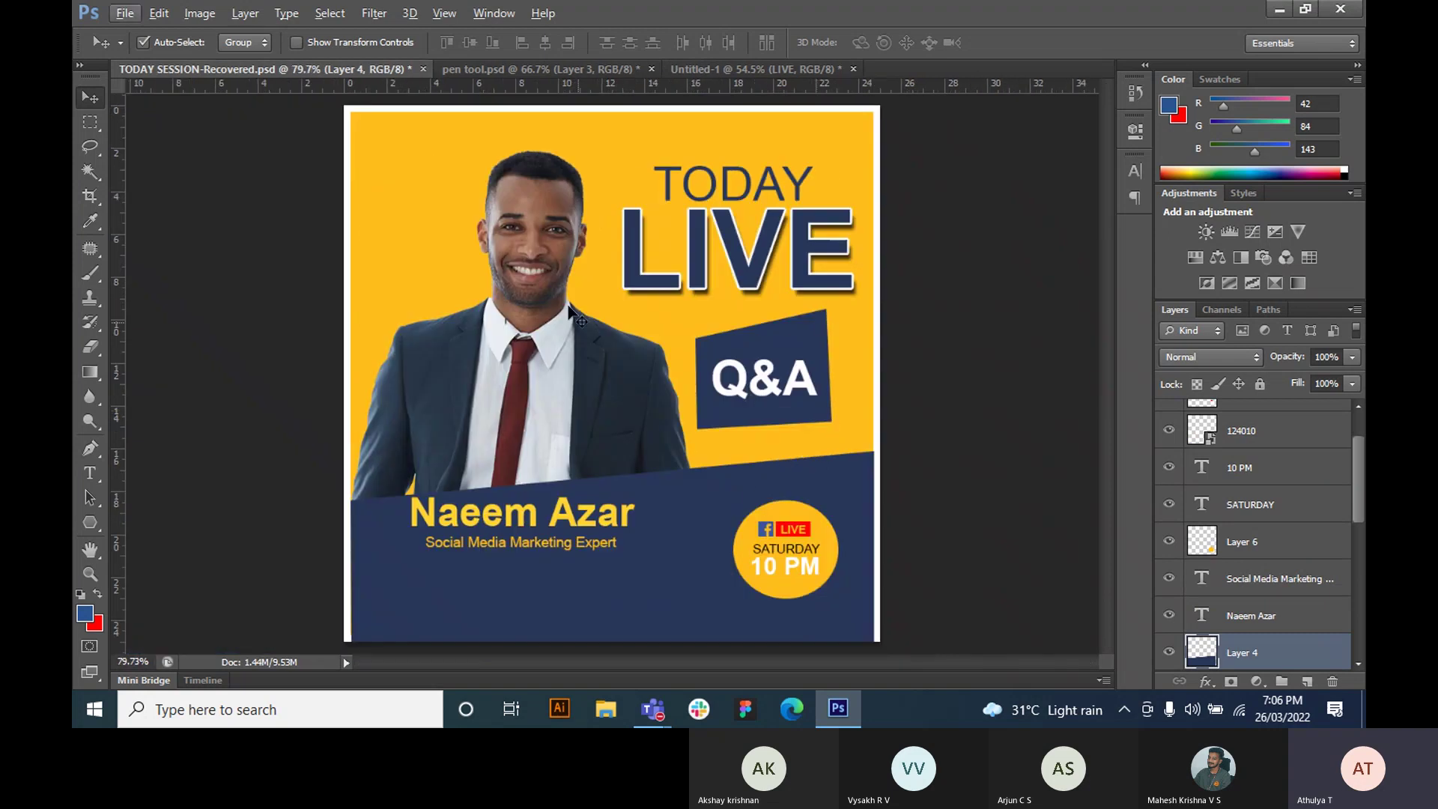
- In Untitled-1, draw a closed four-point Pen path with a slanted upper edge below LIVE, and convert it to a selection
click(712, 69)
click(89, 448)
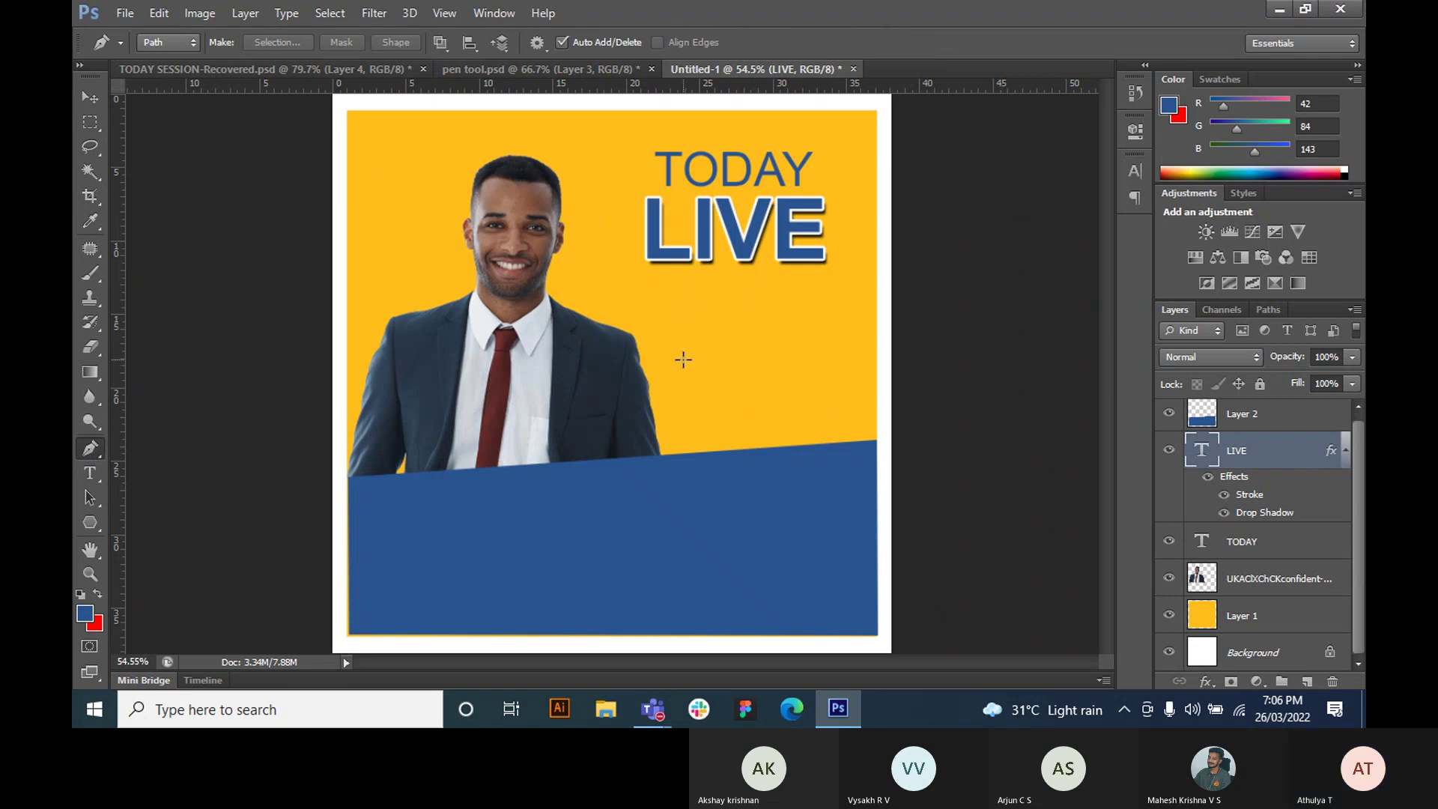
click(684, 298)
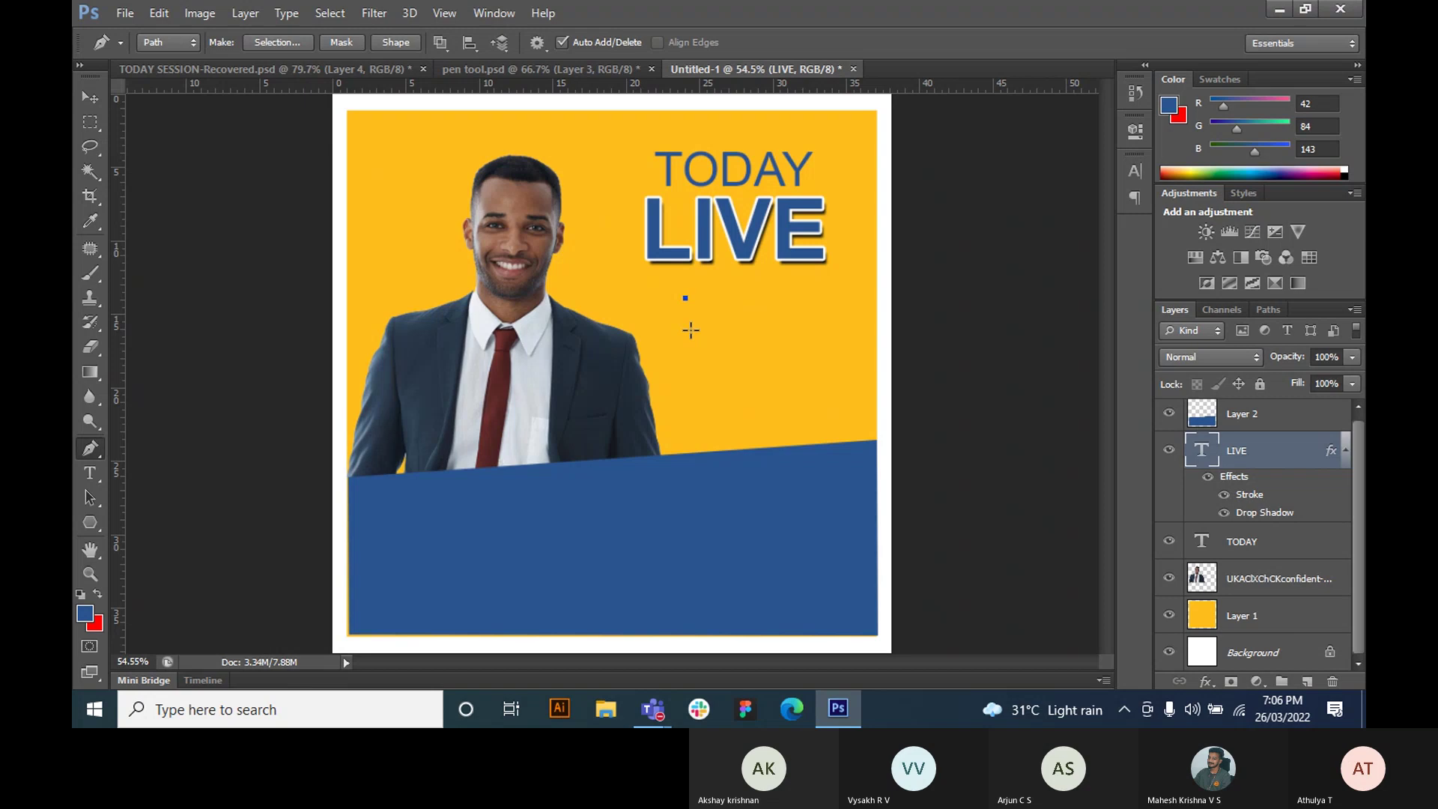
click(685, 370)
click(808, 369)
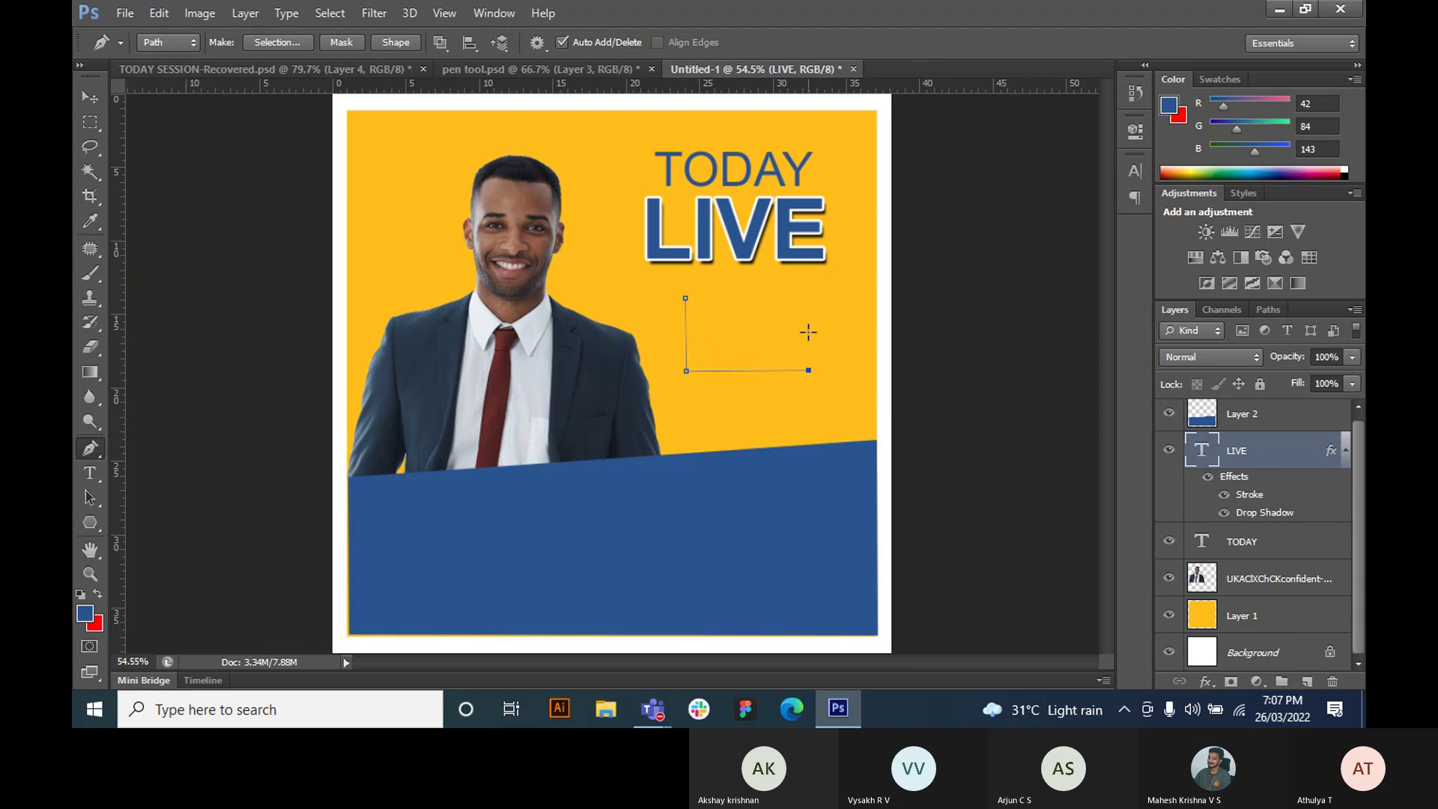
click(808, 274)
click(684, 298)
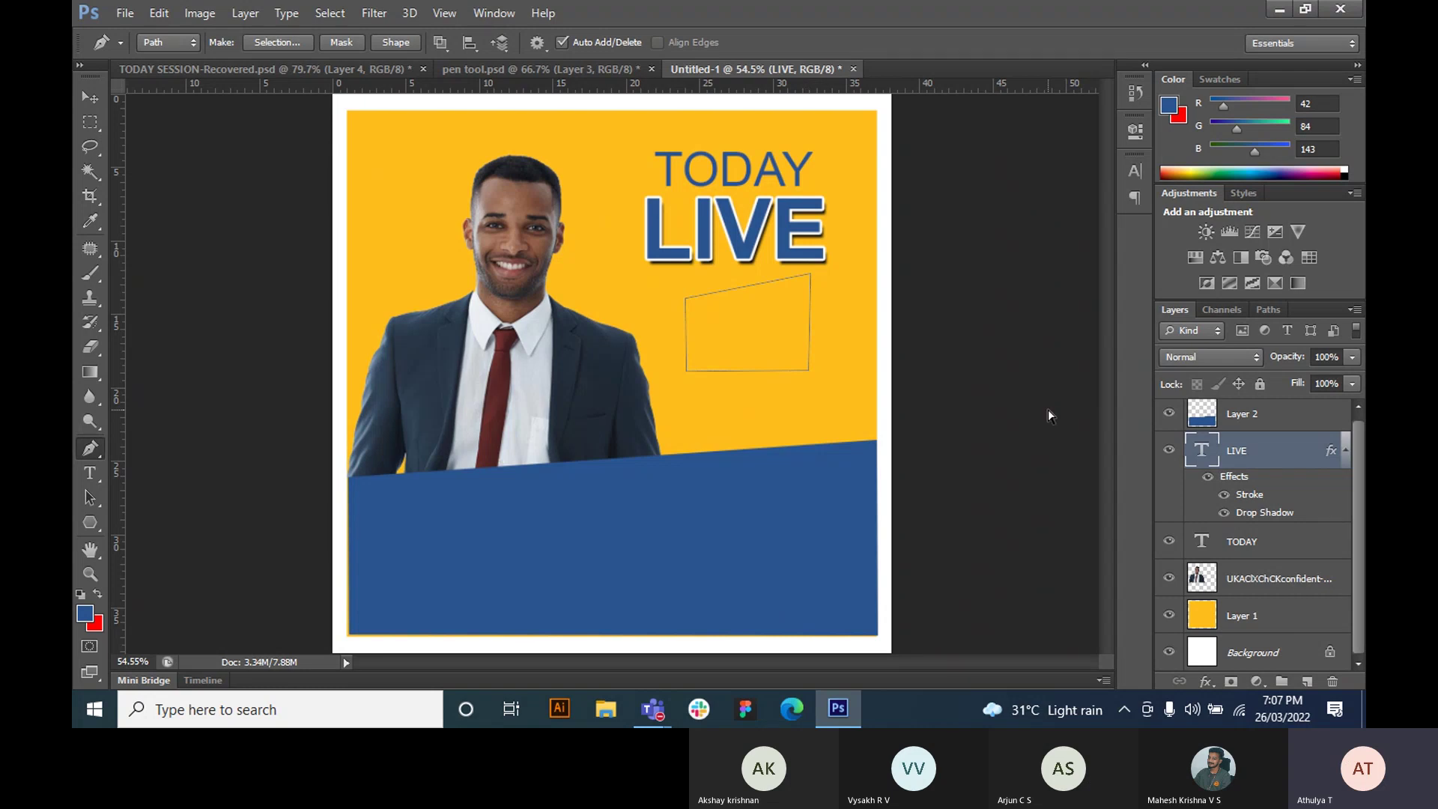
key(ctrl+Return)
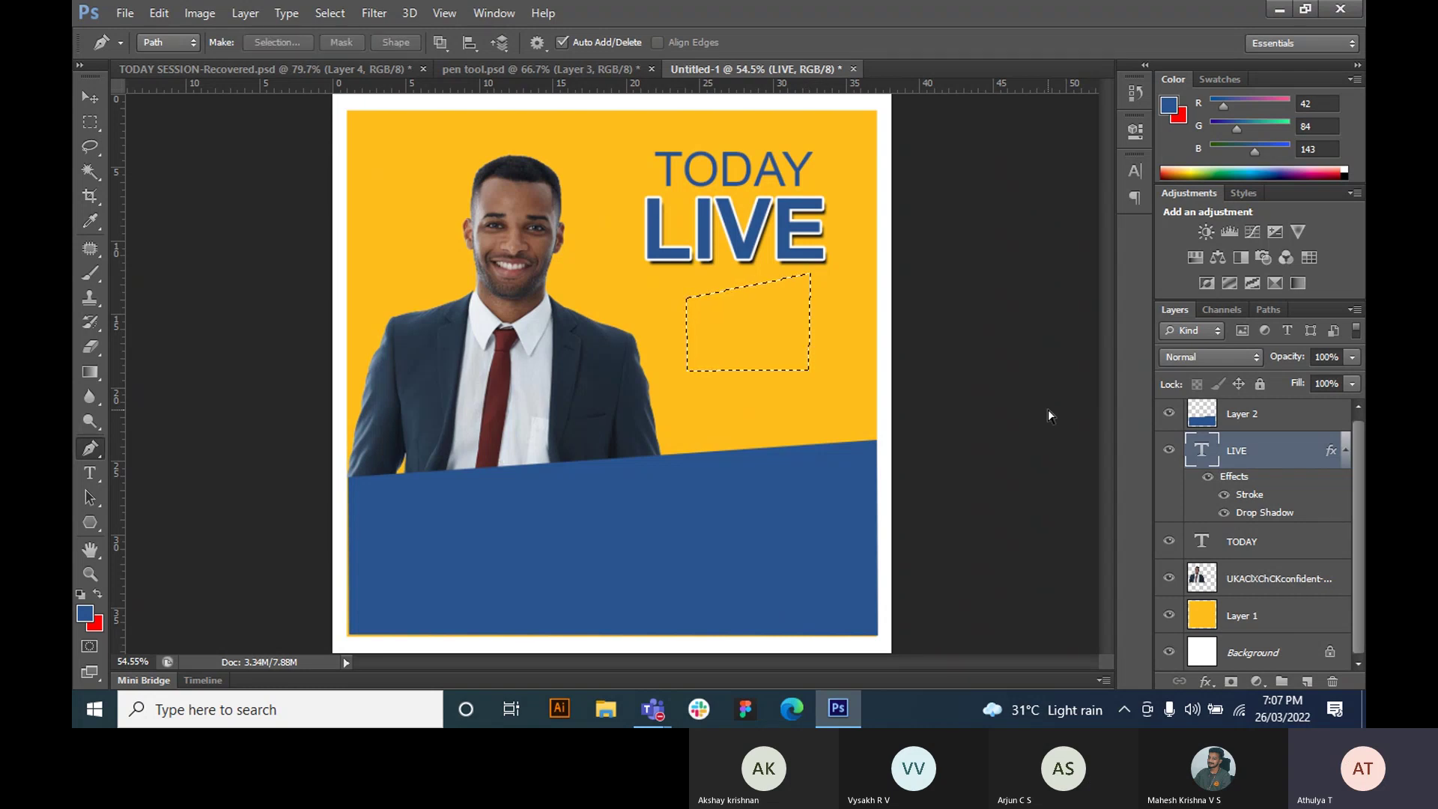
- Fill the selection with the blue foreground colour on a new layer, deselect, and move the shape slightly down and right
key(ctrl+shift+n)
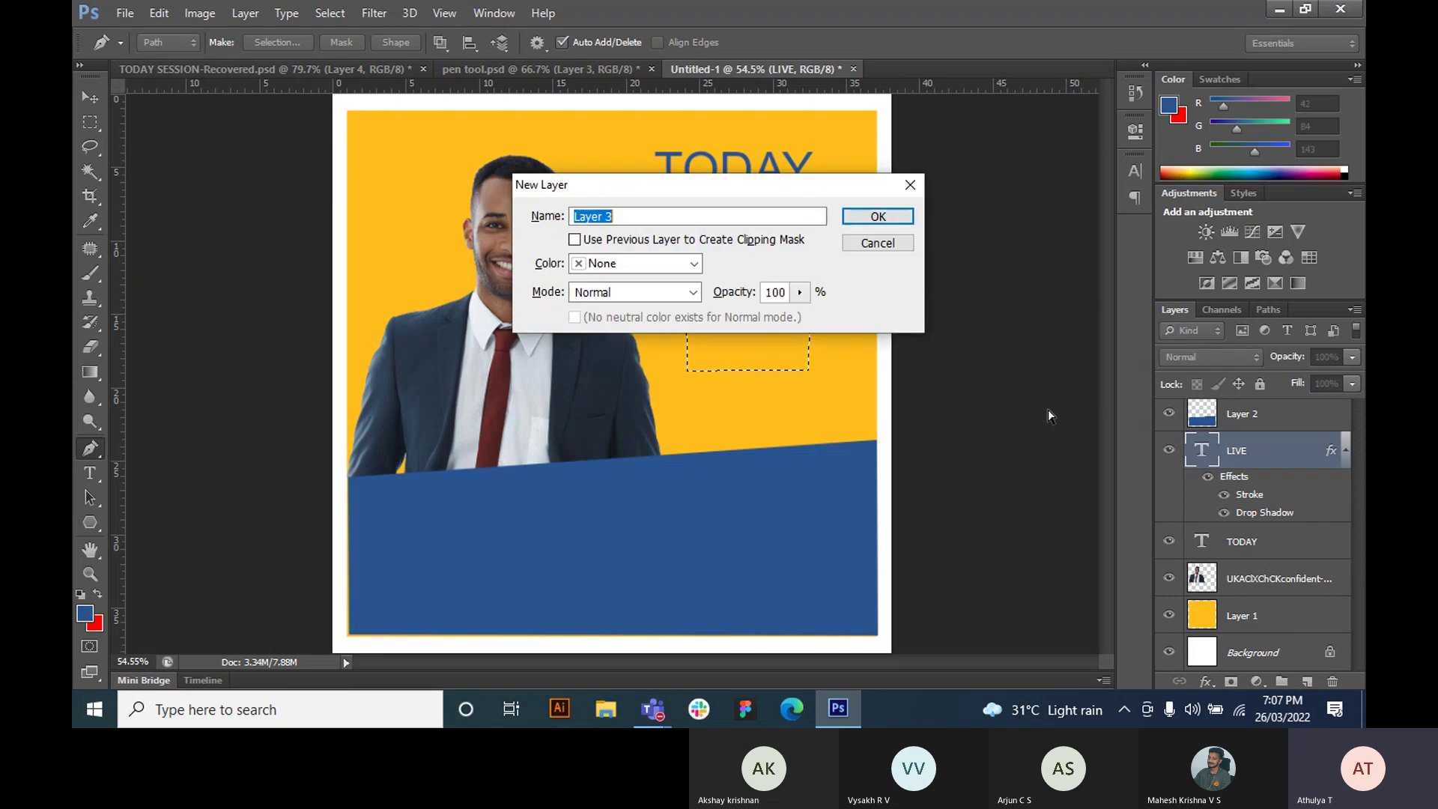
key(Return)
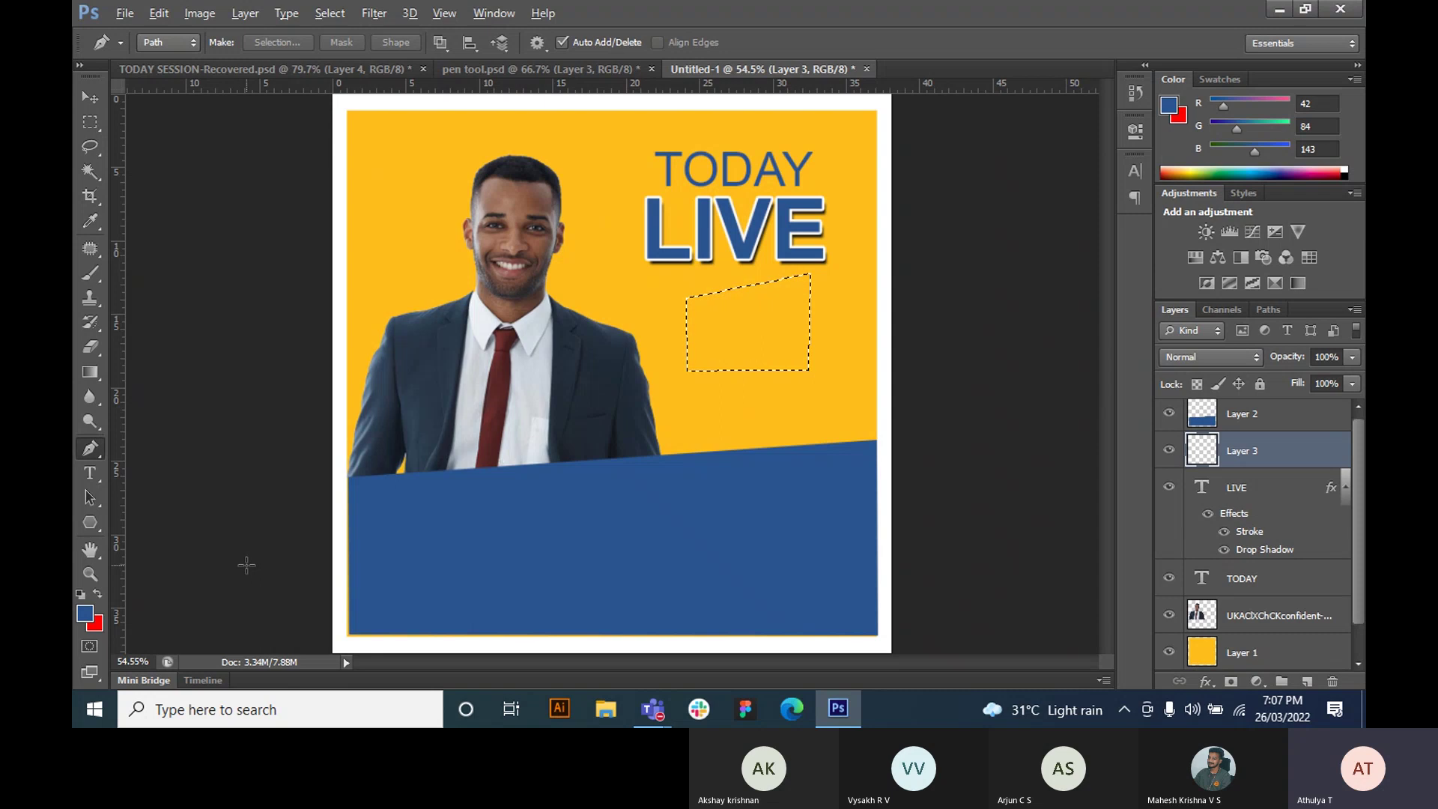
key(alt+BackSpace)
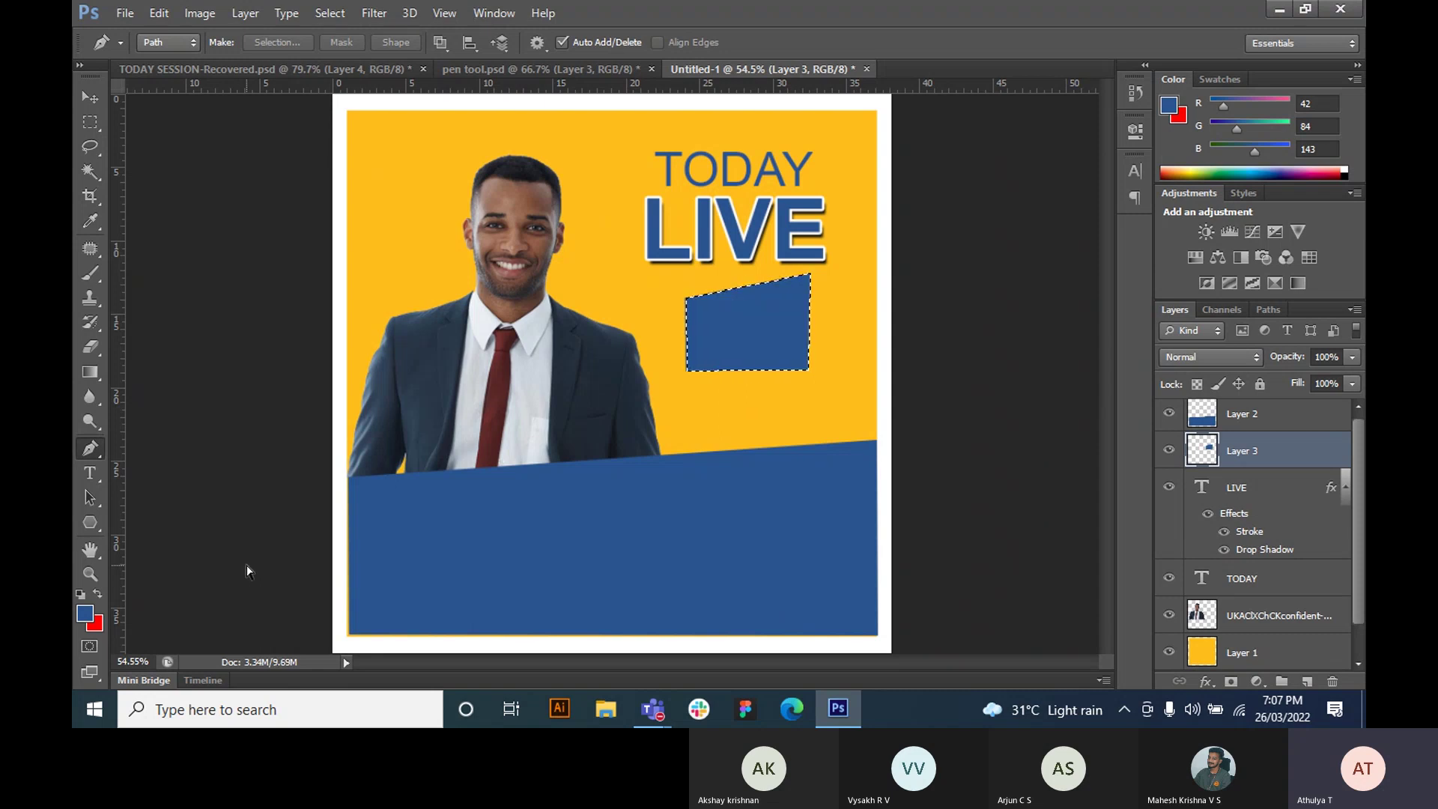
key(ctrl+d)
click(86, 93)
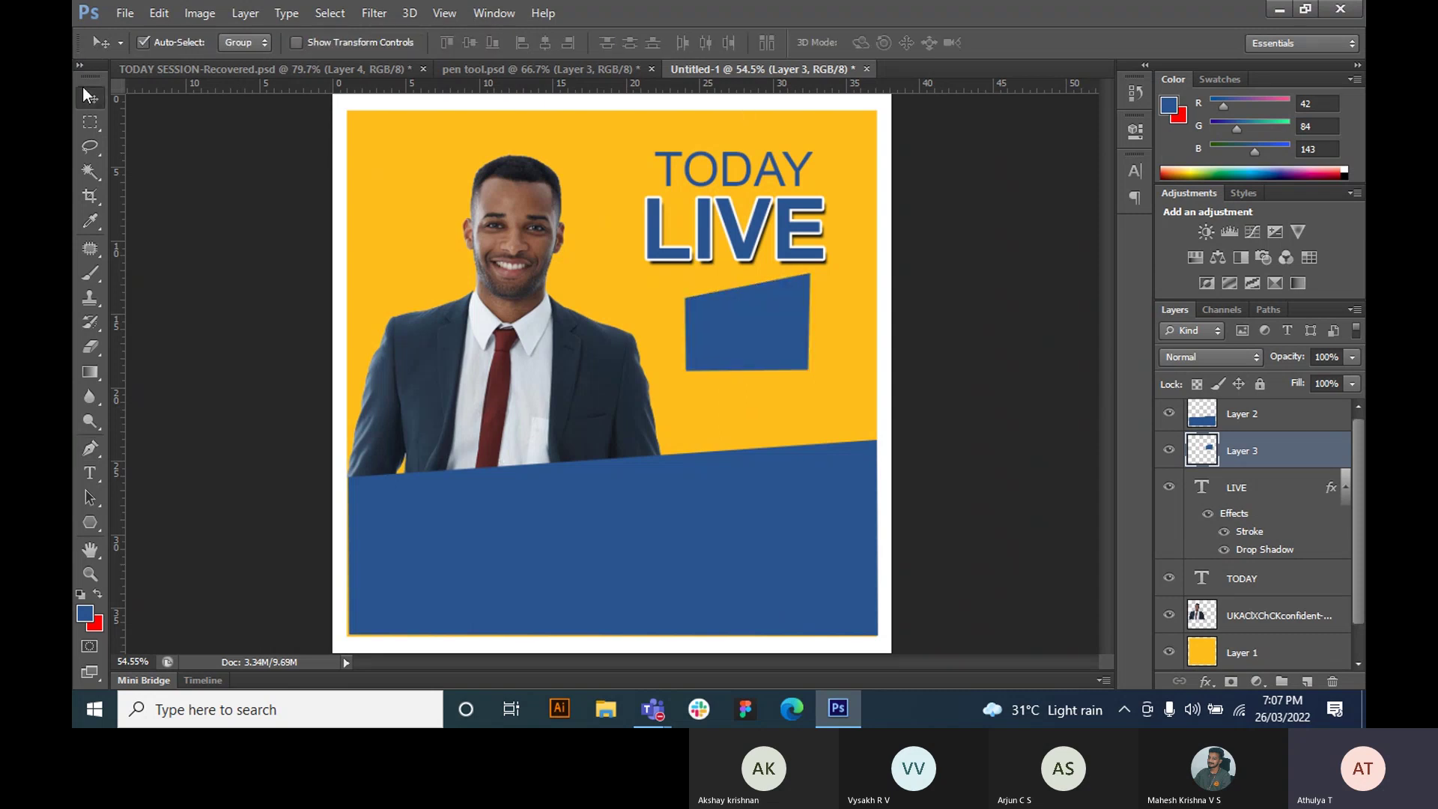
drag(740, 283, 755, 330)
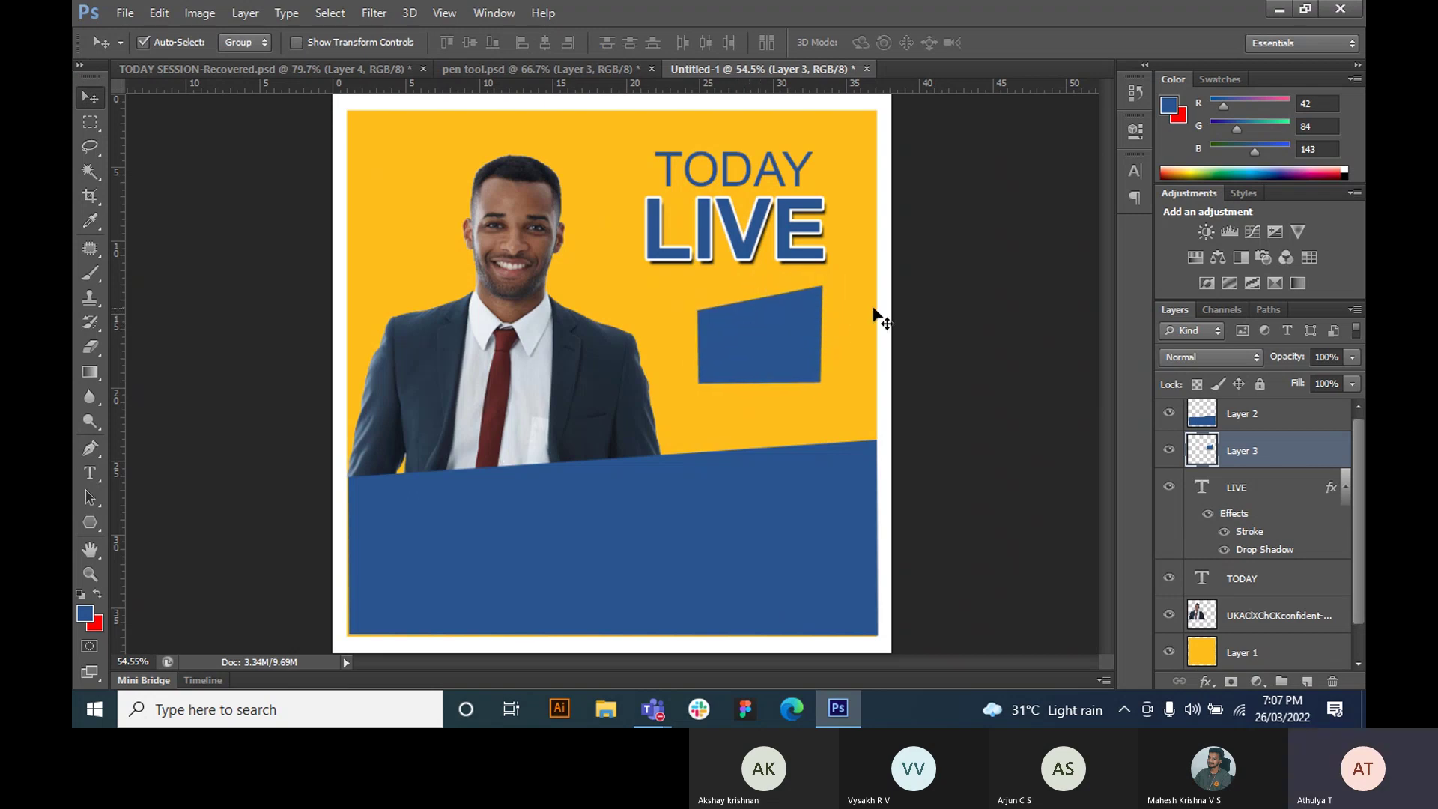
- Add the text Q7A in bold Arial over the blue four-sided shape below LIVE
click(93, 474)
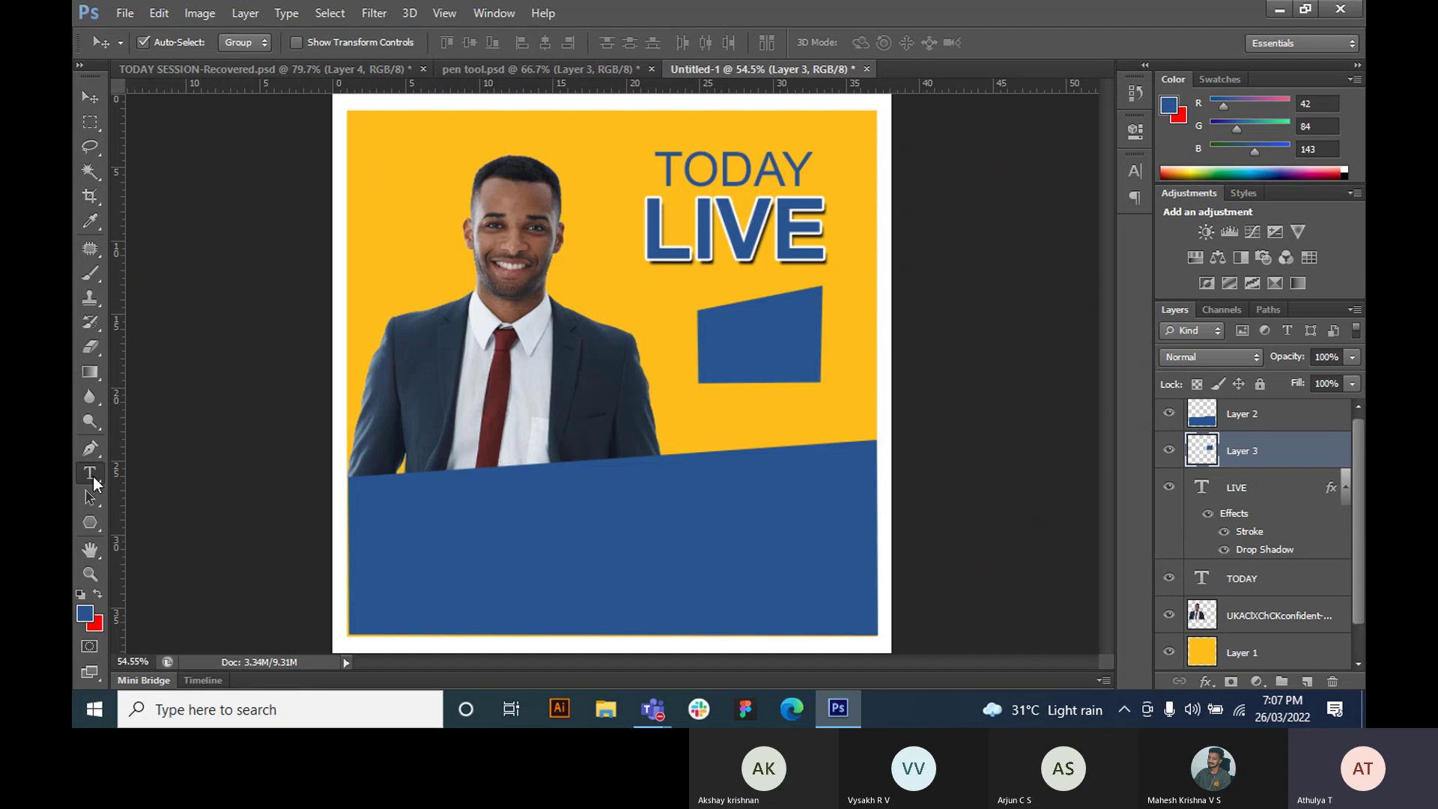
click(775, 359)
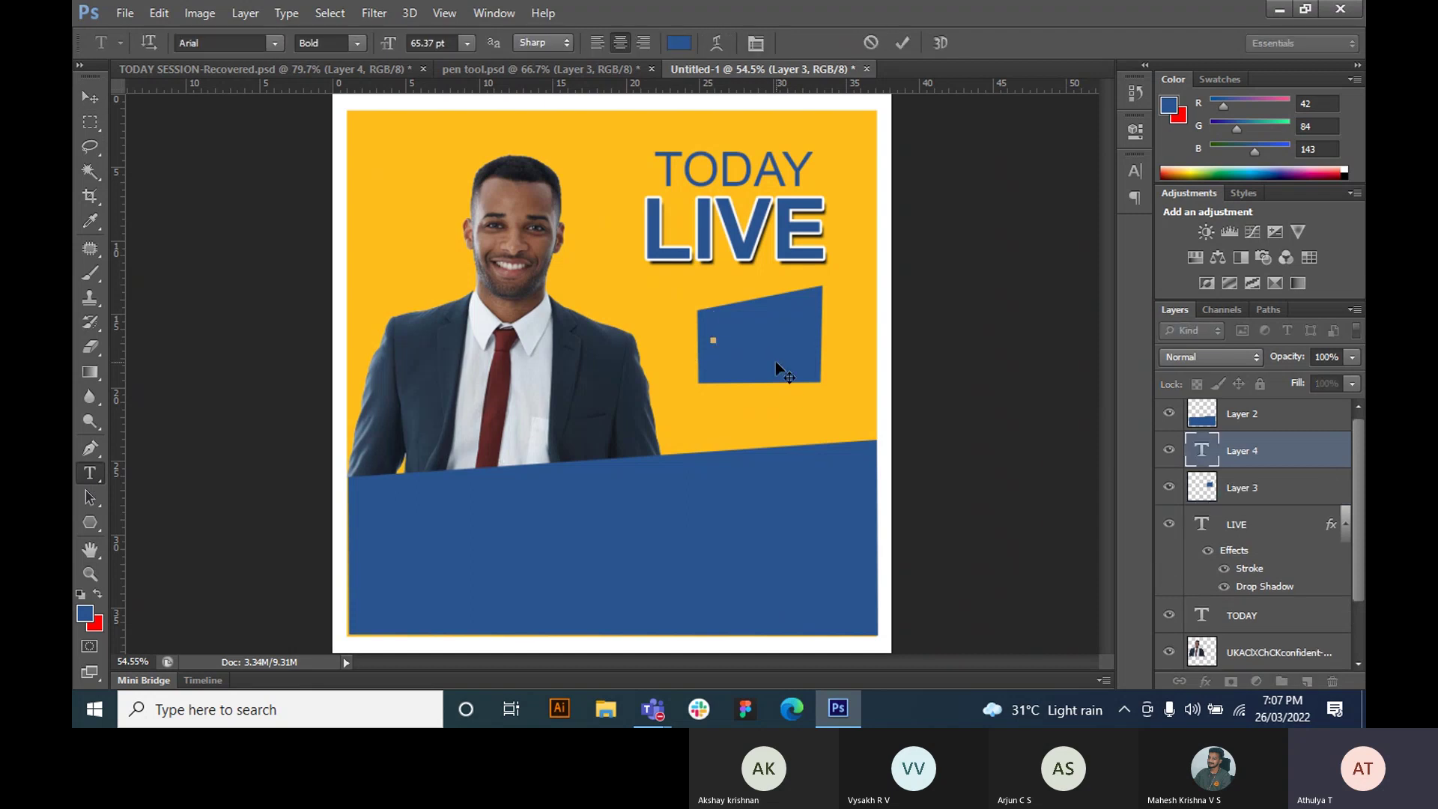
text(O)
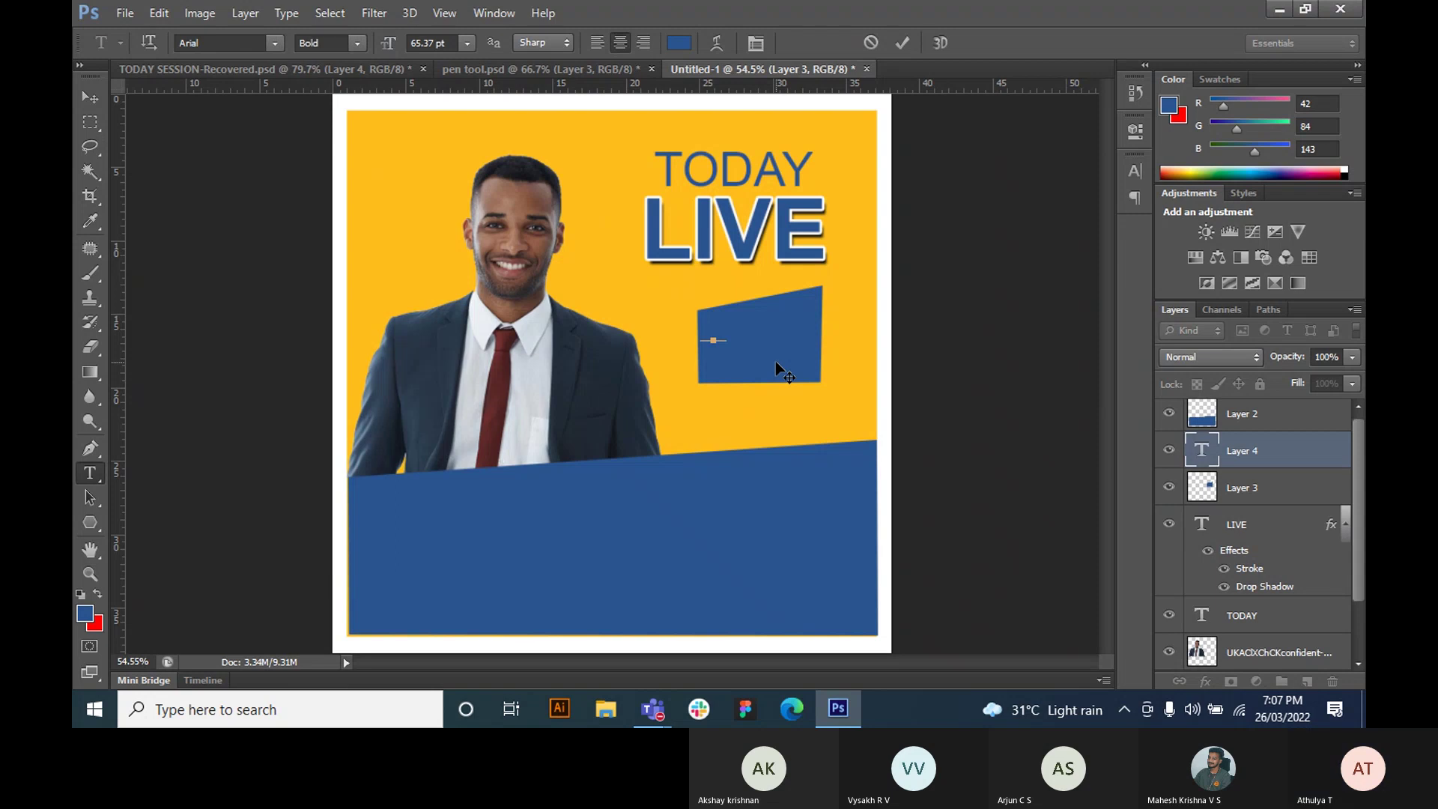
text(cA)
- Recolour the Q7A text with the background yellow ffbe1a, and move it right onto the blue four-sided shape
drag(675, 329, 748, 331)
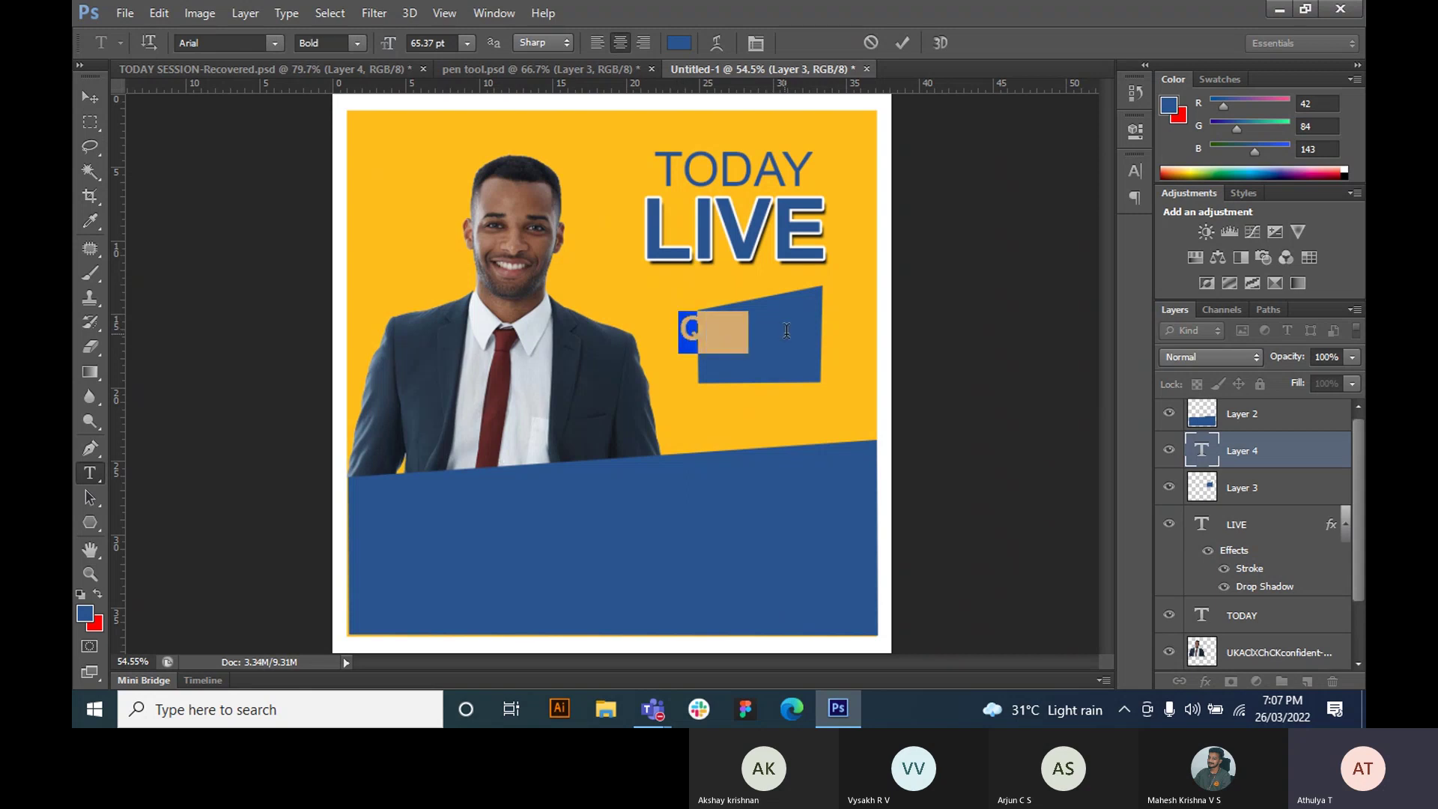
click(680, 45)
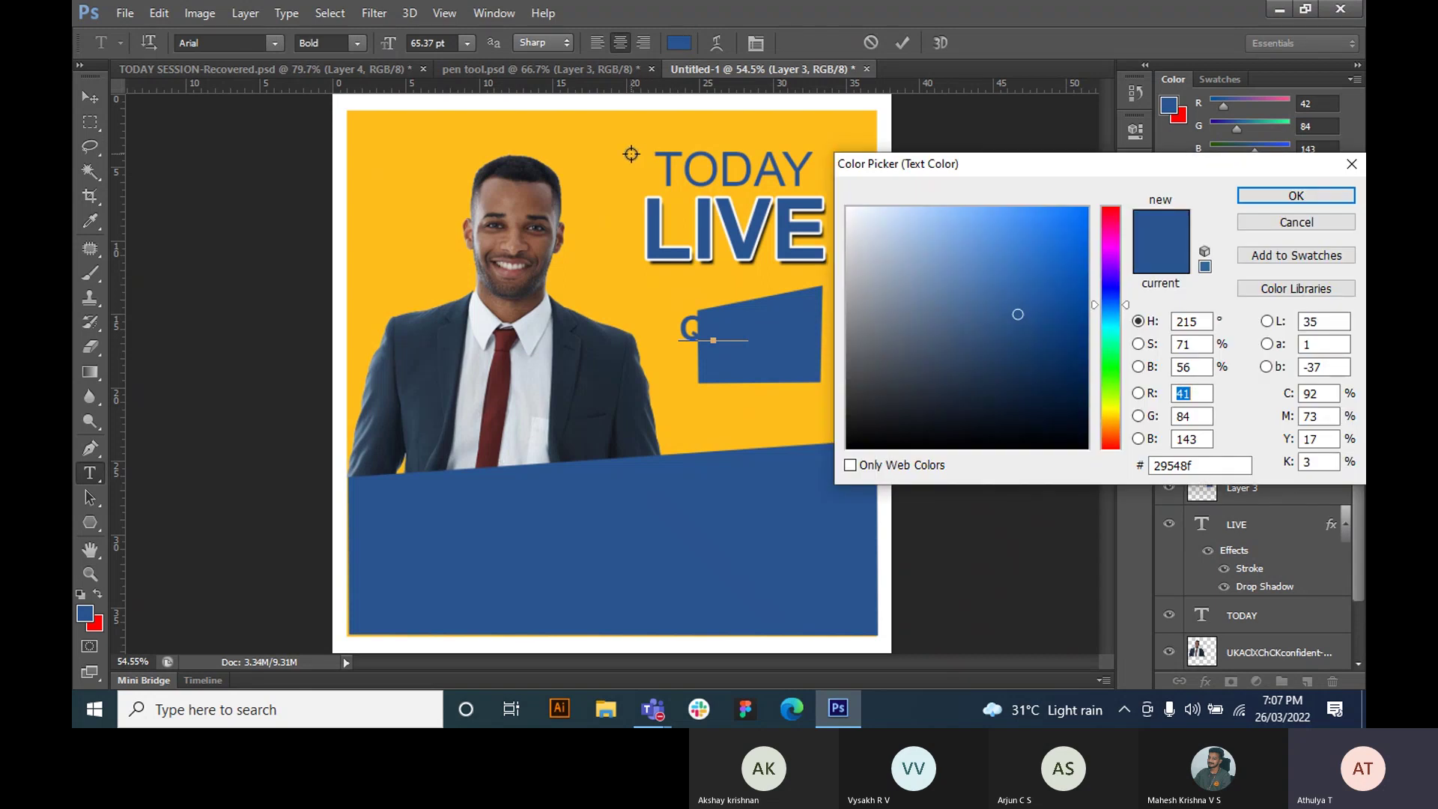
click(631, 154)
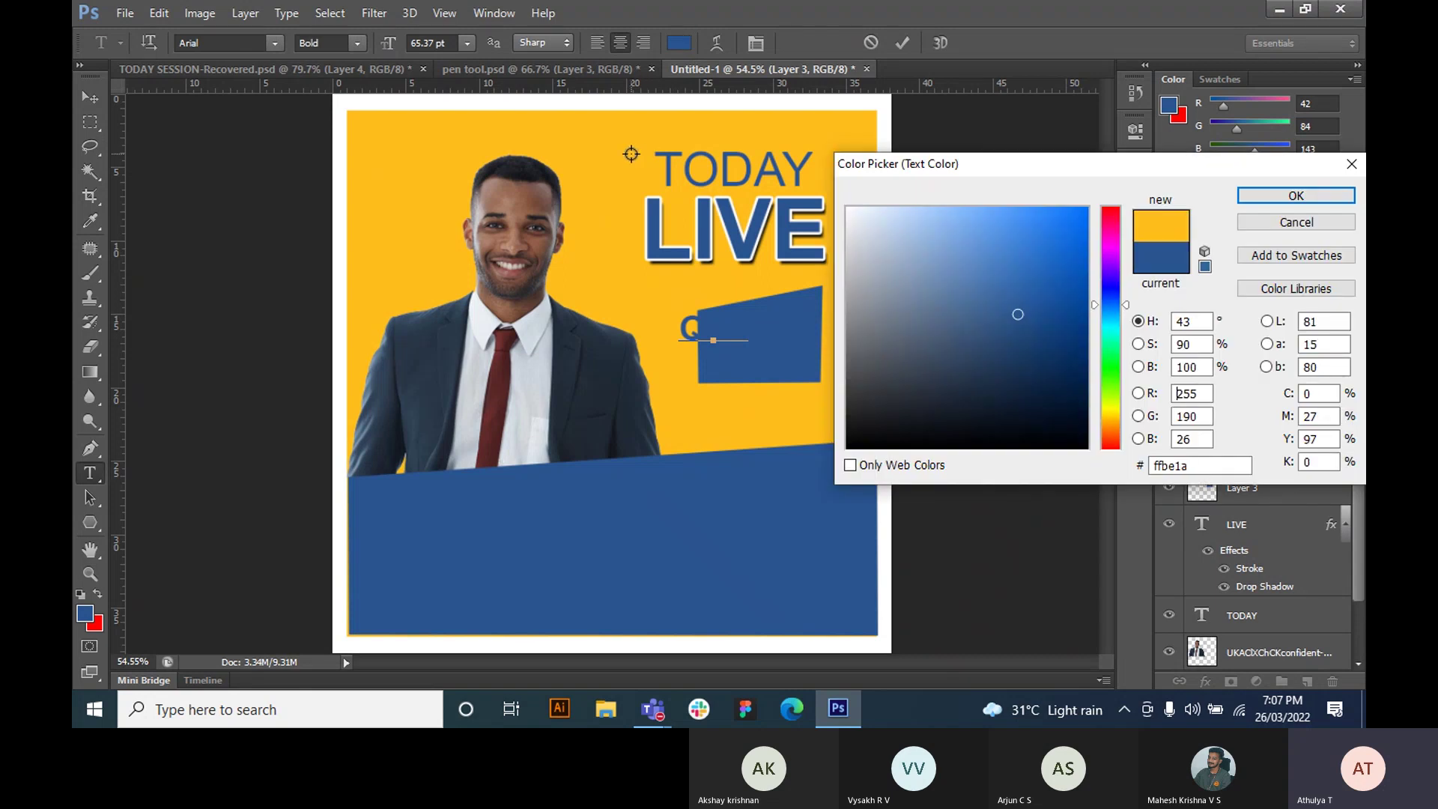
click(1267, 199)
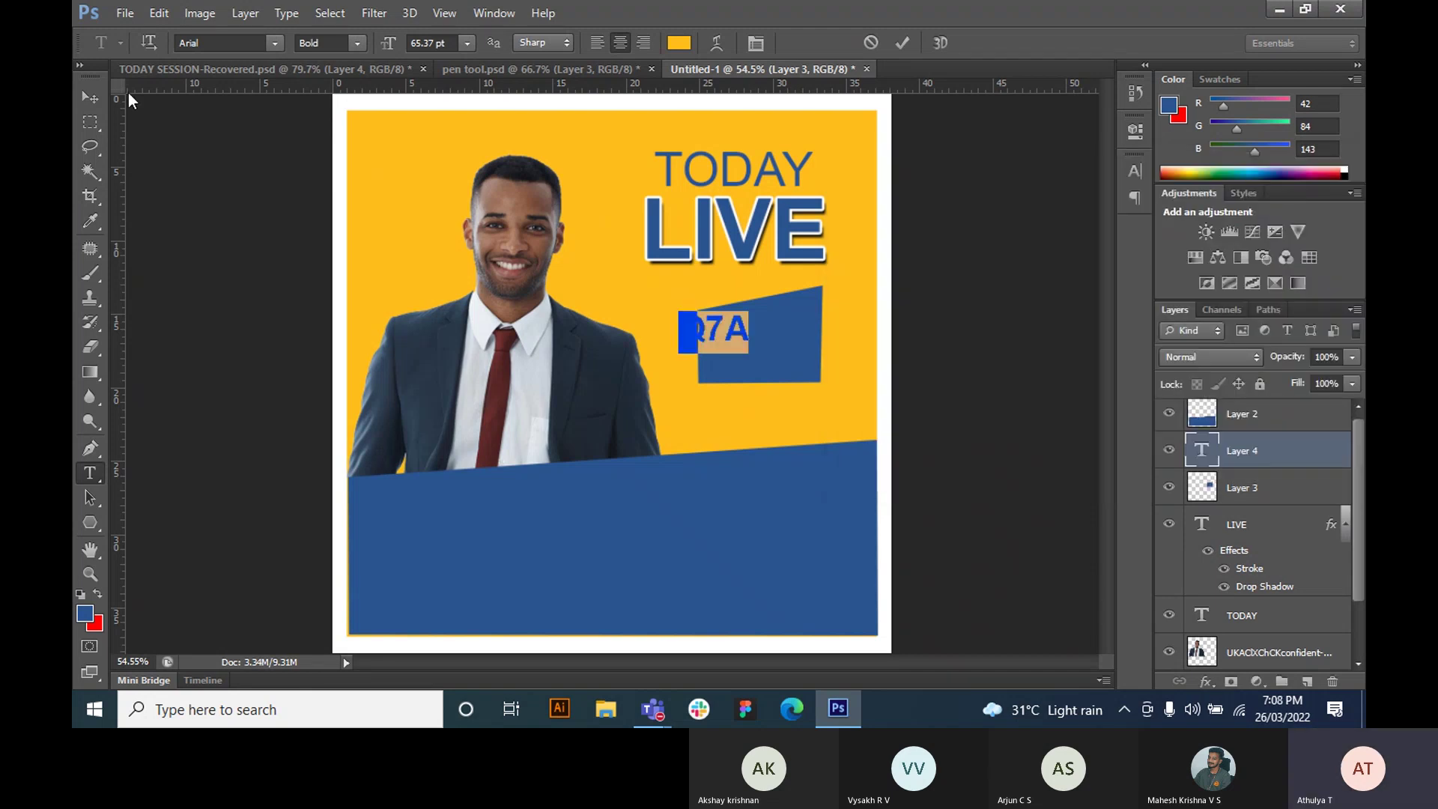
click(101, 104)
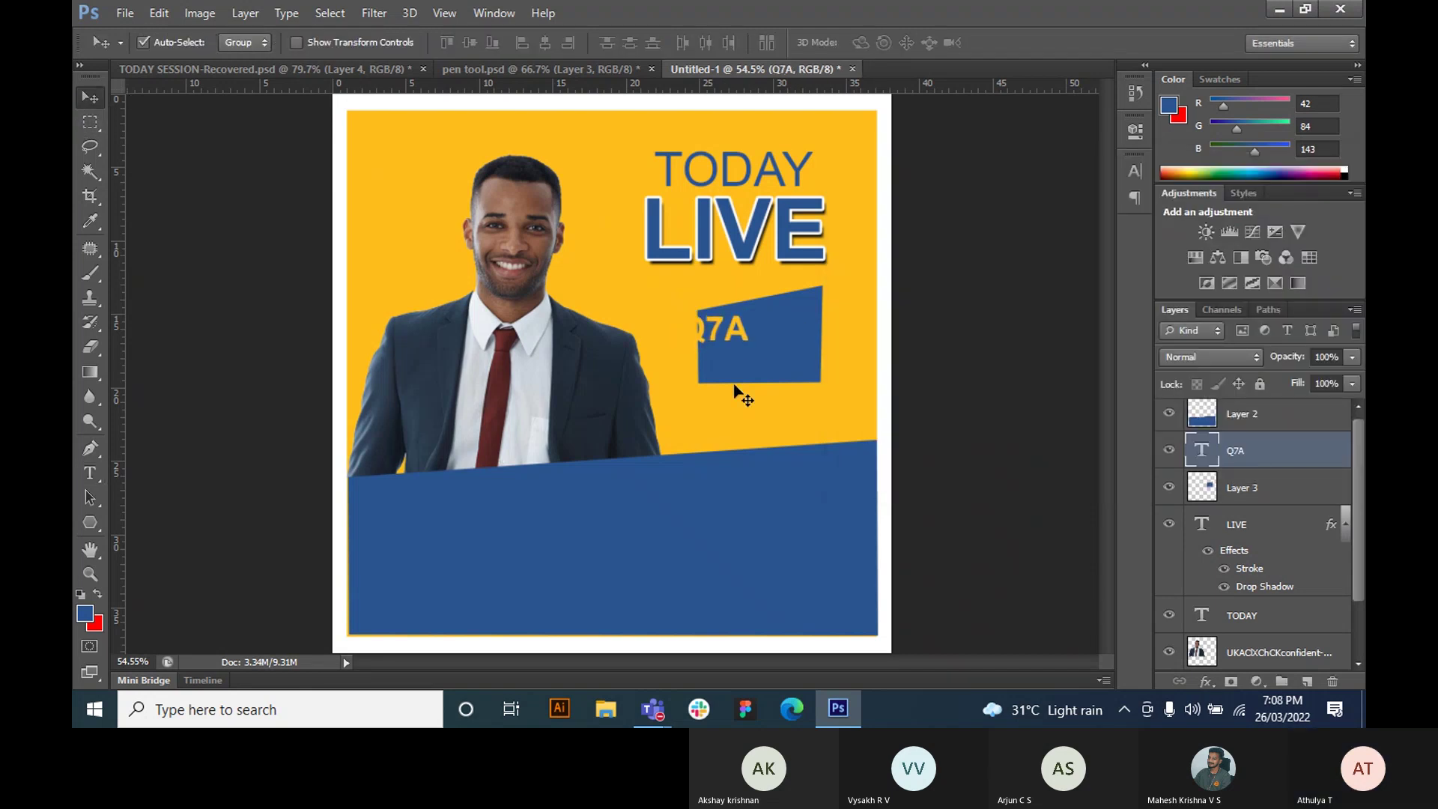
drag(735, 327, 770, 330)
- Replace the 7 with an ampersand so the text on the blue shape reads Q&A
click(93, 472)
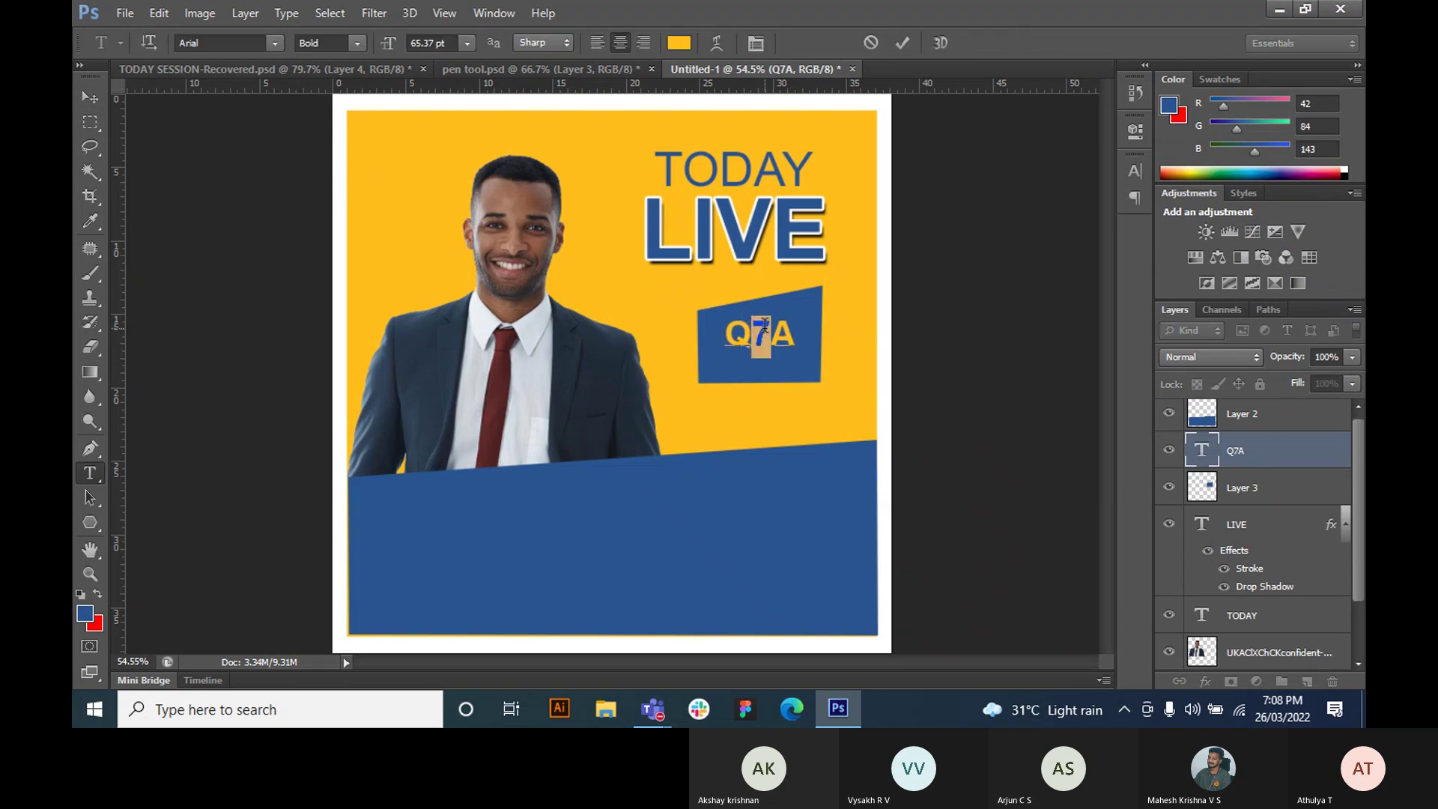
click(765, 327)
drag(768, 329, 757, 330)
text(&)
- Enlarge the Q&A text to 85.37 pt and move it down to the centre of the blue shape
drag(722, 333, 798, 334)
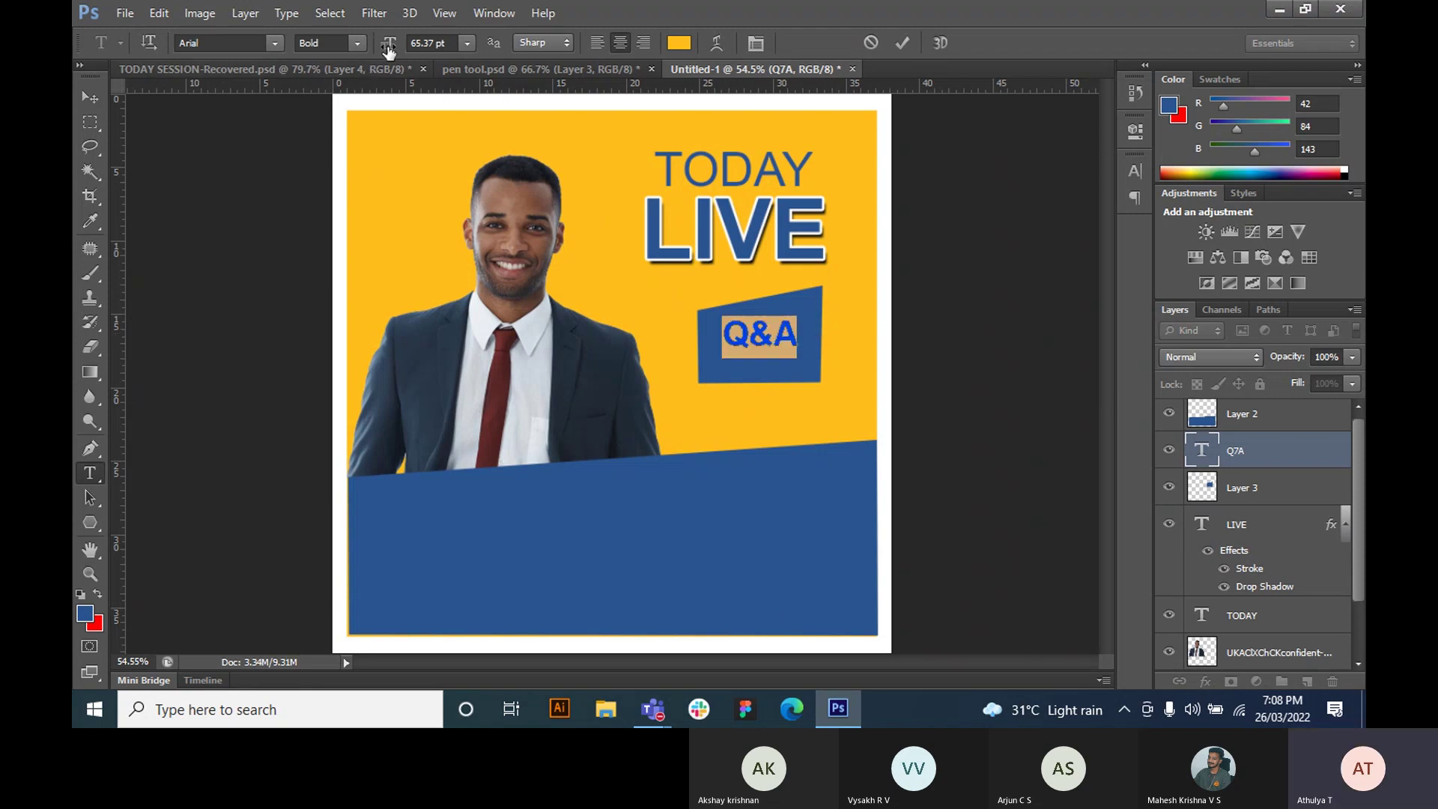
drag(389, 50, 407, 51)
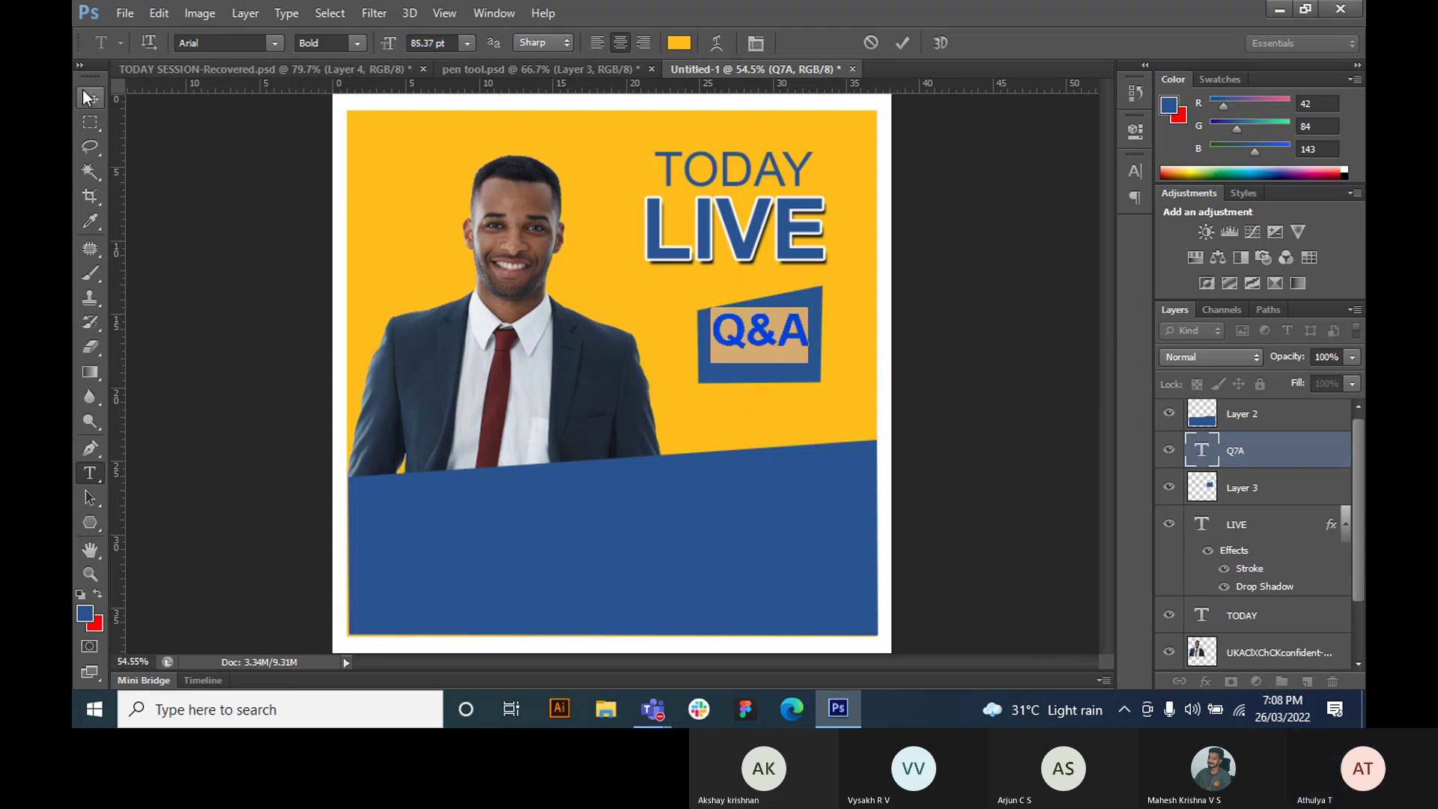
click(84, 95)
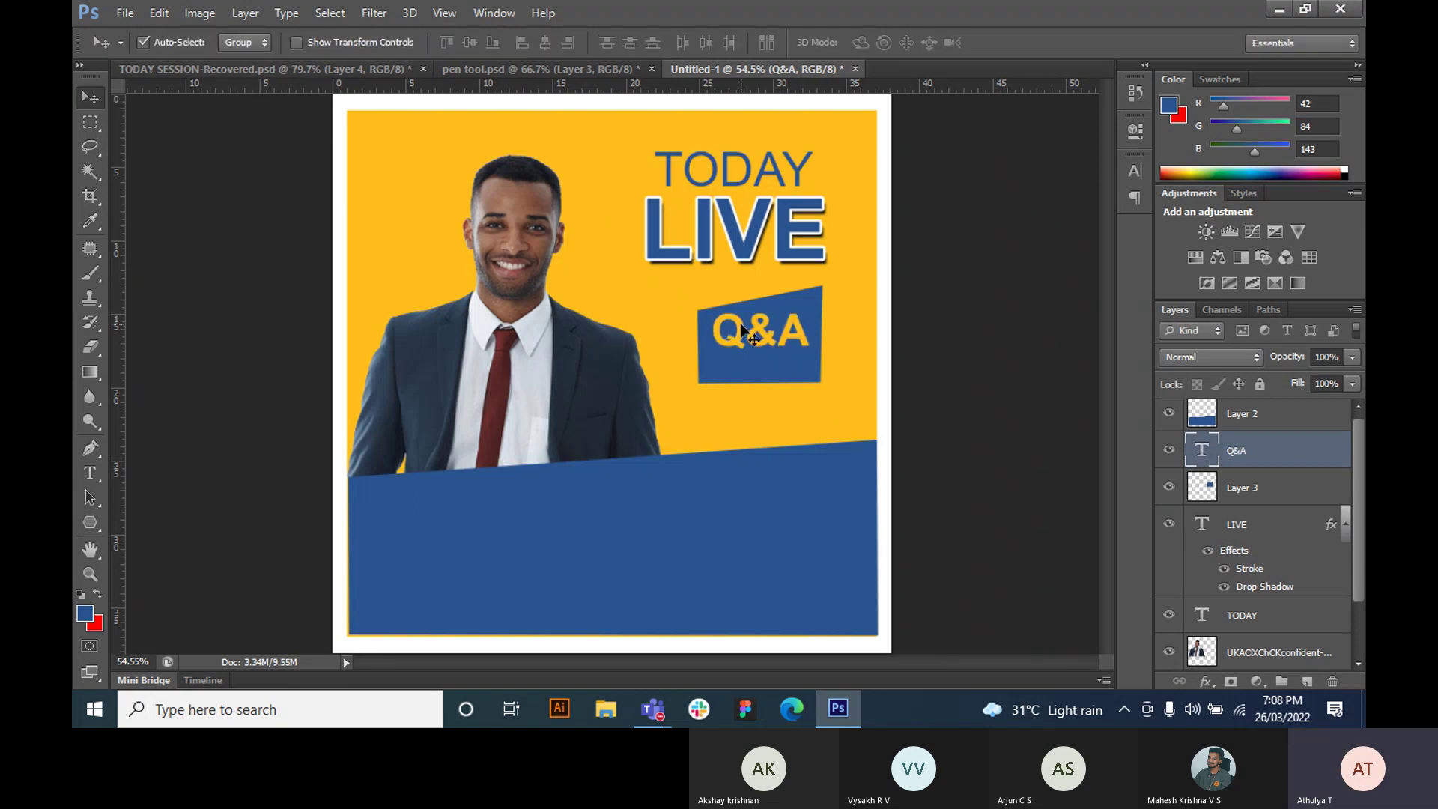
key(Down)
key(Down)
key(Down)
key(Down)
key(Down)
key(Down)
key(Down)
key(Down)
drag(763, 338, 764, 345)
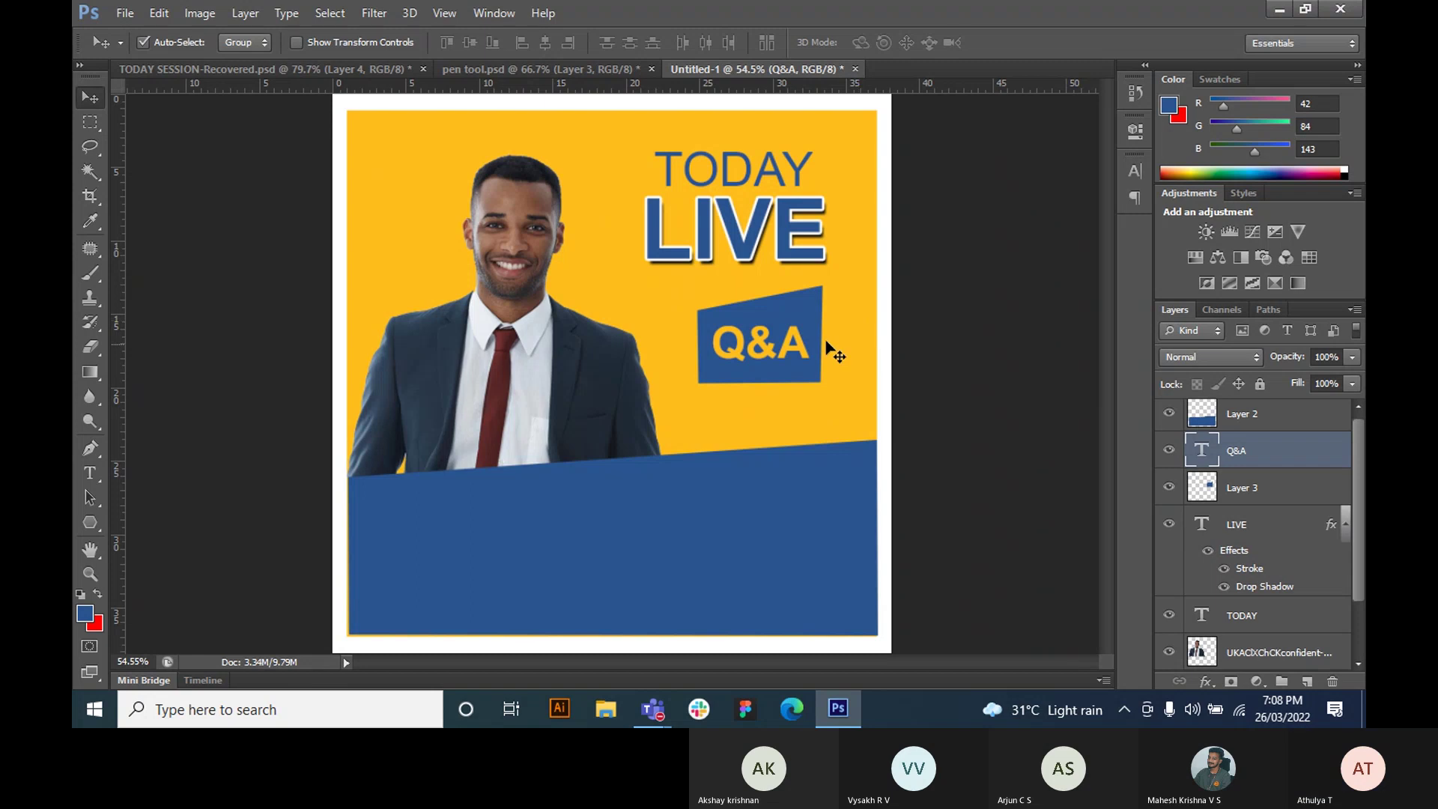
click(725, 298)
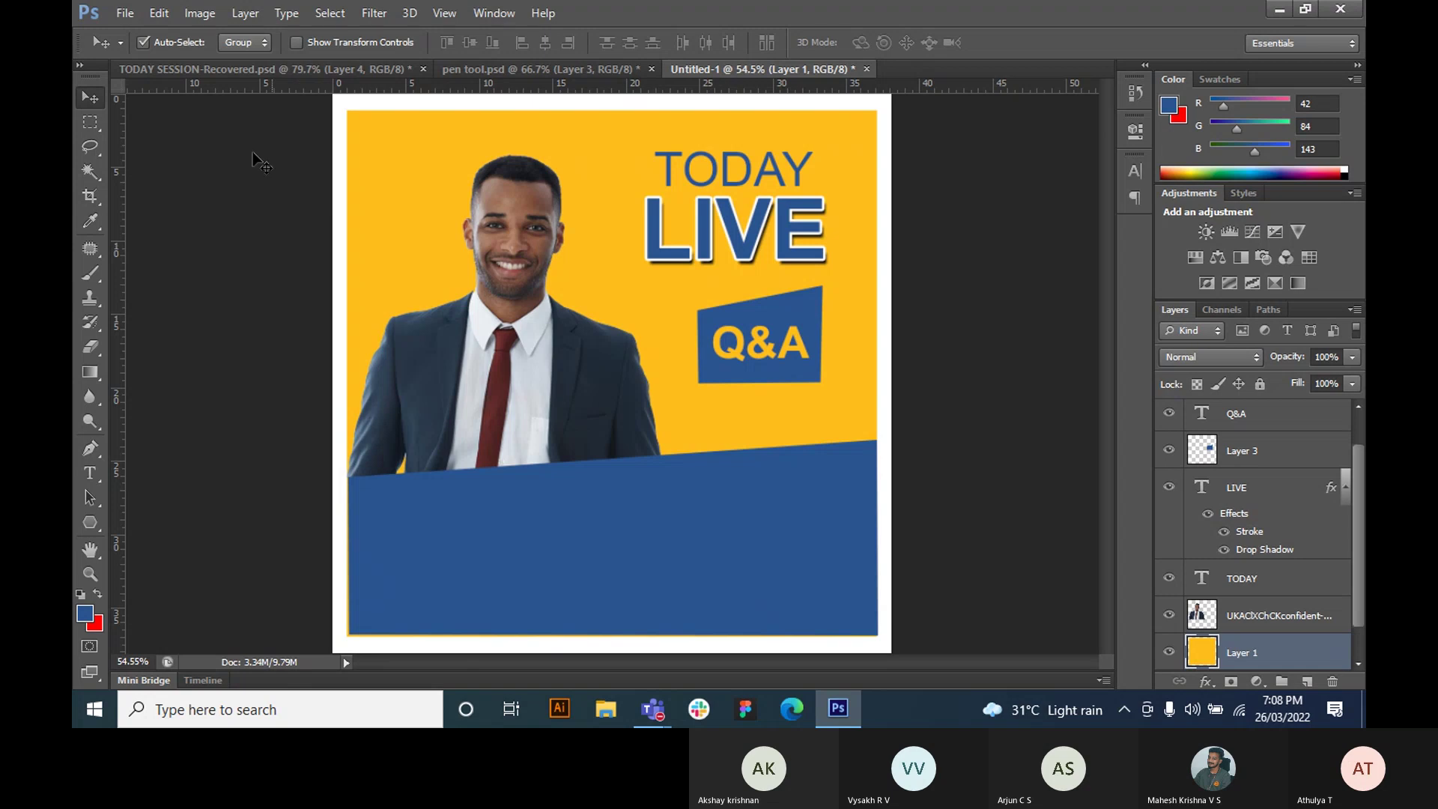
- Copy the speaker's name from TODAY SESSION-Recovered.psd and paste it as new text near the left of the blue band in Untitled-1
click(231, 68)
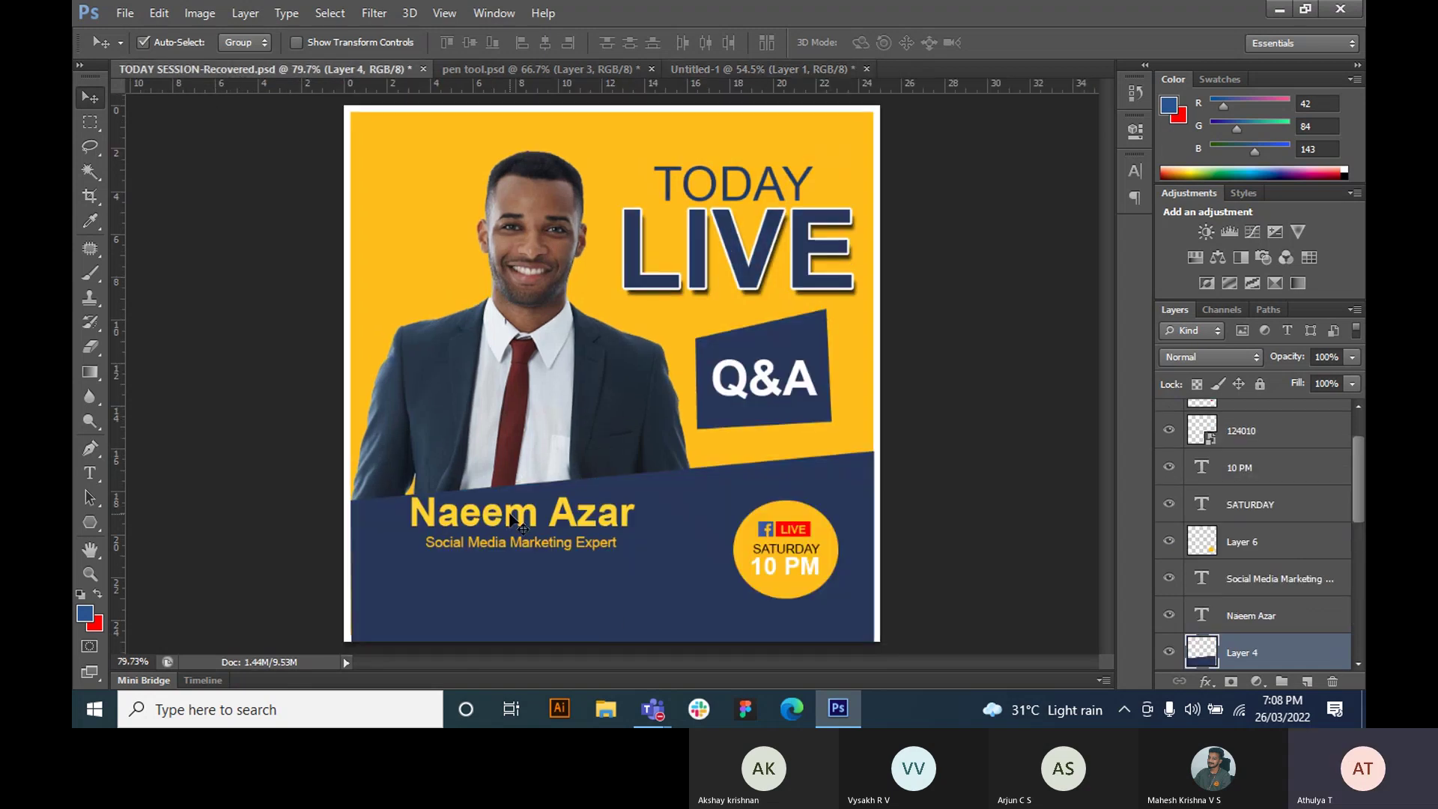
click(509, 516)
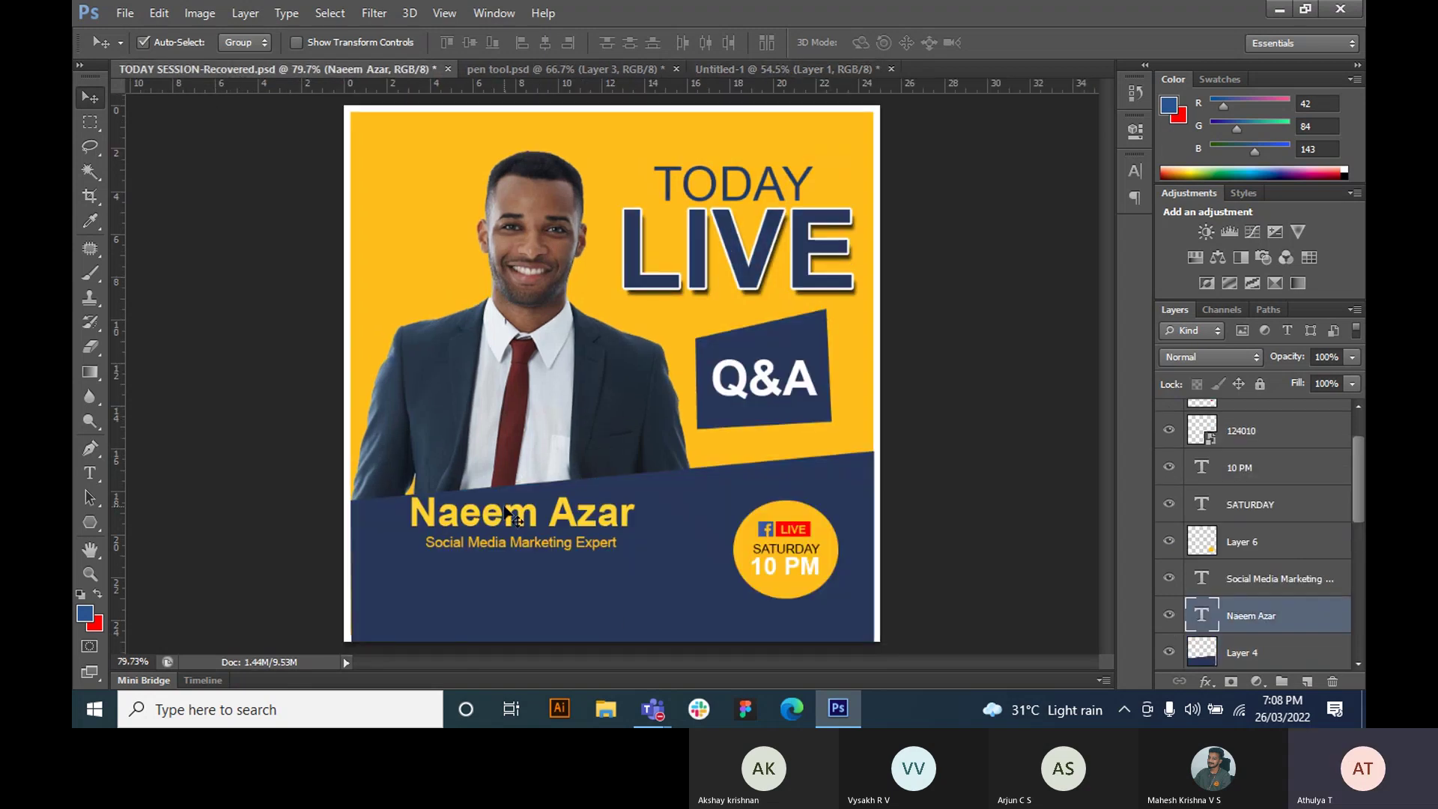
click(97, 473)
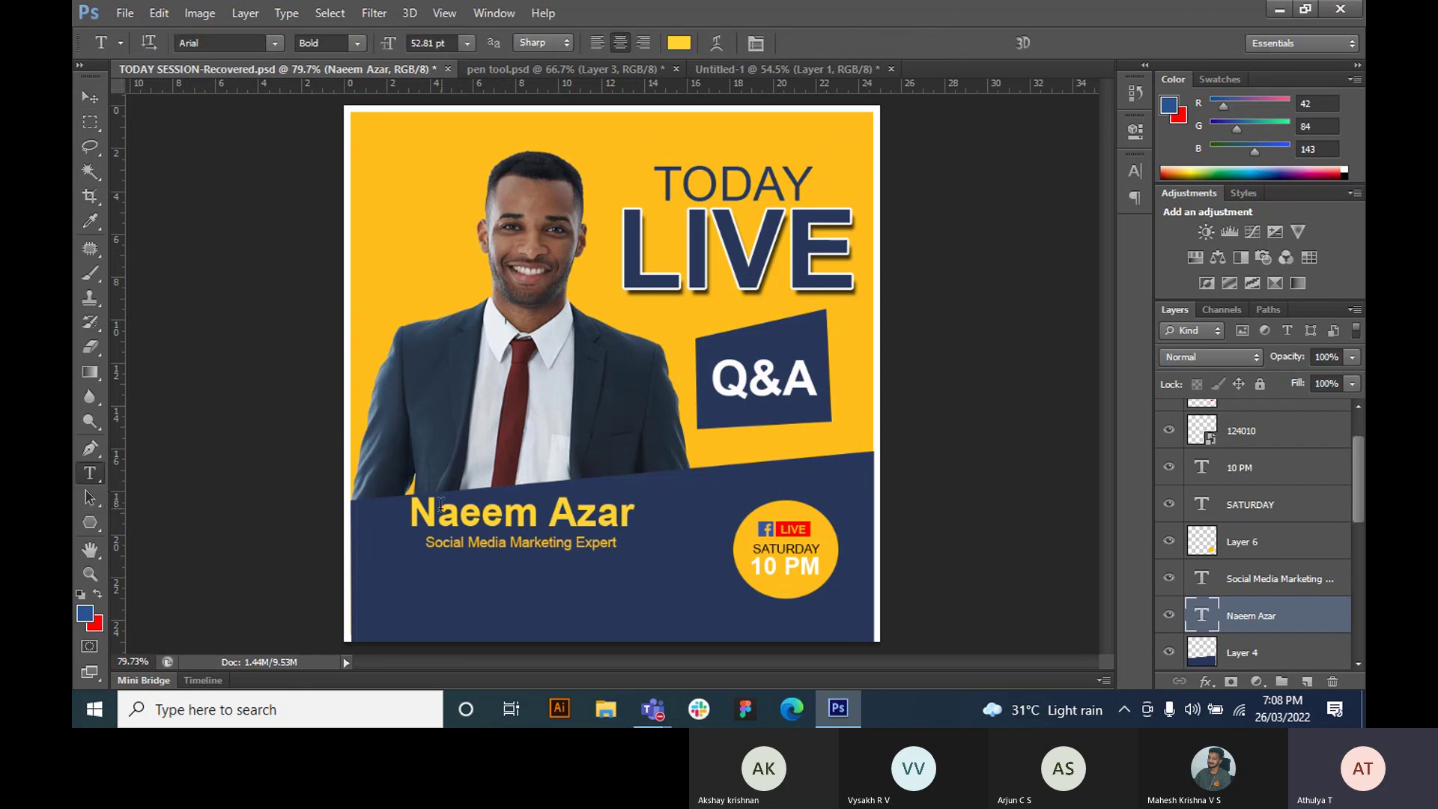
drag(418, 505, 671, 539)
key(ctrl+c)
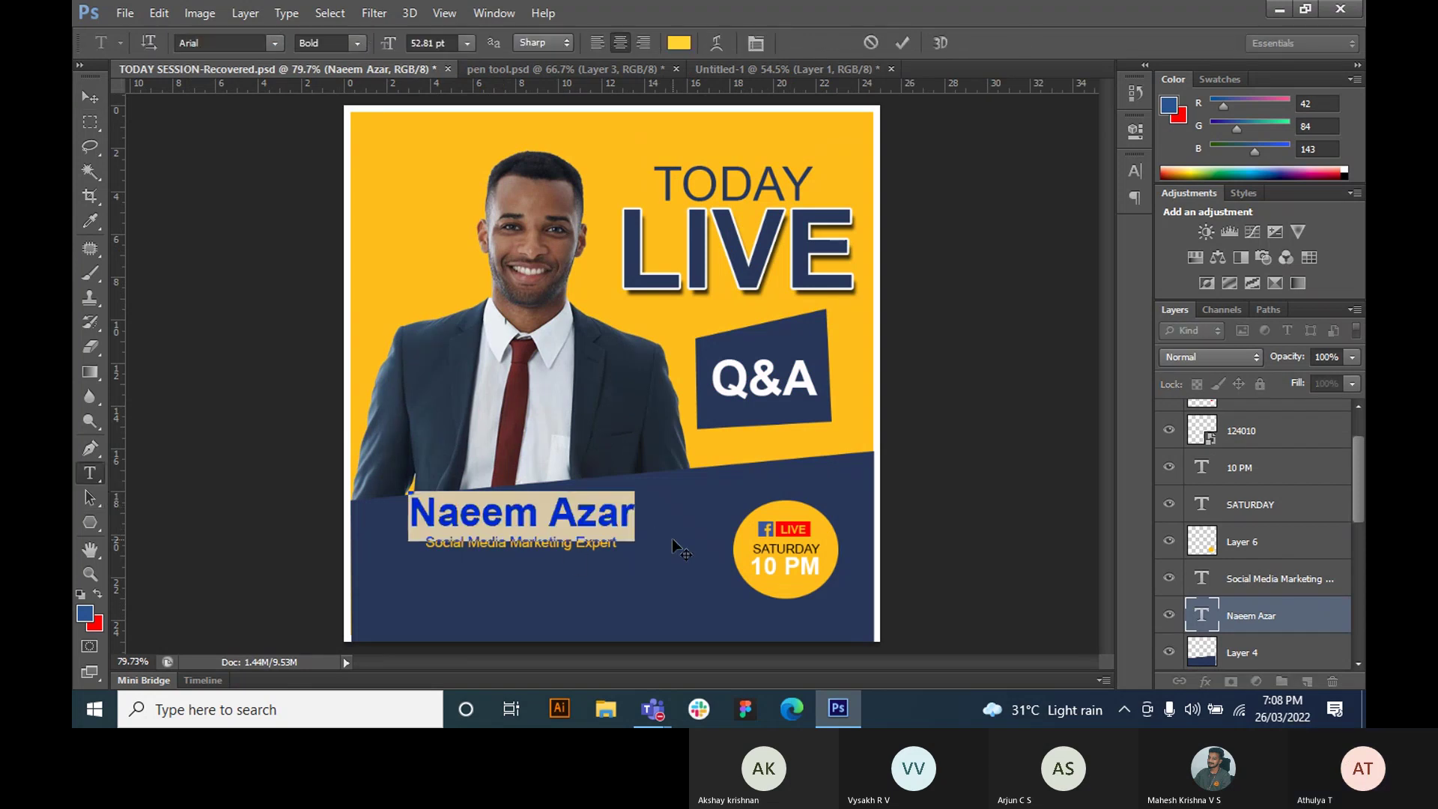
click(785, 69)
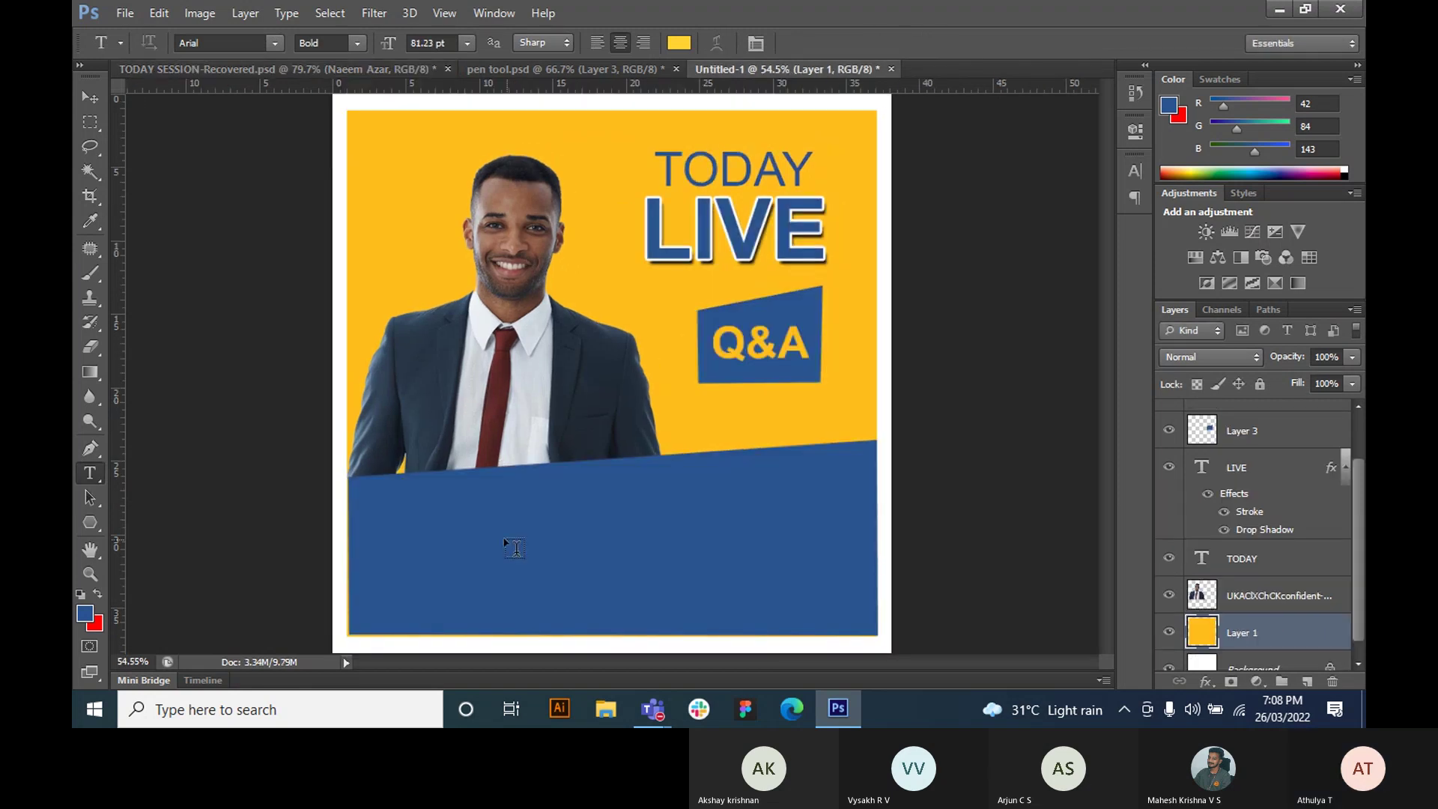
click(436, 491)
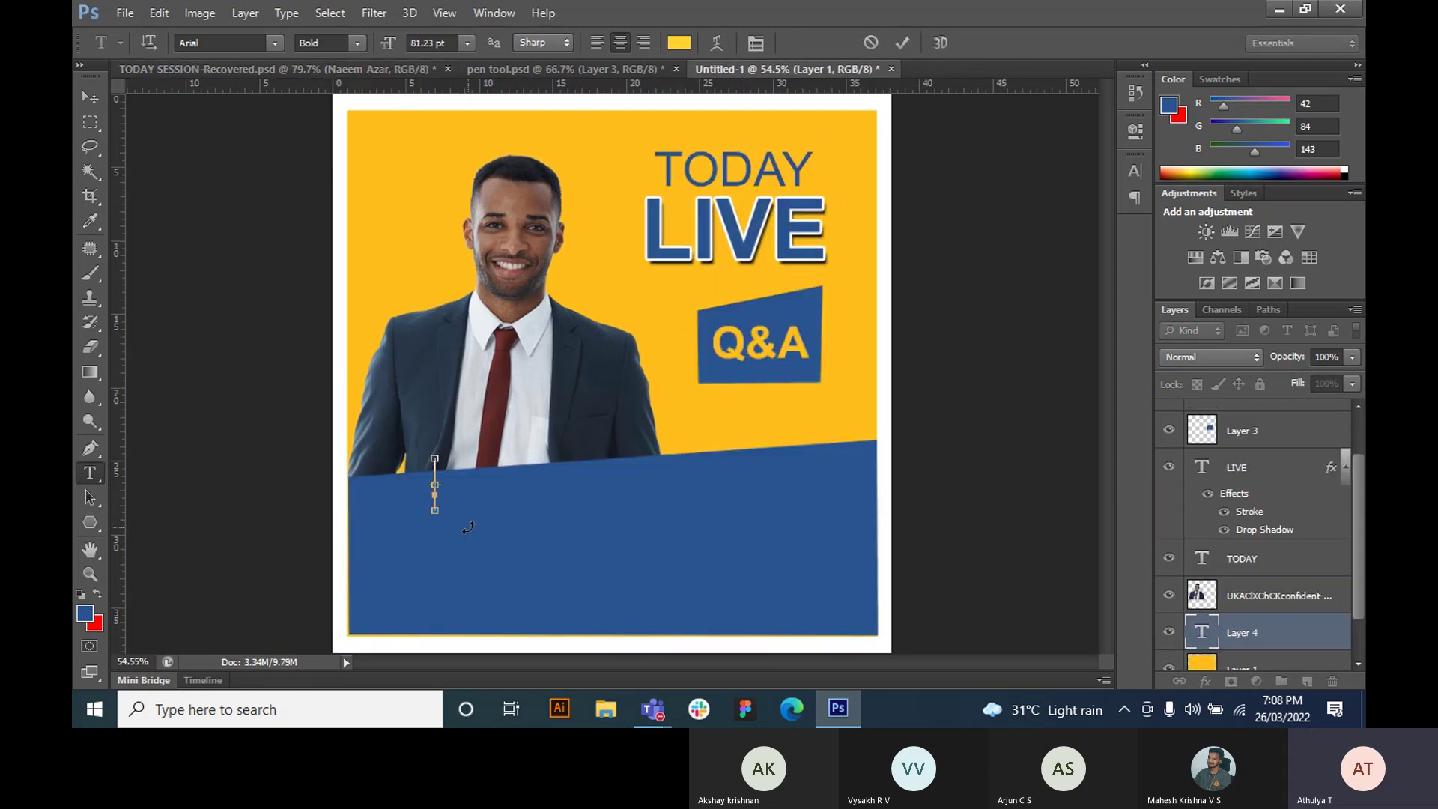
key(ctrl+v)
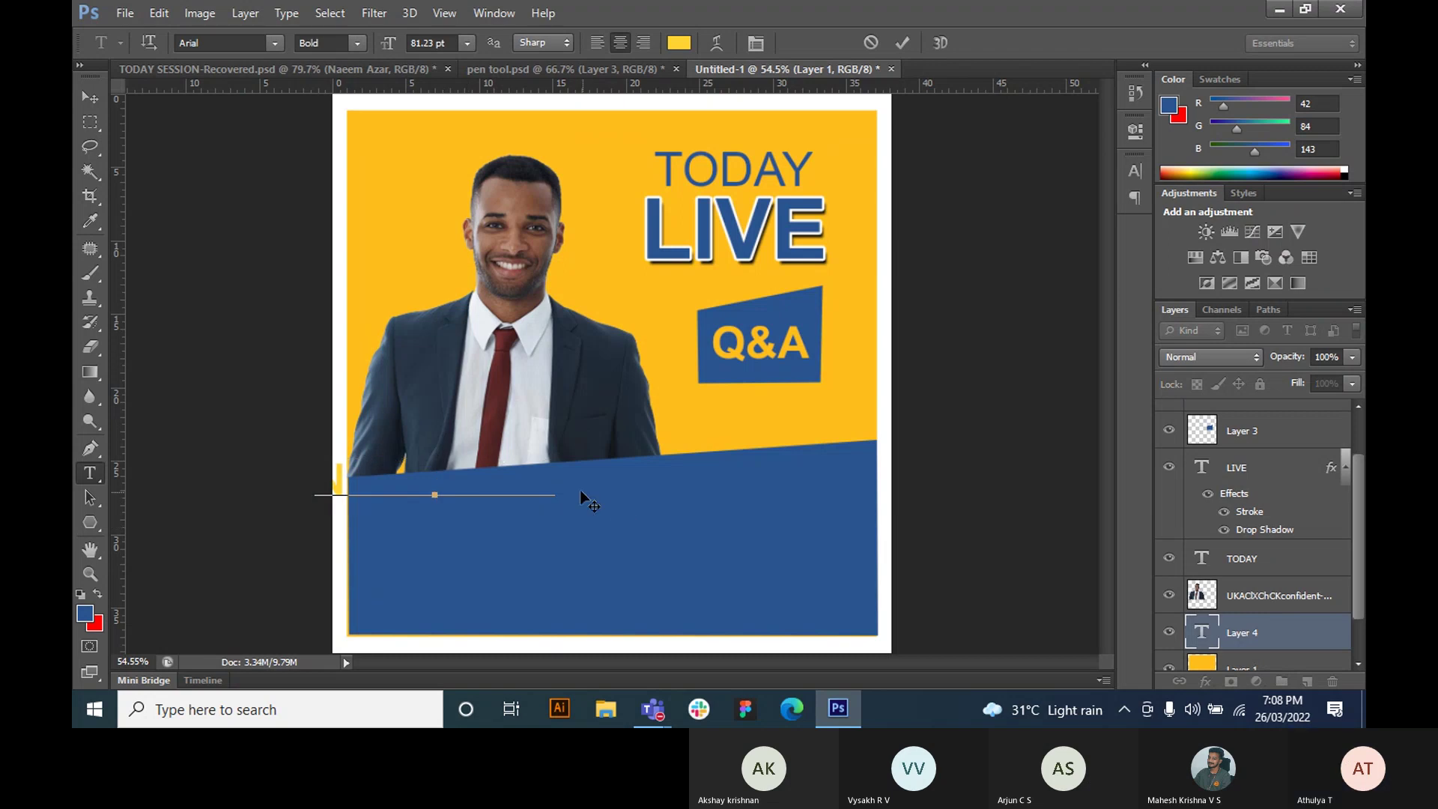
- Recolour the whole speaker's name text with the poster's background yellow ffbe1a
key(ctrl+a)
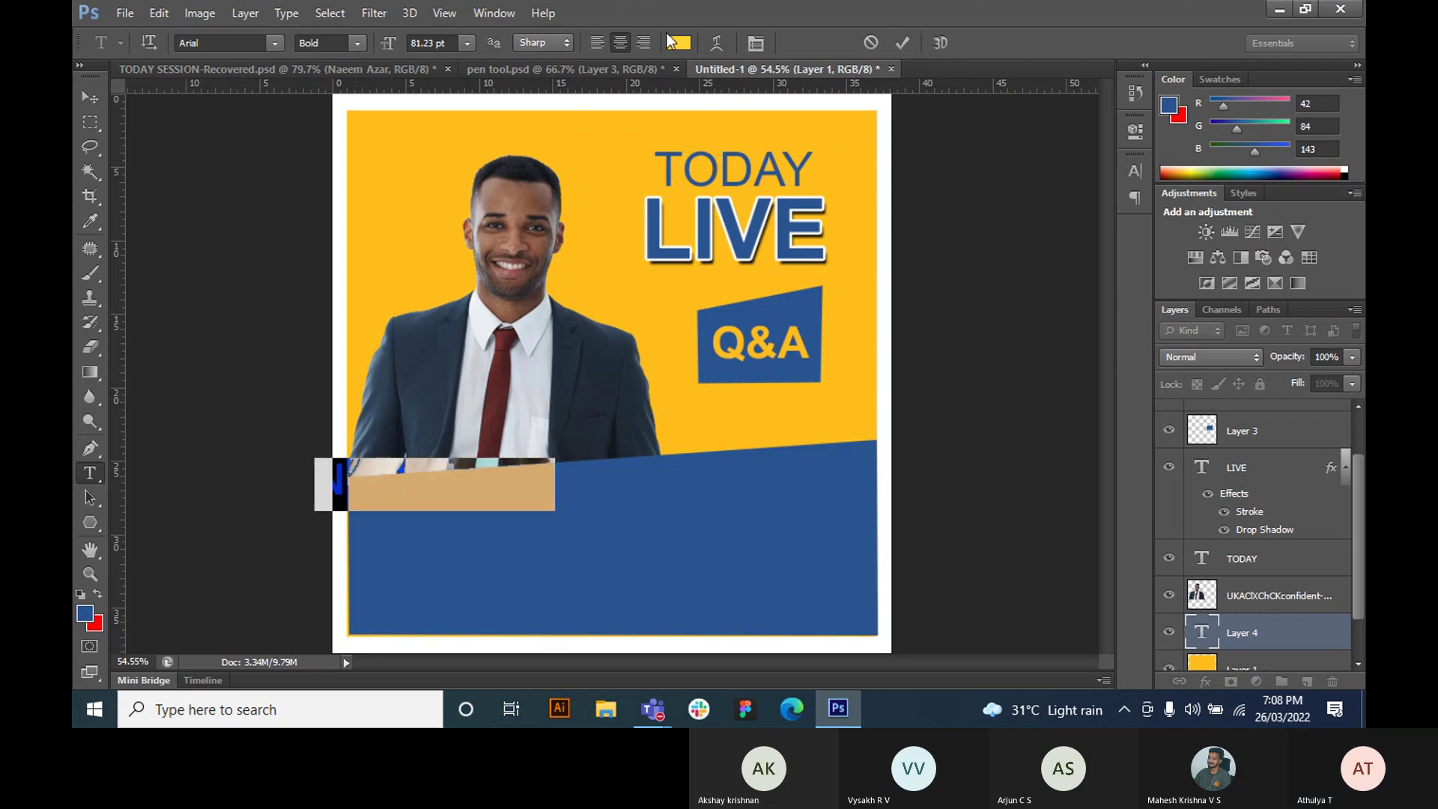
click(670, 41)
click(604, 191)
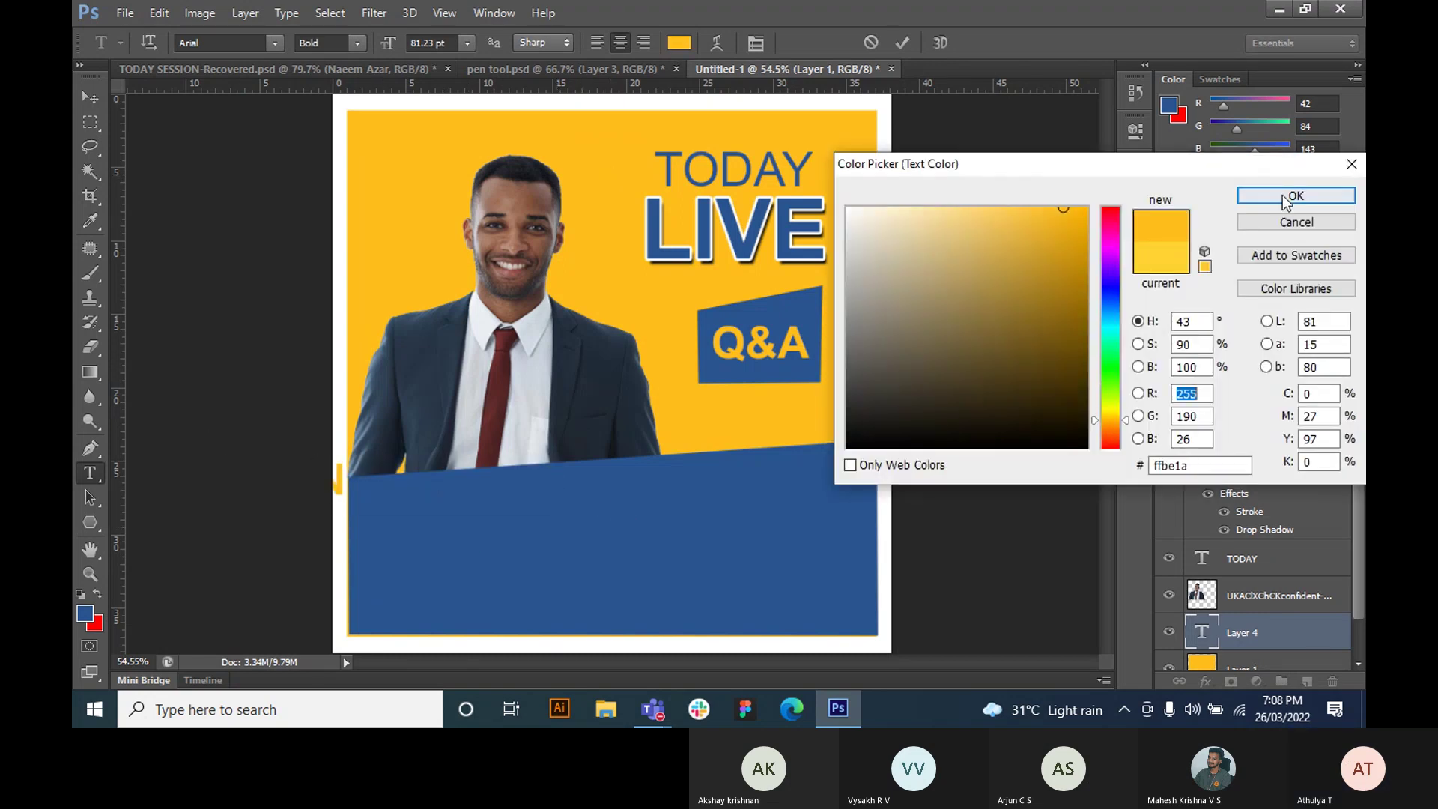
click(1284, 197)
- Bring the speaker's name layer to the front, and position it in the upper left part of the blue band
click(90, 98)
drag(342, 479, 356, 505)
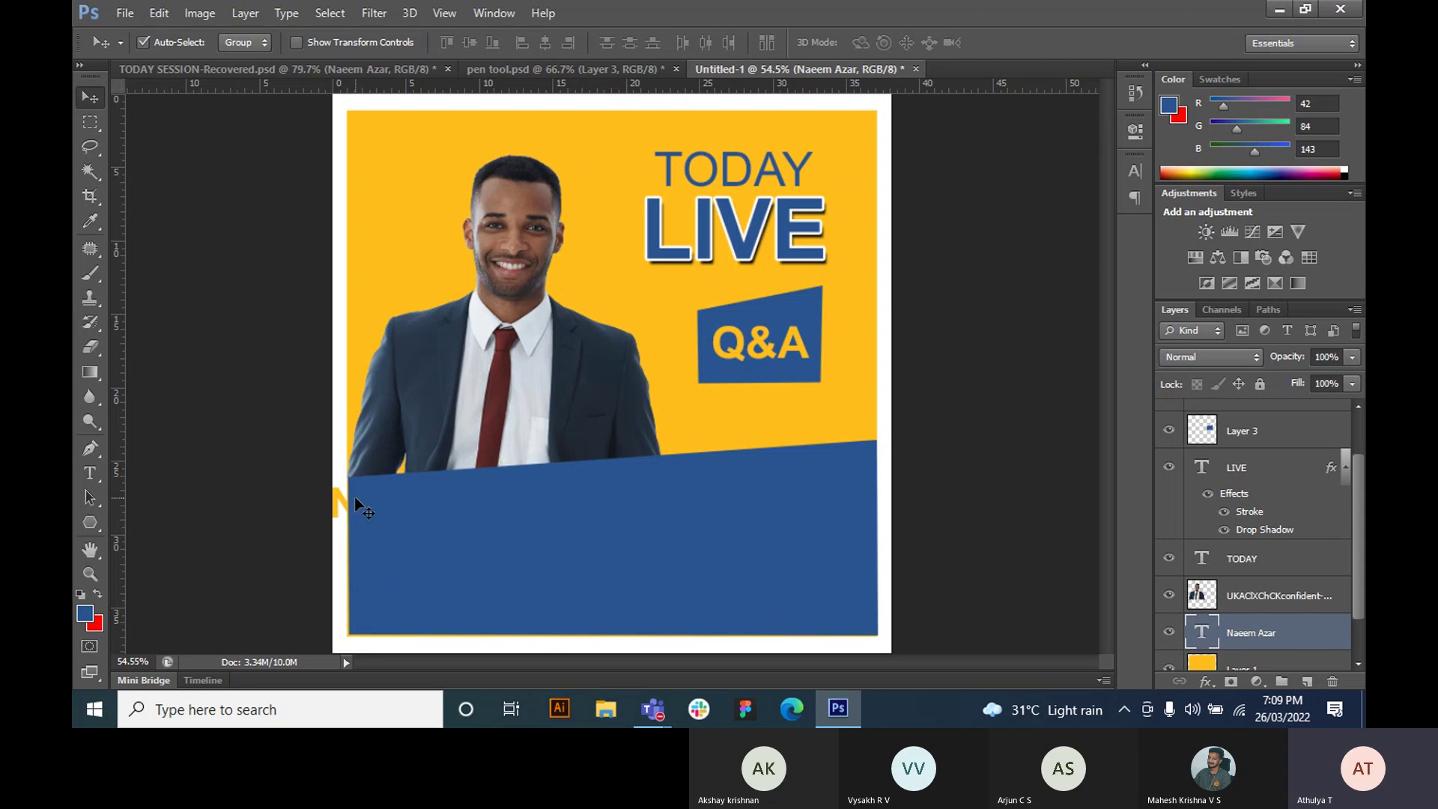
key(ctrl+shift+bracketright)
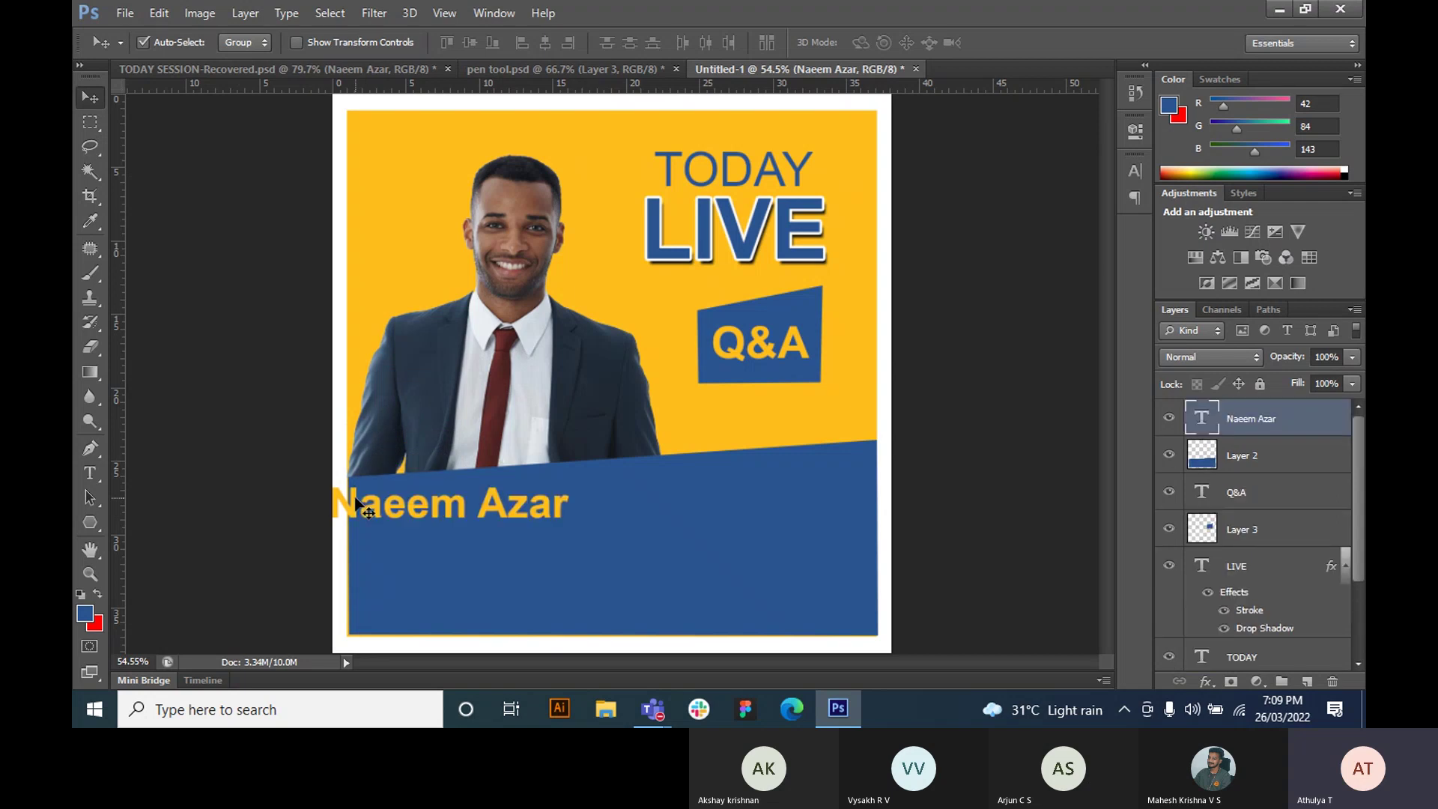
drag(398, 512, 441, 512)
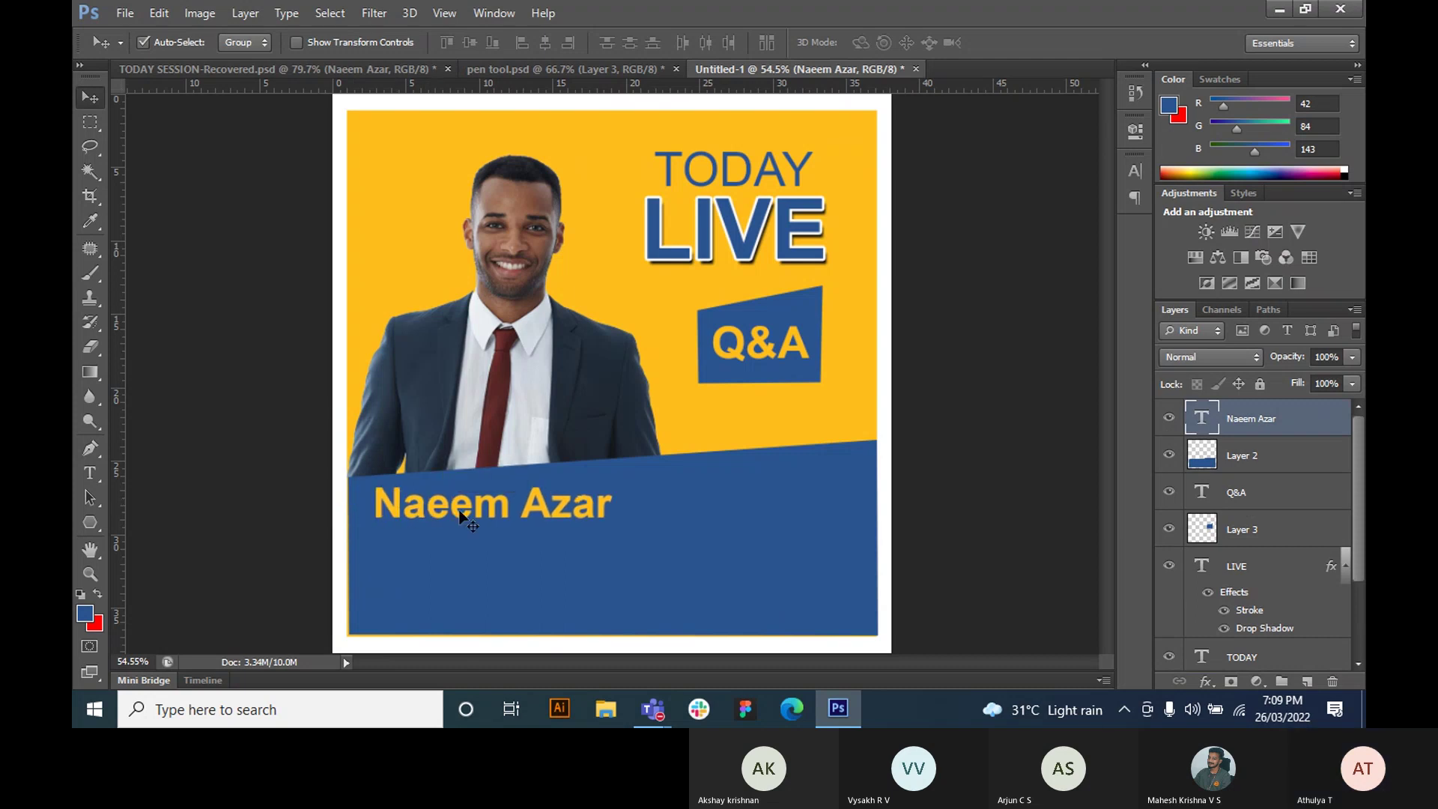
drag(501, 508, 504, 513)
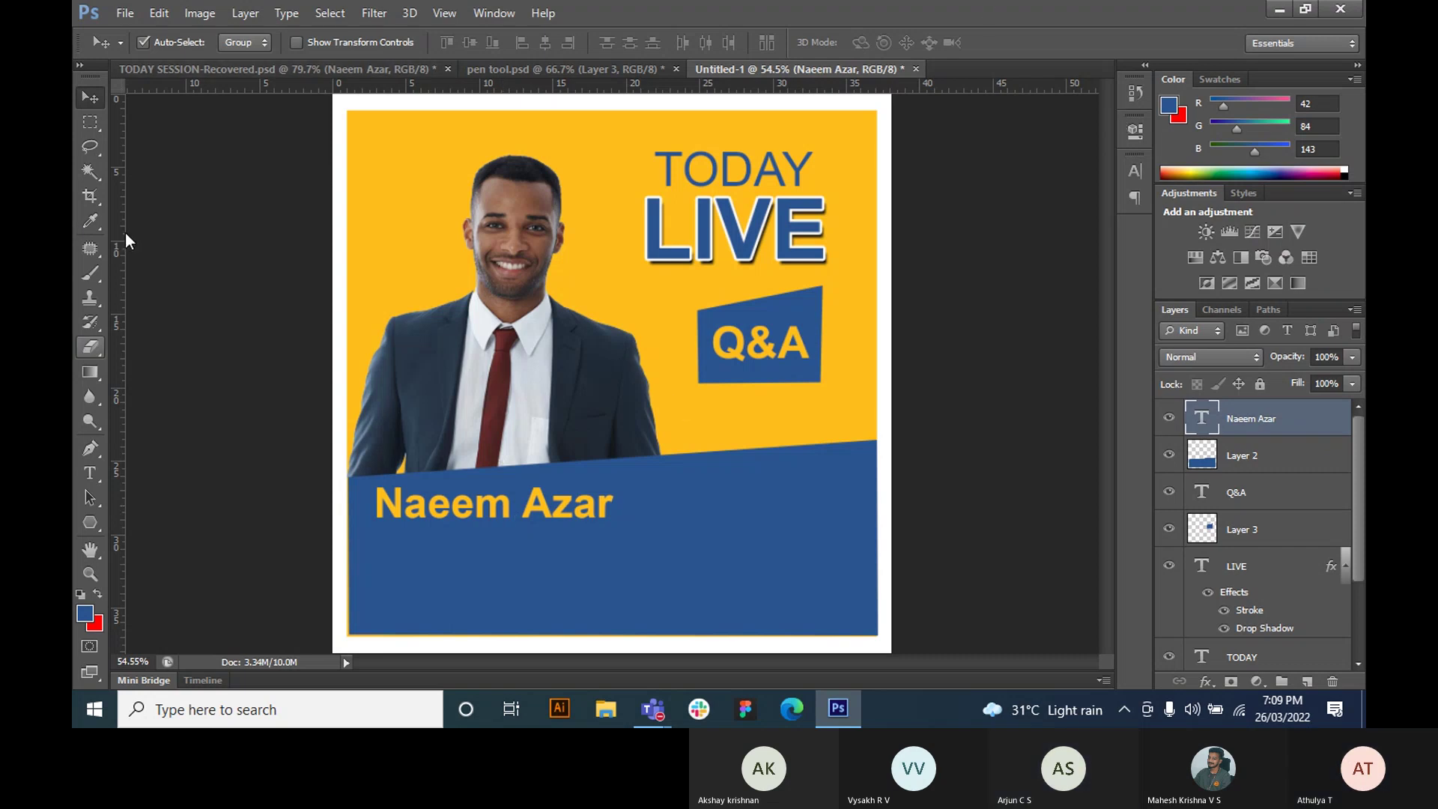
- Copy Social Media Marketing Expert from TODAY SESSION-Recovered.psd and paste it as new text below the speaker's name in Untitled-1
click(345, 67)
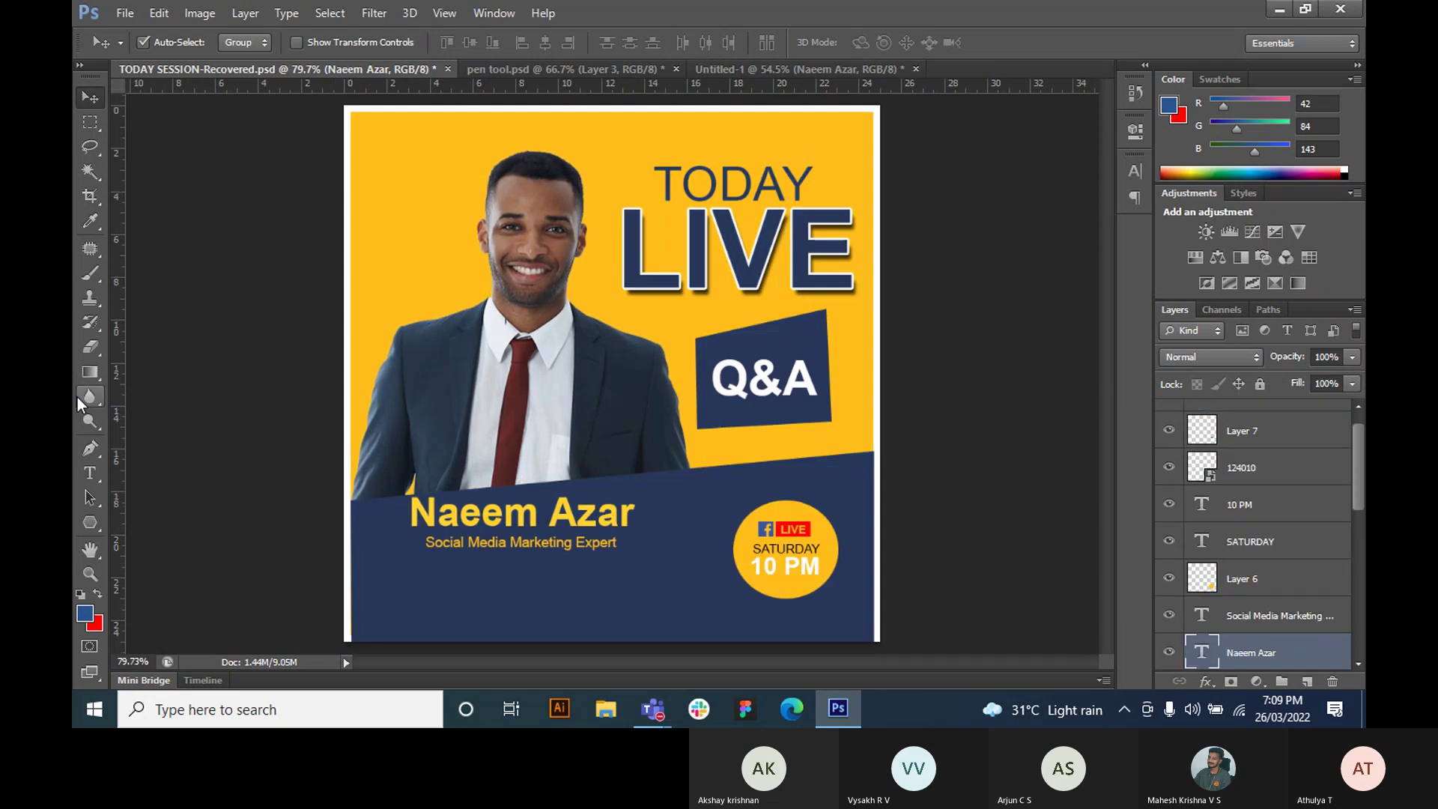
click(87, 475)
drag(429, 541, 619, 542)
key(ctrl+c)
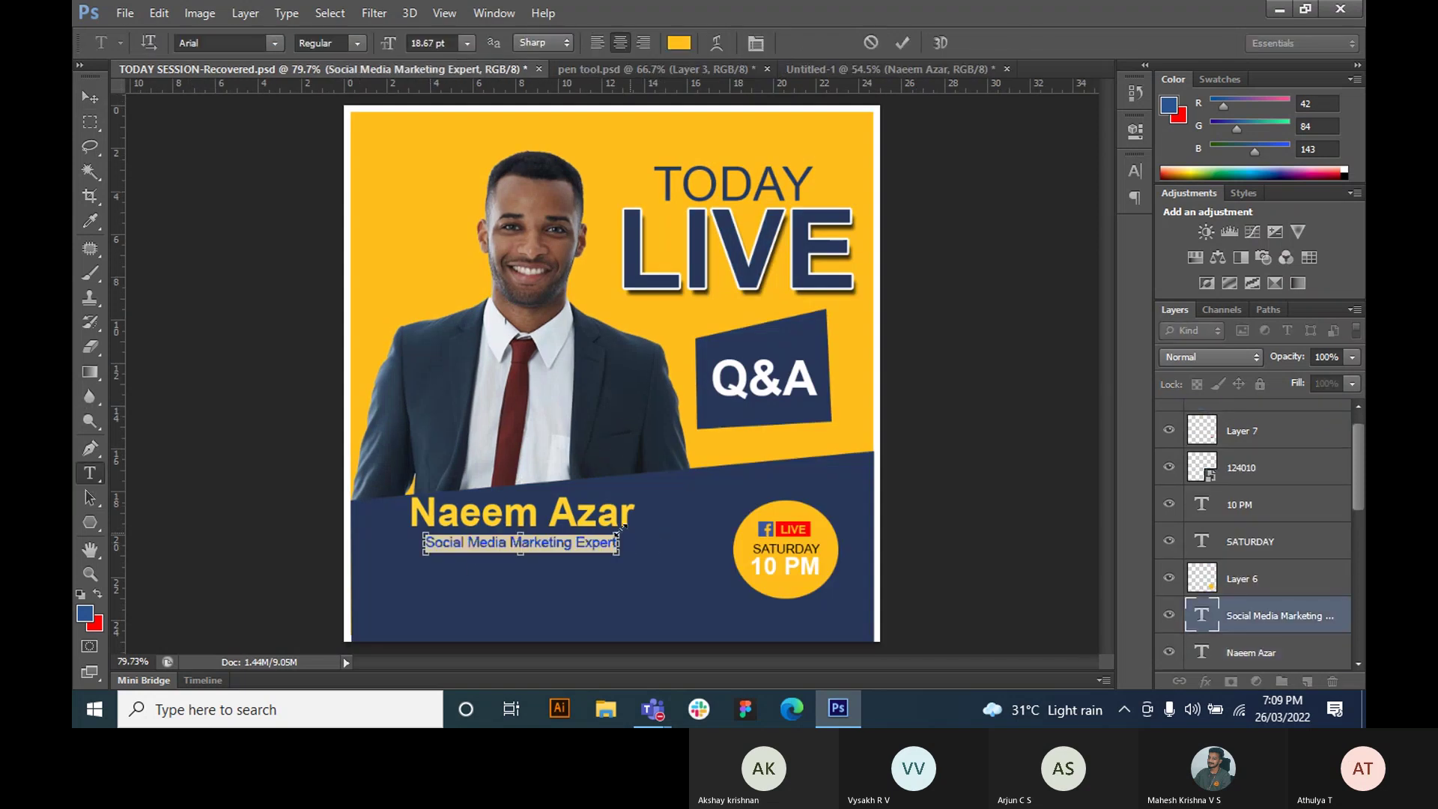
click(834, 70)
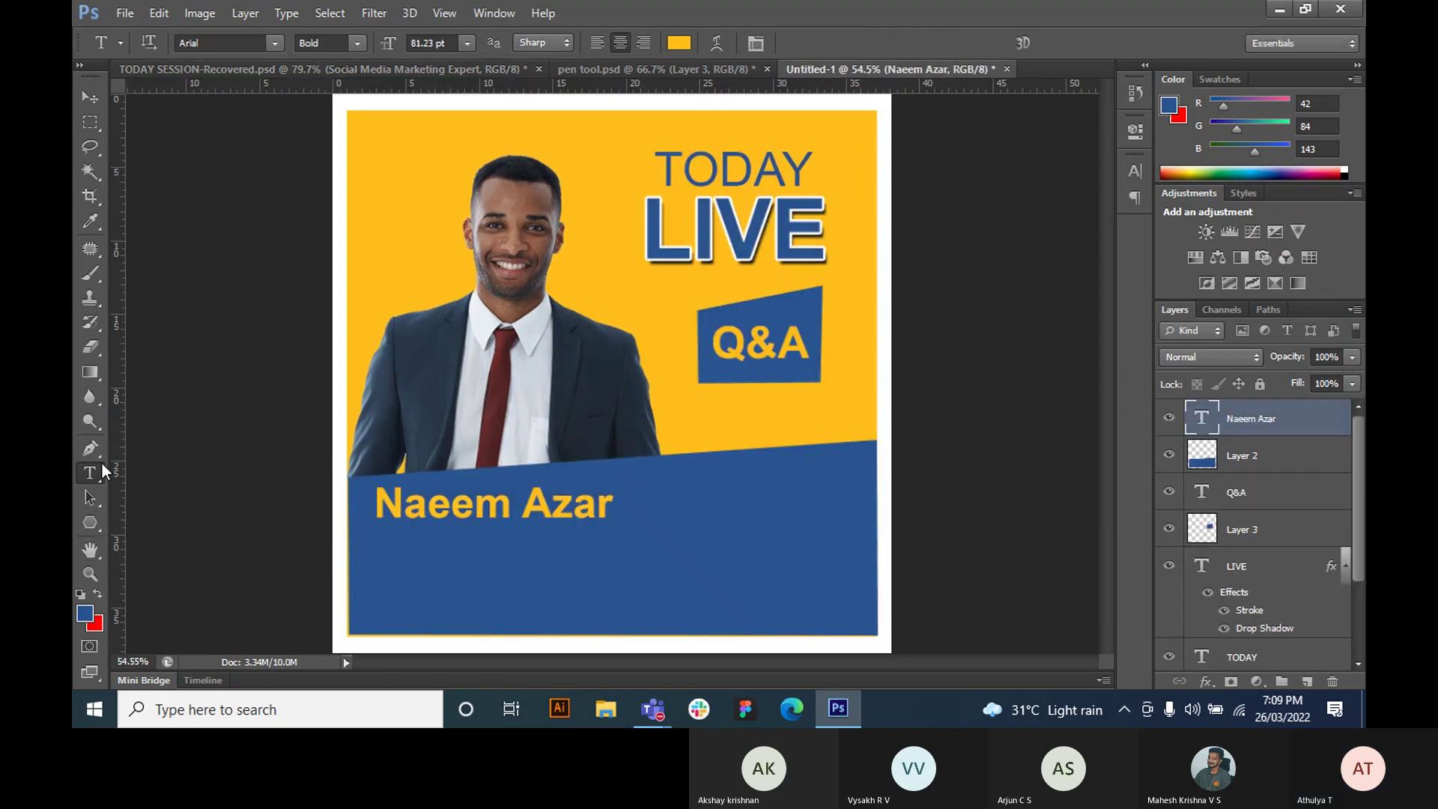
click(388, 542)
key(ctrl+v)
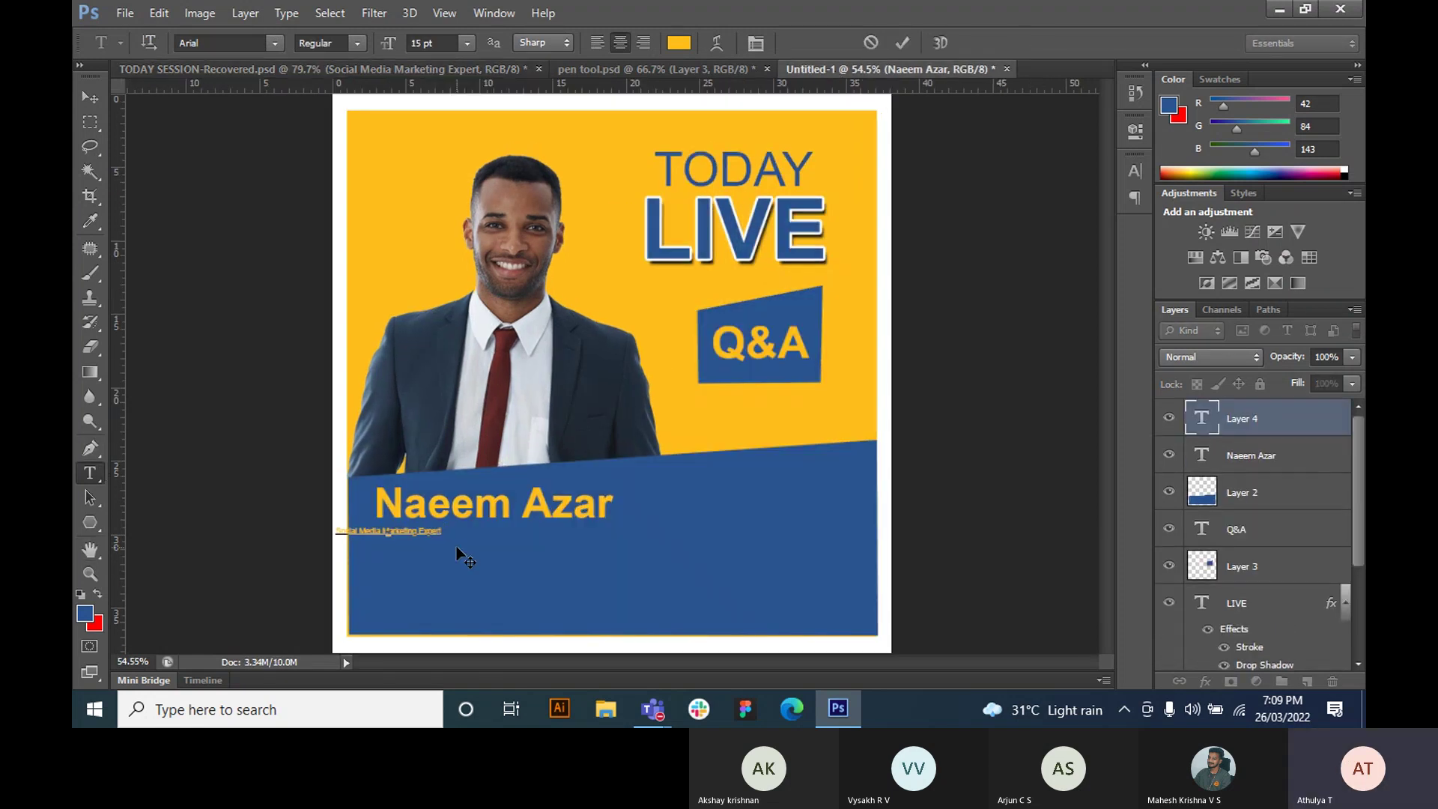
- Move the Social Media Marketing Expert text right and scale it up so it sits beneath the speaker's name
click(90, 96)
drag(440, 533, 527, 533)
key(ctrl+t)
key(Return)
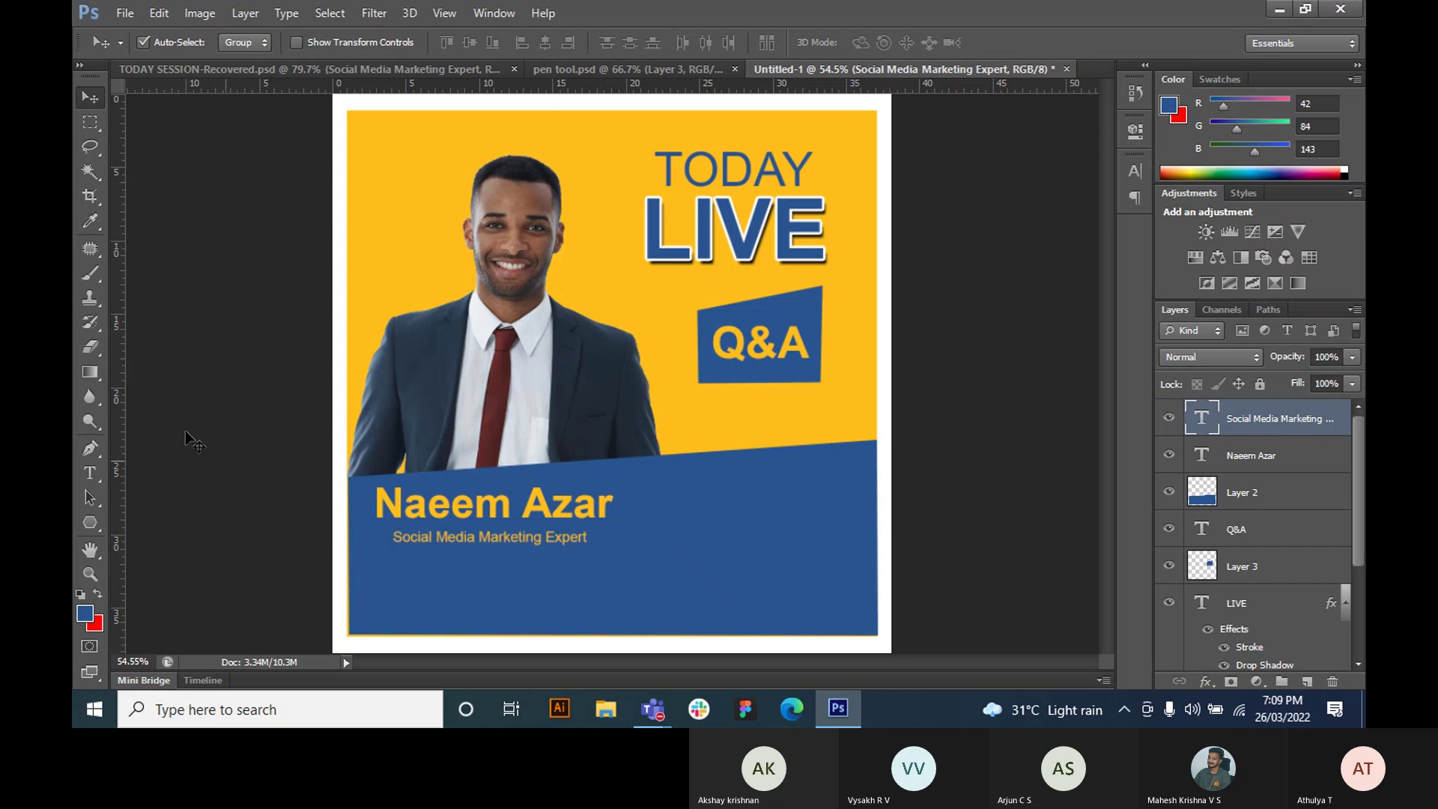
- Check the badge in TODAY SESSION-Recovered.psd, and make a circular selection with the Elliptical Marquee in the right part of Untitled-1's blue band
click(259, 75)
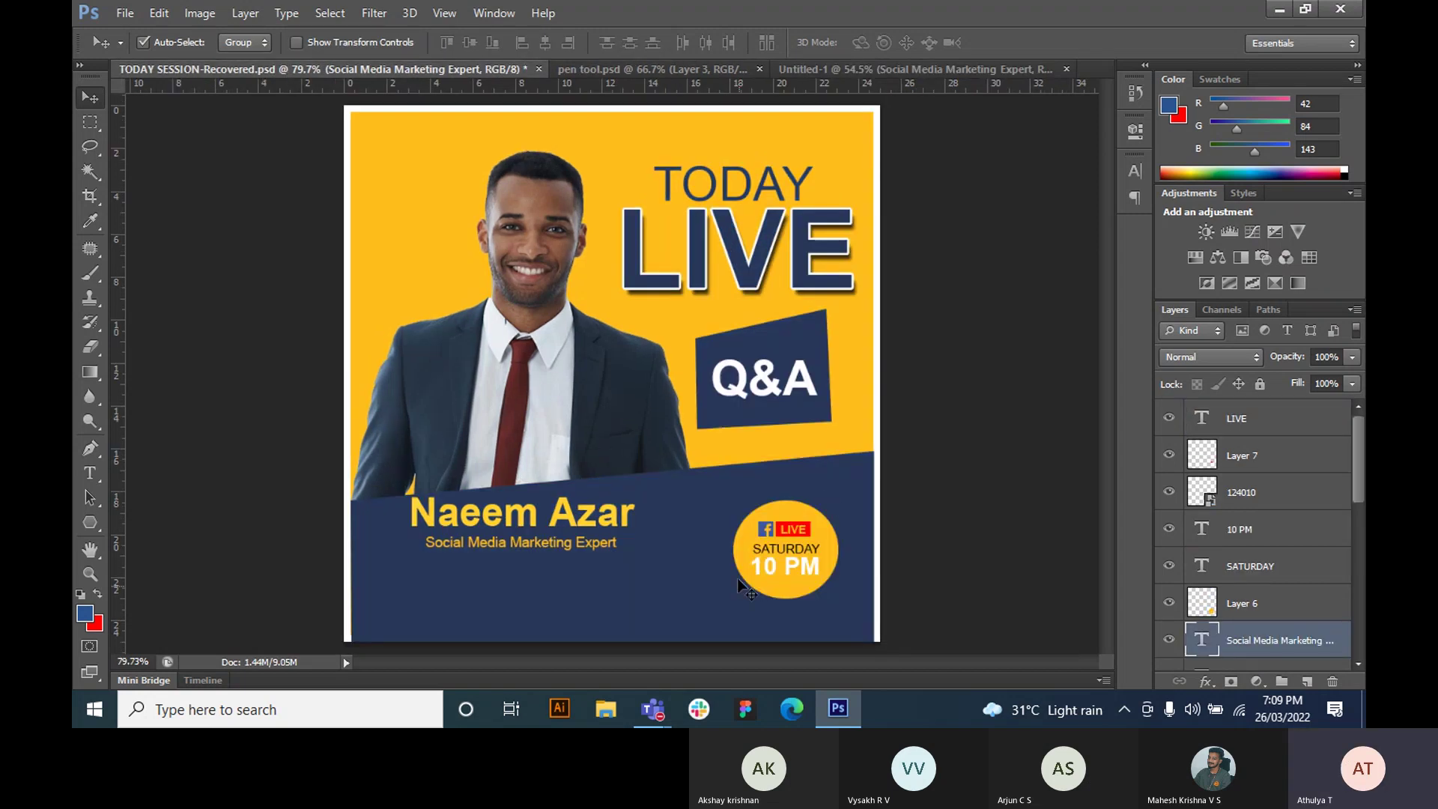
click(837, 68)
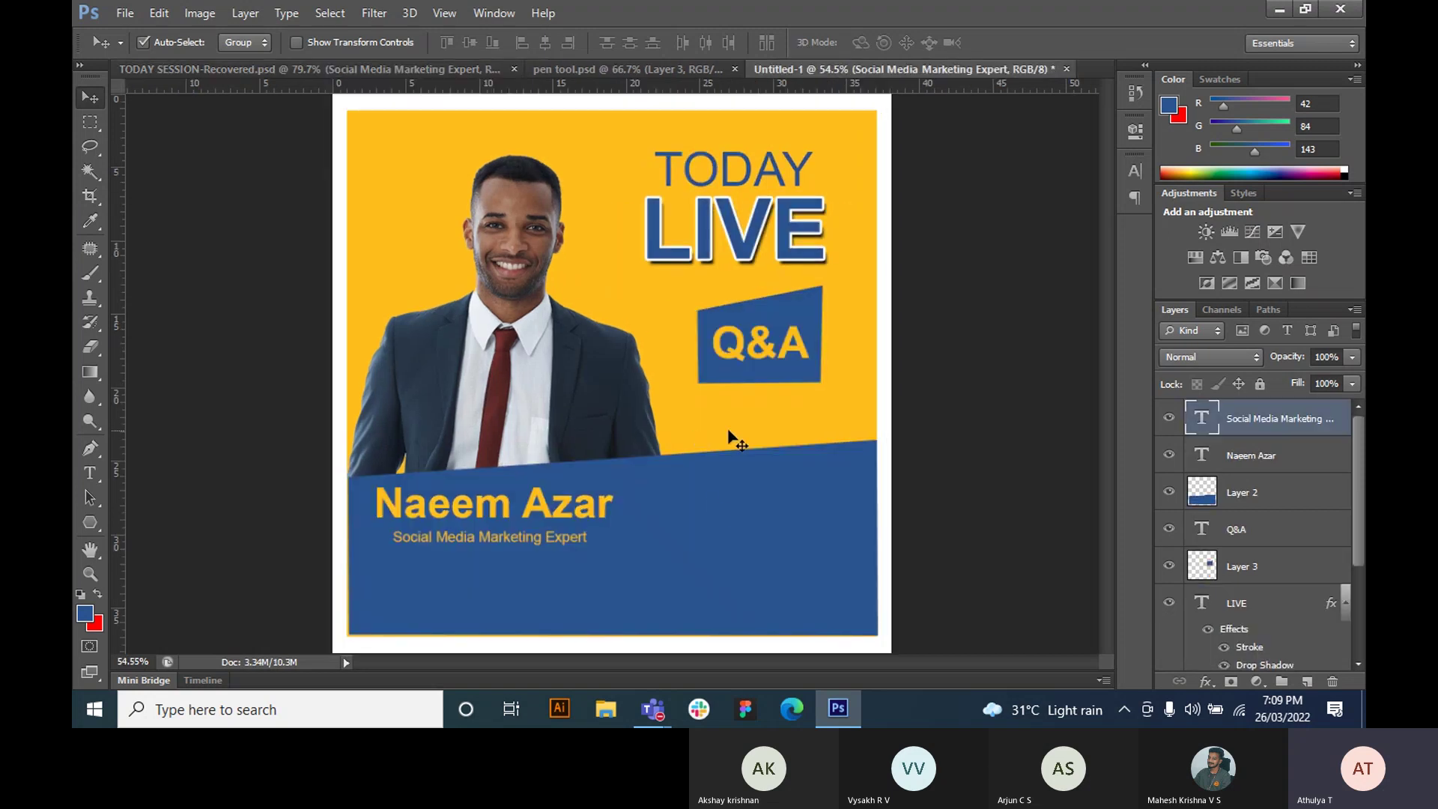
click(95, 122)
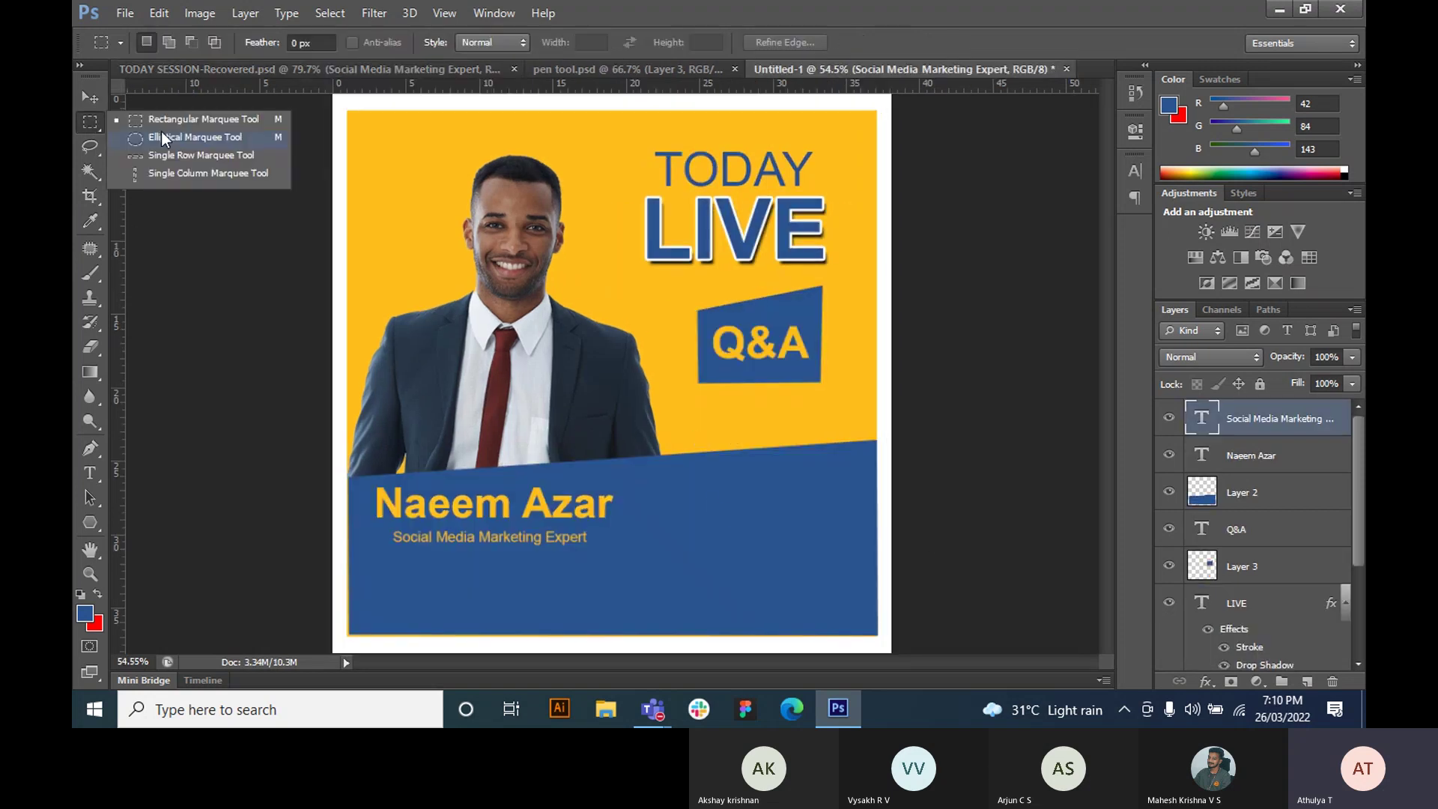
click(172, 141)
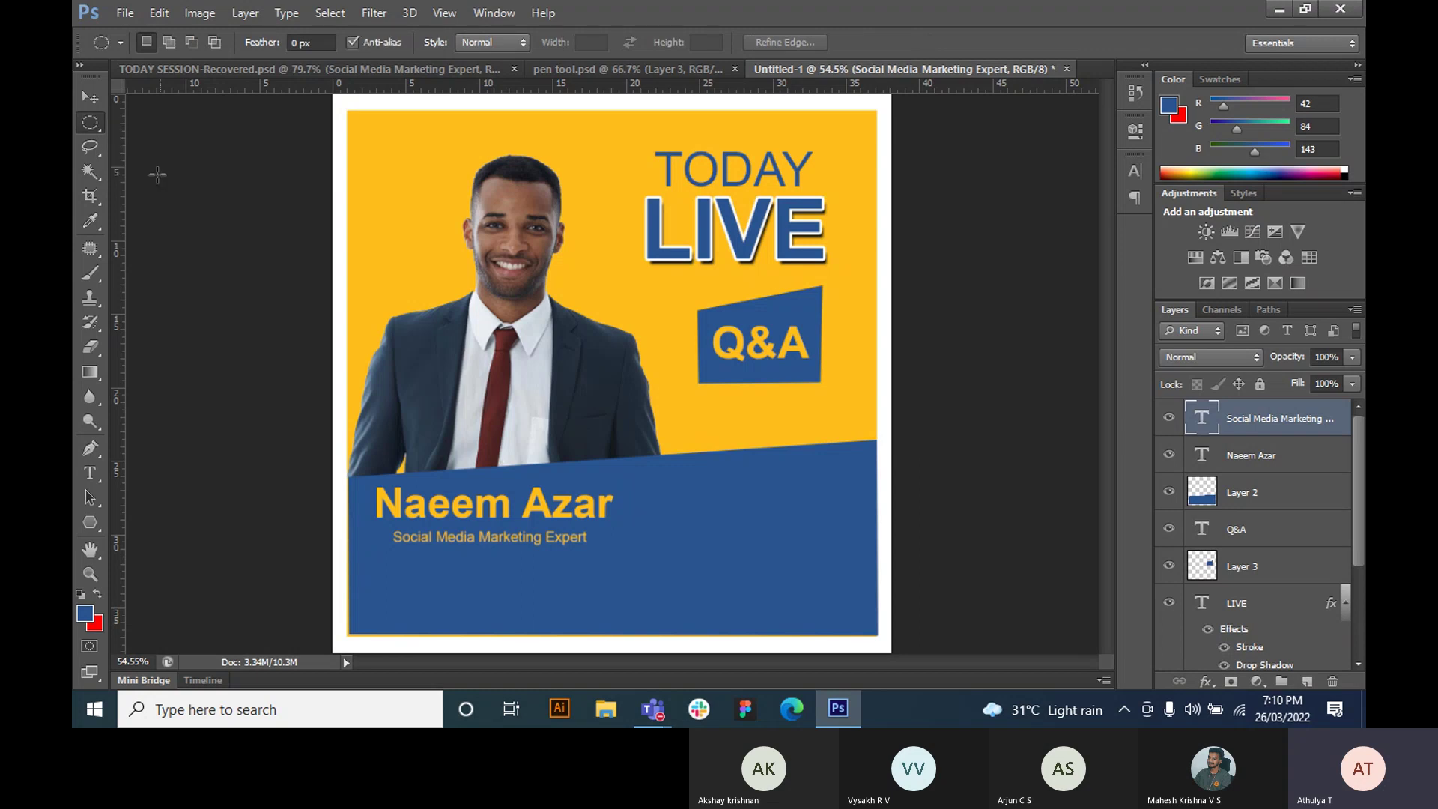
click(95, 522)
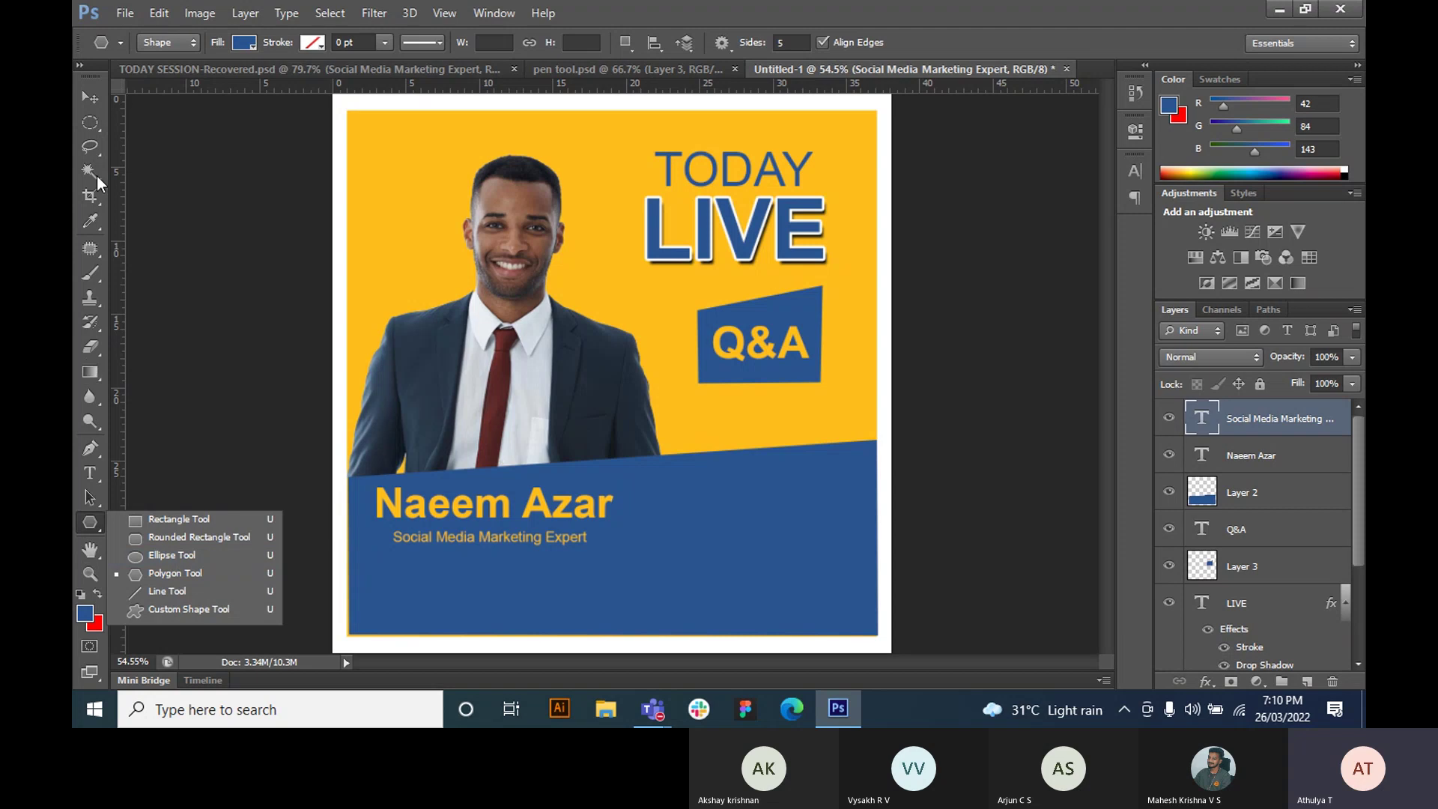
click(84, 122)
right_click(83, 122)
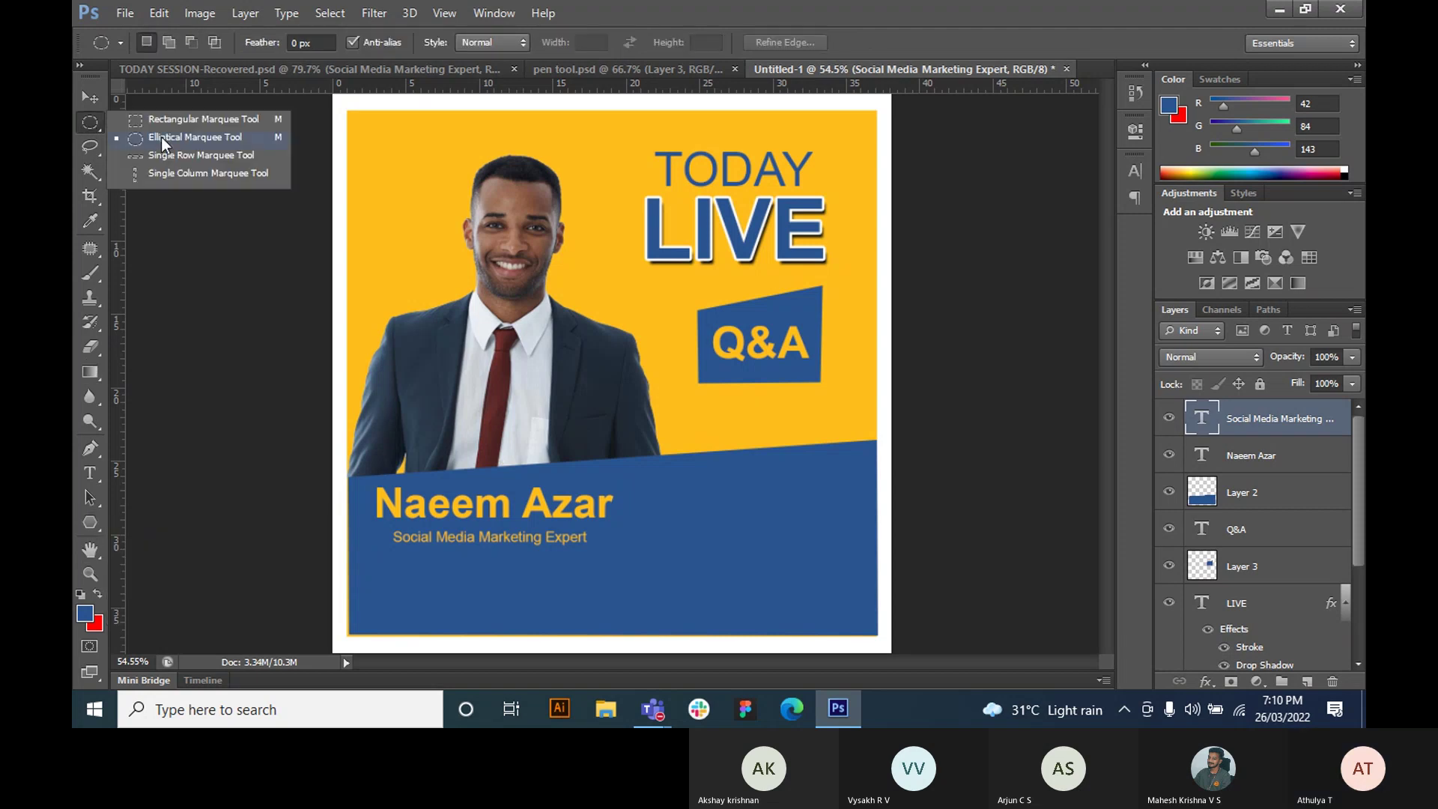
click(163, 141)
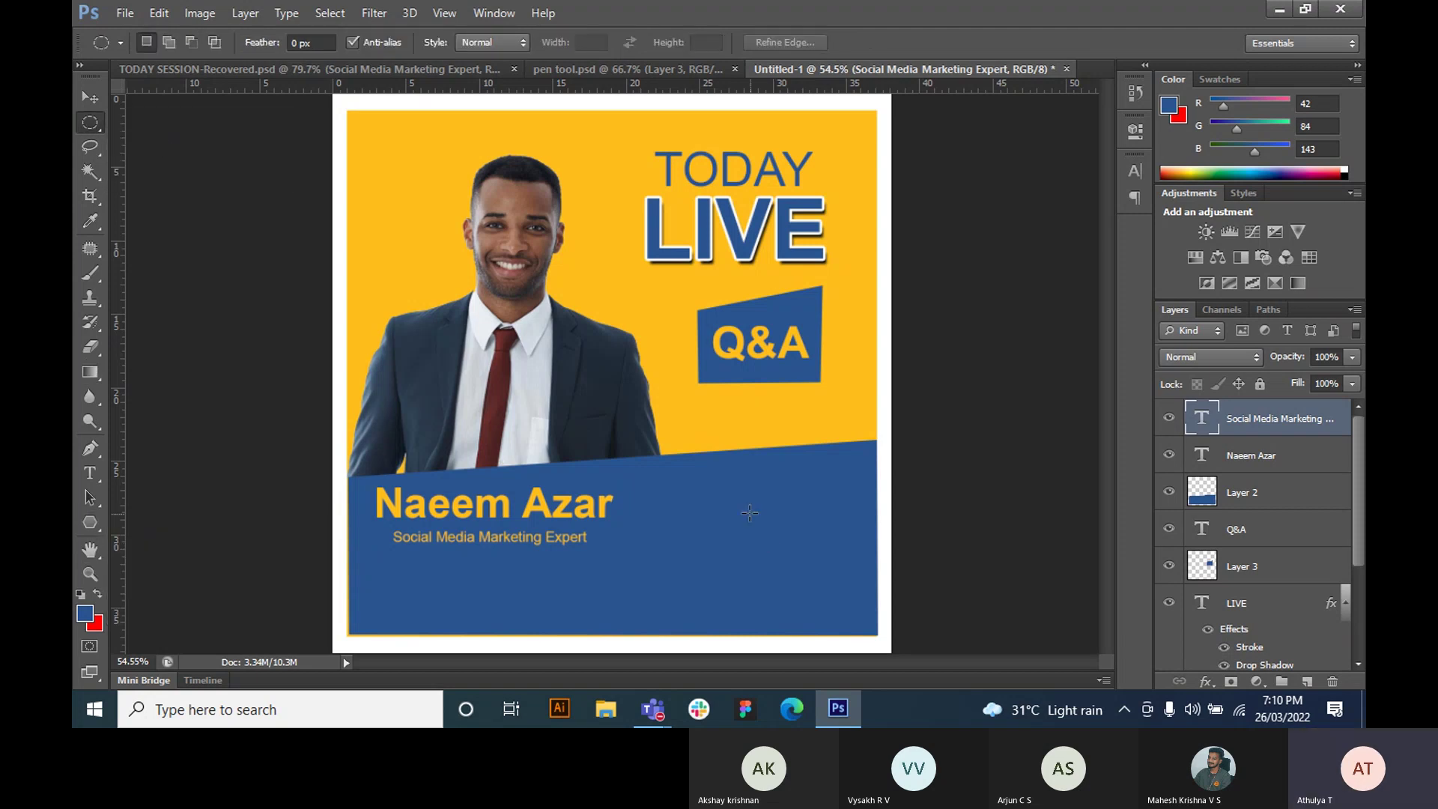
drag(744, 511, 804, 566)
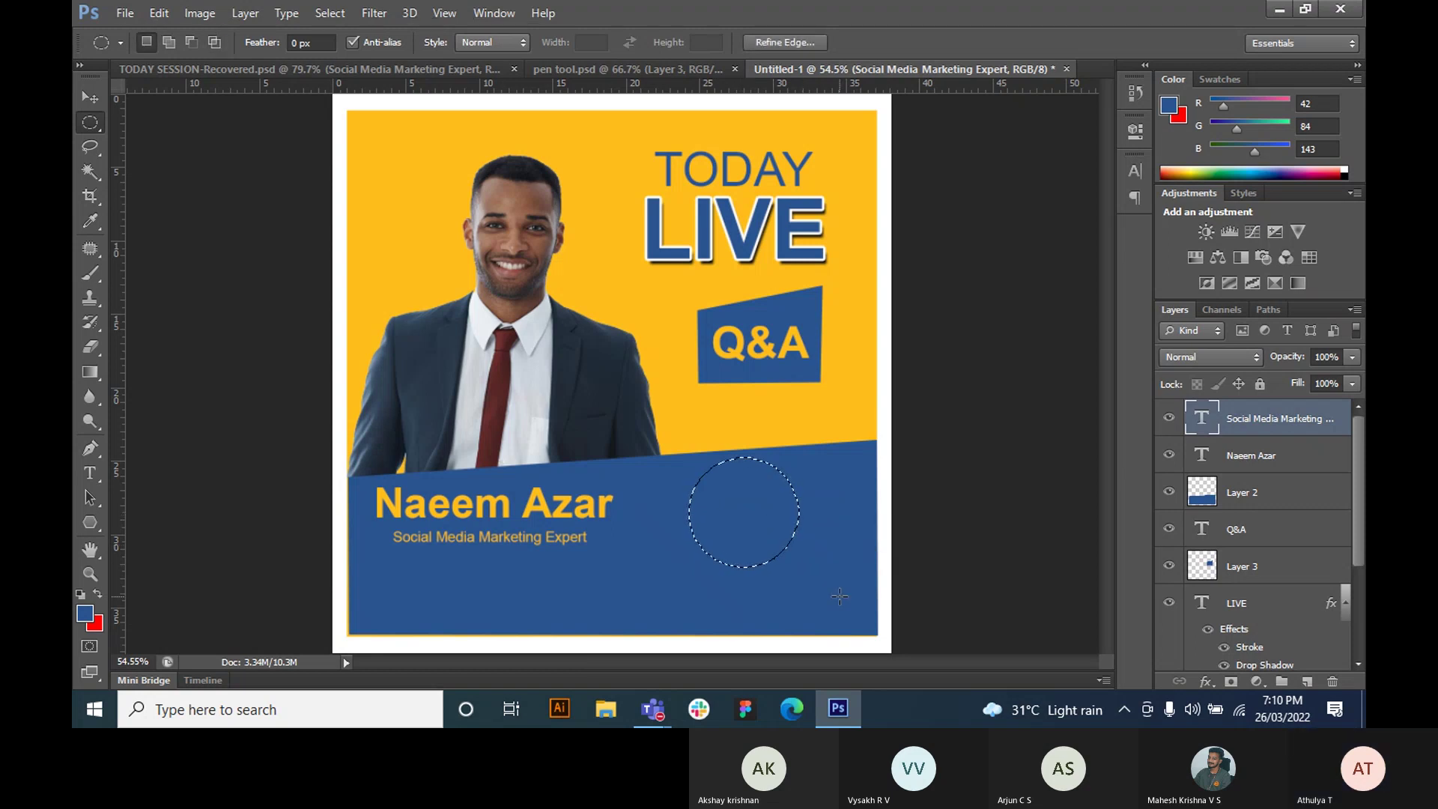
click(757, 554)
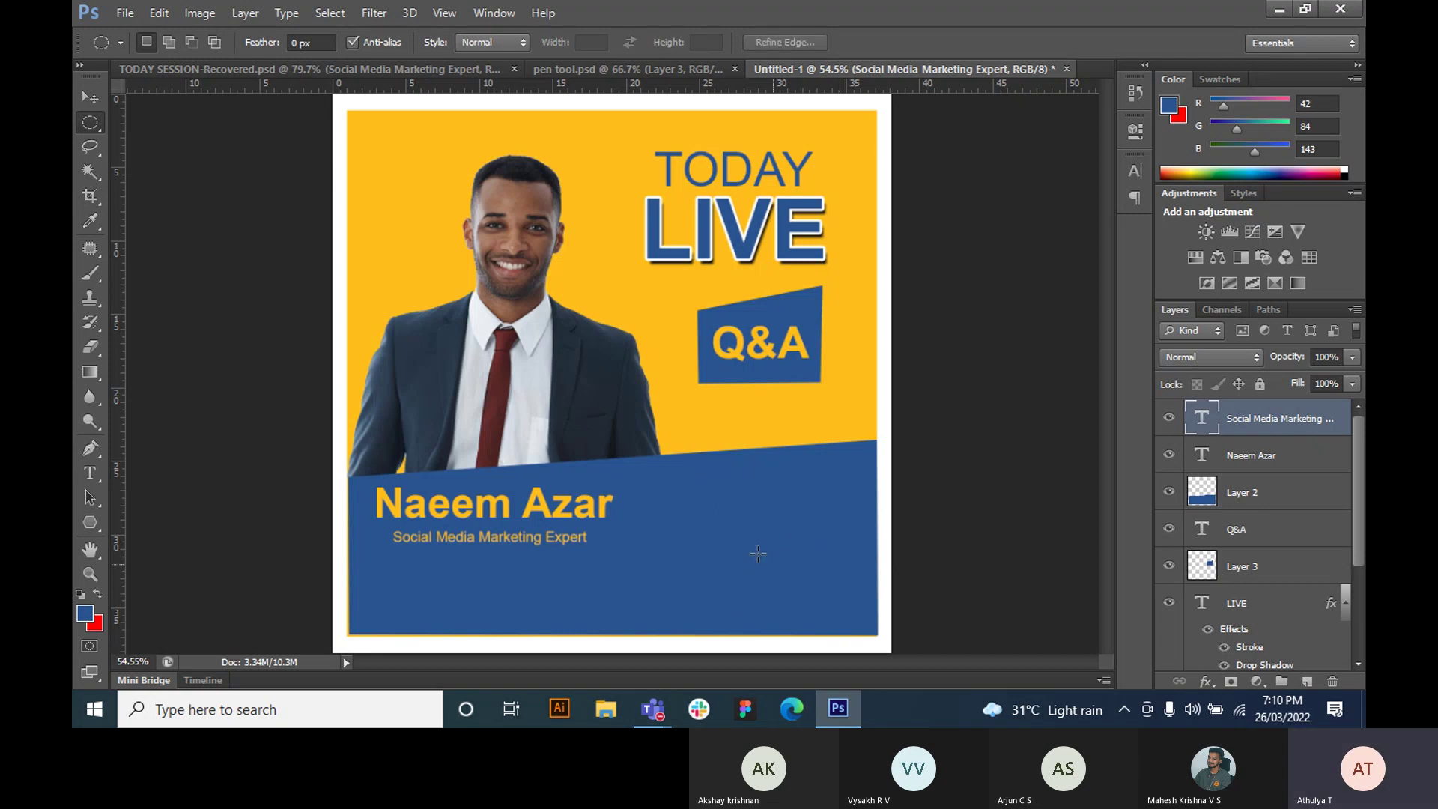
drag(718, 483, 823, 575)
key(ctrl+d)
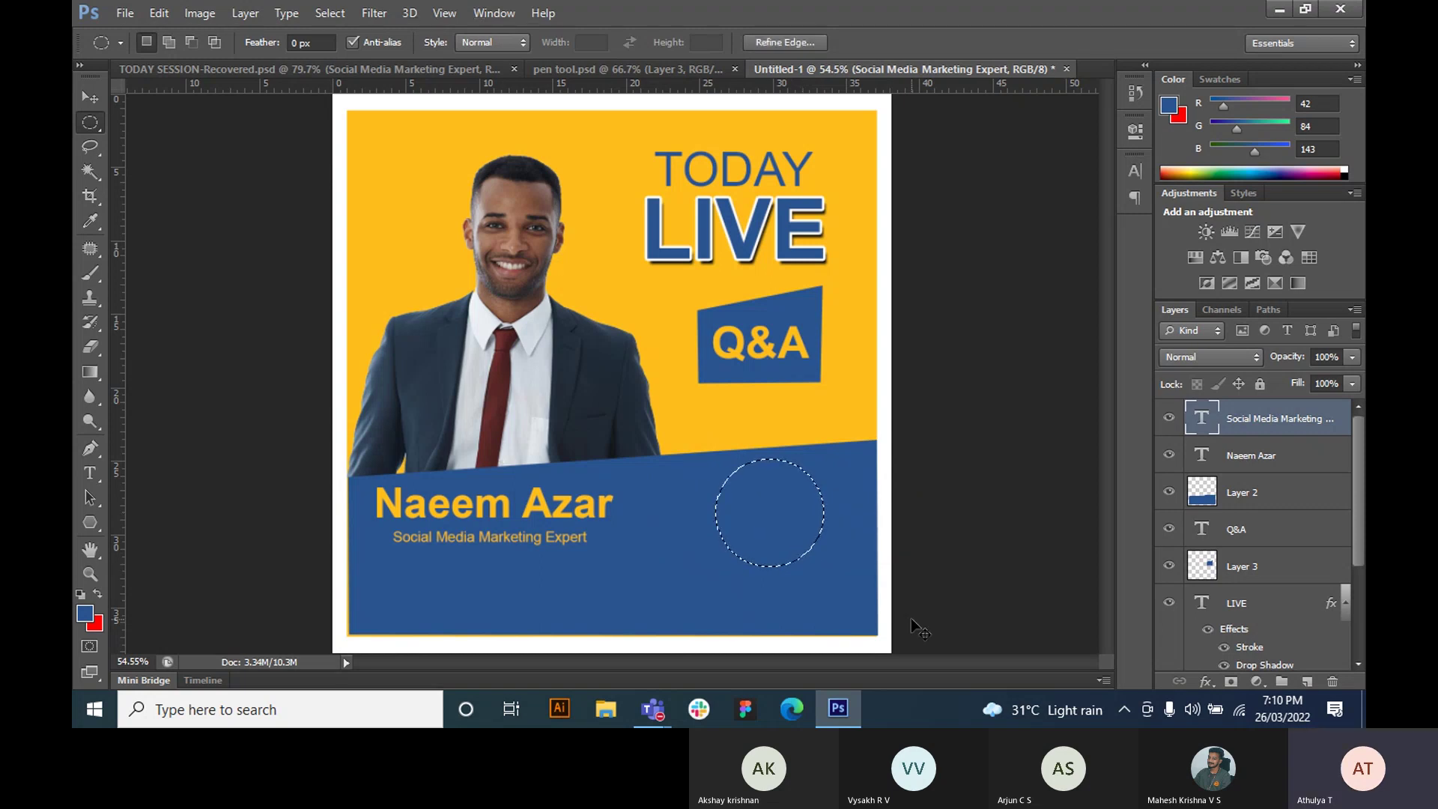
- Create a new layer and fill the circular selection with the poster's background yellow, sampled from the canvas
key(ctrl+shift+n)
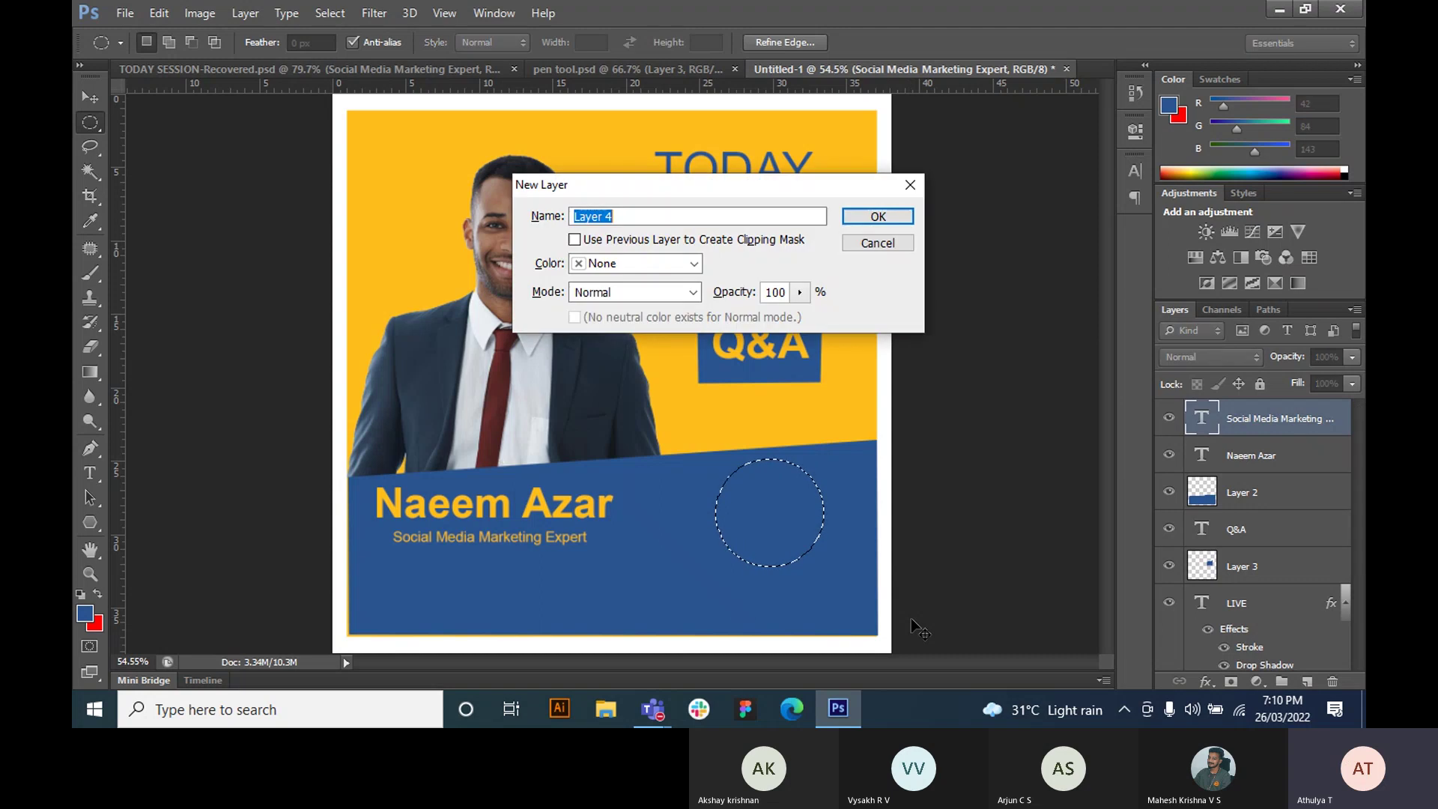
key(Return)
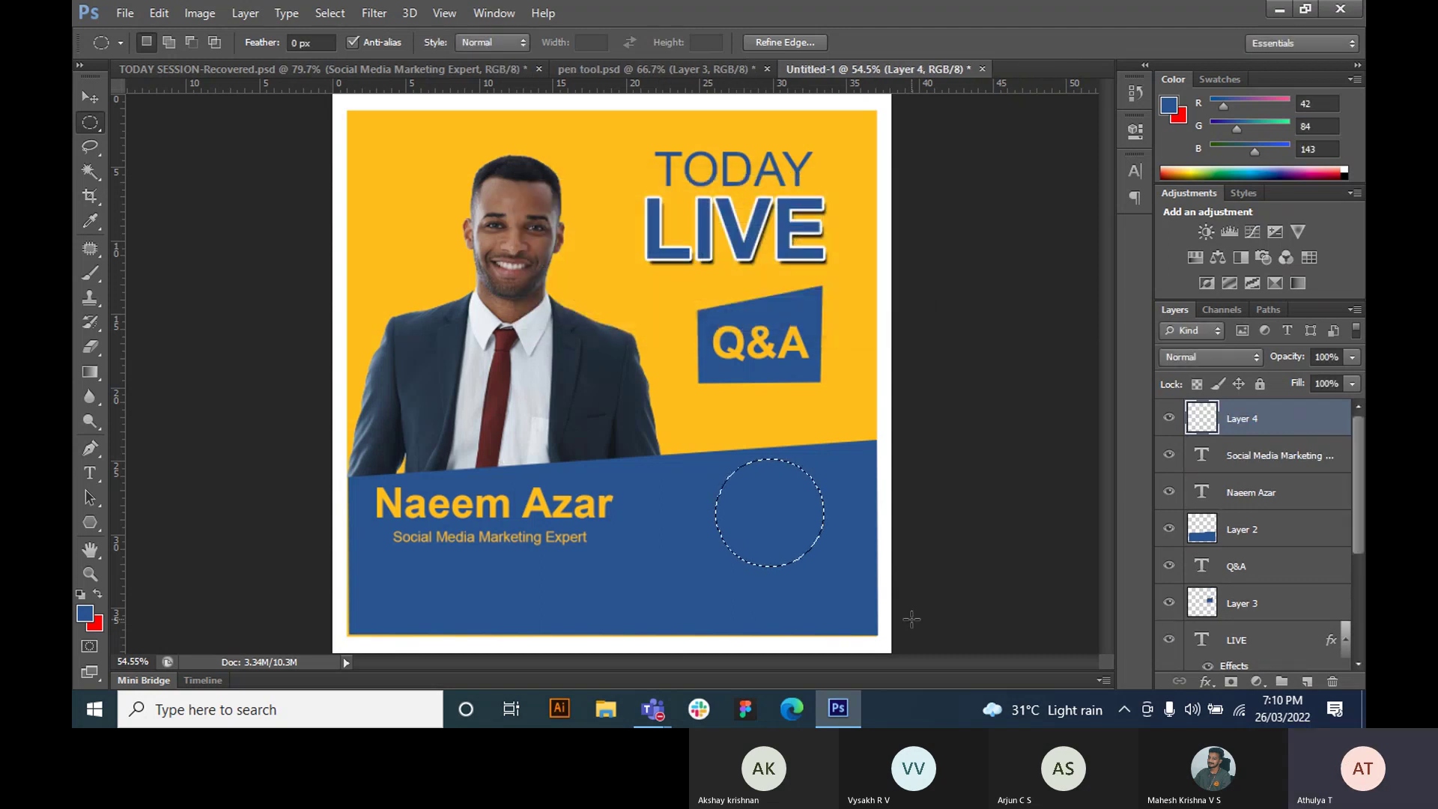
click(91, 221)
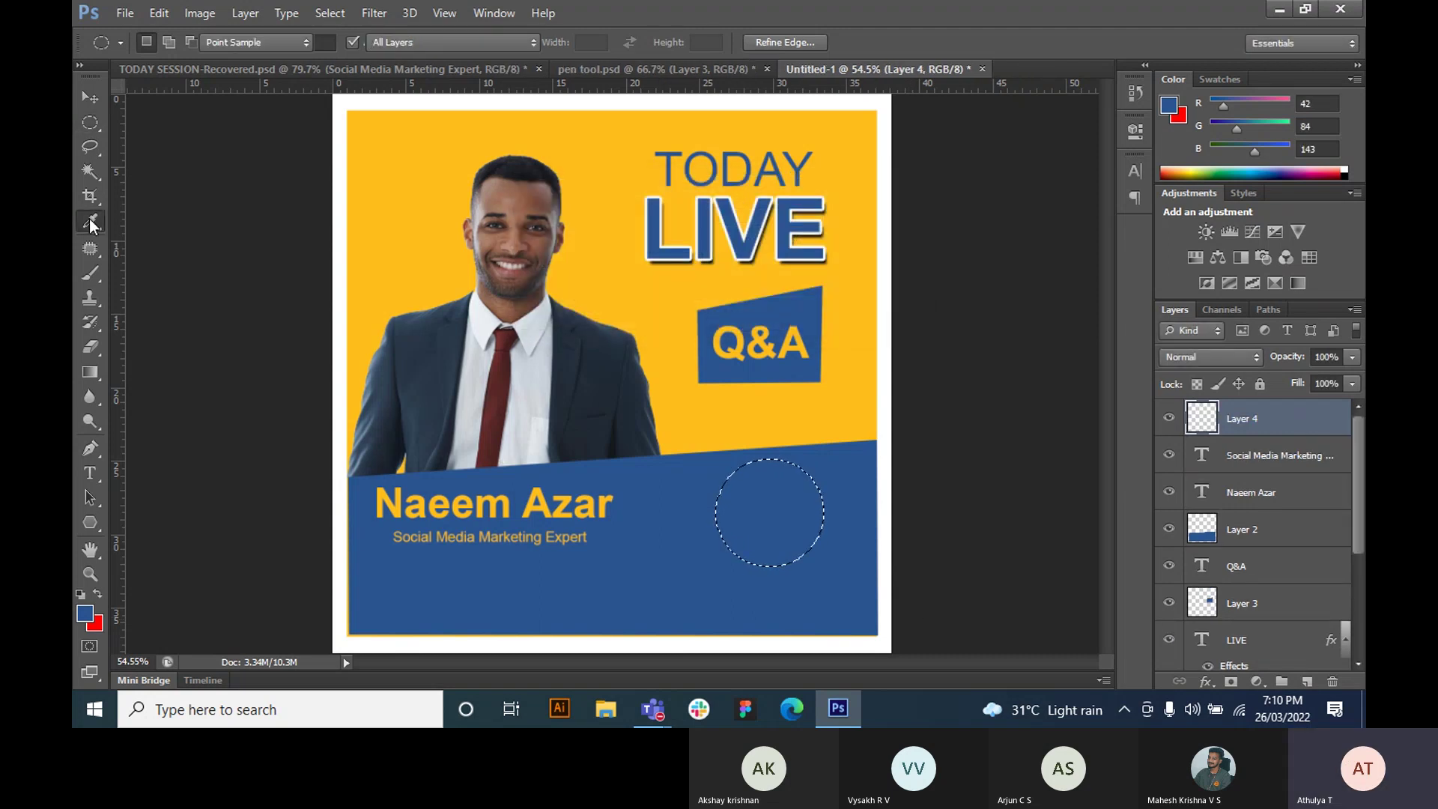
click(410, 166)
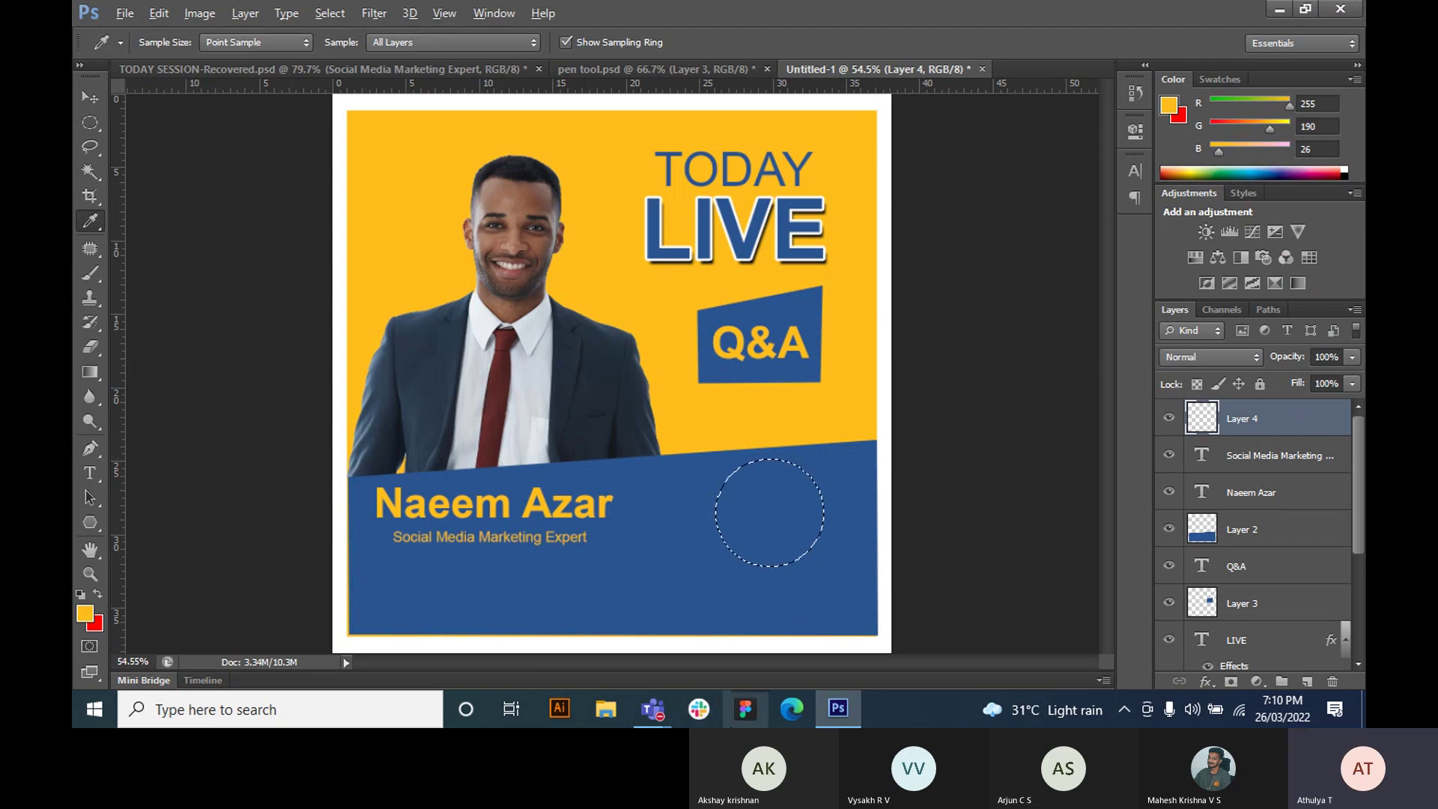
key(alt+BackSpace)
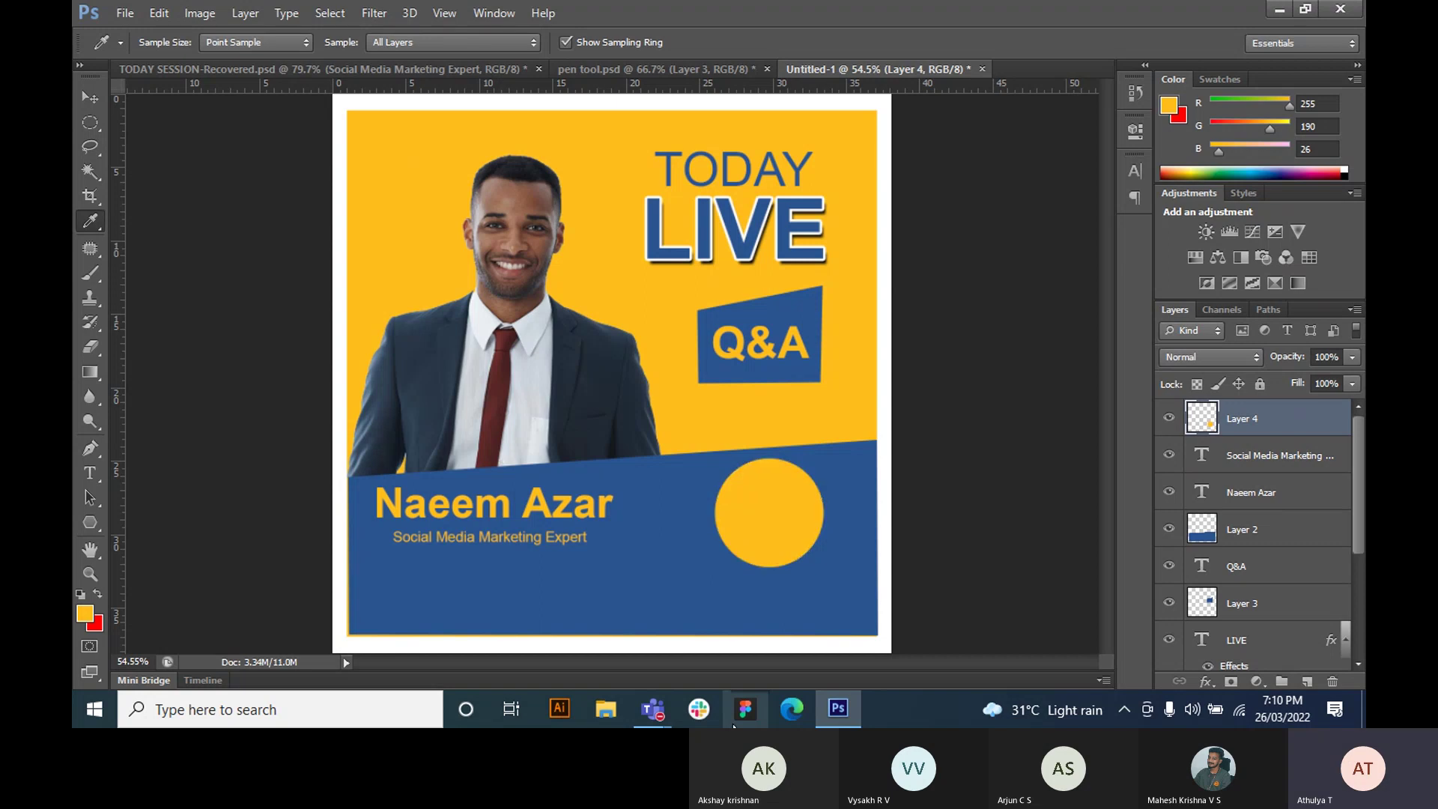
- Move the yellow circle down within the blue band and scale it proportionally from its centre to about 122%
click(90, 97)
drag(780, 514, 786, 543)
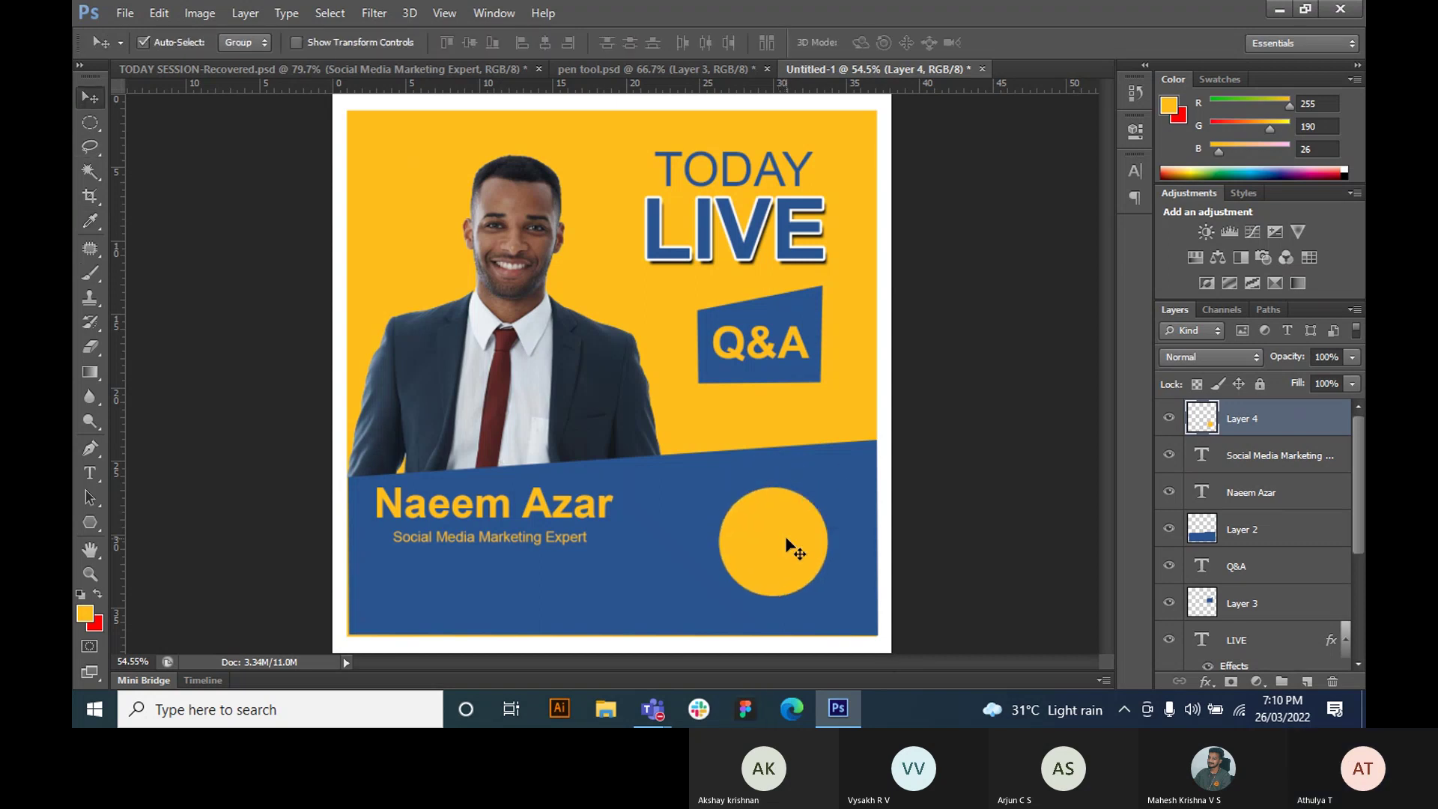
key(ctrl+t)
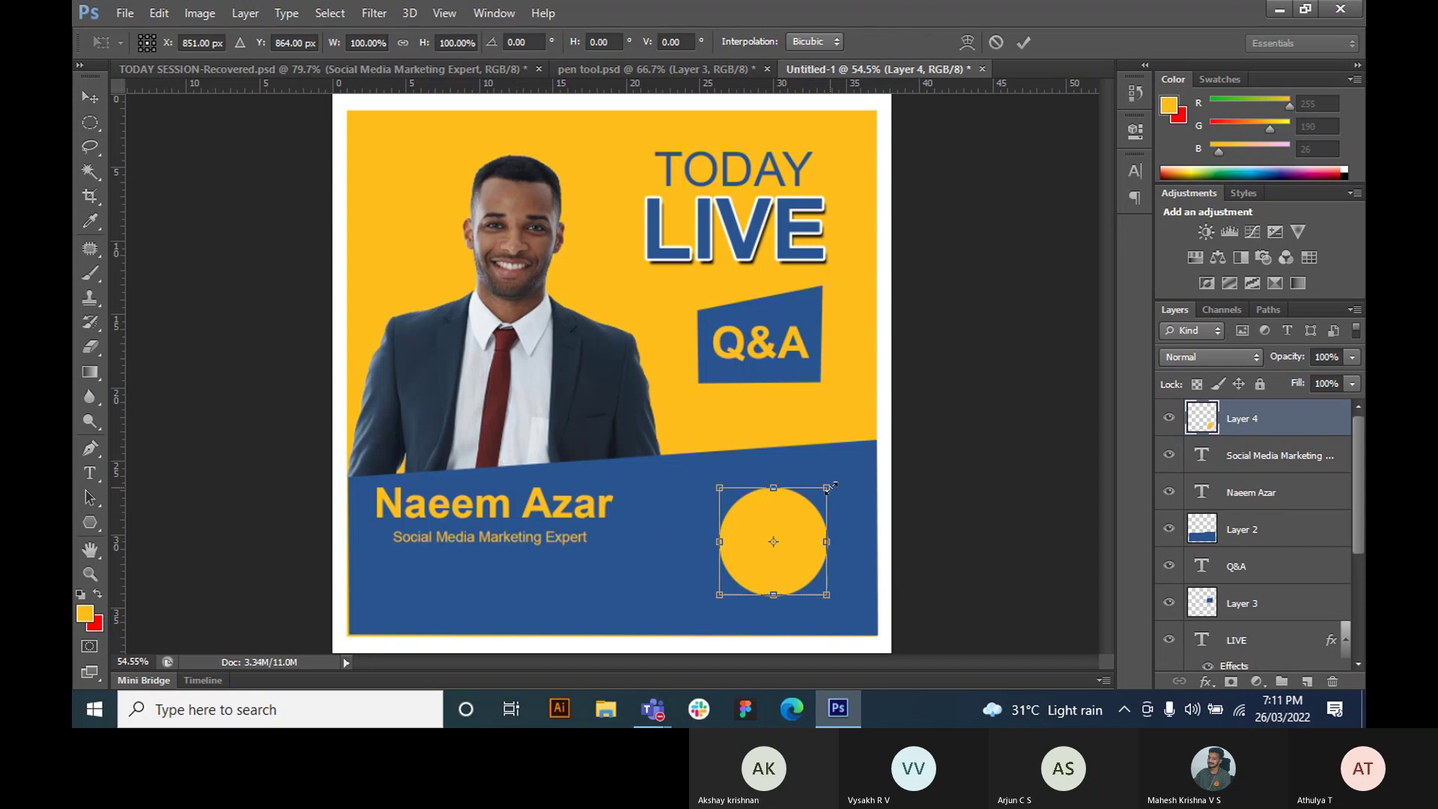
drag(827, 487, 841, 475)
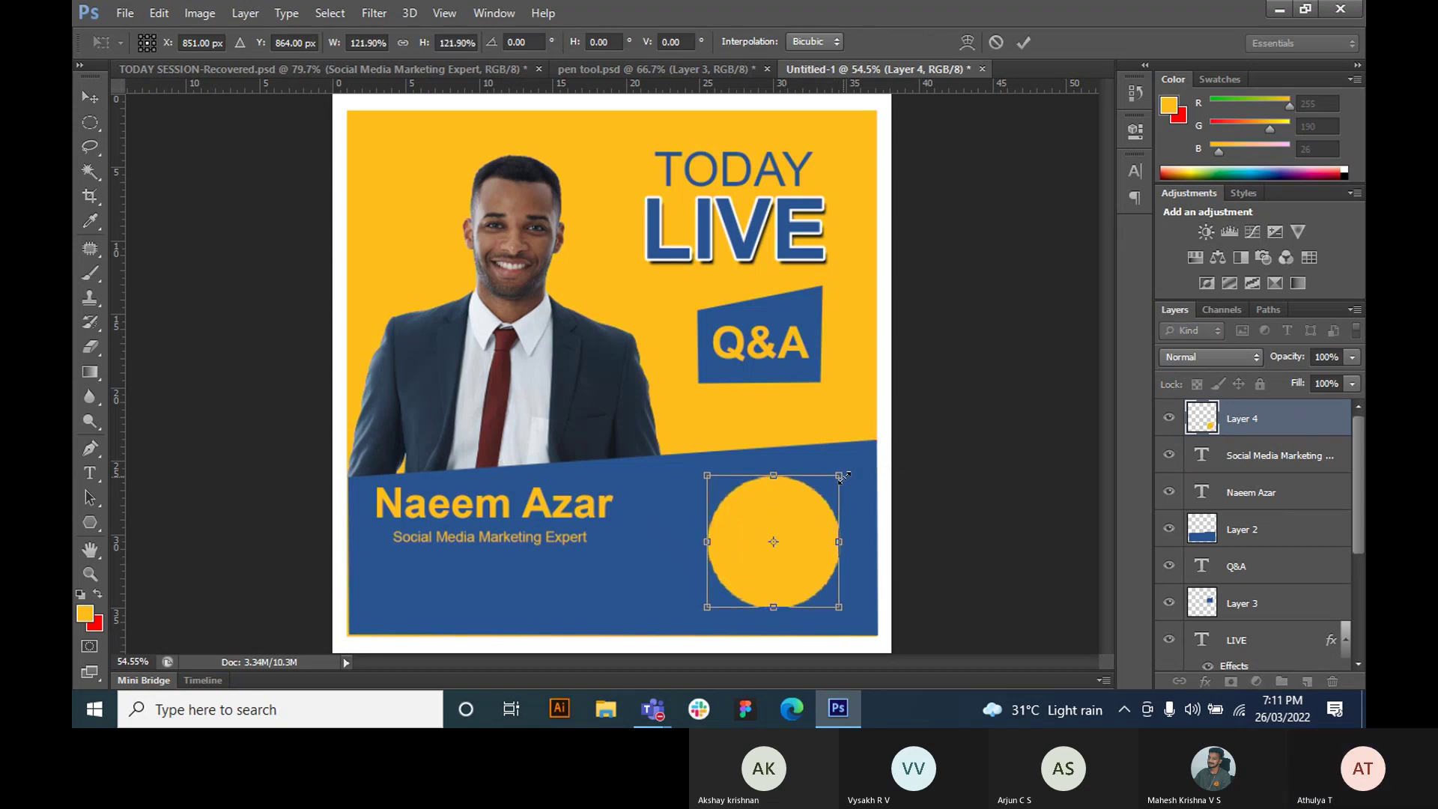
key(Return)
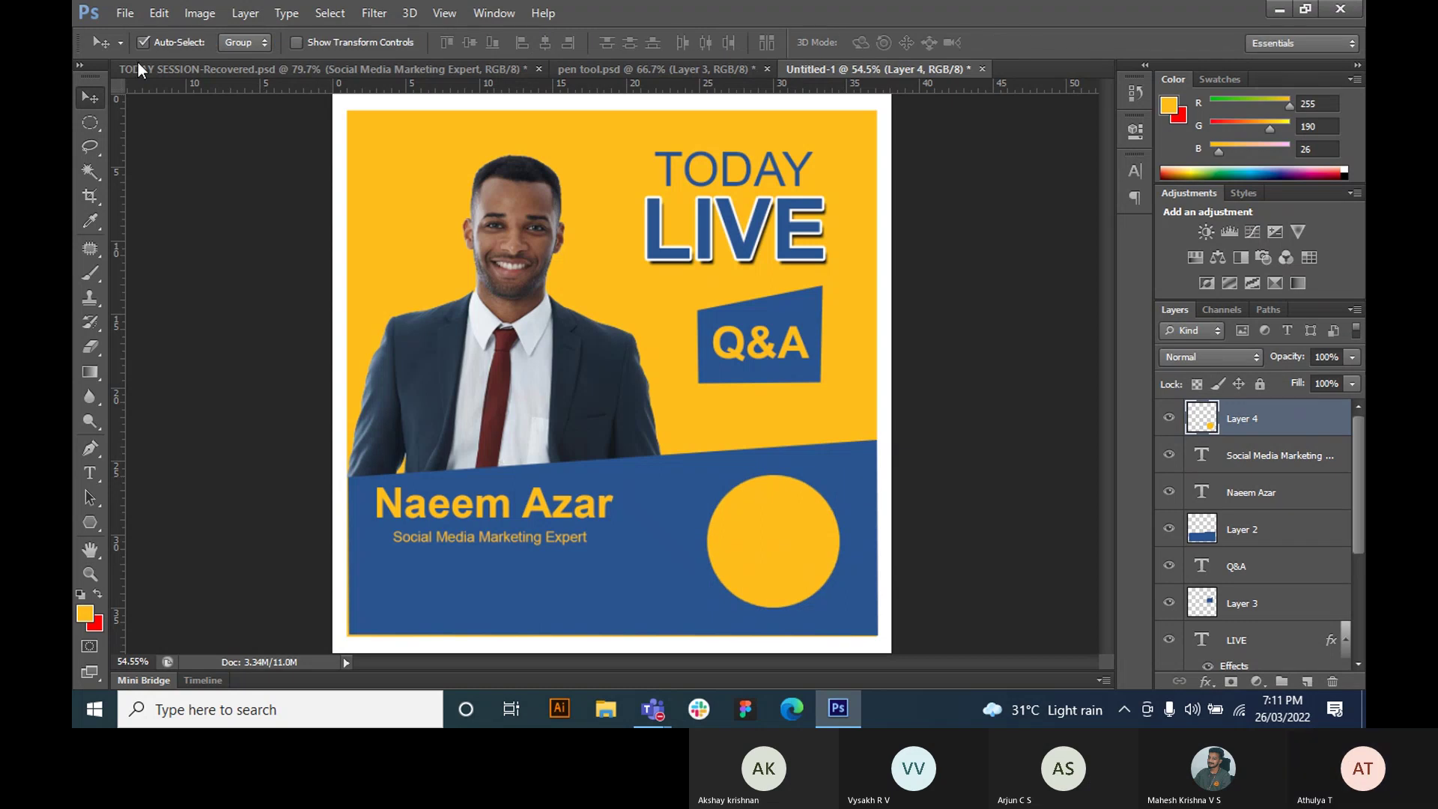
- Check the badge details in TODAY SESSION-Recovered.psd, and place the Facebook logo image 124010 from the CCJ TODAY folder into Untitled-1
click(164, 74)
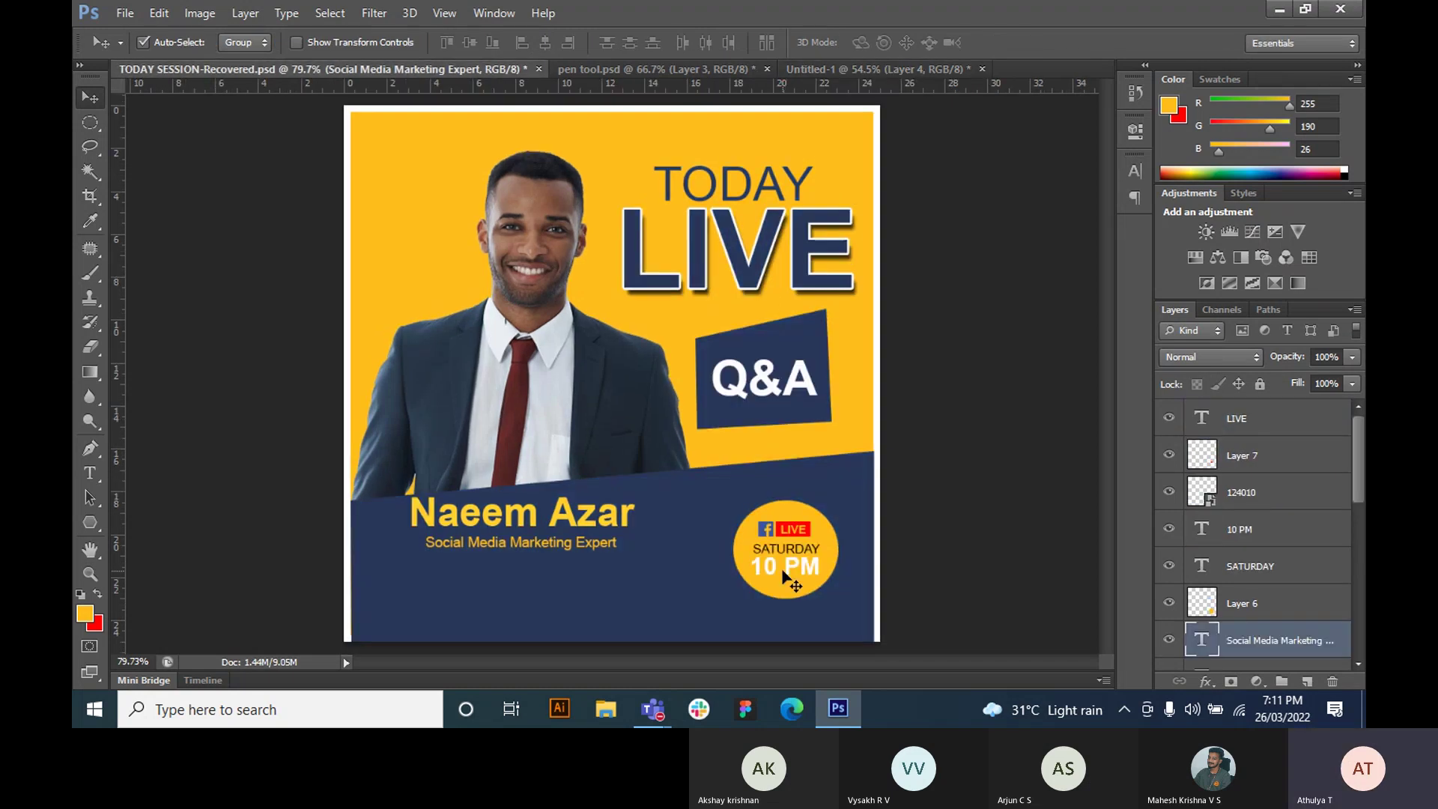
scroll(782, 575, up, 2)
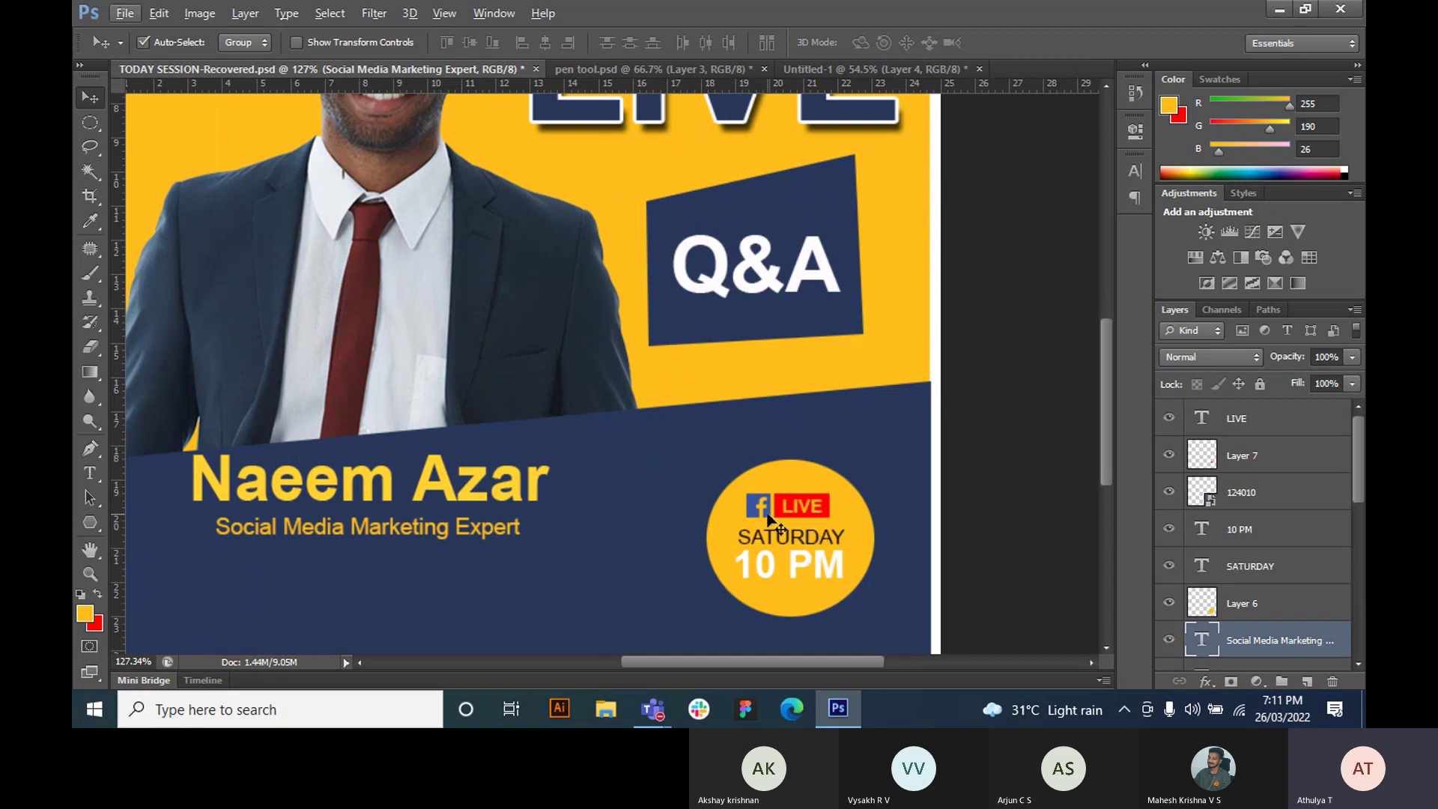
click(825, 74)
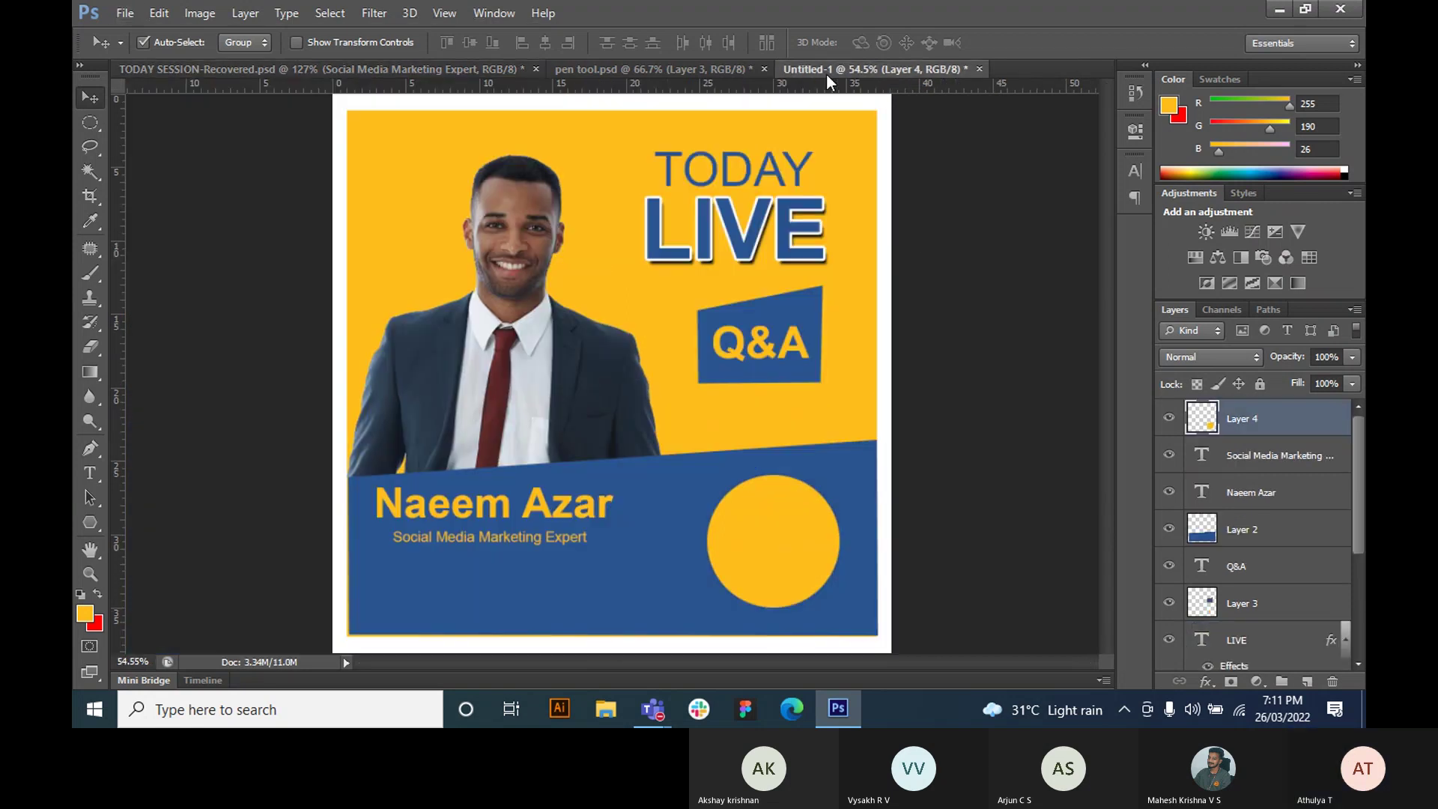
click(122, 14)
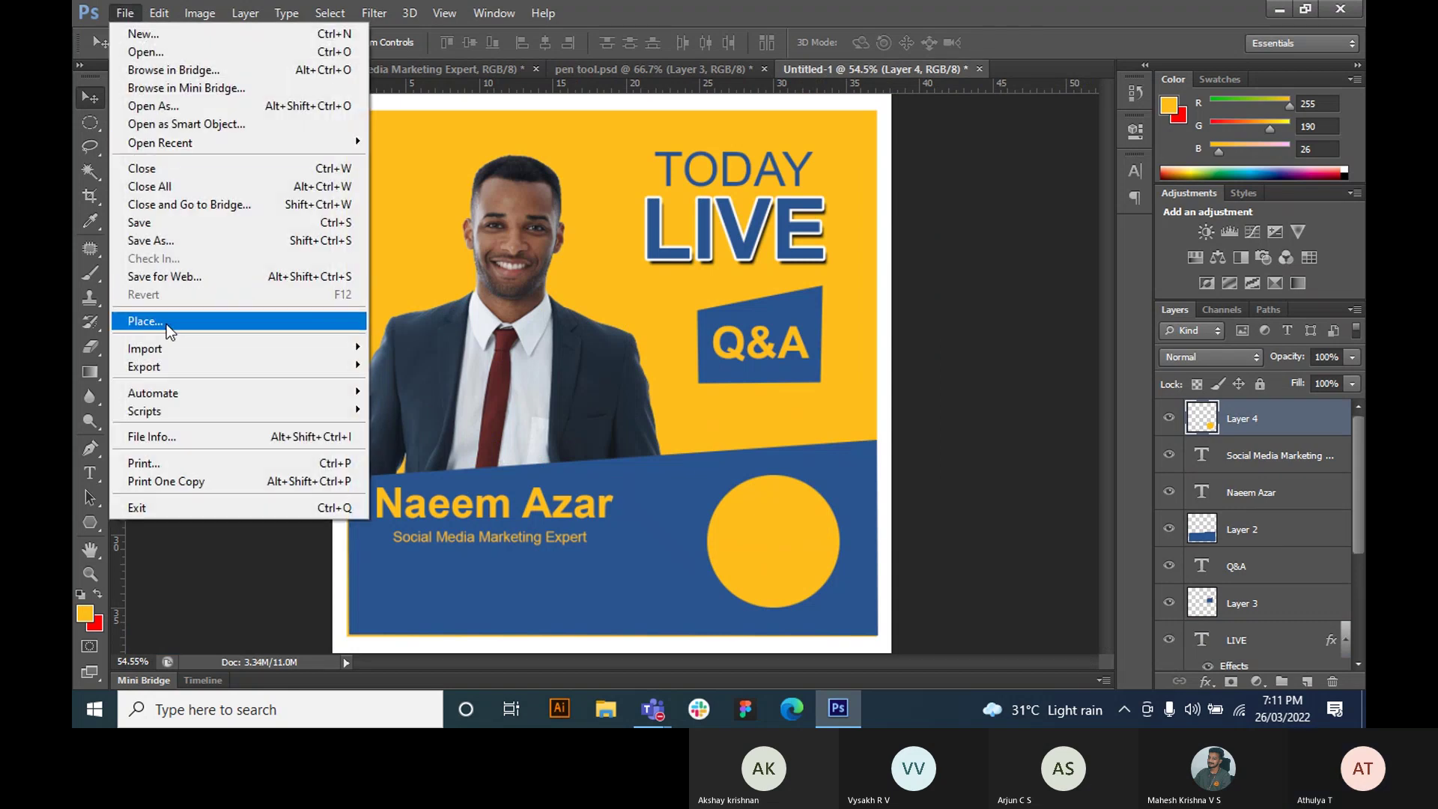
click(166, 323)
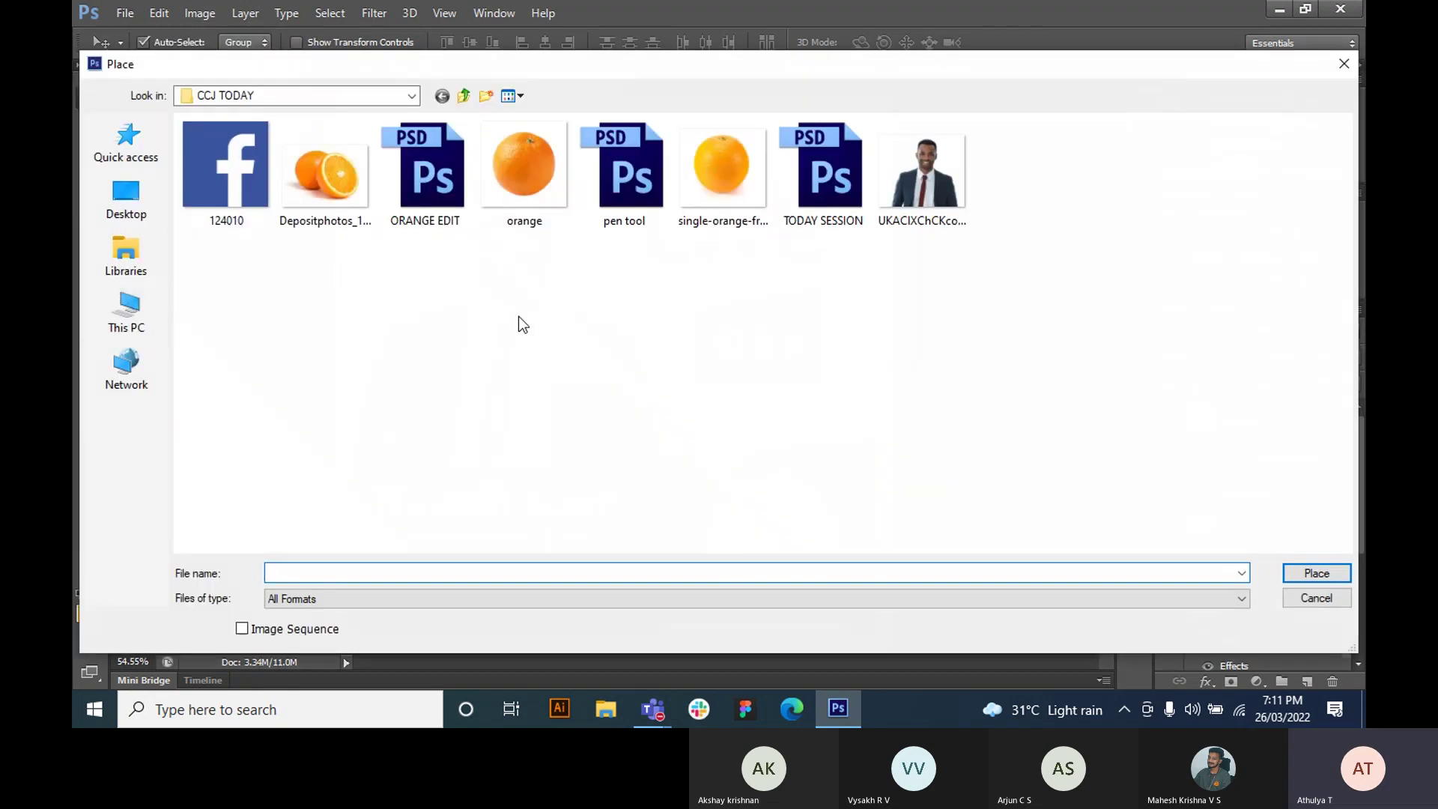
click(249, 199)
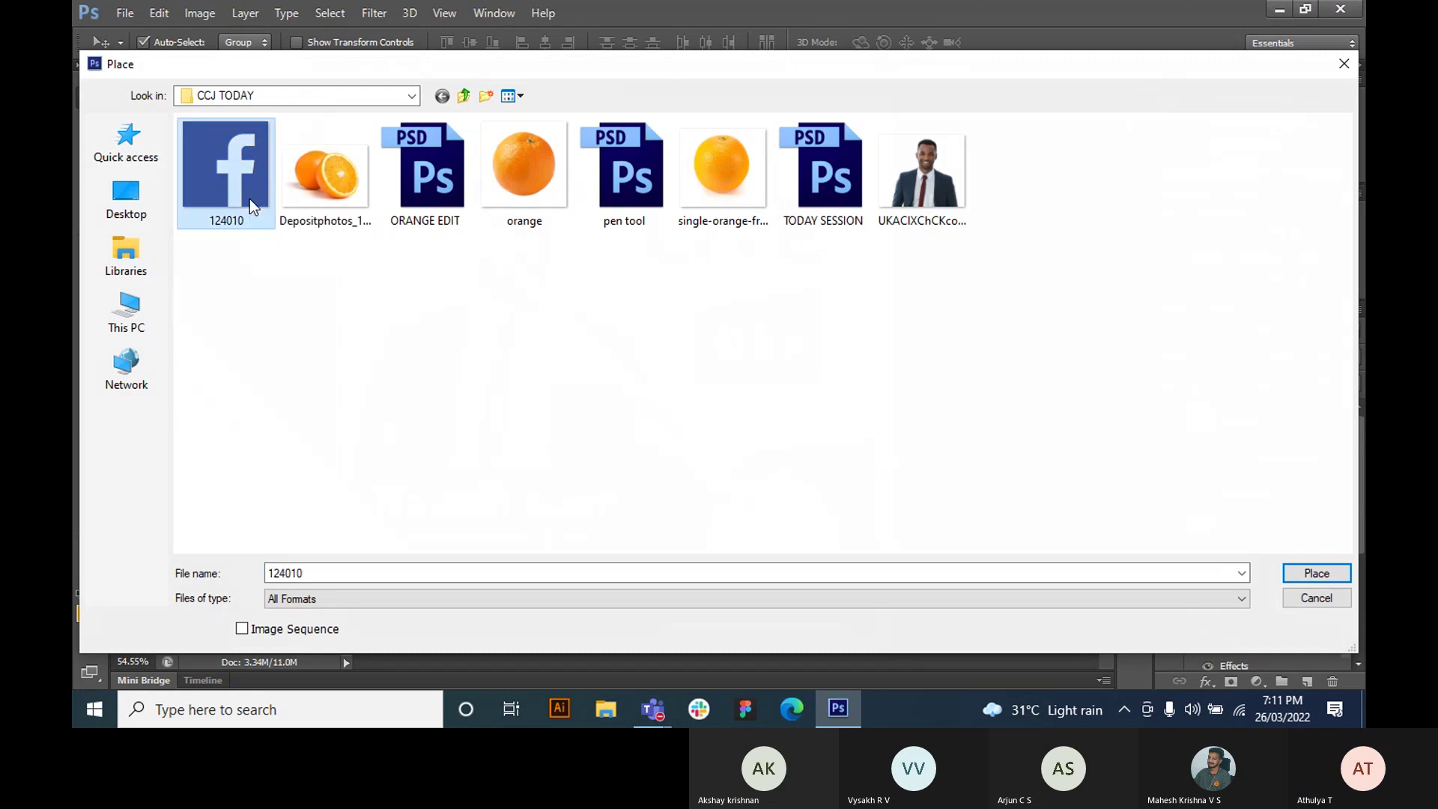
click(1304, 577)
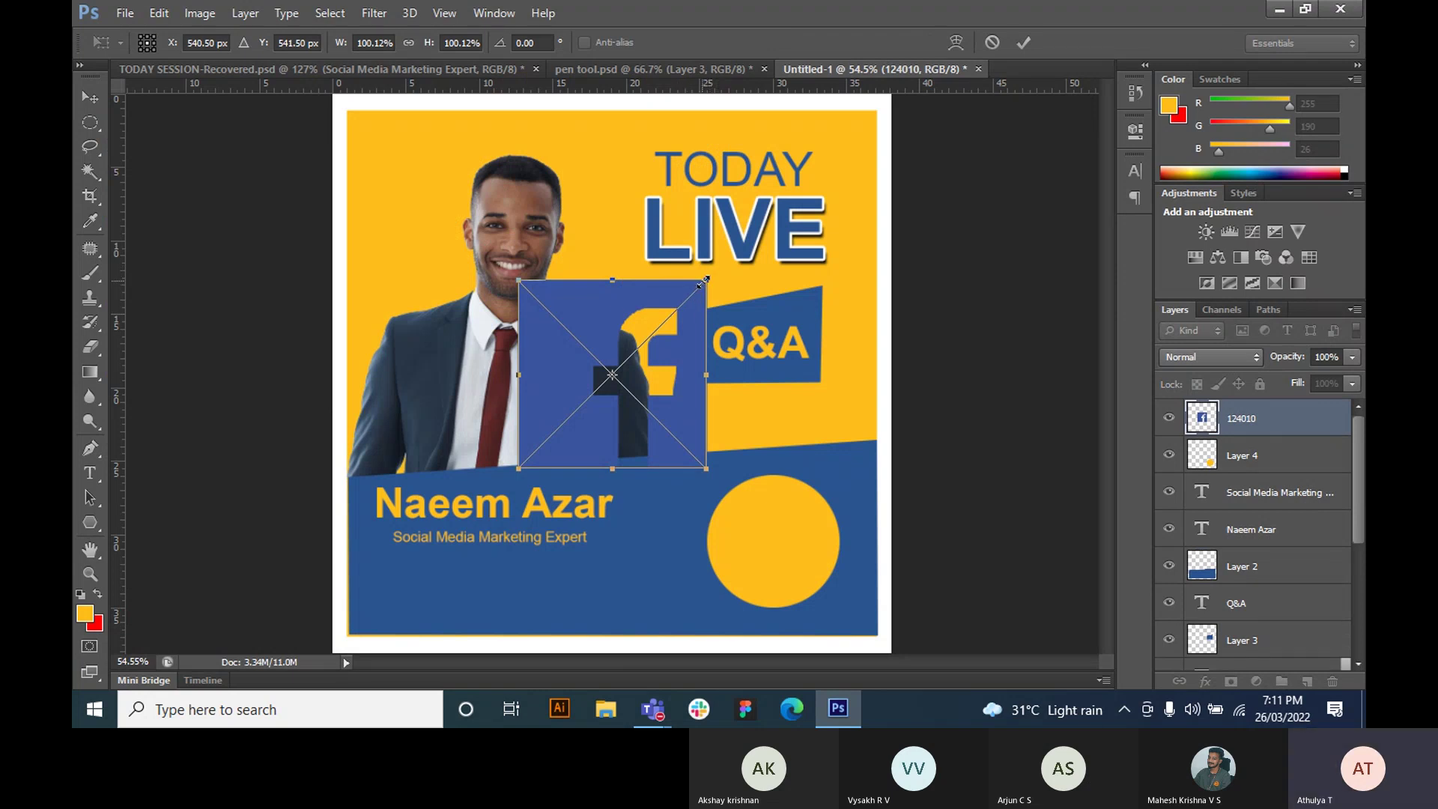
- Scale the placed Facebook logo down to a small icon and move it onto the yellow area just below the Q&A box
drag(706, 280, 640, 343)
drag(631, 350, 681, 402)
click(87, 106)
key(ctrl+z)
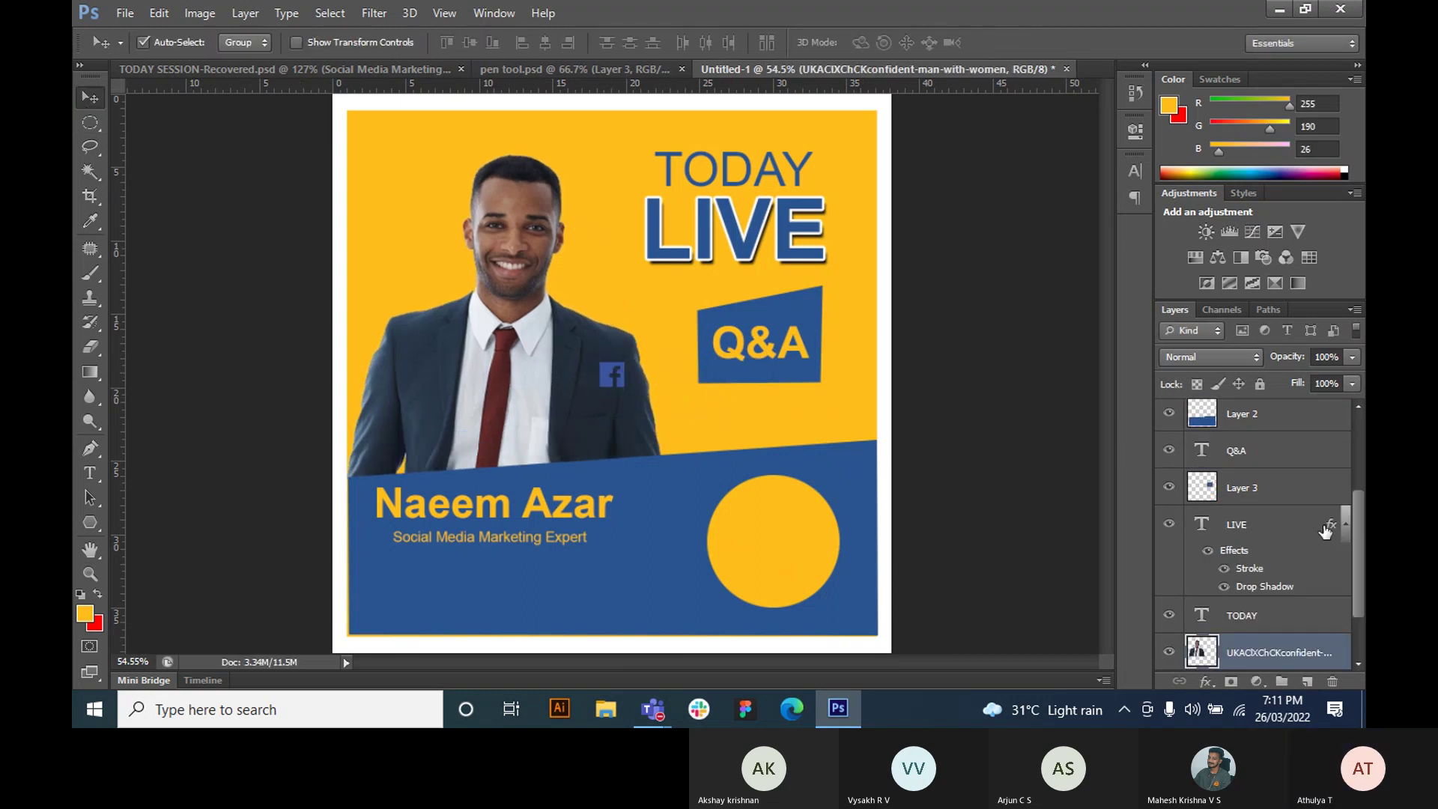
click(619, 381)
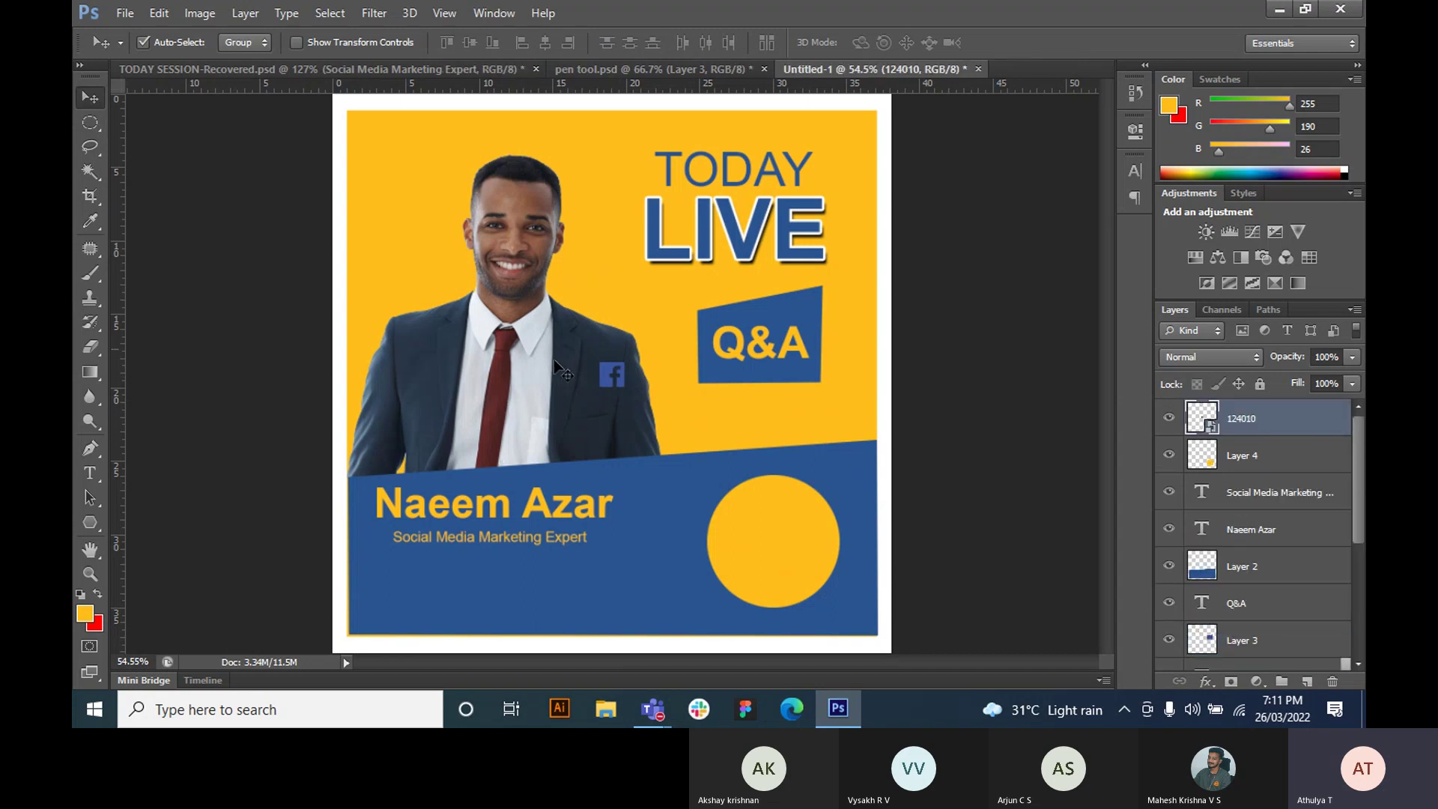
drag(607, 375, 708, 419)
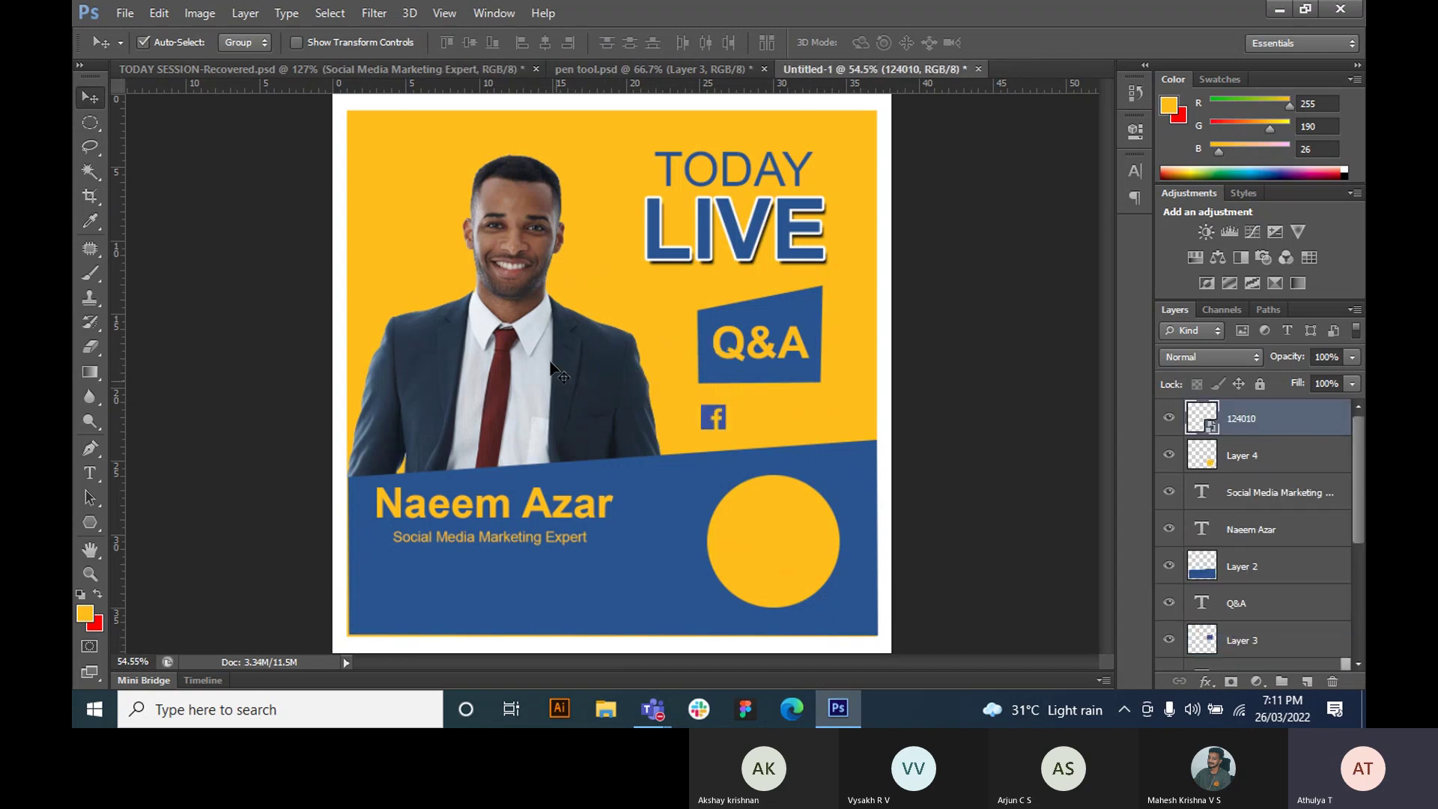
- Lock the speaker photo's layer, and move the Facebook icon into the upper left part of the yellow circle
mouse_move(541, 346)
mouse_down()
mouse_move(545, 311)
mouse_move(550, 353)
mouse_up()
key(ctrl+z)
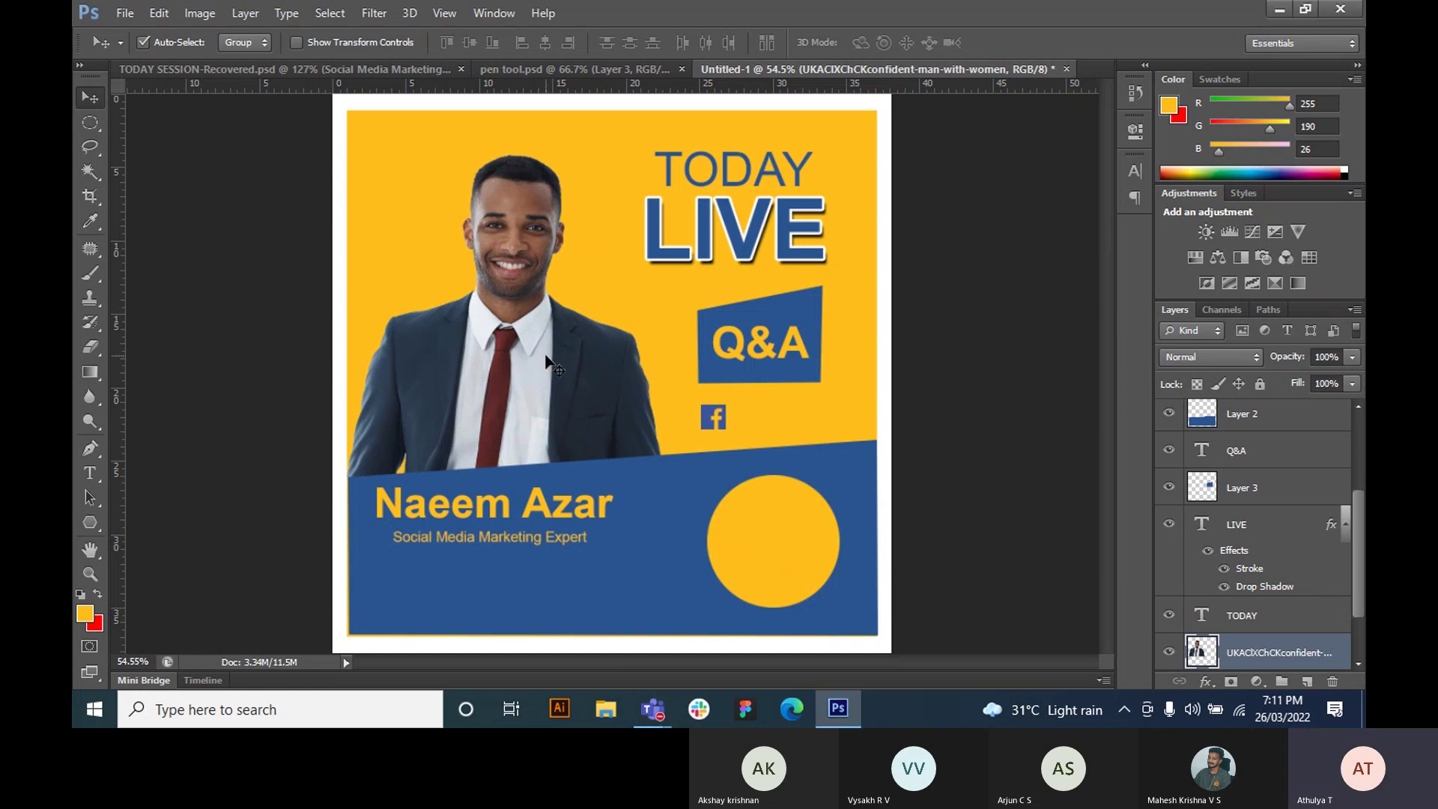
click(1259, 384)
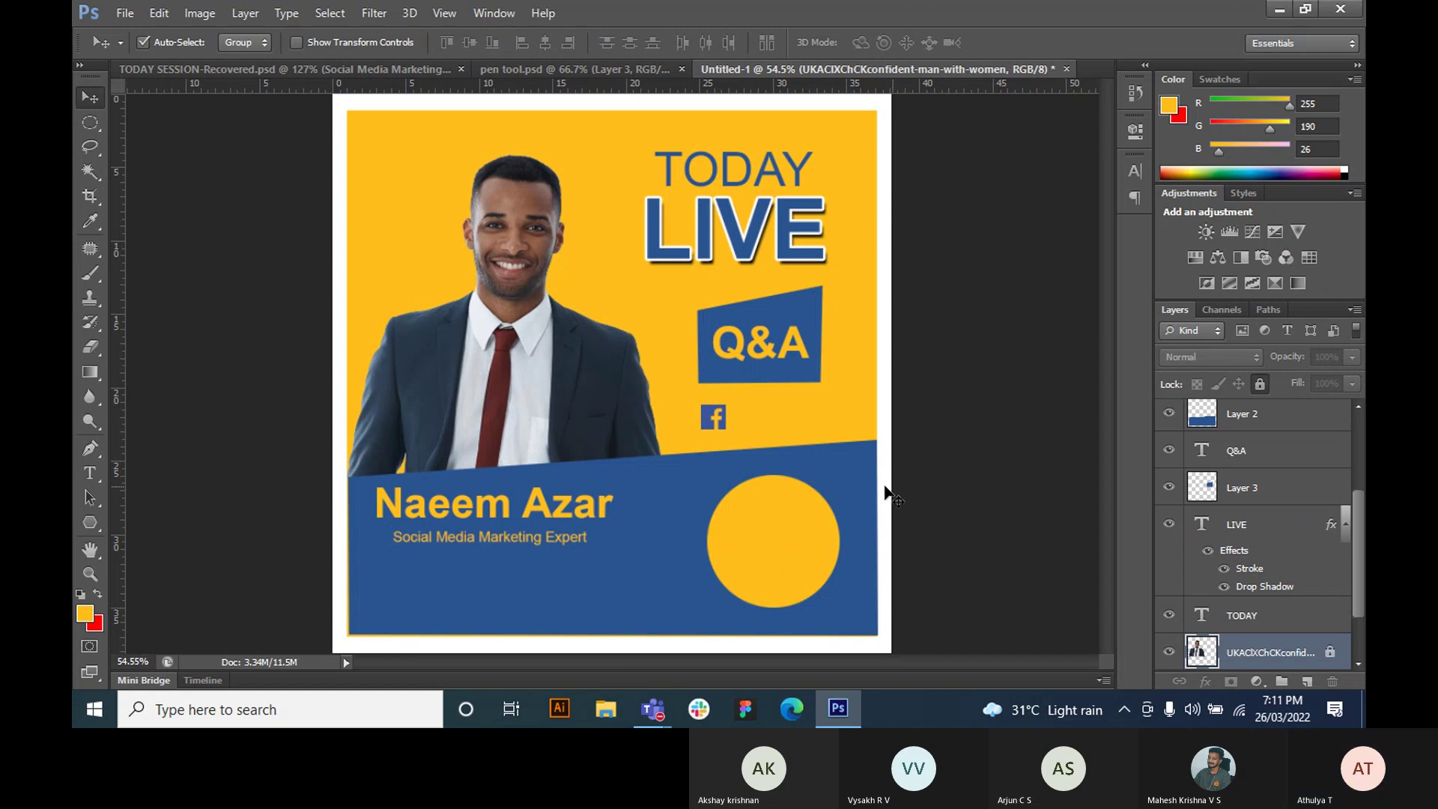
drag(715, 419, 745, 516)
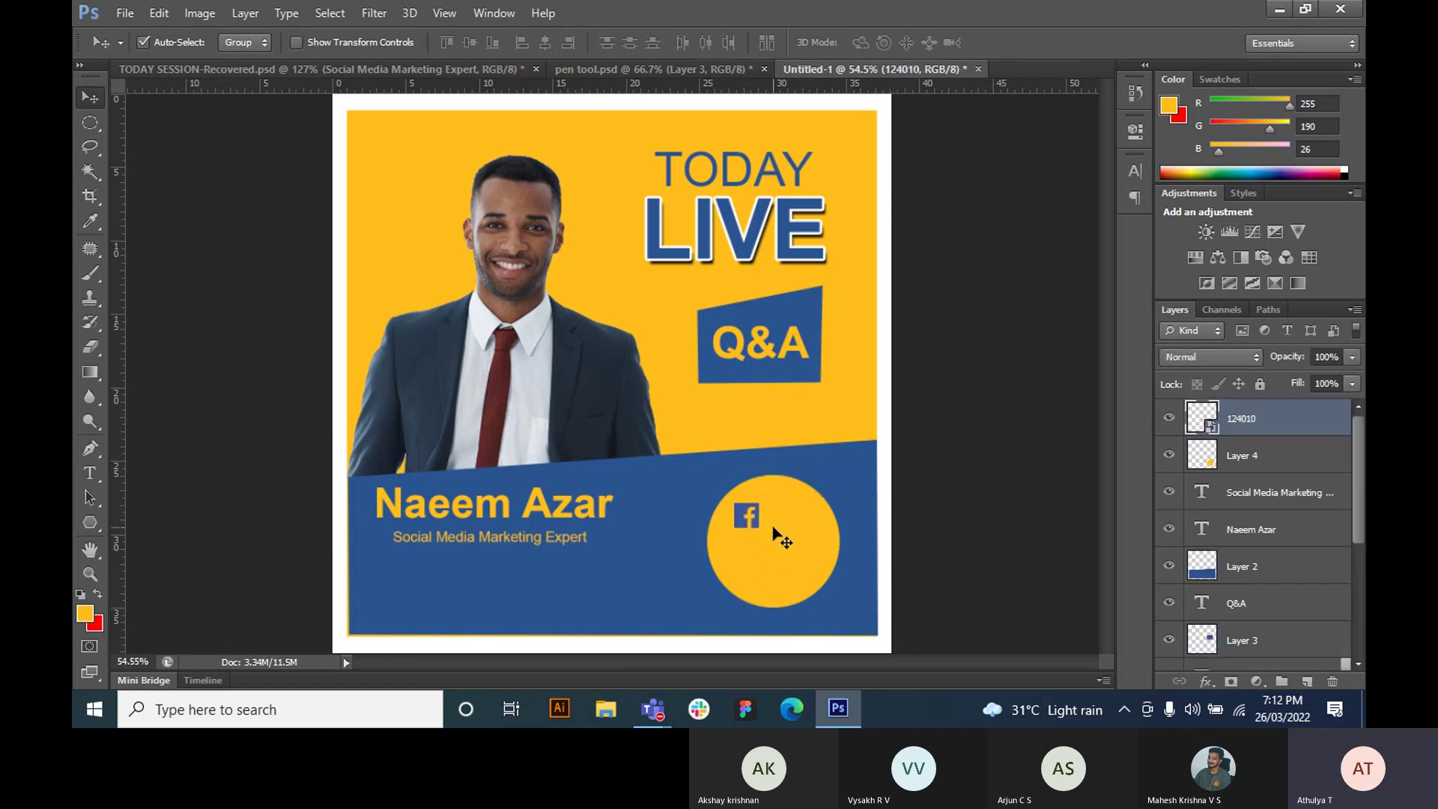
- Marquee-select a small rectangle beside the Facebook icon, matching its height, and create a new layer for it
alt+scroll(768, 520, up, 2)
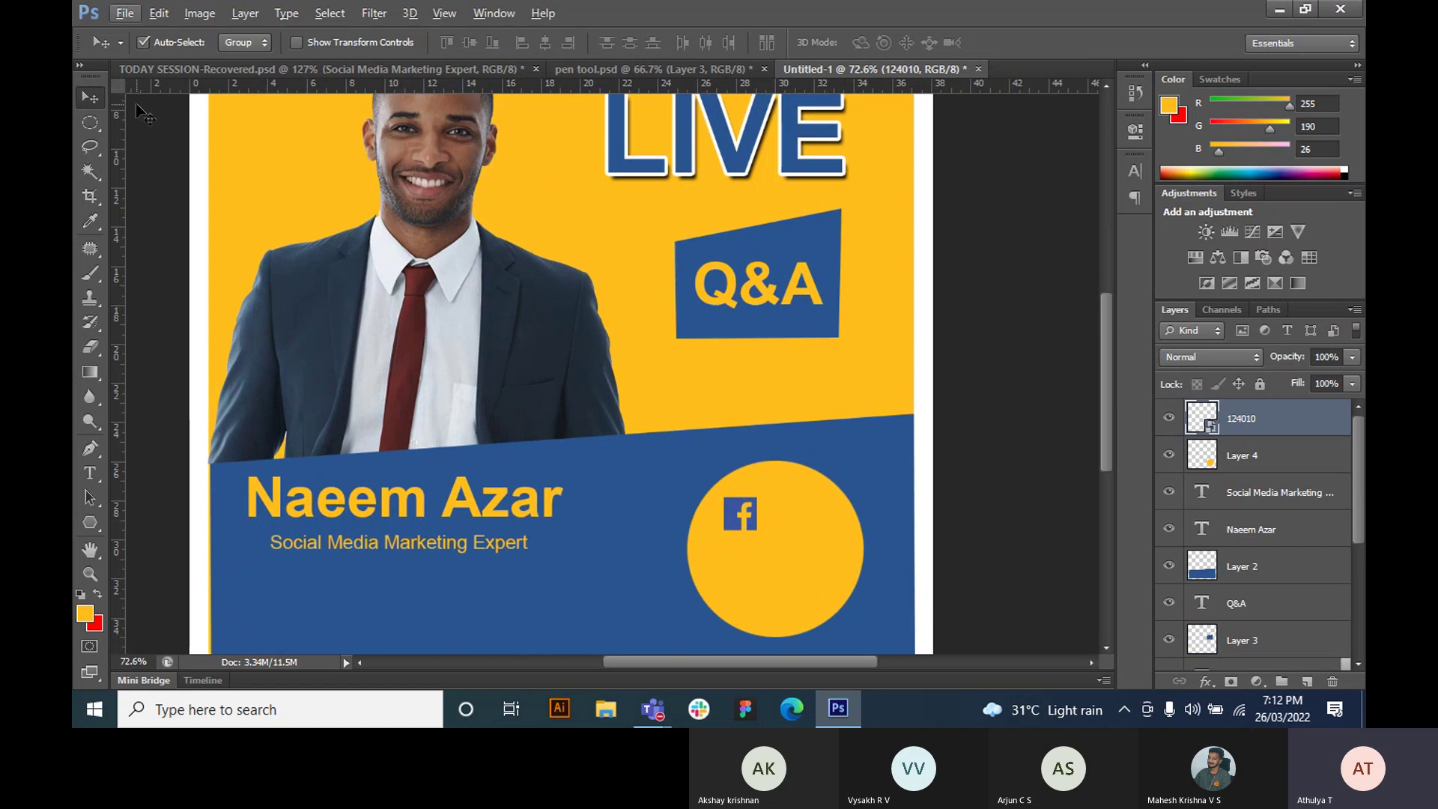
click(90, 126)
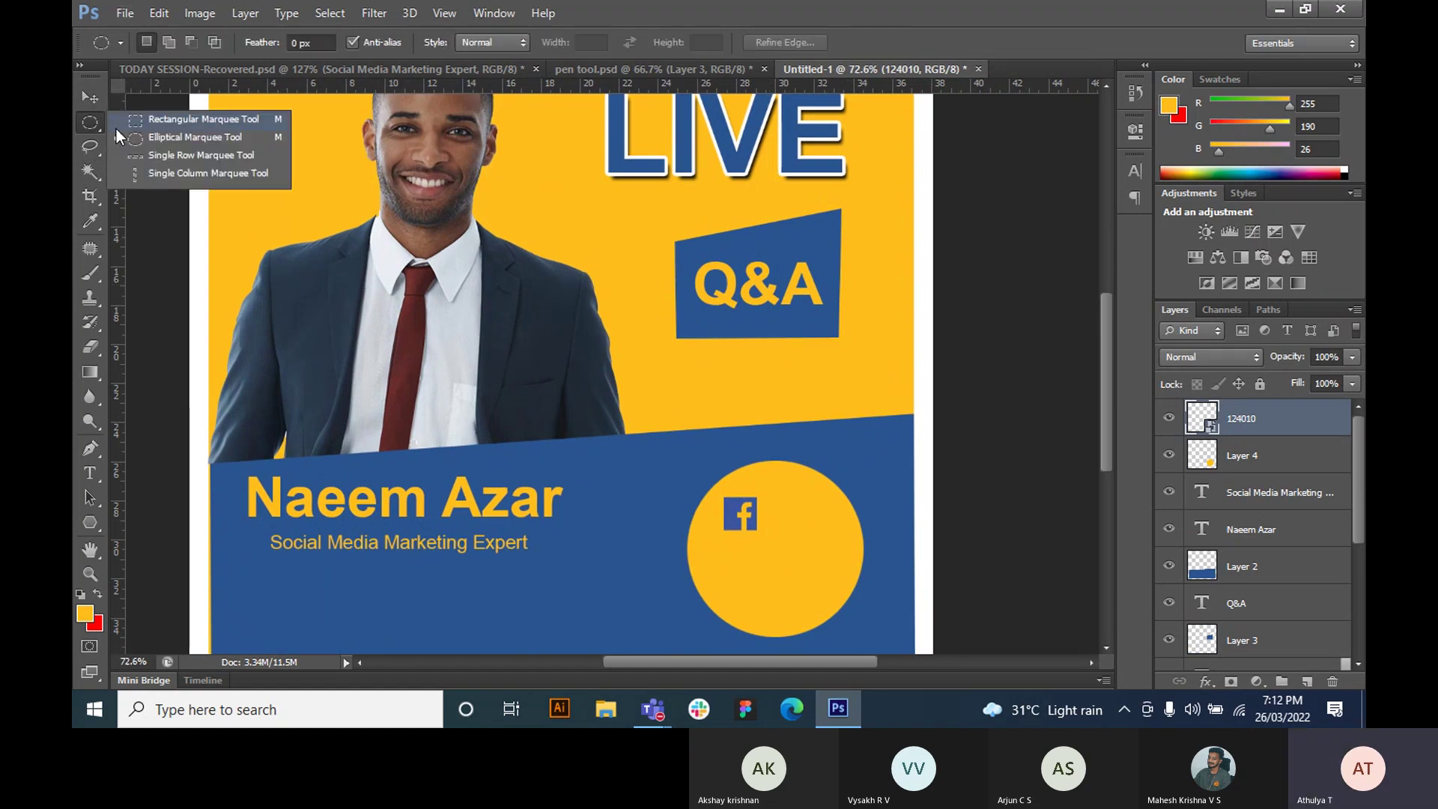
click(168, 120)
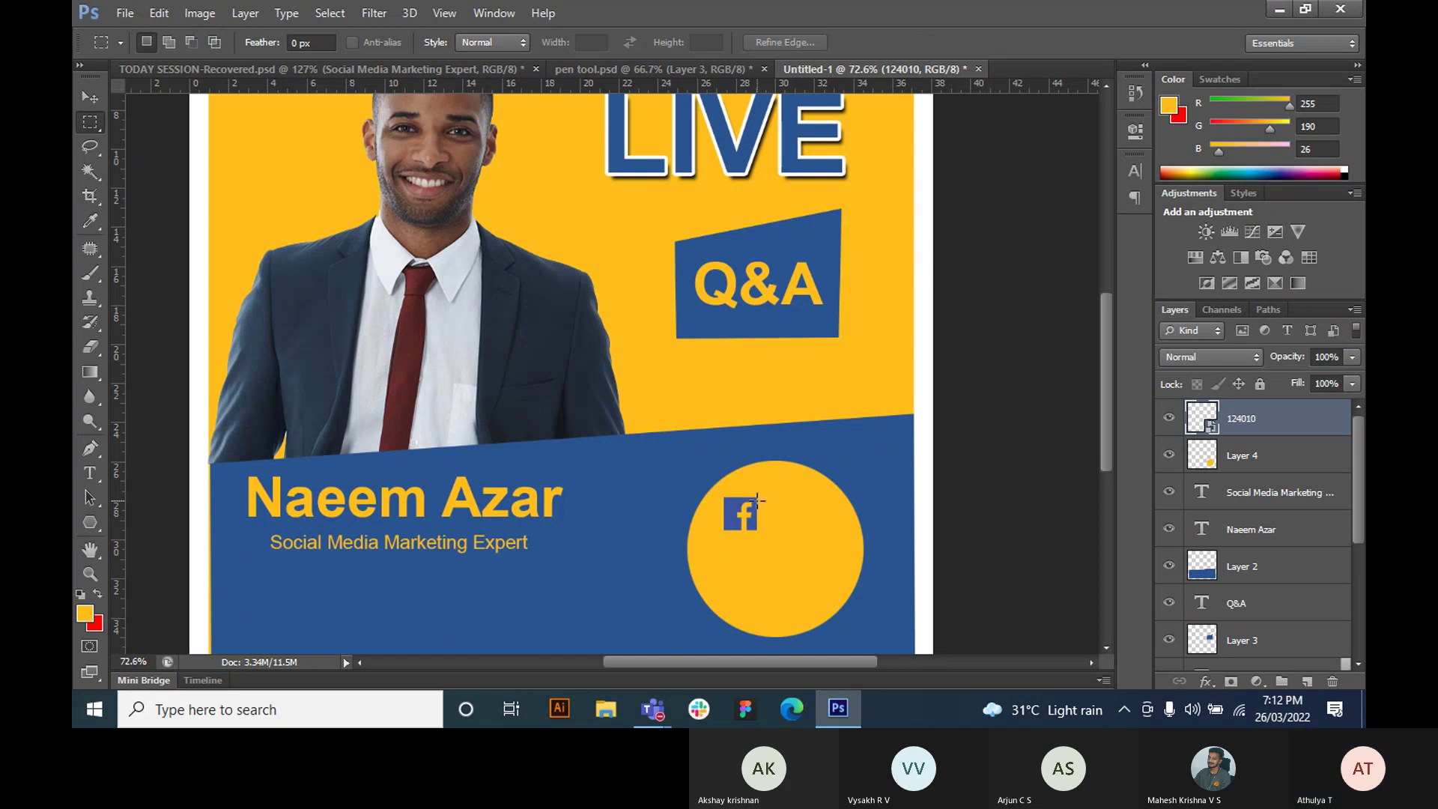
drag(759, 496, 834, 528)
key(ctrl+shift+n)
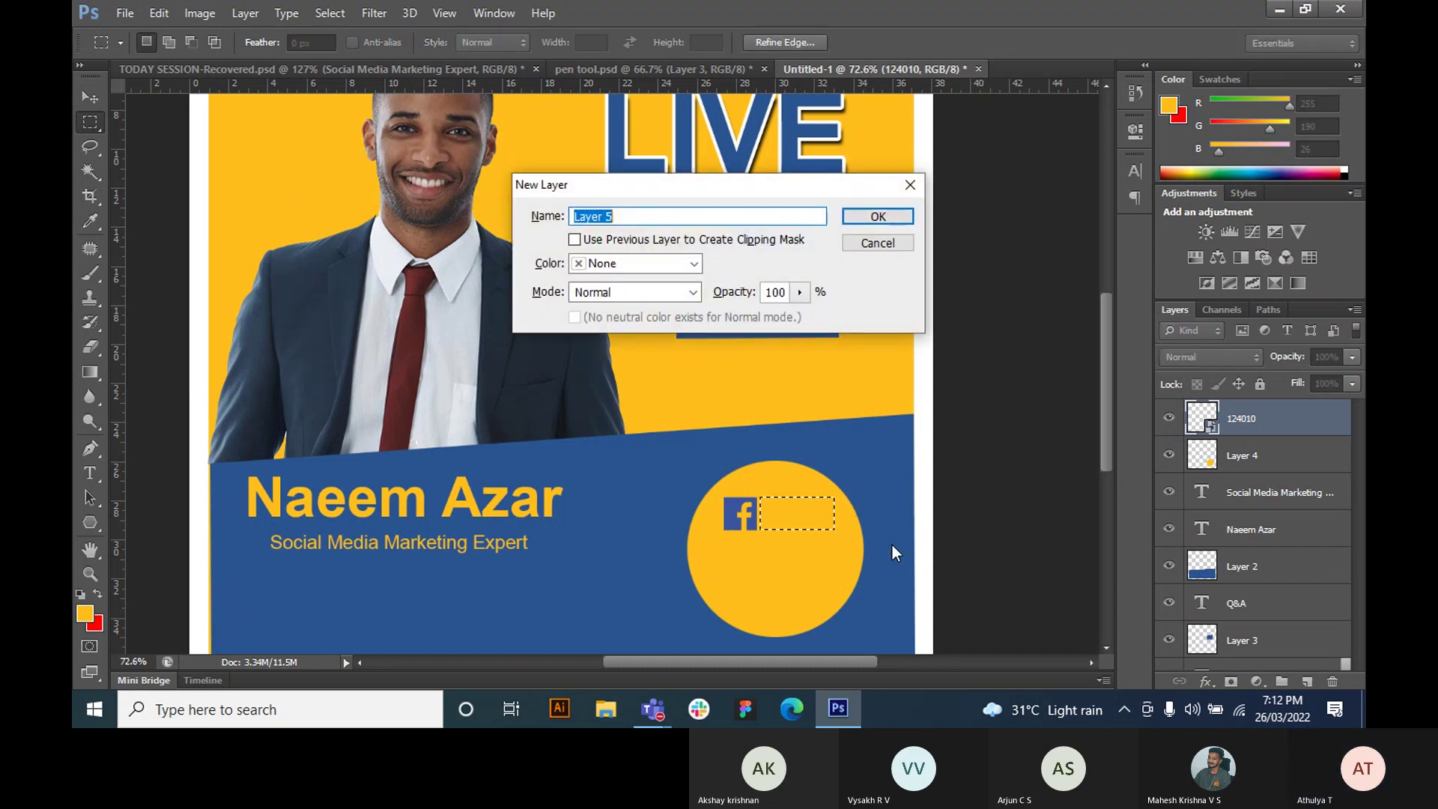
key(Return)
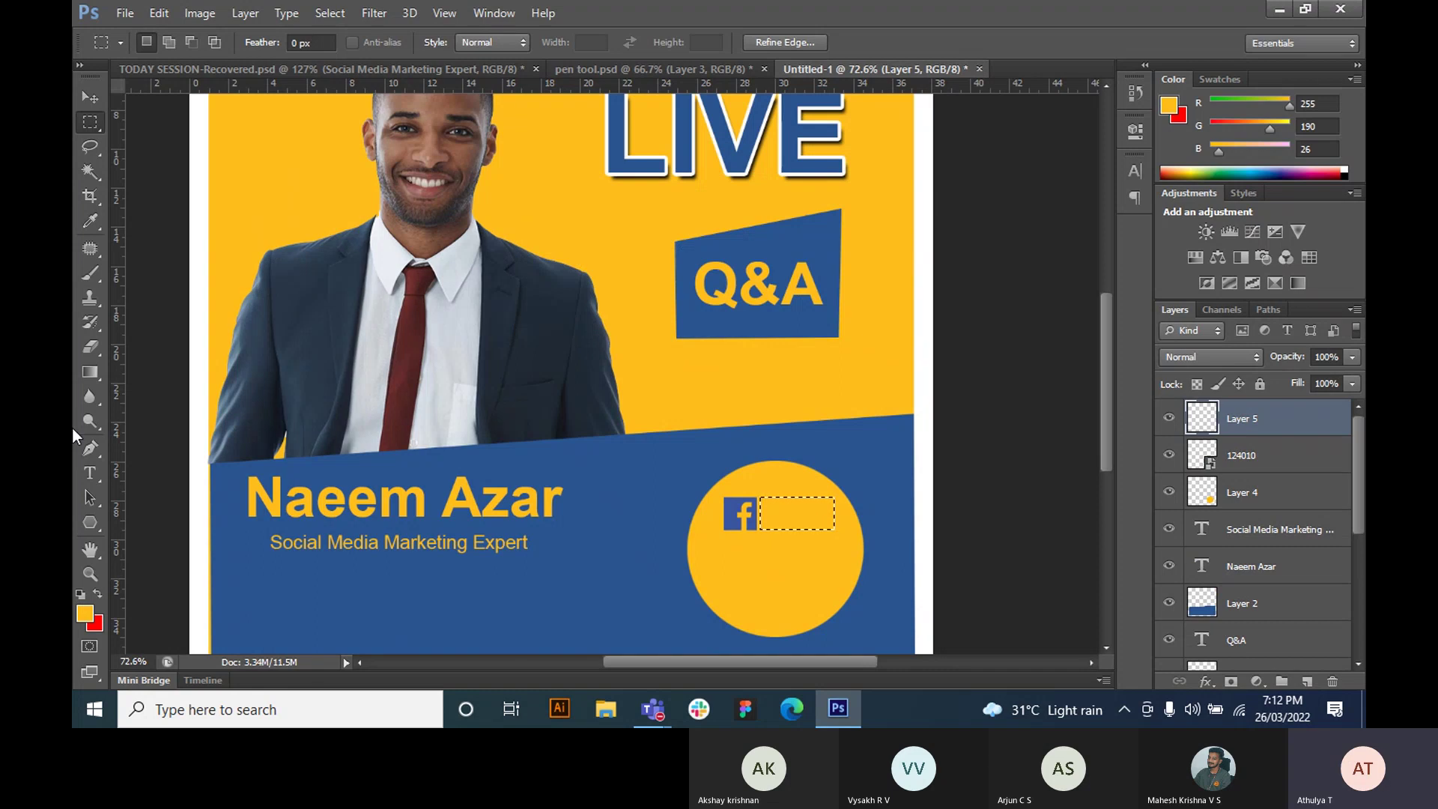
- Fill the rectangular selection beside the Facebook icon with pure red and deselect it
click(98, 592)
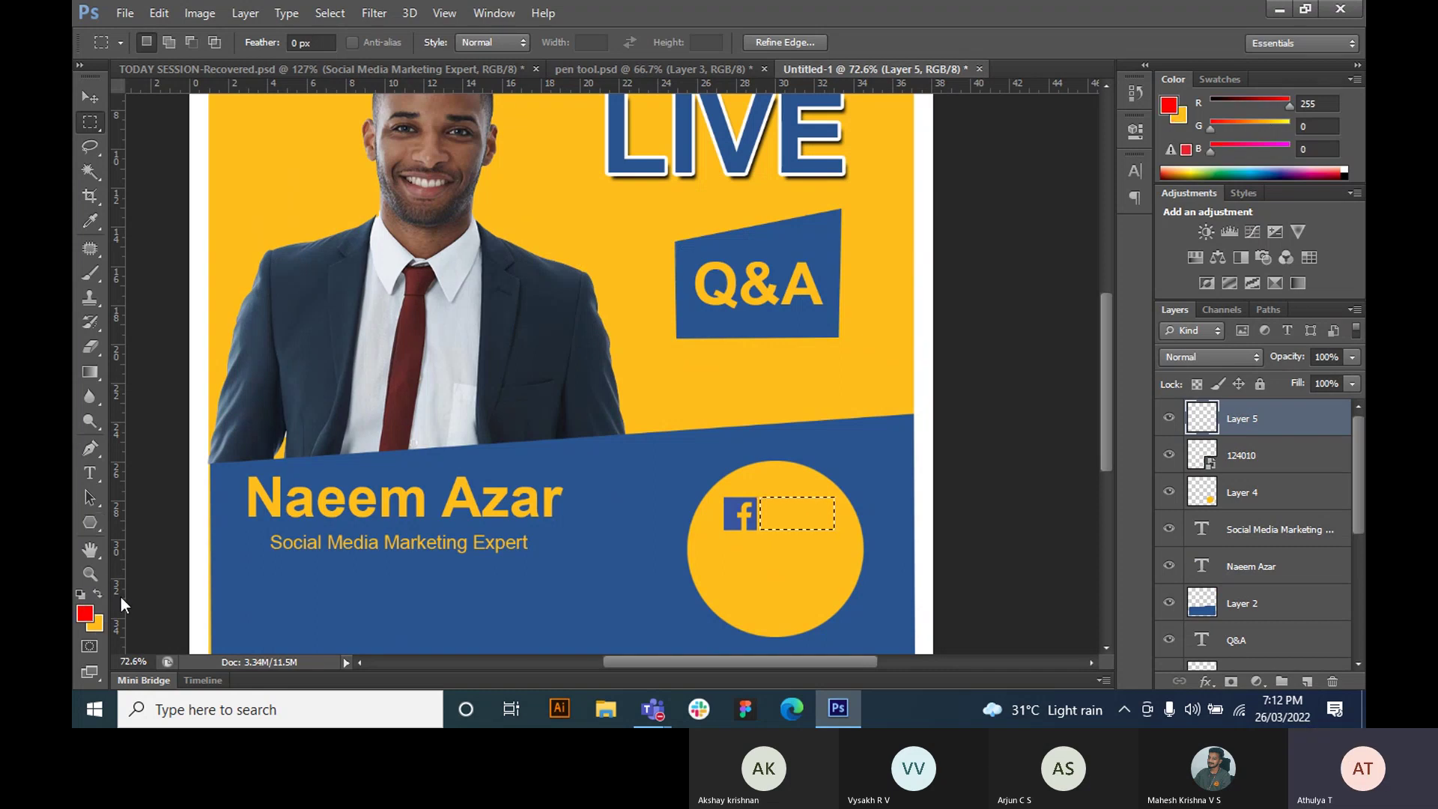
click(83, 614)
click(1287, 196)
key(alt+BackSpace)
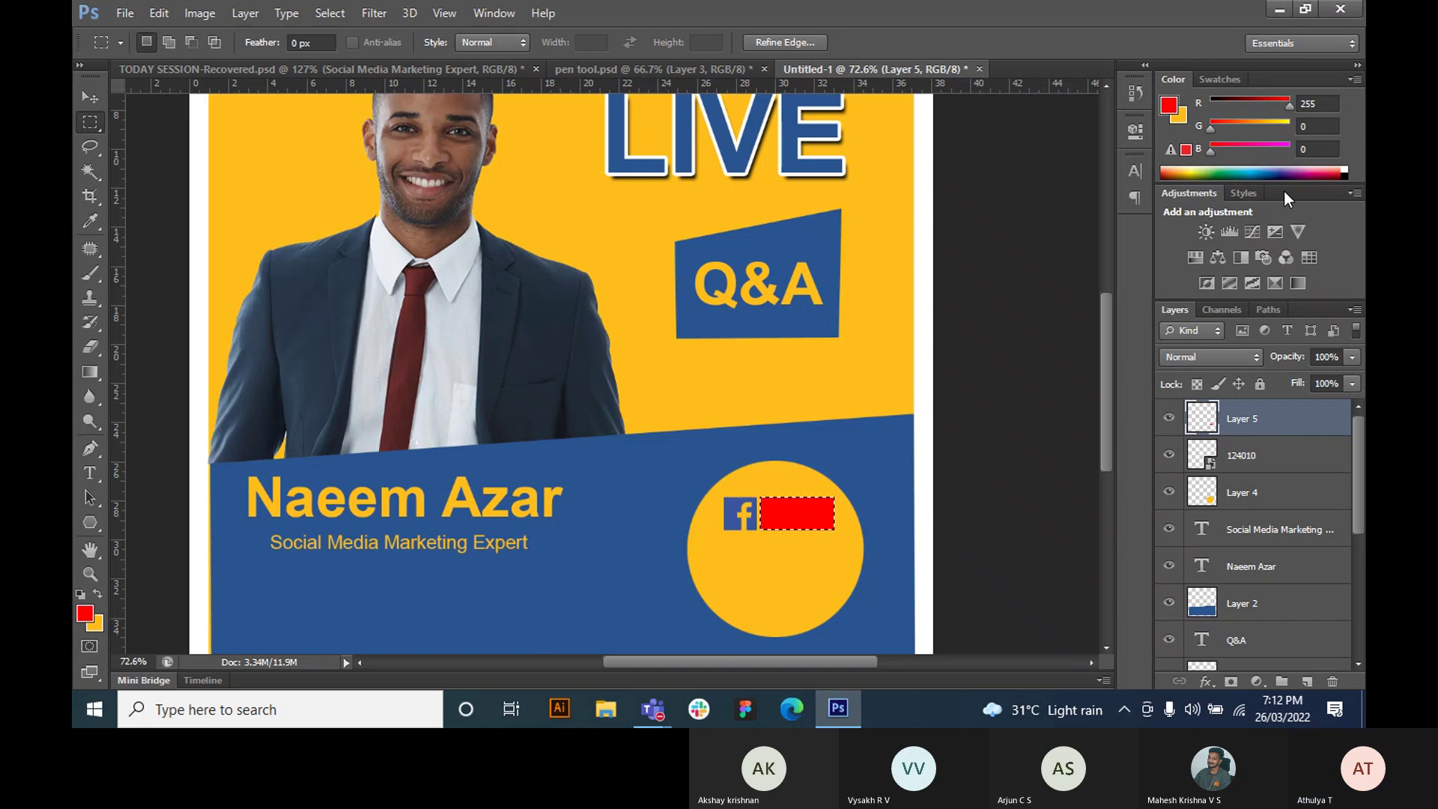
key(ctrl+d)
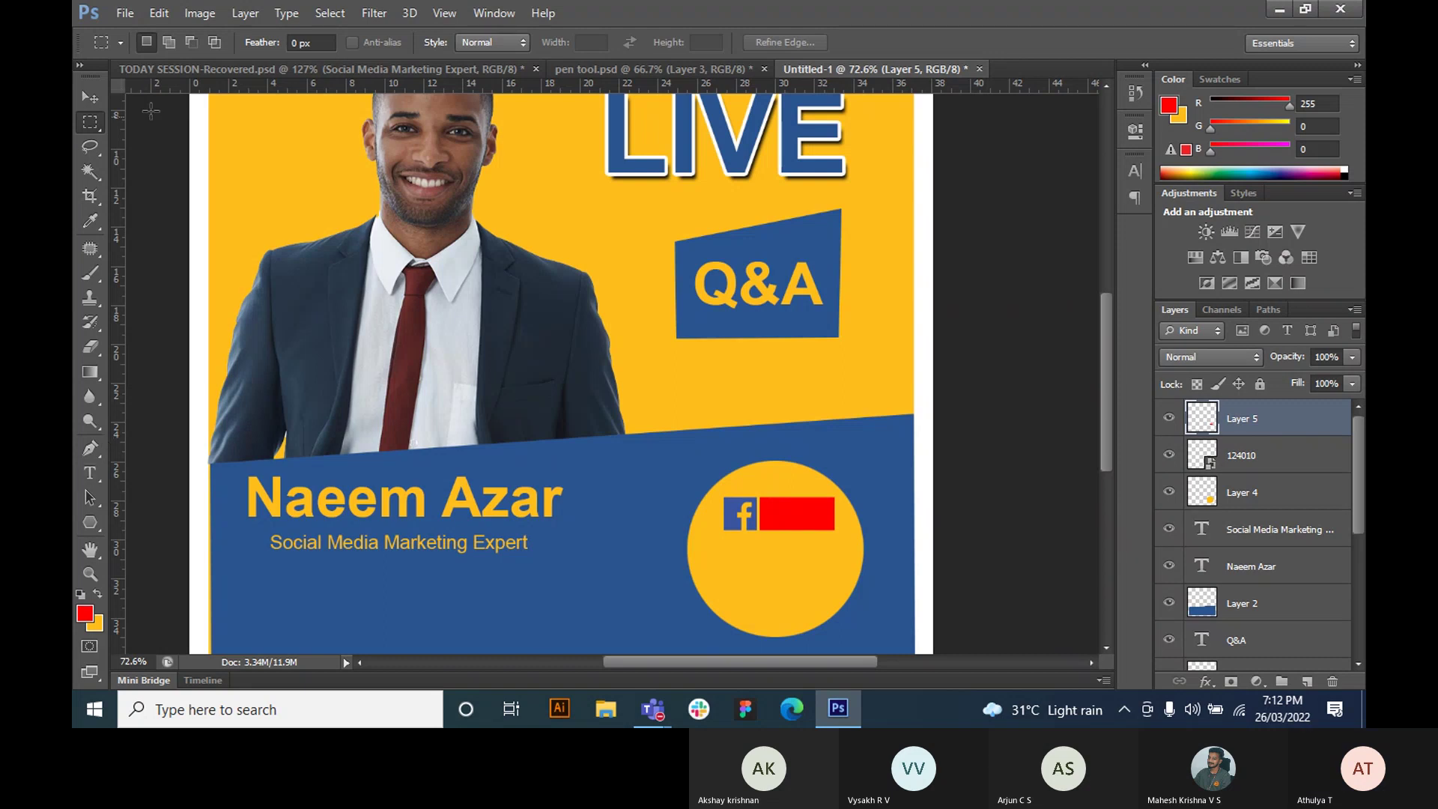
- Add the text LIVE on the blue band beside the yellow circle and colour it yellow #ffbe1a
click(90, 472)
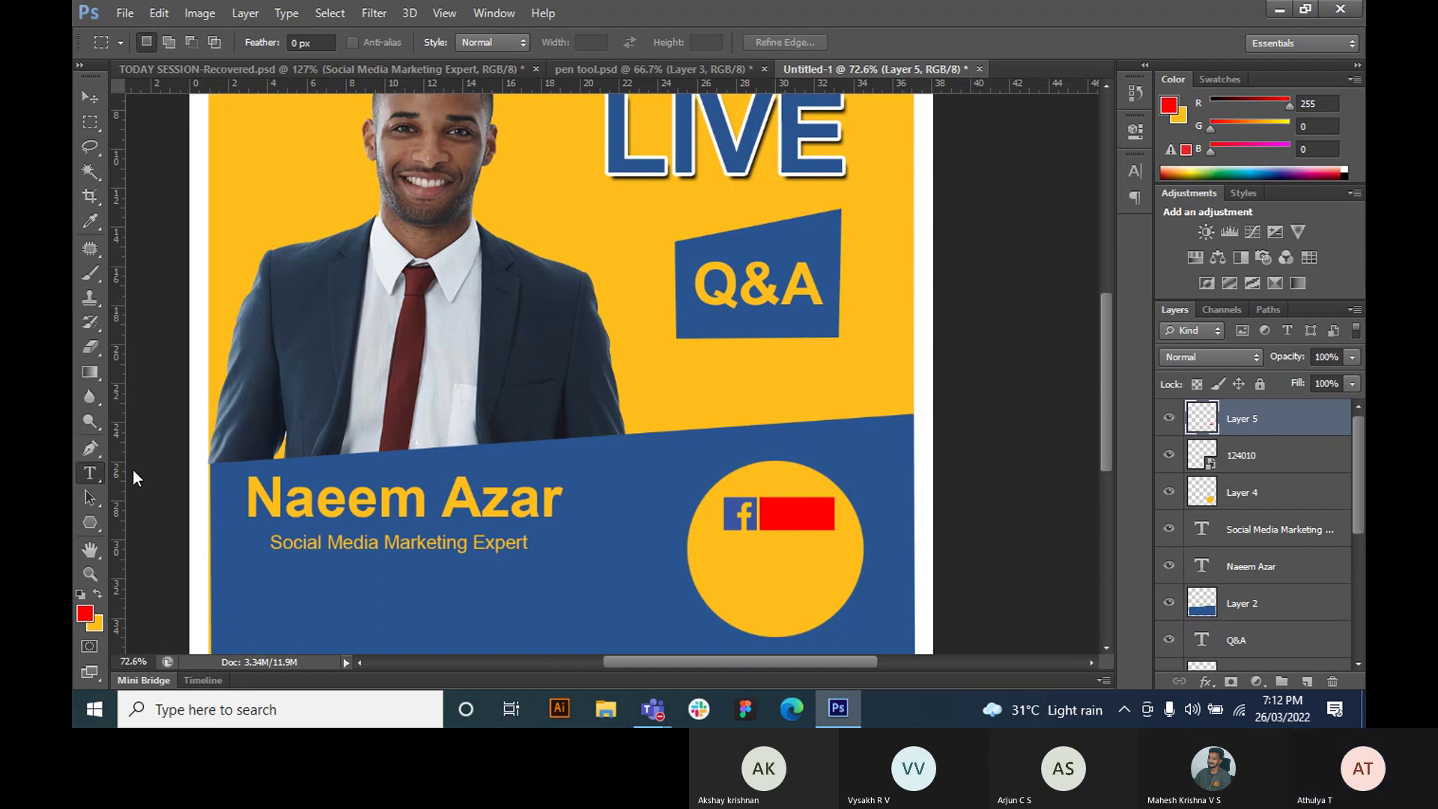
click(615, 496)
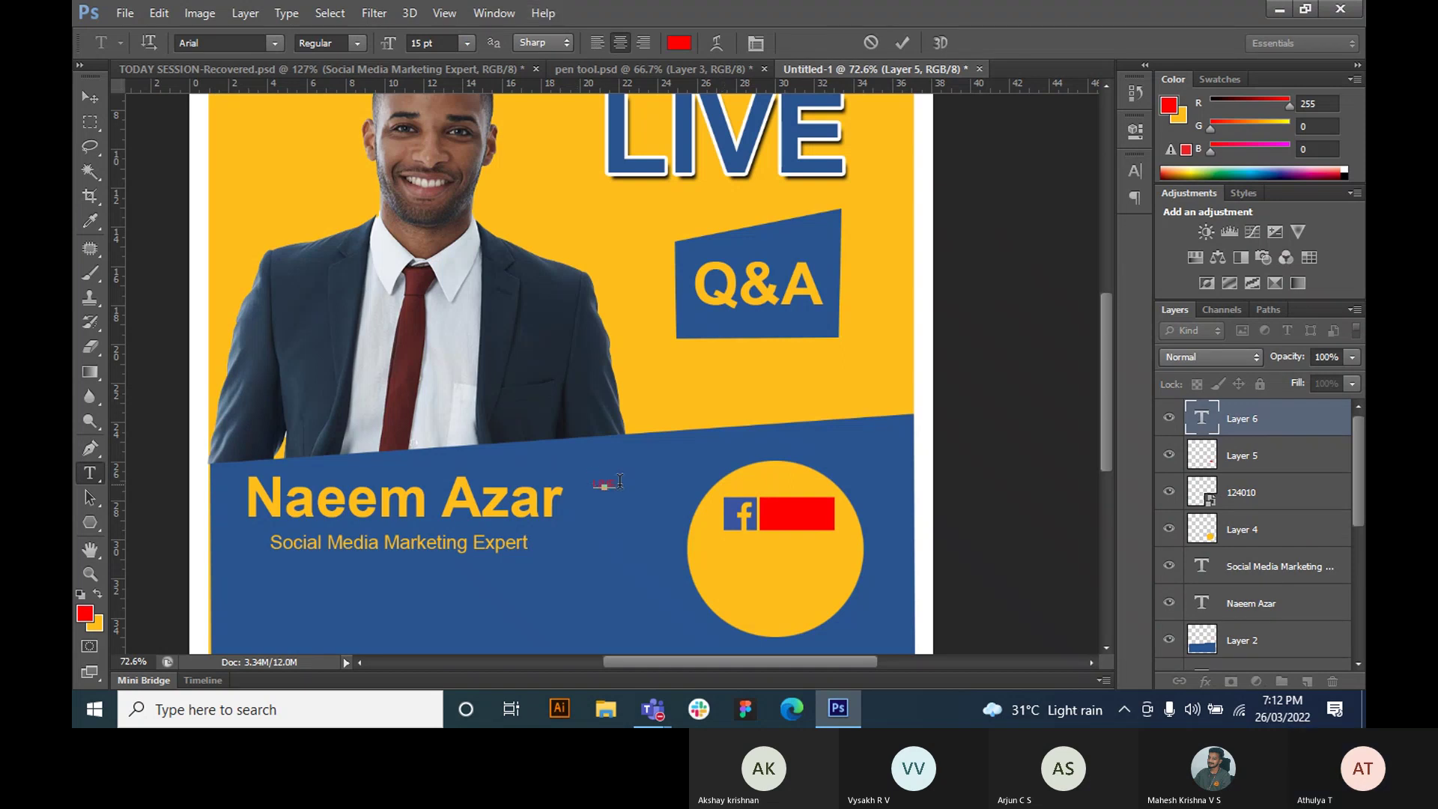
drag(616, 486, 556, 473)
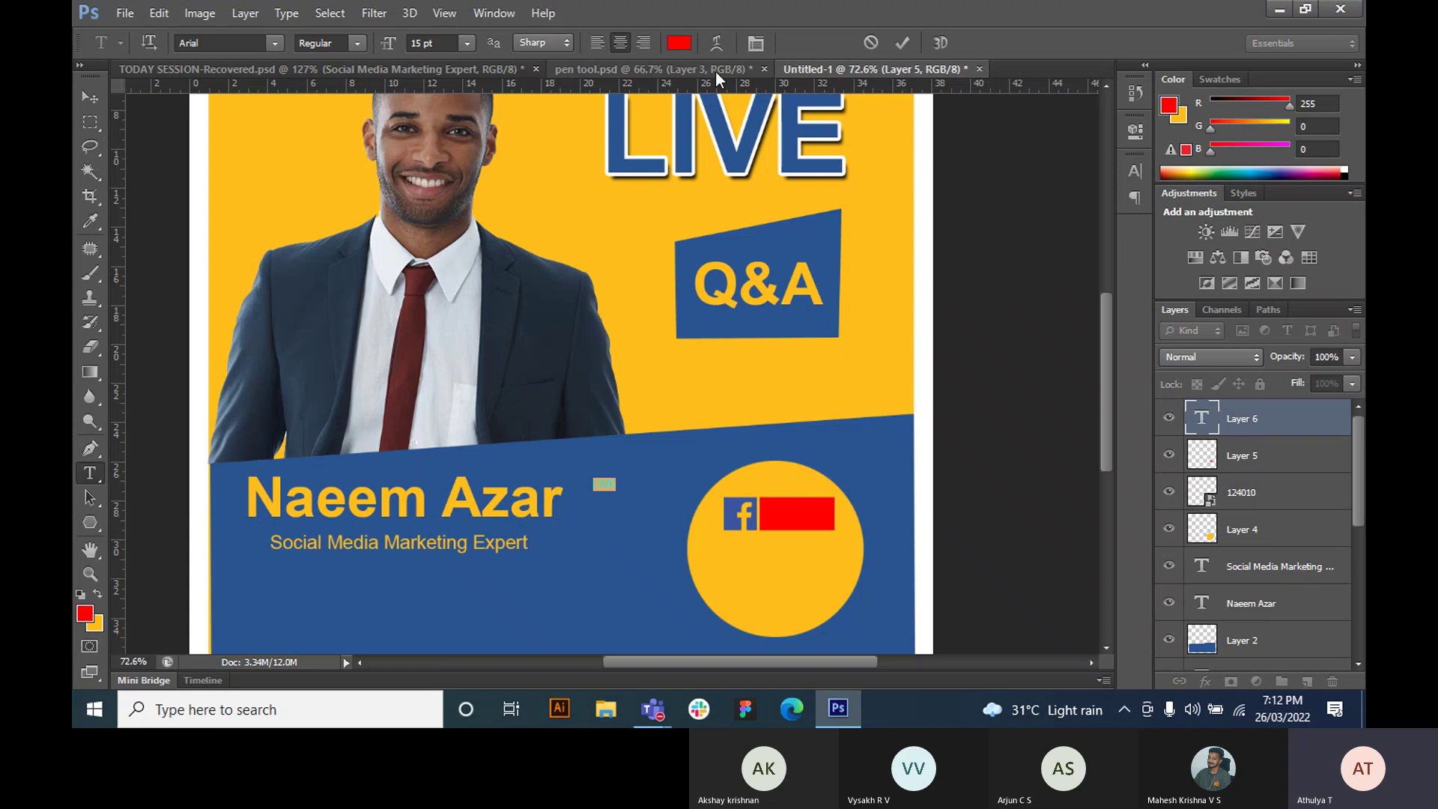
click(679, 42)
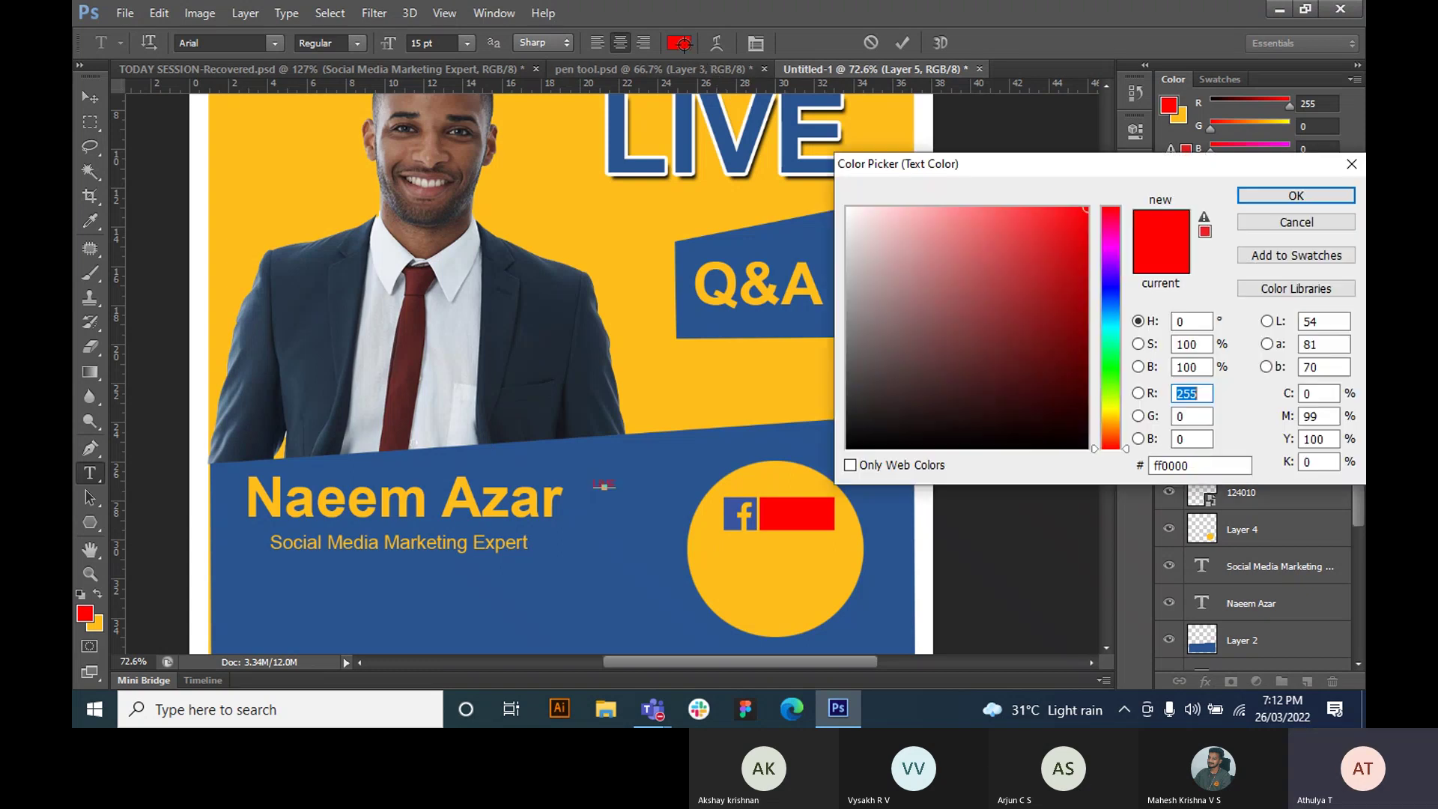
click(630, 283)
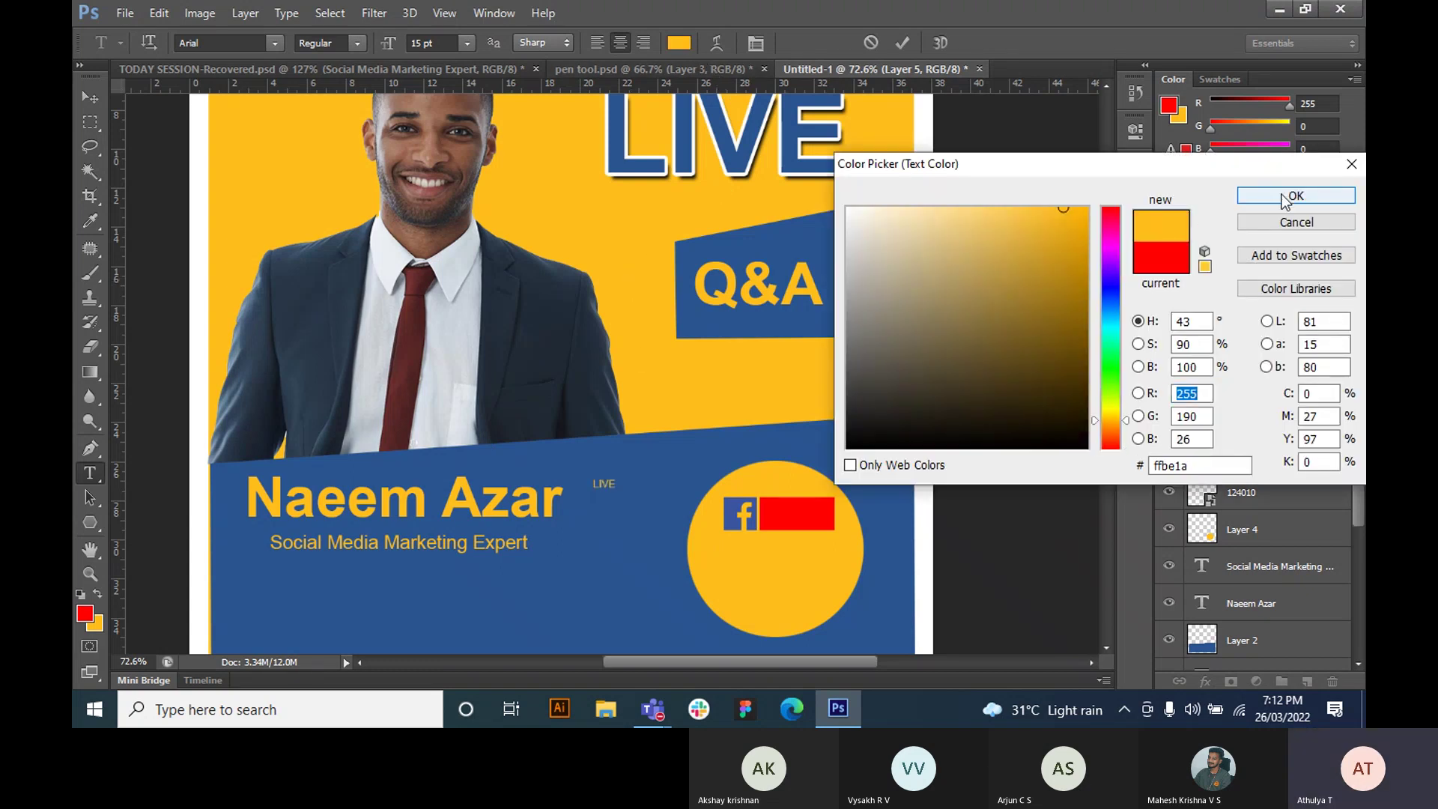
click(1285, 199)
- Move the small LIVE text onto the red box and scale it up to about 237% to fit inside
click(90, 98)
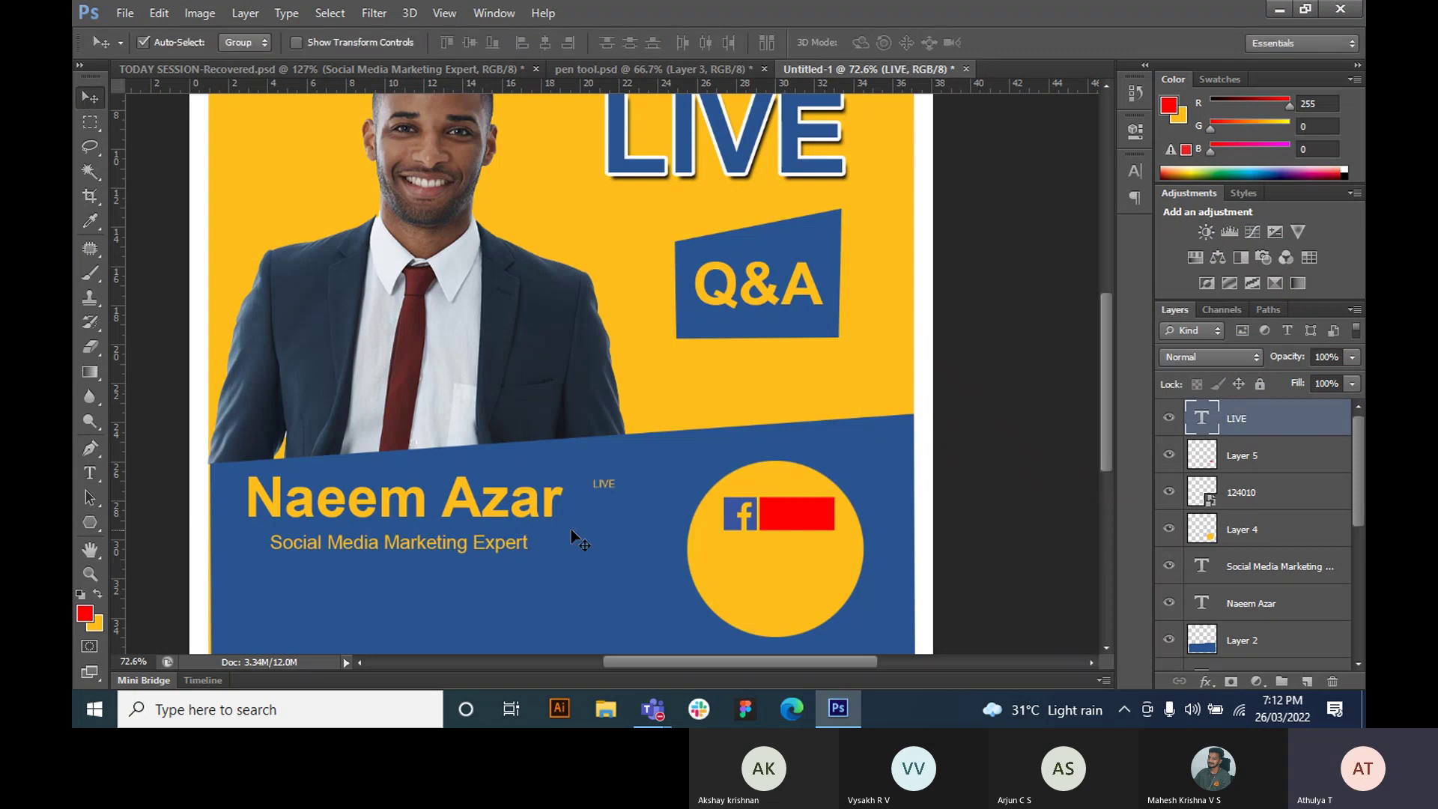
drag(603, 482, 799, 520)
key(ctrl+t)
drag(812, 506, 826, 509)
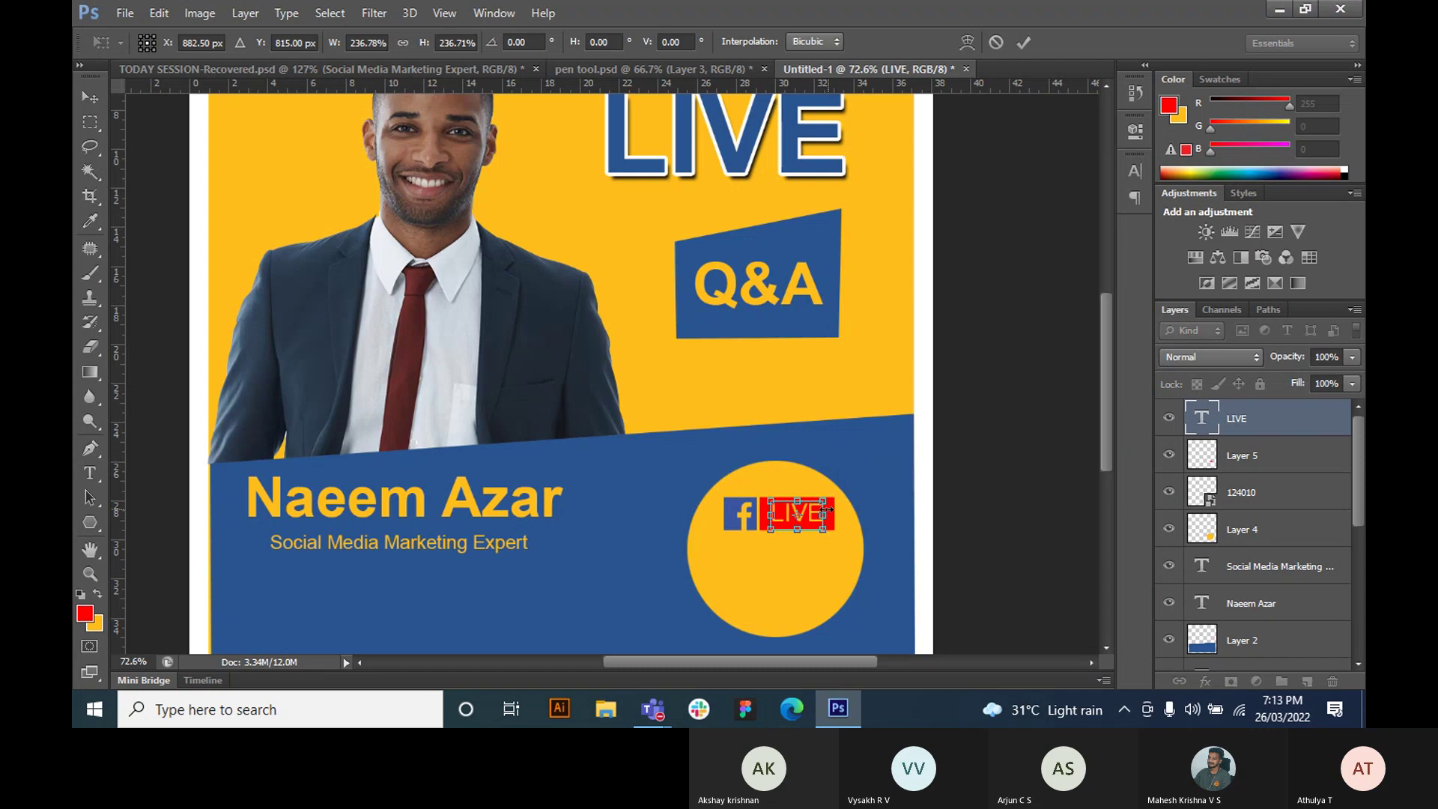
key(Return)
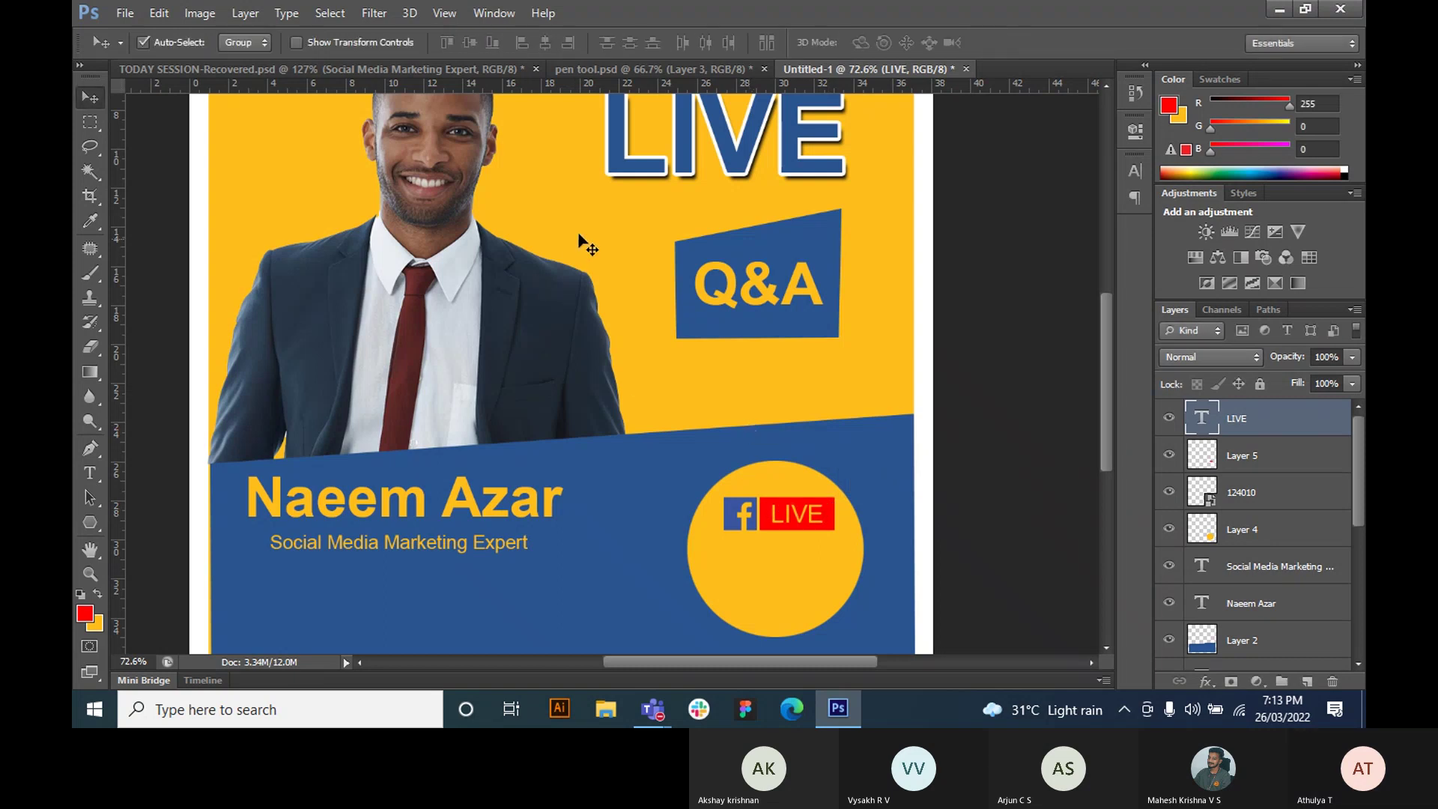
- Check the badge wording in TODAY SESSION-Recovered.psd, and add the text SATURDAY to the blue band of Untitled-1, just beside the yellow circle
click(253, 71)
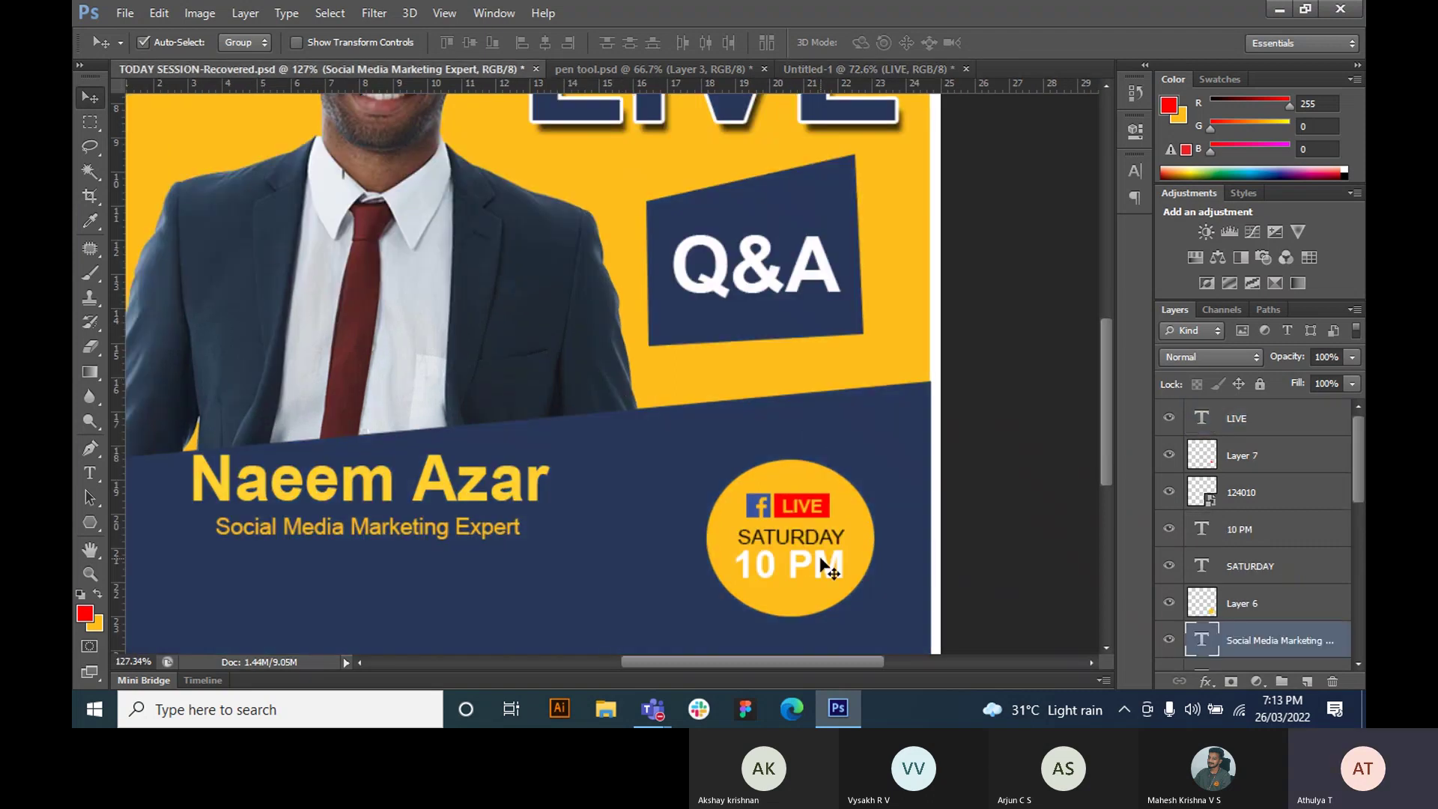
scroll(818, 561, down, 1)
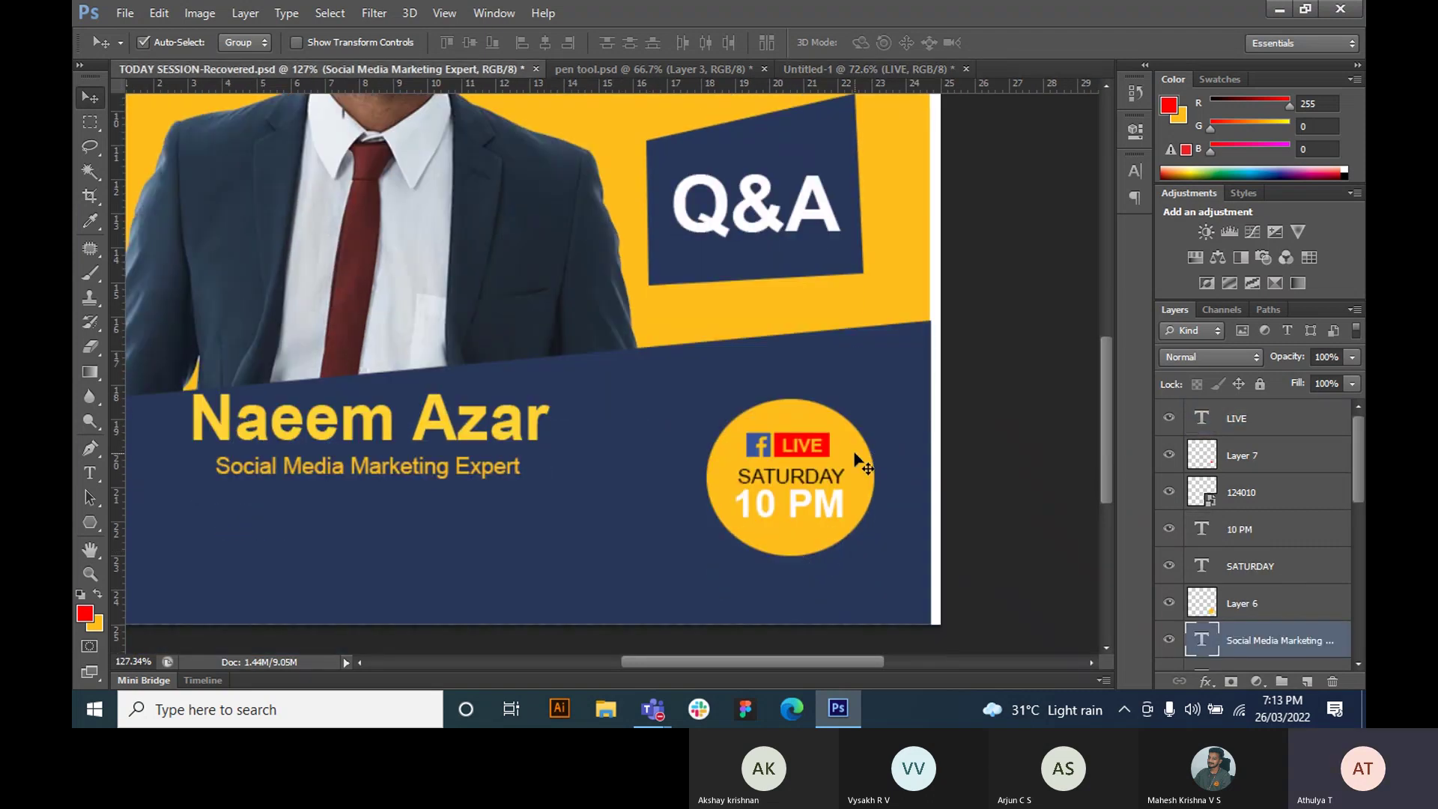
click(843, 70)
click(90, 473)
click(588, 567)
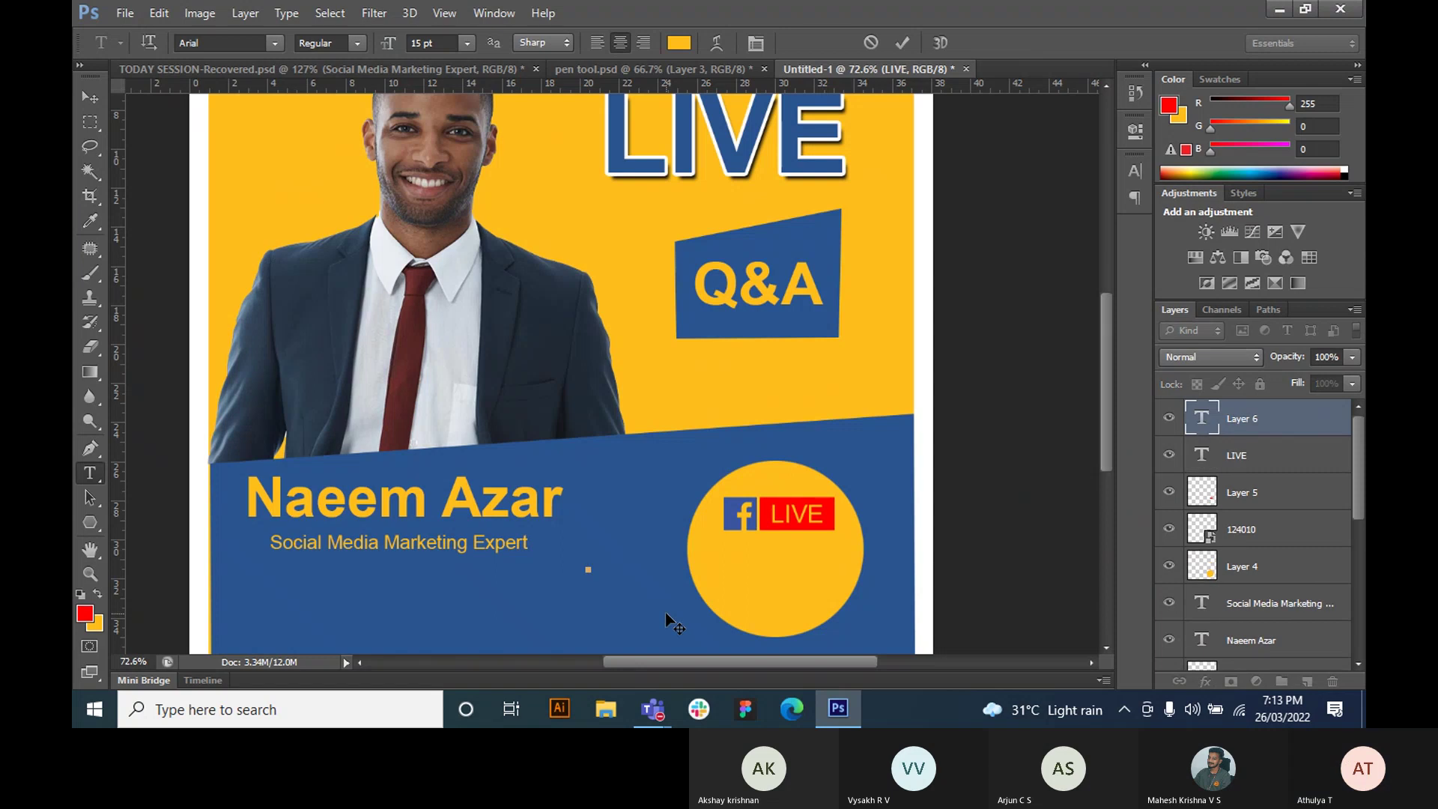
text(SAI)
text(ZUR)
text(DAY)
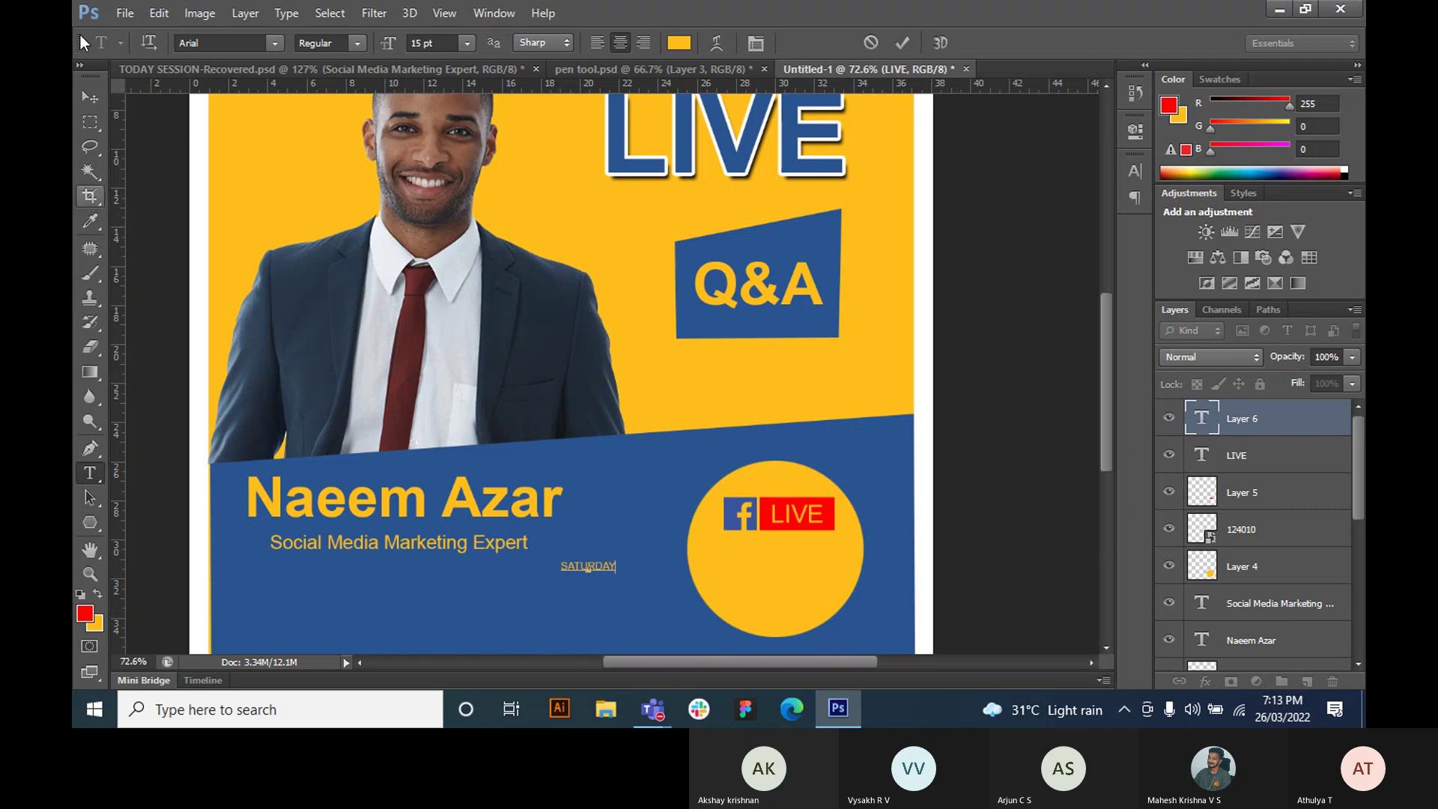
click(90, 96)
drag(597, 571, 636, 562)
- Recolour the SATURDAY text to near-black #010100
click(89, 473)
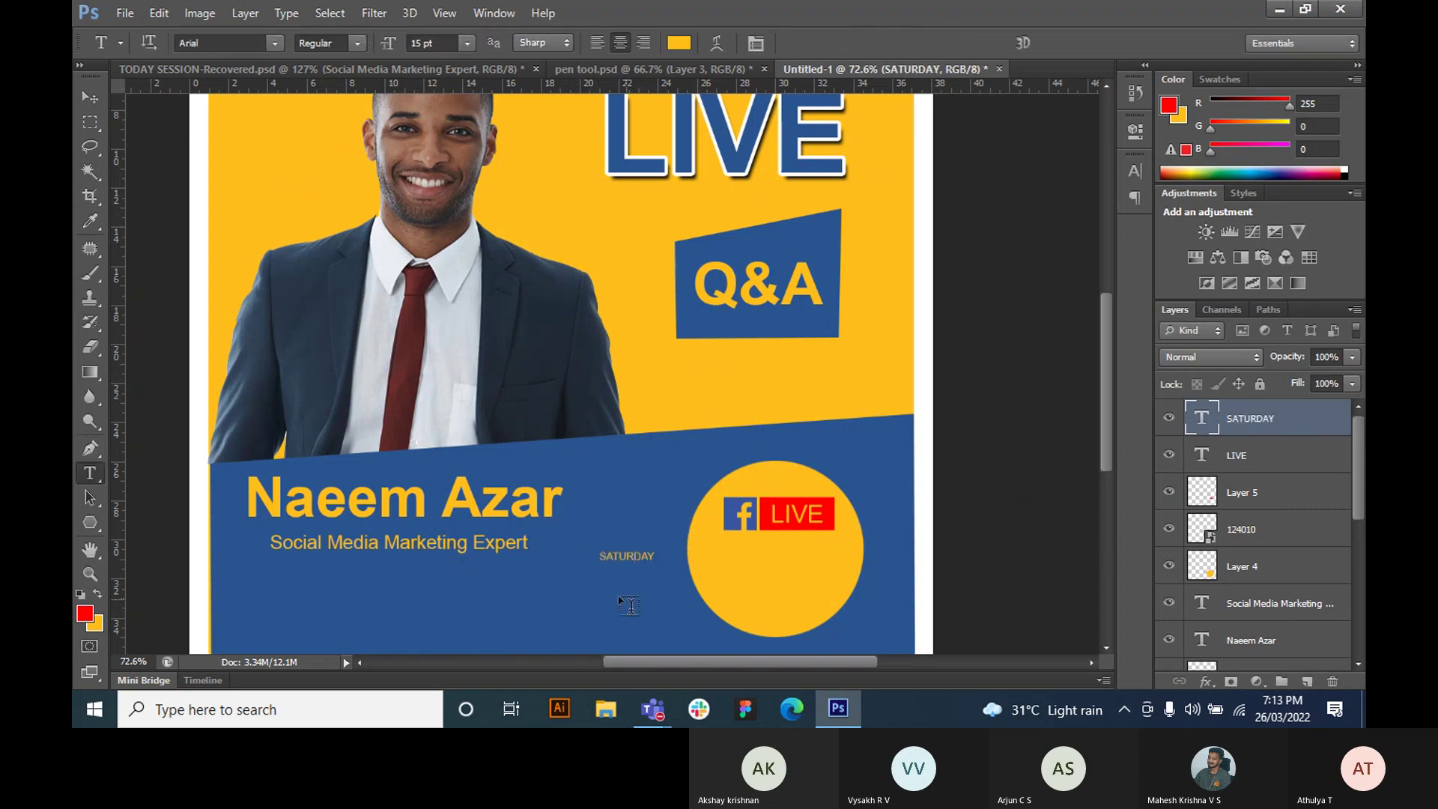
drag(601, 552, 694, 557)
click(681, 42)
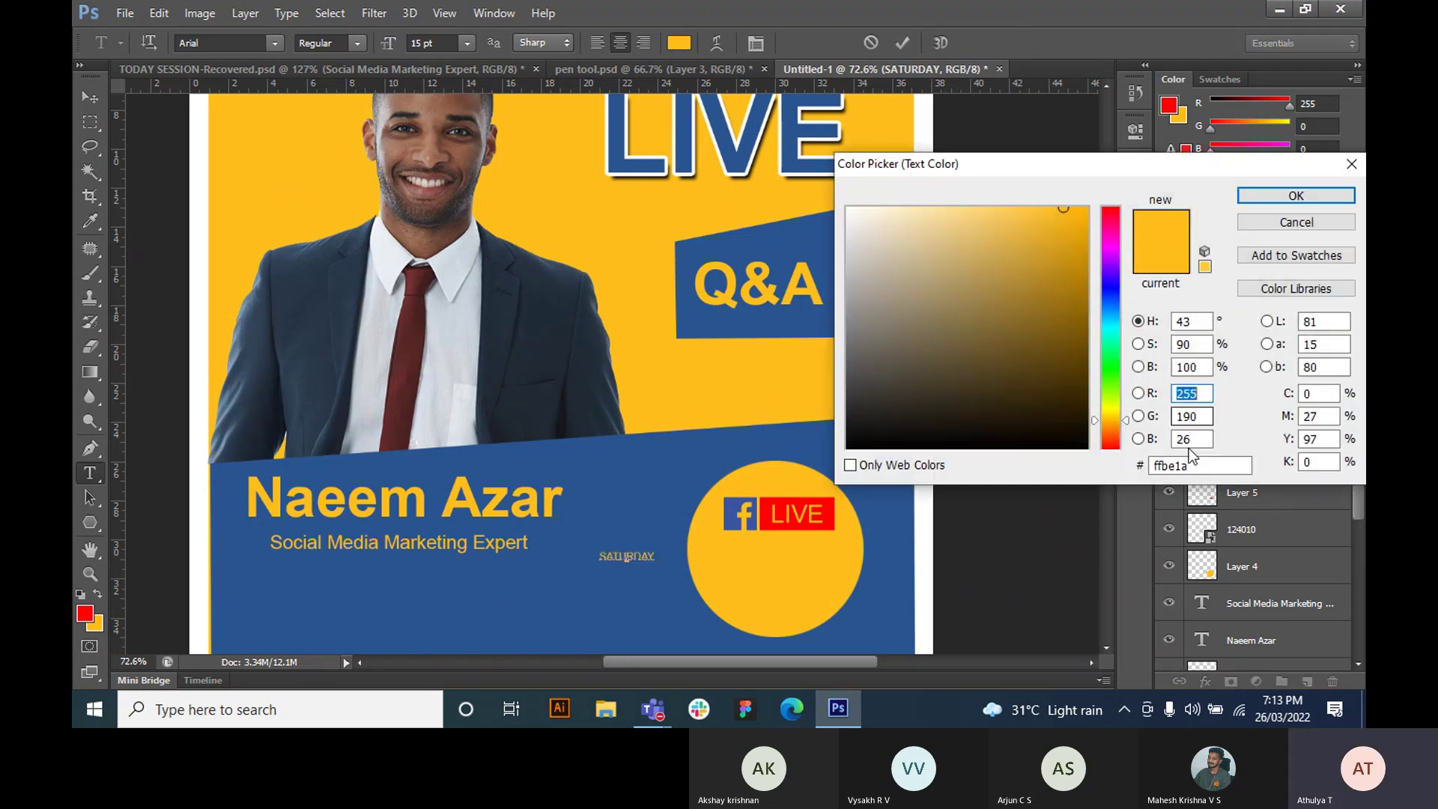
click(1077, 448)
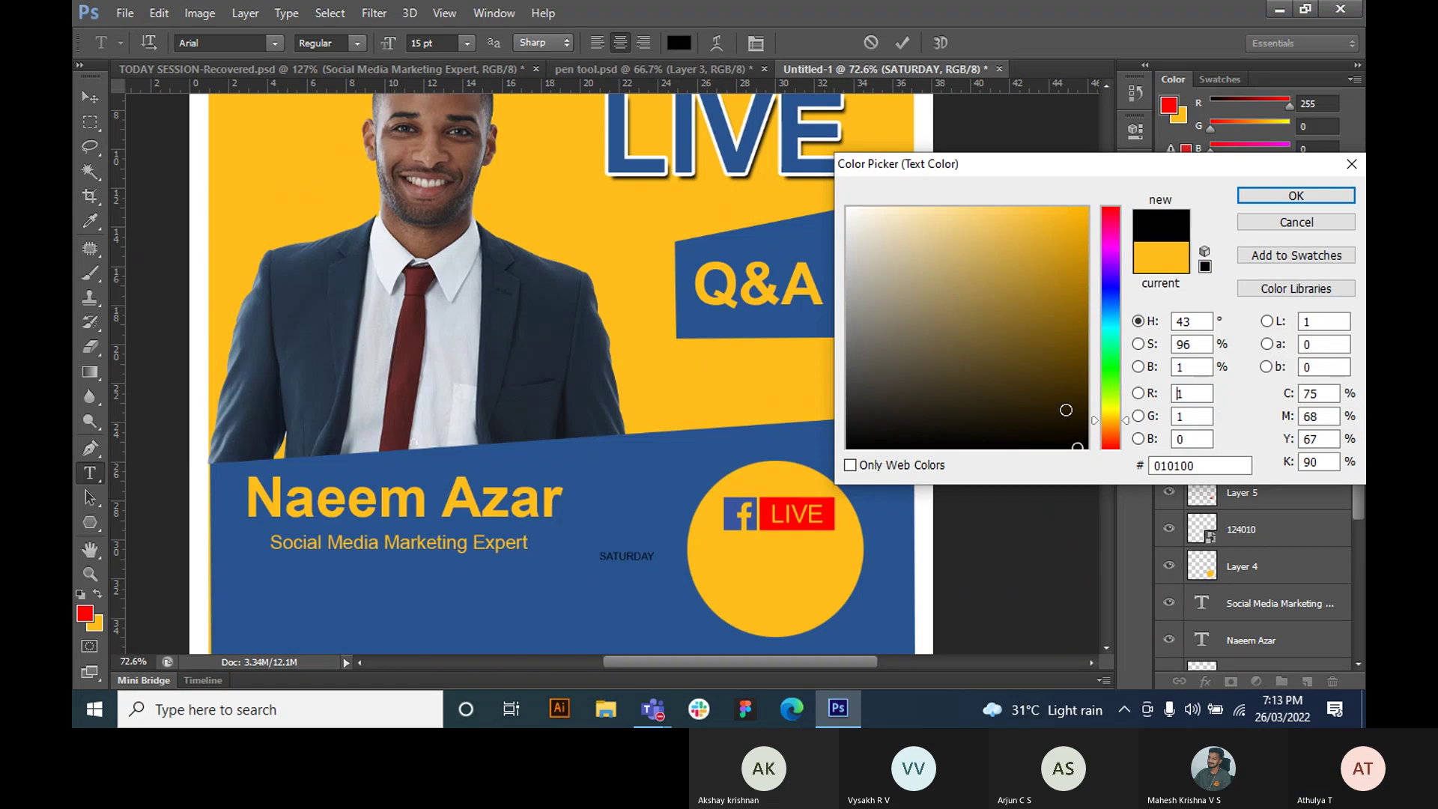
click(1287, 200)
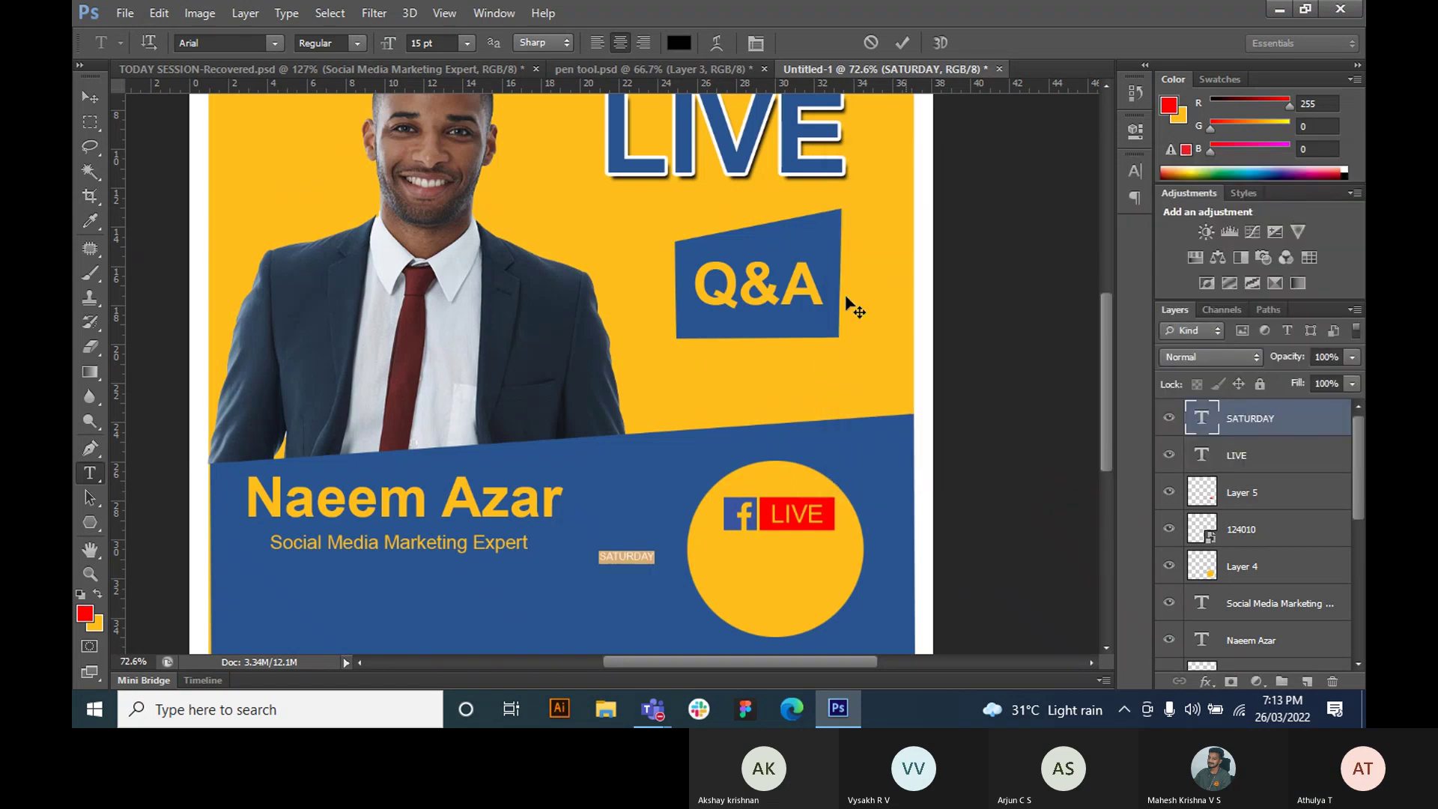
- Enlarge the SATURDAY text and place it in the yellow circle, below the Facebook icon and LIVE label
click(90, 97)
key(ctrl+t)
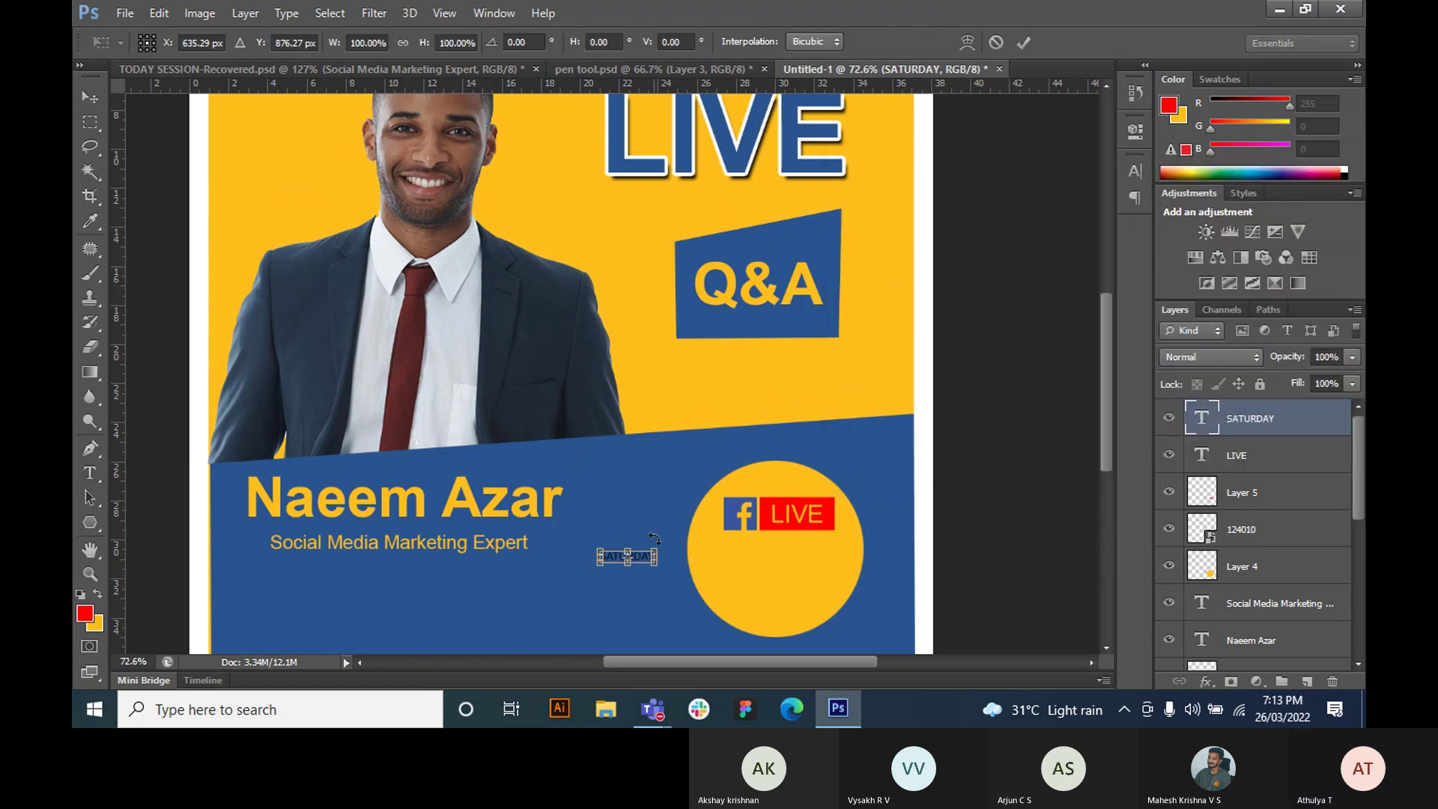
drag(660, 551, 788, 558)
key(Return)
key(ctrl+t)
key(Return)
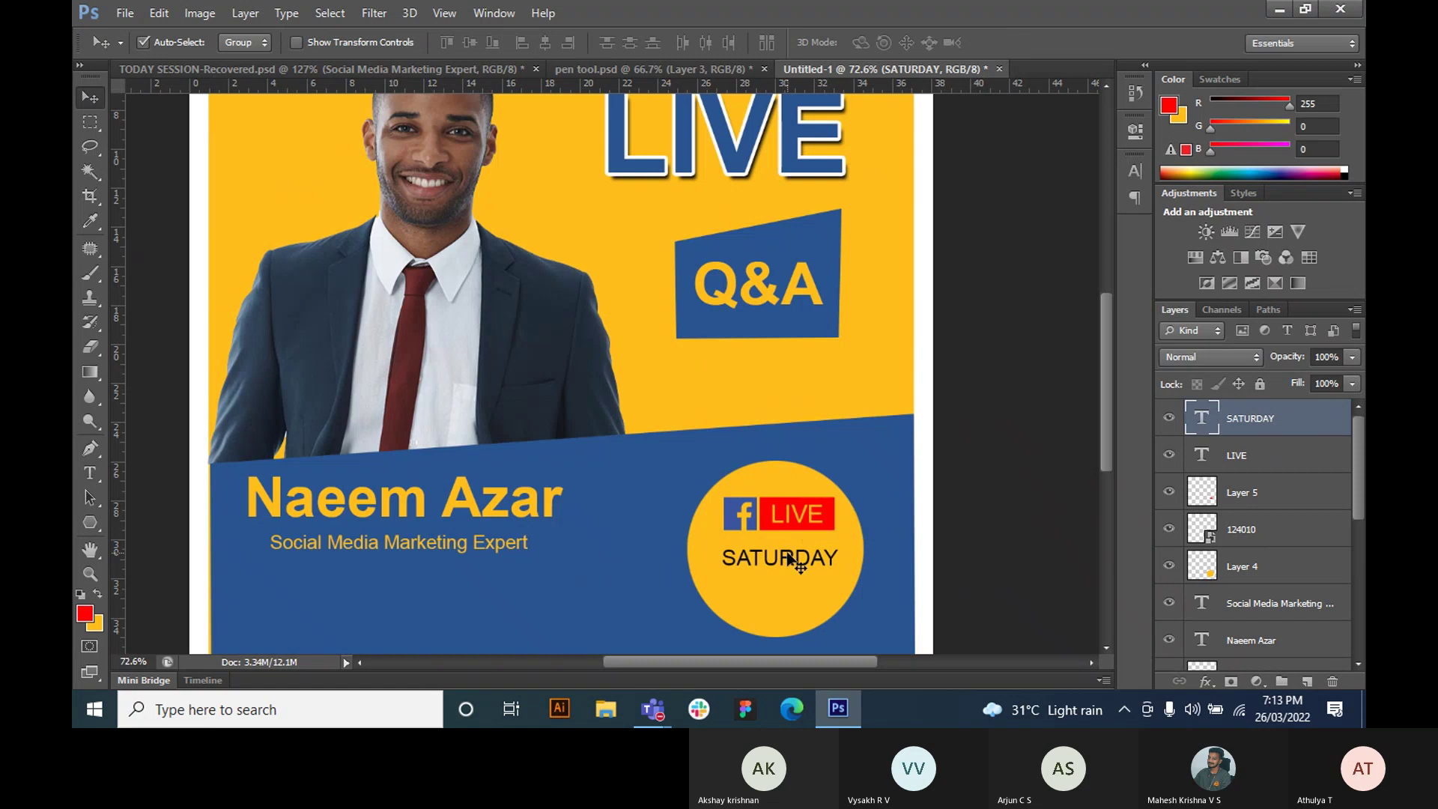
- Nudge the SATURDAY text slightly left and up to centre it under the Facebook LIVE row
key(Left)
key(Left)
key(Left)
key(Up)
key(Up)
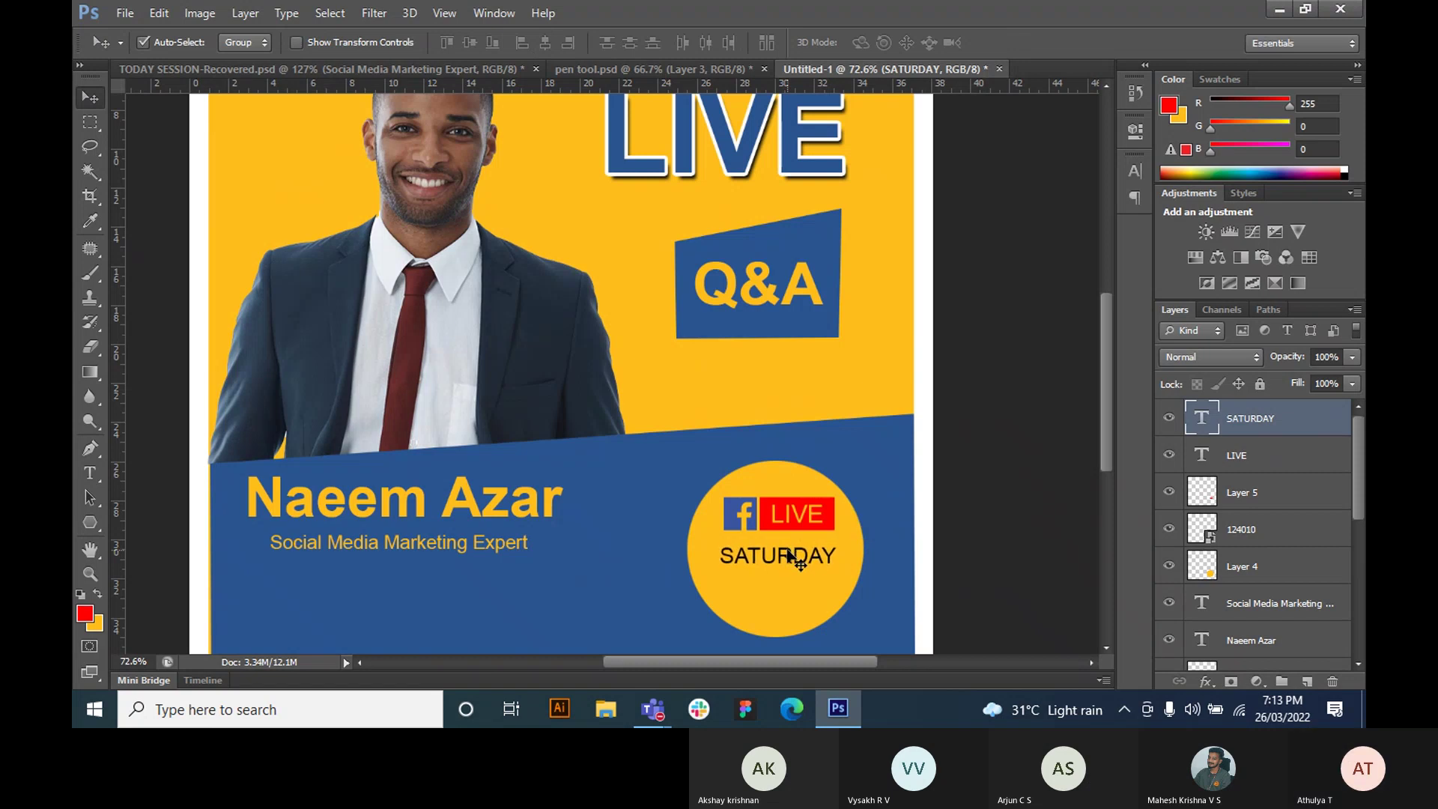
- Add the text 10 PM on the blue band below the job title and colour it white #ffffff
click(89, 474)
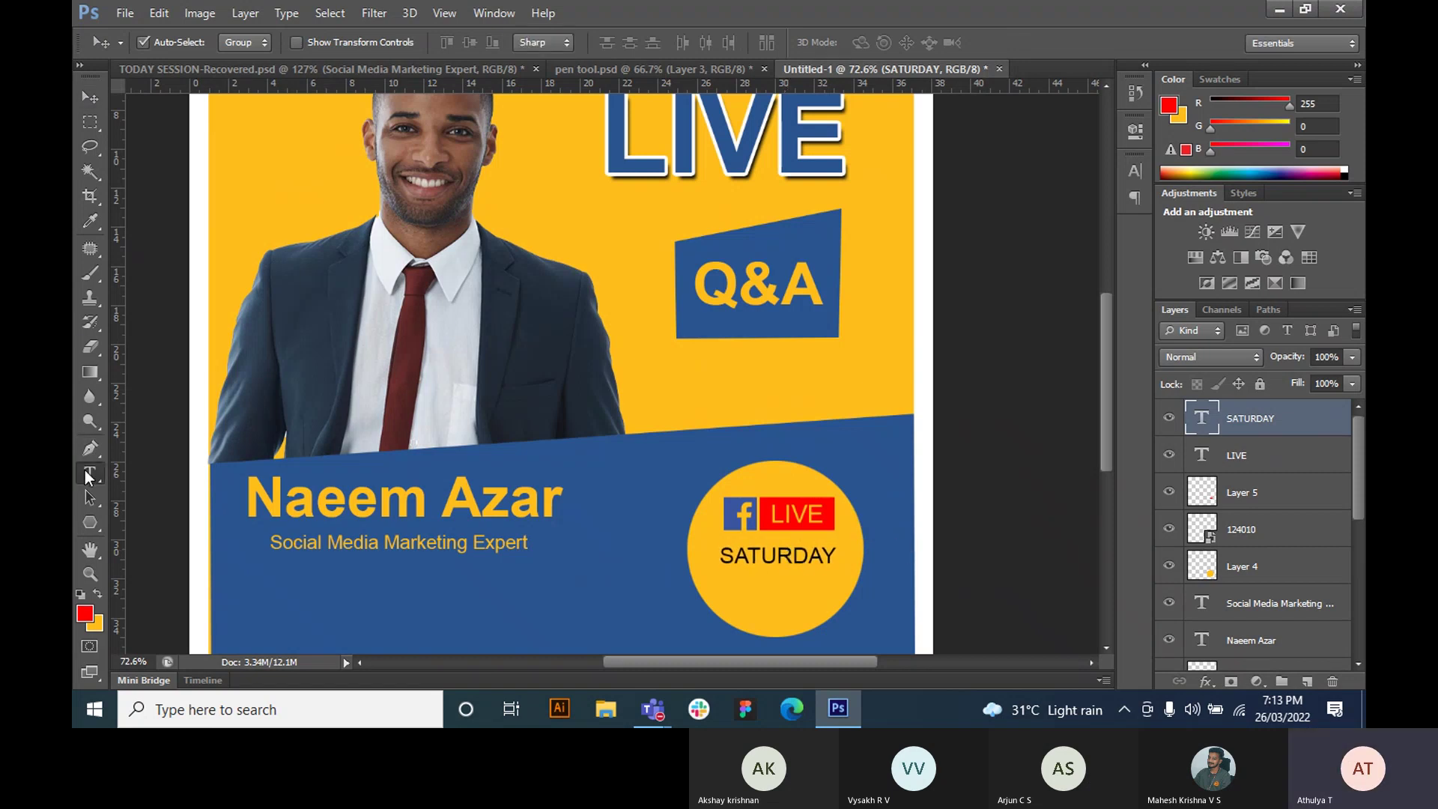
click(508, 567)
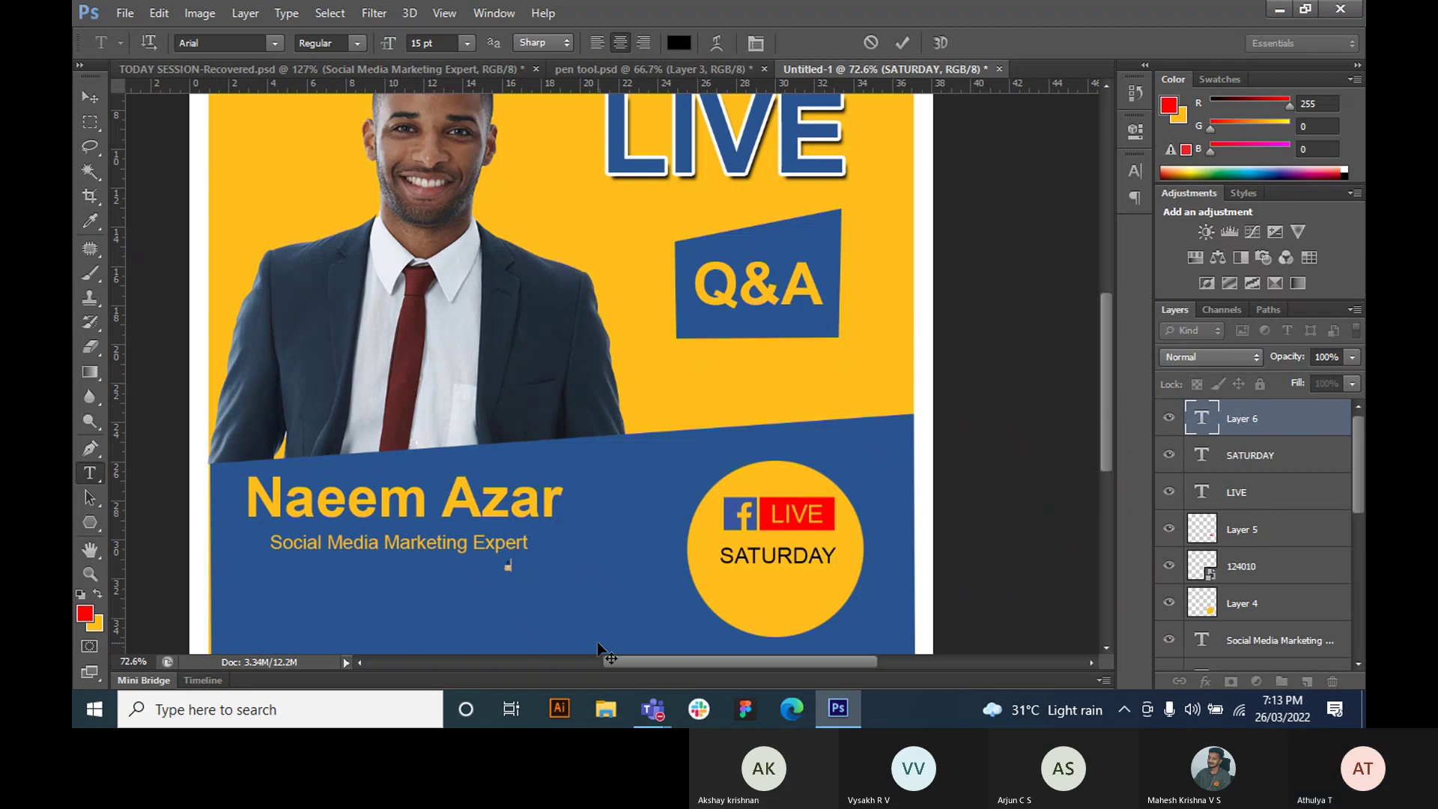
text(10 PM)
drag(523, 560, 438, 563)
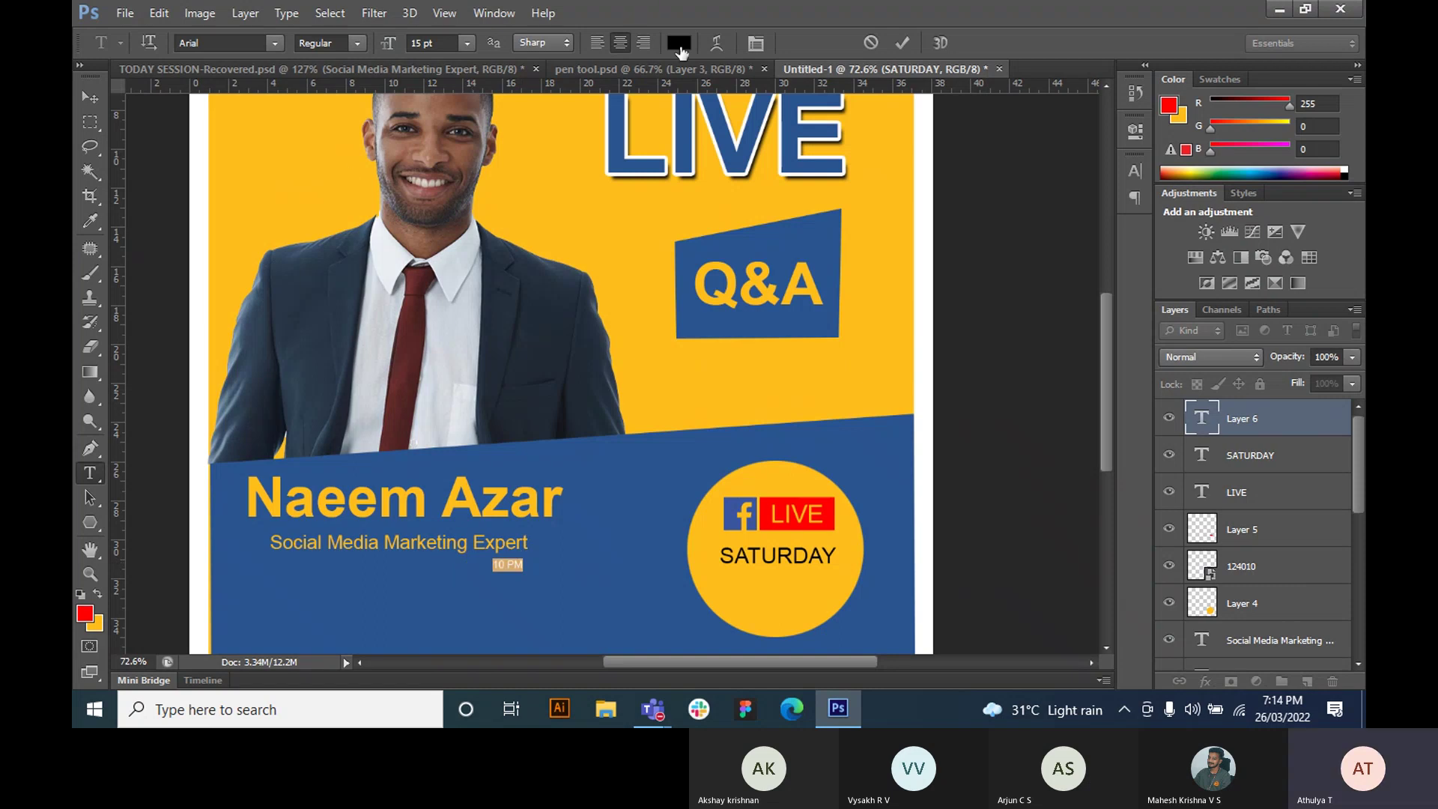
click(679, 42)
drag(927, 234, 753, 185)
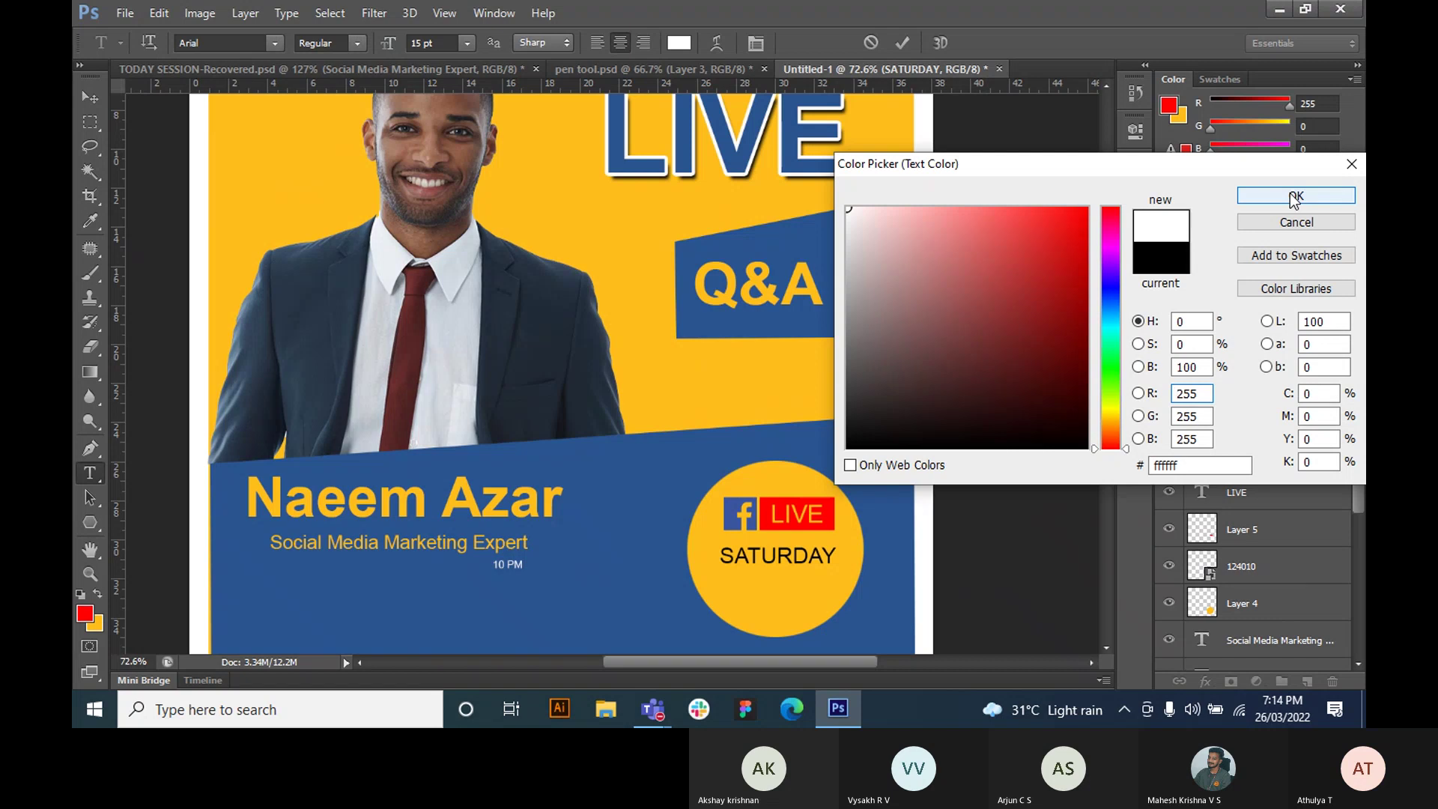
click(1294, 196)
- Enlarge the 10 PM text and place it under SATURDAY in the yellow circle, scaling it to about the same width
click(102, 95)
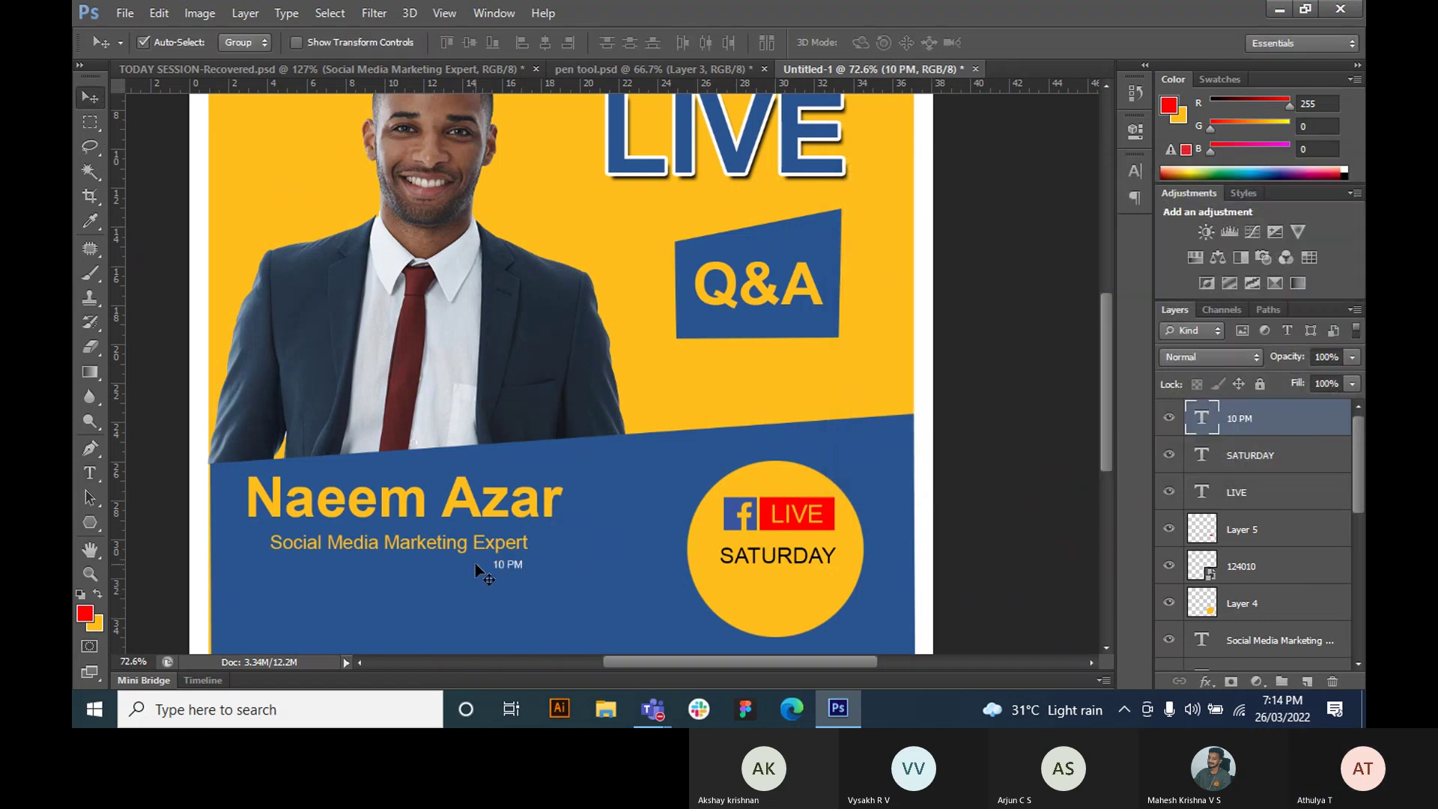
key(ctrl+t)
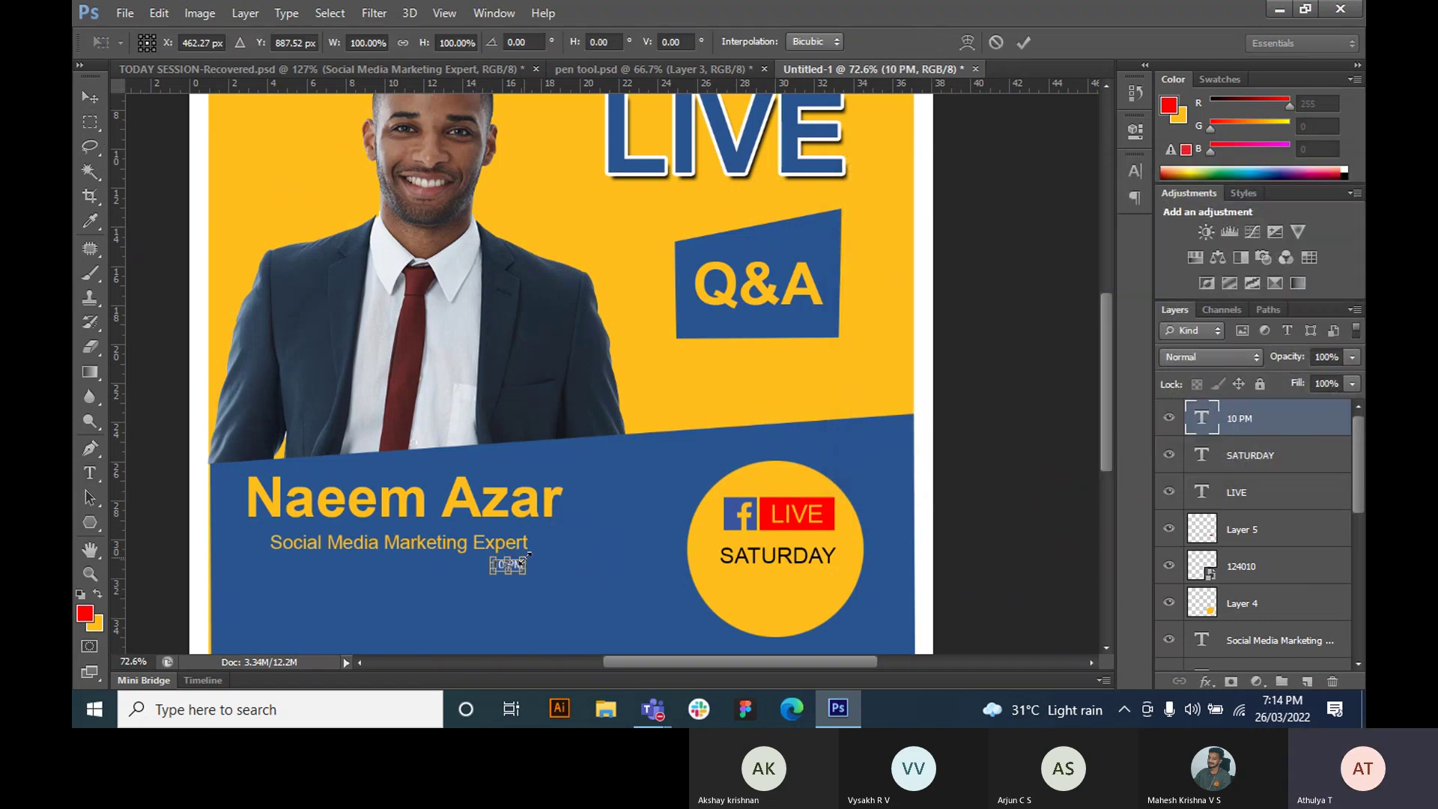
drag(528, 555, 829, 566)
key(Return)
key(ctrl+t)
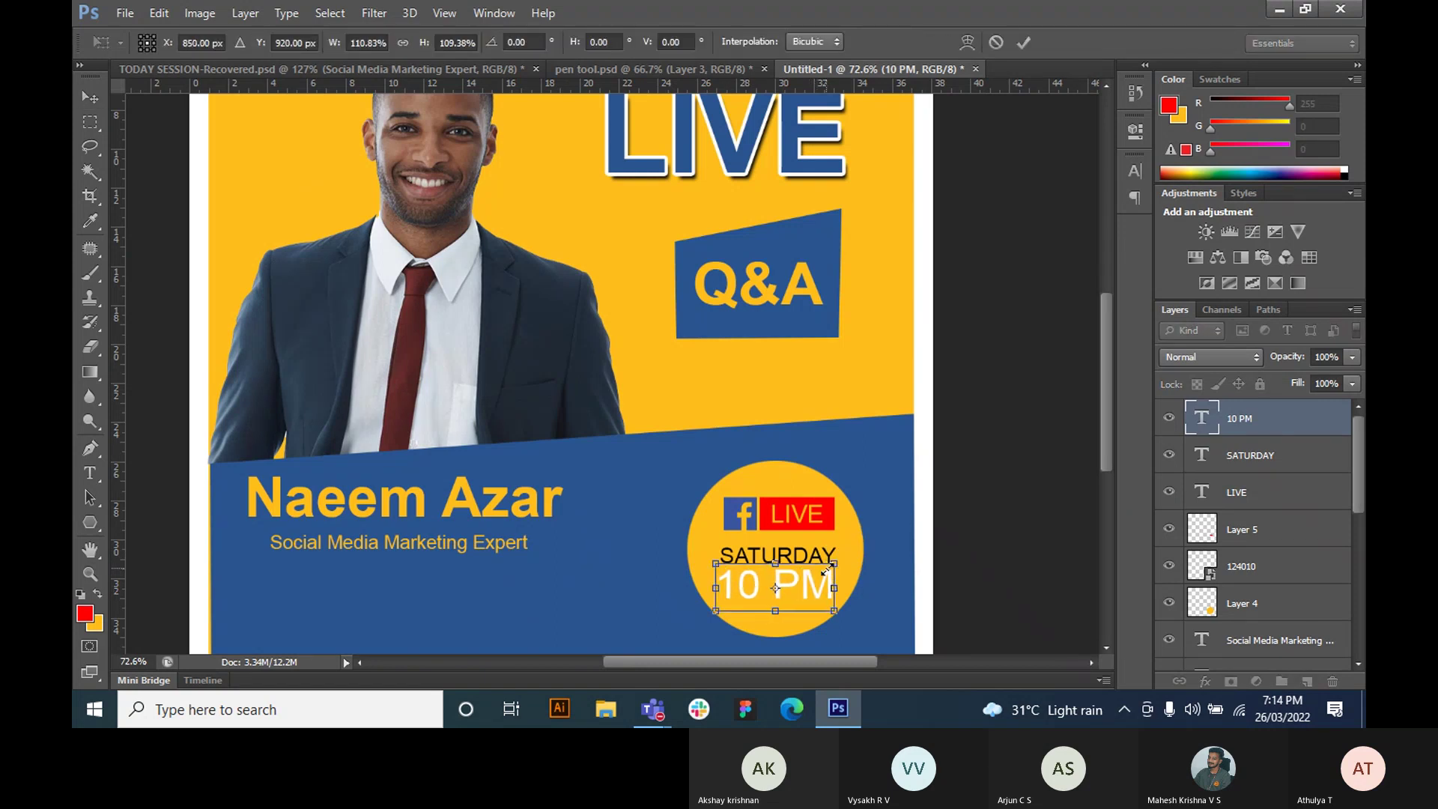
key(Return)
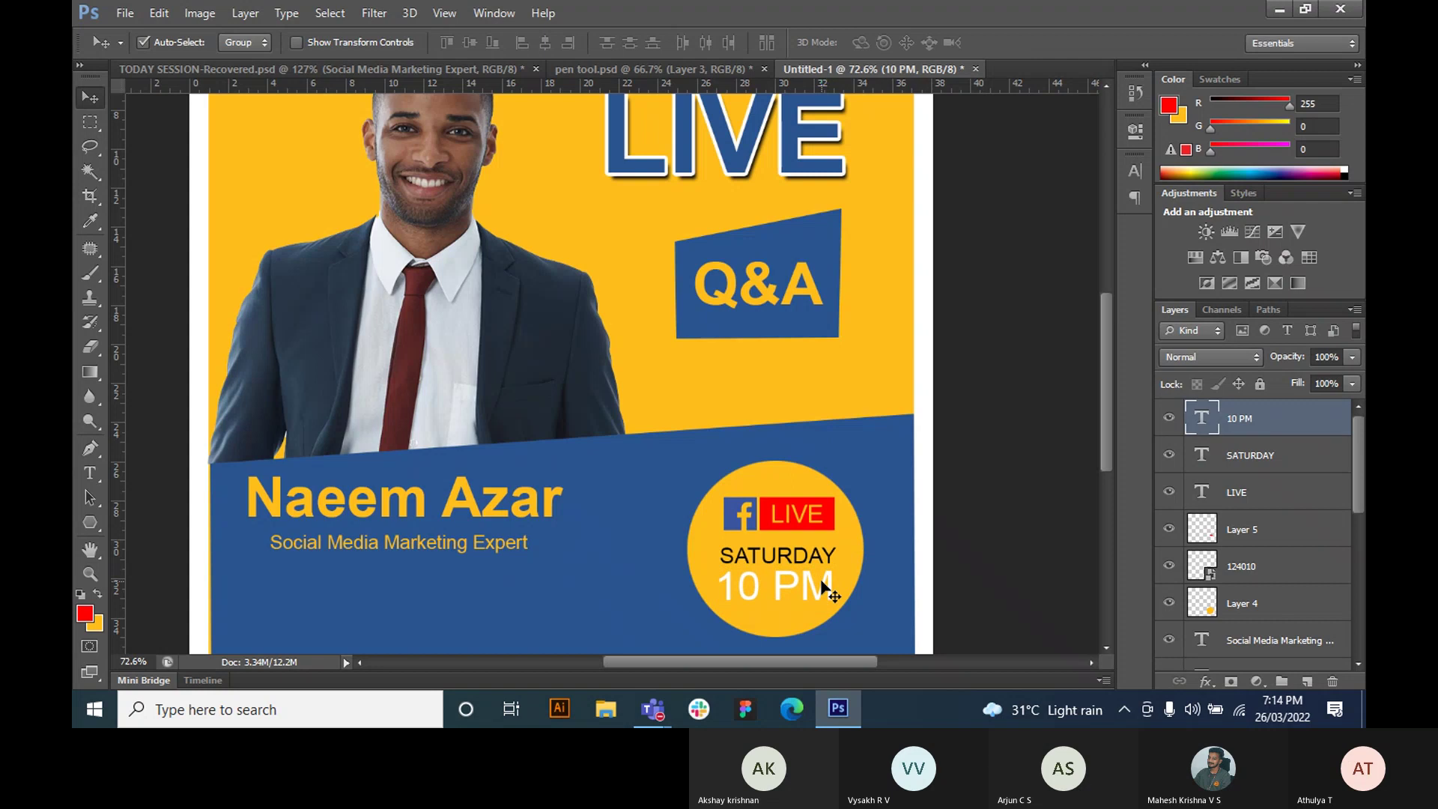
click(857, 549)
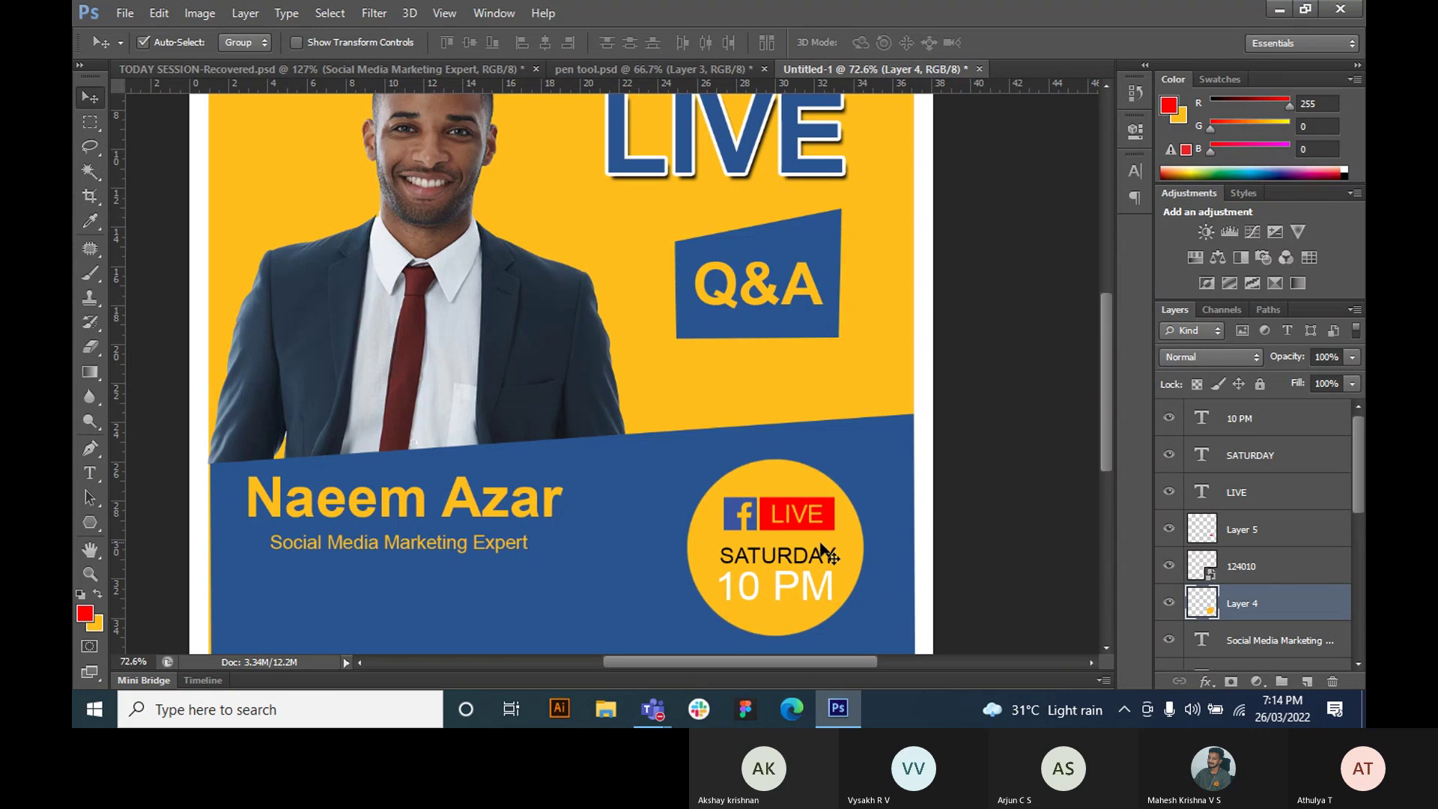
scroll(624, 529, down, 3)
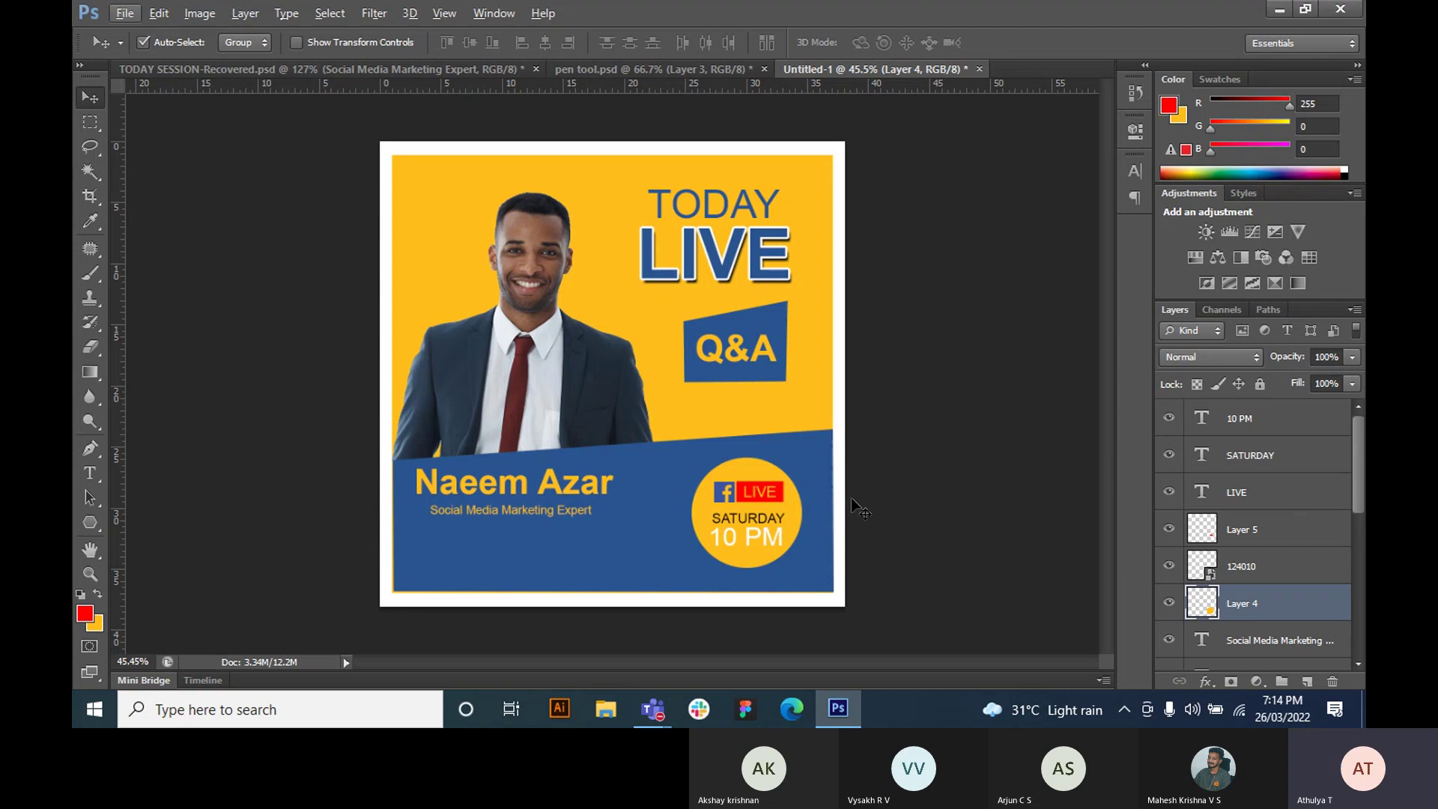
click(948, 600)
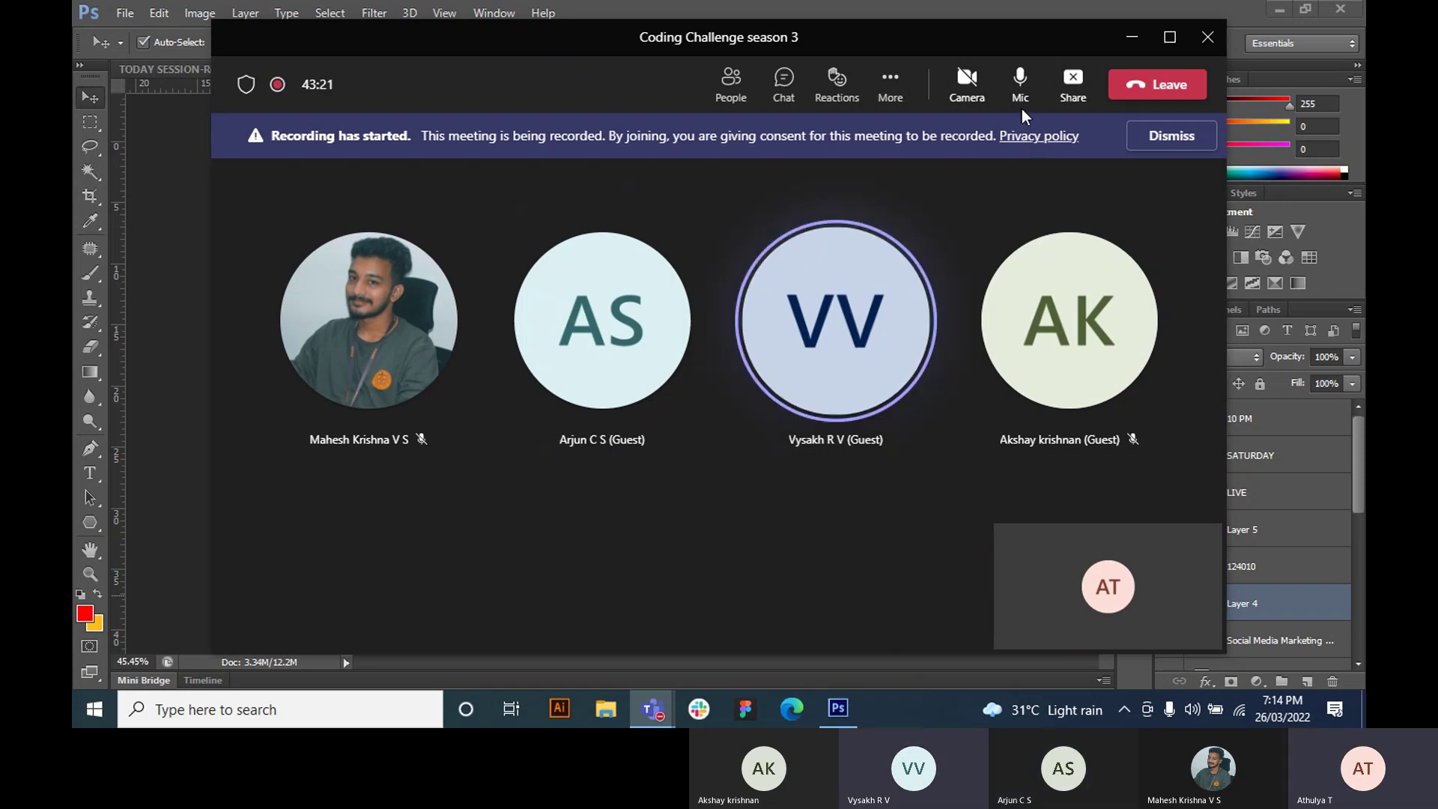
click(838, 707)
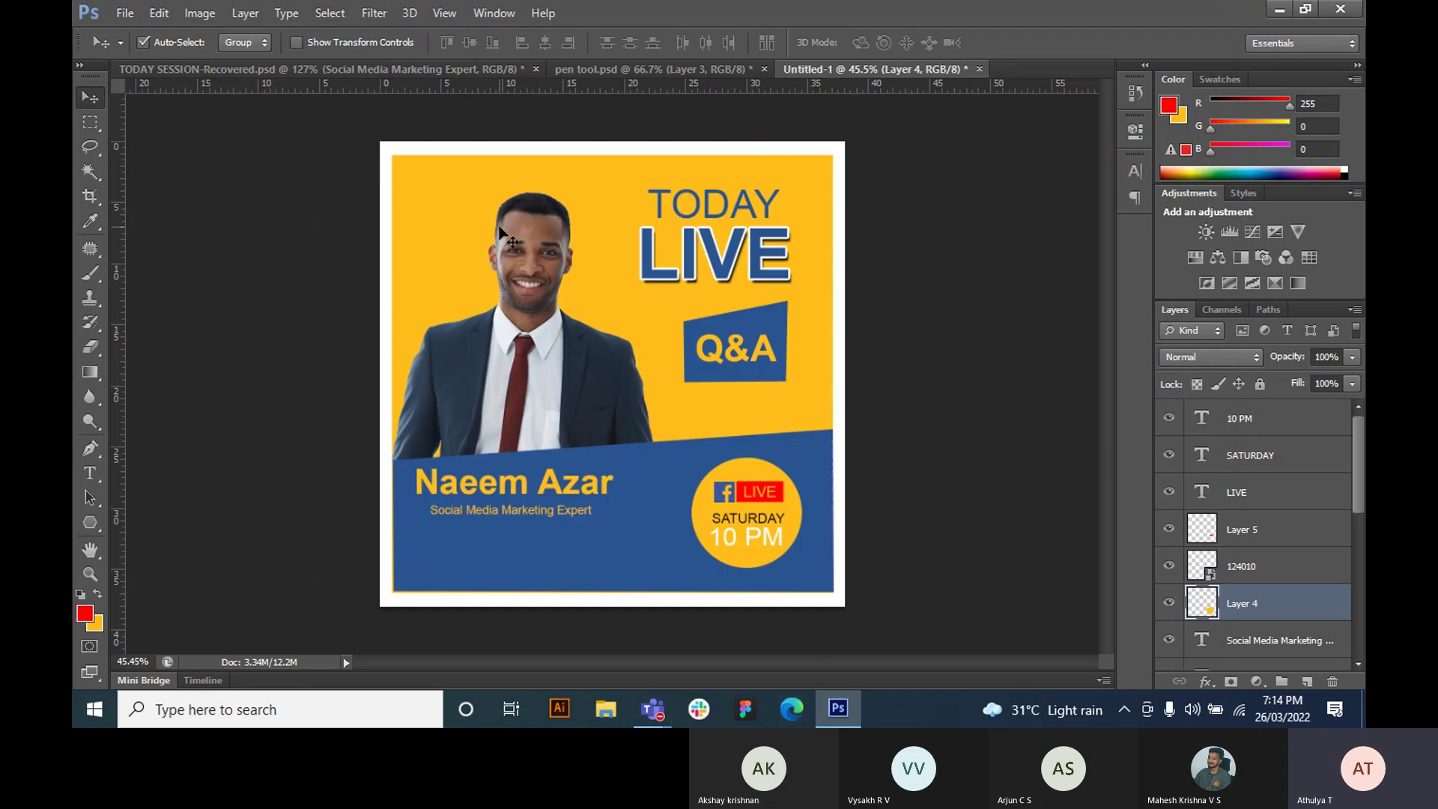
- Switch to the pen tool.psd document and hide Group 1 and Layer 3
click(631, 69)
click(1169, 410)
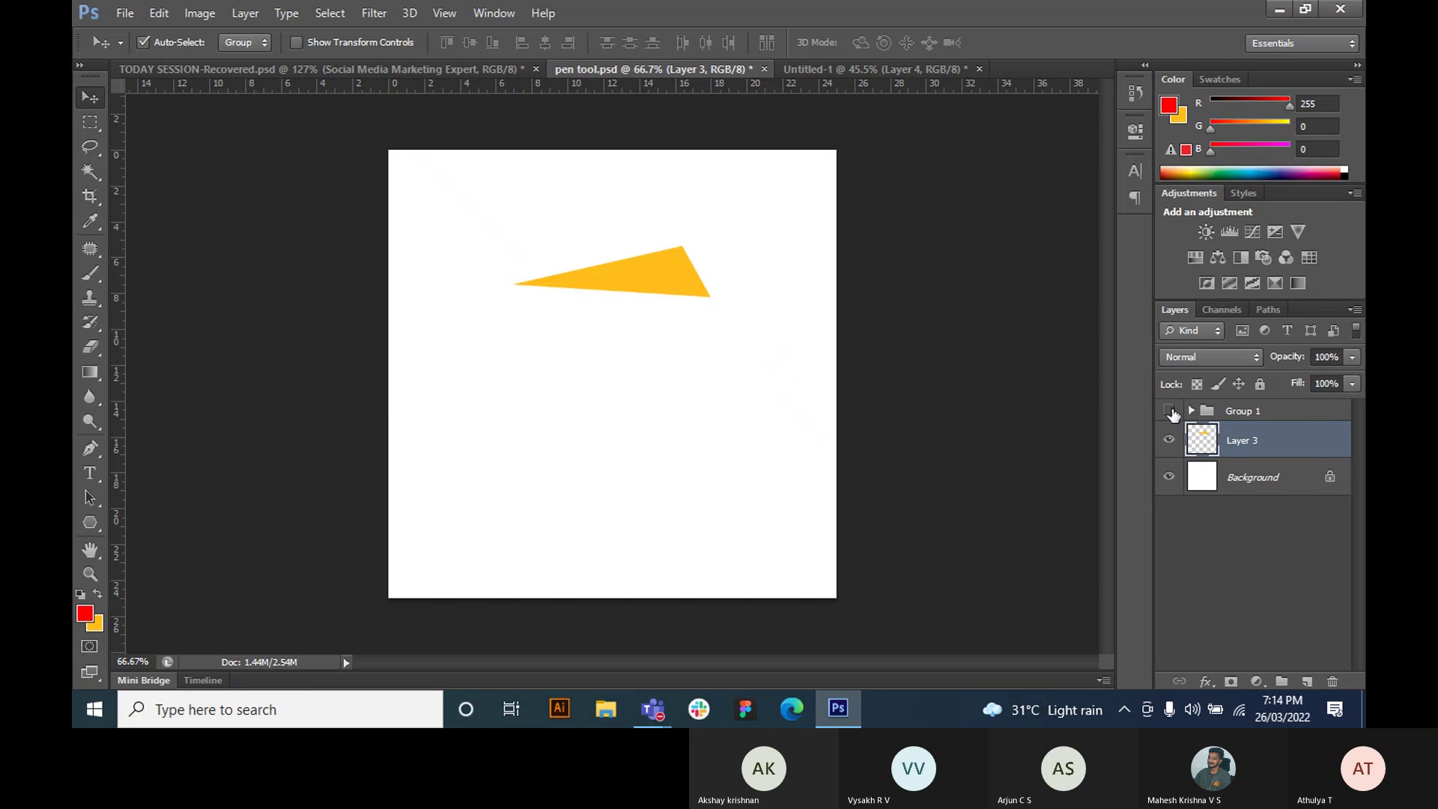
click(1169, 439)
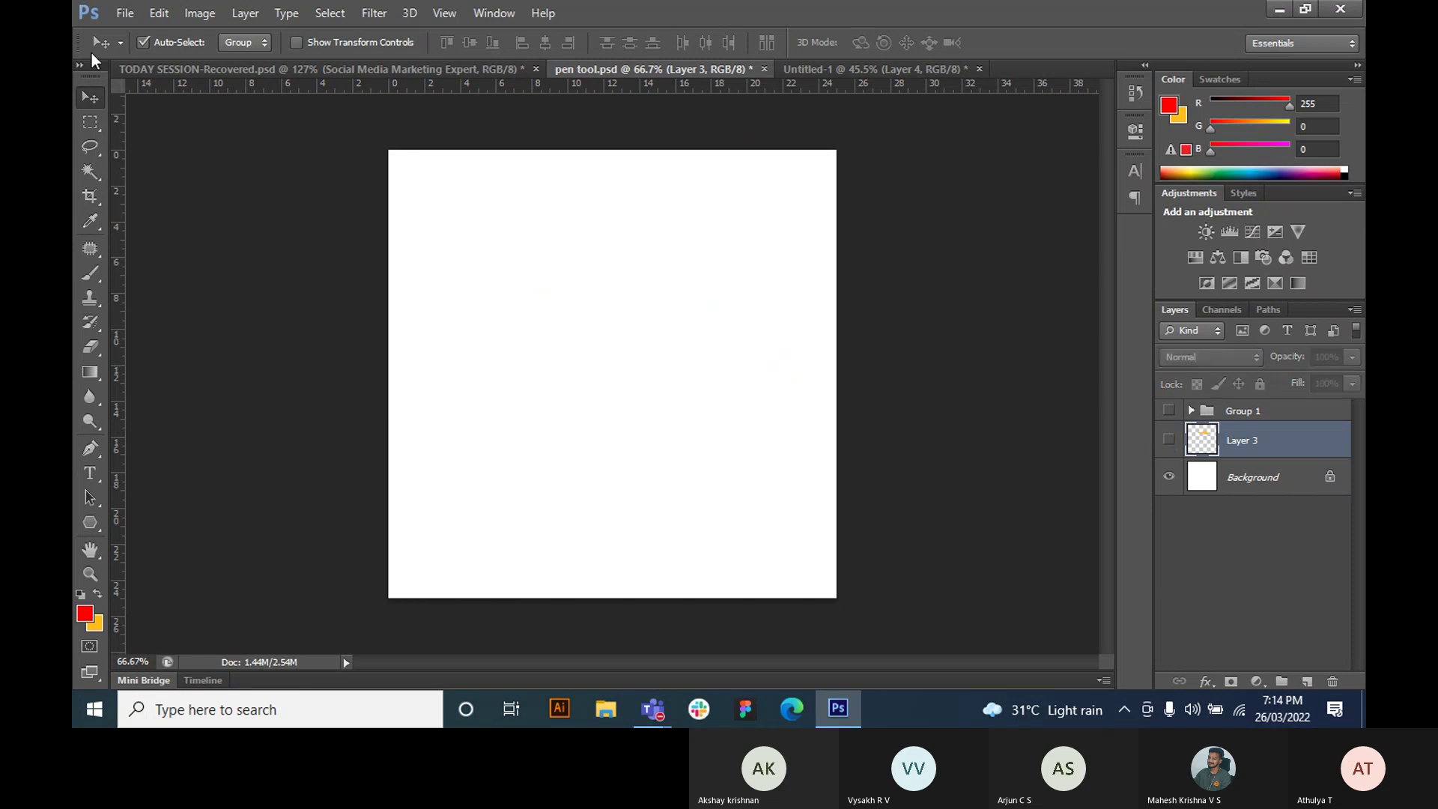
- Draw a red five-sided polygon with the Polygon tool and move it to the upper middle of the white canvas
click(88, 528)
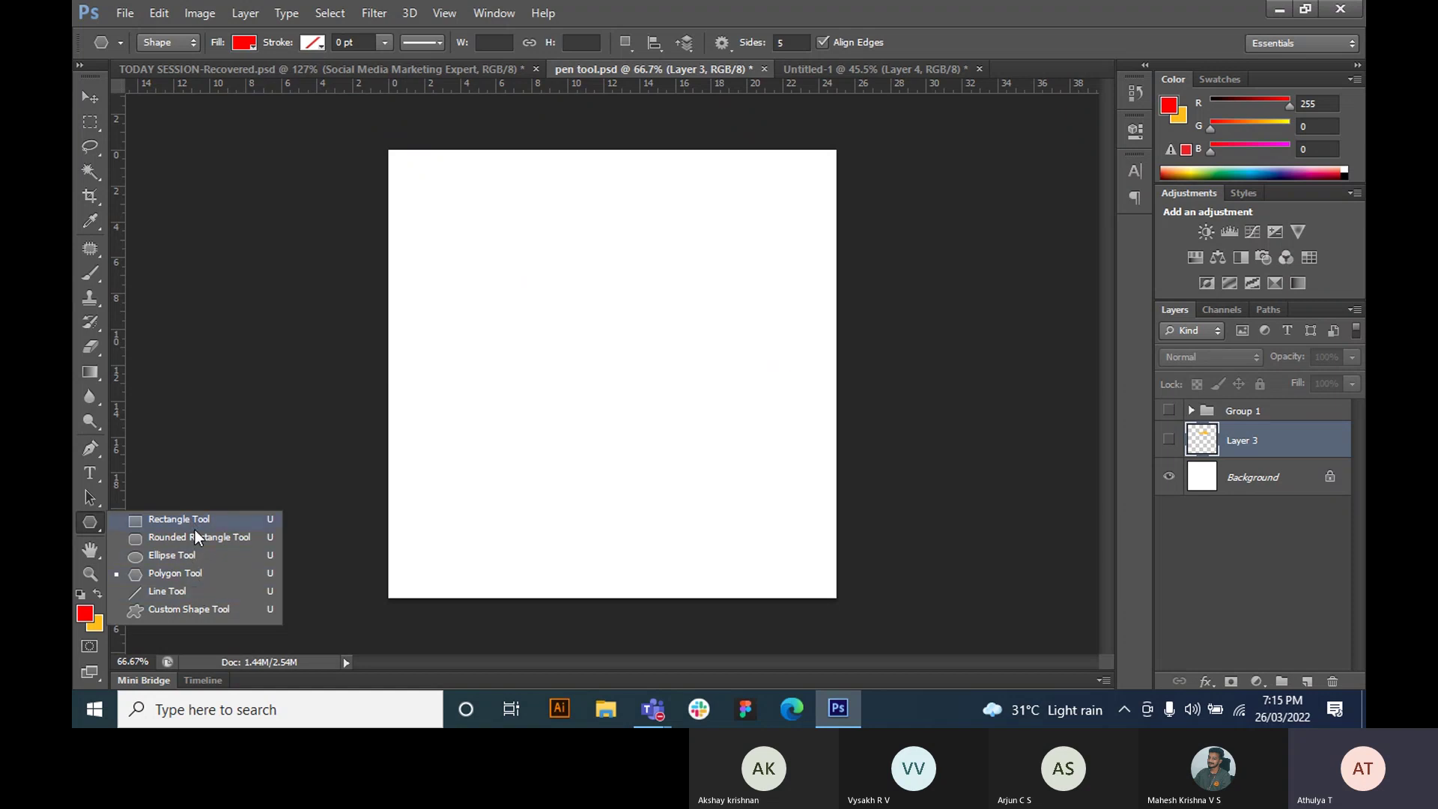
click(193, 576)
drag(513, 251, 571, 318)
click(90, 97)
drag(513, 275, 579, 352)
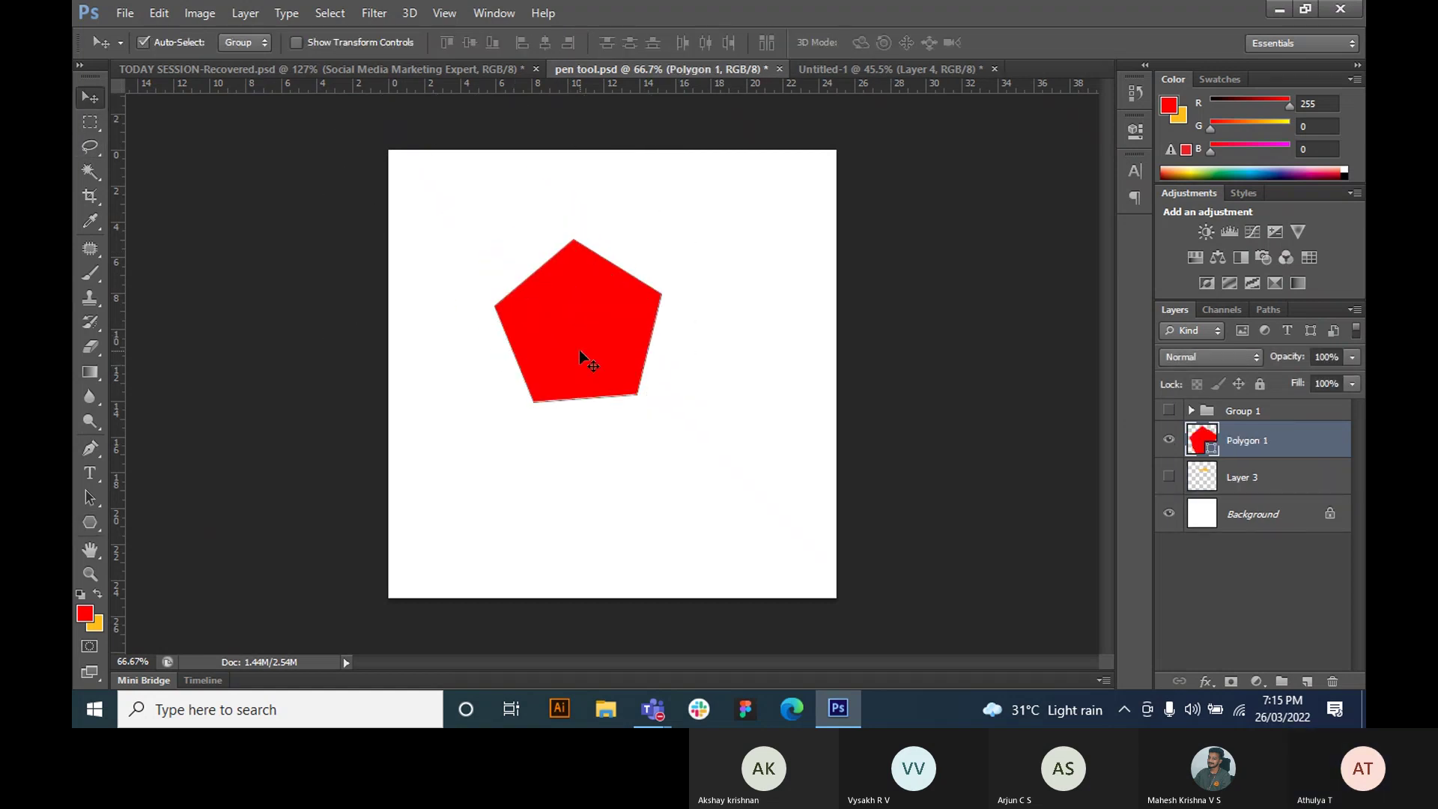
- Enlarge the red polygon to about 168% and reposition it near the centre of the canvas
key(ctrl+t)
drag(663, 238, 764, 188)
drag(617, 329, 636, 362)
key(Return)
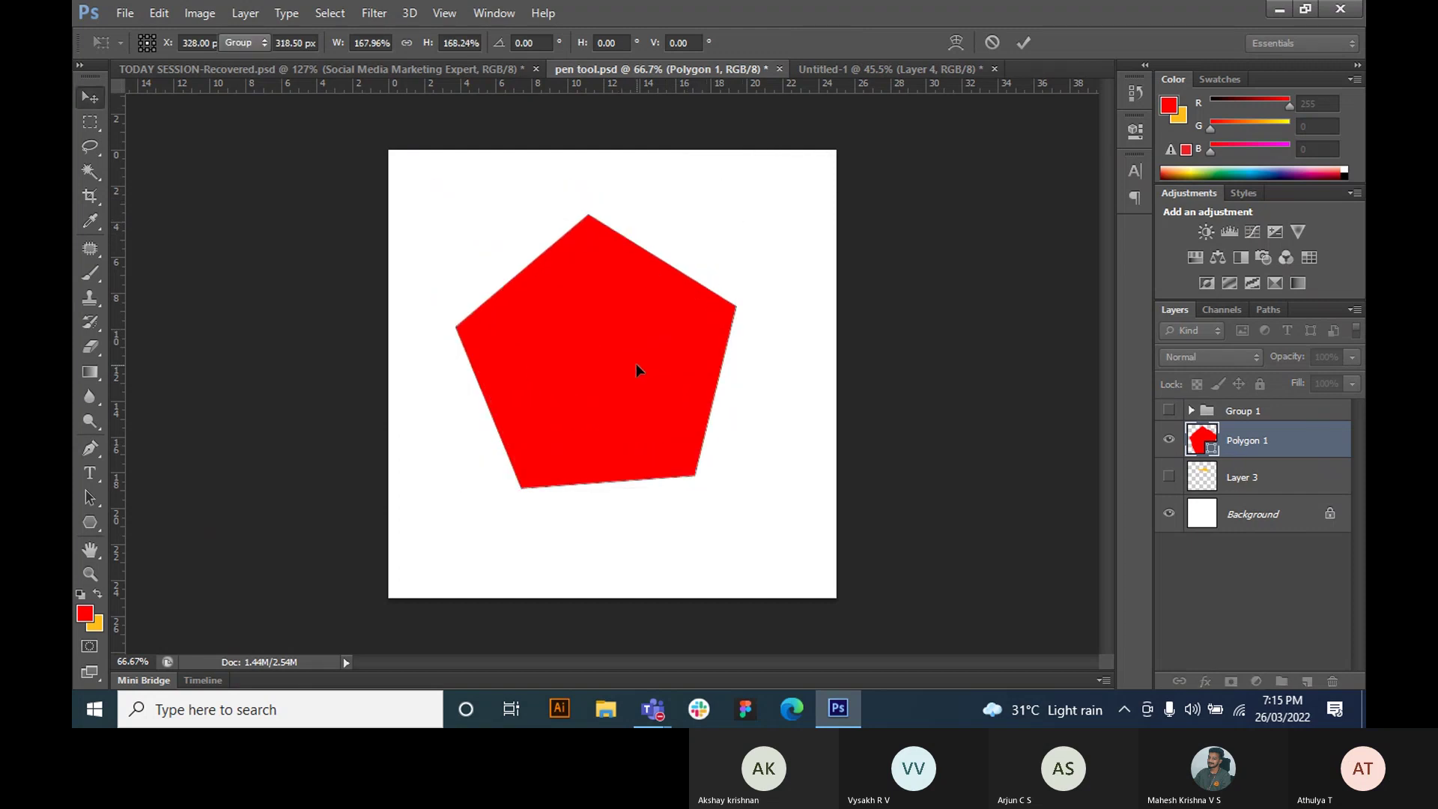
click(757, 240)
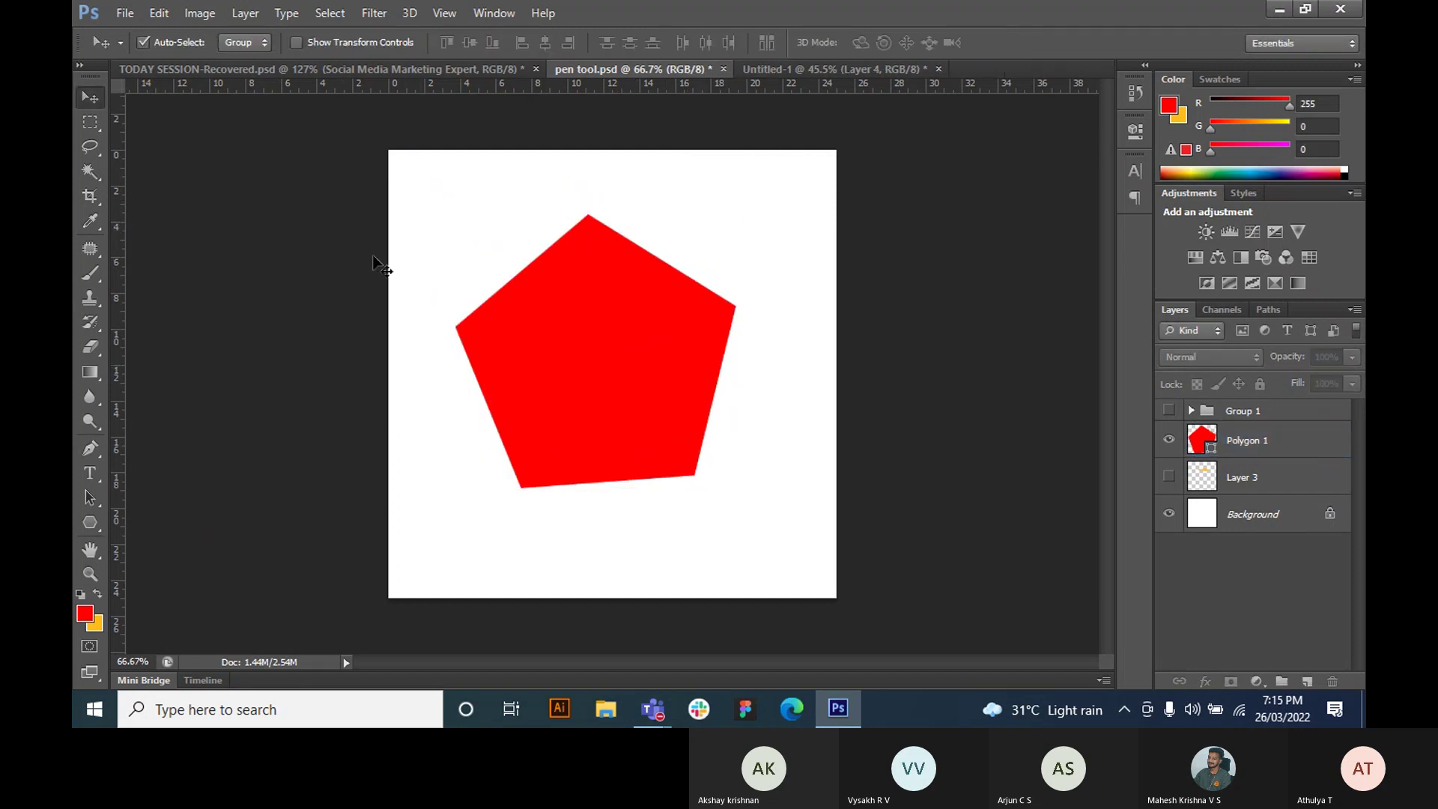
- Place the image UKACIXChCKconfident-man-with-women in the document at its default size
click(124, 13)
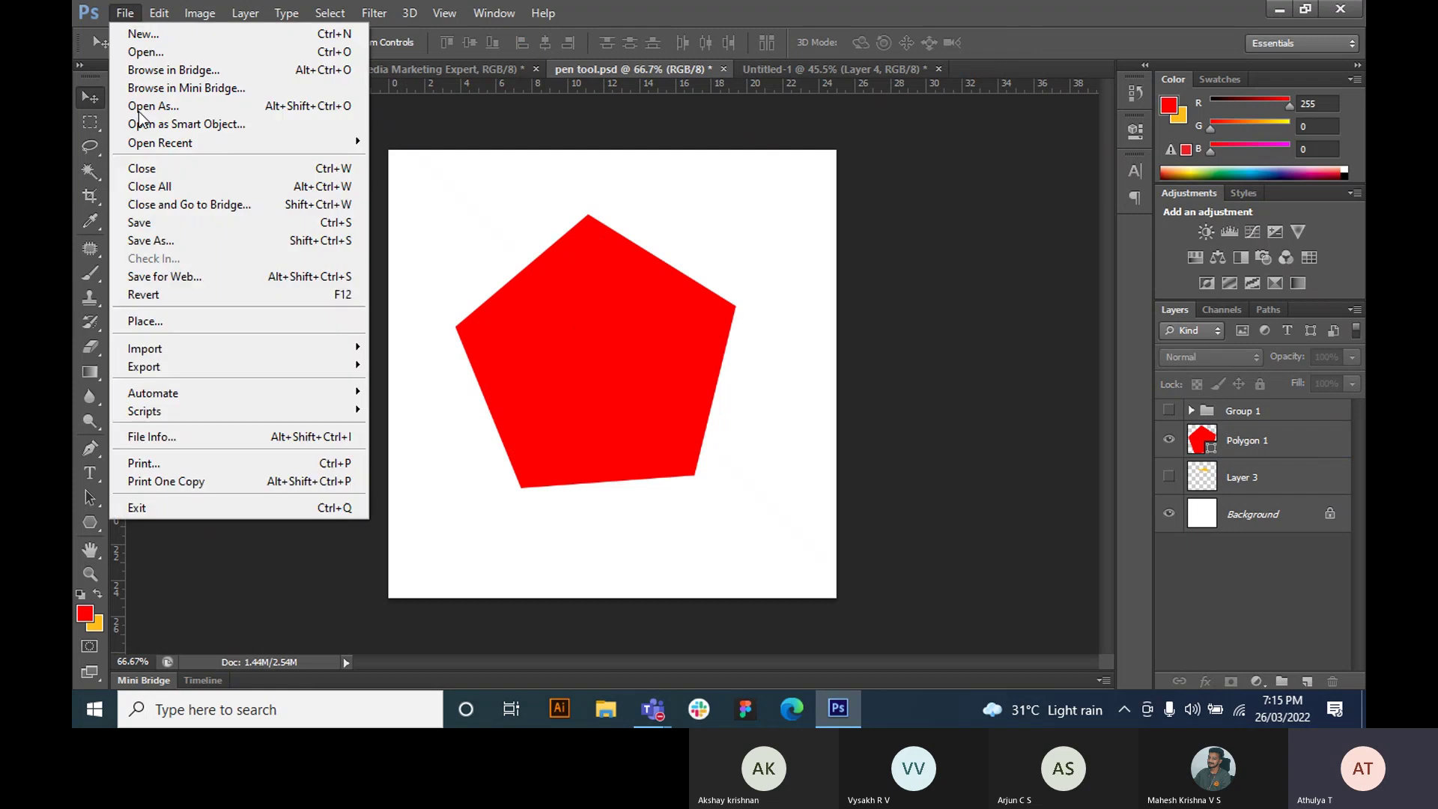
click(166, 320)
click(949, 177)
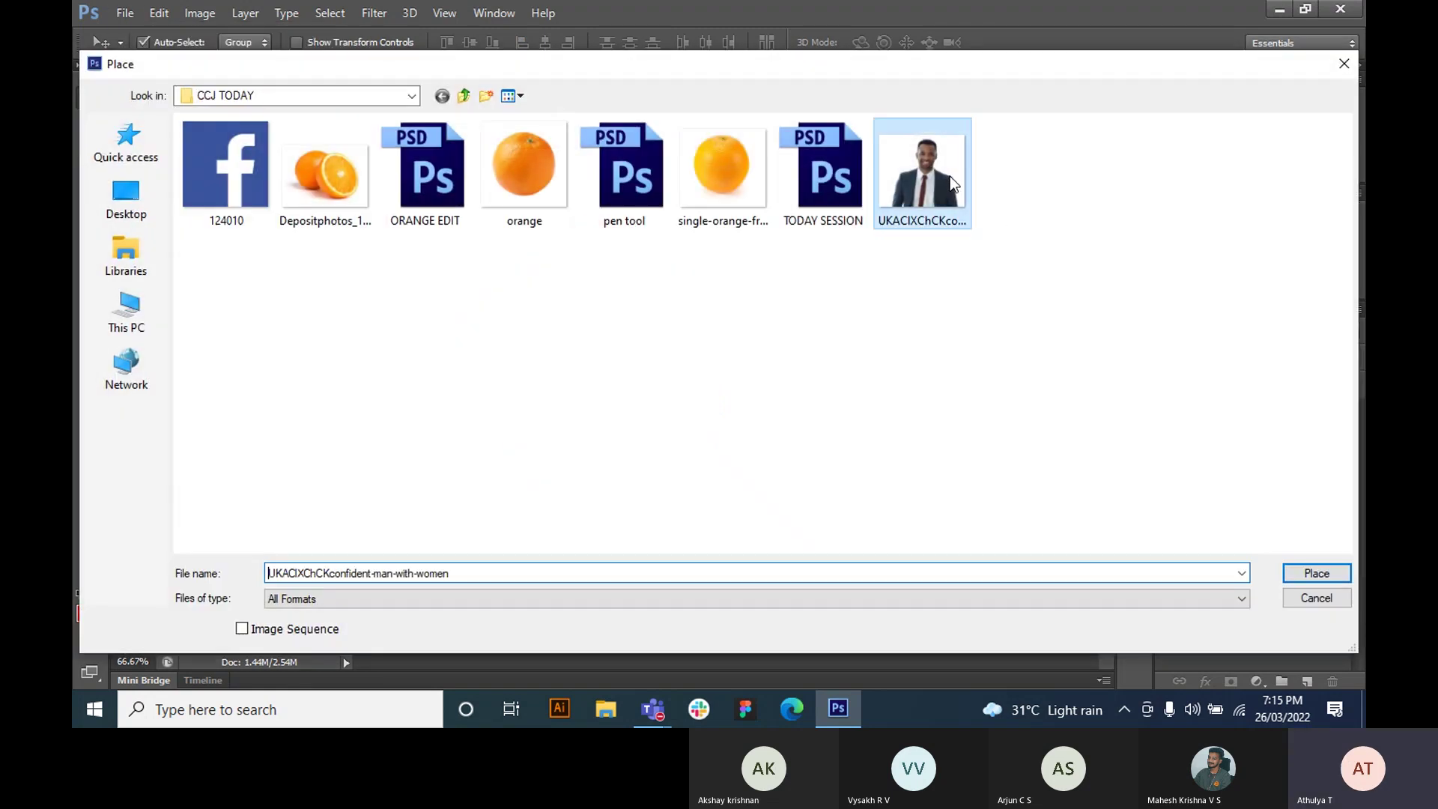
click(1318, 573)
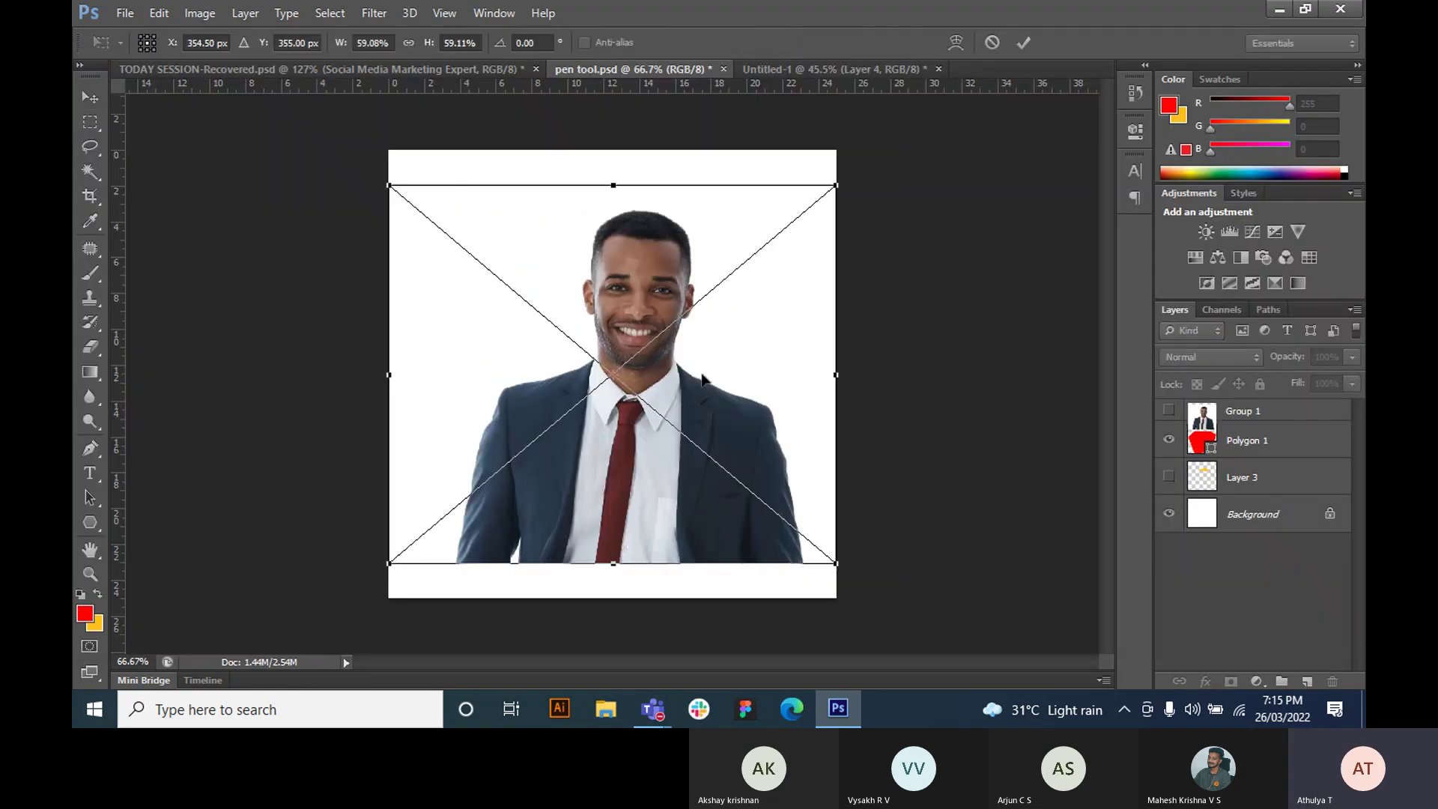
key(Return)
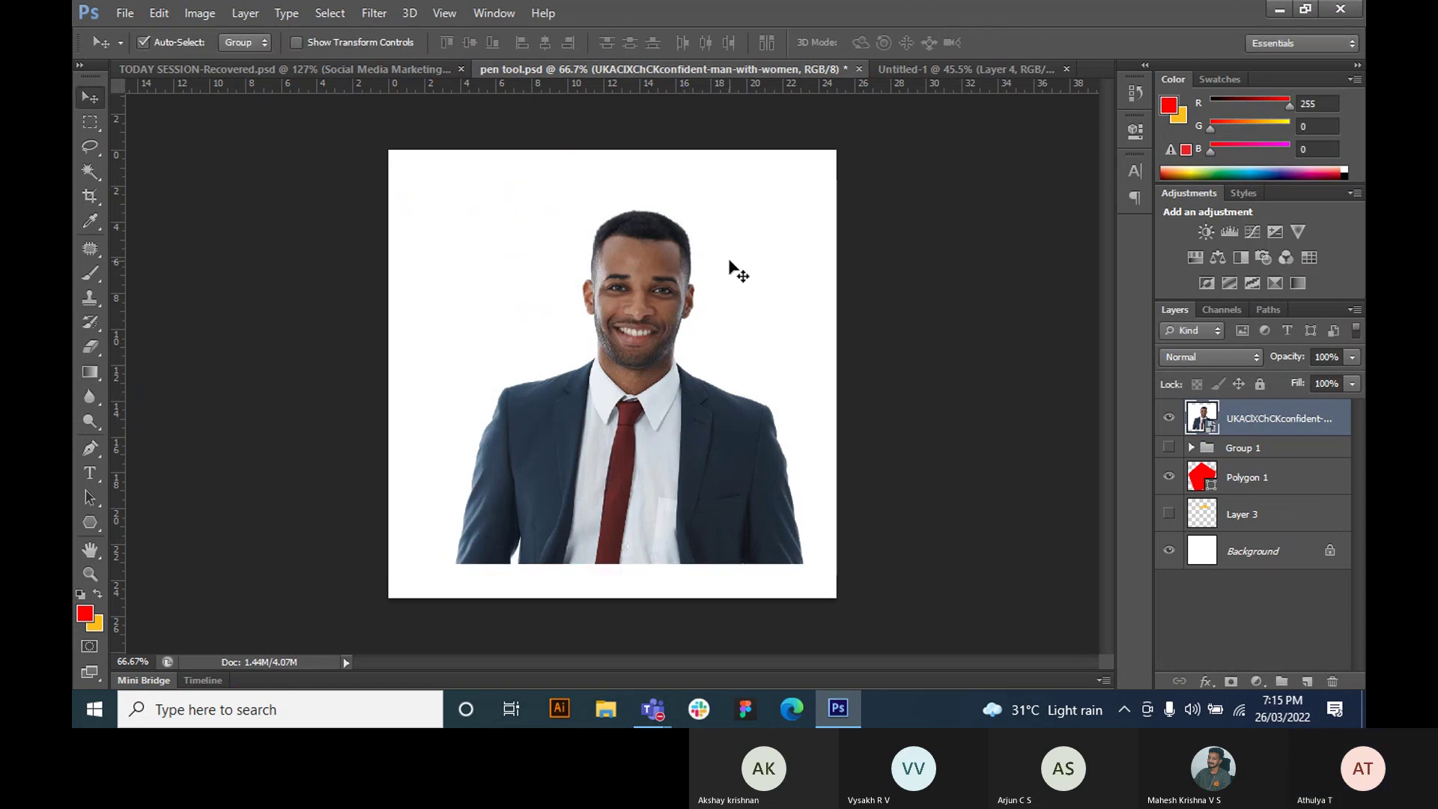
- Scale the placed photo down to about two thirds and move it over the lower part of the red polygon
key(ctrl+t)
drag(831, 183, 745, 239)
key(Return)
drag(674, 324, 708, 370)
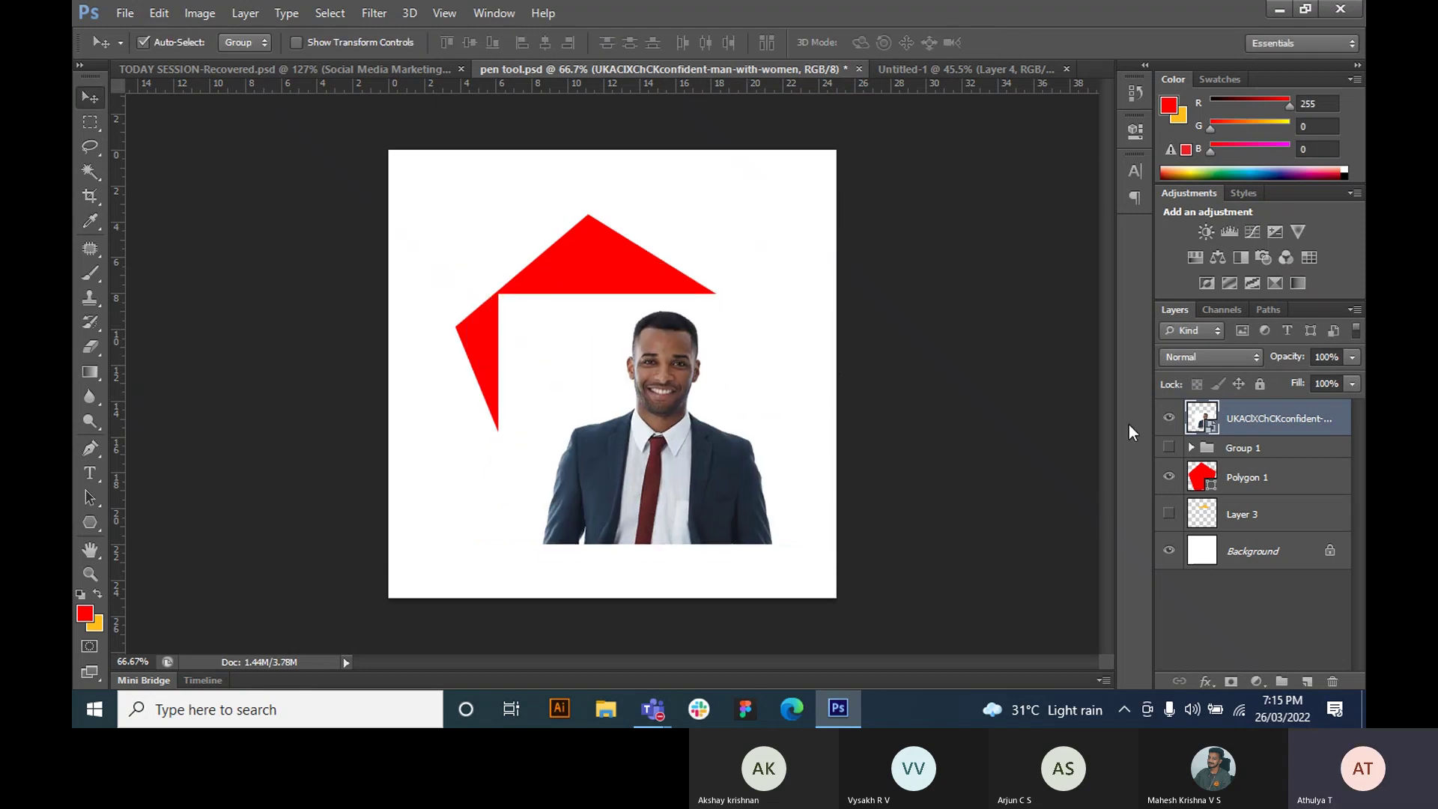
- Rasterize the photo layer, select its white background with the Magic Wand, fill it with yellow and deselect
right_click(1237, 414)
click(919, 283)
click(90, 171)
click(545, 344)
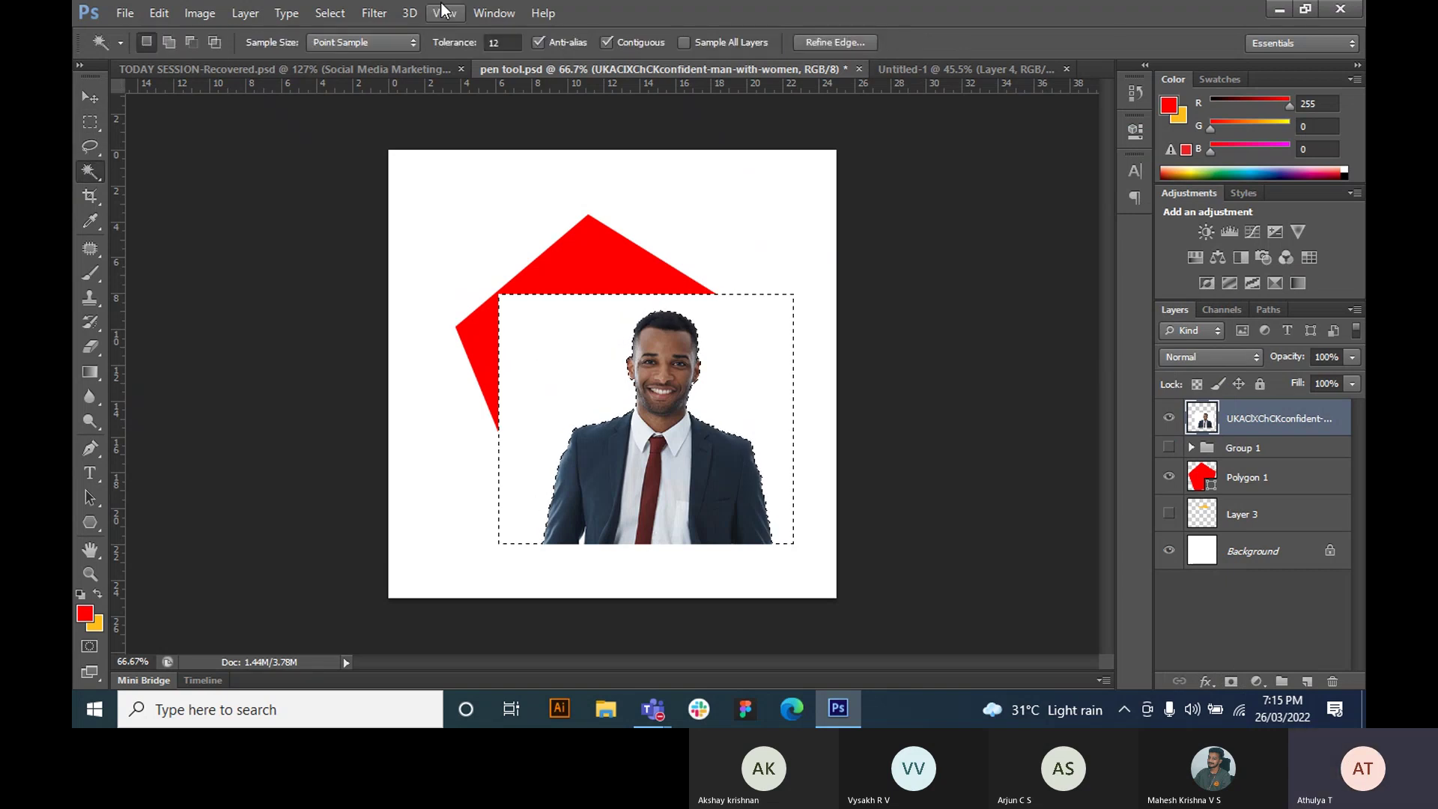
click(98, 593)
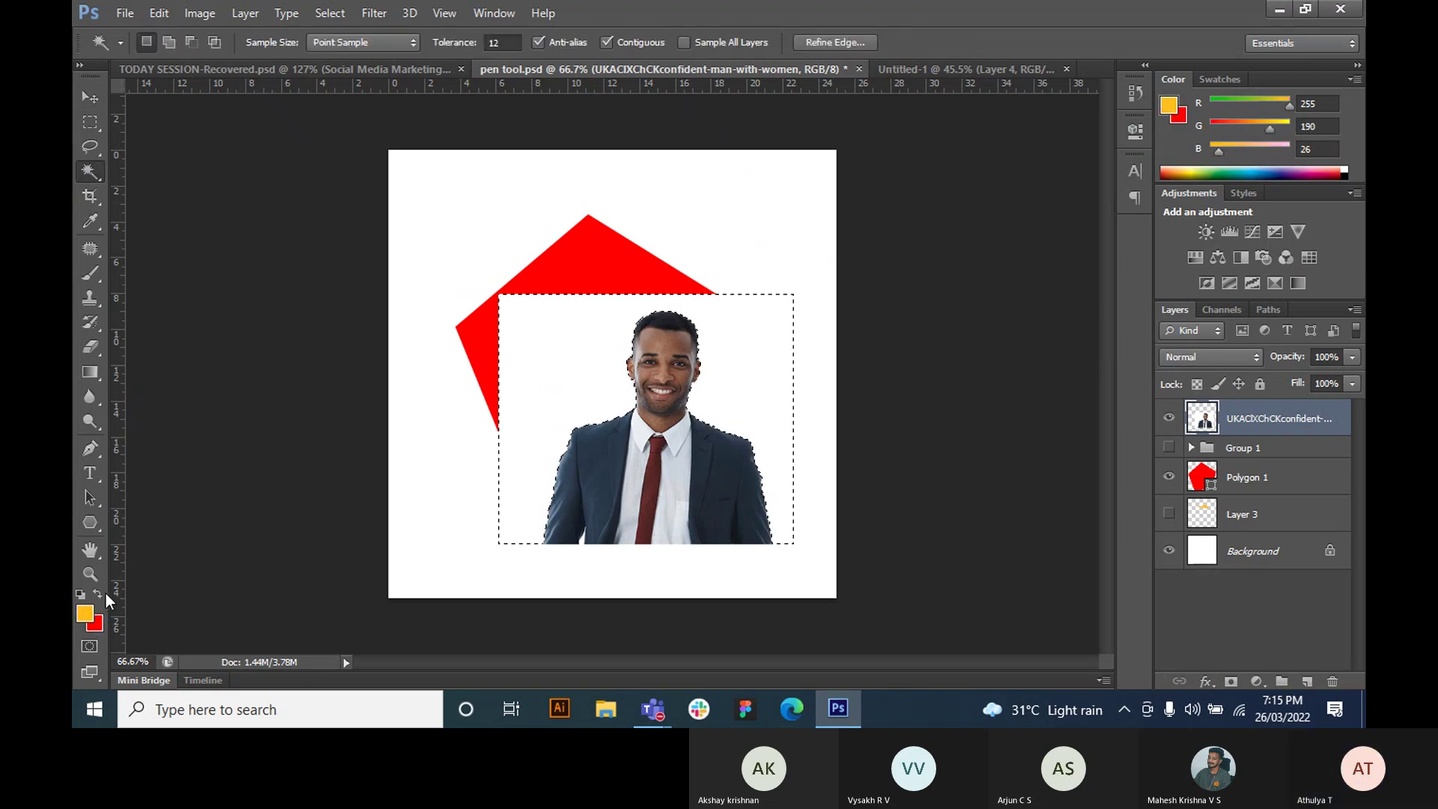
key(alt+BackSpace)
key(ctrl+d)
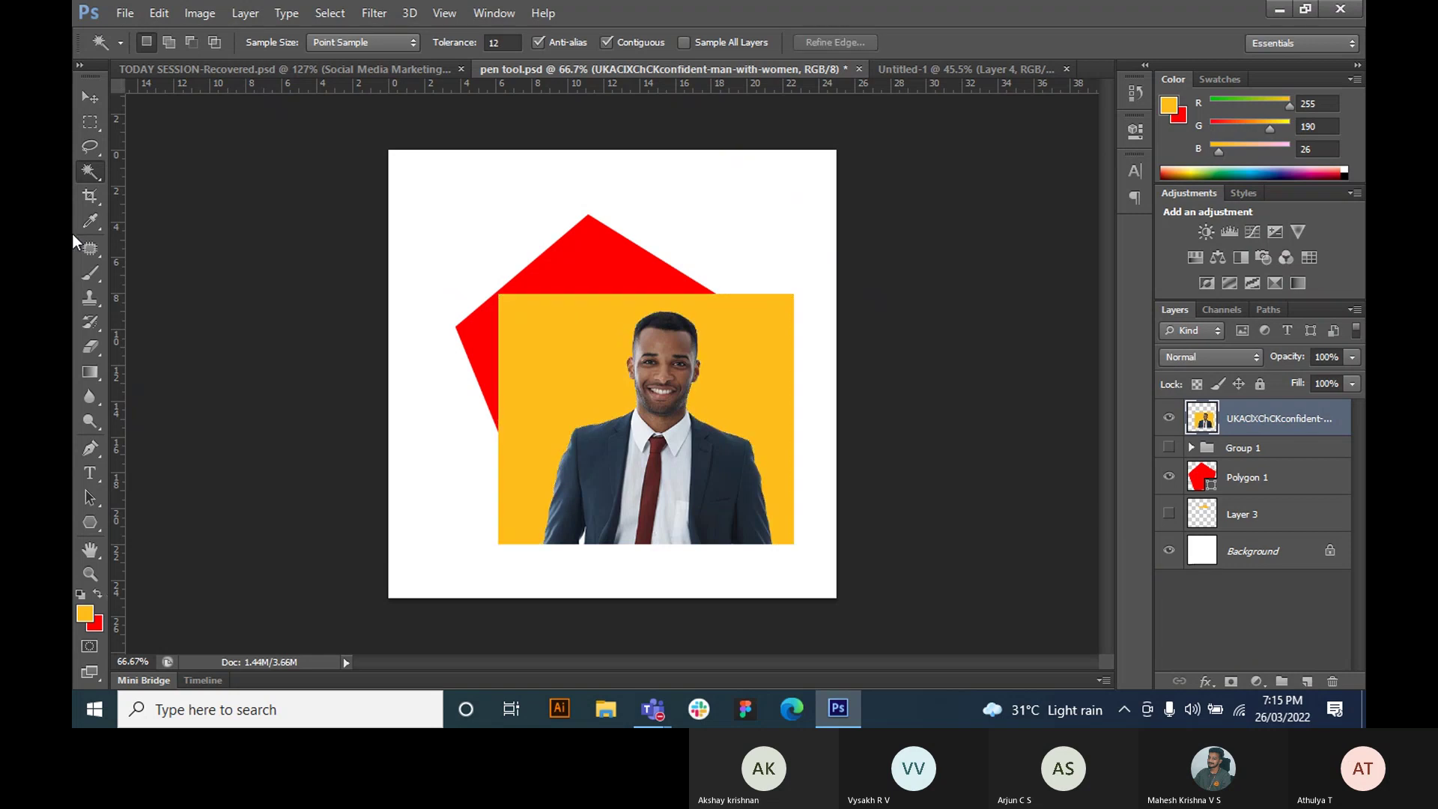
- Reposition the photo and the red polygon so they overlap, and delete the hidden Group 1
click(81, 105)
drag(694, 394, 676, 434)
drag(644, 295, 662, 299)
drag(802, 451, 785, 384)
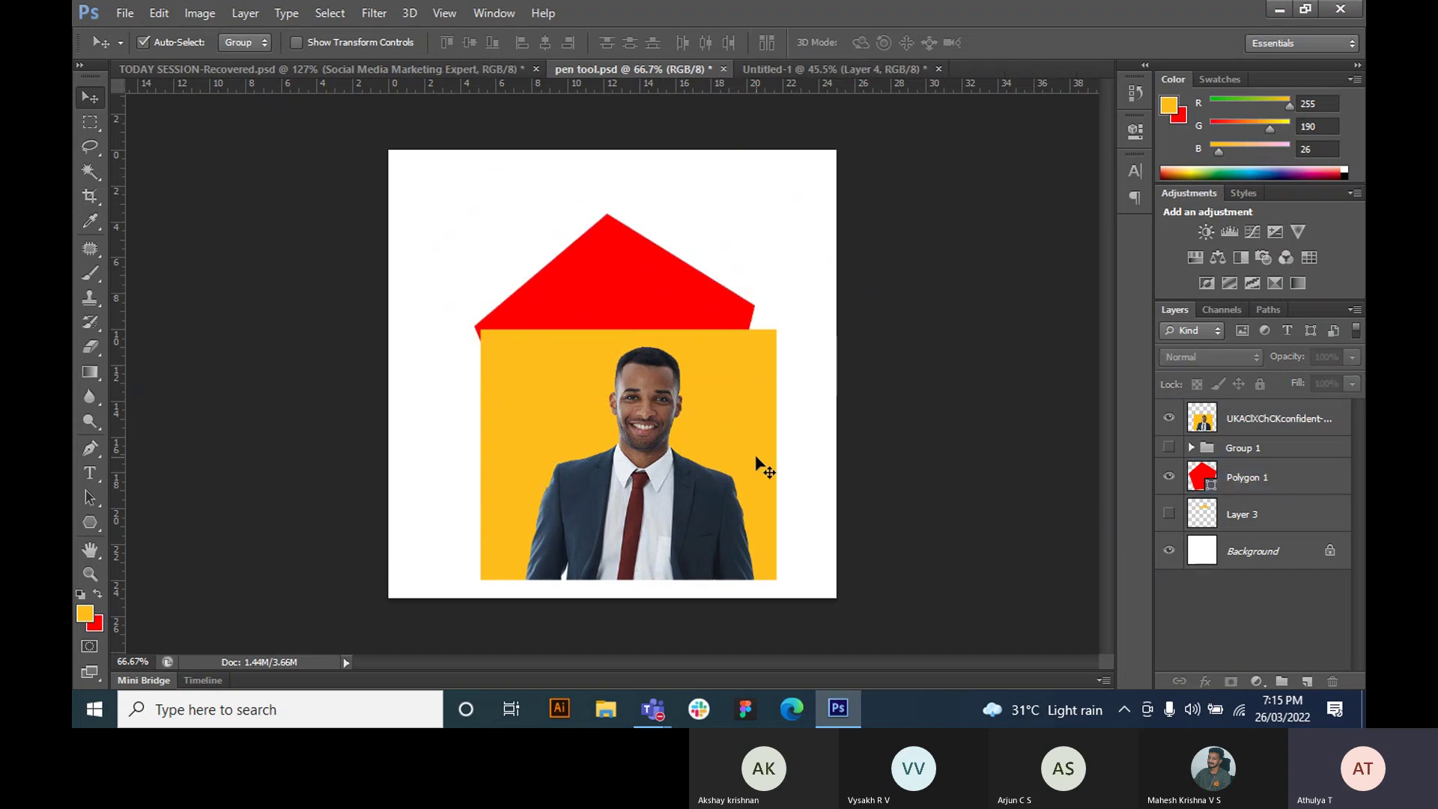
drag(754, 462, 740, 409)
click(1249, 448)
key(Delete)
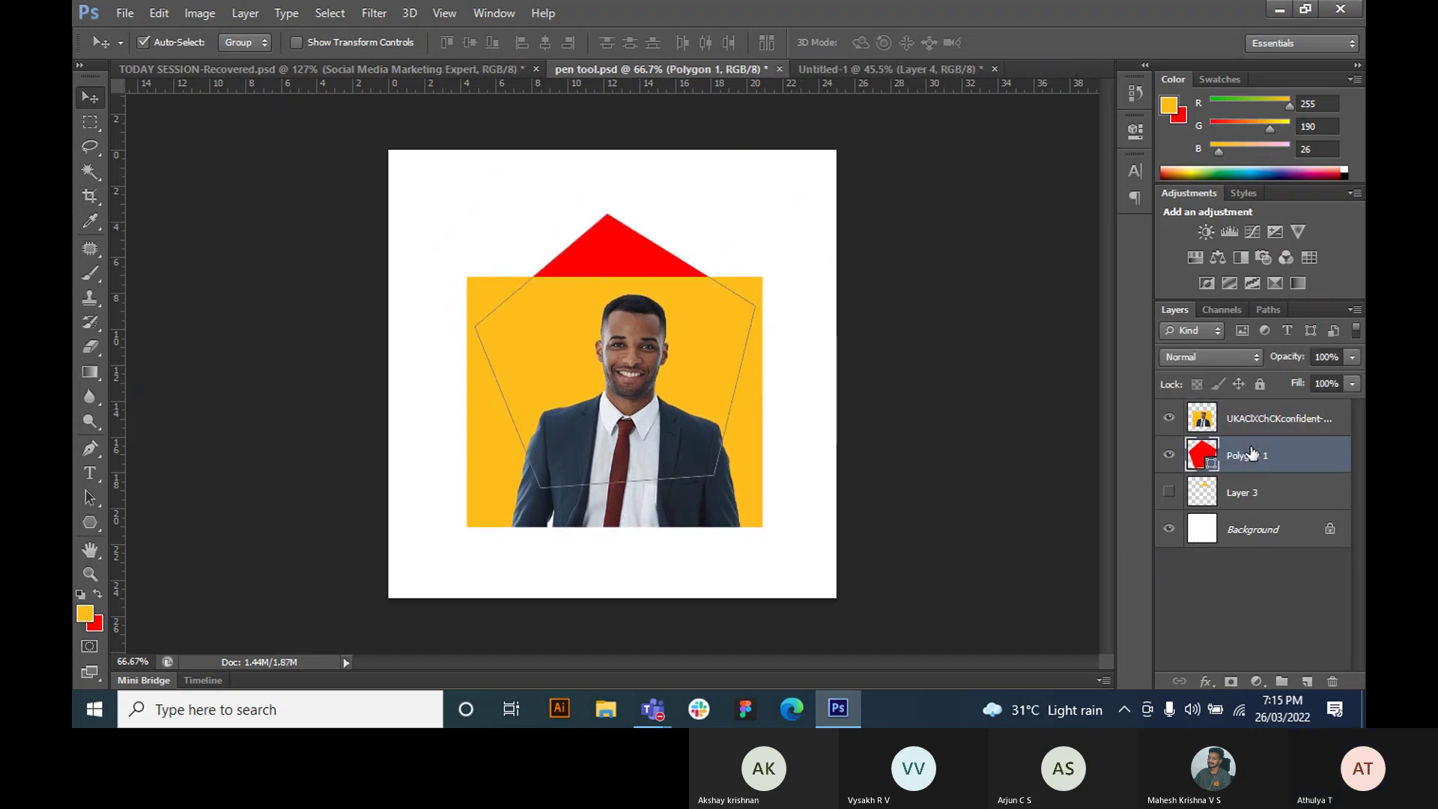
- Clip the photo to the red polygon with a clipping mask and adjust its position inside the shape
click(741, 441)
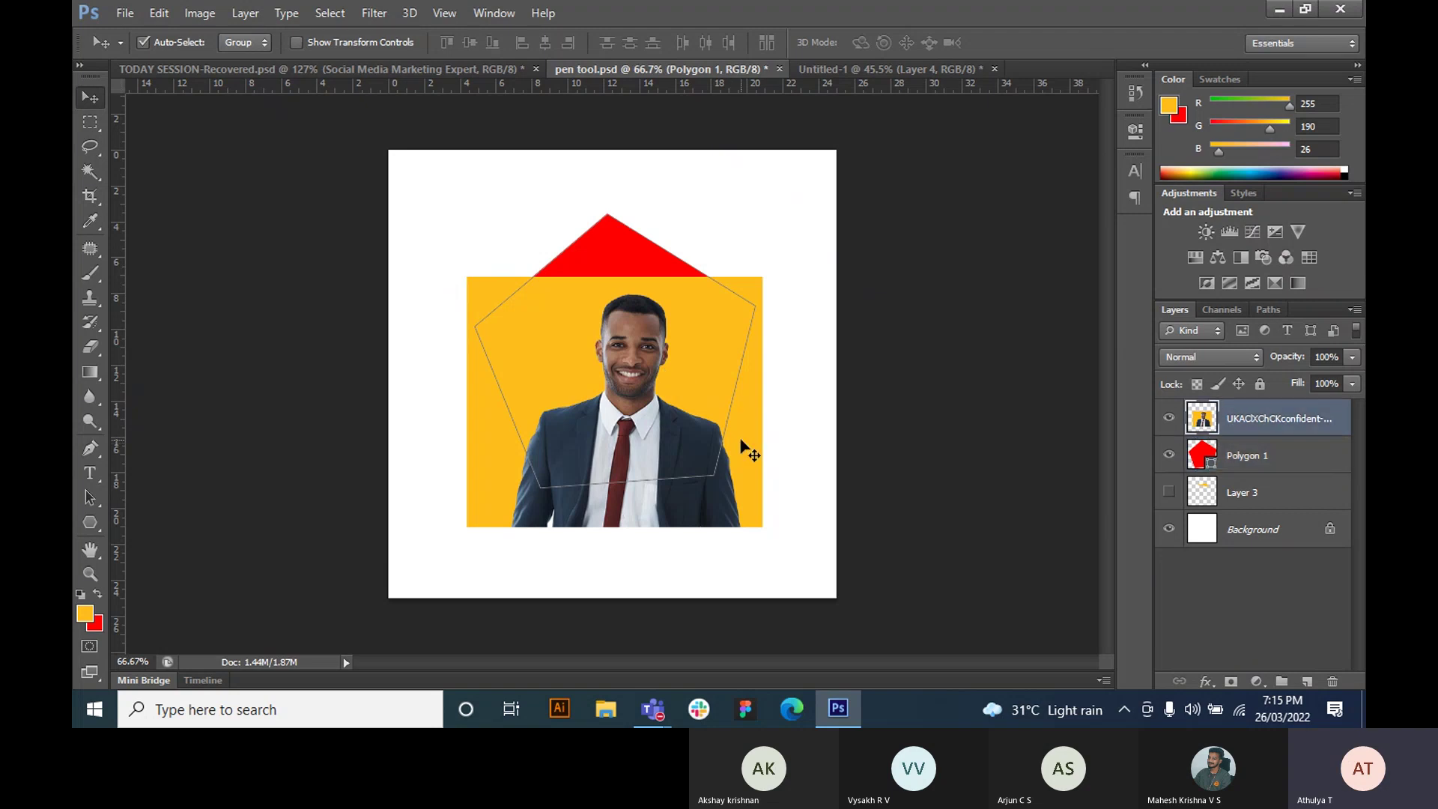
drag(740, 440, 748, 469)
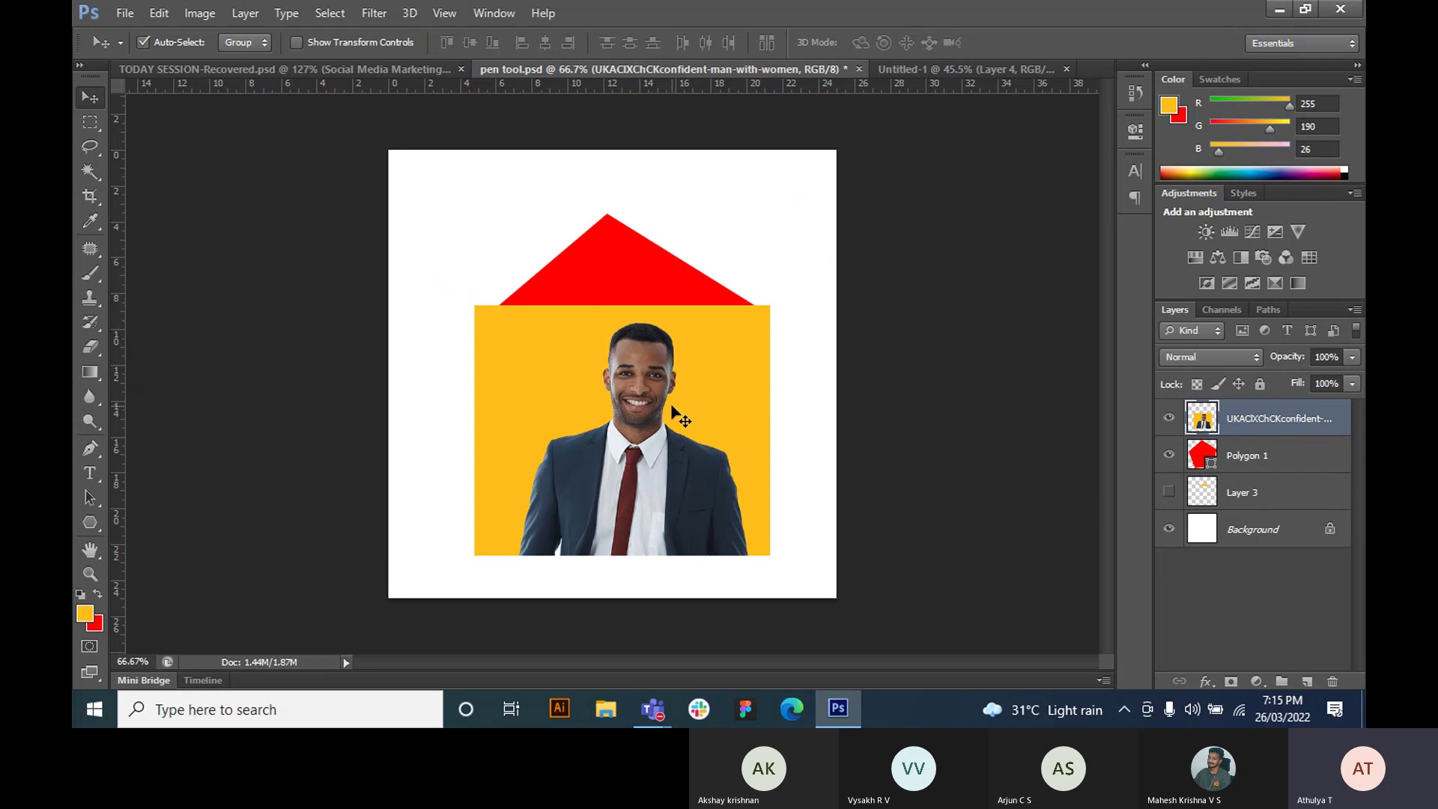
key(ctrl+alt+g)
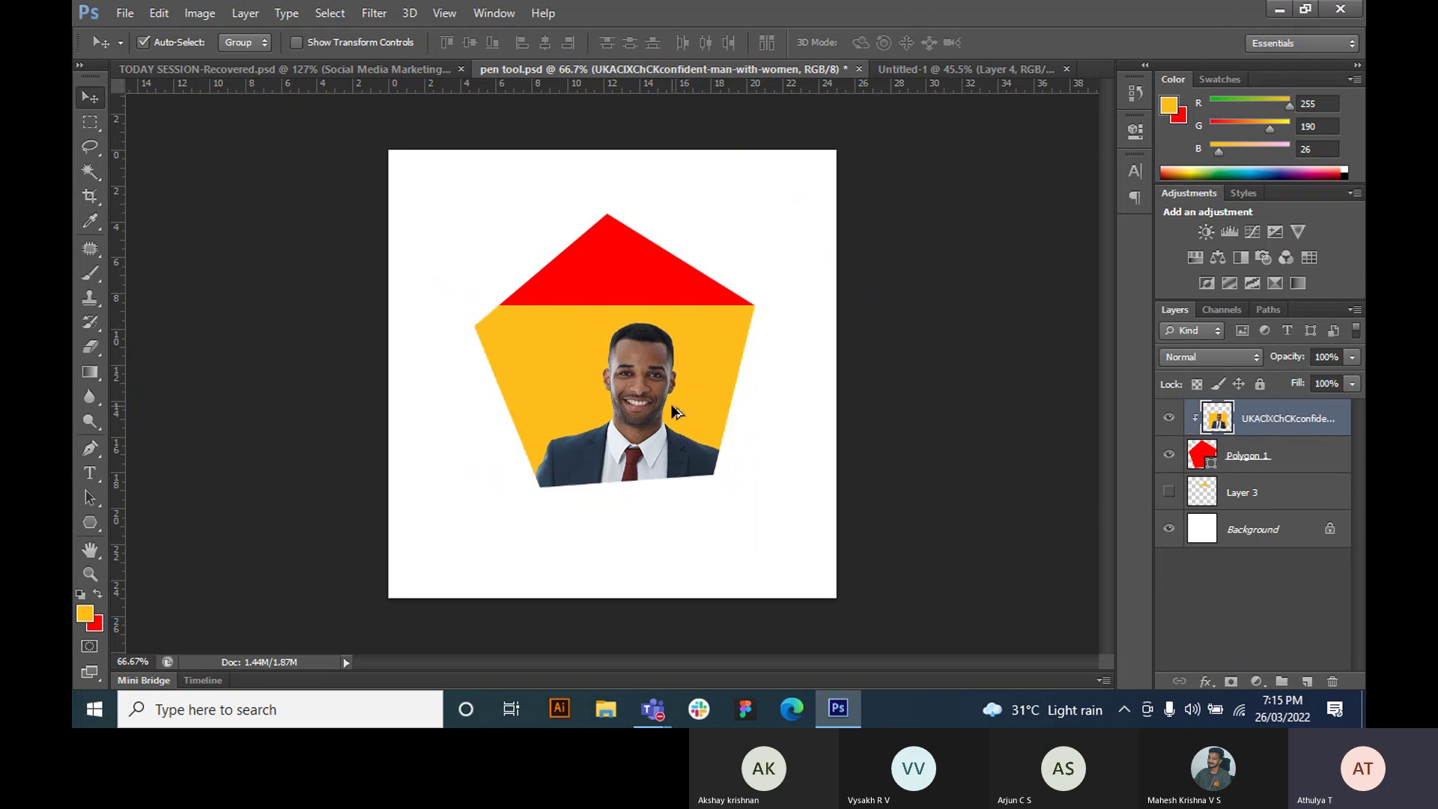
drag(678, 415, 671, 369)
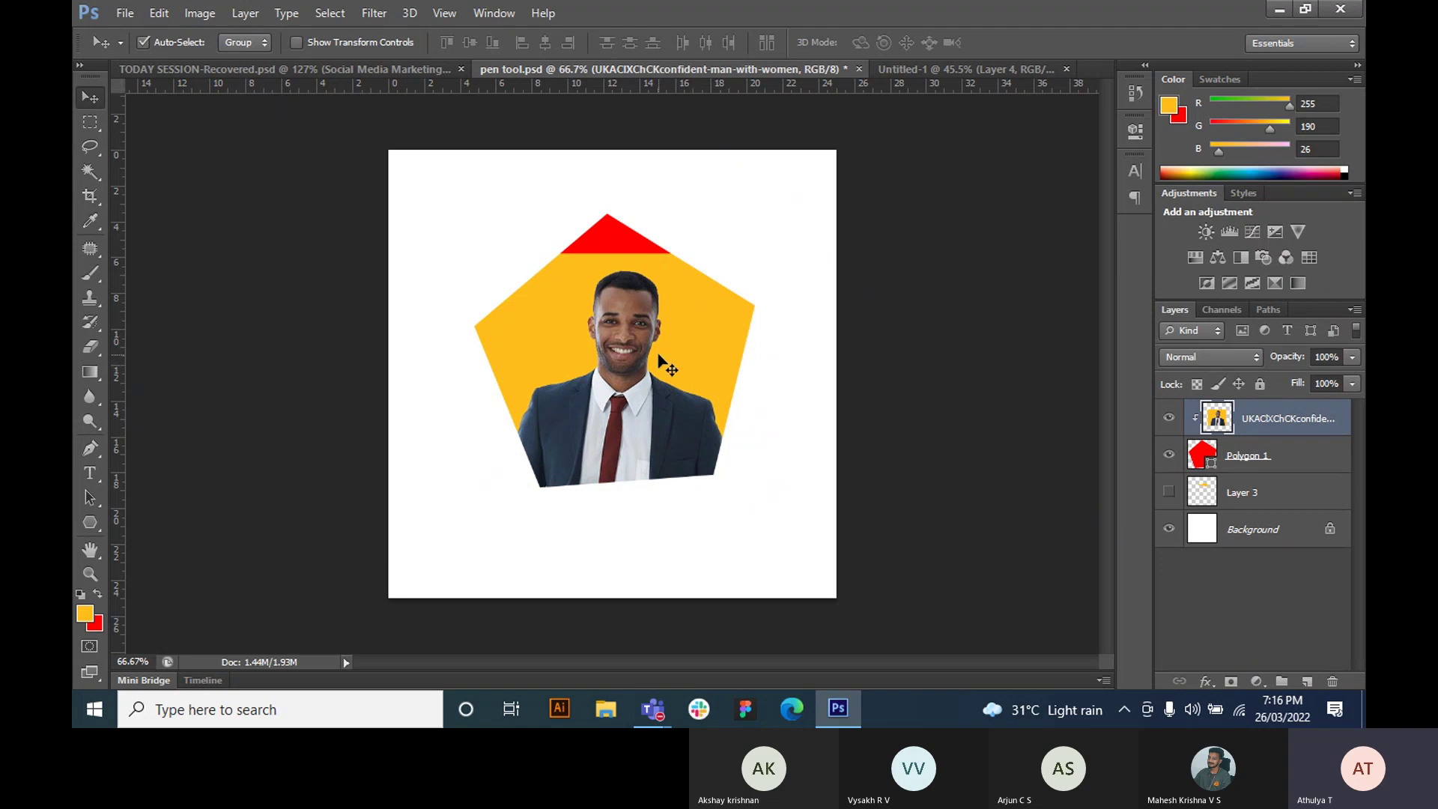
mouse_move(667, 367)
mouse_down()
mouse_move(652, 321)
mouse_move(678, 380)
mouse_up()
- Enlarge the clipped photo to about 119% and reposition it within the polygon
key(ctrl+t)
drag(769, 260, 792, 242)
drag(686, 347, 669, 314)
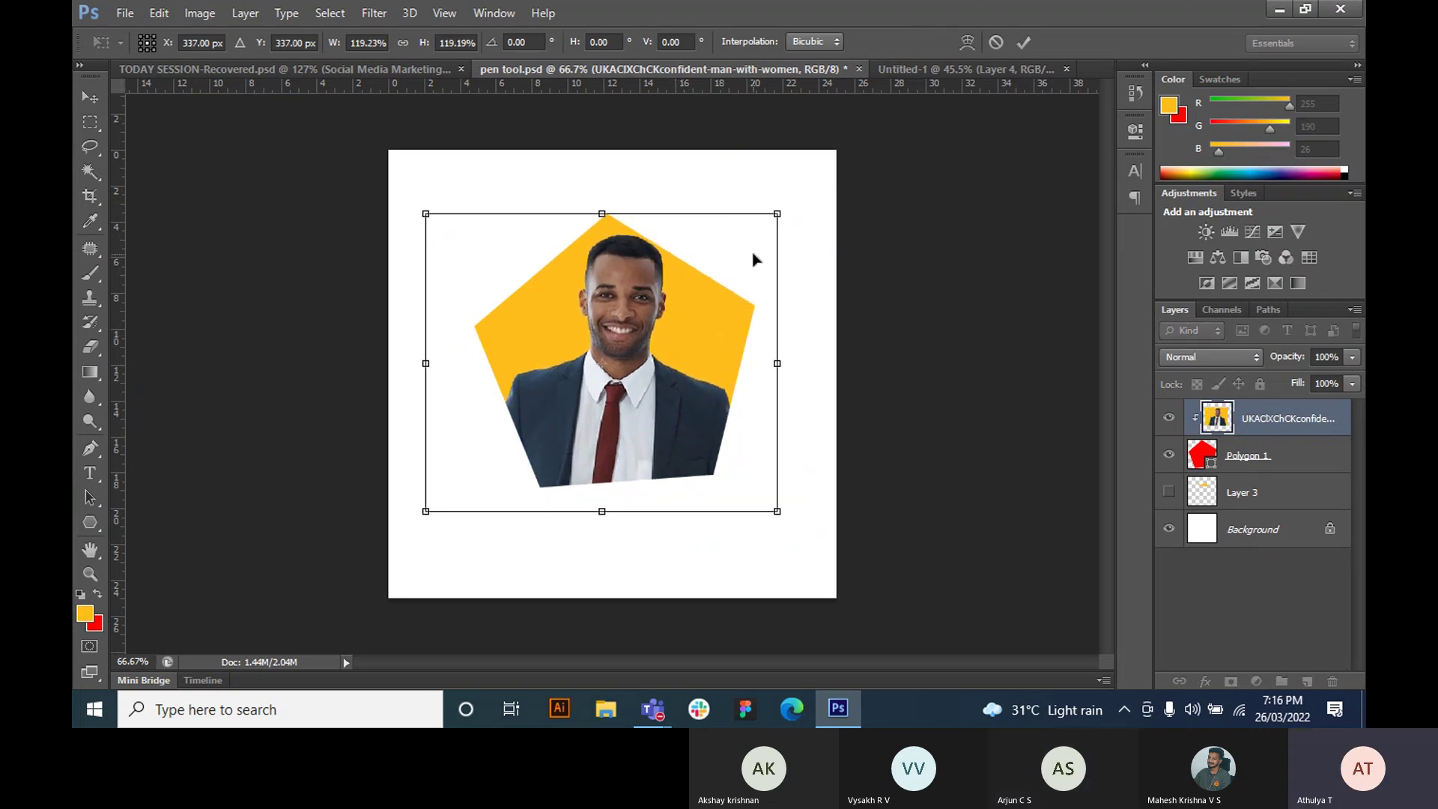
key(Return)
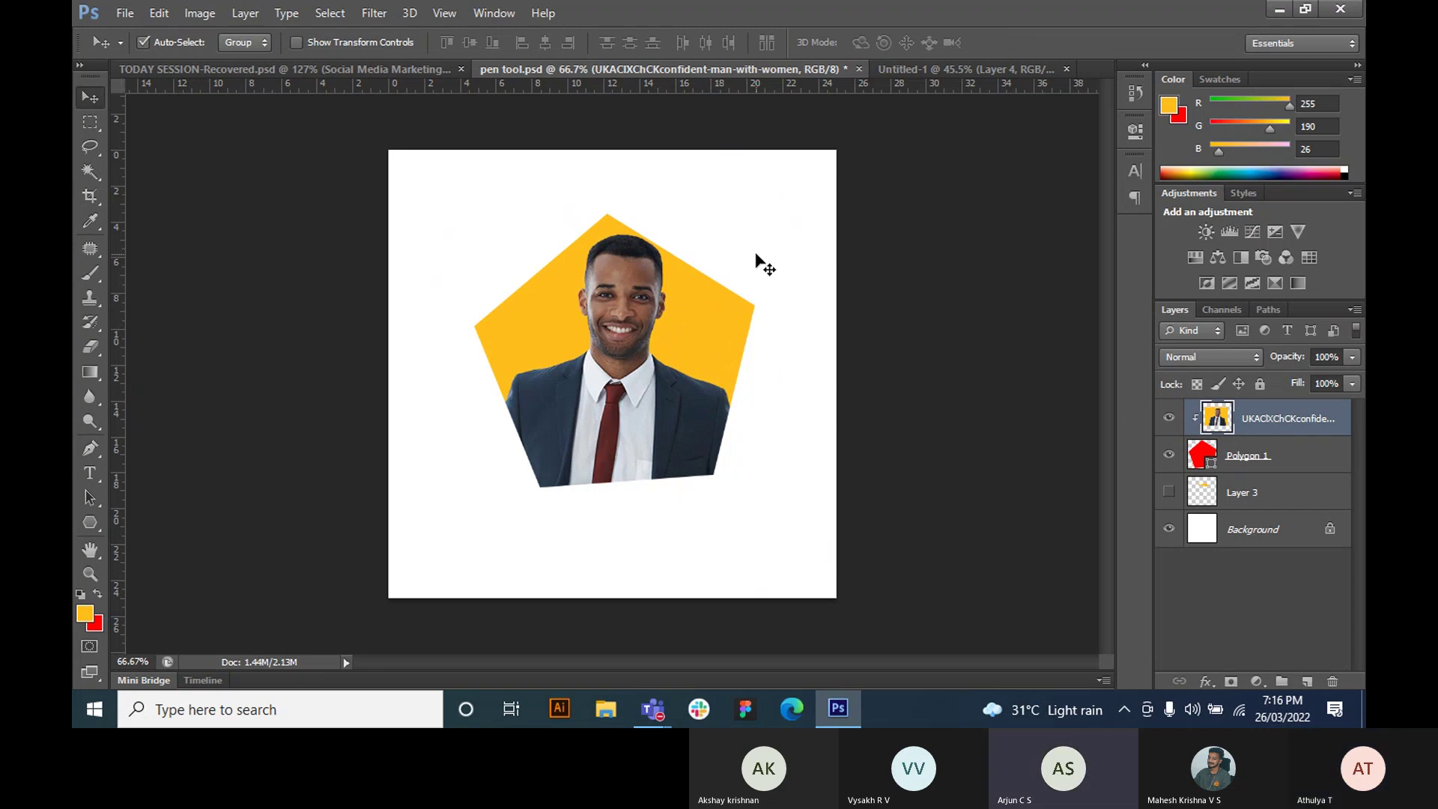
drag(634, 381, 636, 367)
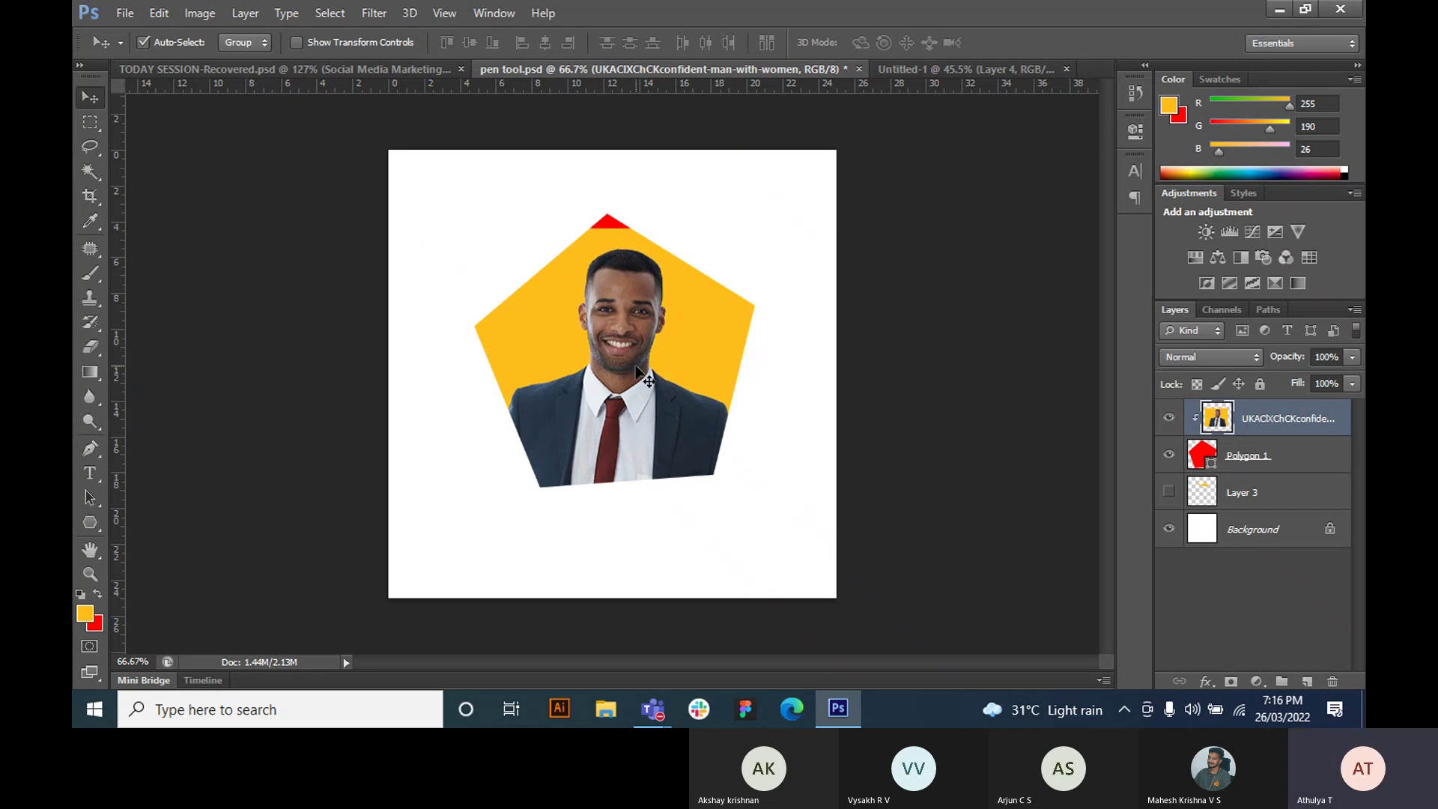
- Undo the clipped photo's resizing and moves and the clipping mask itself
key(ctrl+t)
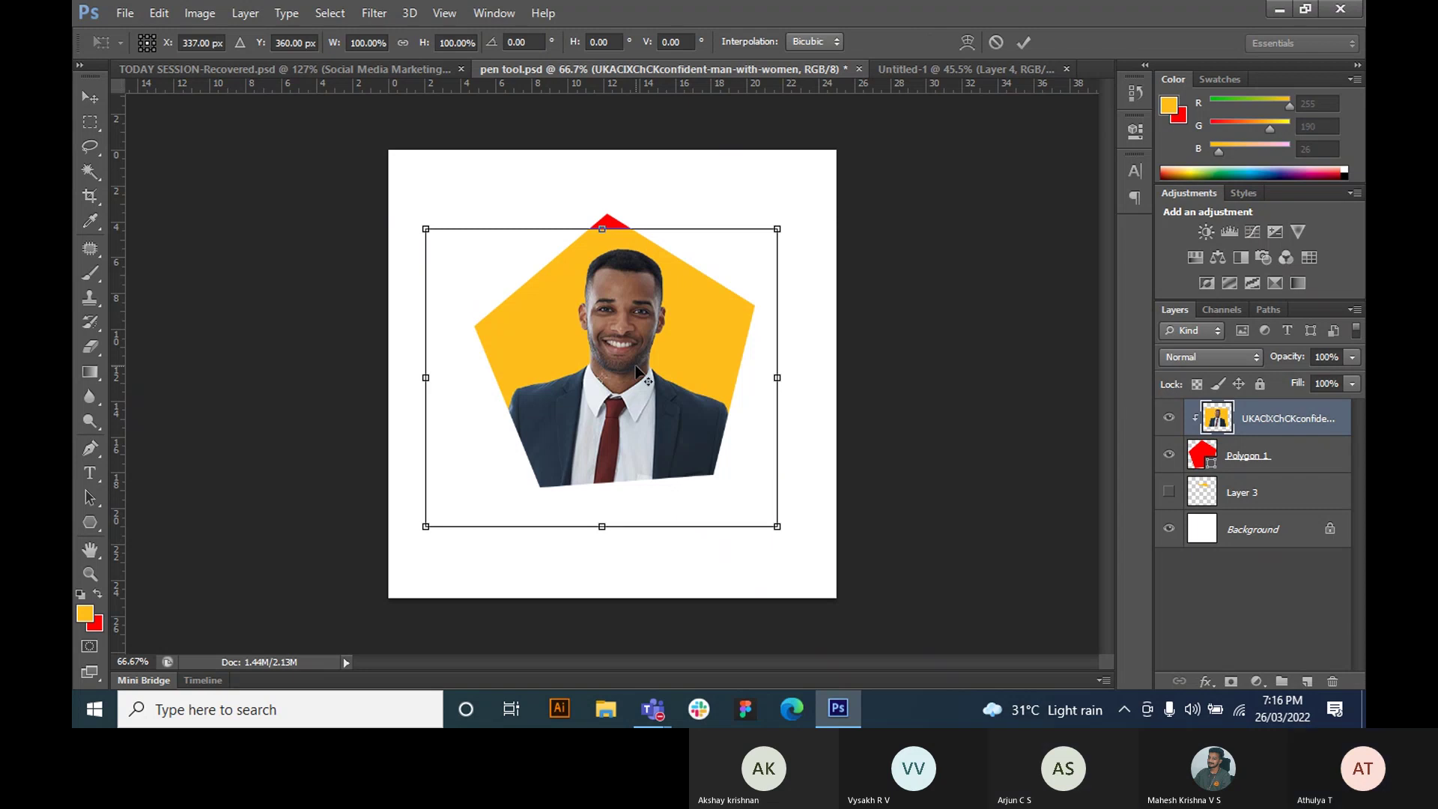
key(Return)
key(ctrl+alt+z)
key(ctrl+alt+z)
key(ctrl+alt+z)
key(ctrl+alt+z)
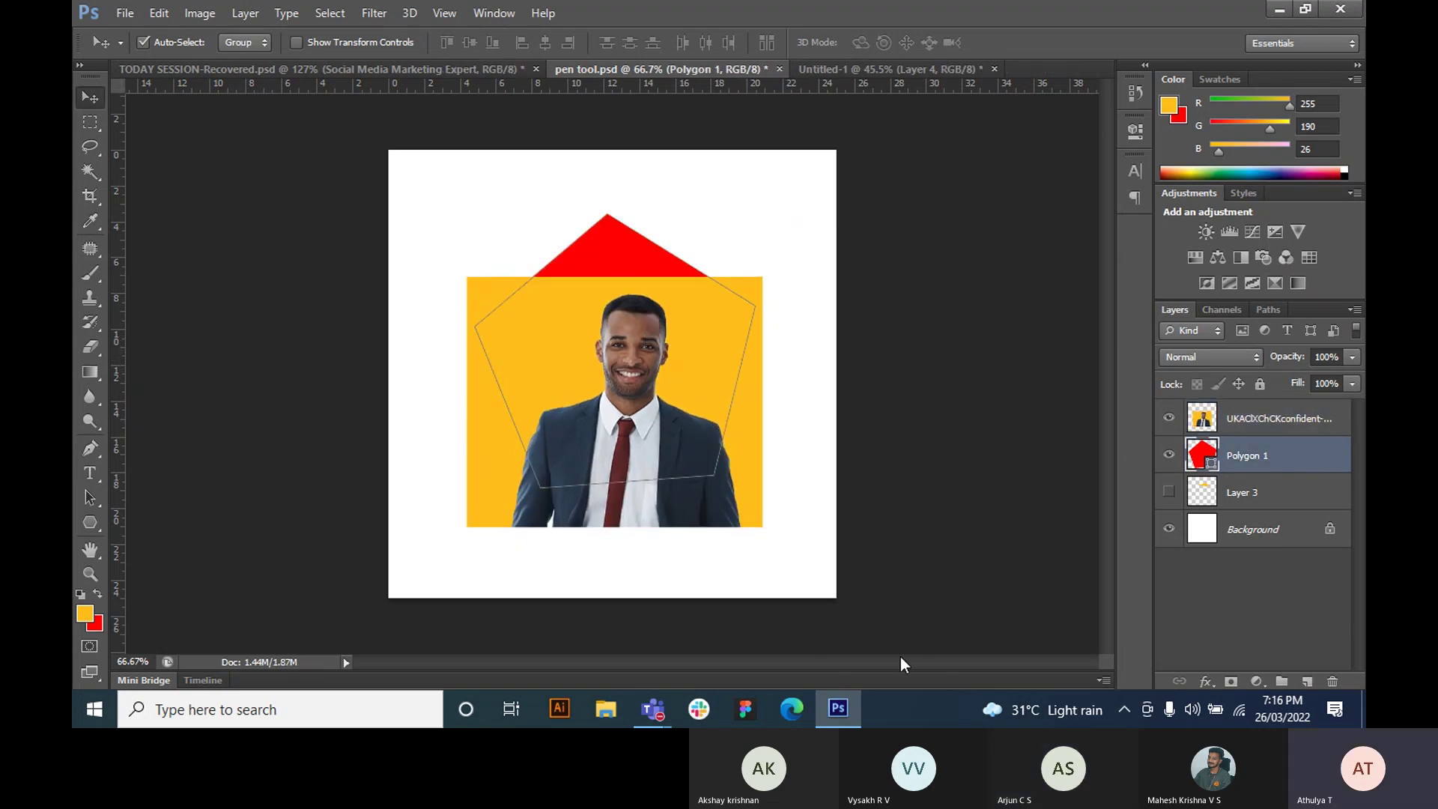
mouse_move(659, 720)
mouse_move(734, 635)
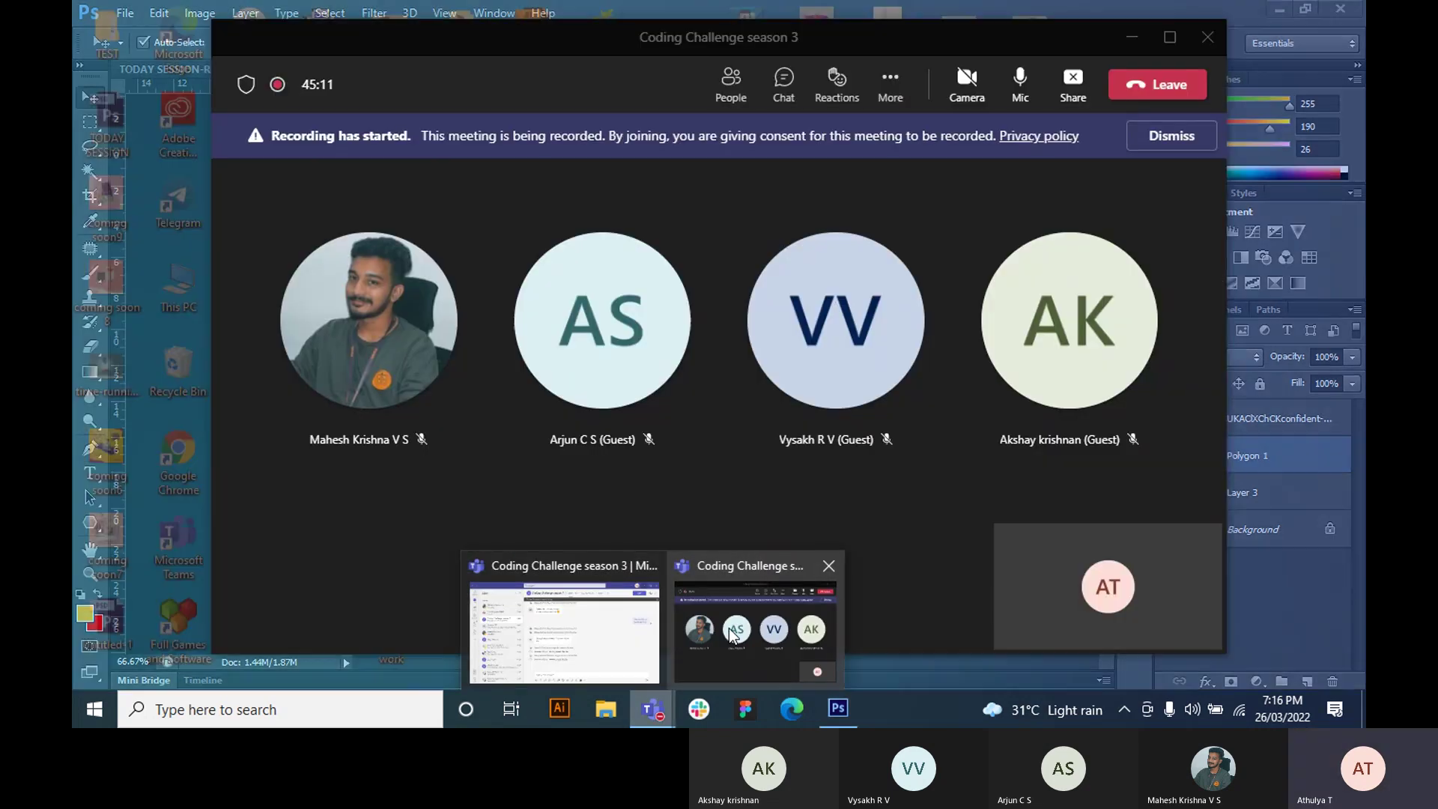
click(732, 634)
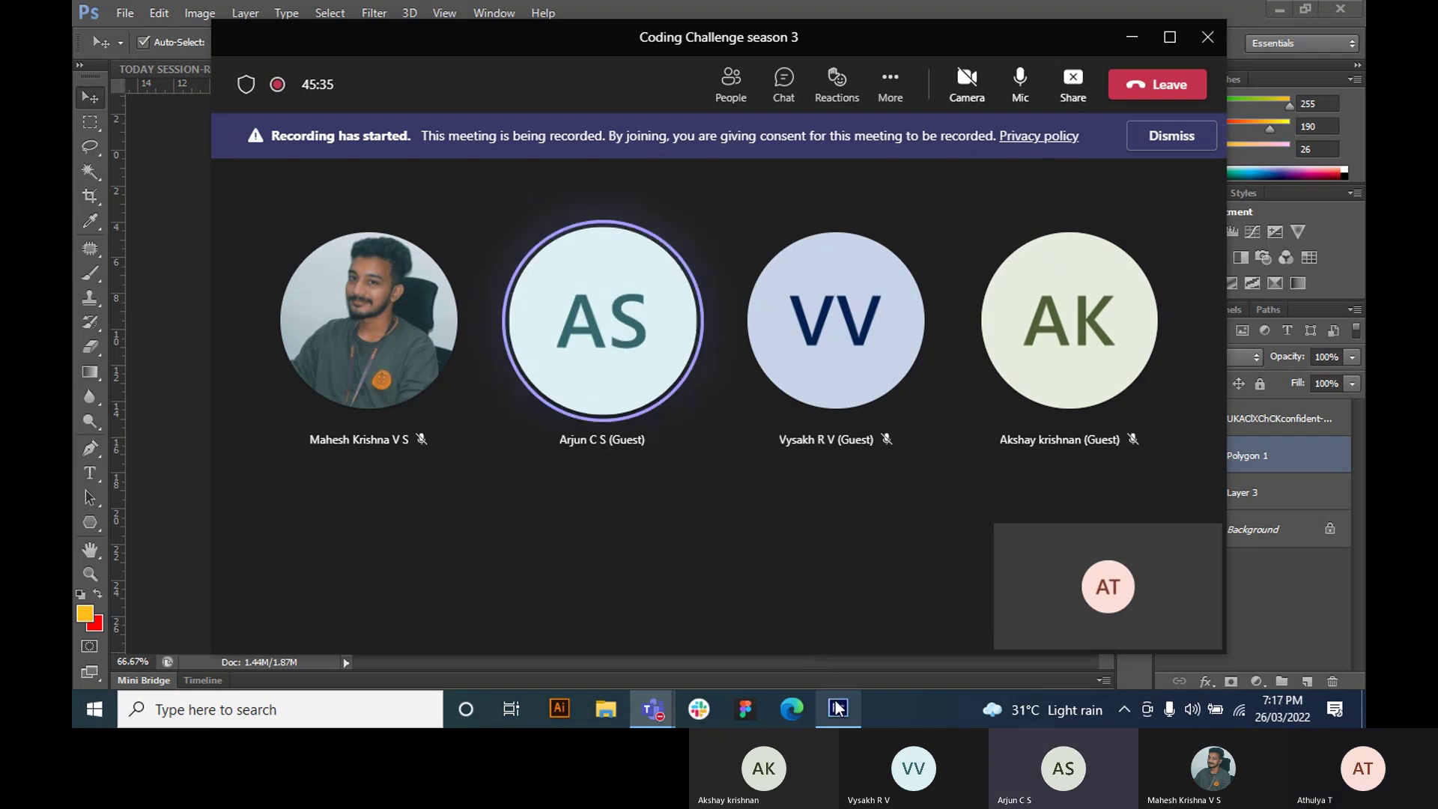
mouse_move(839, 710)
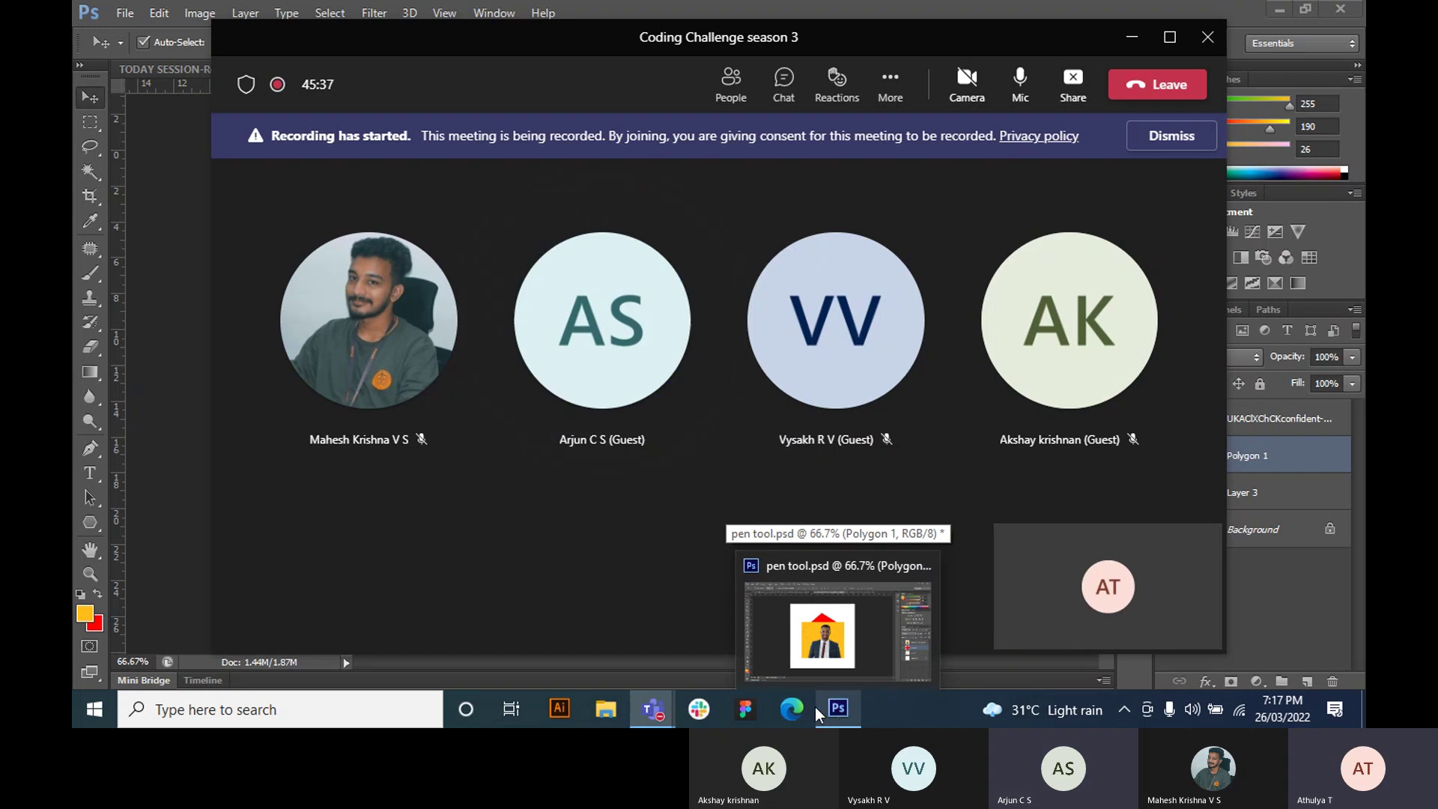
click(838, 710)
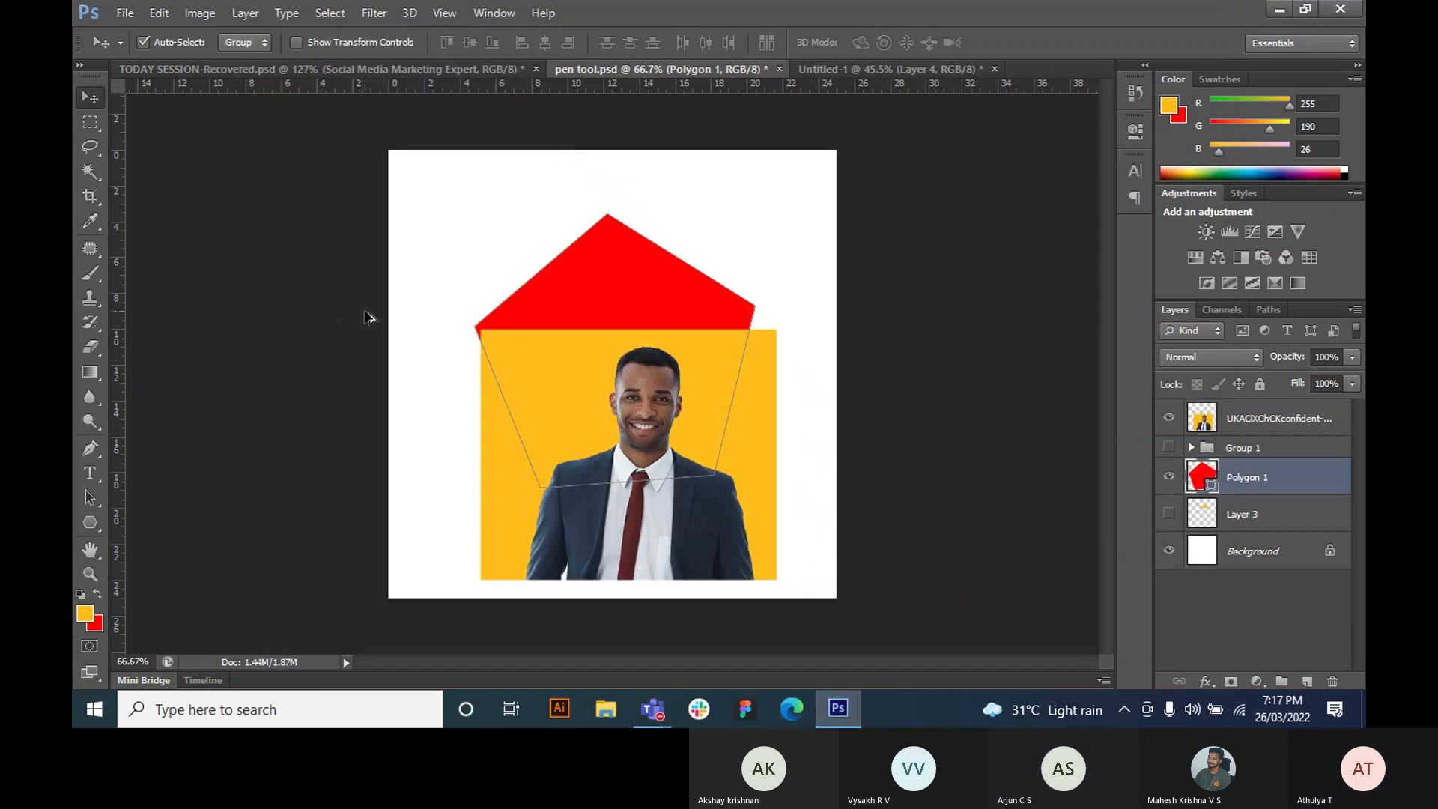
- Delete the red polygon and the photo together from the canvas, and activate the Pen tool
drag(702, 222, 665, 413)
key(Delete)
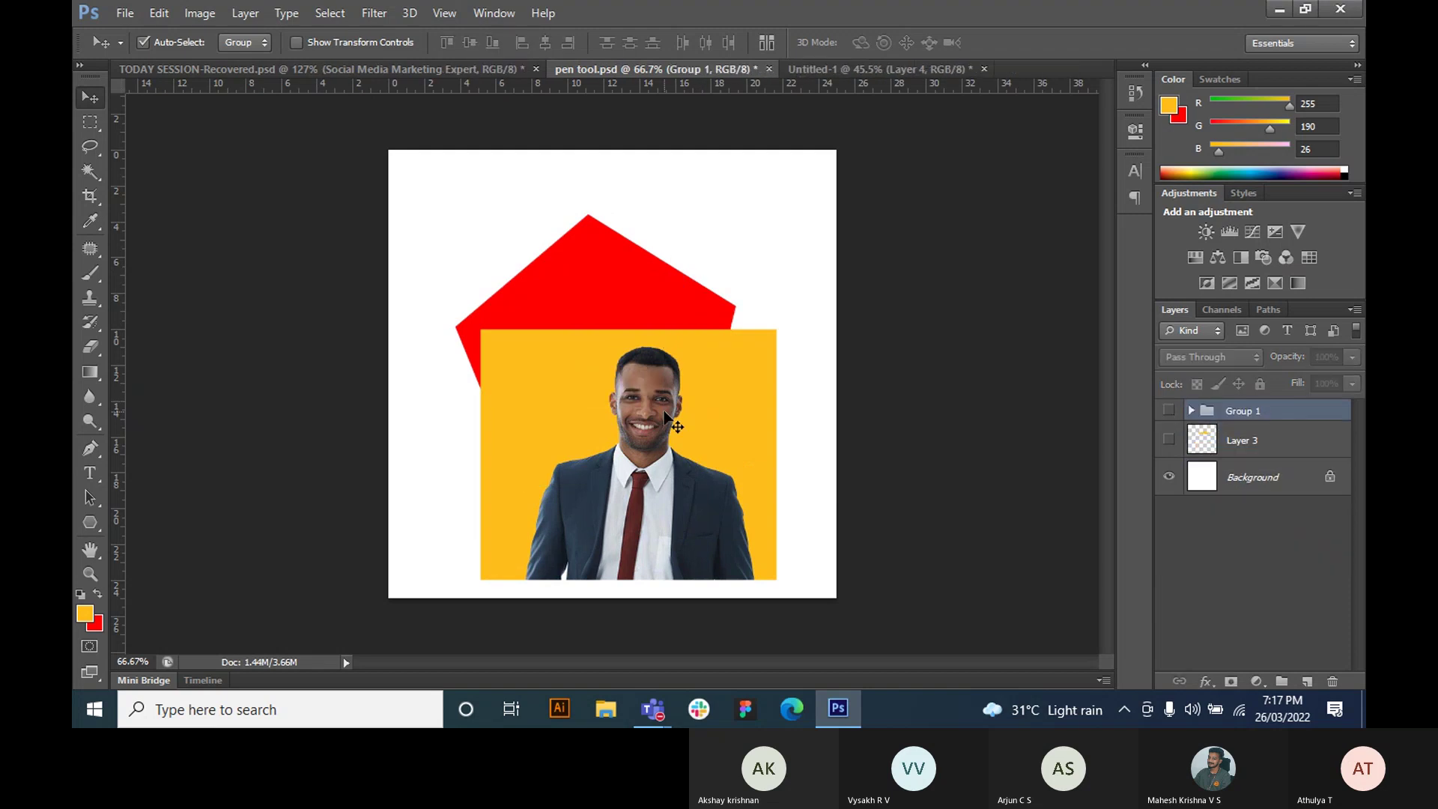
key(p)
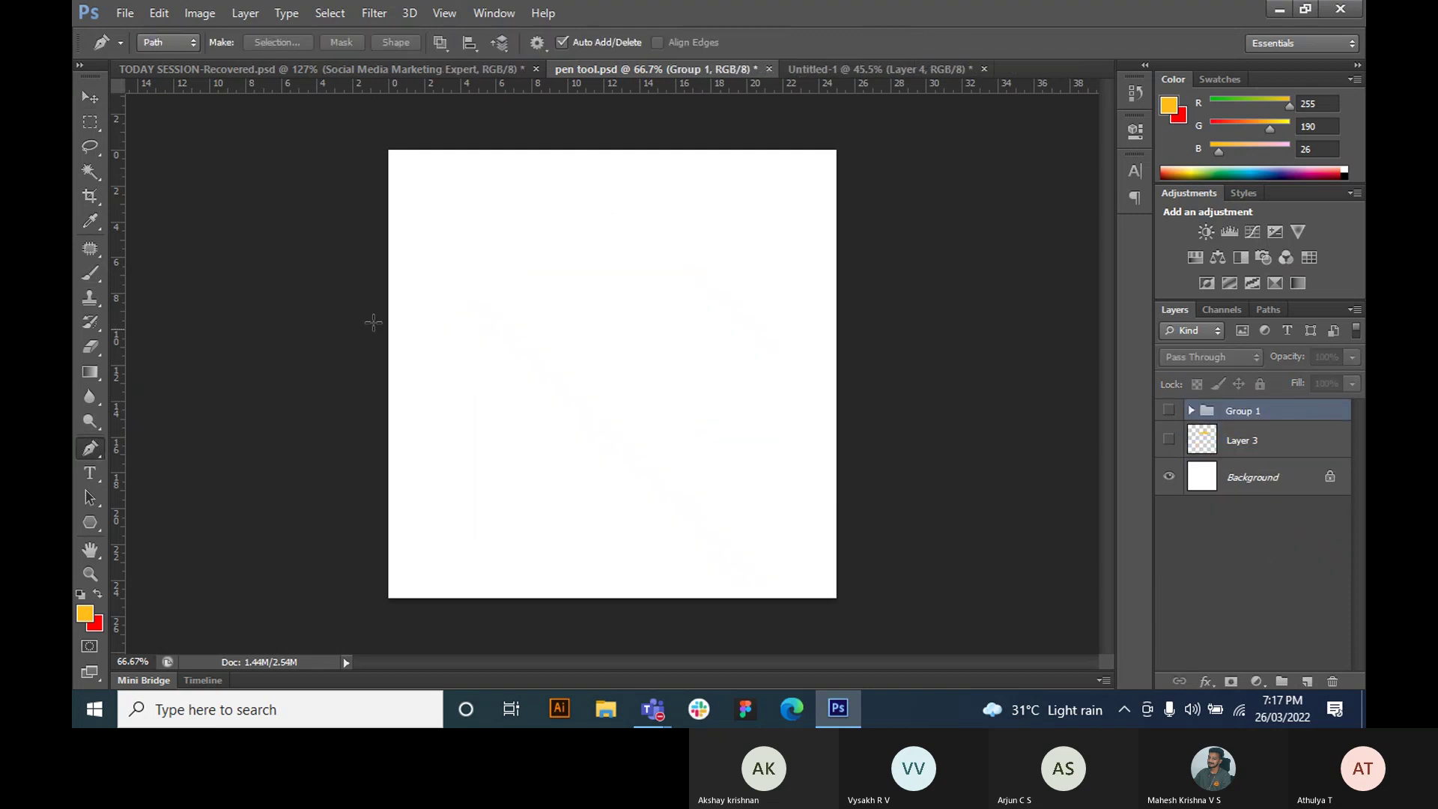
- Draw a narrow closed triangular path across the middle of the canvas, convert it to a selection, and deselect it
click(425, 348)
click(667, 332)
click(695, 405)
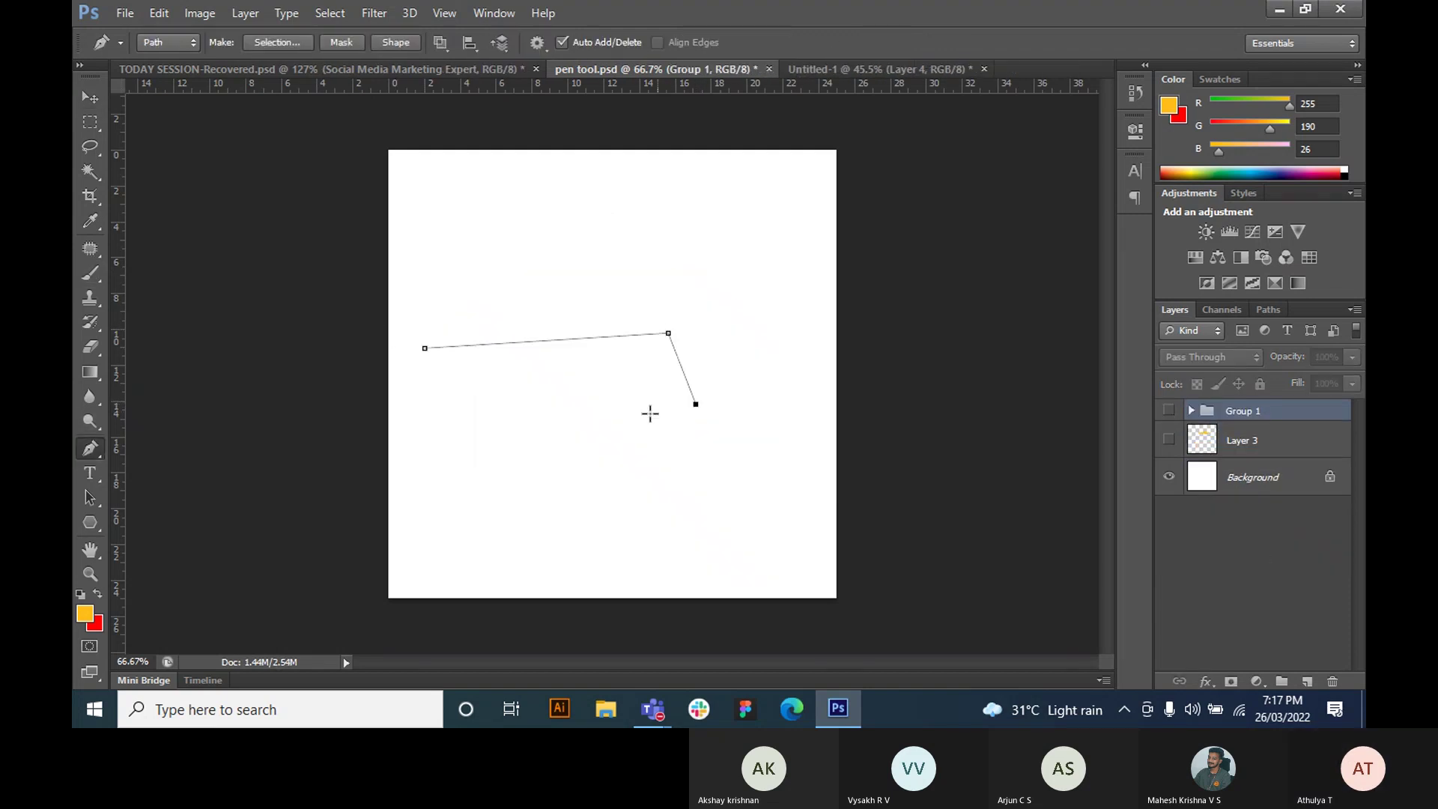
click(424, 348)
key(ctrl+Return)
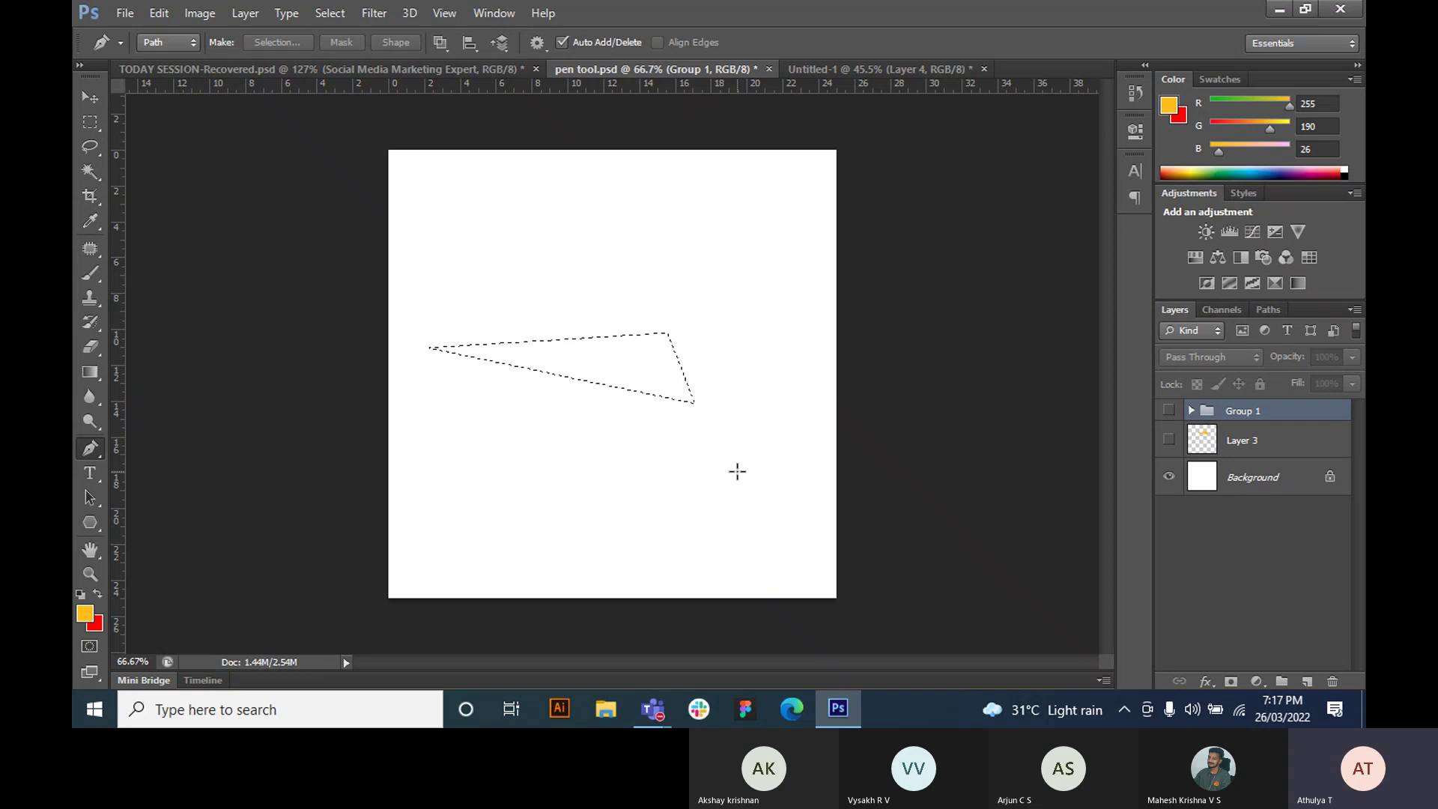
key(ctrl+d)
- Draw a larger closed triangular path pointing downward below the canvas centre, load it as a selection, and clear the selection
click(466, 348)
click(786, 344)
click(646, 485)
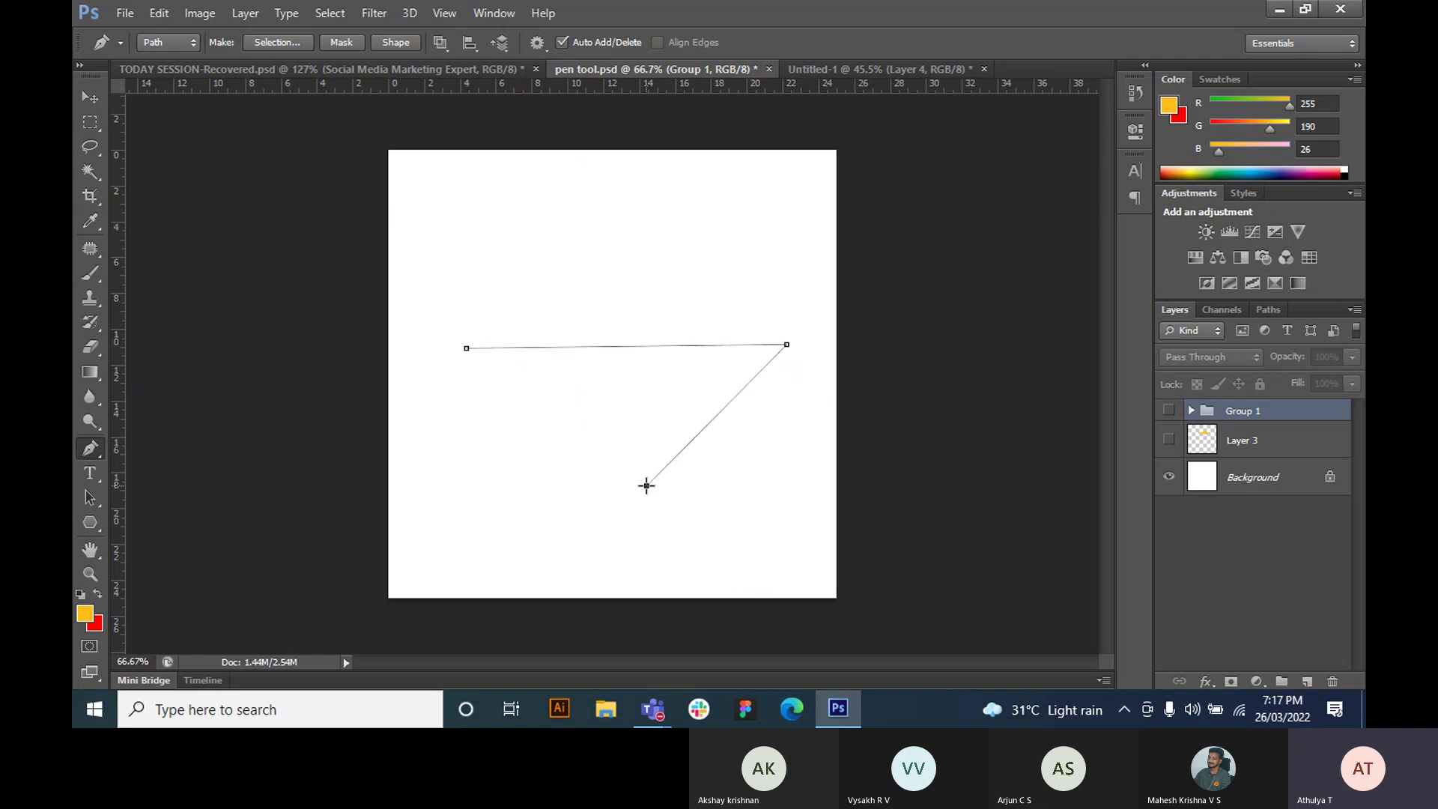
click(465, 348)
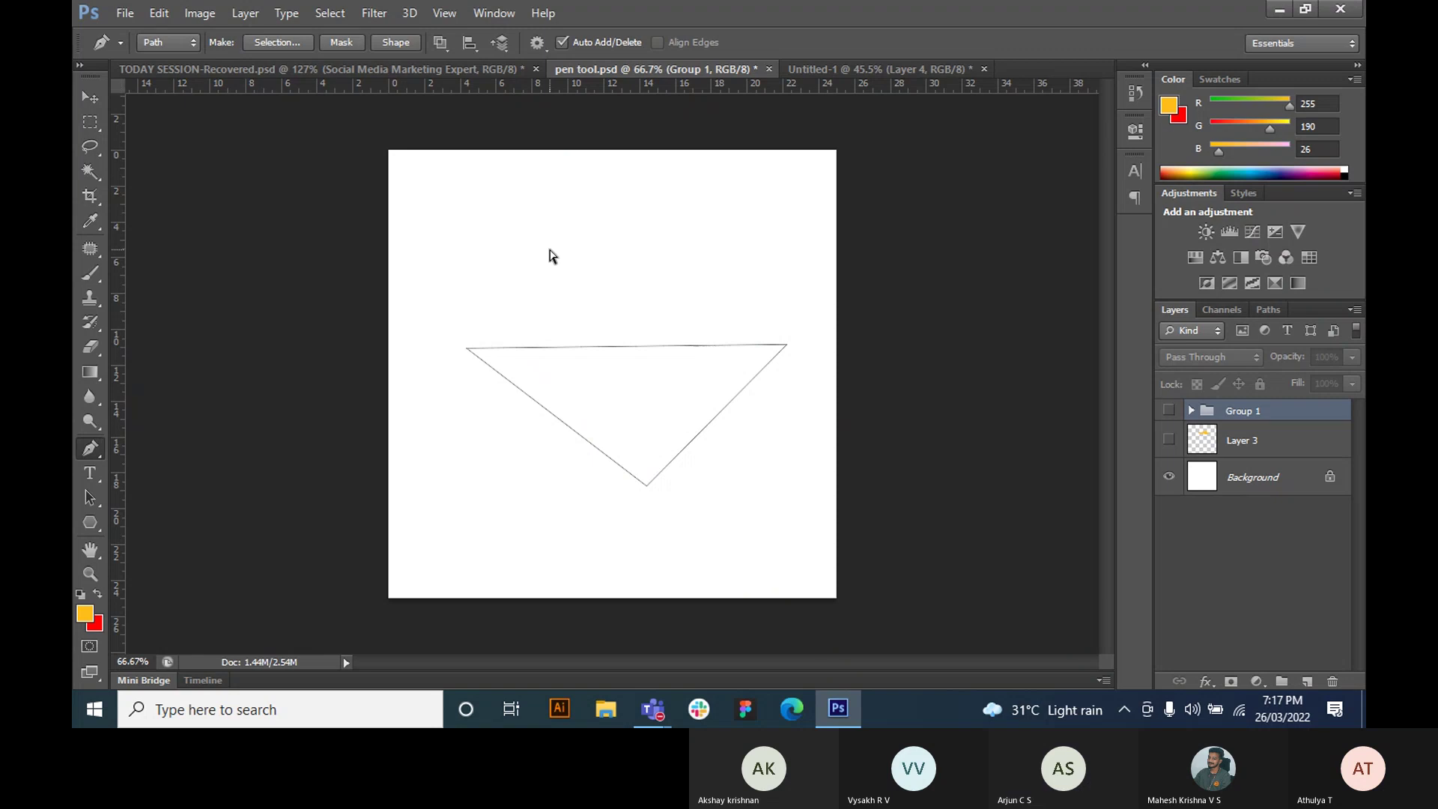
key(ctrl+Return)
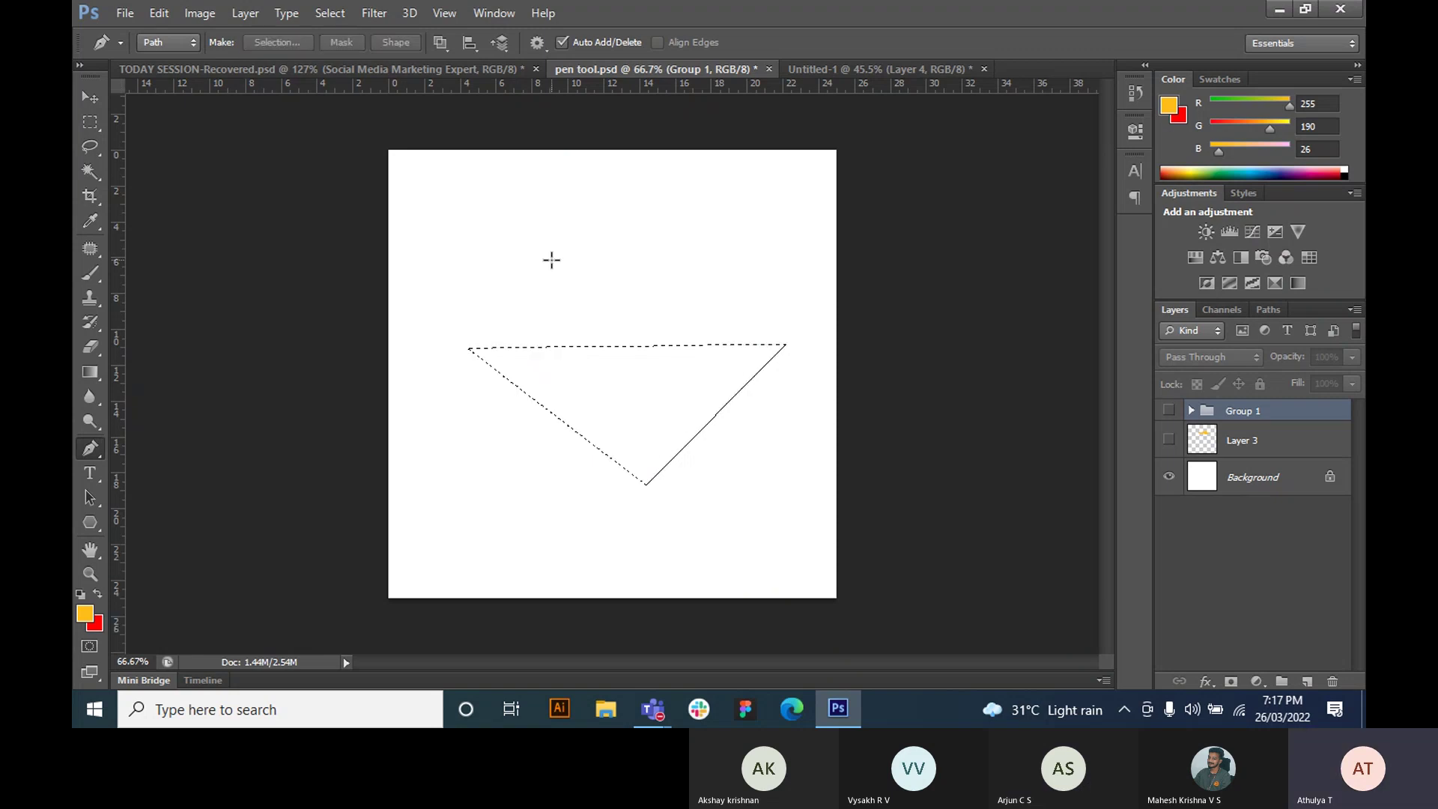
key(ctrl+d)
- Draw a closed leaf-like path with curved segments and a corner at its upper-right anchor, convert it to a selection, and deselect
click(487, 357)
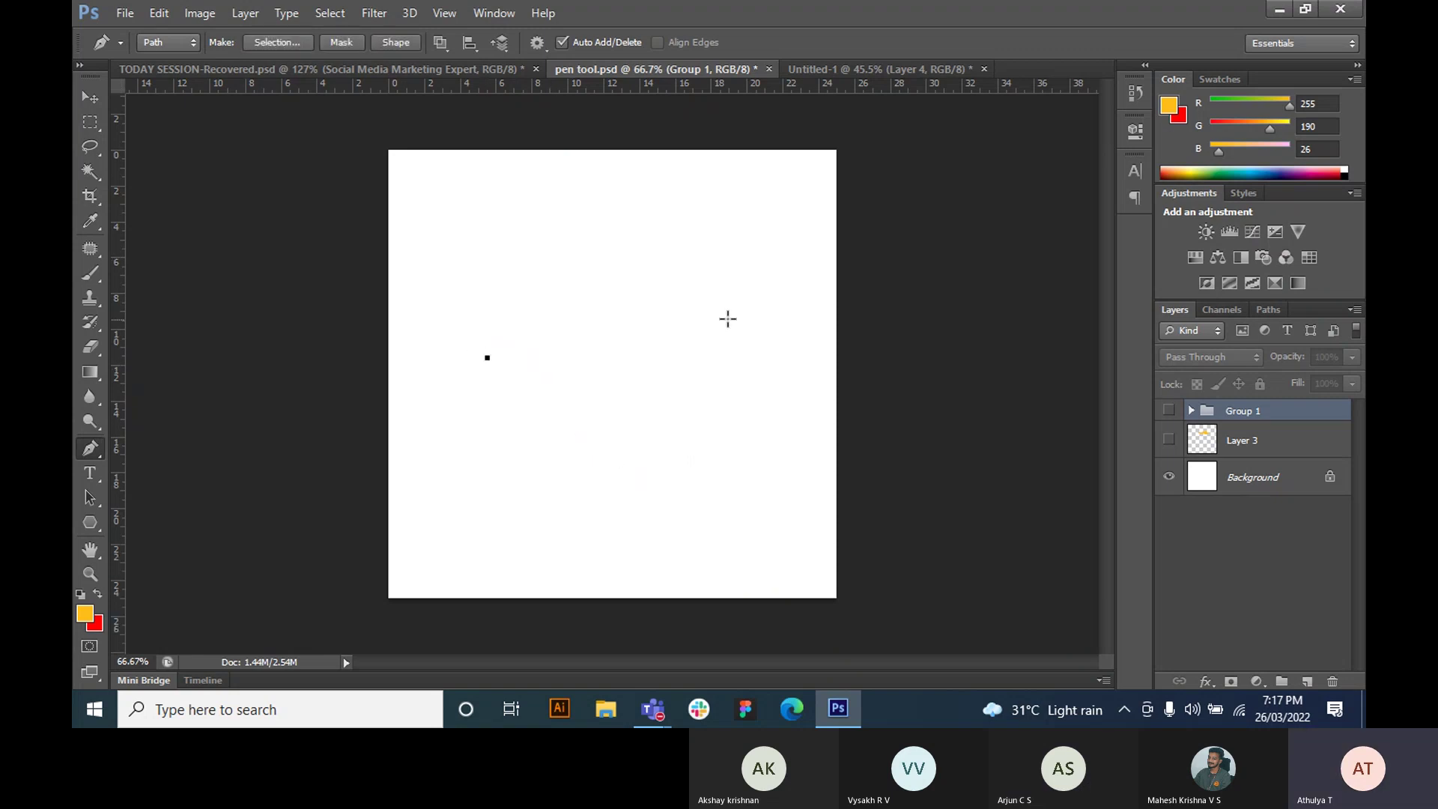
drag(712, 290, 802, 351)
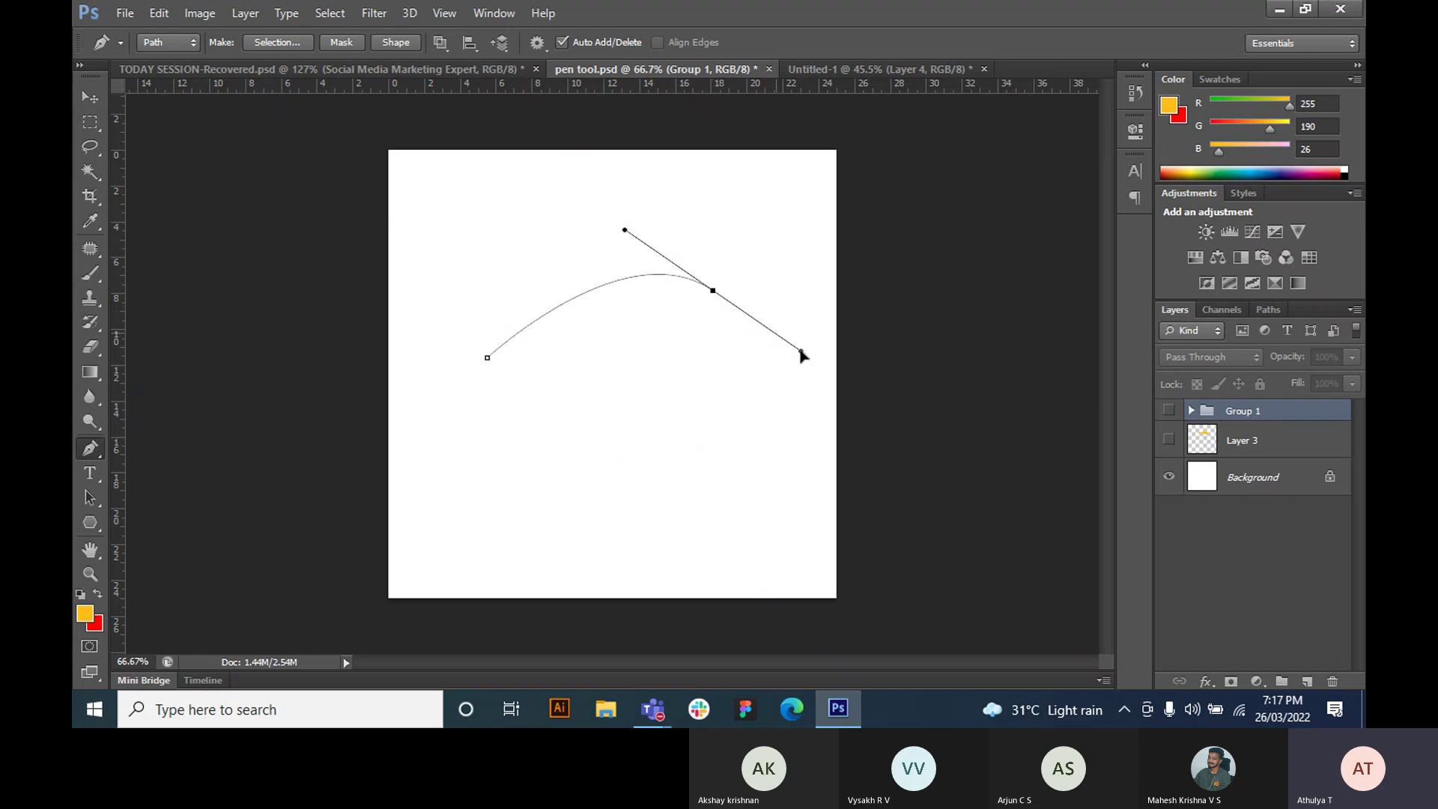
alt+click(713, 291)
drag(567, 402, 427, 377)
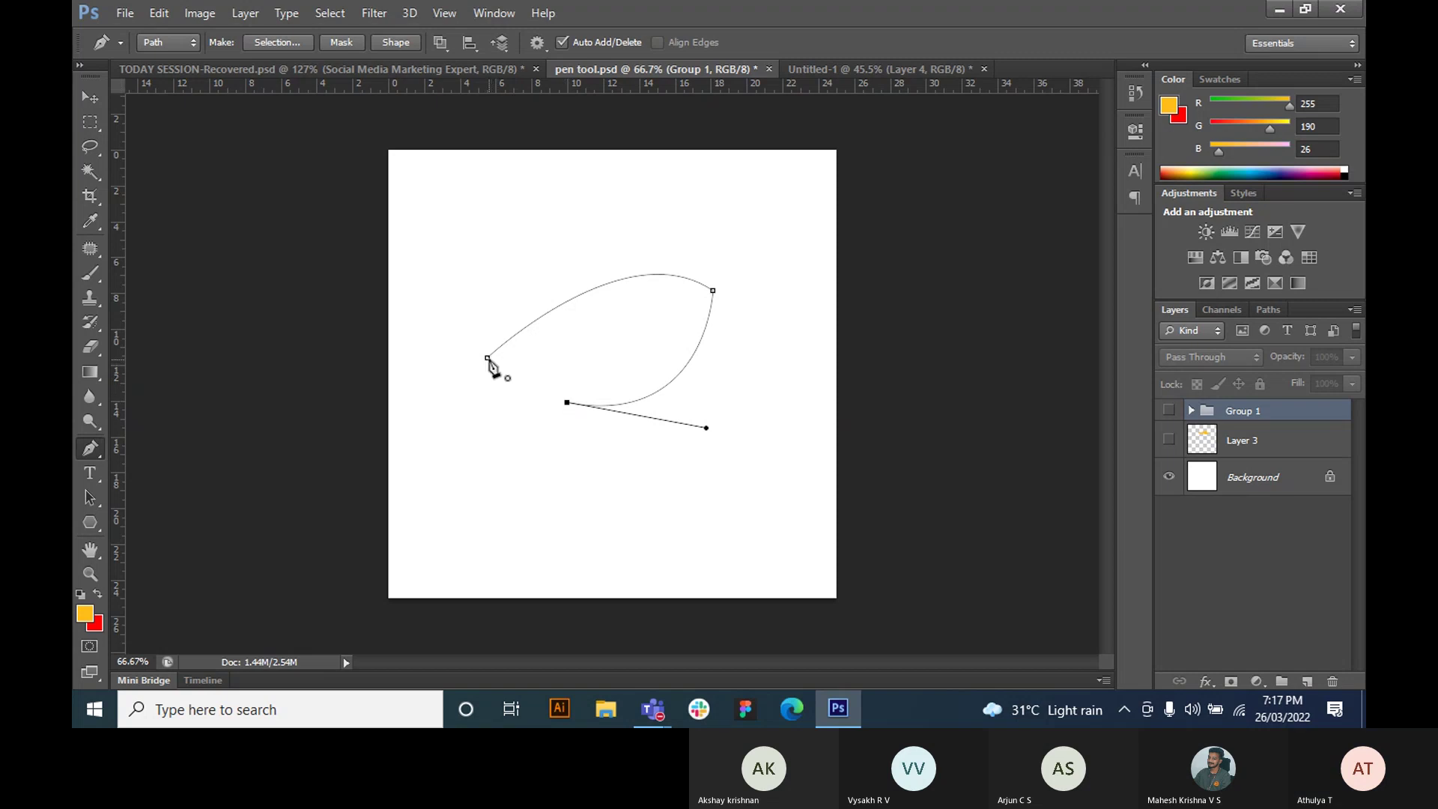
click(488, 358)
drag(488, 360, 420, 288)
key(ctrl+Return)
key(ctrl+d)
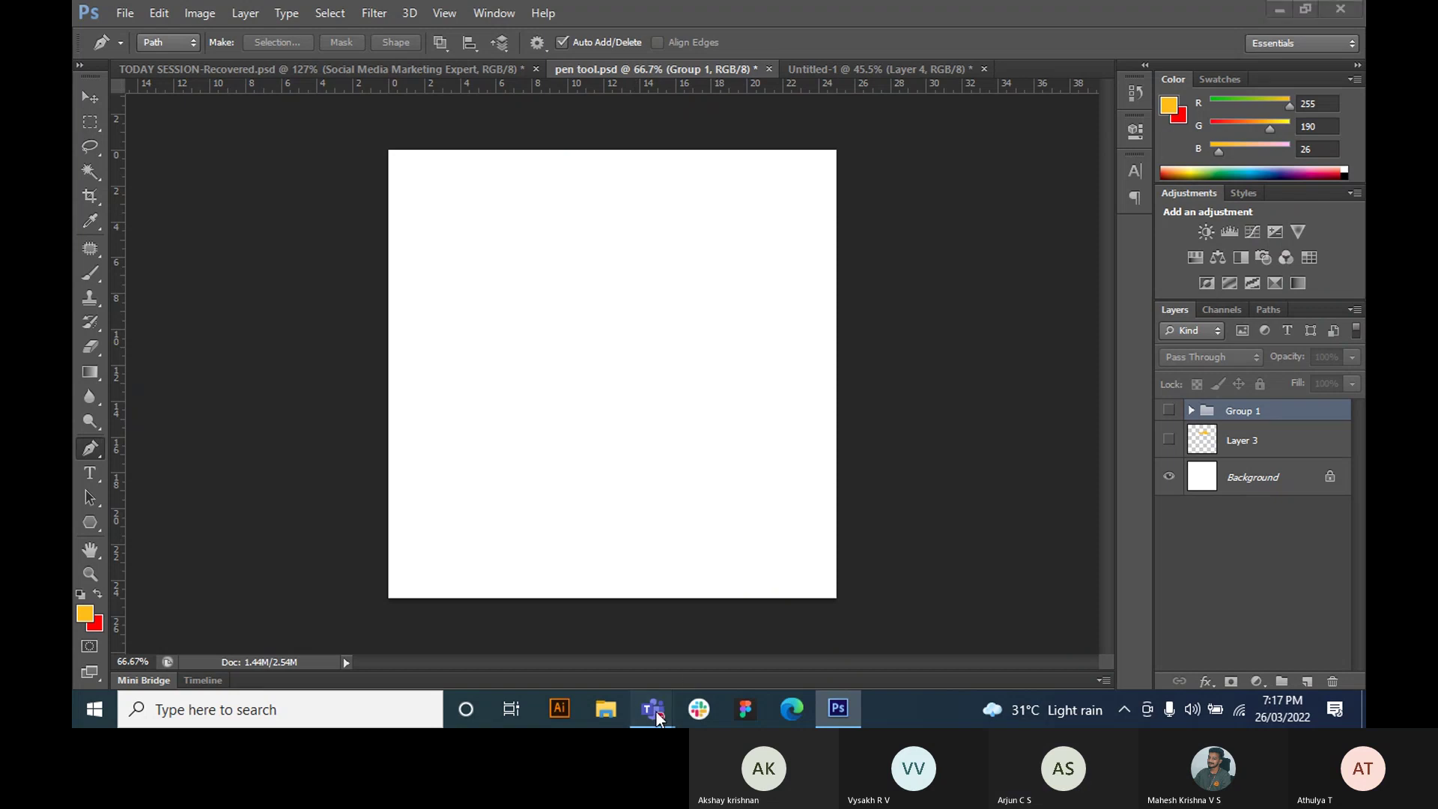
- Check the Coding Challenge season 3 meeting window in Teams, return to Photoshop, and bring the meeting window up again
mouse_move(653, 709)
click(701, 644)
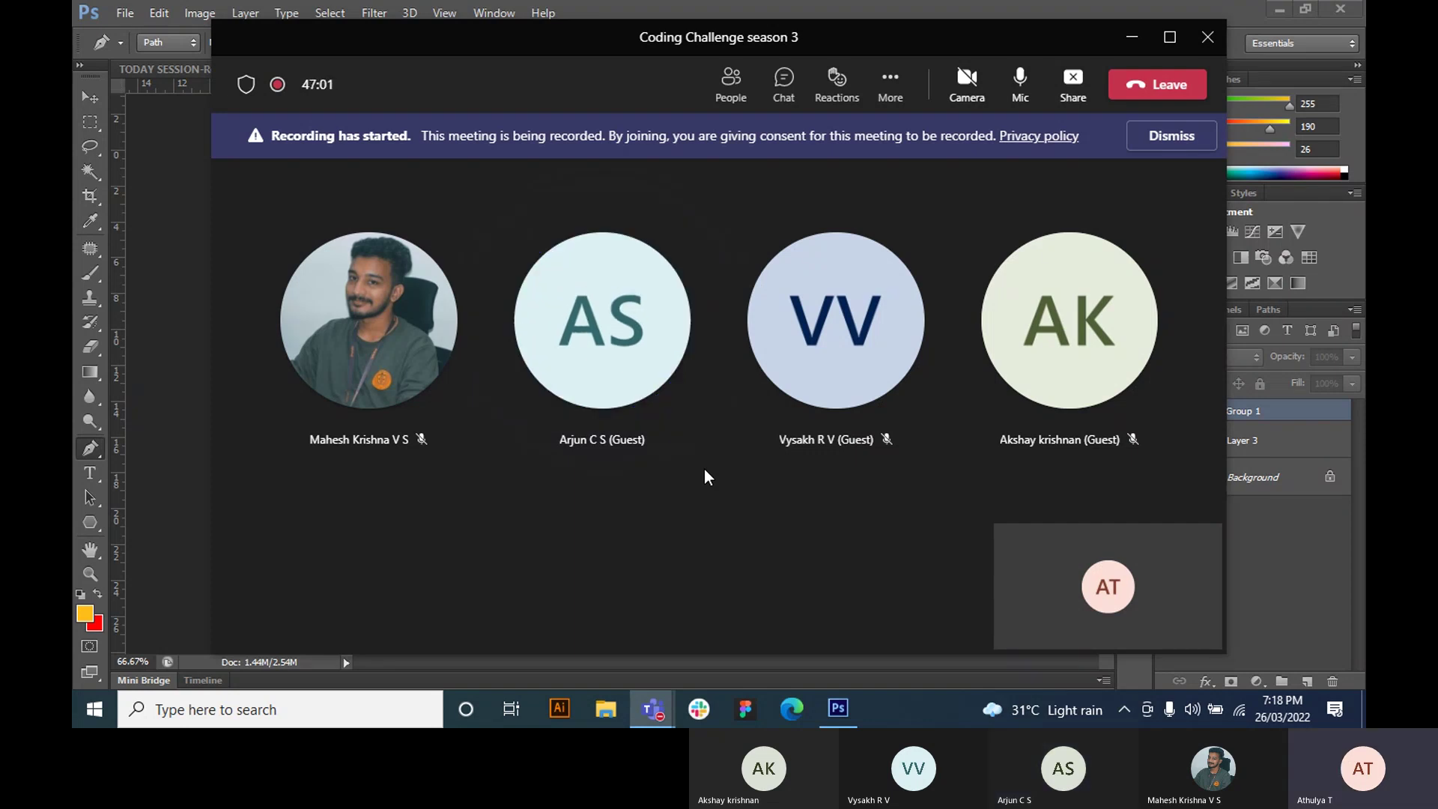
click(836, 708)
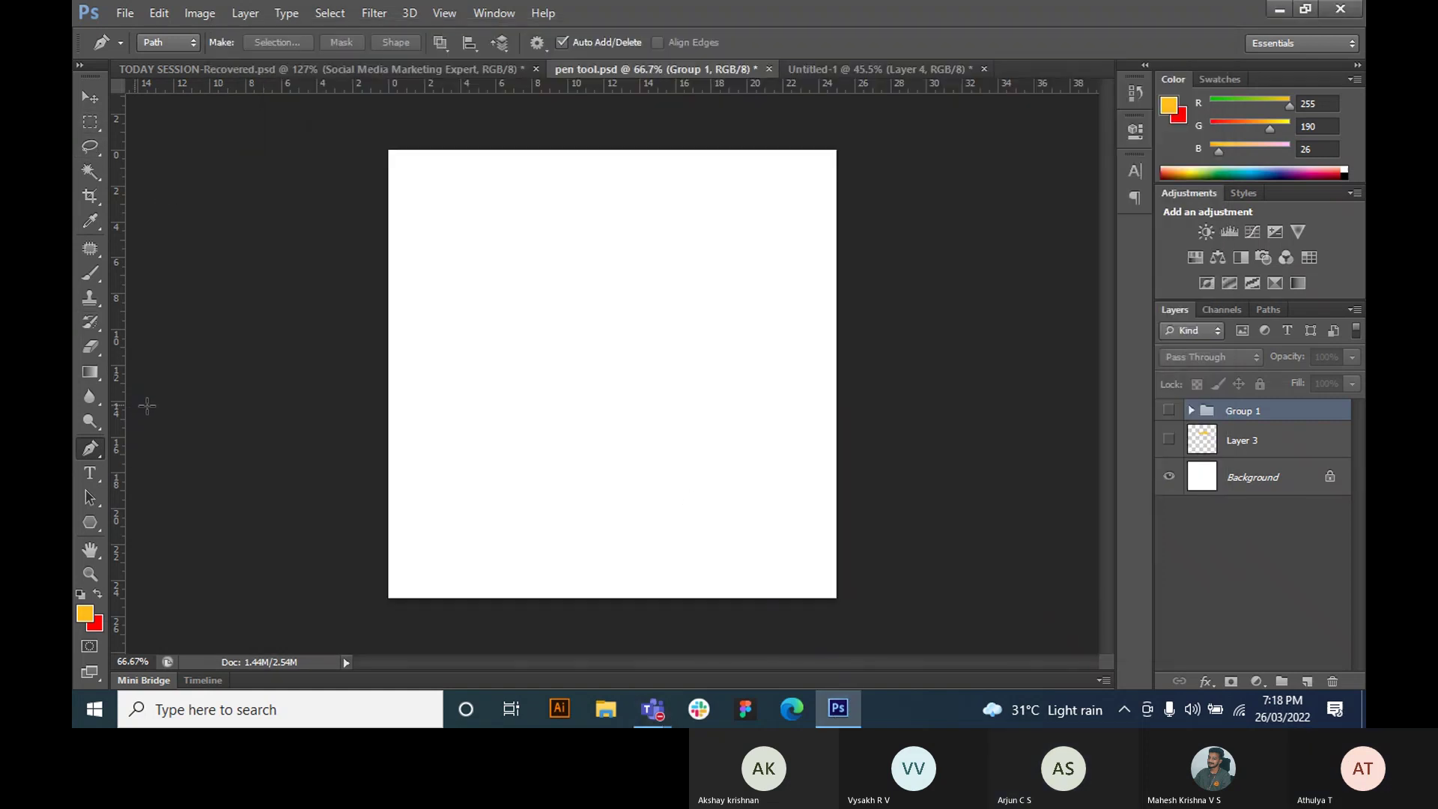
mouse_move(657, 709)
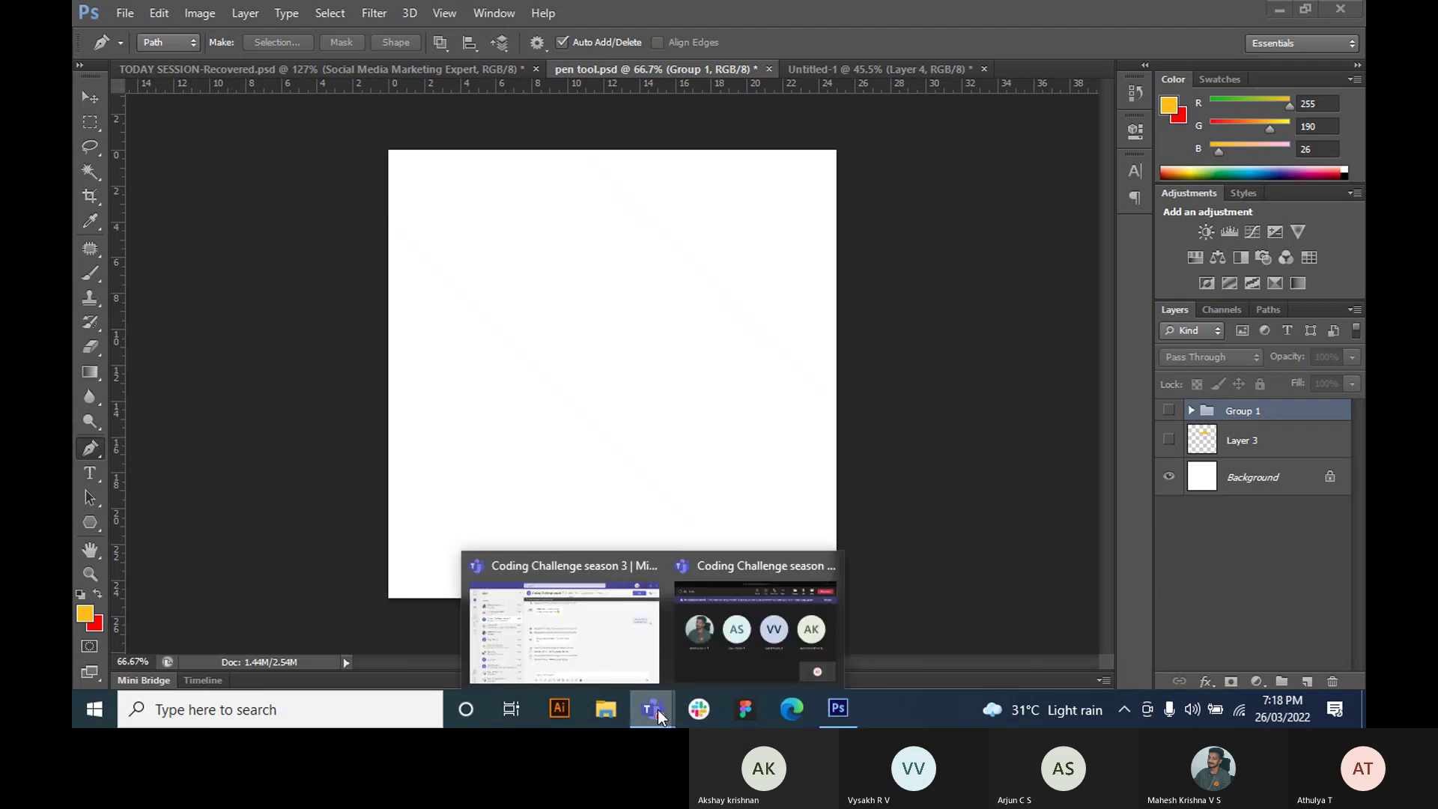
click(708, 662)
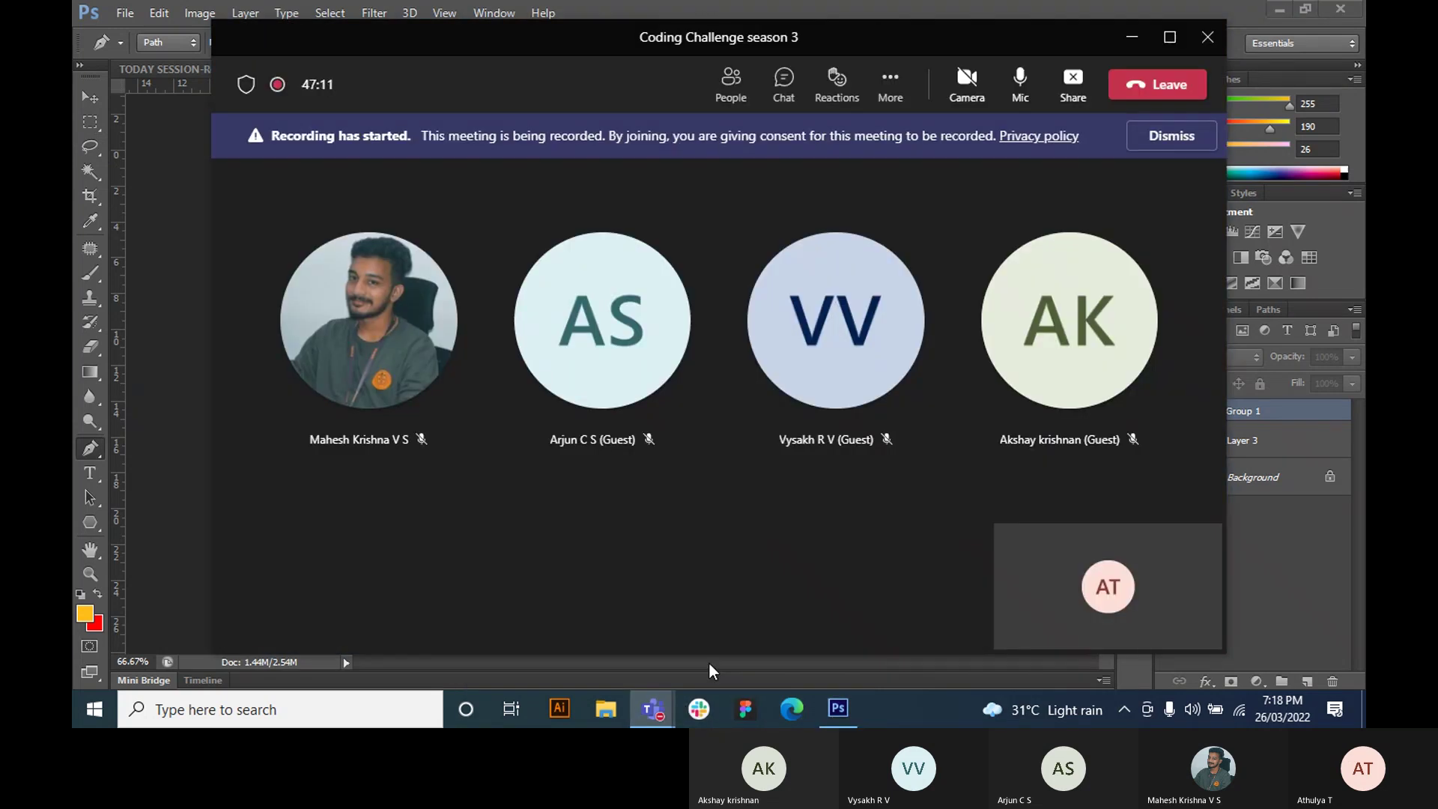